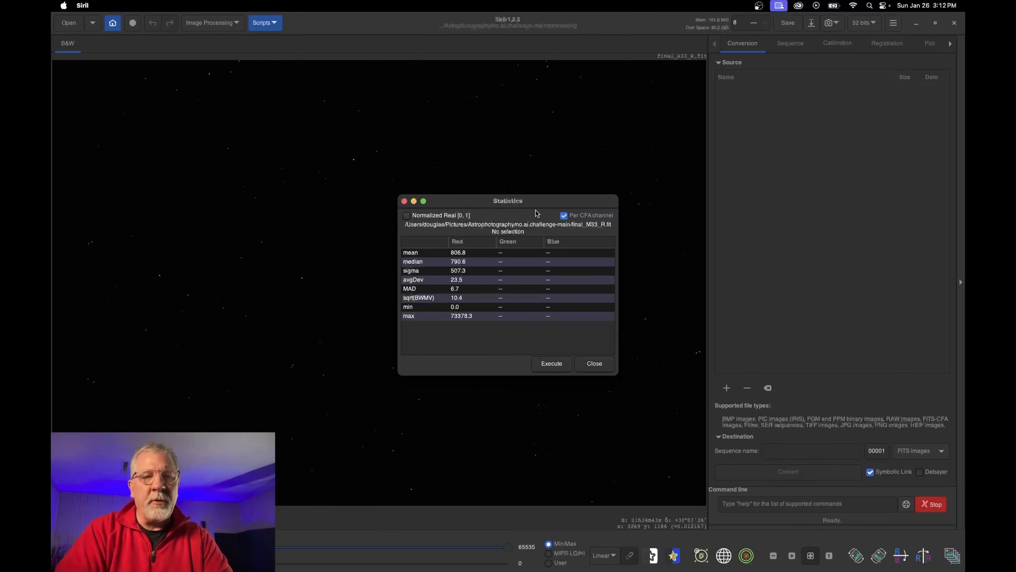
Drag the final_M33_R.fit Statistics window to the right, over the Conversion panel
left_click_drag(537, 213, 775, 158)
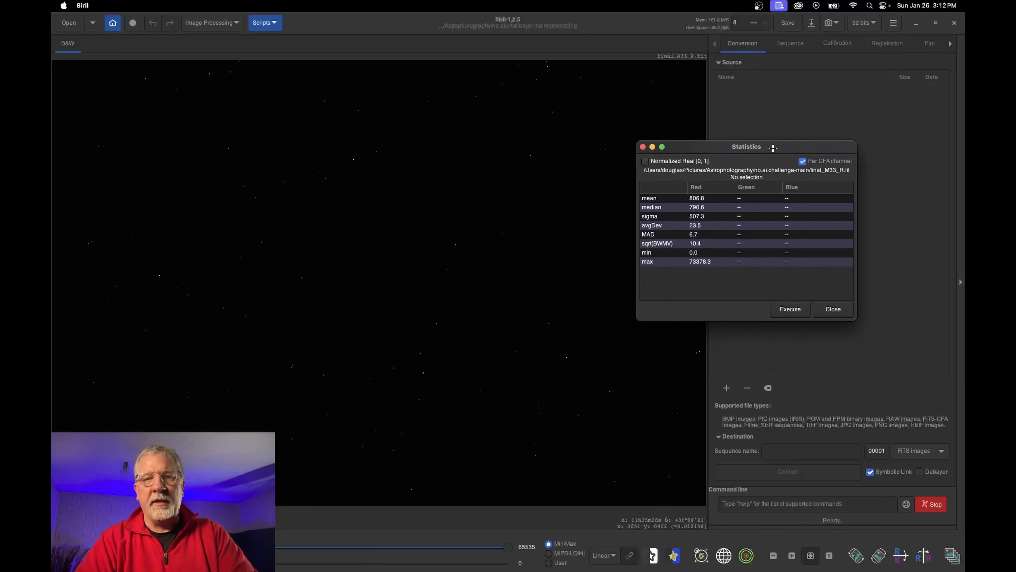
Open and dismiss the Linear Match dialog, then close the Statistics window
left_click(219, 24)
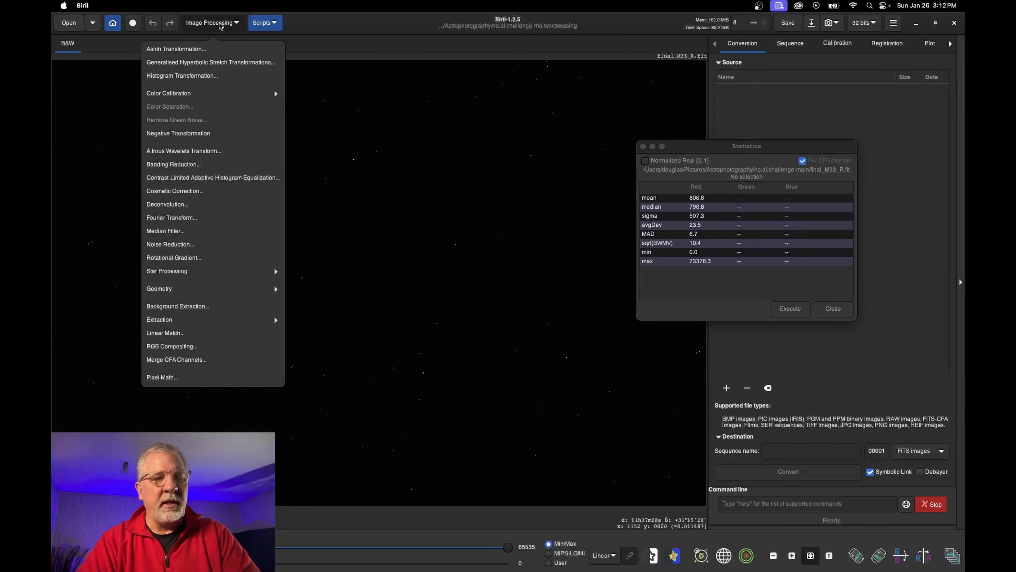
left_click(180, 333)
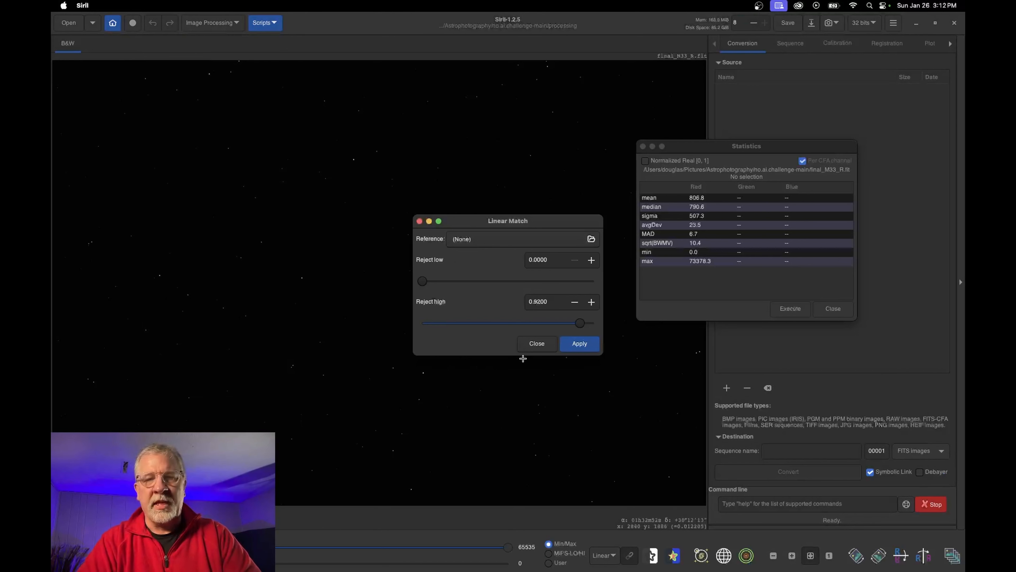
left_click(537, 345)
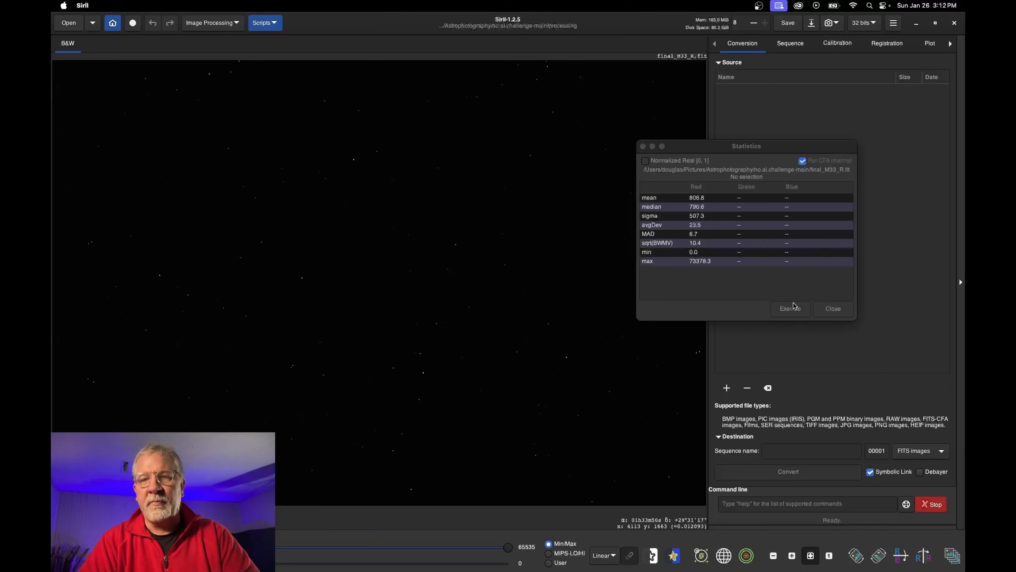
left_click(838, 310)
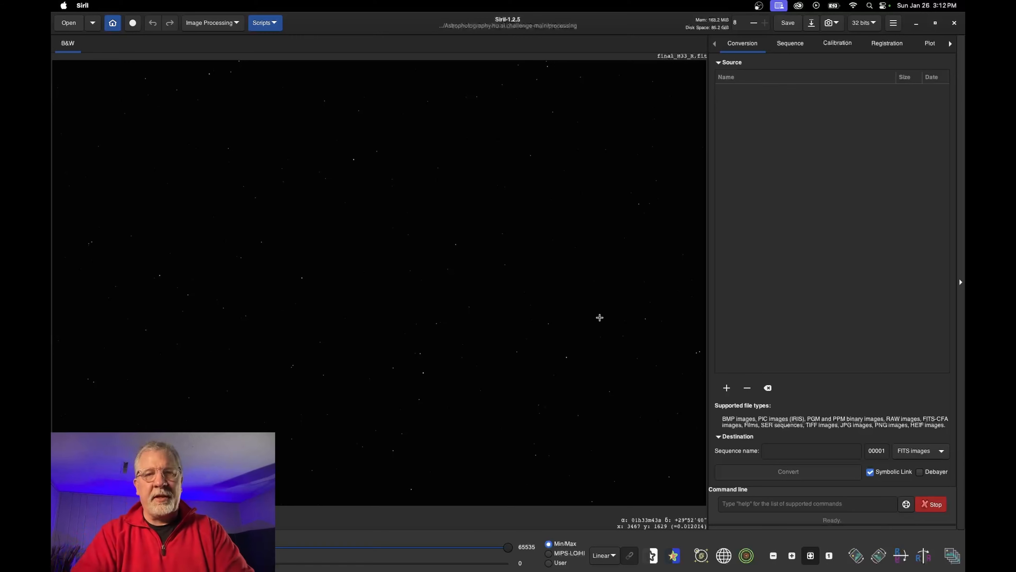
Load final_M33_Ha.fit and switch the display mode from Linear to AutoStretch
left_click(69, 24)
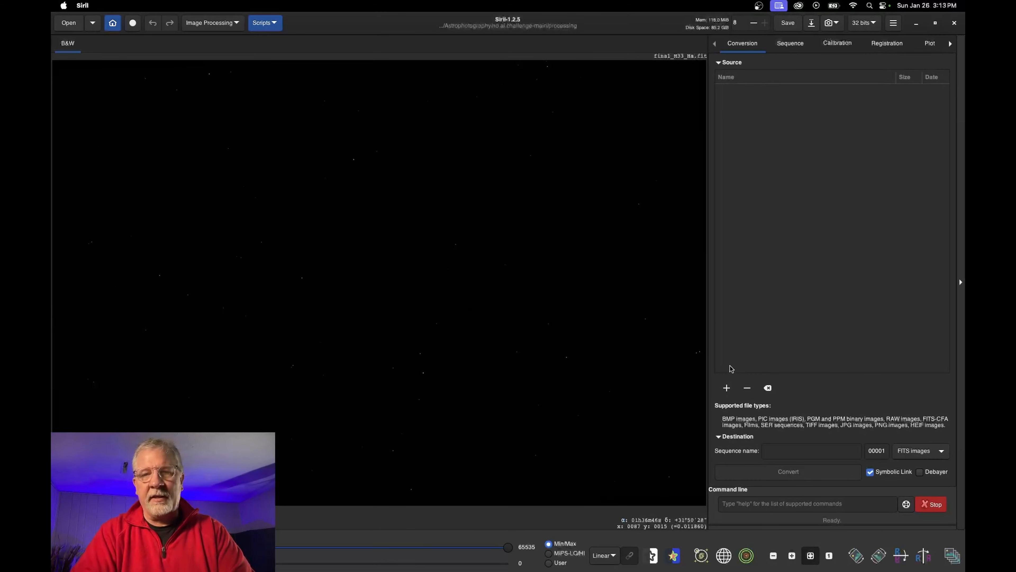
left_click(607, 557)
left_click(623, 521)
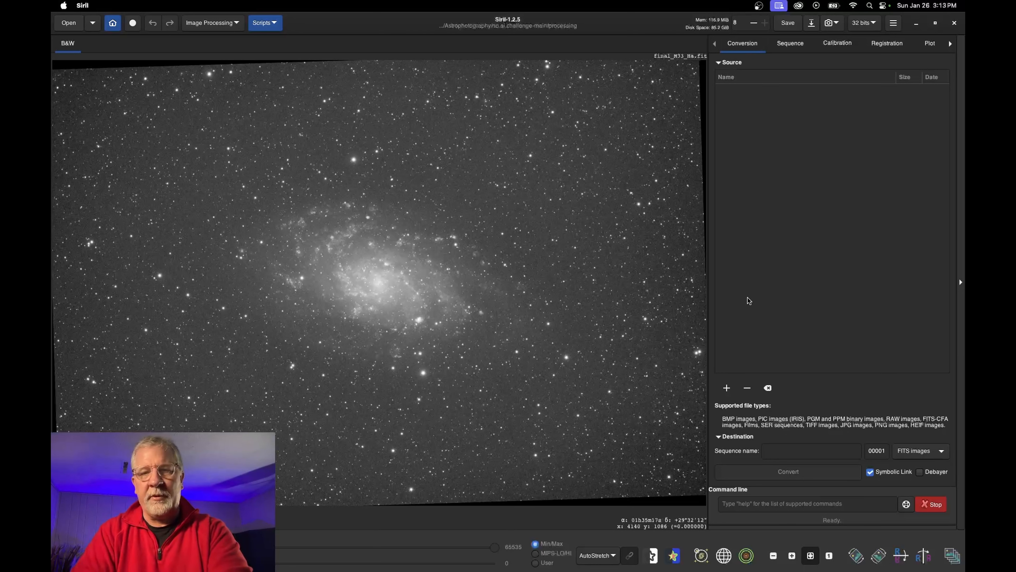
Add the five final_M33 .fit files from no.ai.challenge-main to the conversion list
left_click(727, 388)
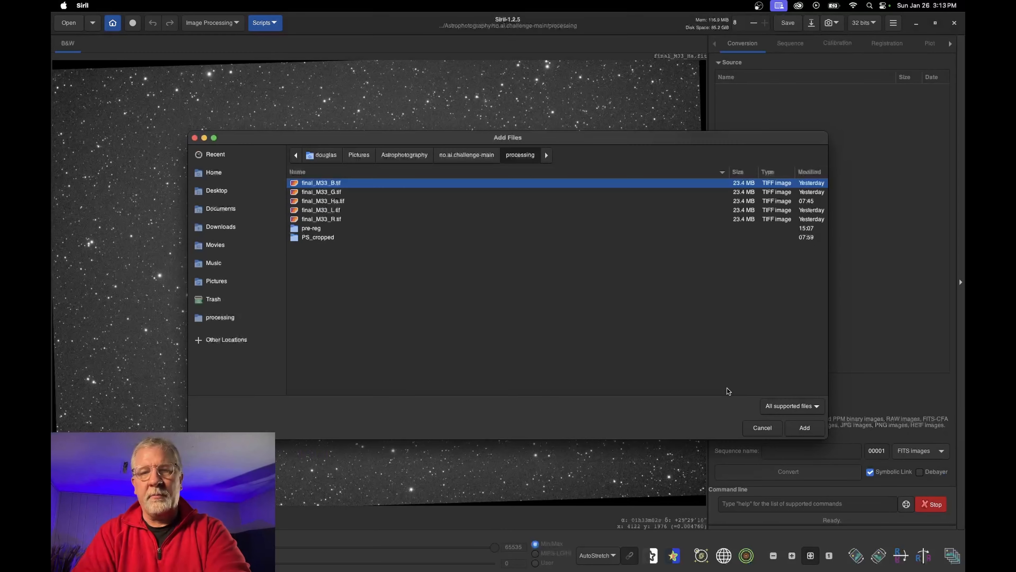
left_click(464, 156)
left_click(317, 184)
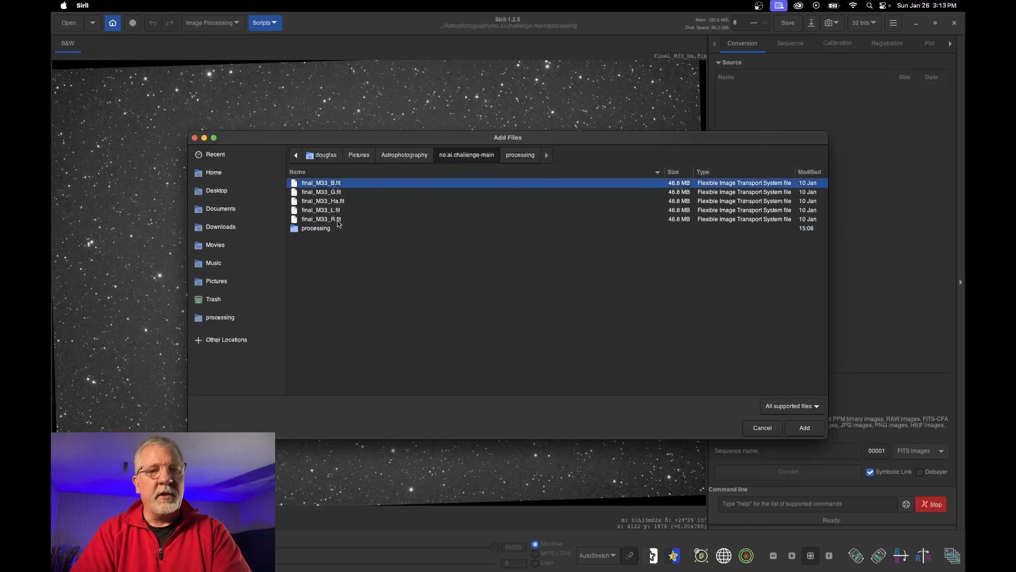
left_click(339, 223, "shift")
left_click(807, 428)
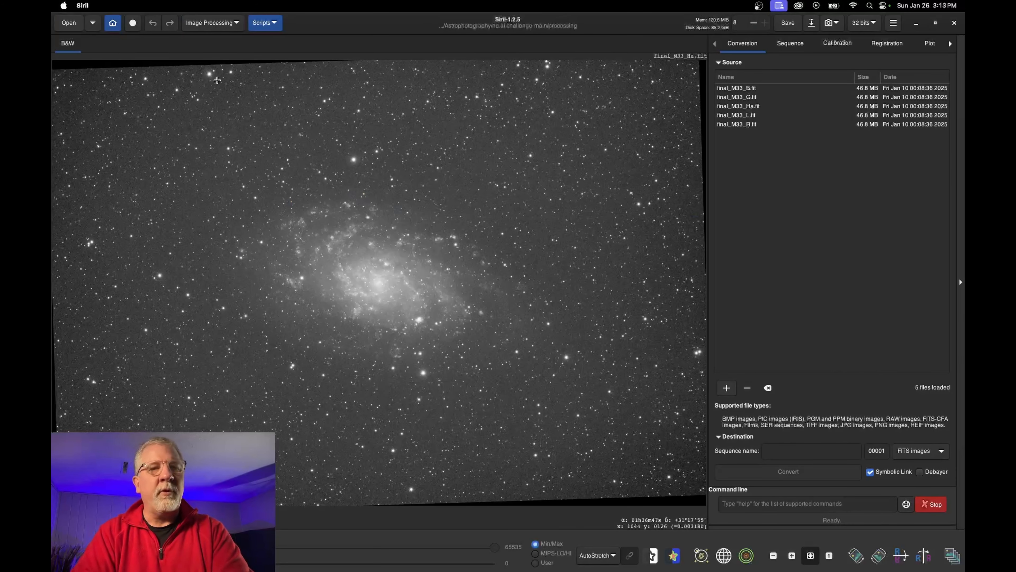
Create a new folder named conv and set it as the working directory
left_click(113, 25)
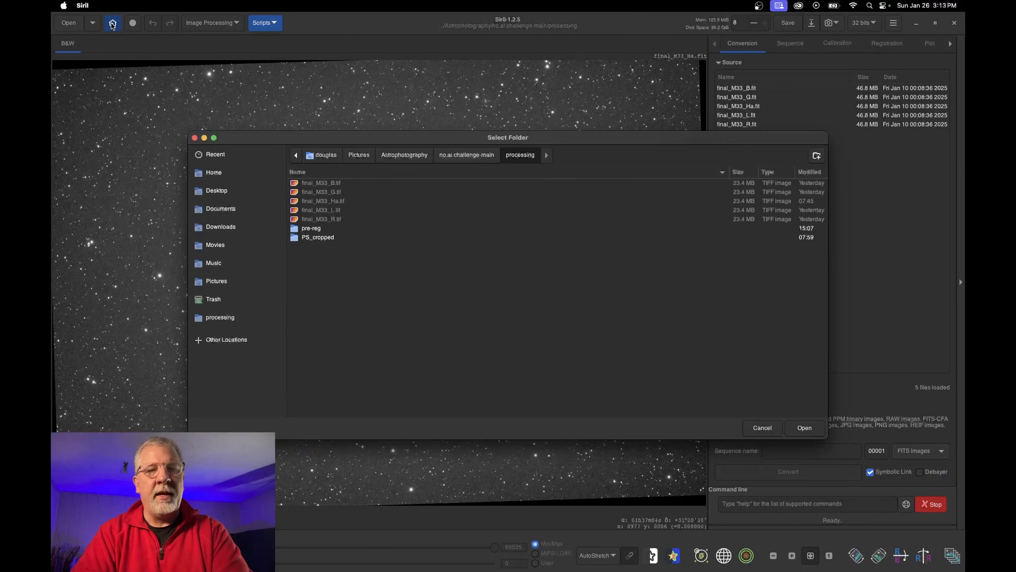
right_click(317, 261)
key("ctrl+shift+n")
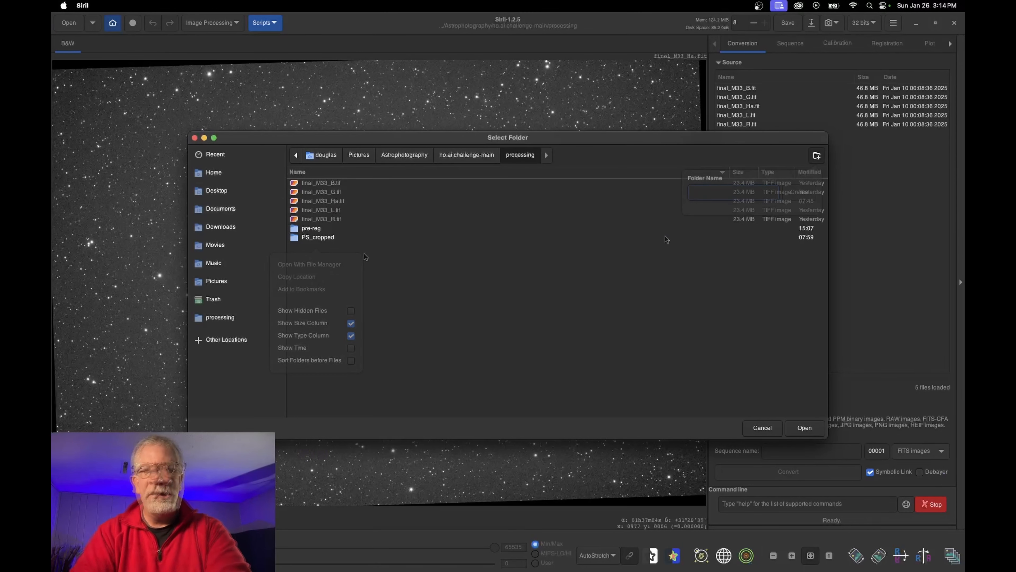
type("conv")
key("Return")
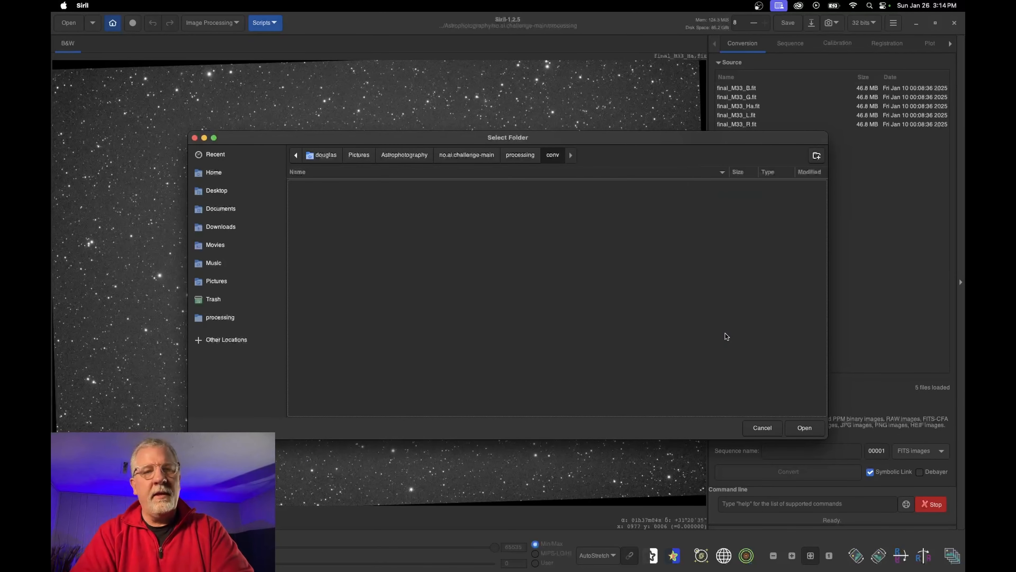
left_click(805, 427)
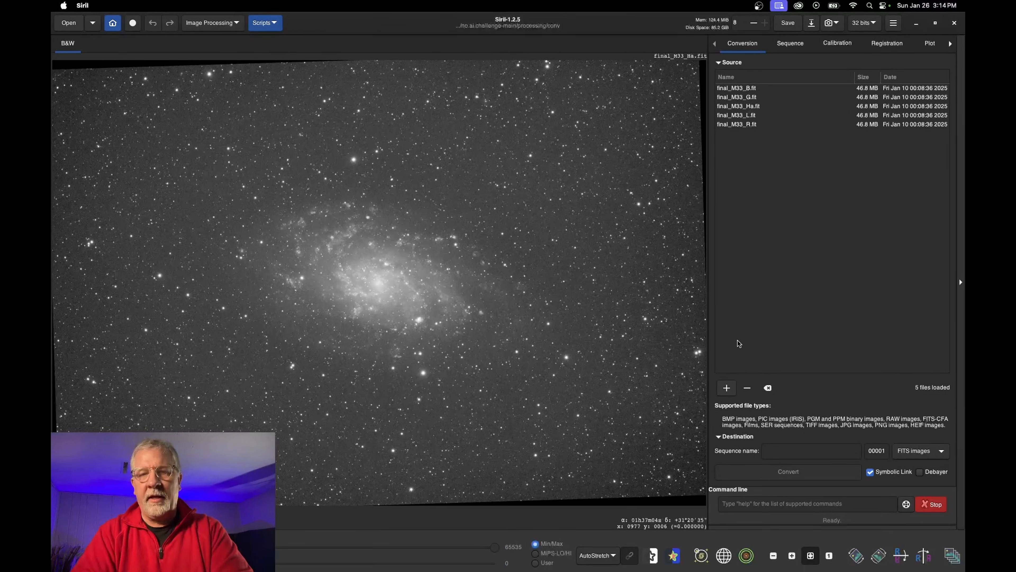
Name the sequence 'conv' and convert the frames
left_click(781, 452)
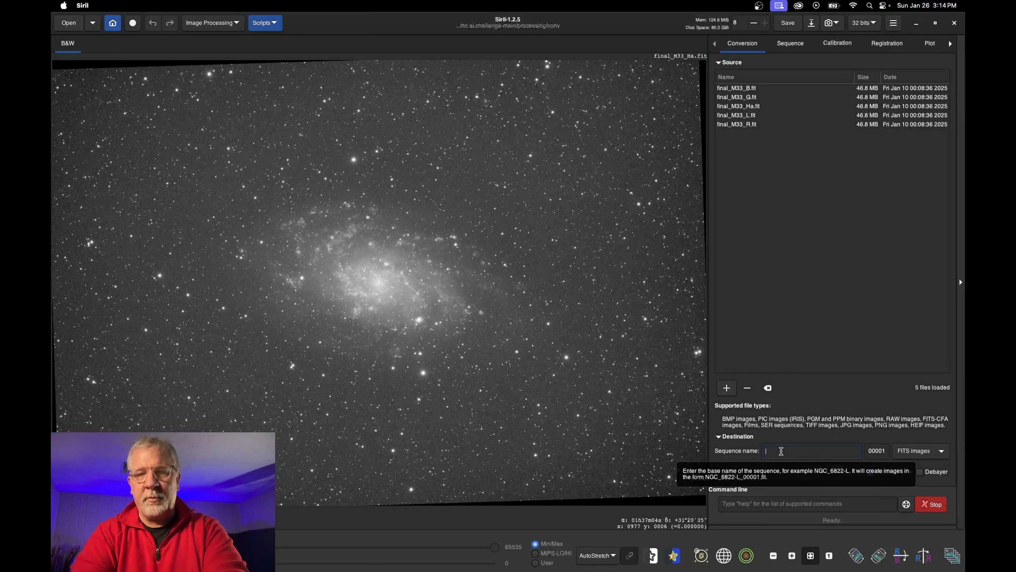
type("conv")
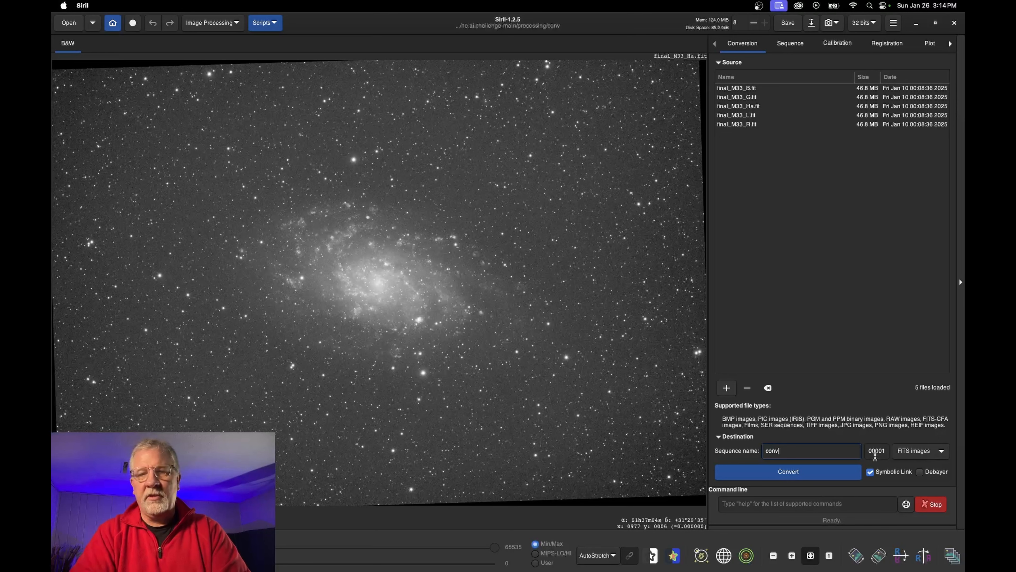
left_click(797, 472)
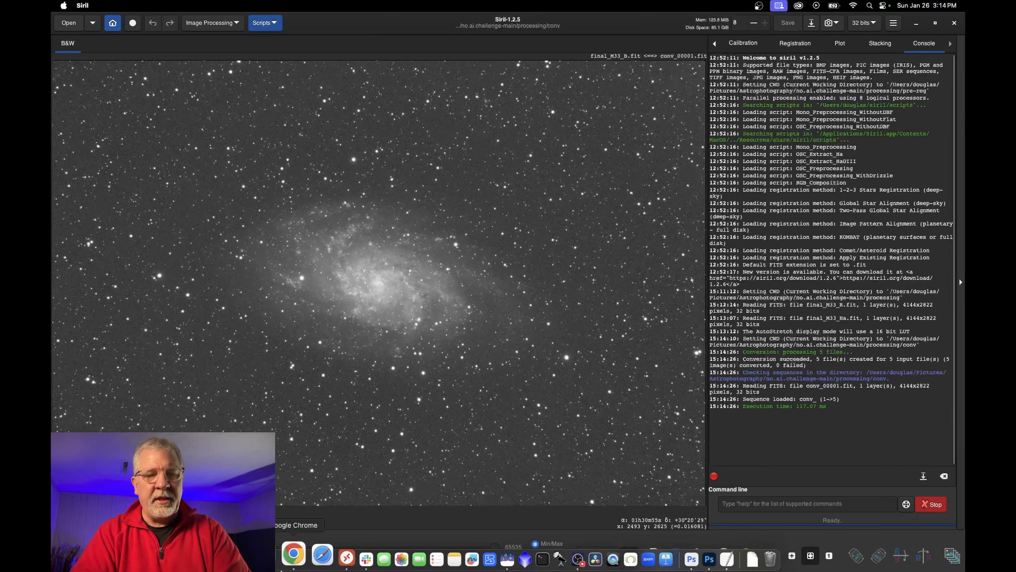
left_click(272, 553)
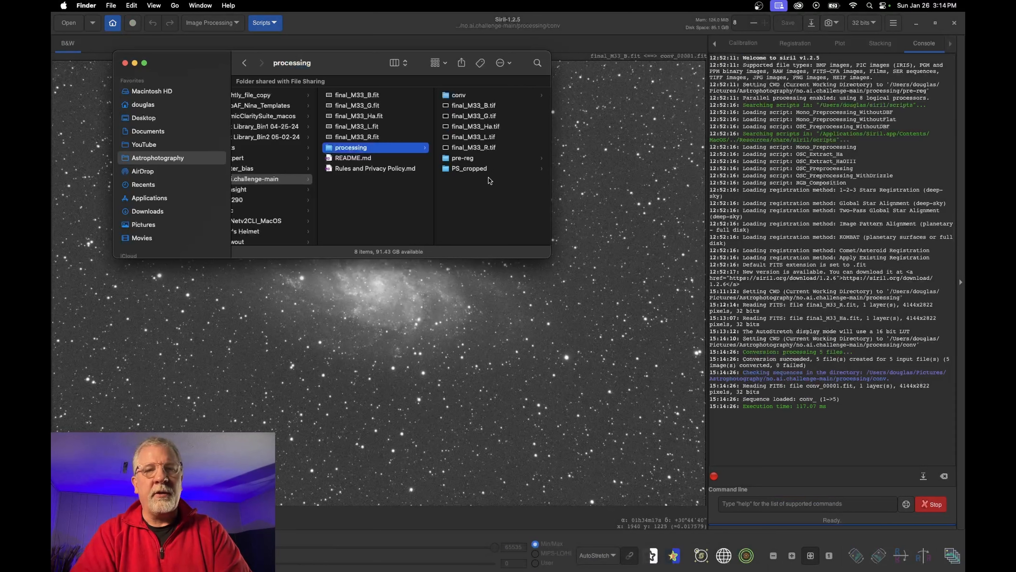
left_click(465, 94)
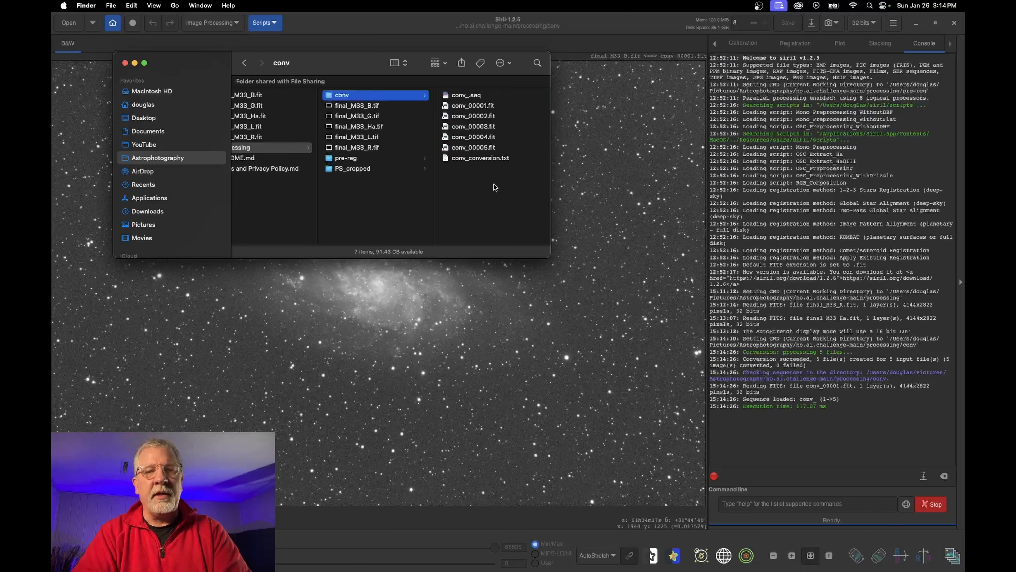
double_click(486, 160)
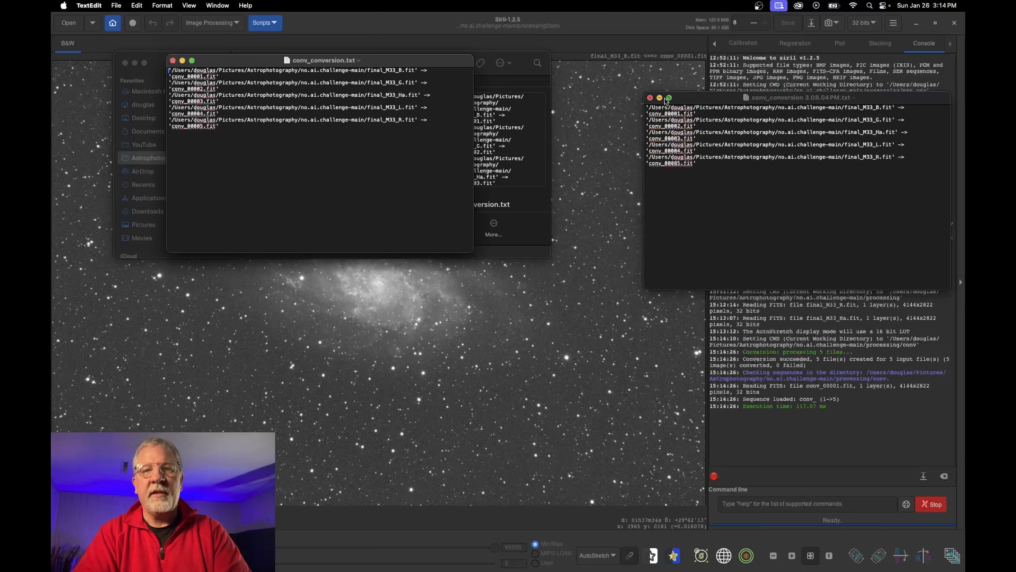
left_click(651, 97)
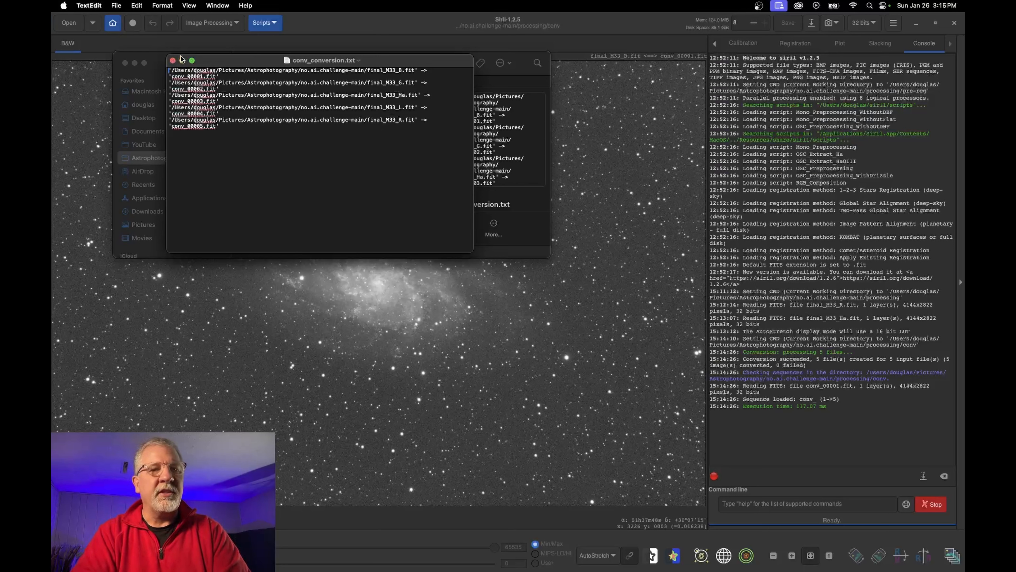
left_click(173, 60)
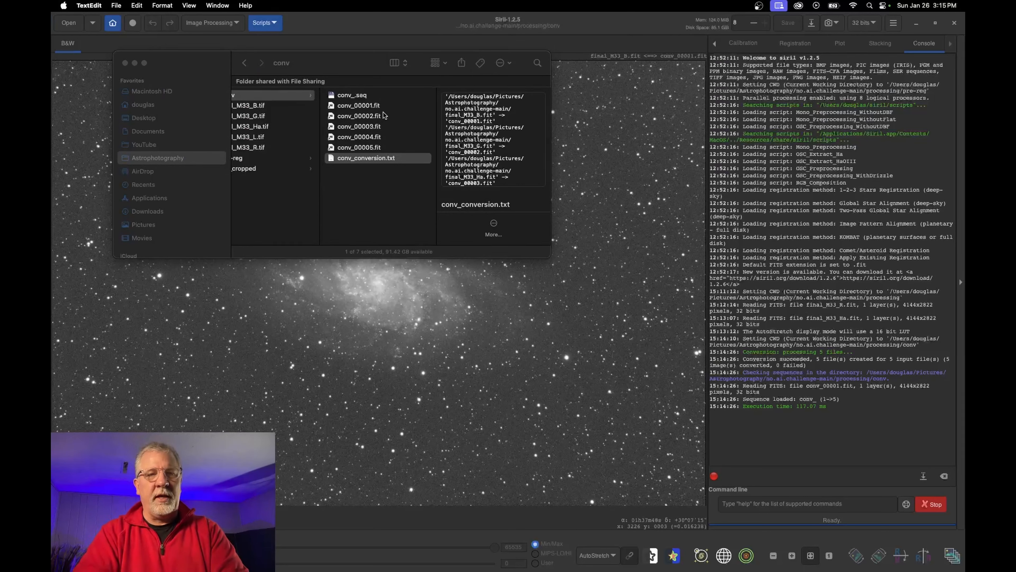
left_click(125, 64)
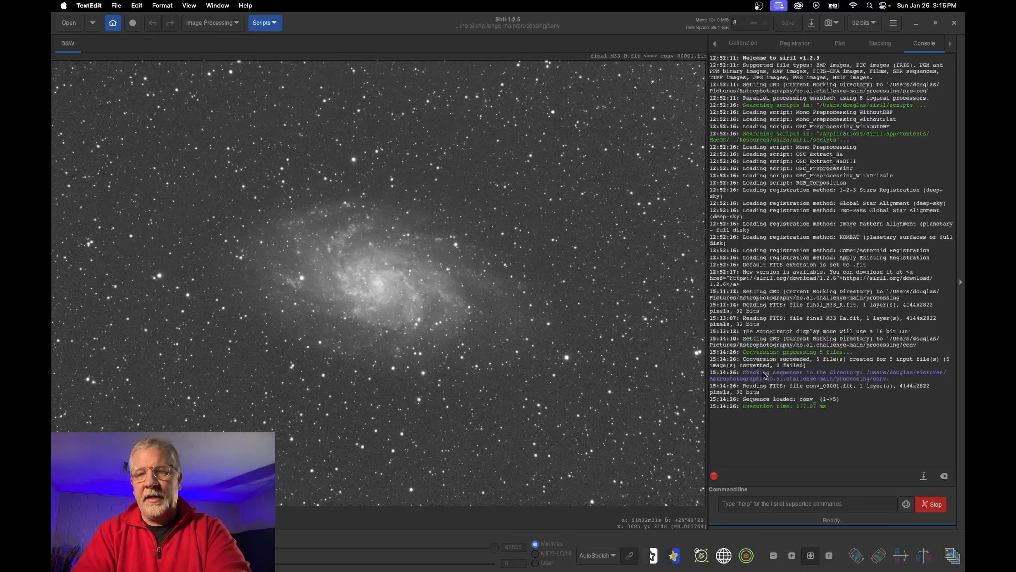
Mark conv_00003.fit as the reference image in the Frame List
left_click(952, 557)
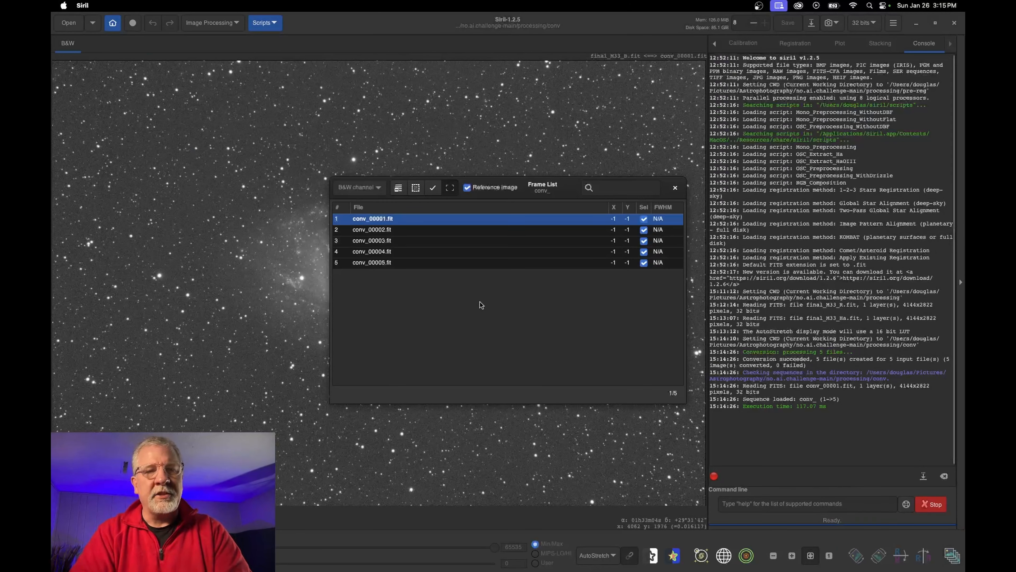
left_click(389, 242)
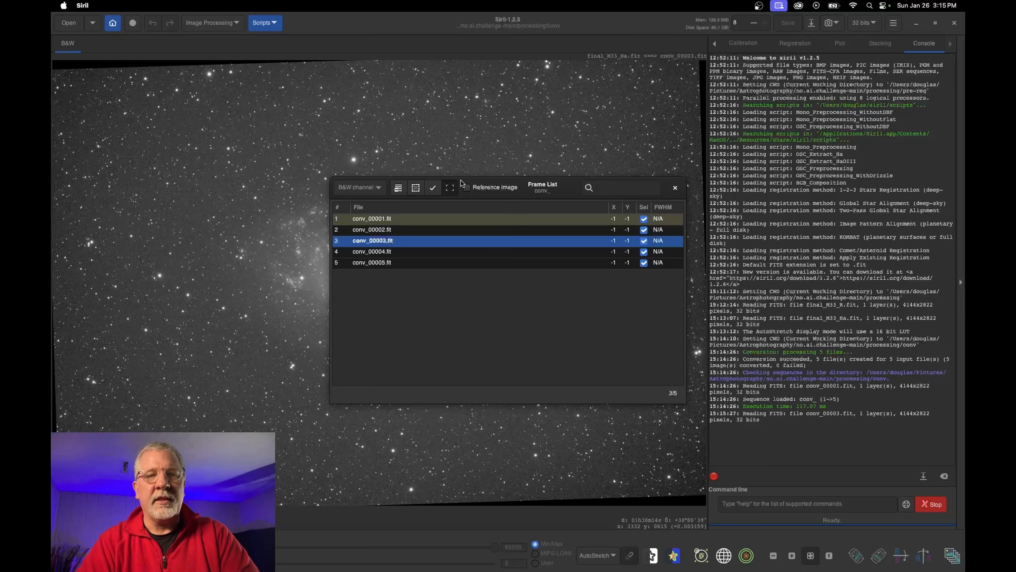
left_click(467, 188)
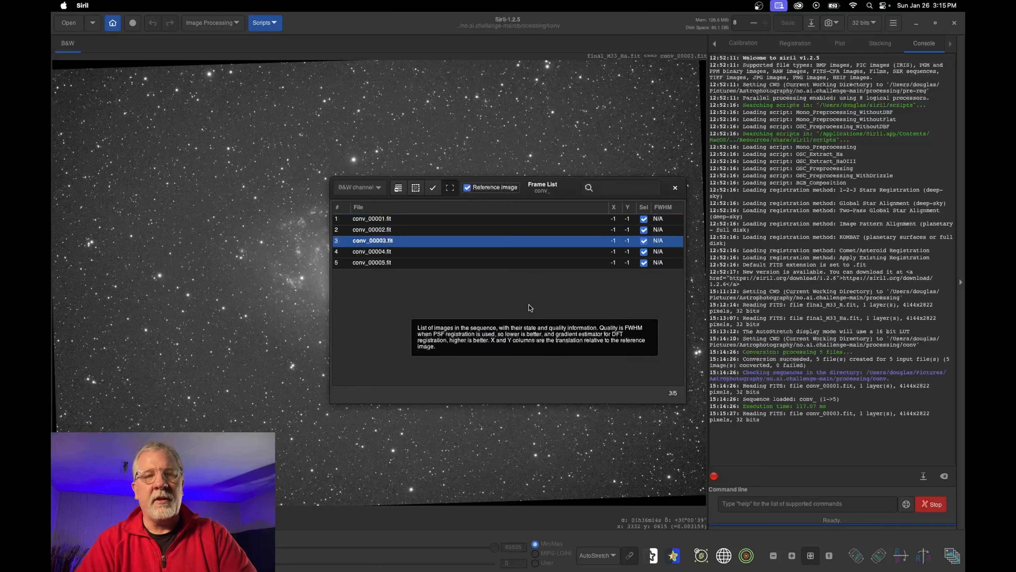
left_click(675, 189)
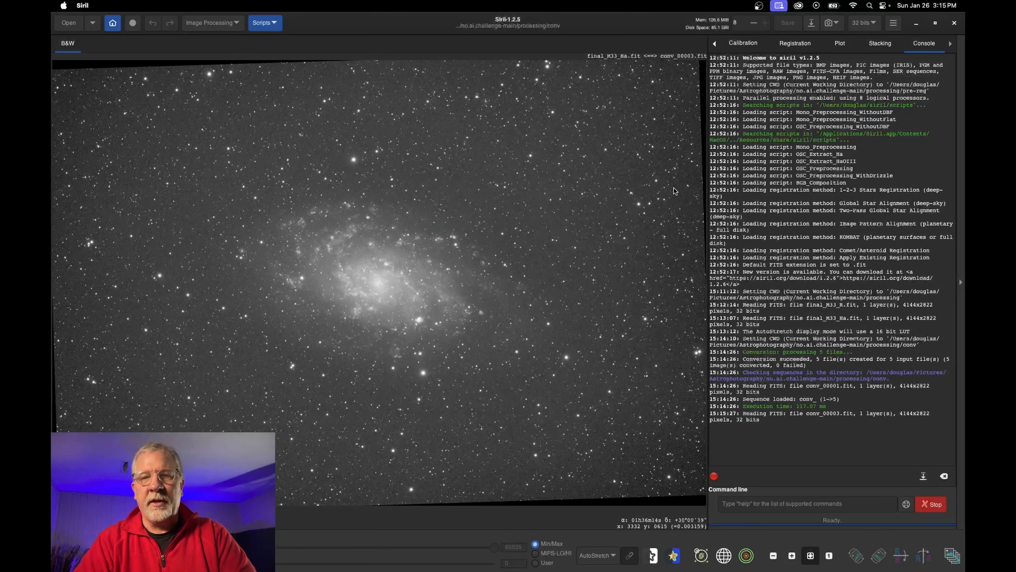
Return the side panel to the Conversion tab
left_click(716, 45)
left_click(716, 45)
left_click(716, 44)
left_click(715, 44)
left_click(716, 44)
left_click(716, 44)
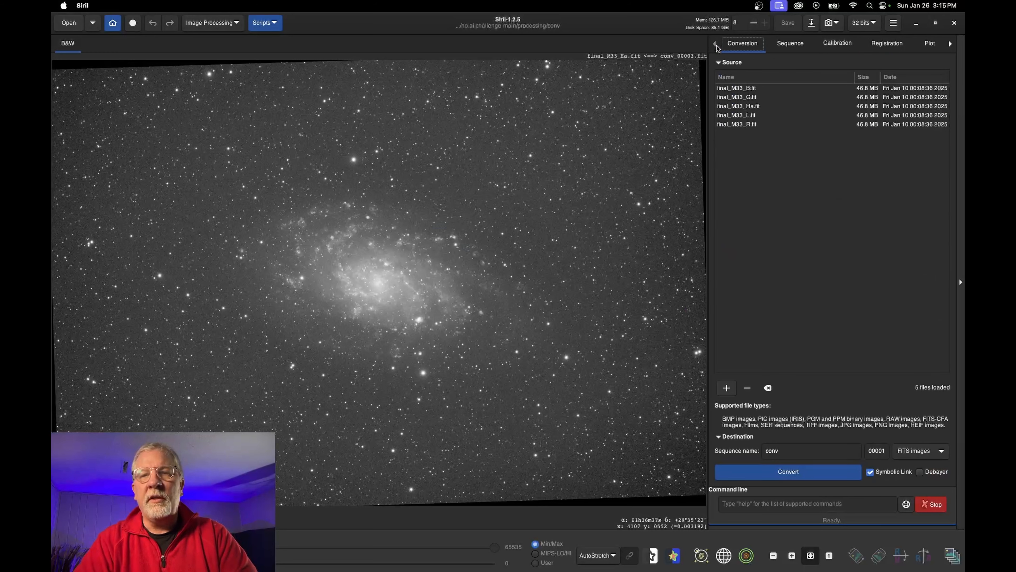
On the Sequence page, draw a crop rectangle with its right, left and bottom edges just inside the borders
left_click(794, 45)
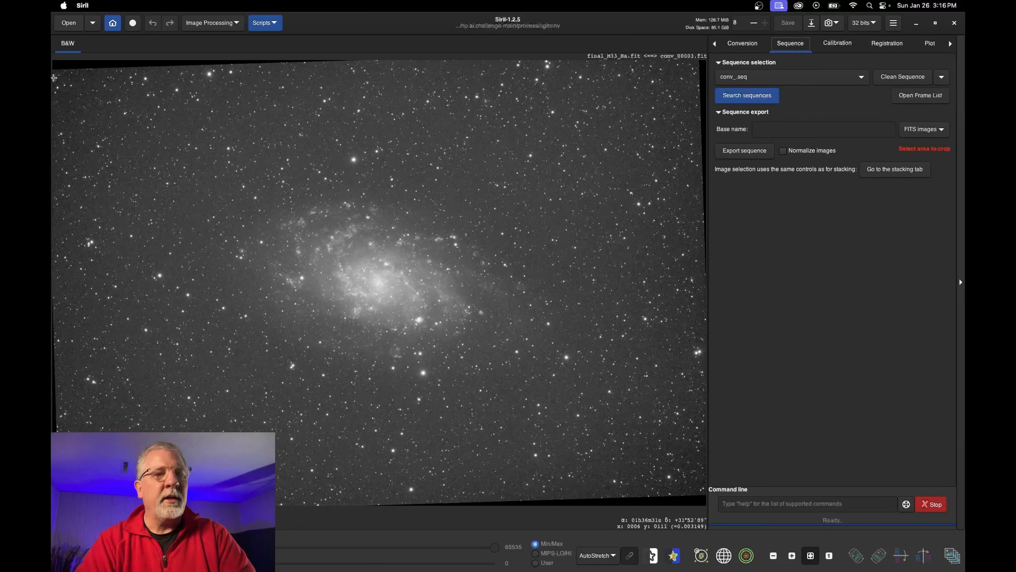
left_click_drag(54, 73, 697, 488)
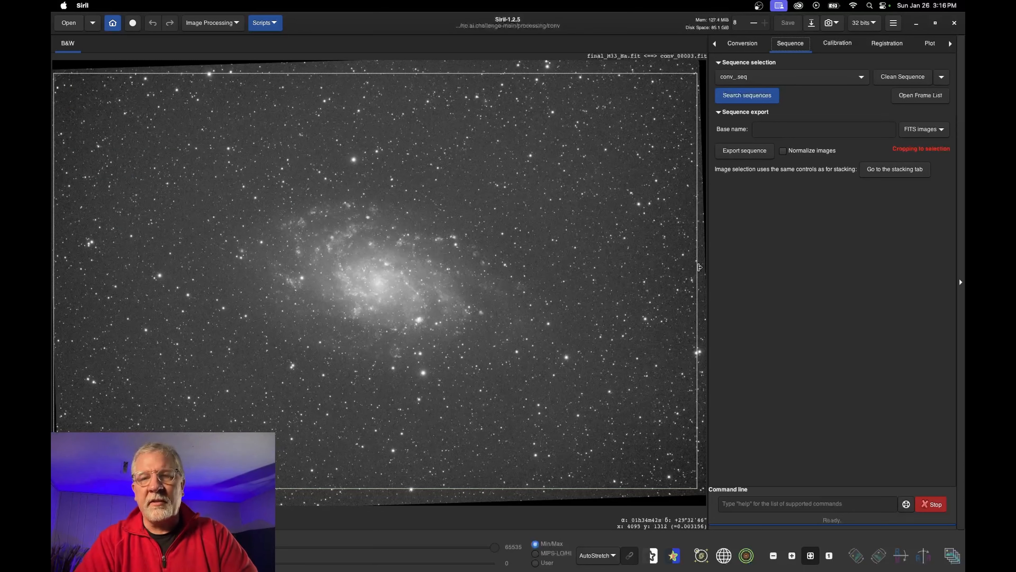
left_click_drag(698, 268, 697, 267)
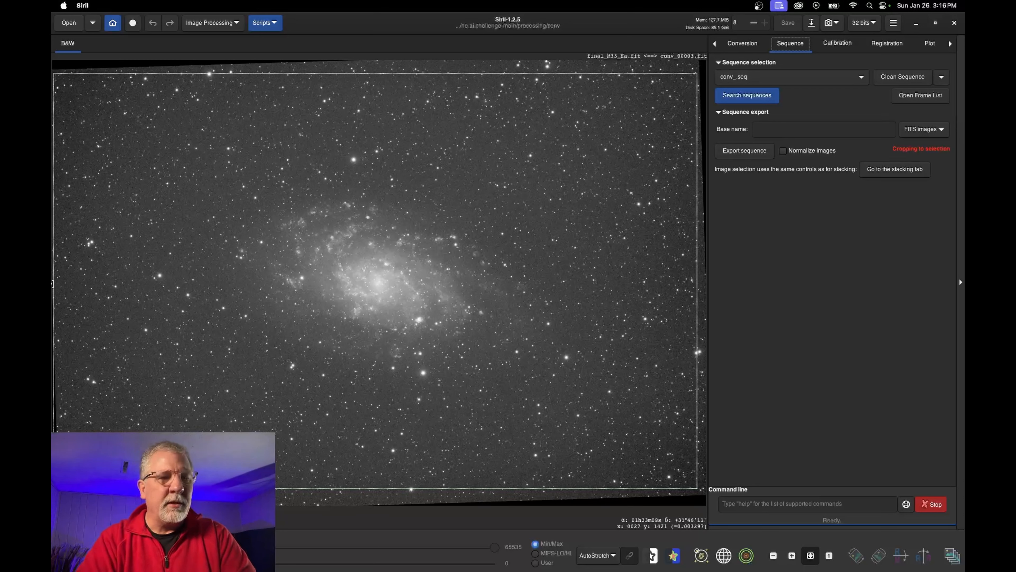
mouse_move(55, 284)
left_mouse_down()
mouse_move(74, 284)
mouse_move(61, 282)
left_mouse_up()
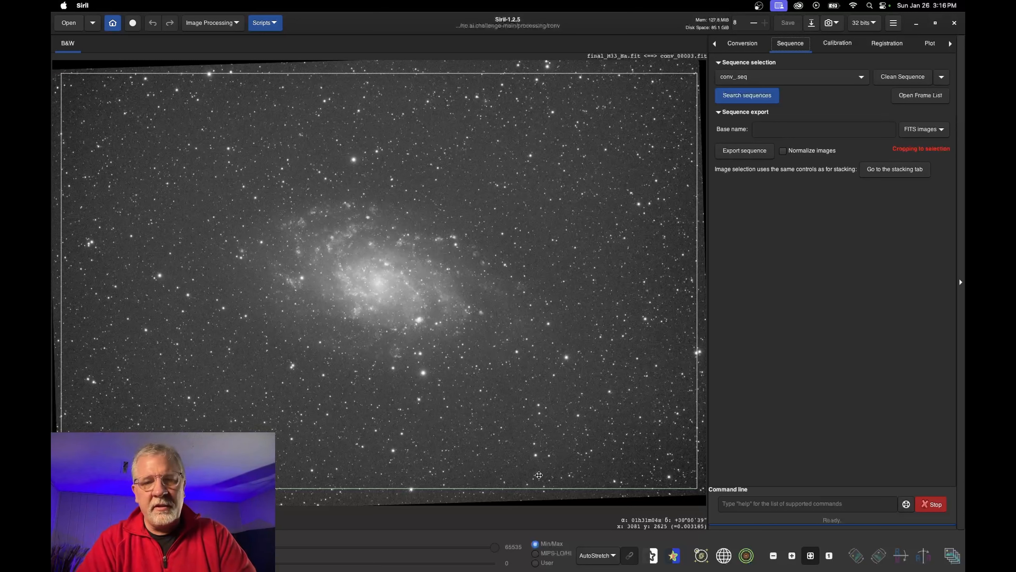
left_click_drag(501, 489, 502, 490)
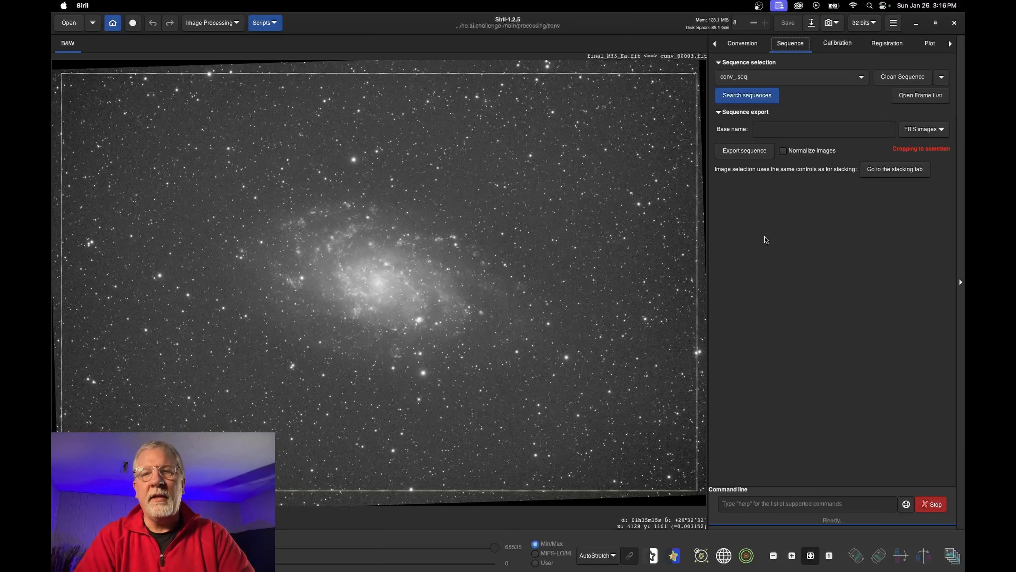
Export conv_.seq as normalized FITS with base name 'reg', confirming the crop
left_click(786, 133)
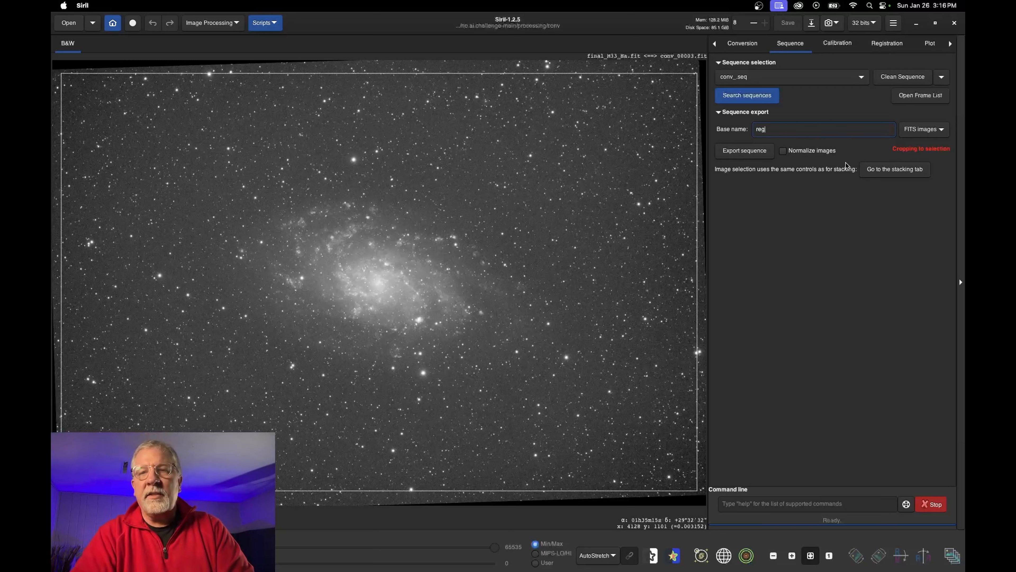
left_click(779, 79)
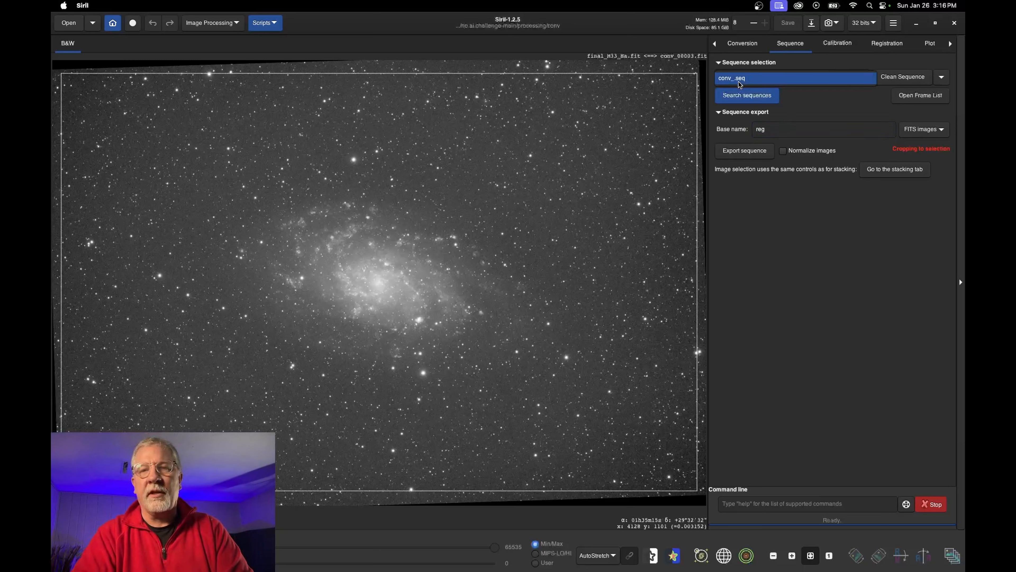
left_click(768, 83)
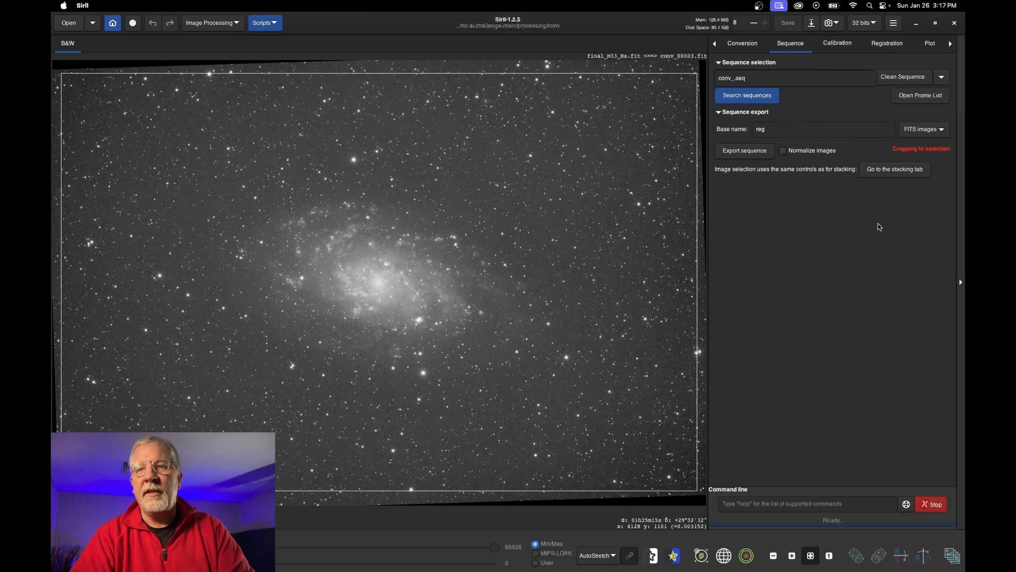
left_click(783, 153)
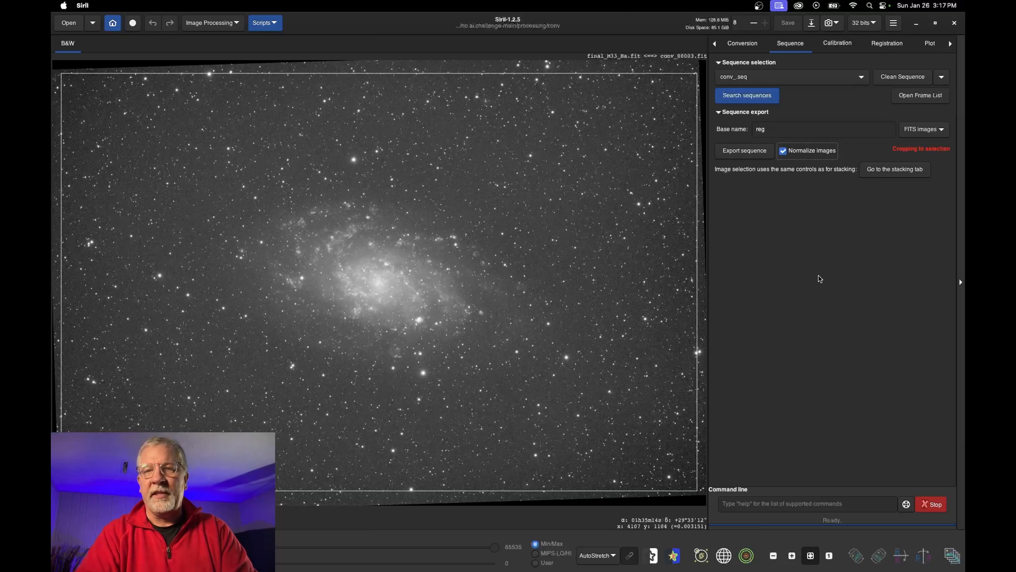
left_click(745, 151)
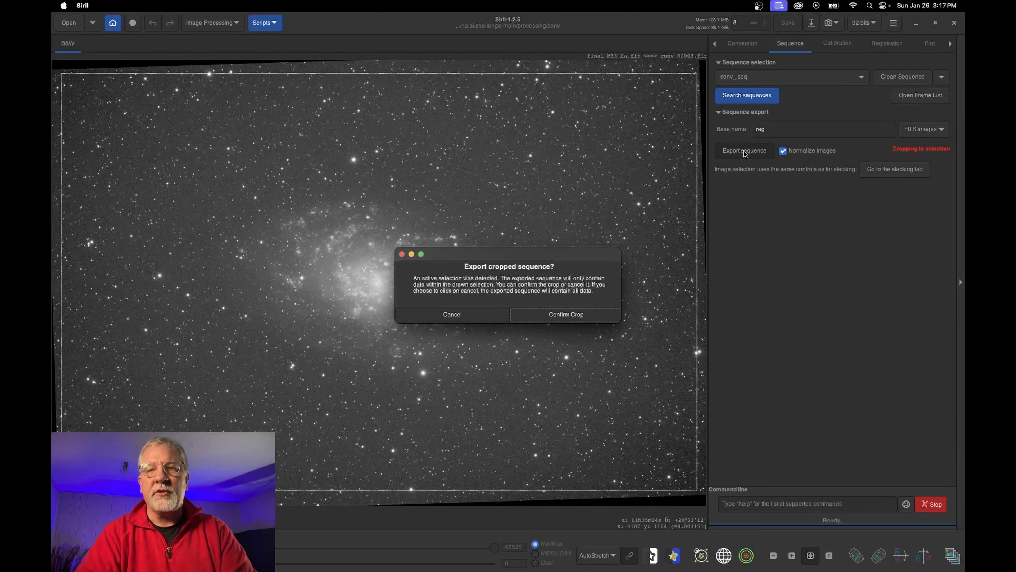
left_click(574, 315)
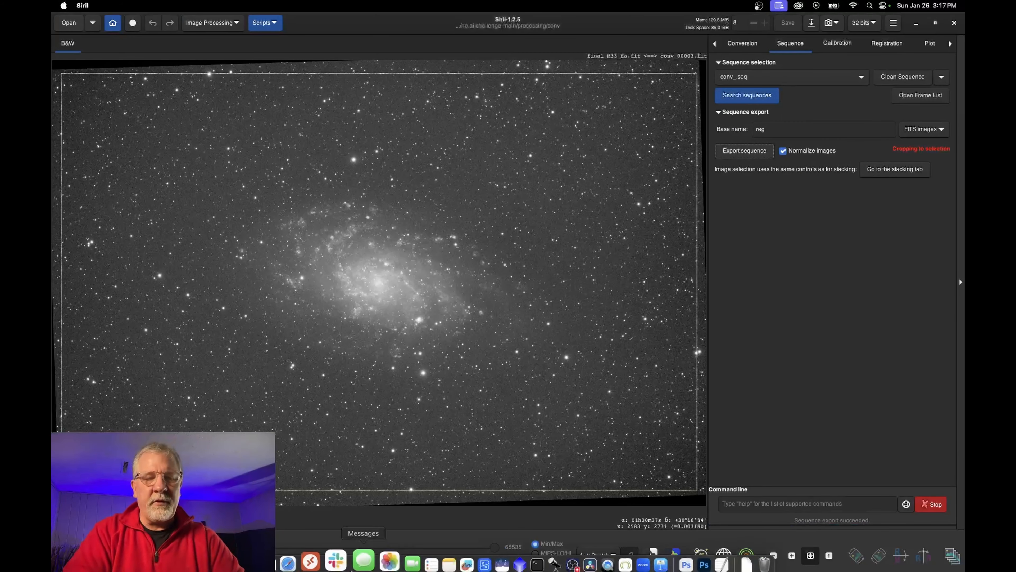
Check reg_00001–reg_00005.fit in Finder under Astrophotography/no.ai.challenge-main/processing/conv, then return to Siril
left_click(268, 555)
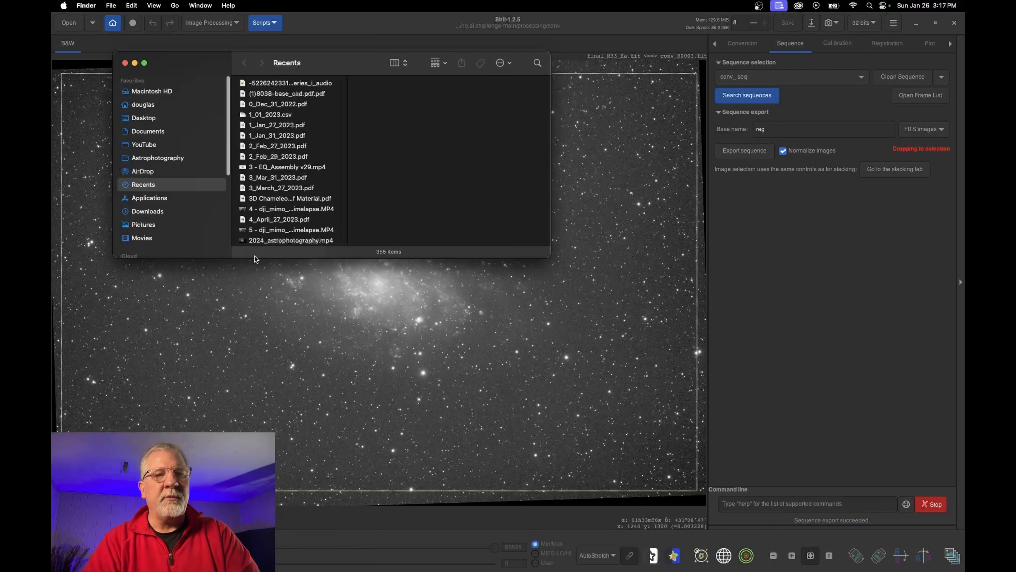
left_click(159, 159)
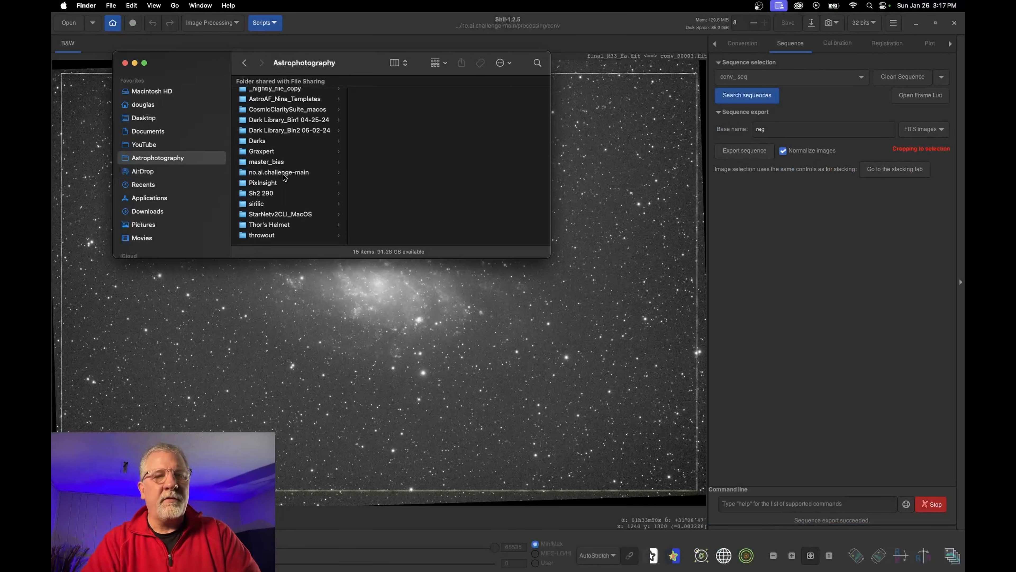
left_click(282, 172)
left_click(382, 148)
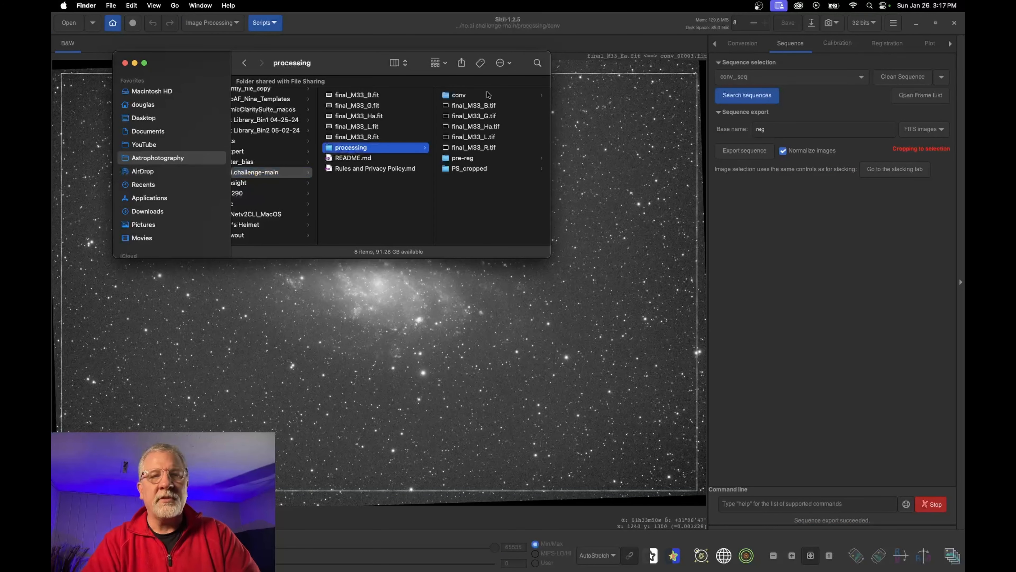
left_click(465, 99)
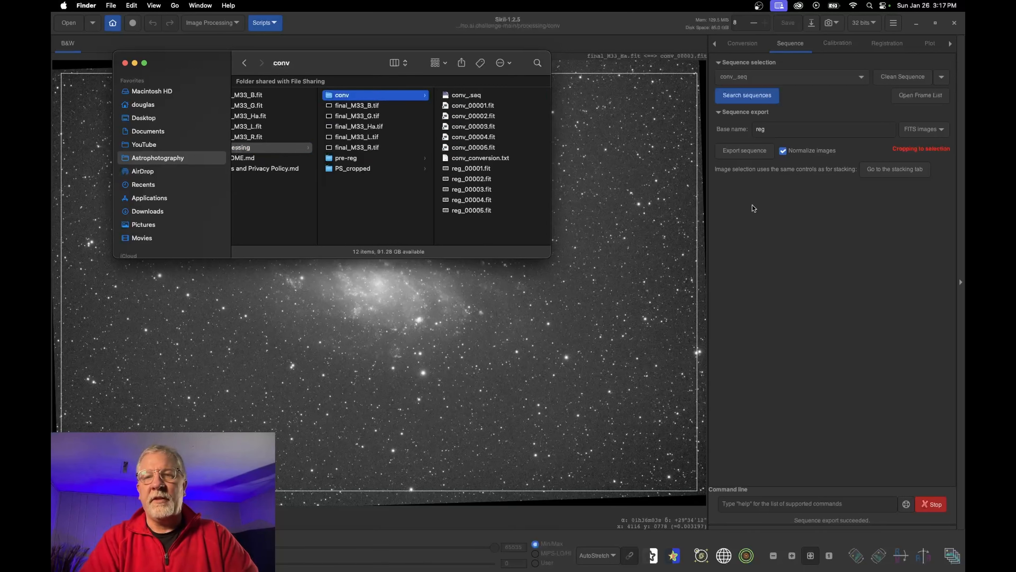
left_click(824, 253)
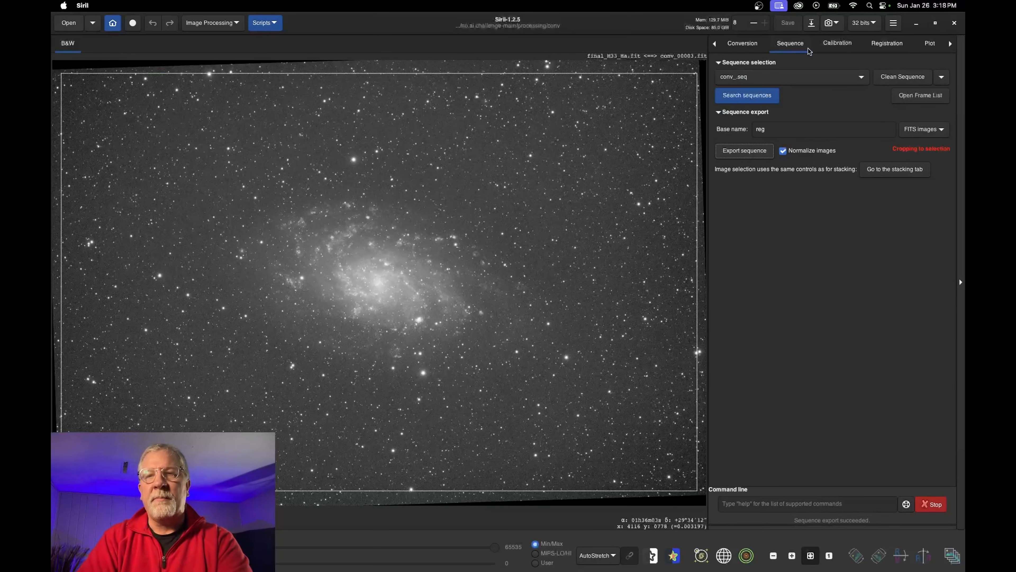
left_click(888, 44)
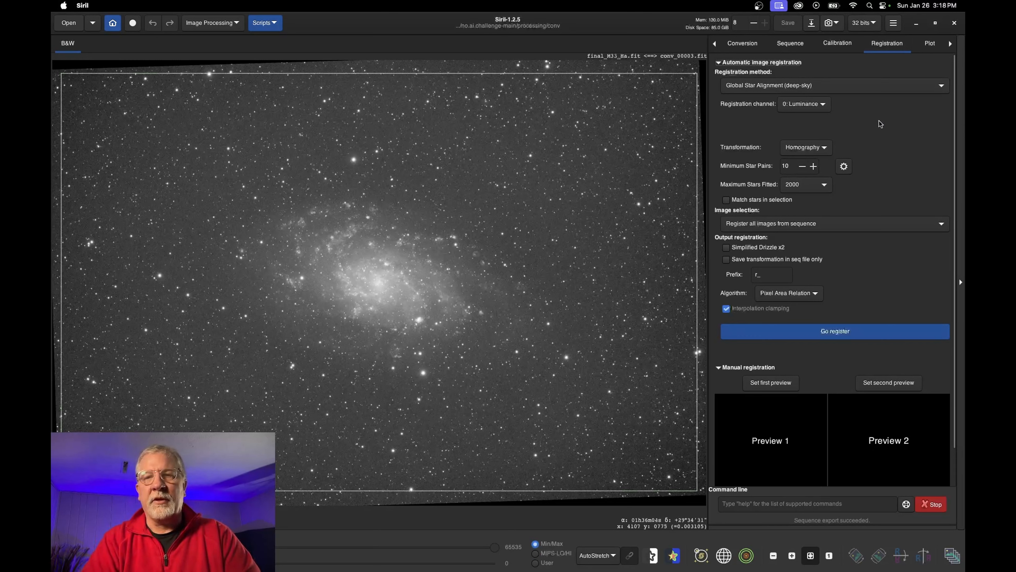
left_click(795, 86)
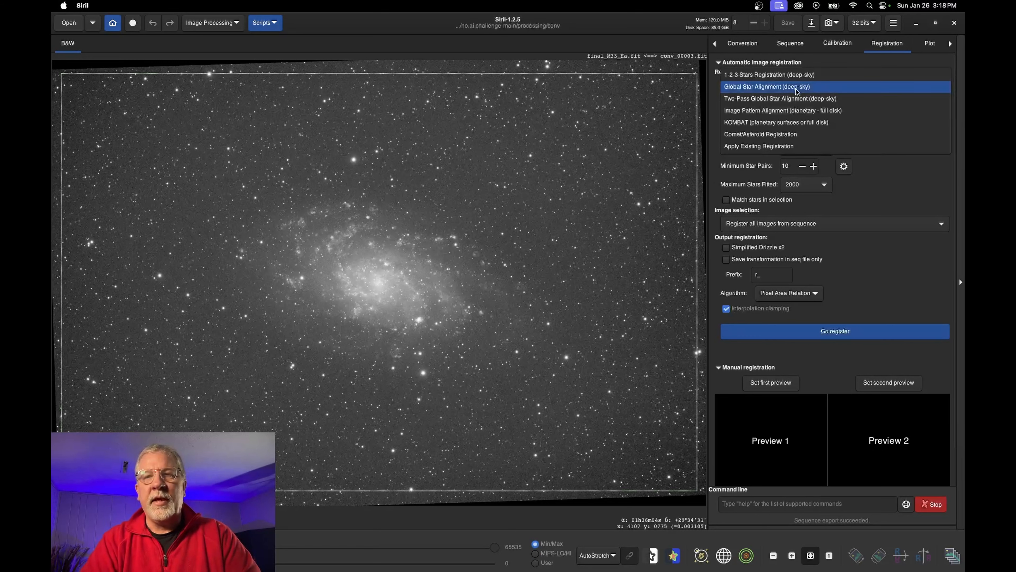
left_click(775, 88)
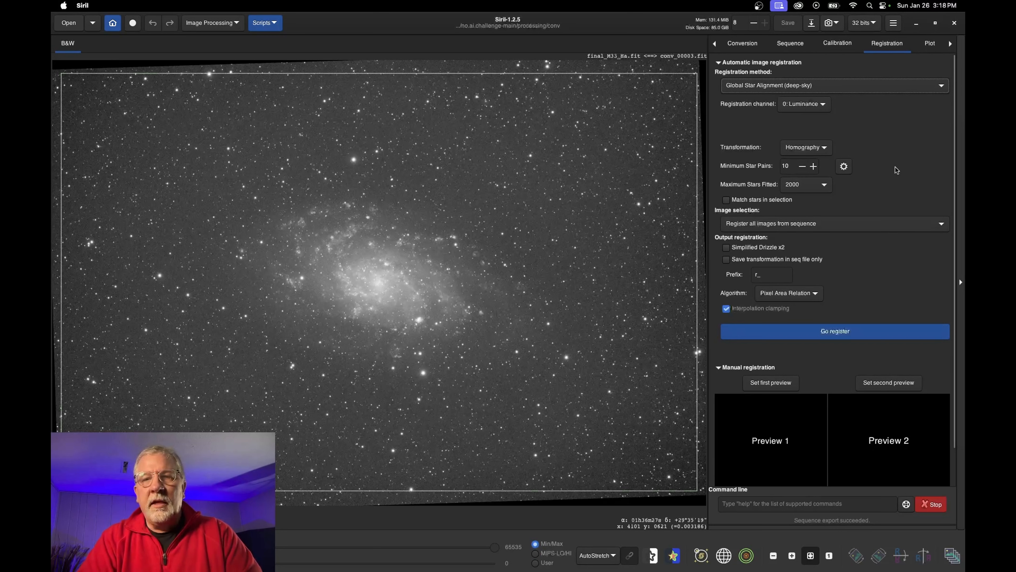
scroll(856, 234, "down", 2)
scroll(876, 174, "down", 2)
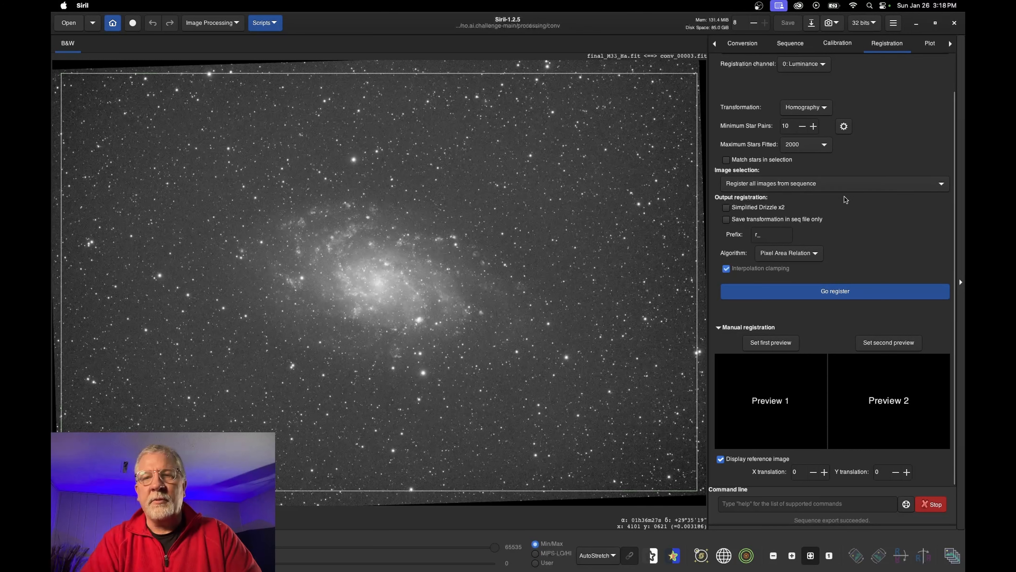
scroll(844, 196, "up", 1)
scroll(845, 199, "down", 1)
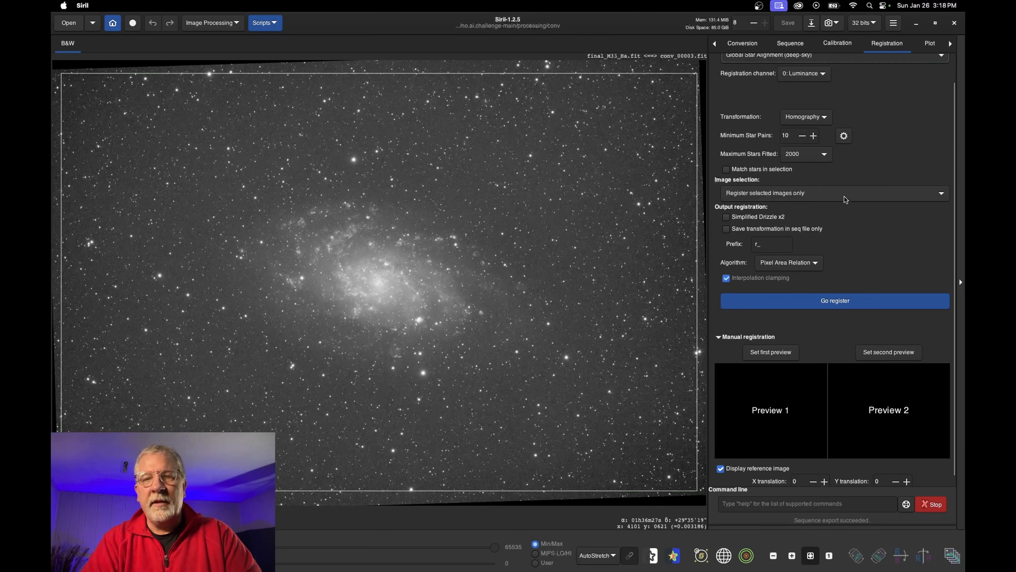
scroll(858, 238, "up", 3)
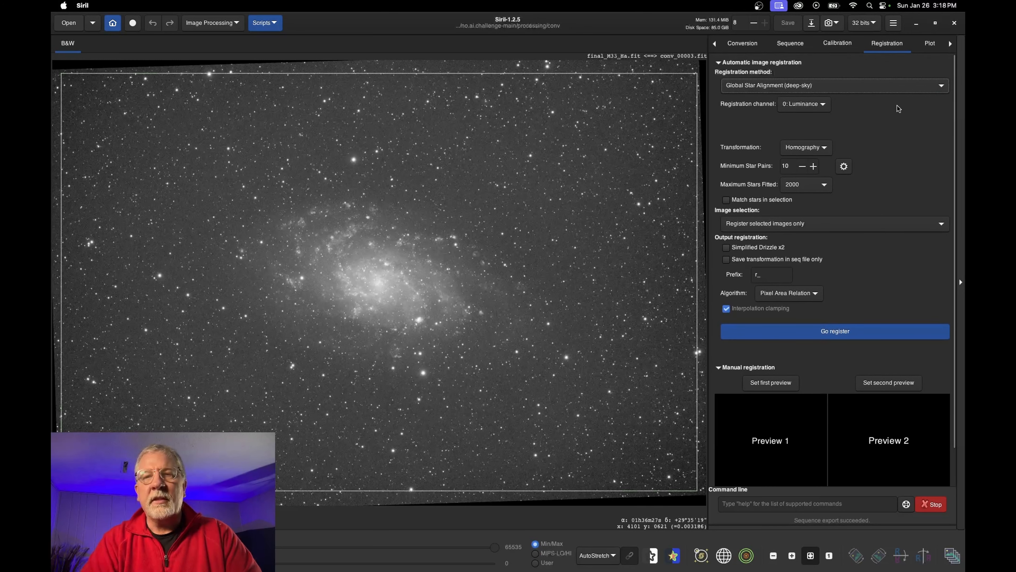
left_click(787, 44)
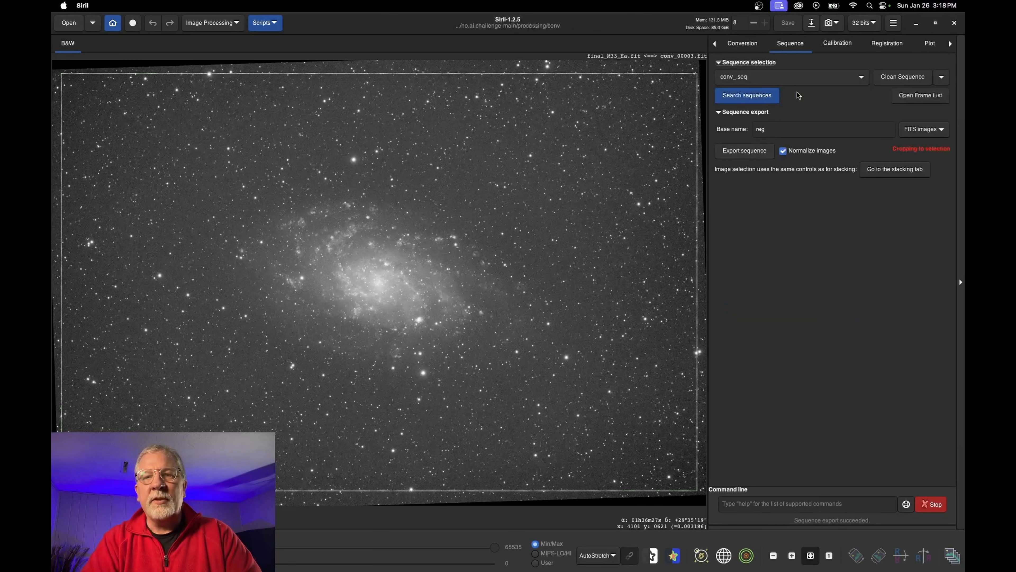
Rescan for sequences and load reg_.seq
left_click(790, 79)
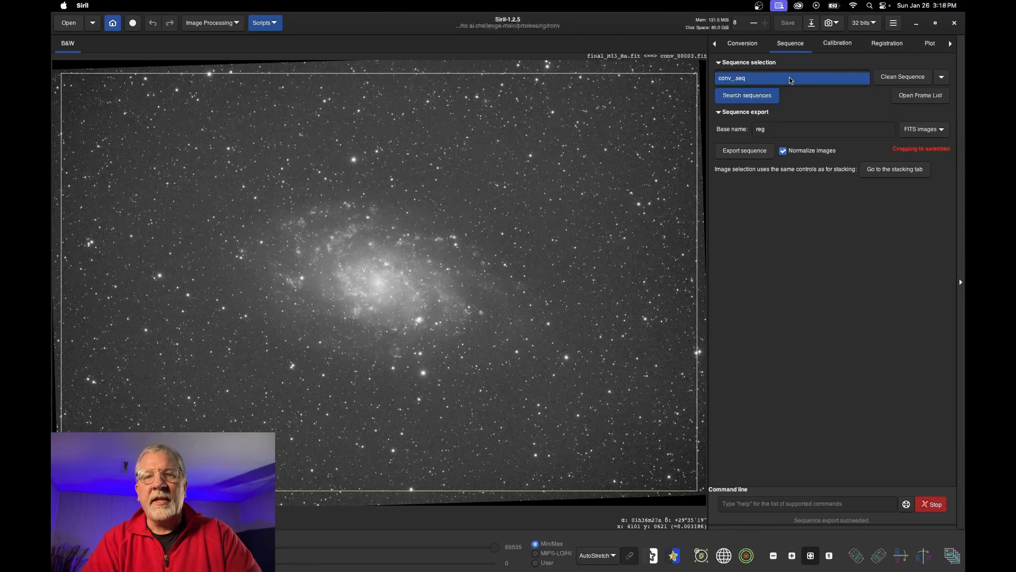
left_click(791, 80)
left_click(752, 96)
left_click(797, 79)
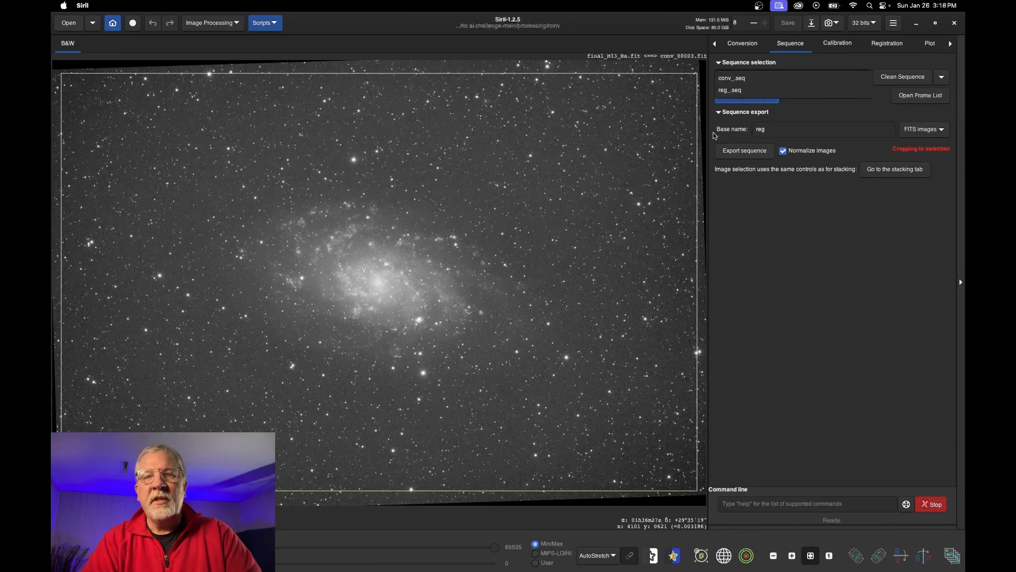
left_click(729, 90)
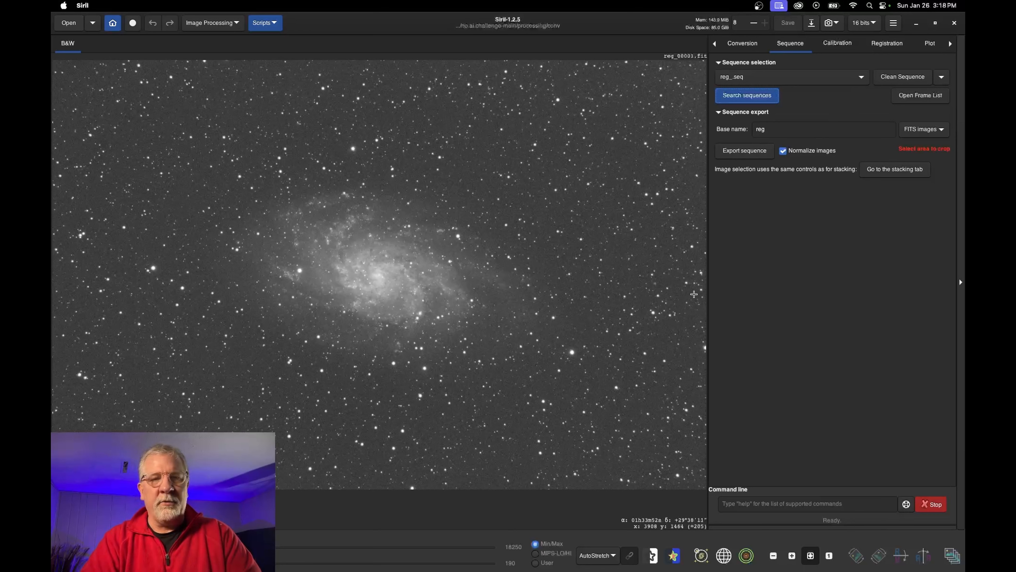
Confirm reg_.seq is the loaded sequence and show its Registration settings
left_click(891, 44)
left_click(790, 46)
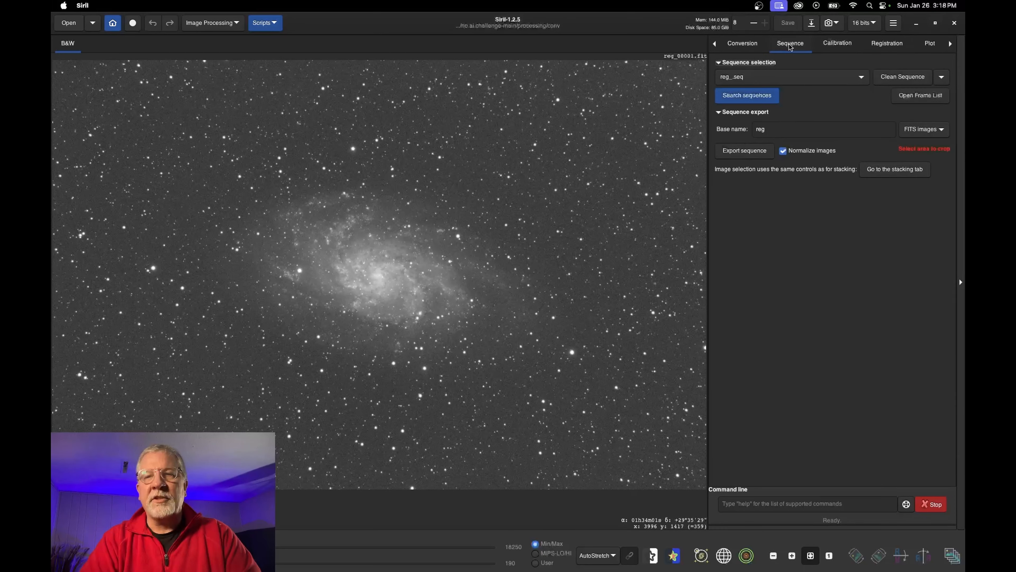
left_click(745, 78)
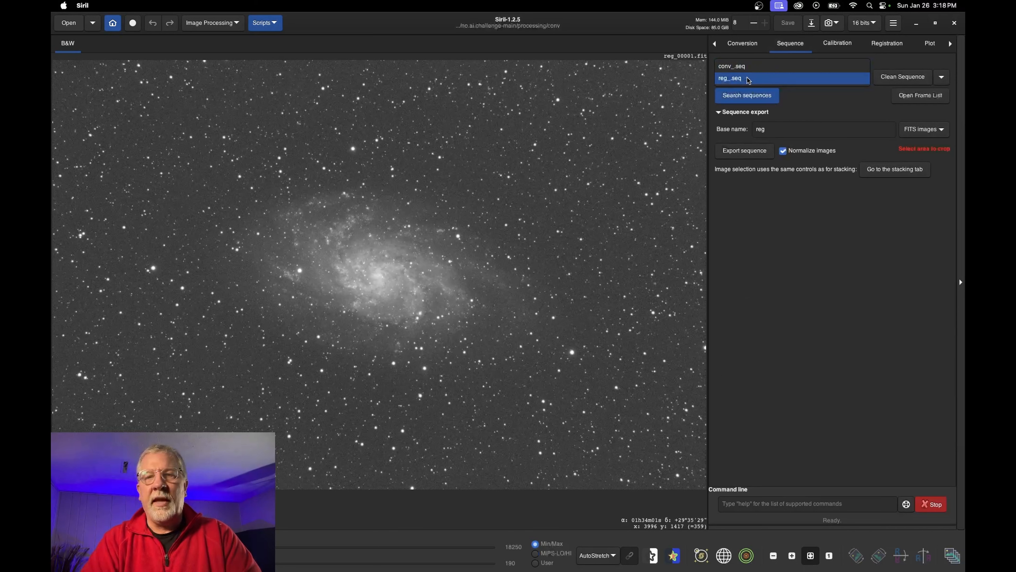
left_click(844, 76)
left_click(888, 44)
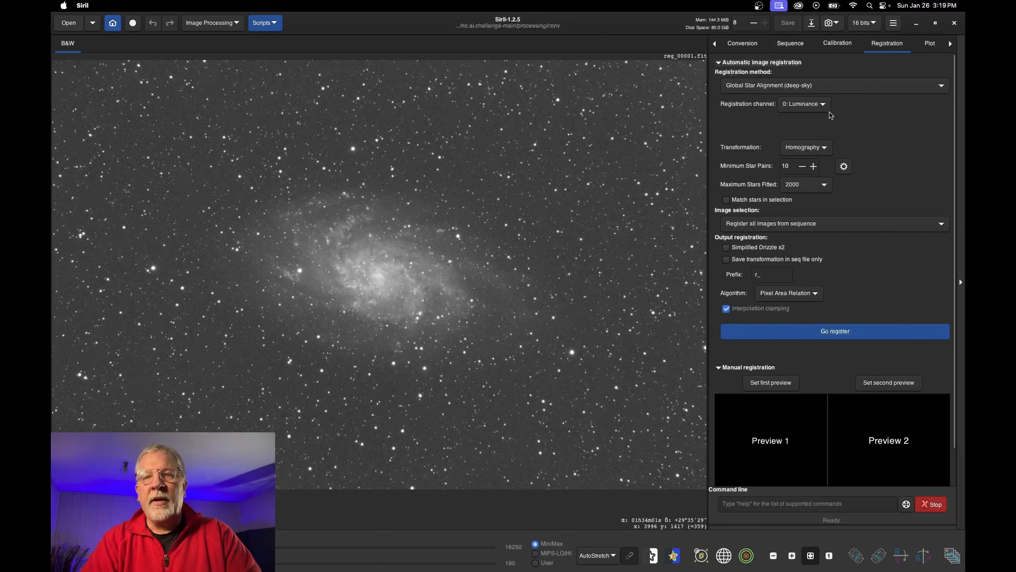
Set registration to all images, enable Simplified Drizzle x2, keep prefix r_, and register
scroll(818, 210, "down", 2)
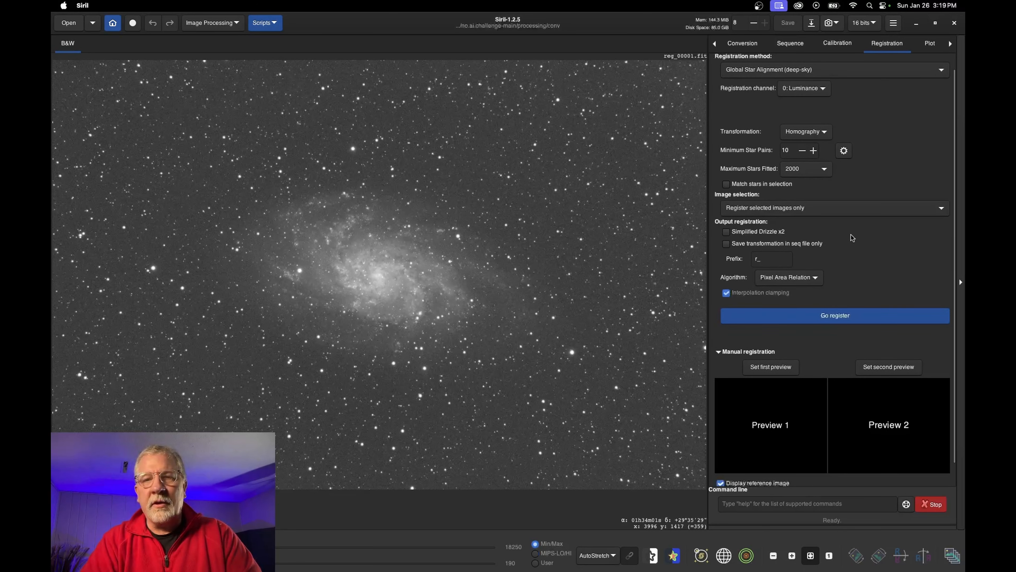
left_click(818, 211)
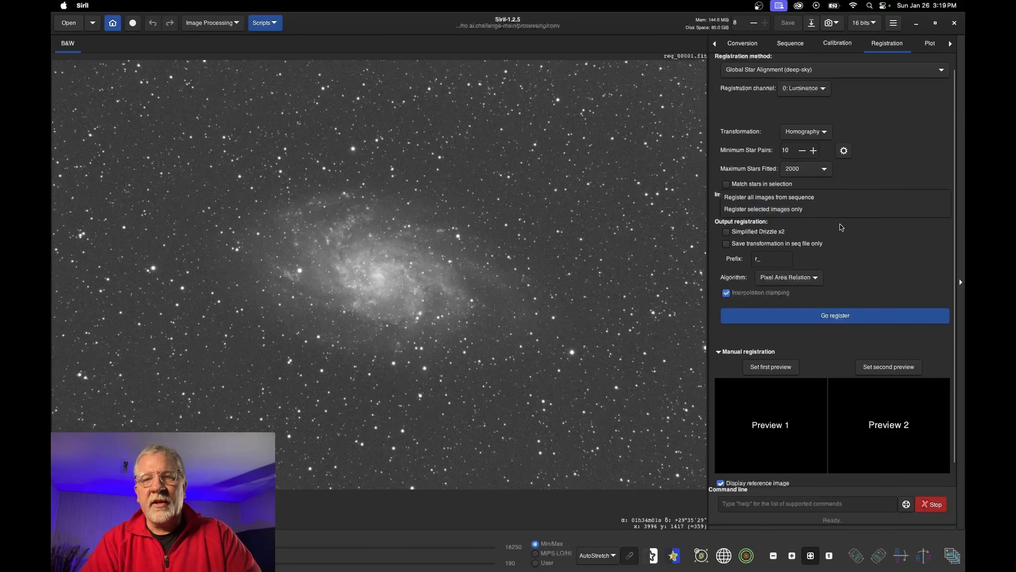
left_click(802, 199)
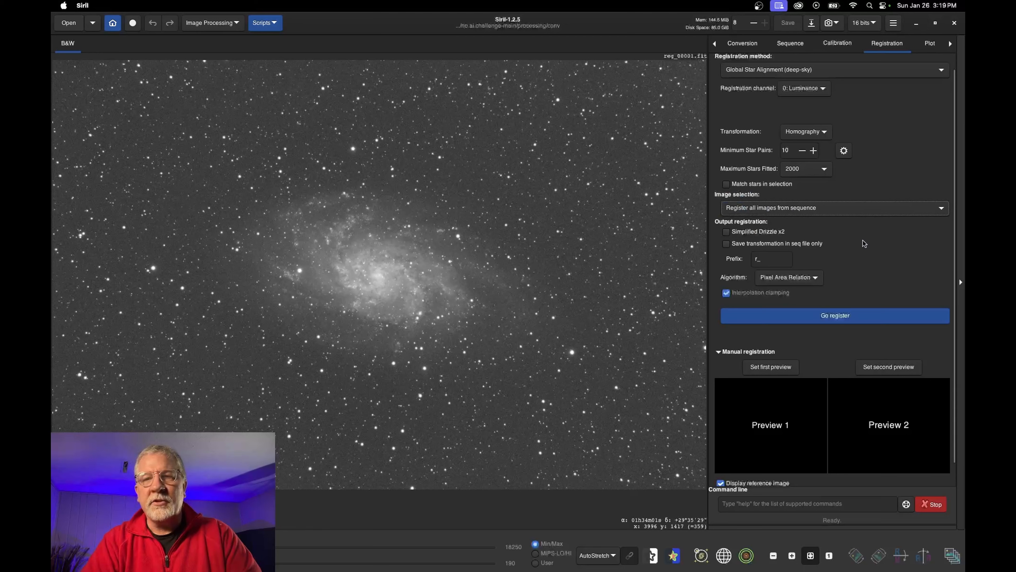
scroll(864, 243, "down", 2)
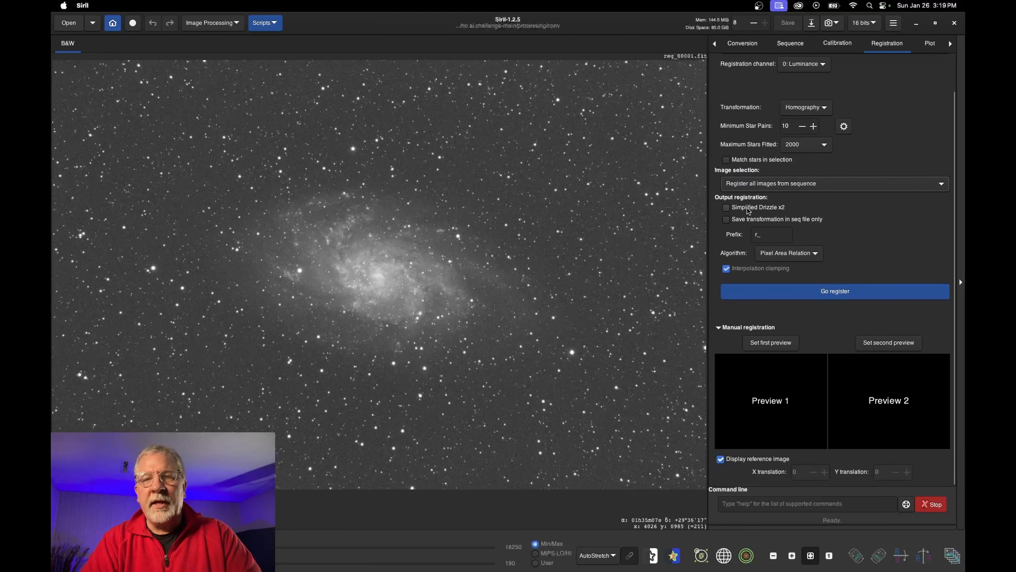
left_click(726, 208)
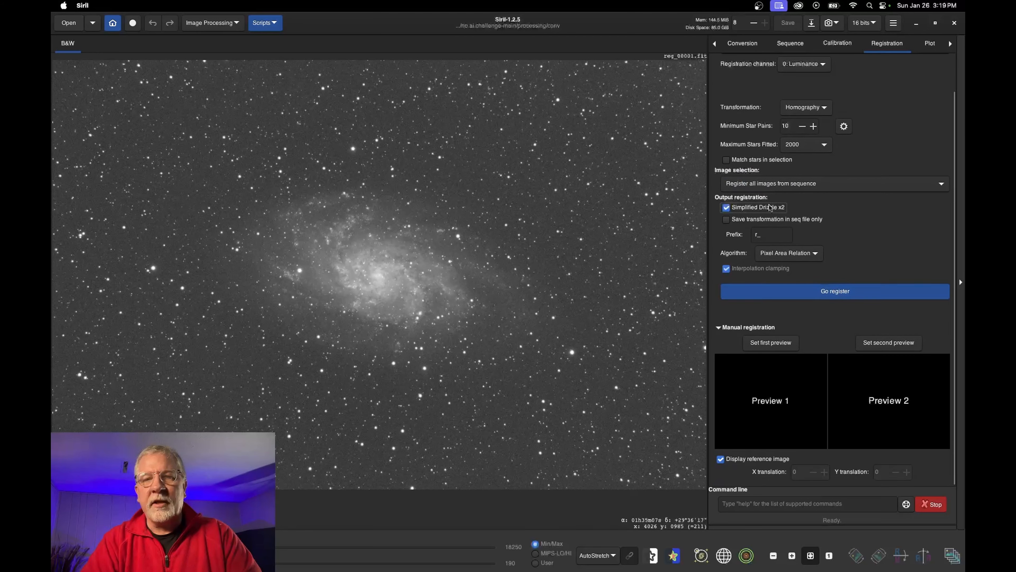
double_click(759, 234)
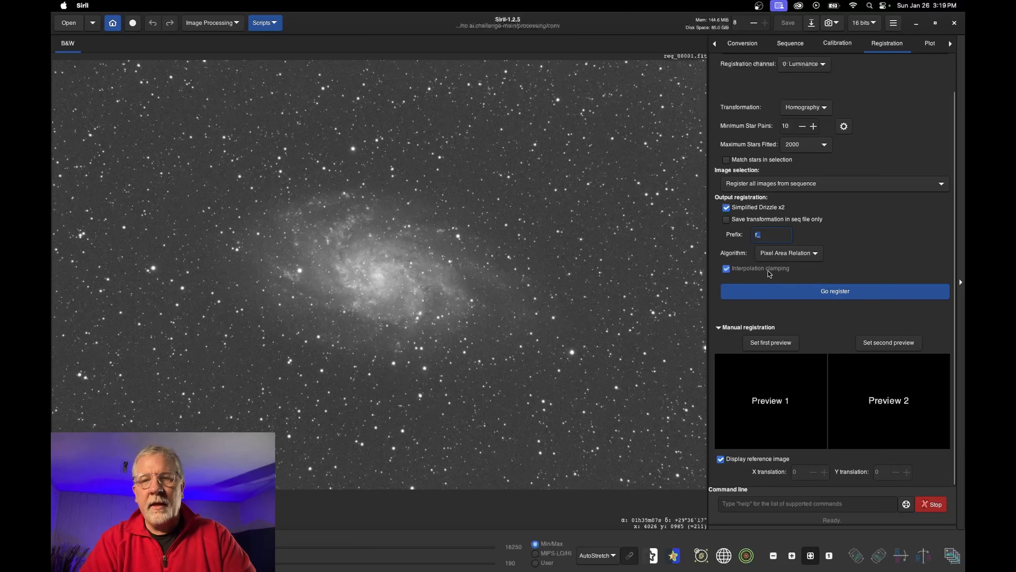
left_click(838, 292)
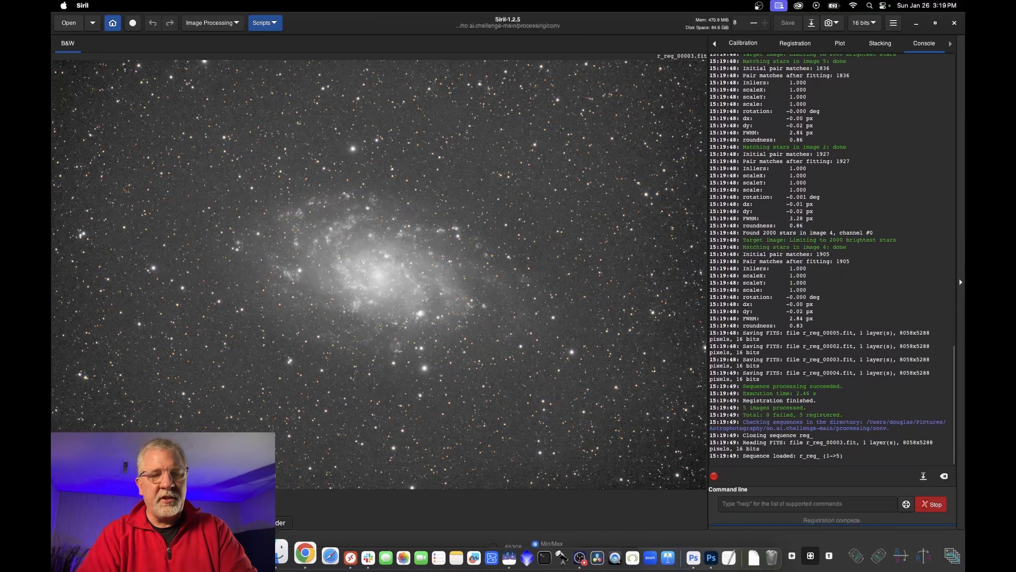
Open the conv folder and preview the registered frames r_reg_00001 through r_reg_00004.fit
left_click(279, 556)
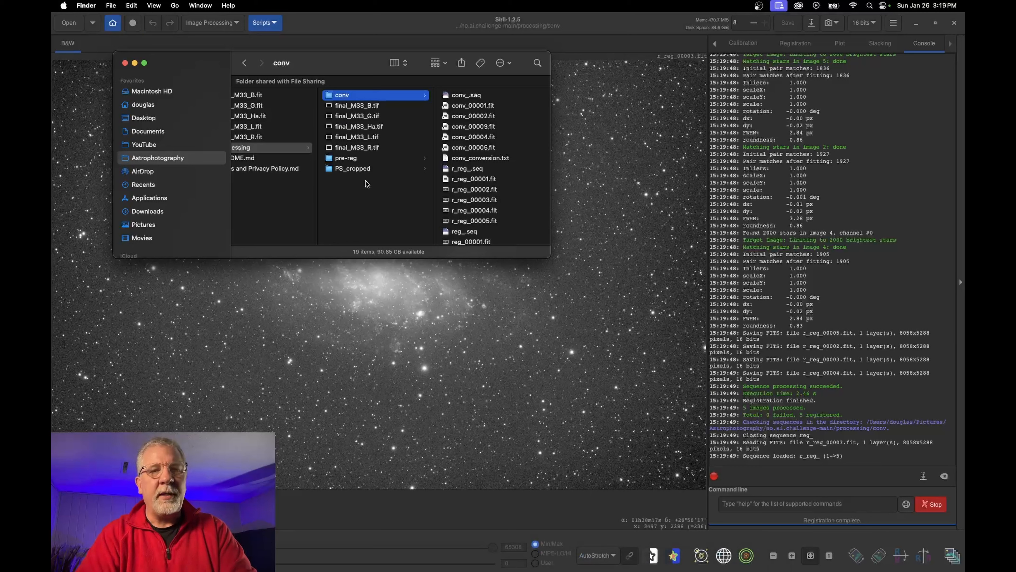
scroll(503, 167, "down", 5)
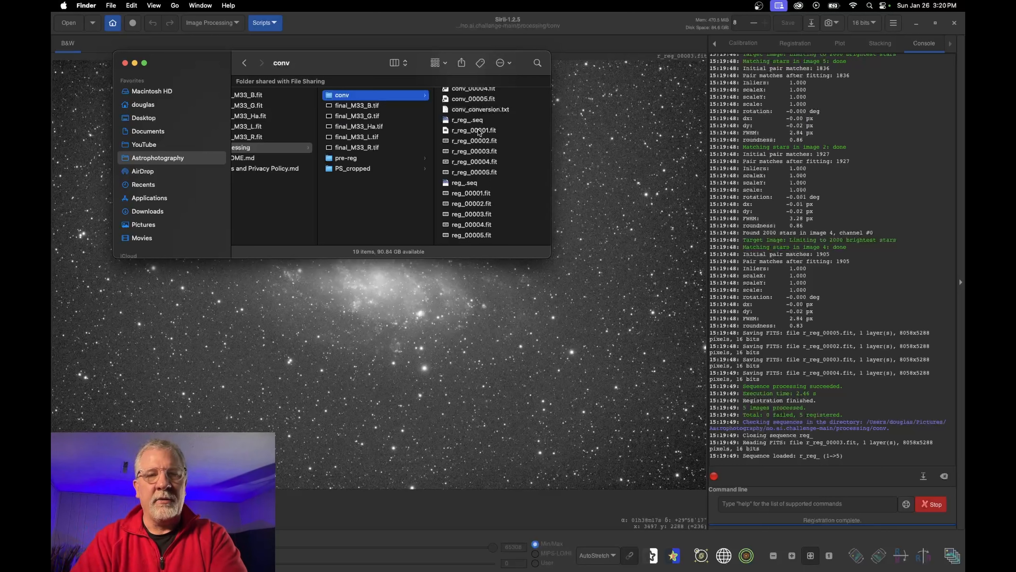
left_click(484, 132)
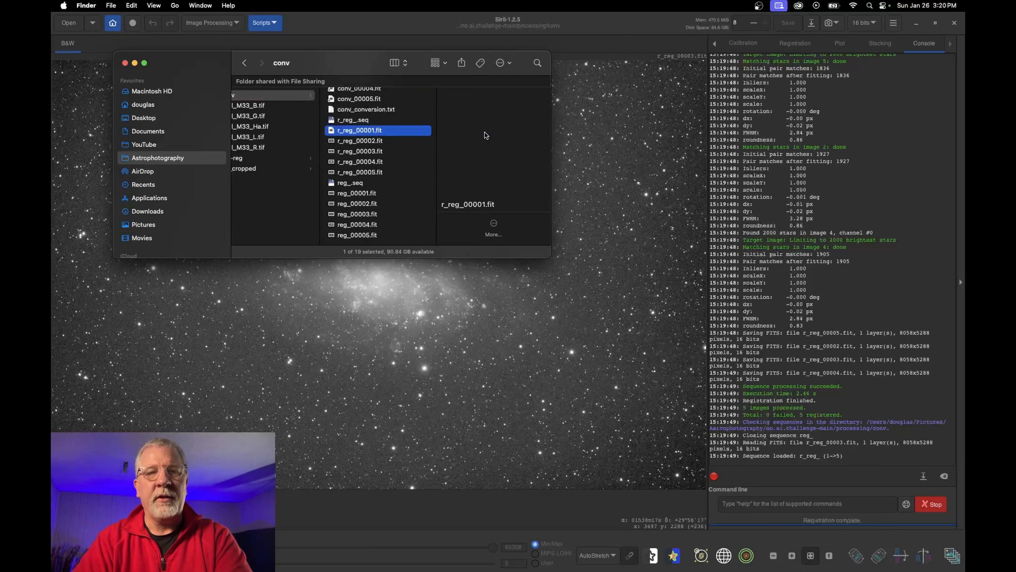
scroll(494, 217, "down", 5)
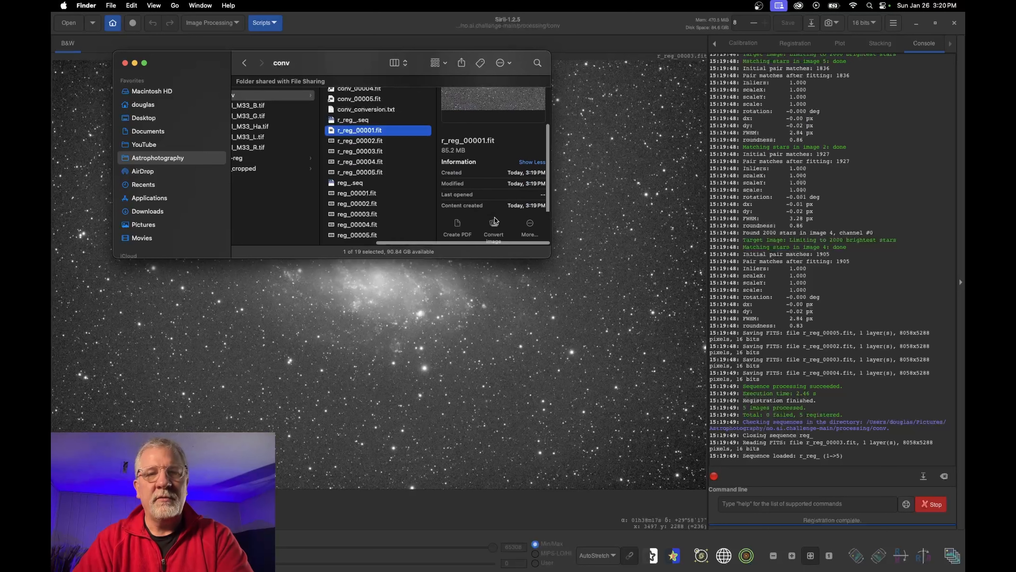
scroll(505, 192, "up", 3)
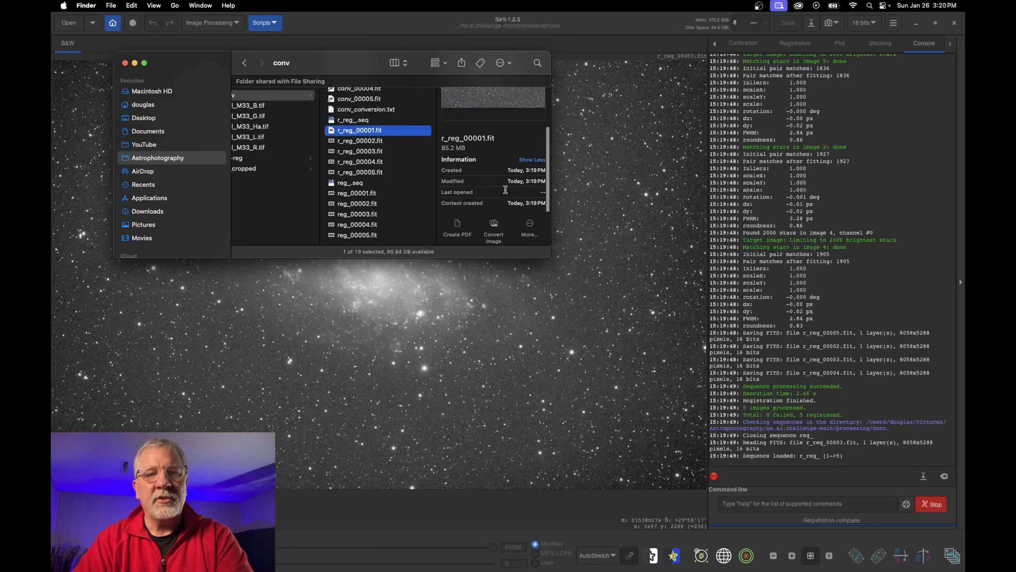
scroll(505, 192, "up", 2)
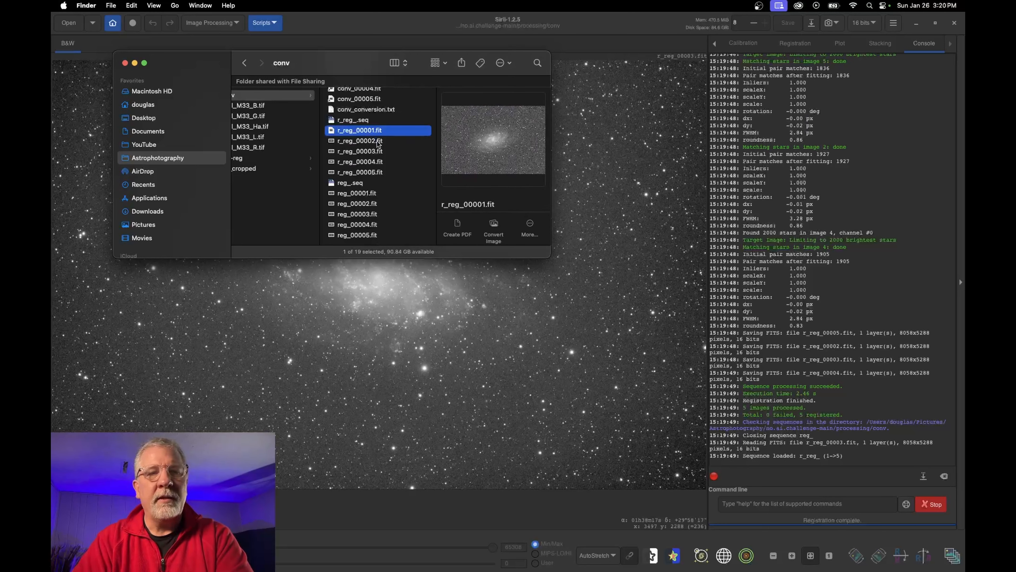
key("Down")
key("Down")
key("Down")
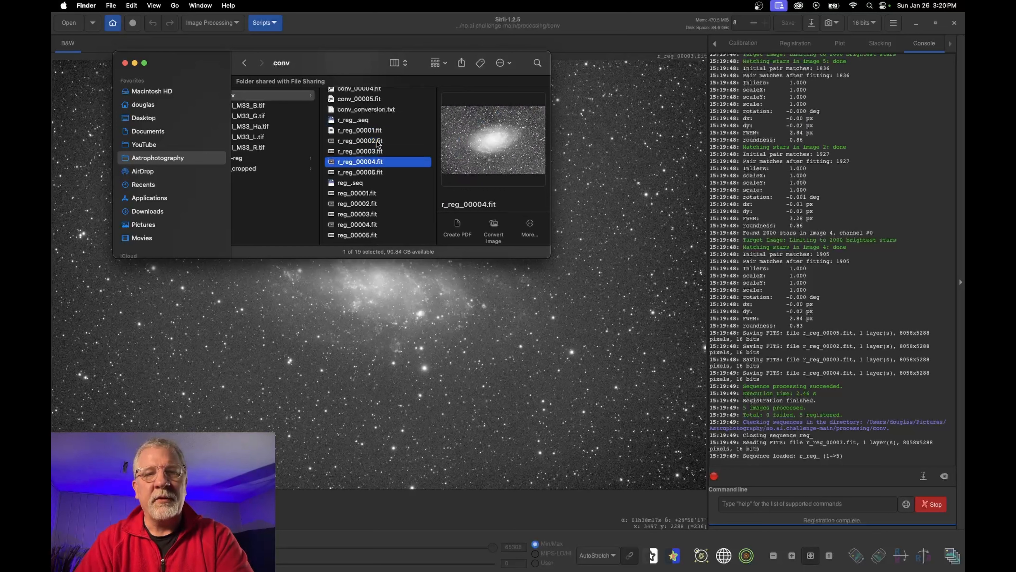
key("Down")
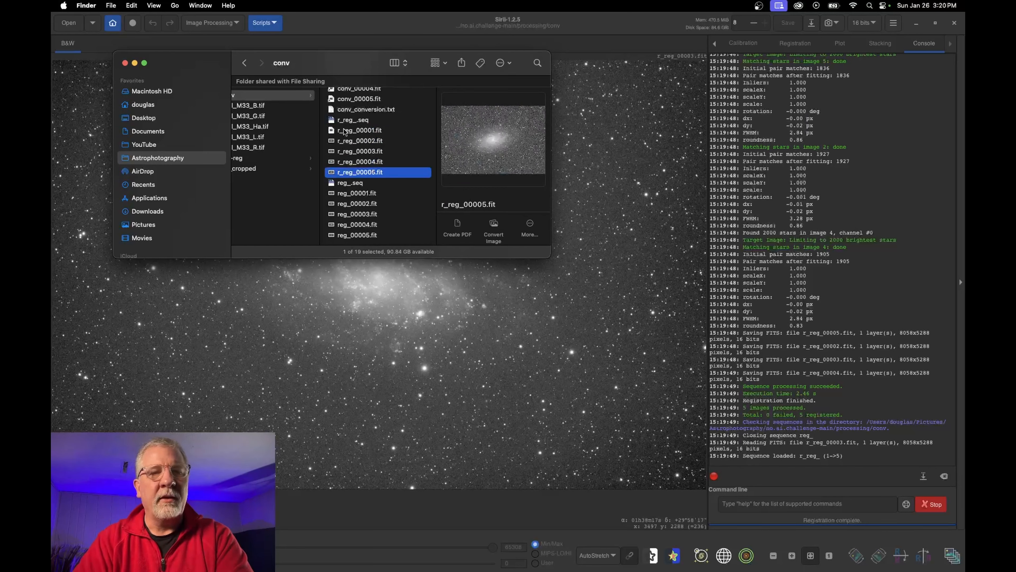
scroll(348, 135, "up", 3)
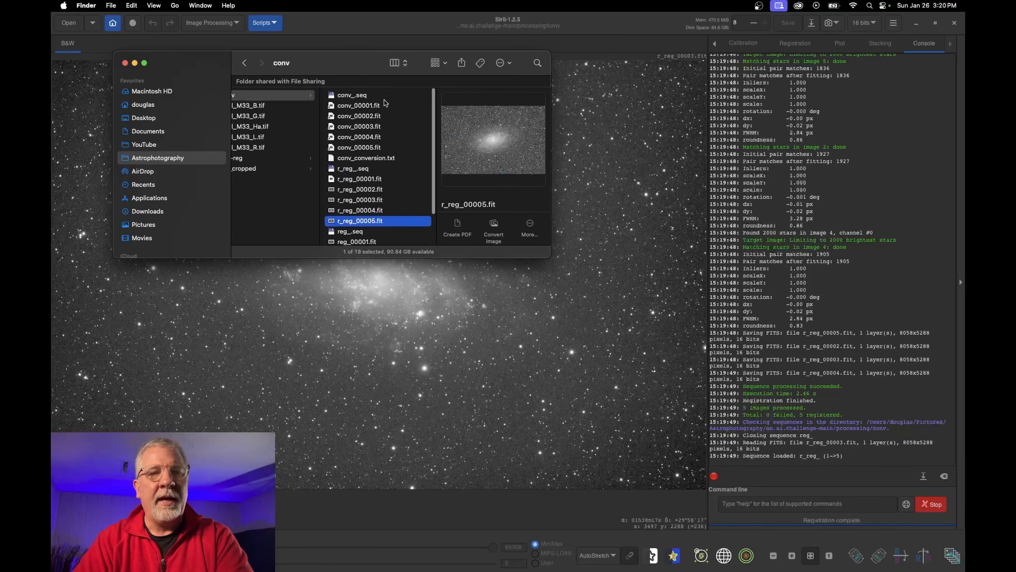
Step through the converted conv_ frames, then enlarge and widen the Finder window
left_click(352, 105)
key("Down")
key("Down")
key("Down")
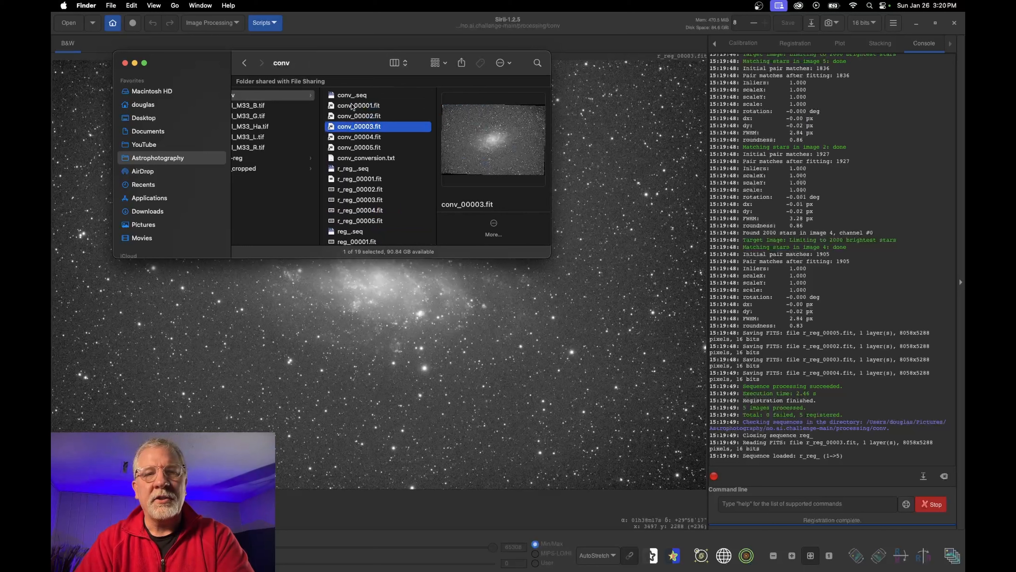
key("Down")
key("Down")
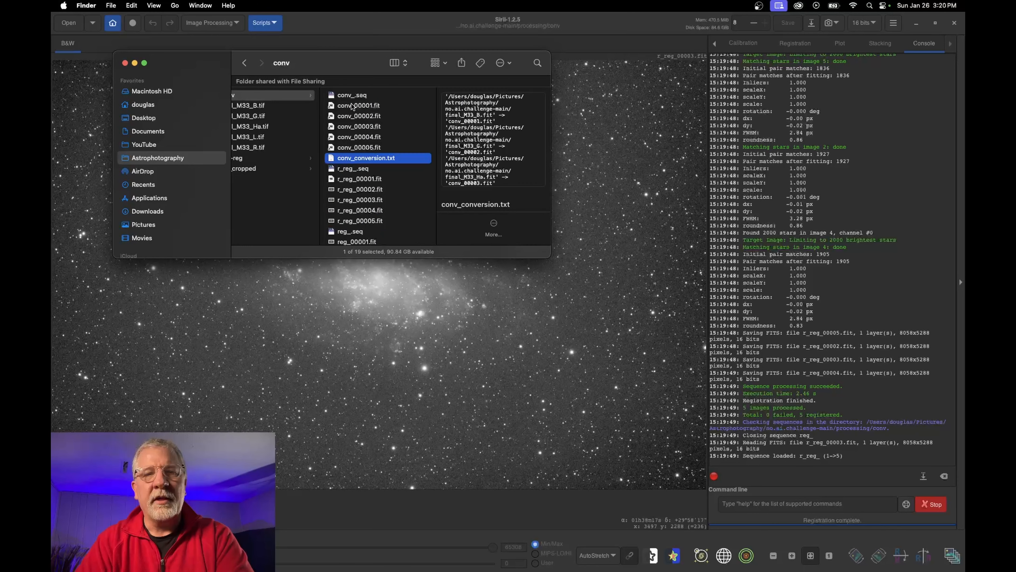
key("Up")
key("Up")
key("Up")
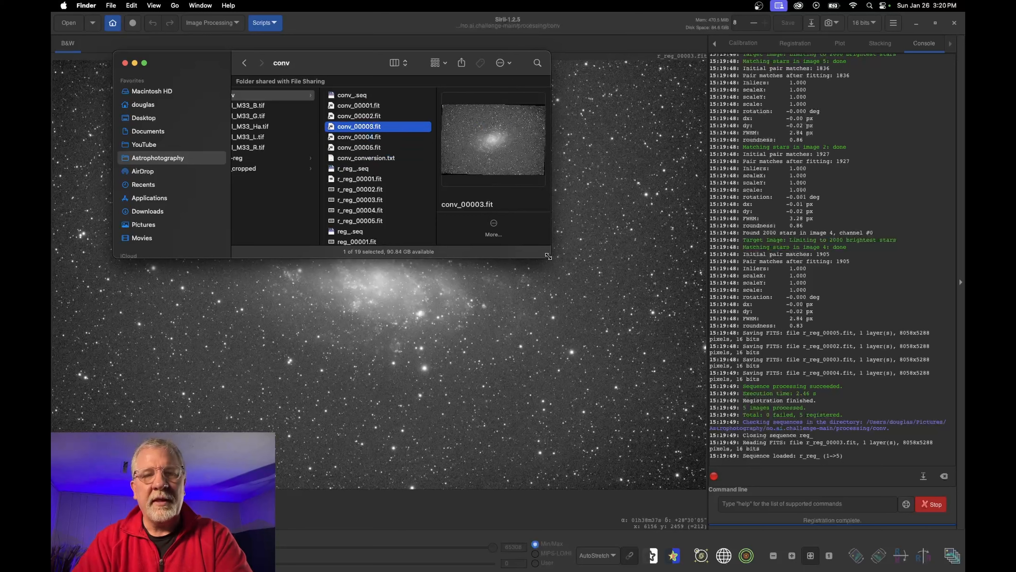
left_click_drag(561, 263, 698, 363)
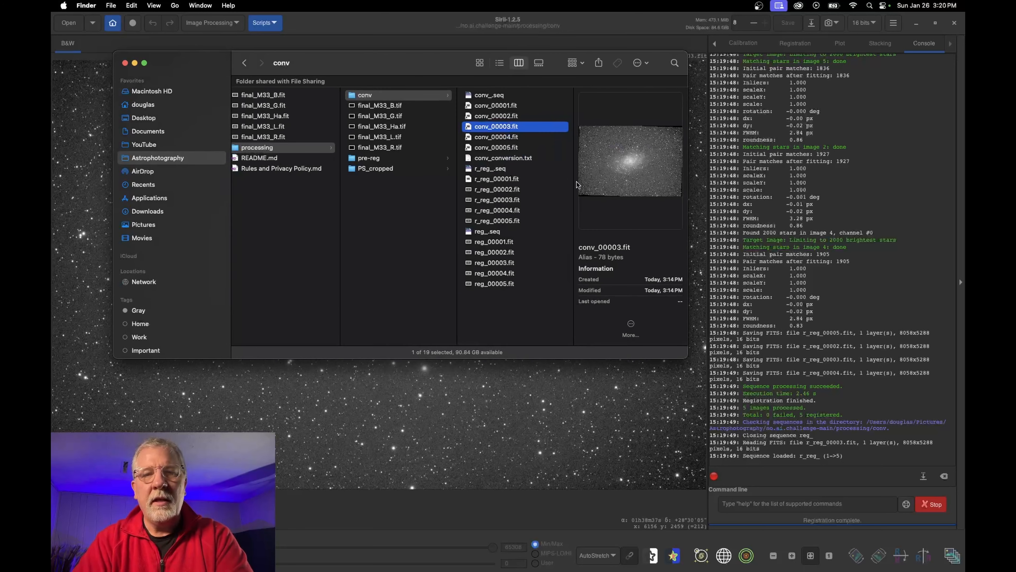
left_click_drag(687, 143, 798, 143)
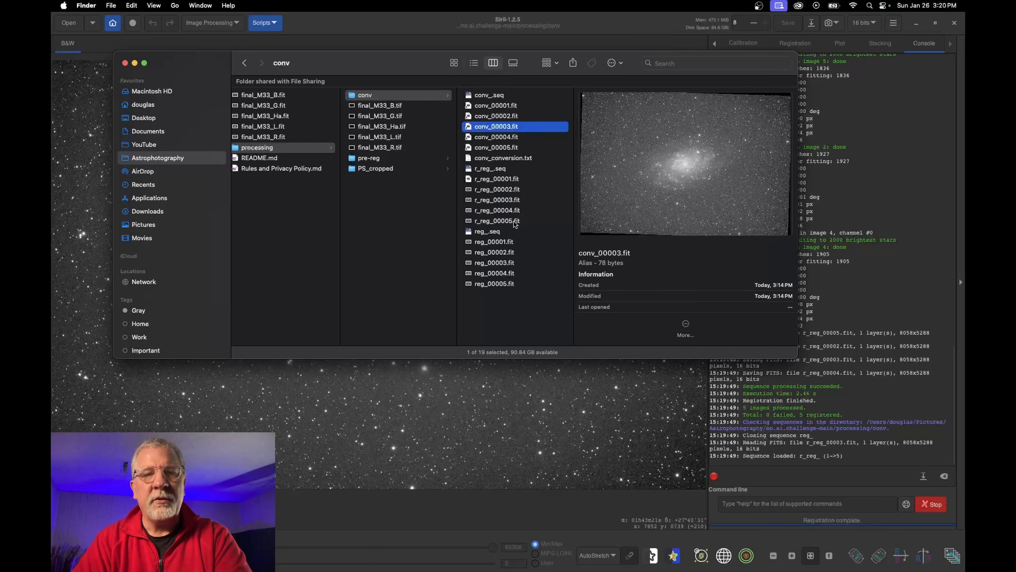
Compare r_reg_00003.fit with reg_00003.fit, then select r_reg_00001–00005.fit
left_click(500, 200)
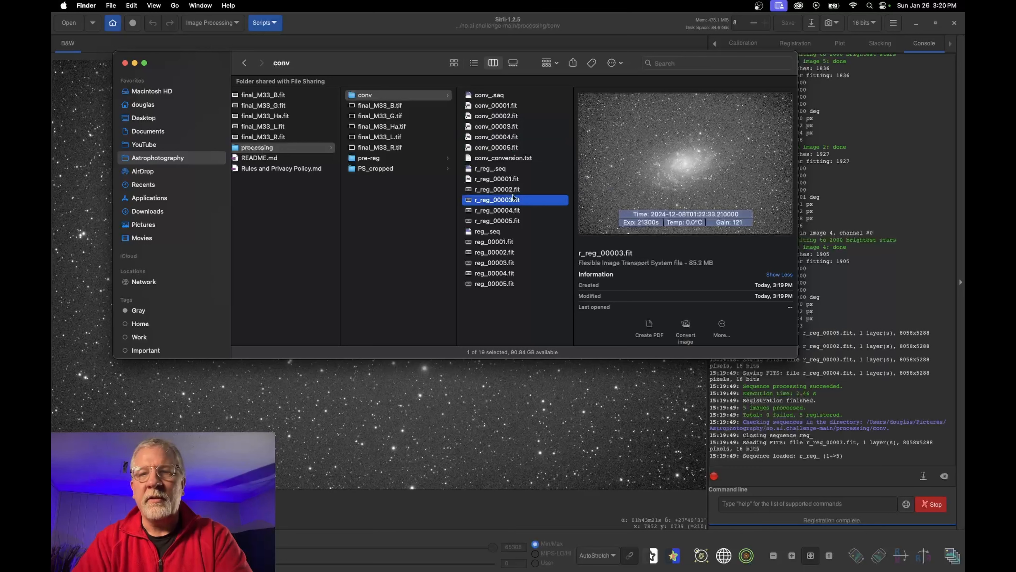
left_click(495, 263)
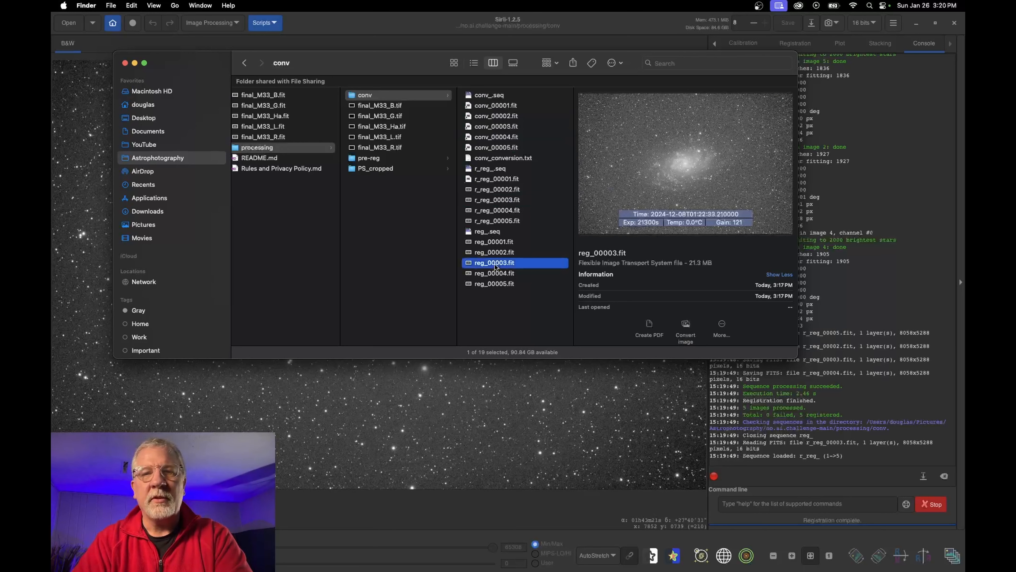
left_click(489, 180)
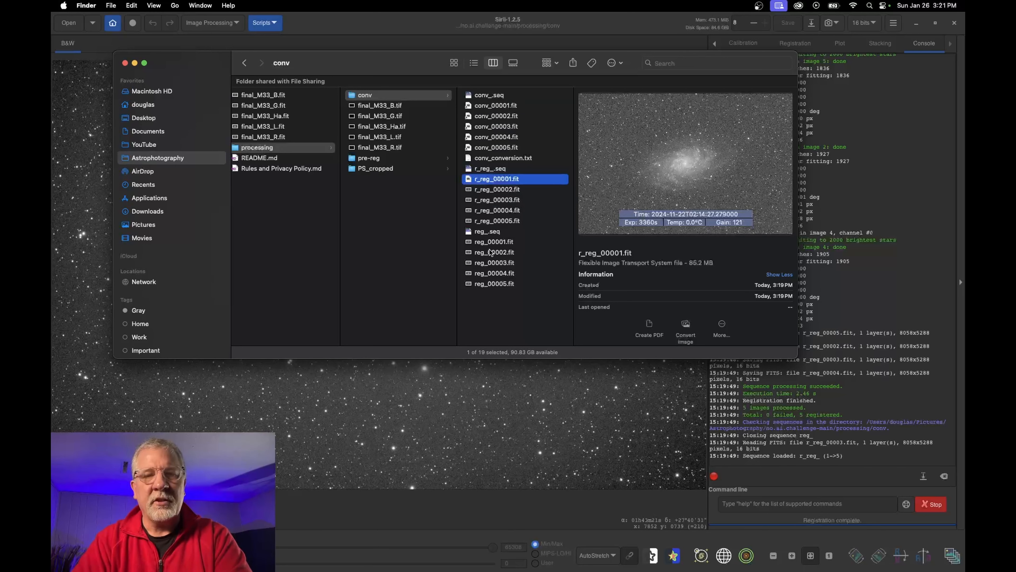
left_click(497, 221, "super")
left_click(496, 221, "shift")
Copy the five r_reg files into a new folder named 'working' inside processing
key("super+c")
left_click(397, 209)
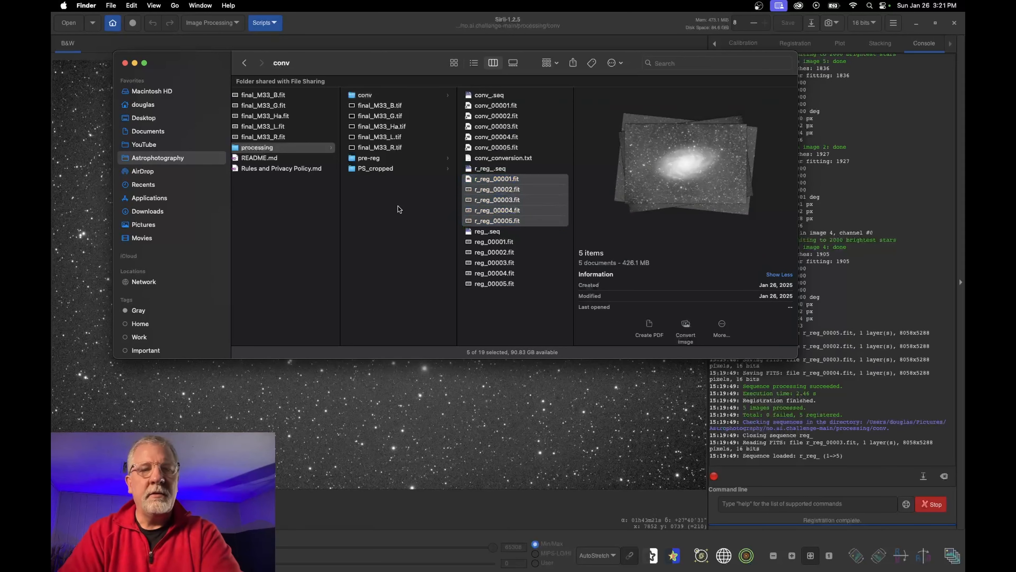
right_click(398, 208)
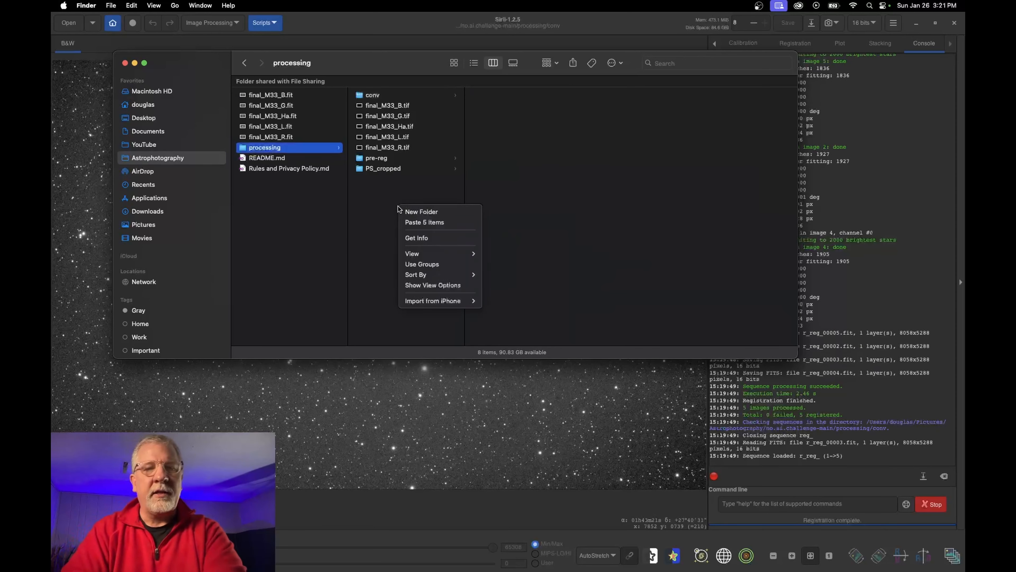
left_click(422, 211)
type("working")
key("Return")
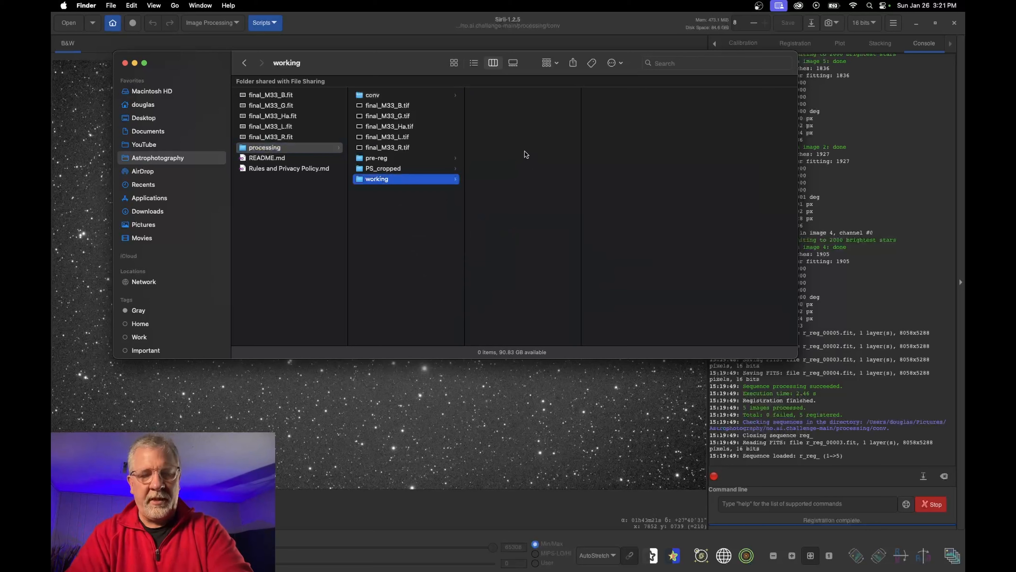
key("super+v")
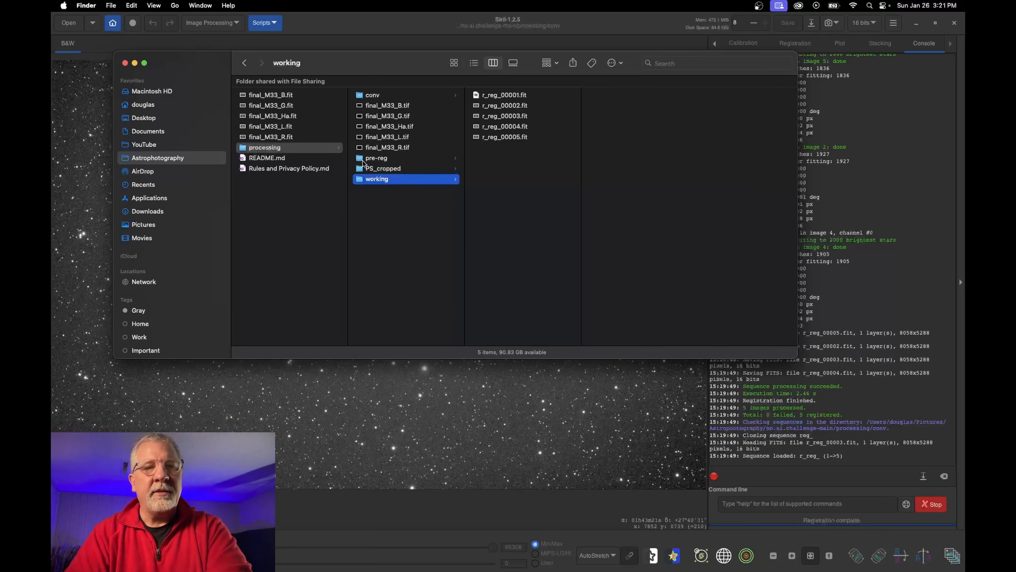
Open conv_conversion.txt, move it aside, and display the working folder's files
left_click(372, 95)
double_click(507, 160)
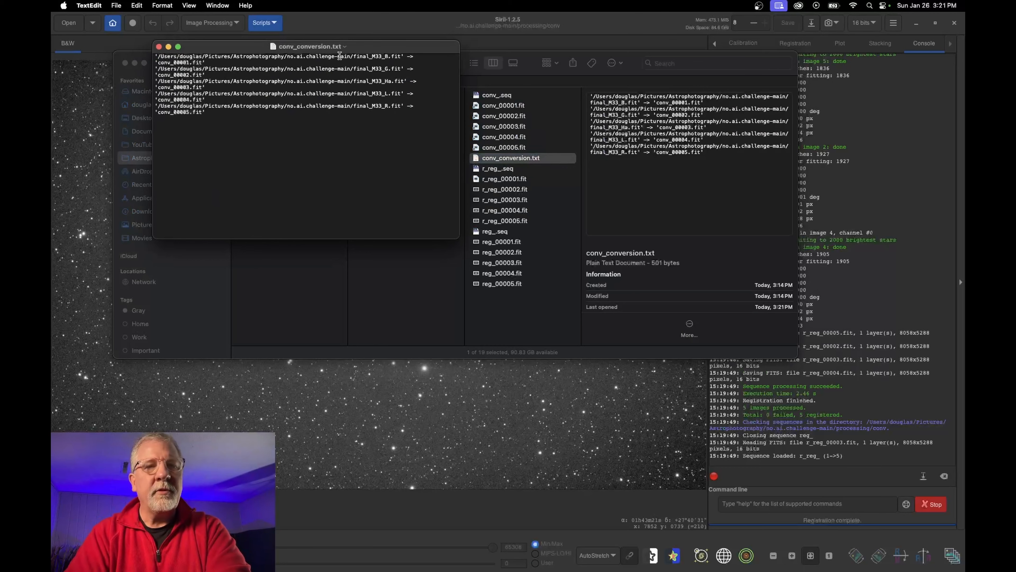
left_click_drag(364, 49, 804, 64)
left_click(370, 179)
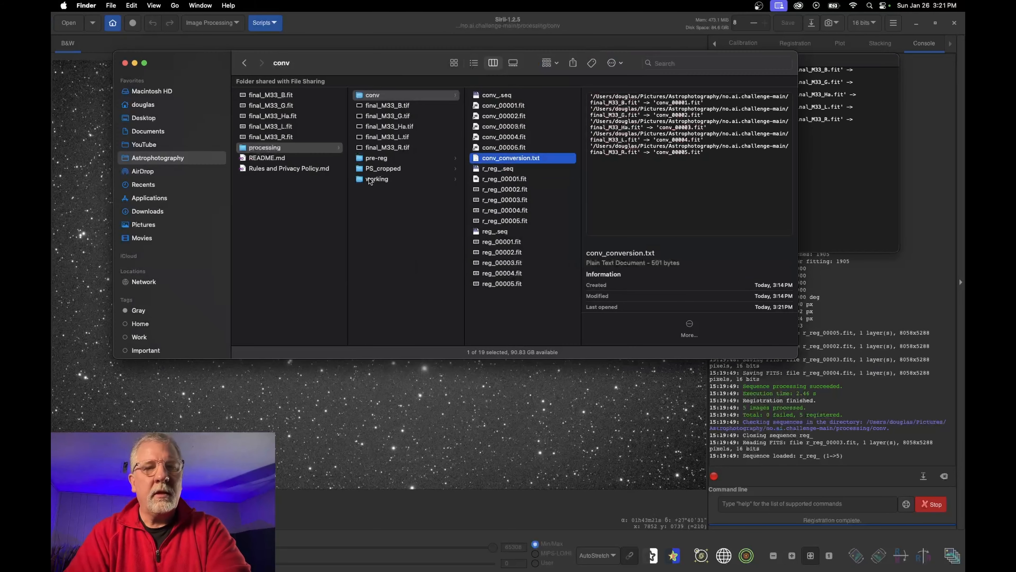
left_click_drag(438, 63, 517, 137)
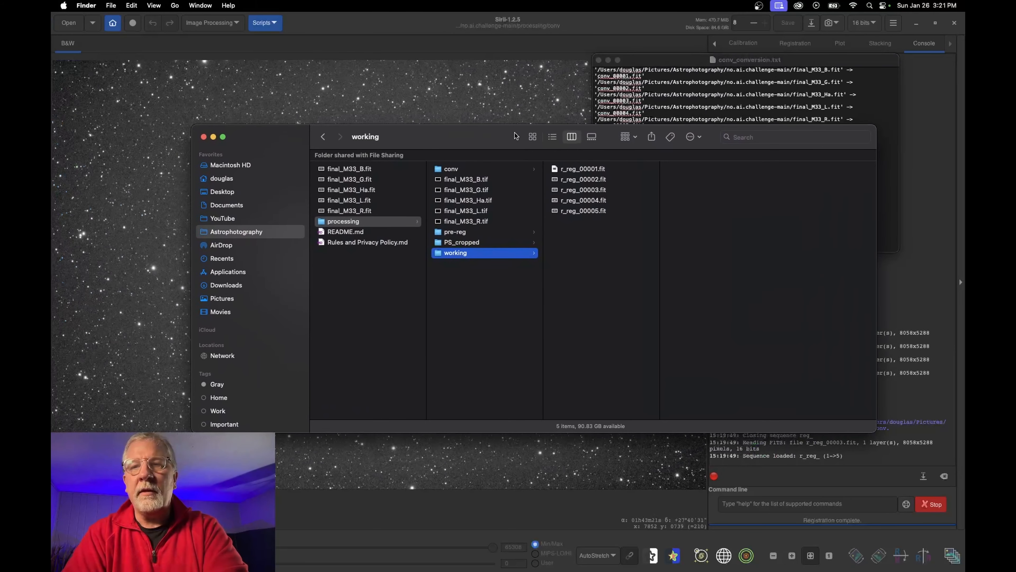
Rename r_reg_00001–00003.fit to B.fit, G.fit and Ha.fit
left_click(577, 171)
key("Return")
type("B")
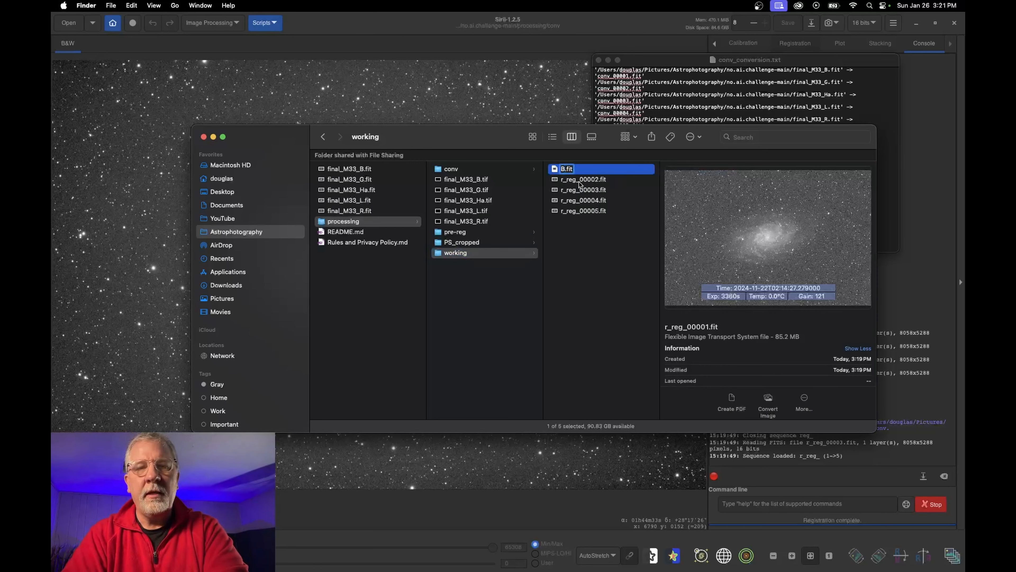
left_click(579, 183)
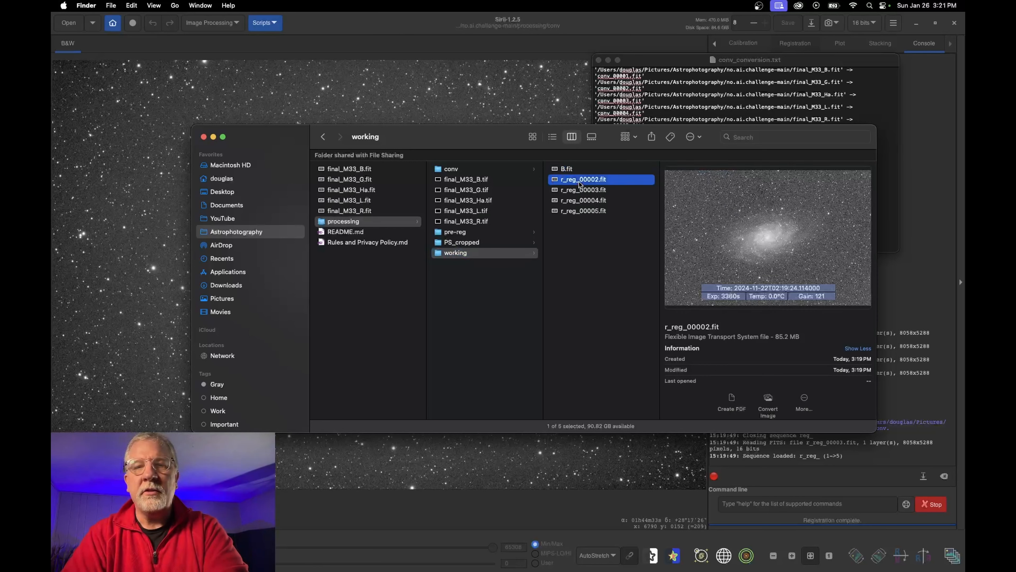
key("Return")
type("G")
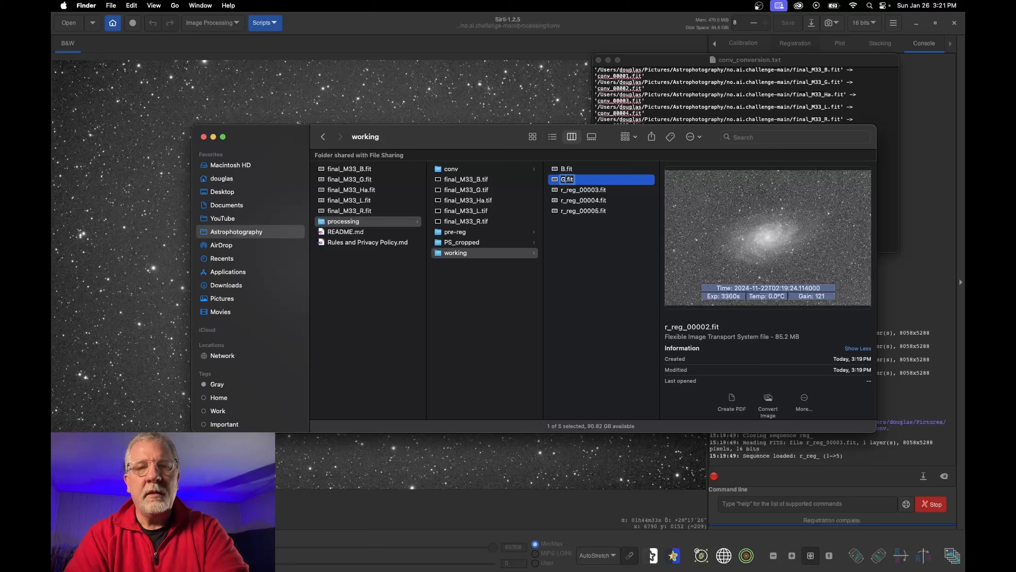
left_click(584, 194)
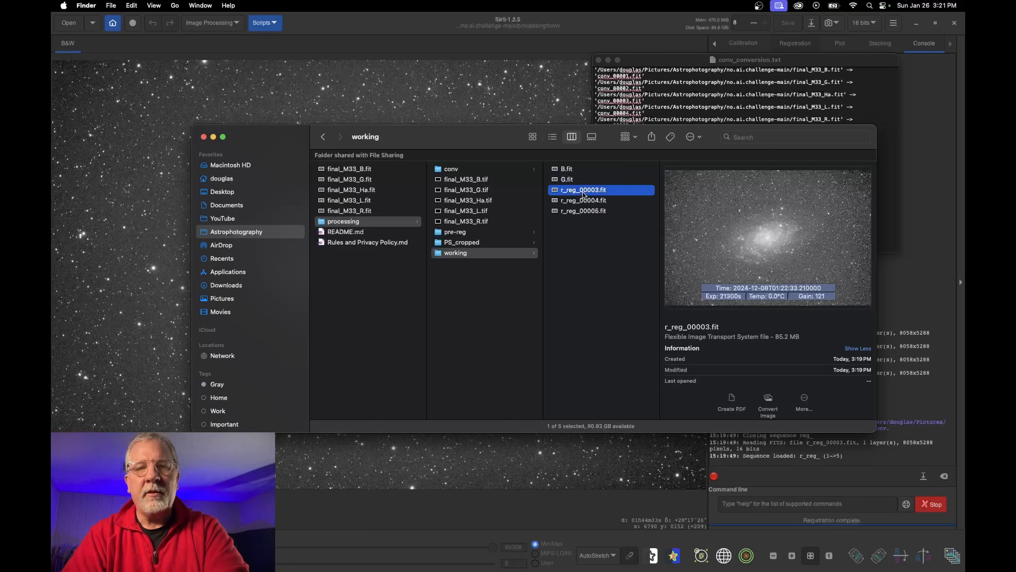
key("Return")
type("Ha")
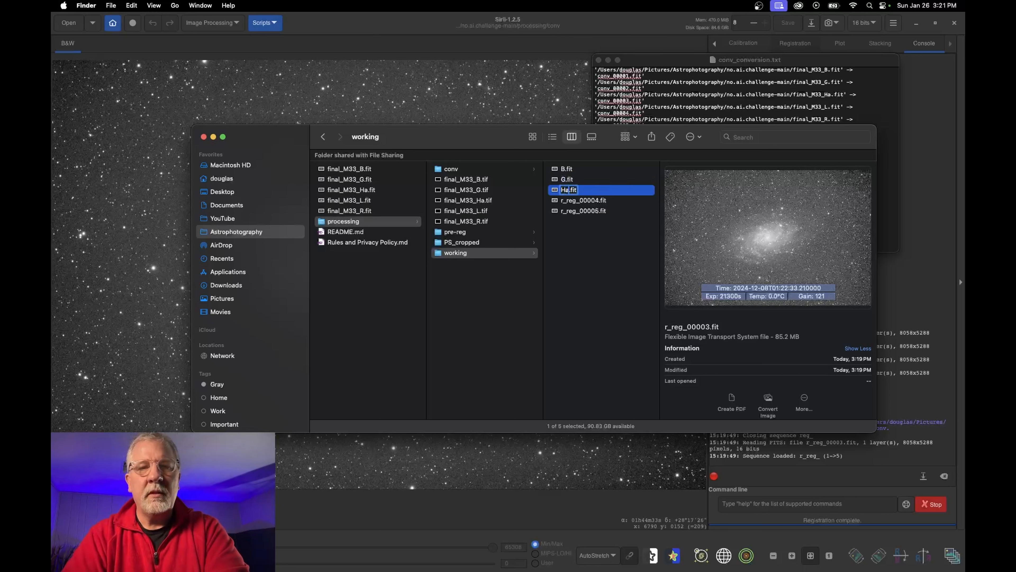
left_click(580, 203)
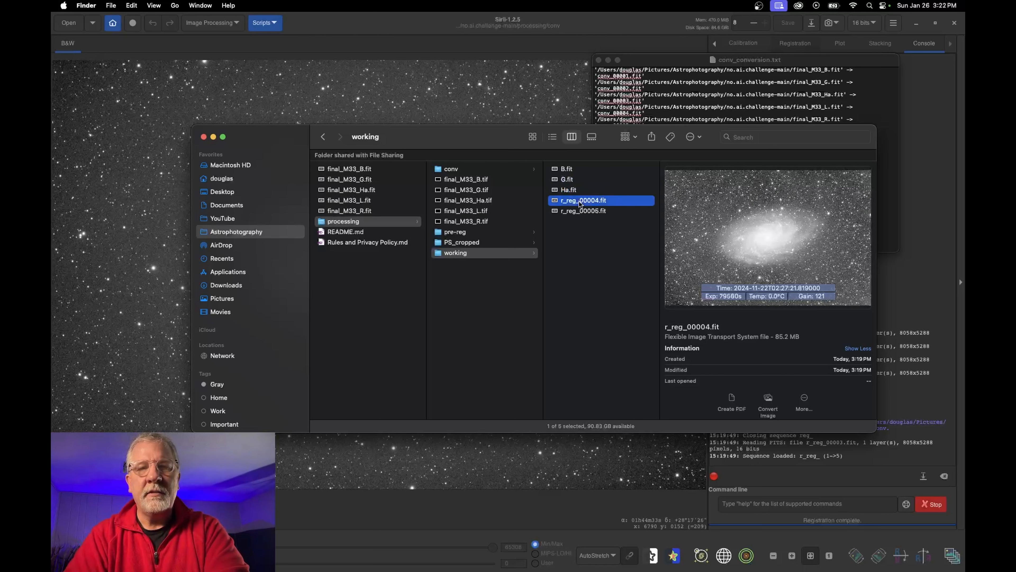
Rename r_reg_00004.fit and r_reg_00005.fit to L.fit and R.fit
key("Return")
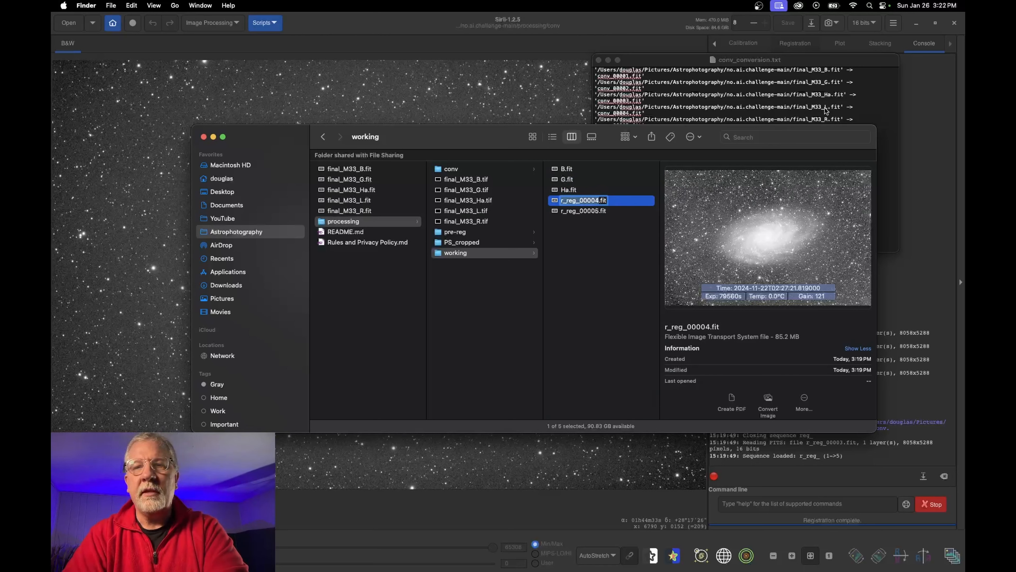
type("L")
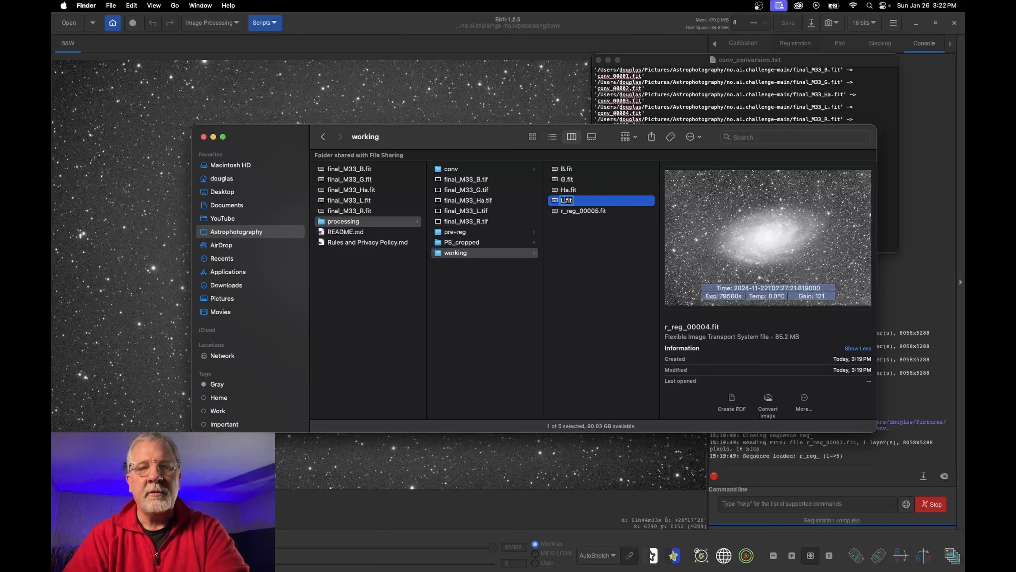
left_click(585, 212)
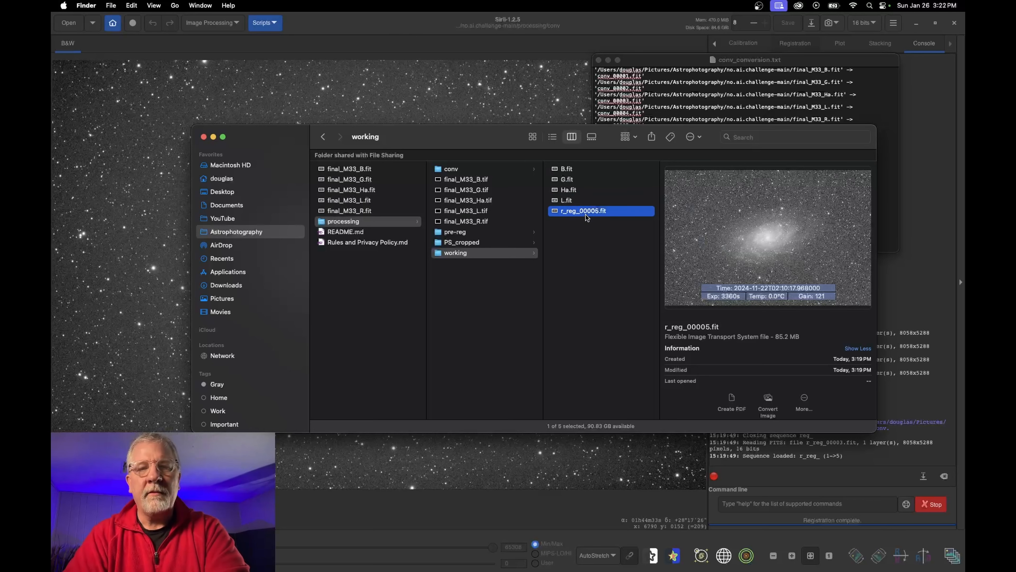
left_click(799, 134)
left_click(552, 211)
key("Return")
type("R")
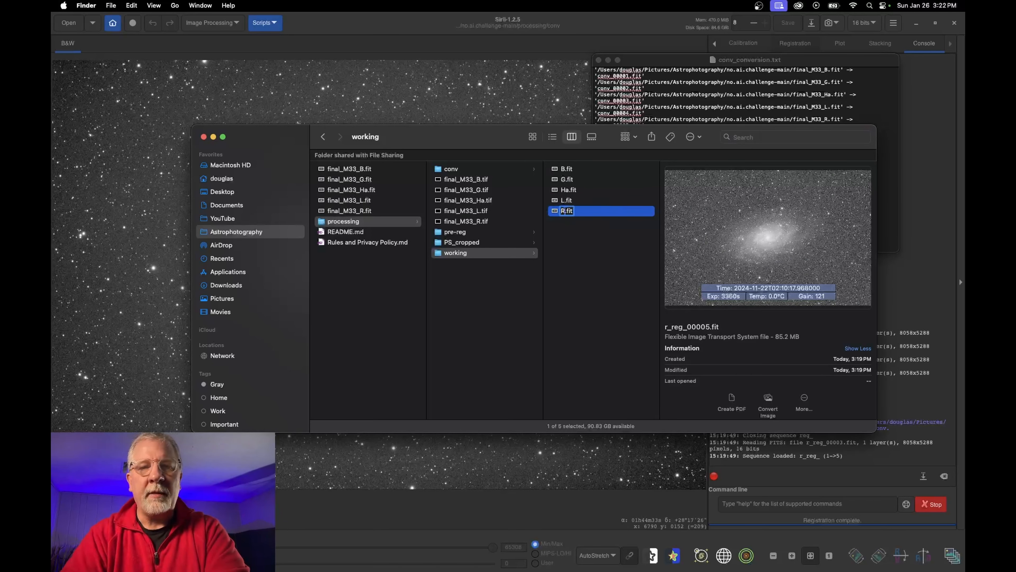
key("Return")
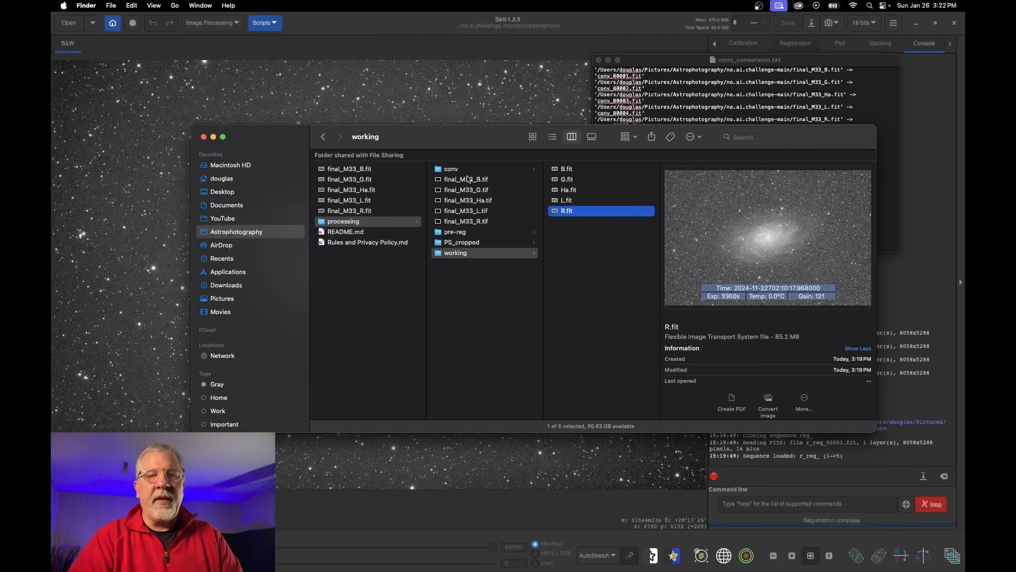
Move the conv folder in processing to the Trash
left_click(452, 169)
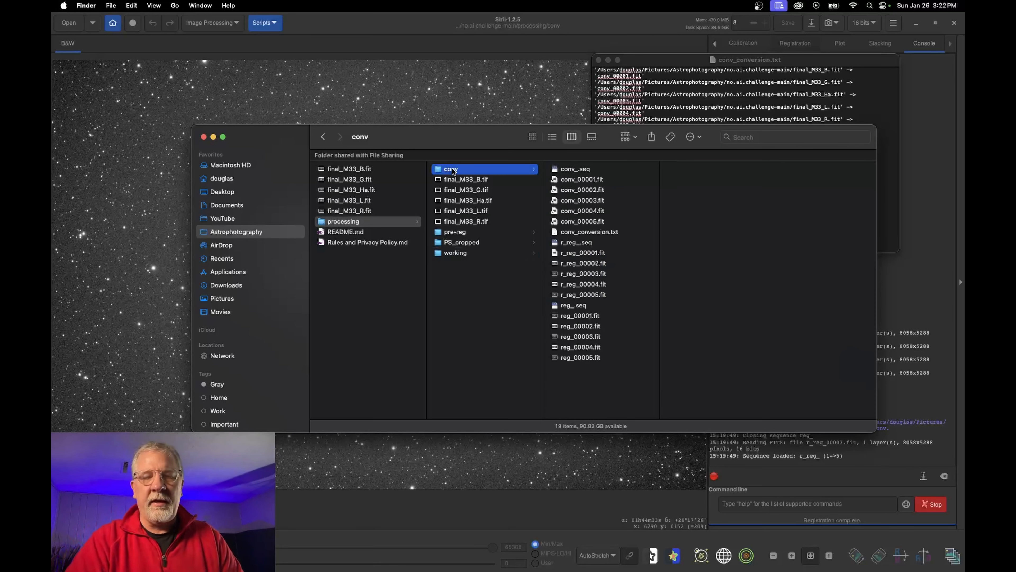
left_click(454, 180)
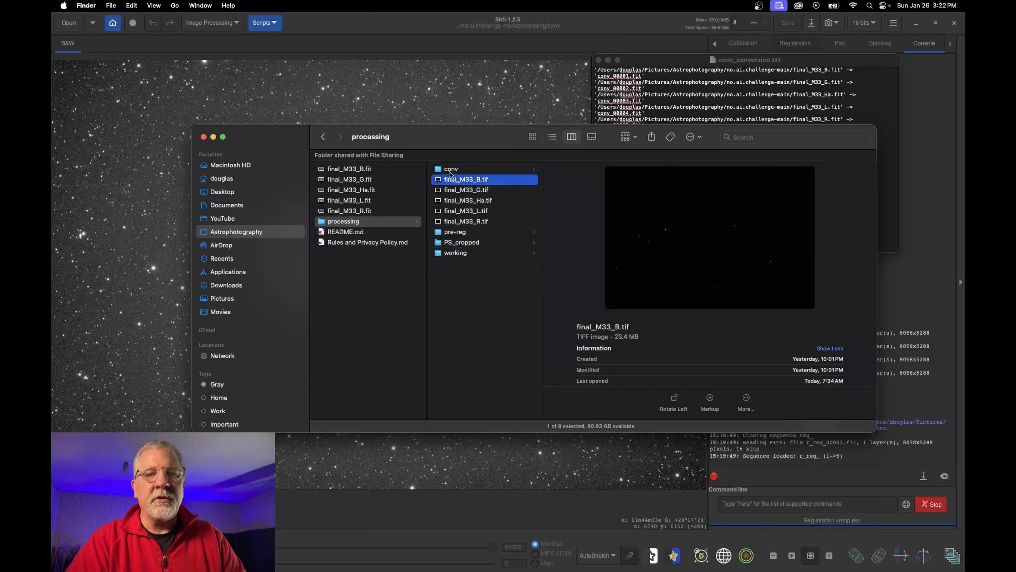
left_click(449, 171)
right_click(450, 170)
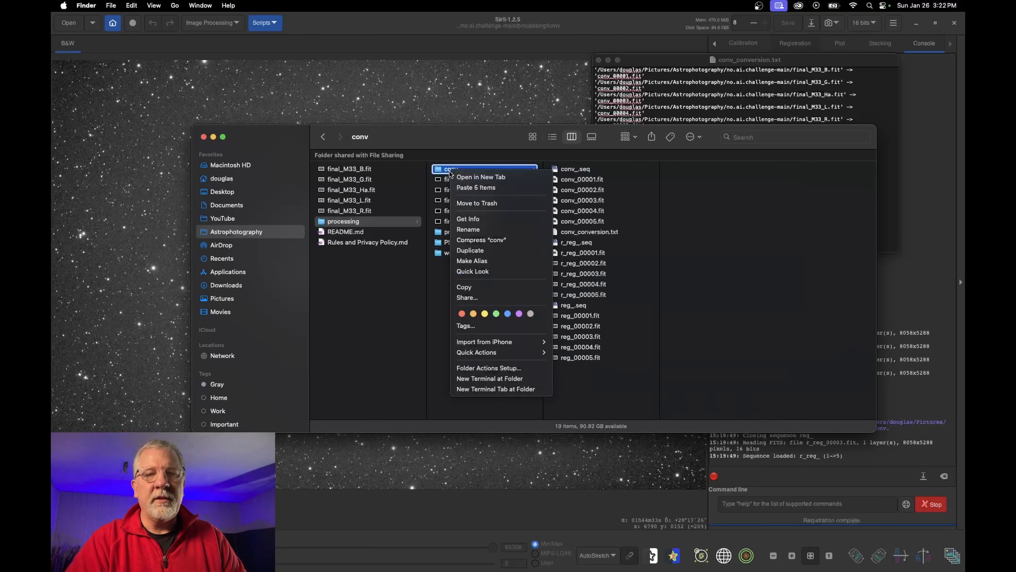
left_click(496, 203)
Check the working folder's files, previewing L.fit
left_click(458, 243)
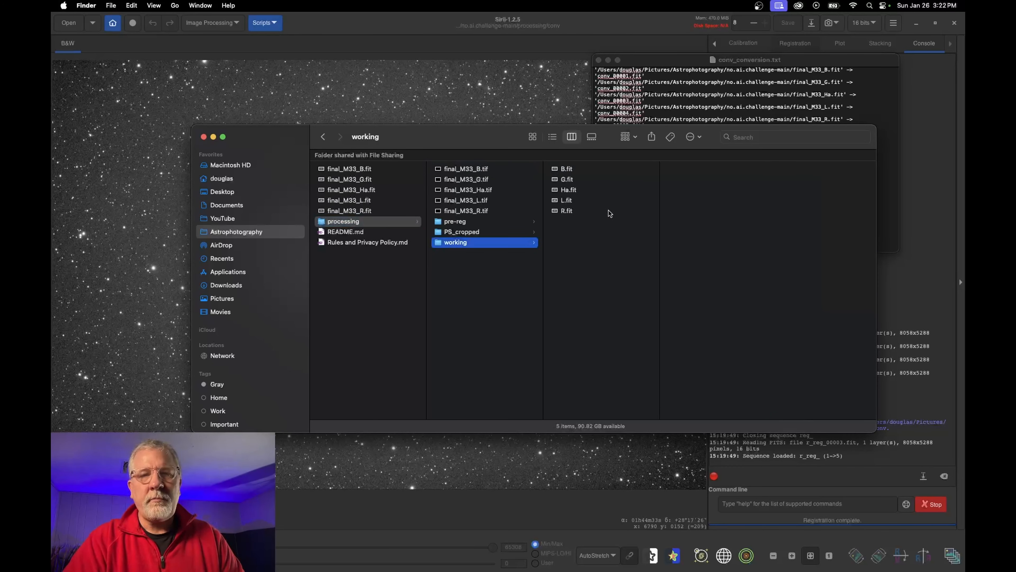
left_click(614, 200)
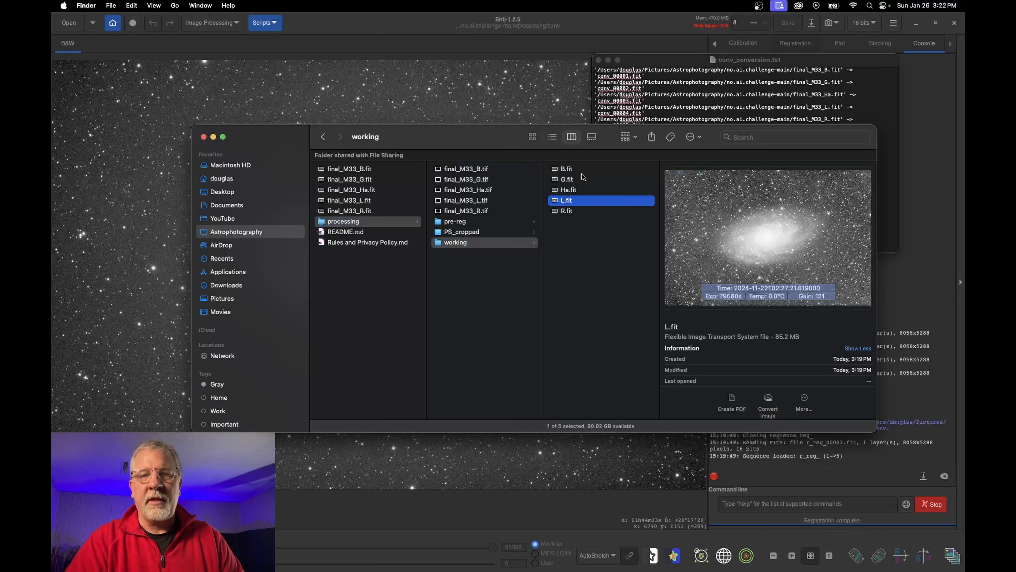
left_click(578, 263)
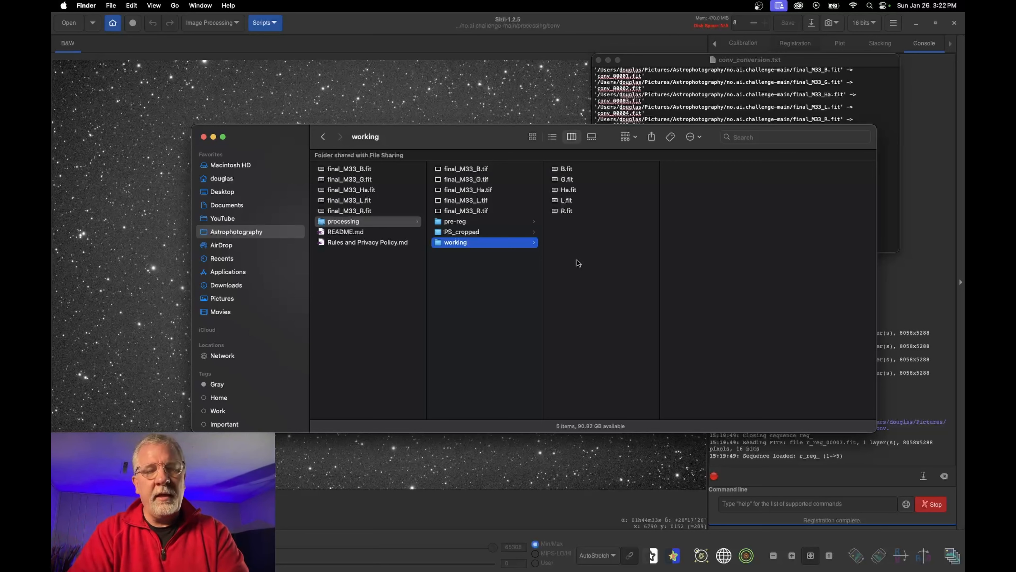
mouse_move(544, 570)
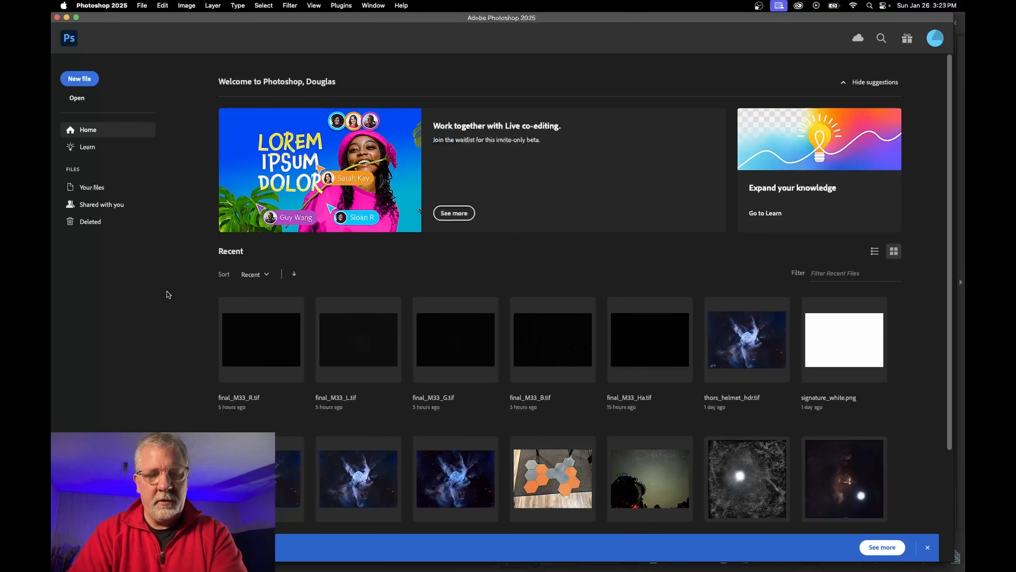
Open final_M33_Ha.tif from the processing folder with Cmd+O
key("super+o")
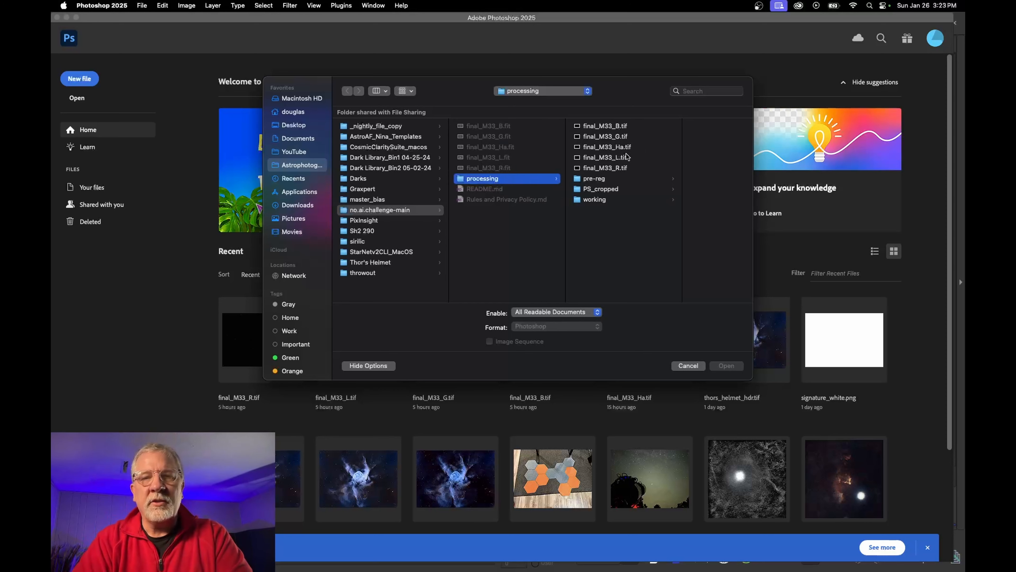
left_click(629, 126)
key("super+a")
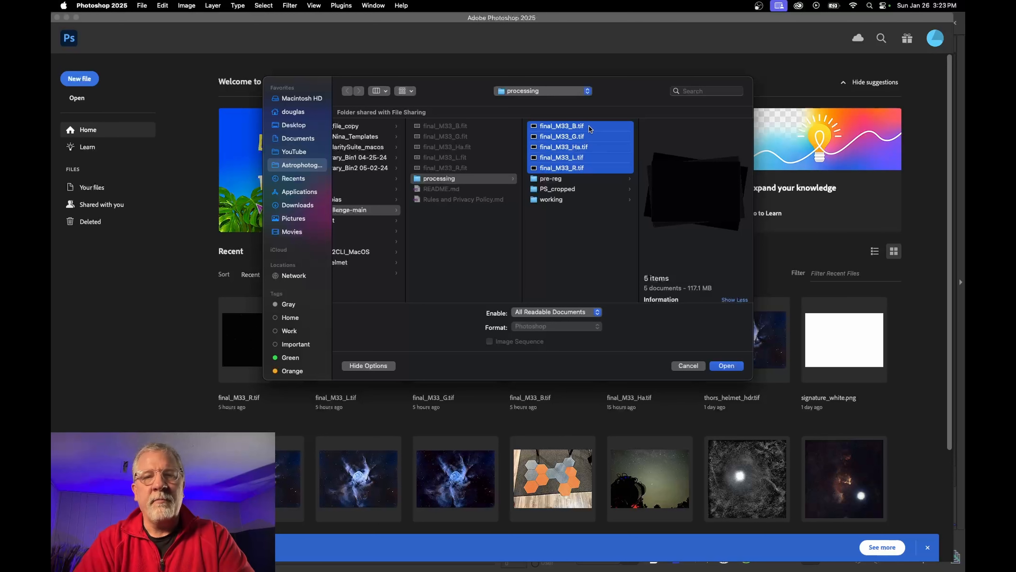
left_click(604, 263)
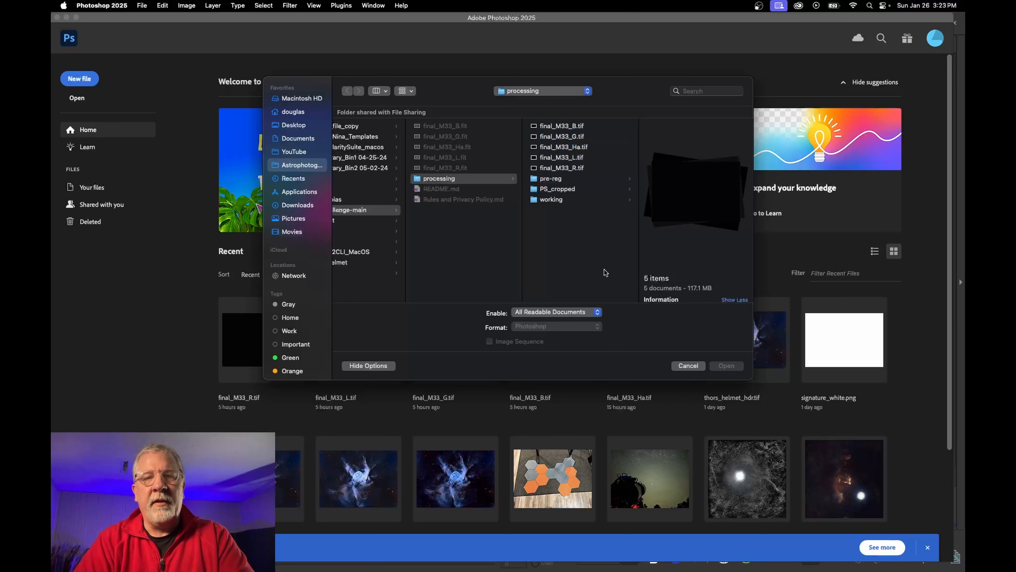
left_click(565, 147)
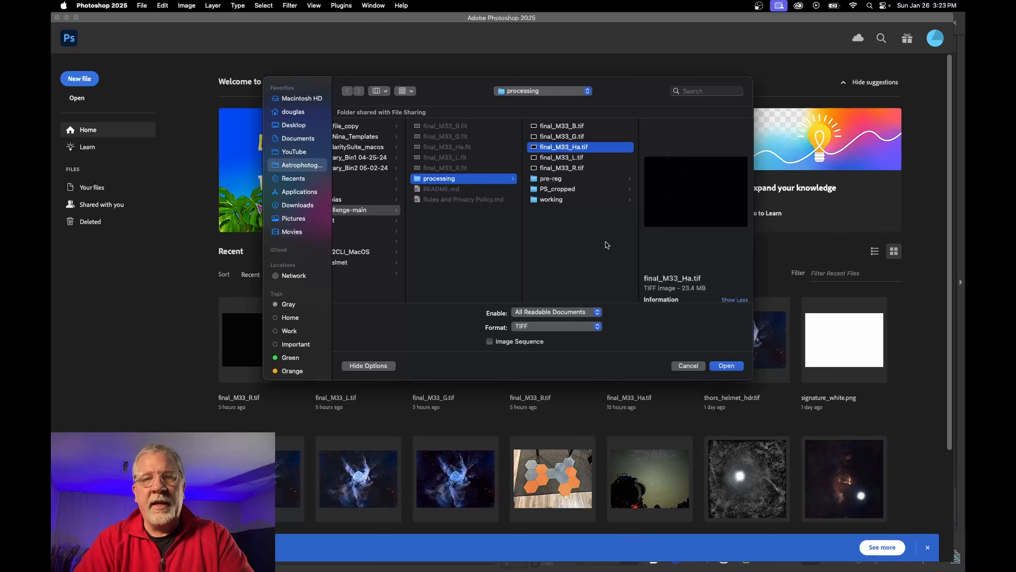
left_click(727, 366)
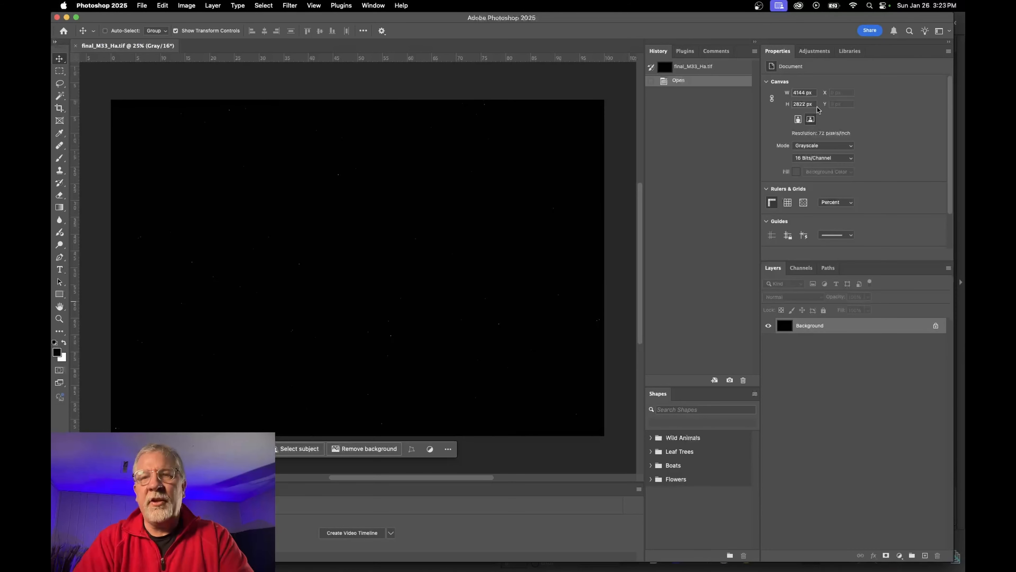
Add a Levels adjustment layer and set its midtone value to 5.66
left_click(812, 50)
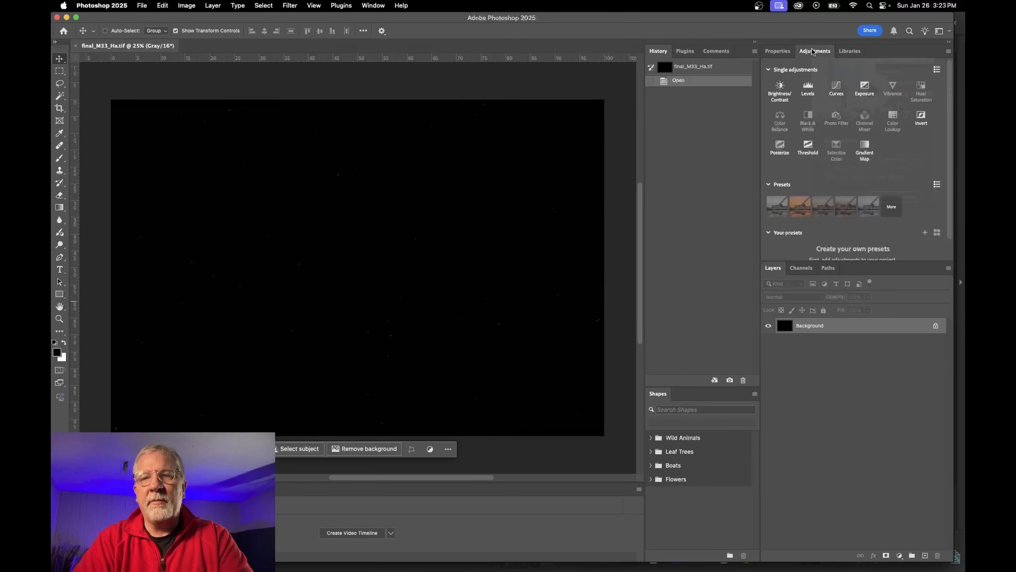
left_click(810, 183)
left_click(807, 88)
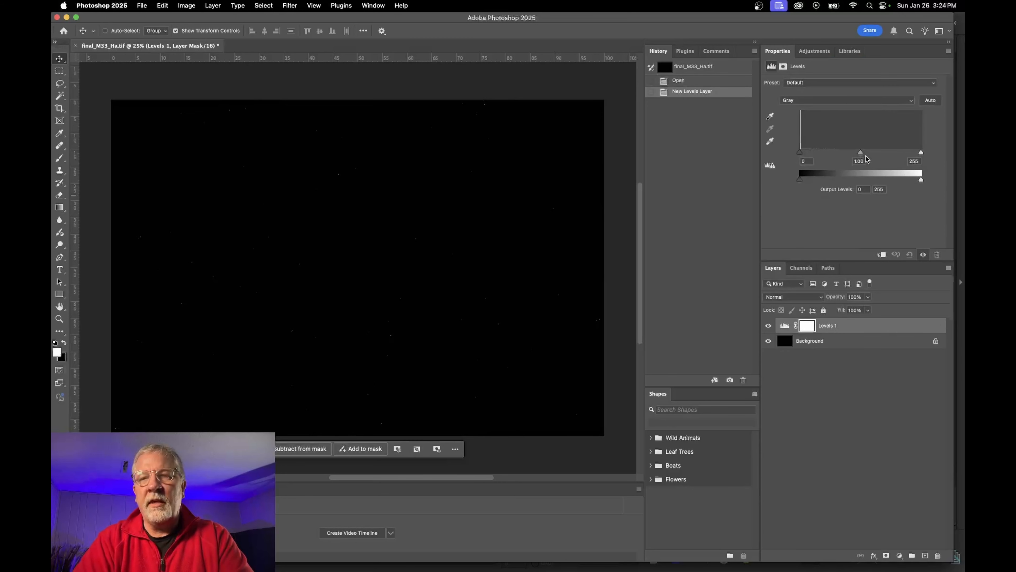
left_click_drag(861, 154, 802, 159)
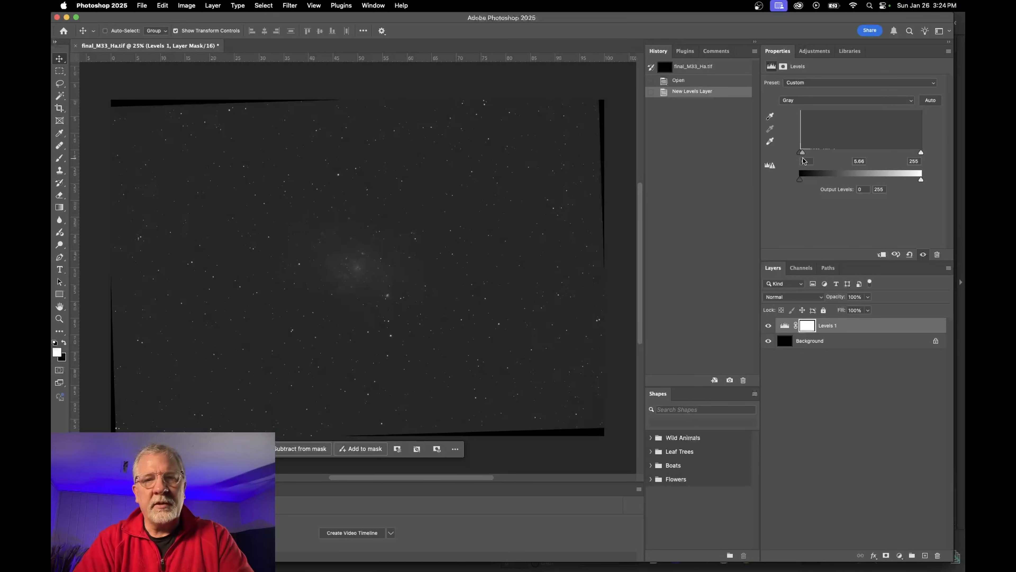
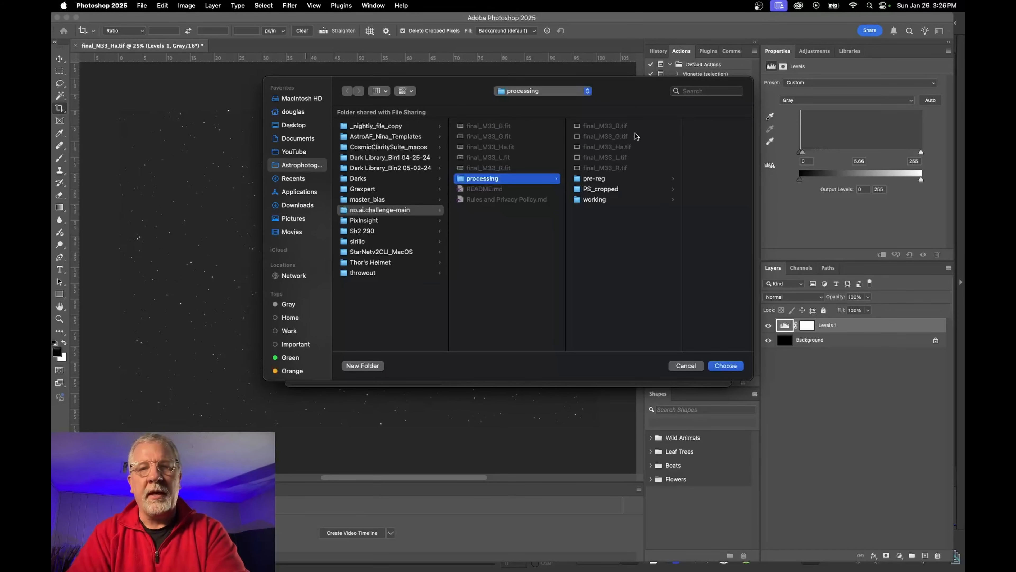
Confirm processing as the Batch source folder
key("Return")
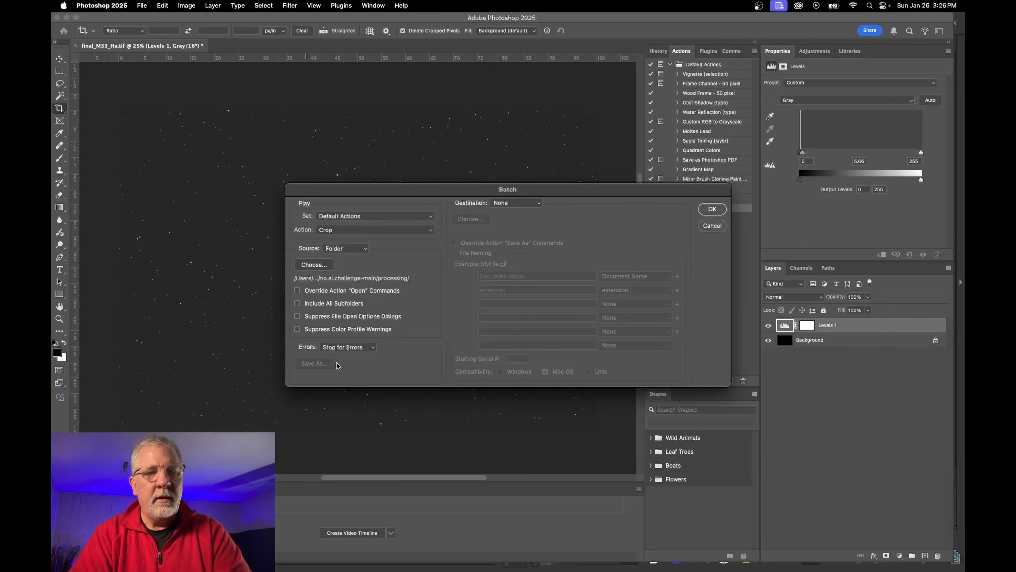
left_click(314, 265)
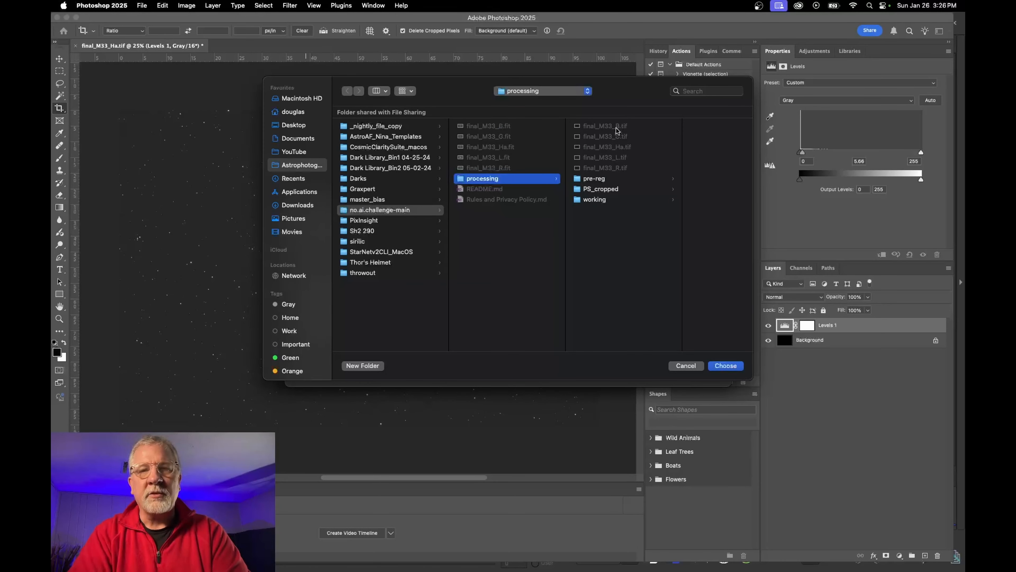
left_click(730, 366)
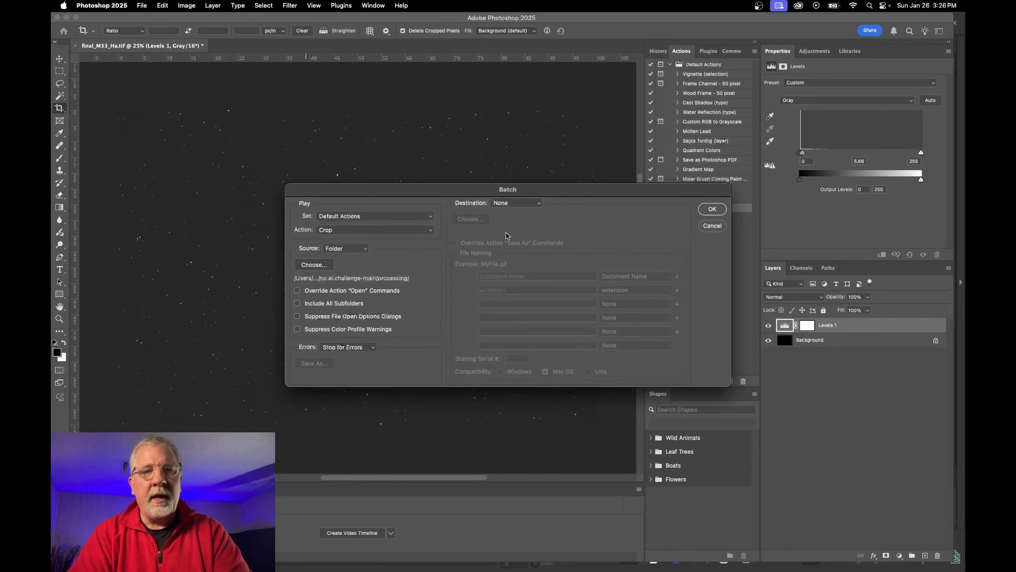
Set the Batch destination to Folder and browse to PS_cropped
left_click(526, 204)
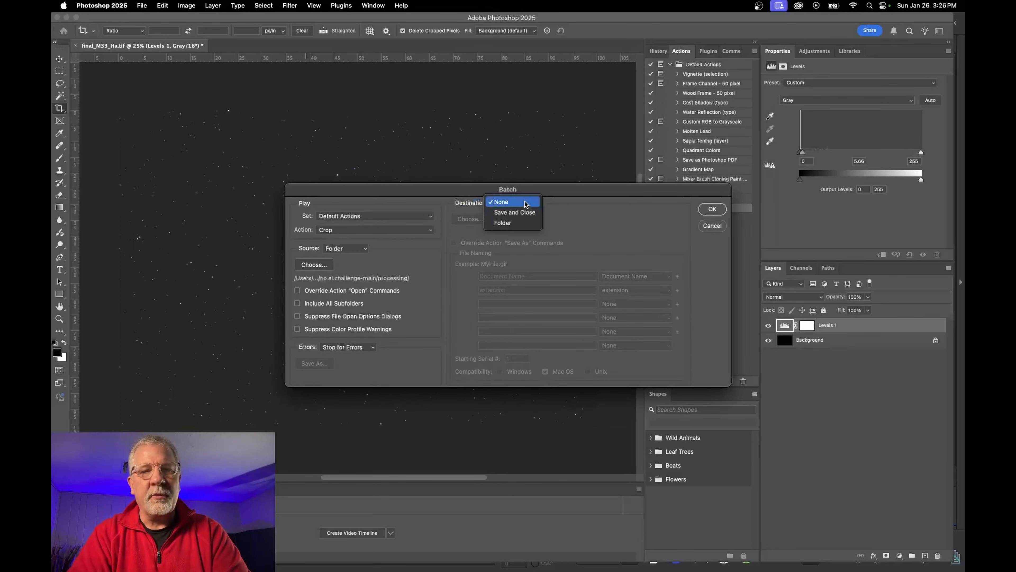
left_click(509, 224)
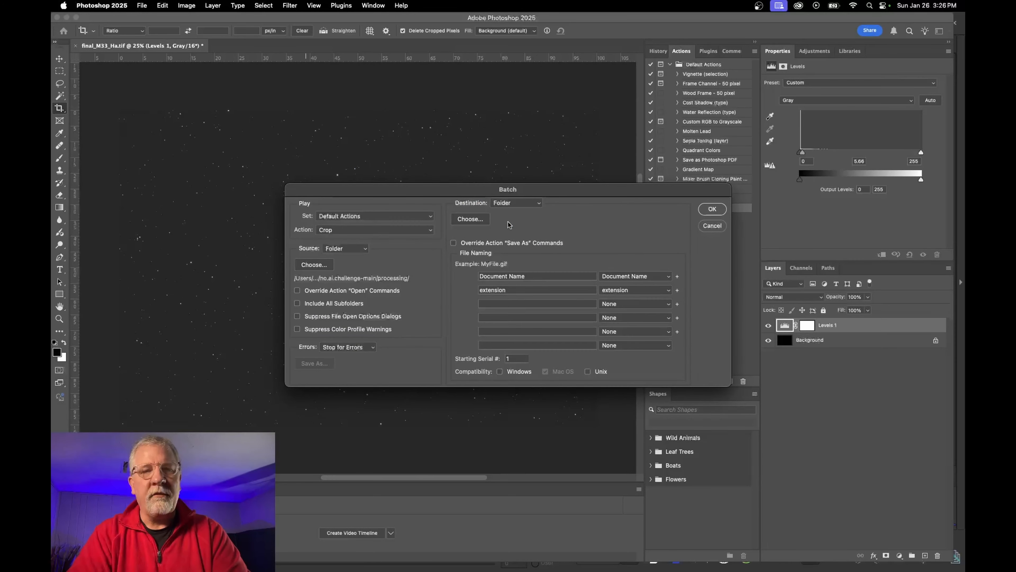
left_click(474, 220)
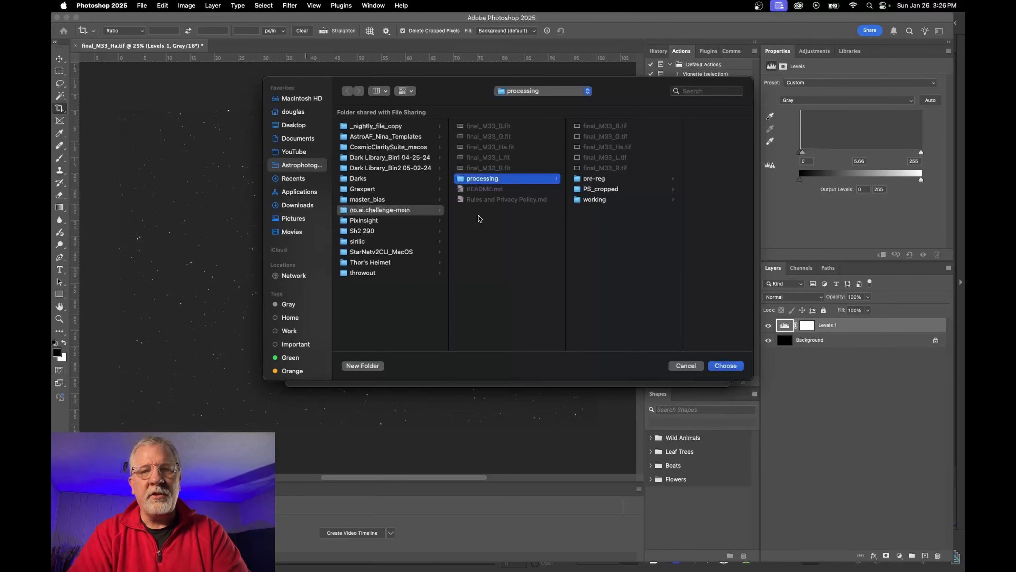
left_click(603, 189)
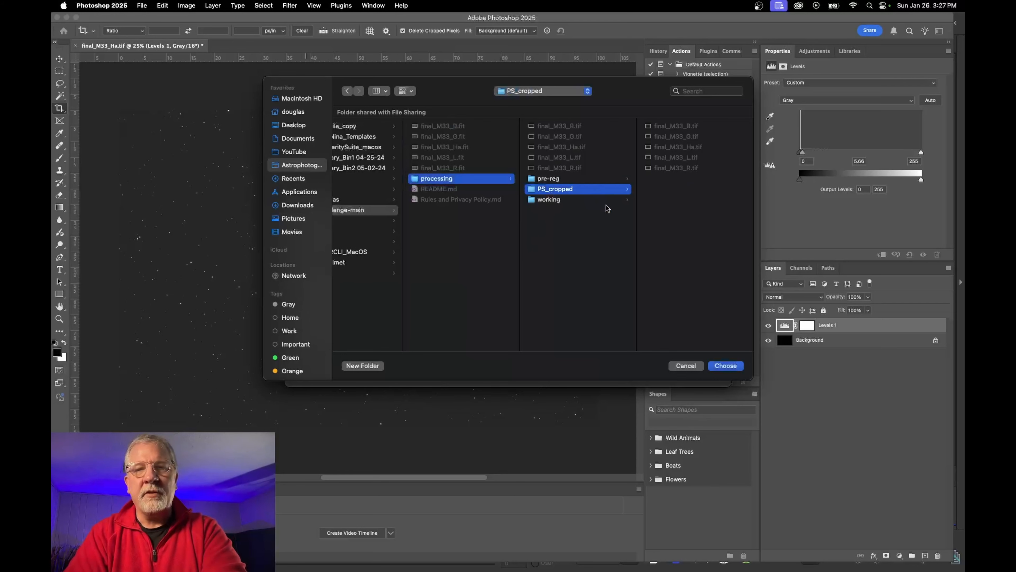
left_click(249, 556)
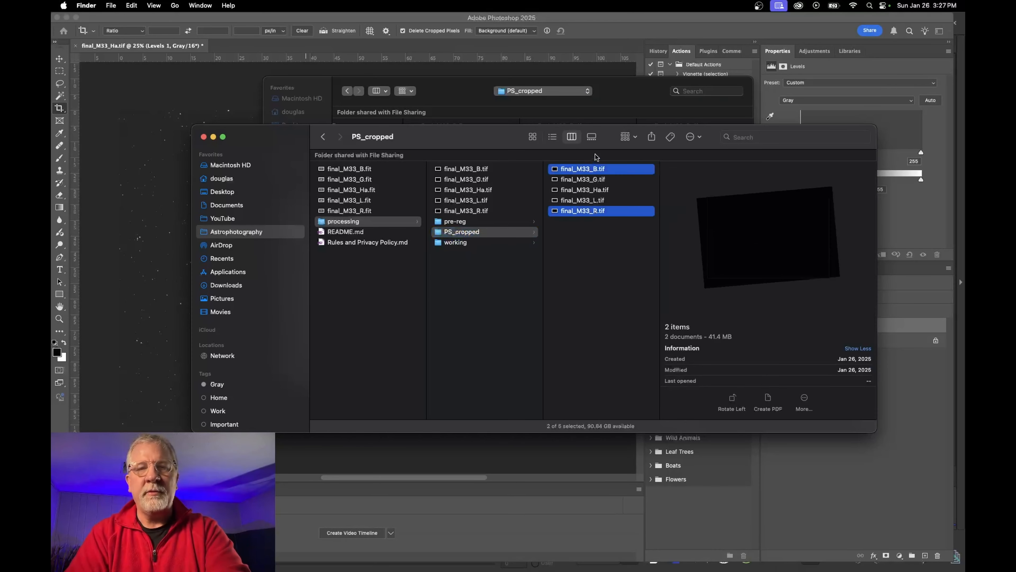
Move the five old M33 TIFFs in PS_cropped to the Trash
left_click(588, 170, "shift")
right_click(581, 187)
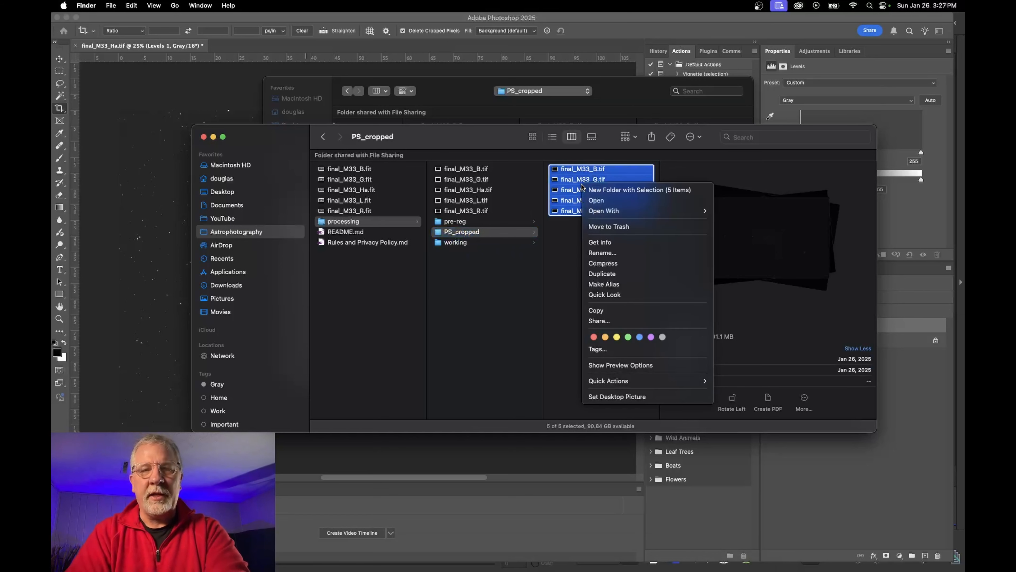
left_click(619, 228)
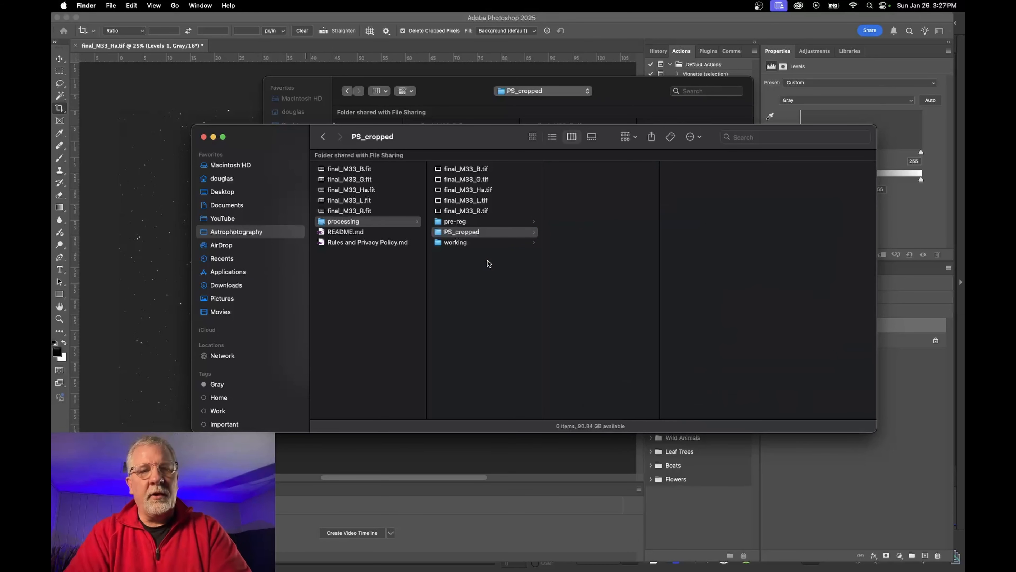
left_click(463, 91)
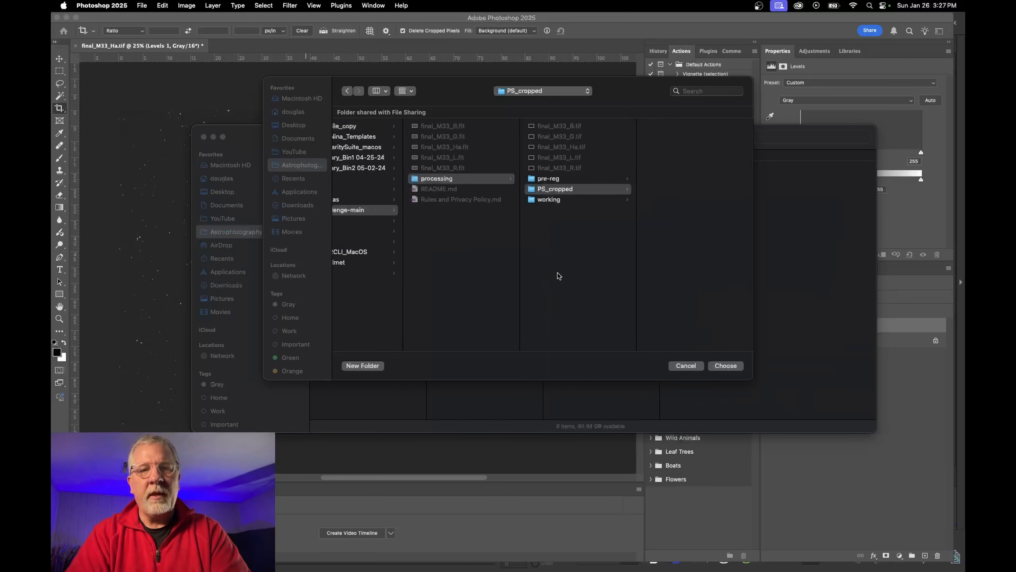
Confirm PS_cropped as the destination and run the Crop batch, accepting the TIFF options
left_click(726, 365)
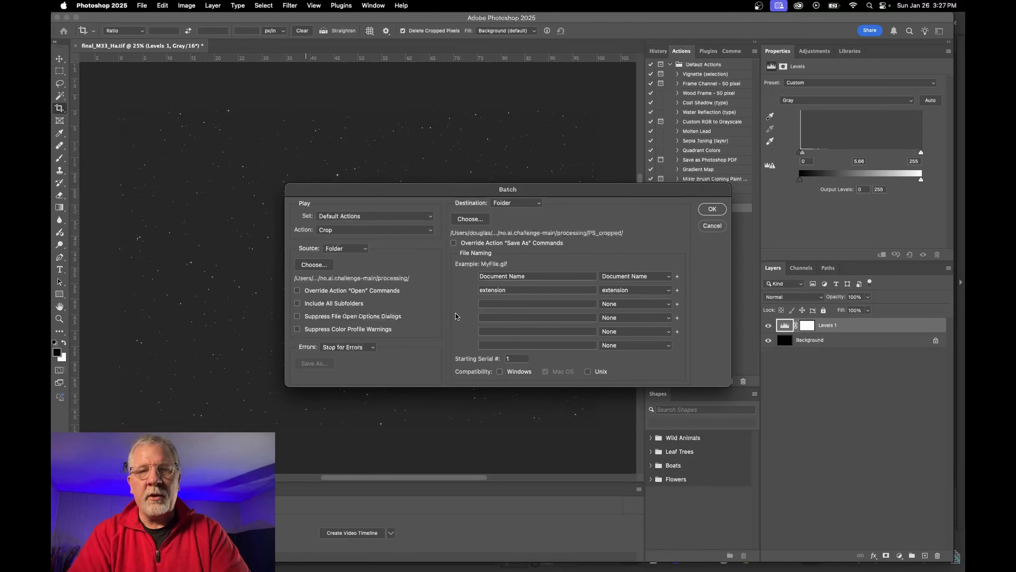
left_click(712, 210)
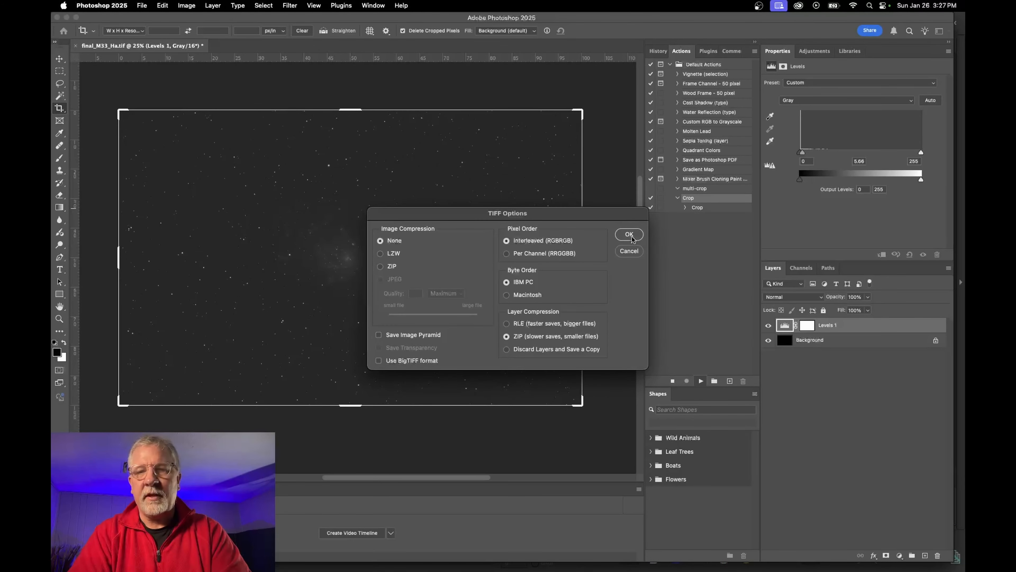
left_click(633, 240)
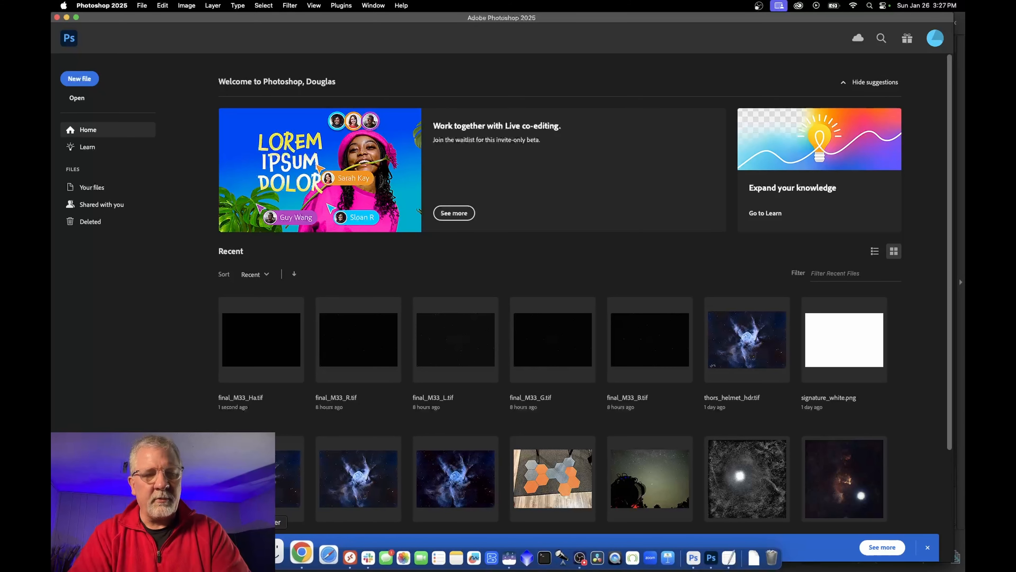
Select the five cropped M33 TIFFs, final_M33_B through final_M33_R, and open them in Photoshop
left_click(269, 553)
left_click(582, 191)
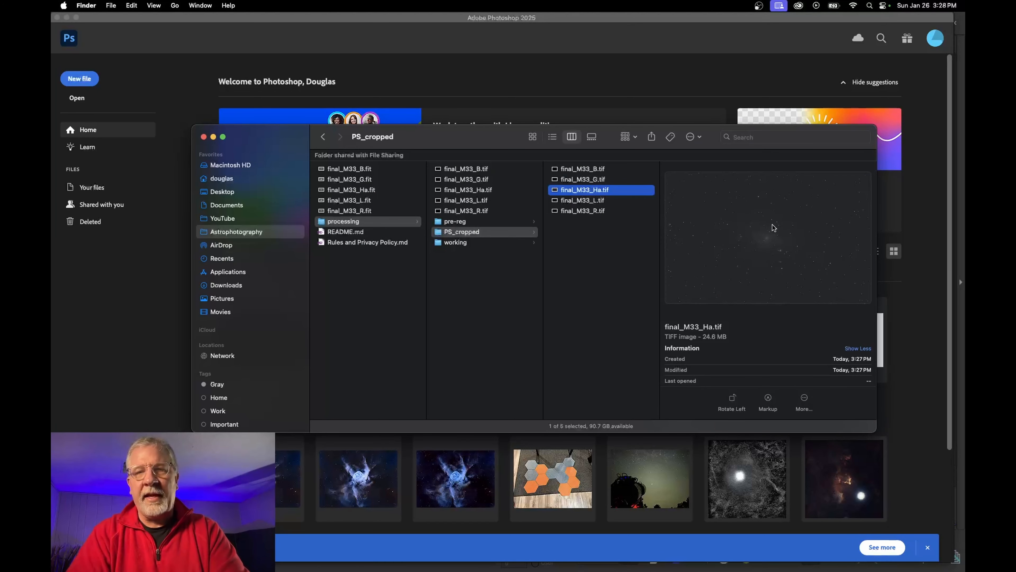
left_click(580, 169)
left_click(577, 211, "shift")
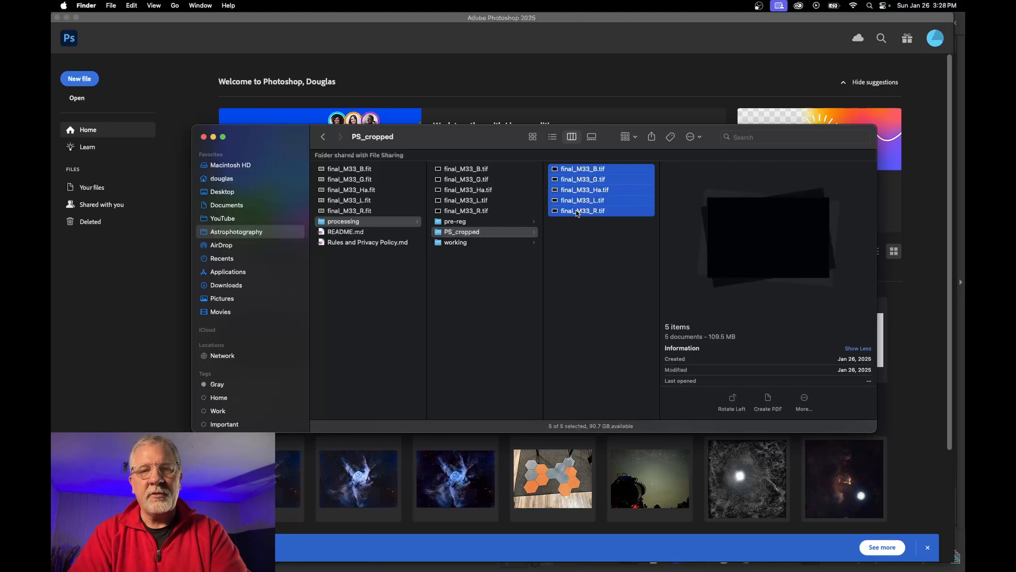
right_click(577, 211)
left_click(592, 216)
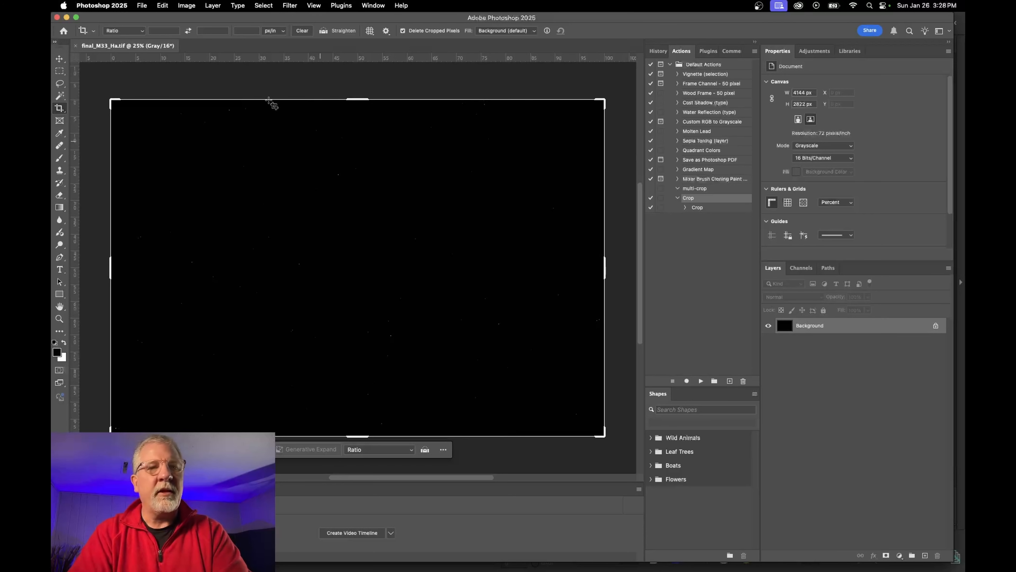
In File > Automate > Batch, set the source folder to processing instead of PS_cropped
left_click(143, 5)
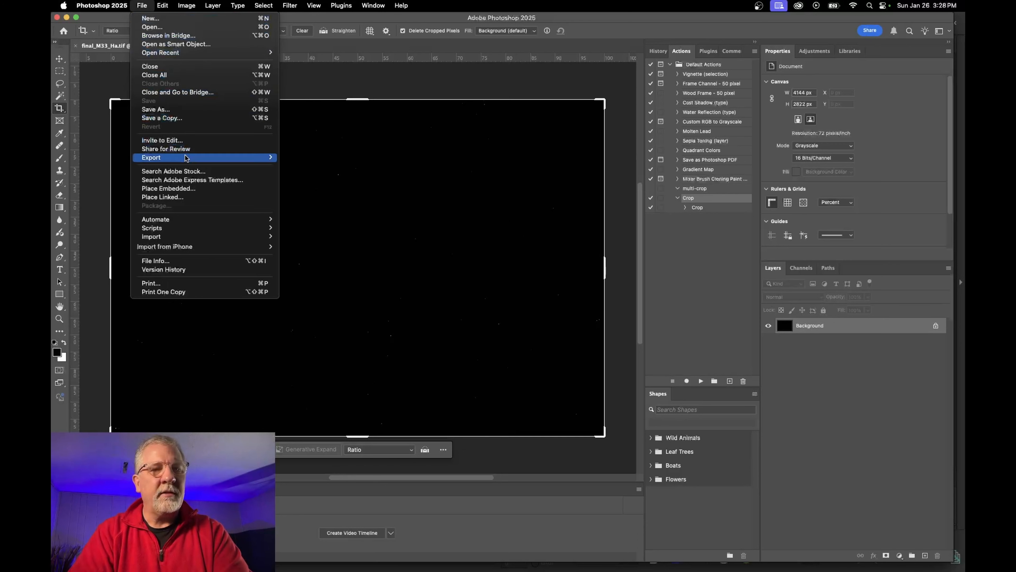
mouse_move(172, 220)
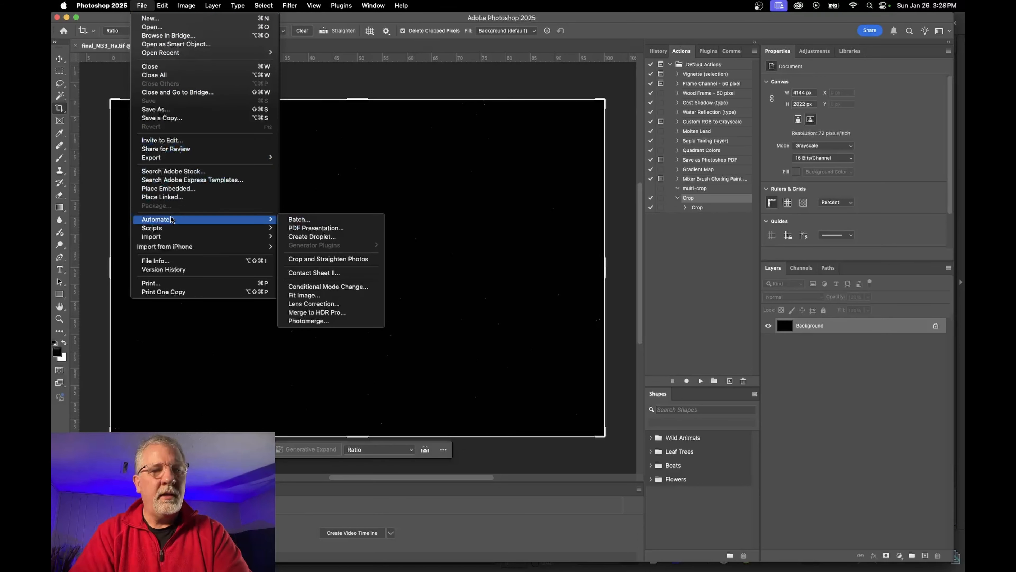
left_click(321, 220)
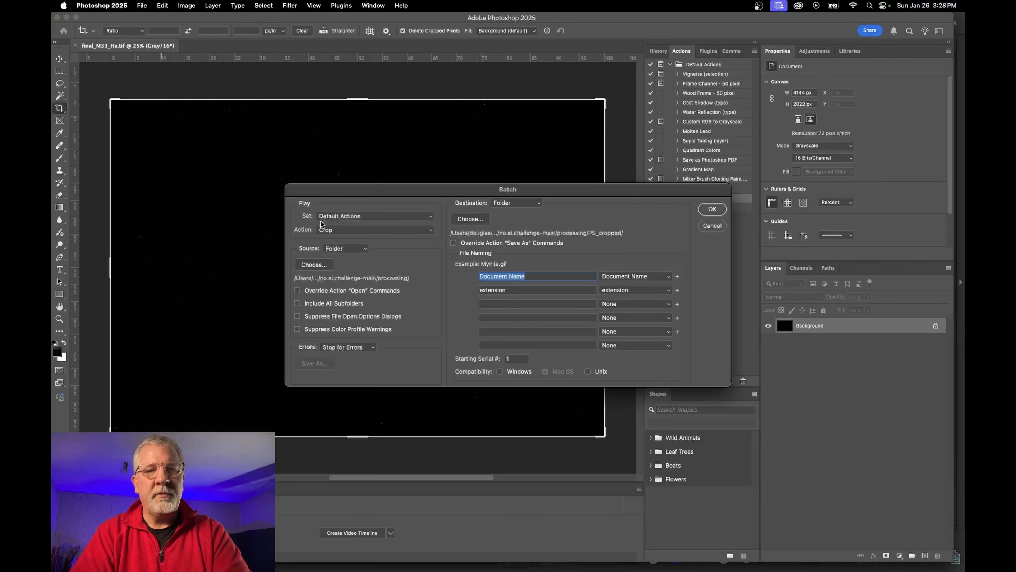
left_click(325, 264)
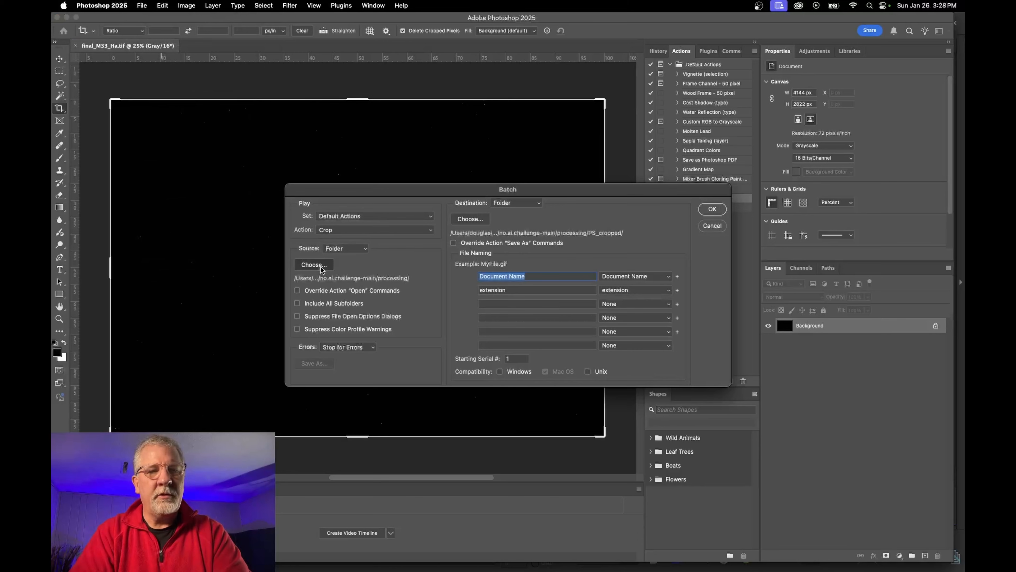
left_click(612, 190)
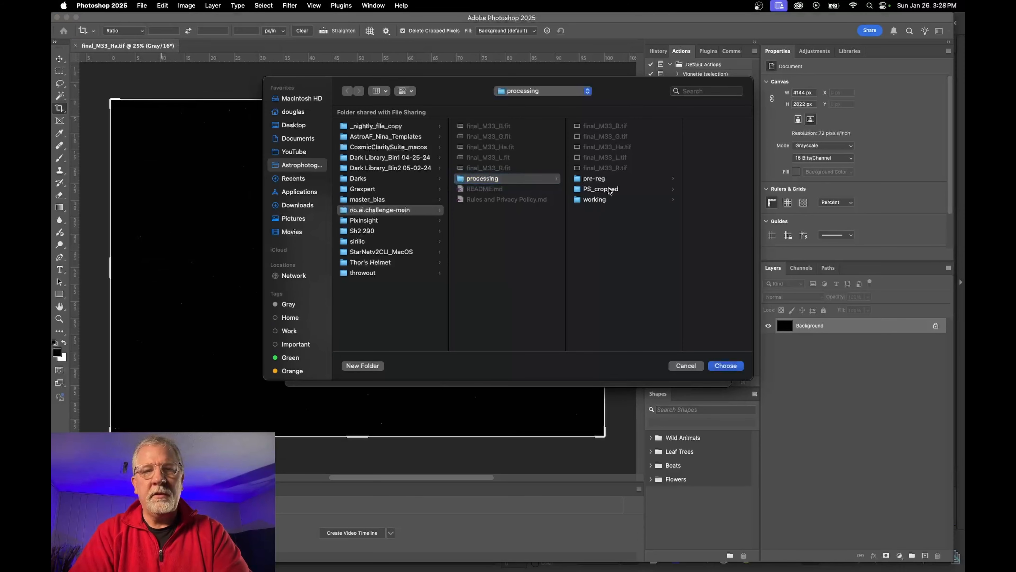
left_click(725, 365)
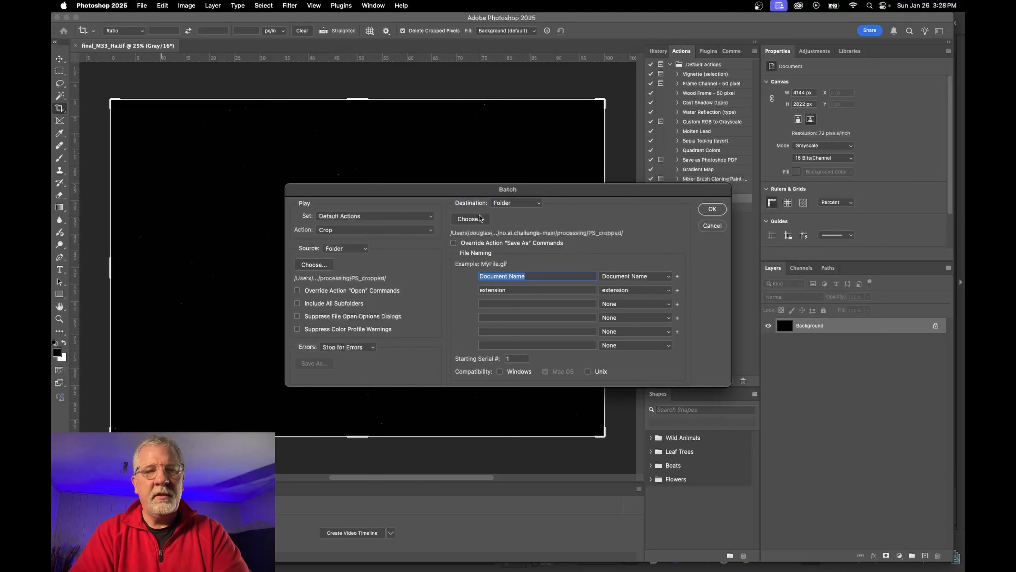
left_click(325, 265)
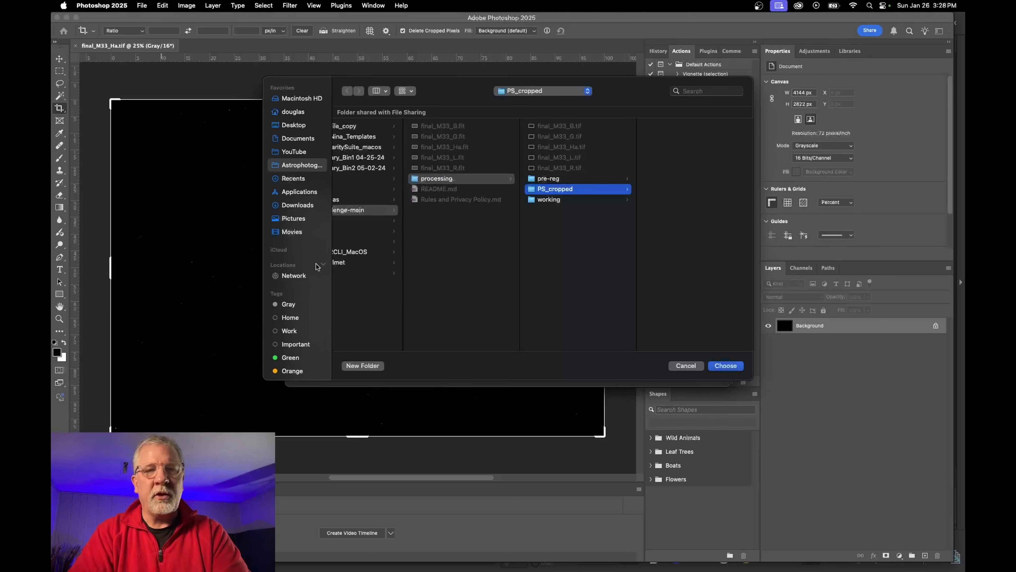
left_click(430, 180)
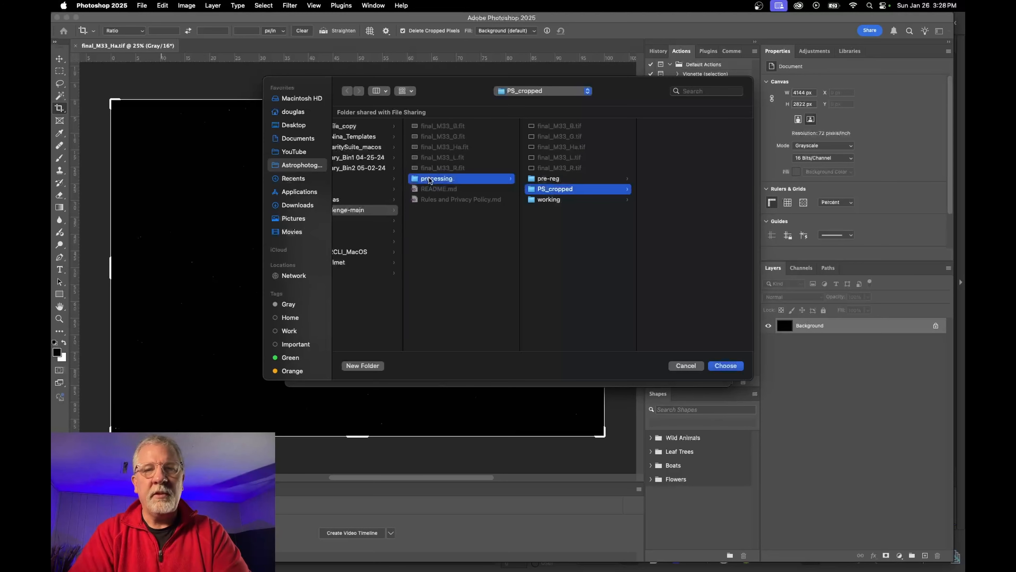
left_click(725, 366)
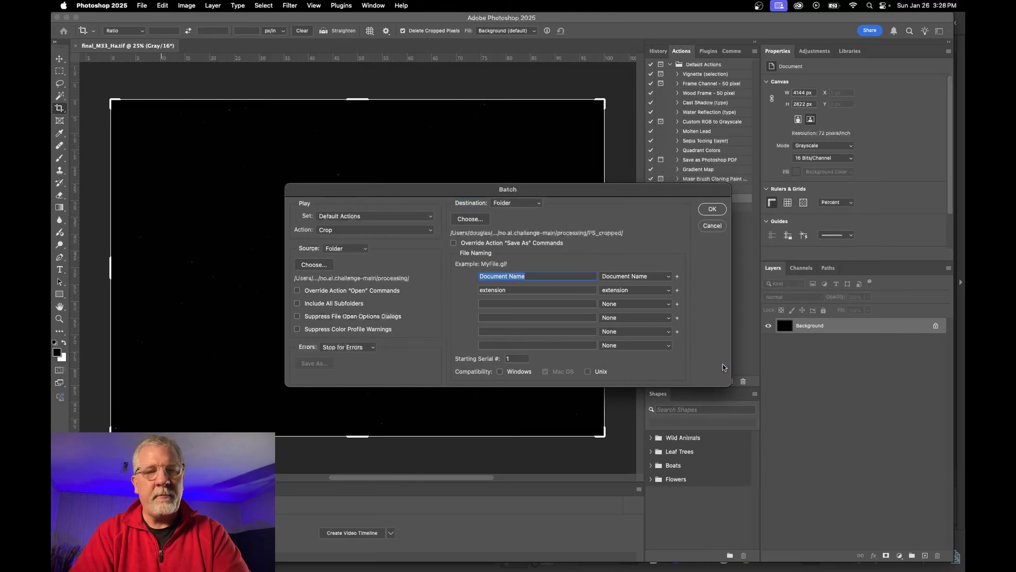
Set the destination to PS_cropped and run the Crop batch
left_click(470, 218)
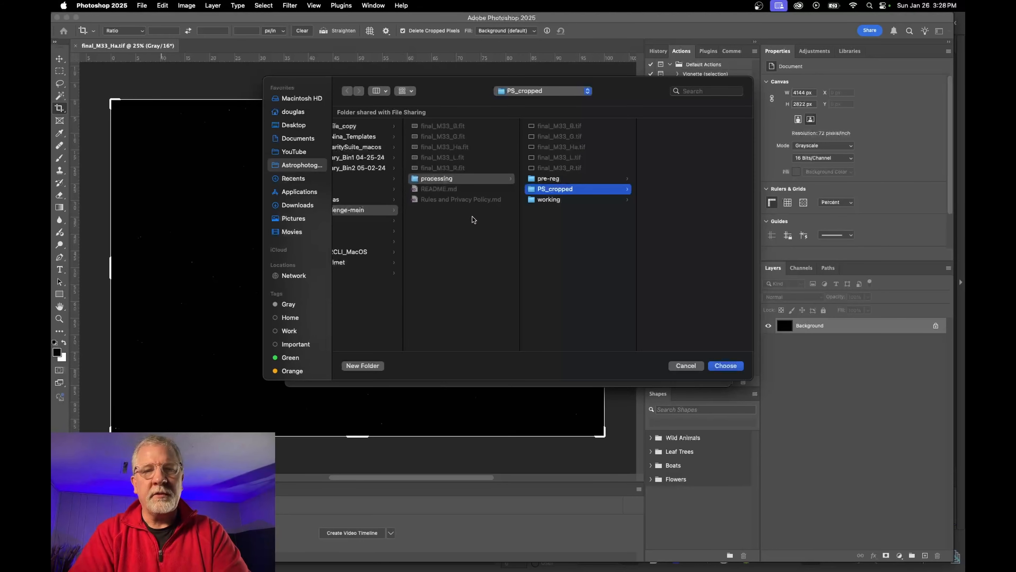
left_click(735, 366)
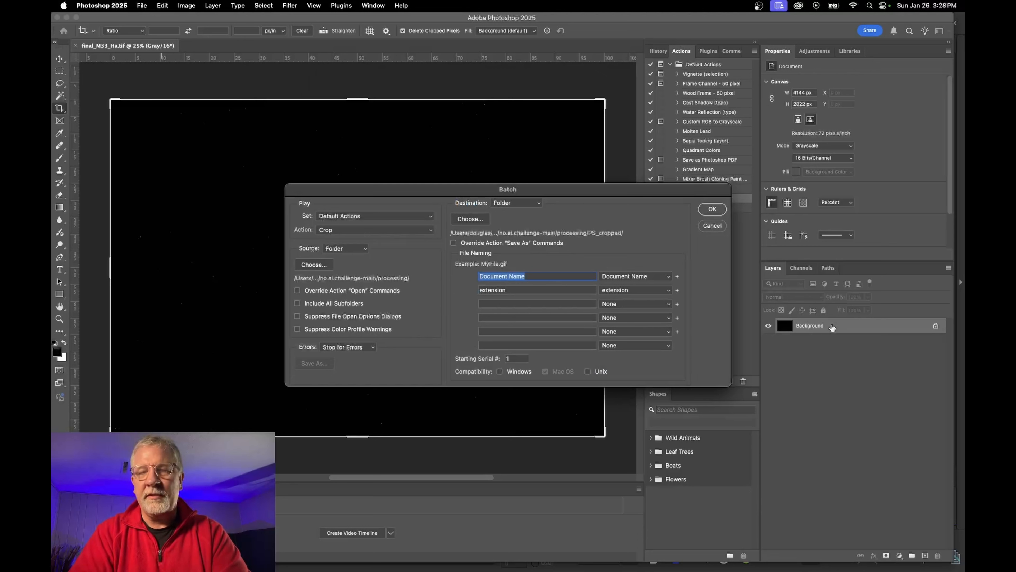
left_click(713, 210)
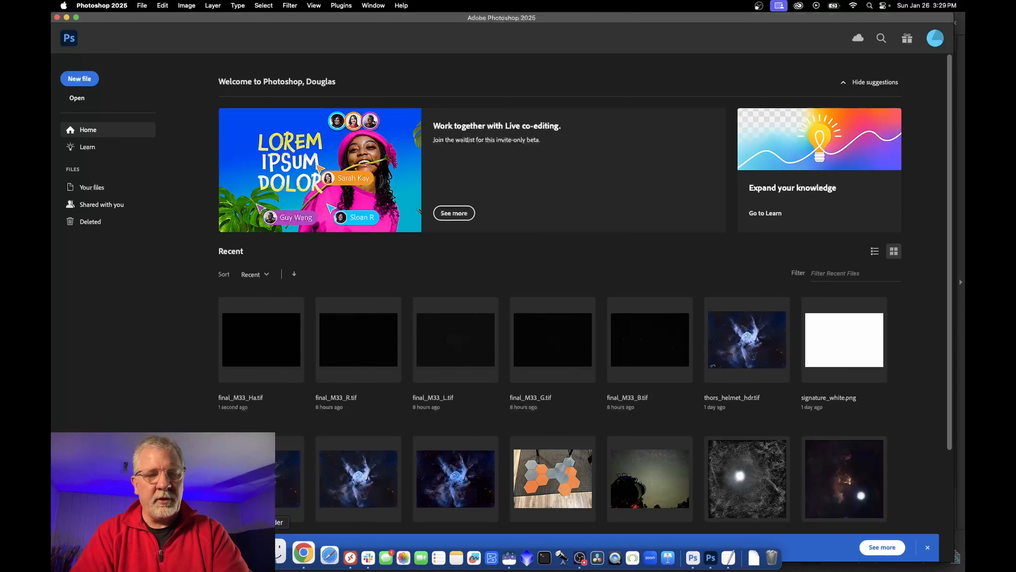
left_click(267, 556)
Preview the rewritten final_M33_Ha, B and G TIFFs at 4013×2643 in PS_cropped
left_click(591, 190)
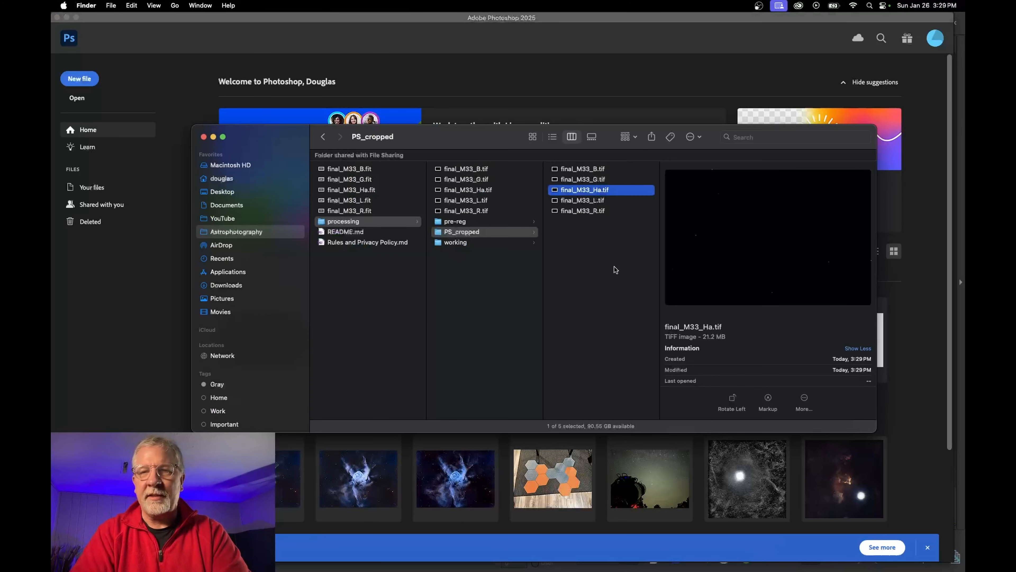
left_click(601, 267)
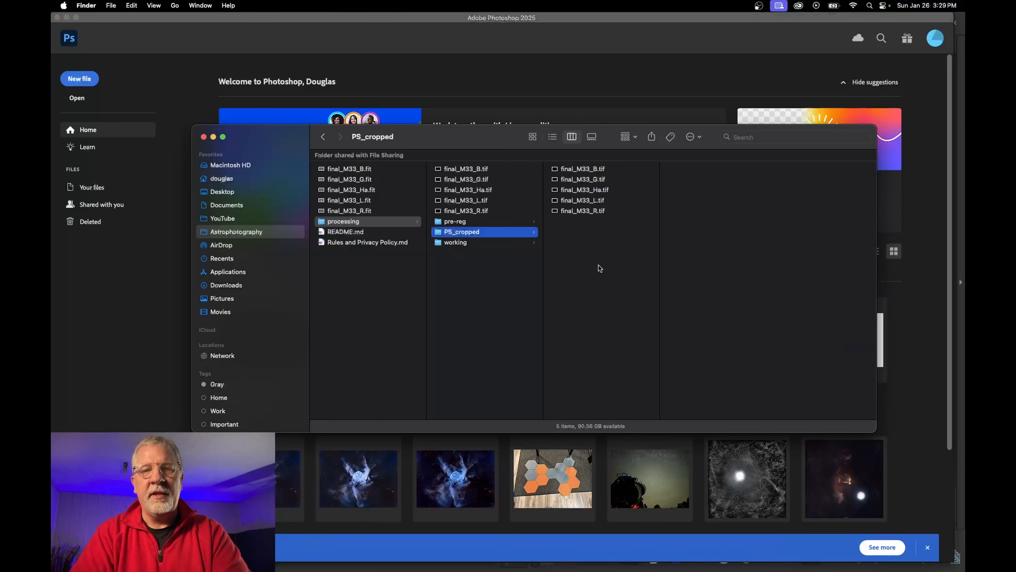
left_click(592, 170)
scroll(763, 356, "down", 4)
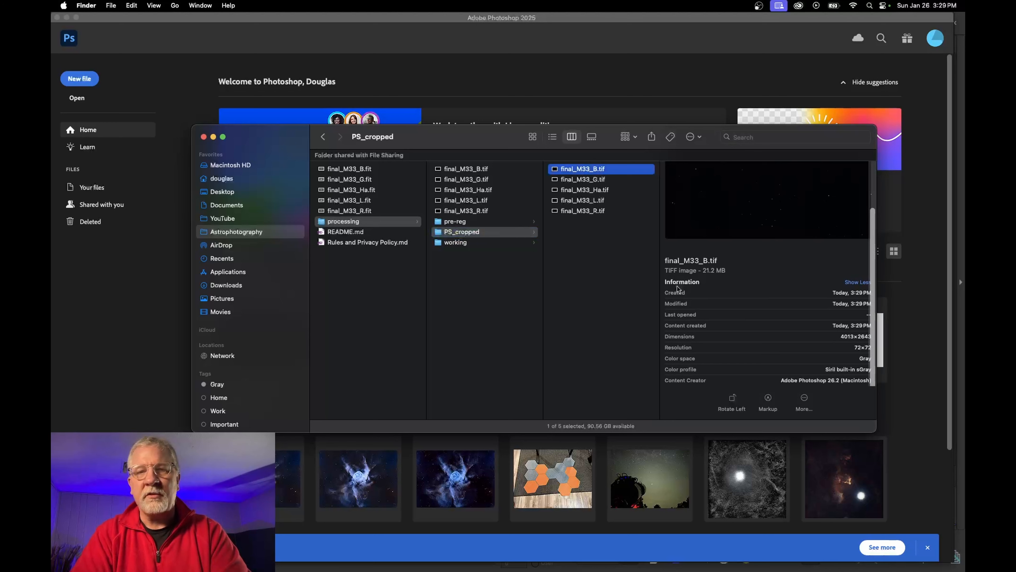
left_click(591, 181)
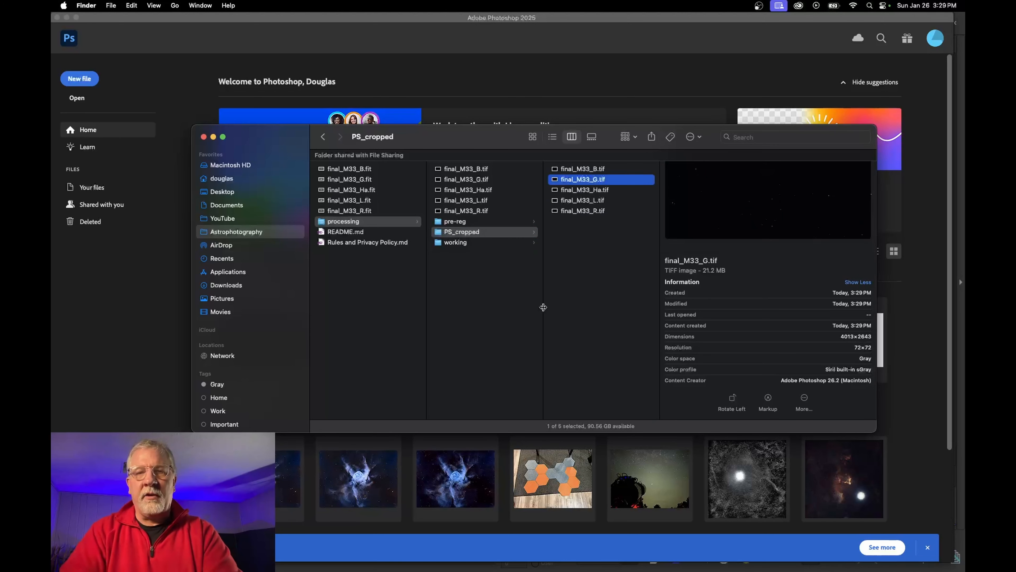
left_click(579, 300)
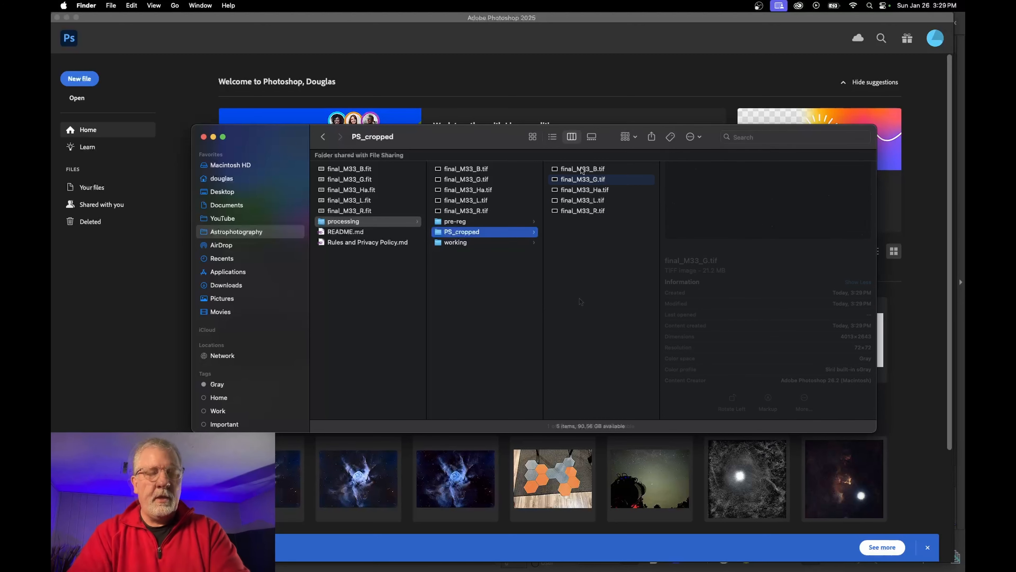
left_click(136, 327)
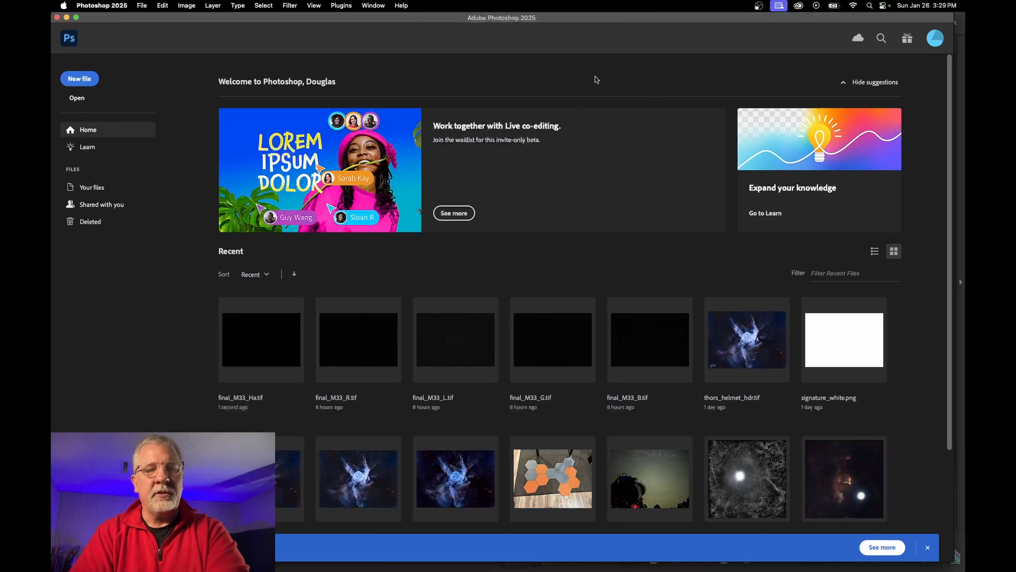
Open the cropped final_M33_B.tif from the PS_cropped folder
key("super+o")
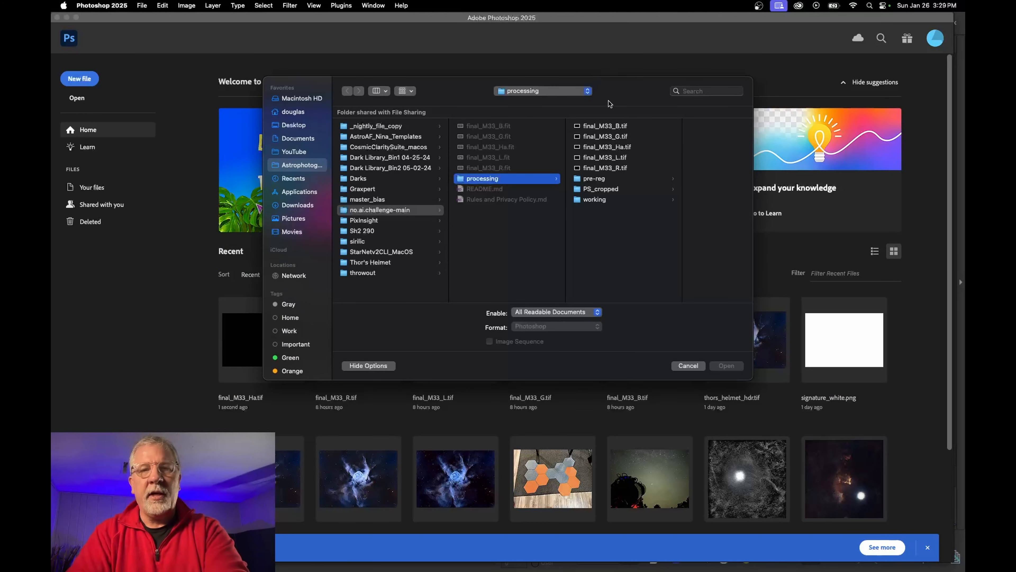
left_click(603, 127)
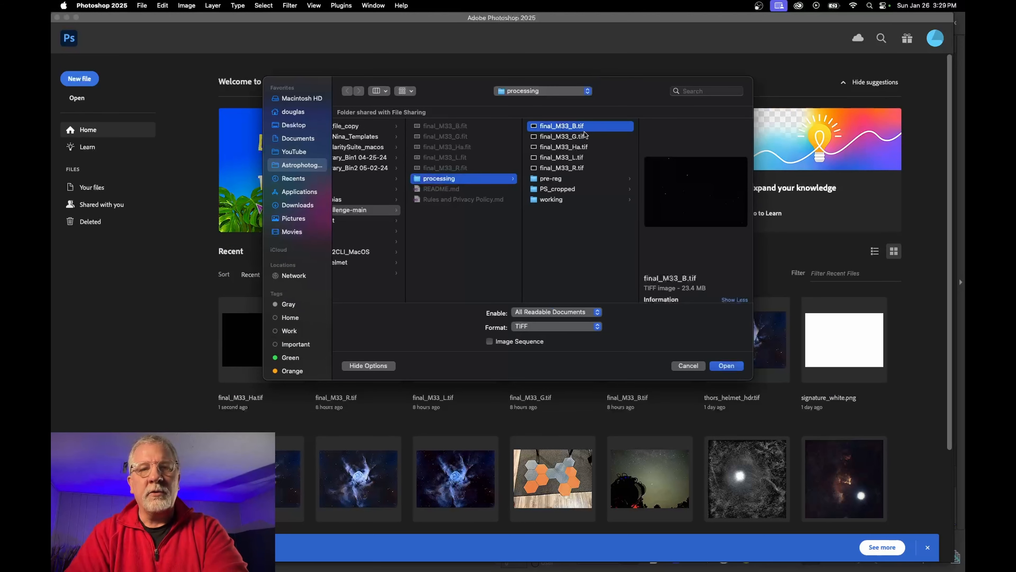
left_click(571, 189)
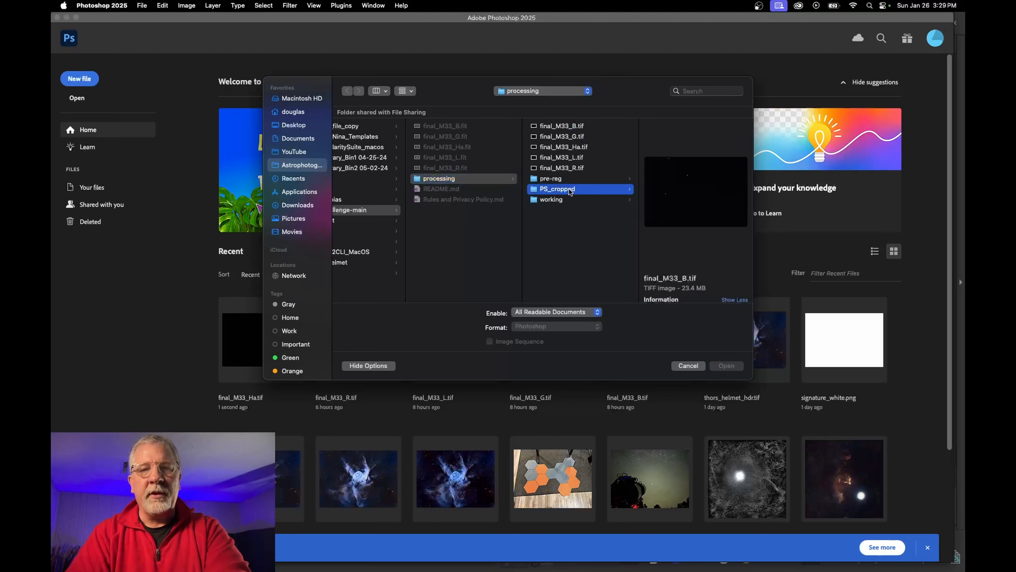
left_click(665, 127)
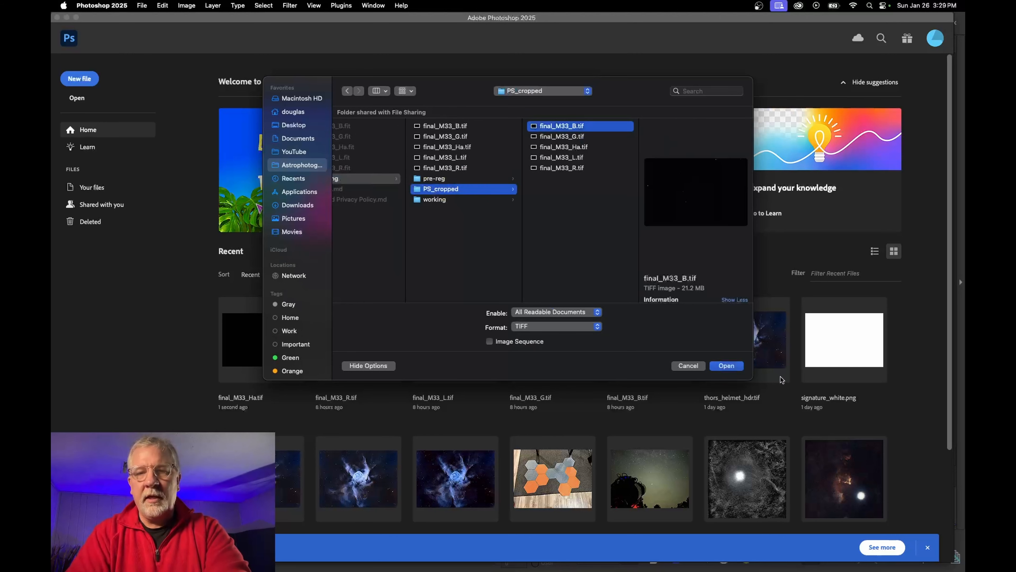
left_click(726, 366)
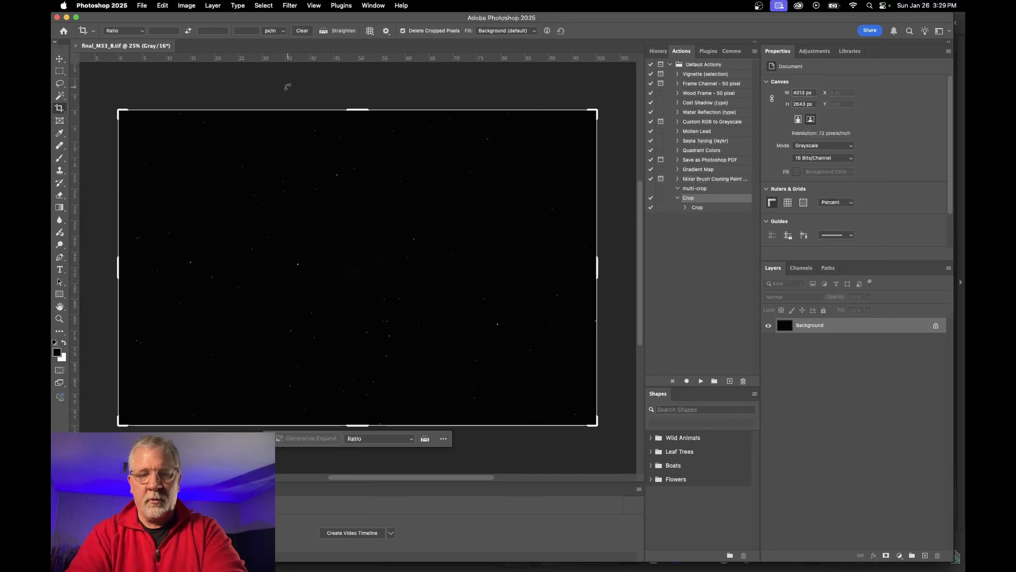
Open the cropped final_M33_G.tif as a second document
key("super+o")
left_click(686, 138)
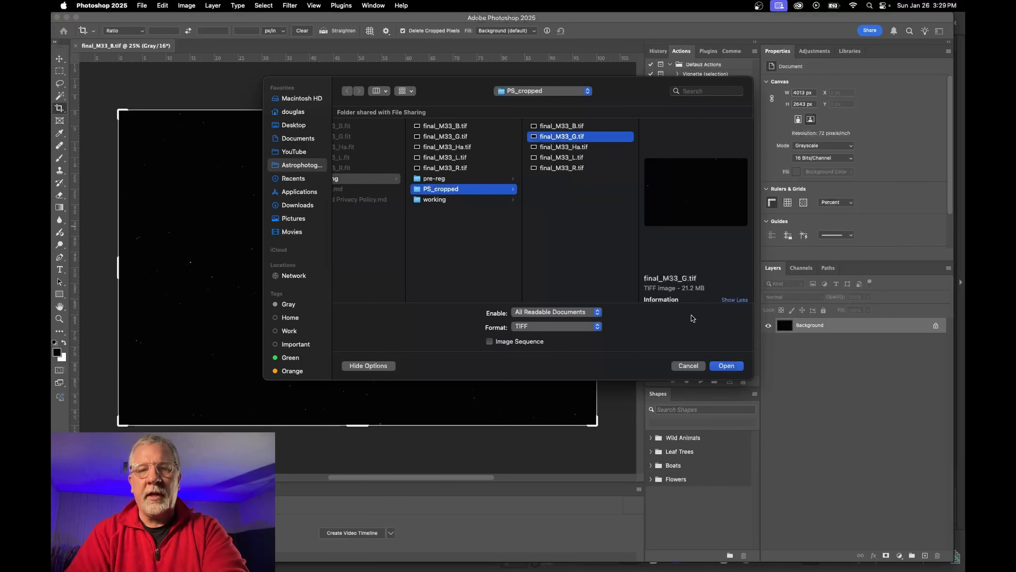
left_click(719, 366)
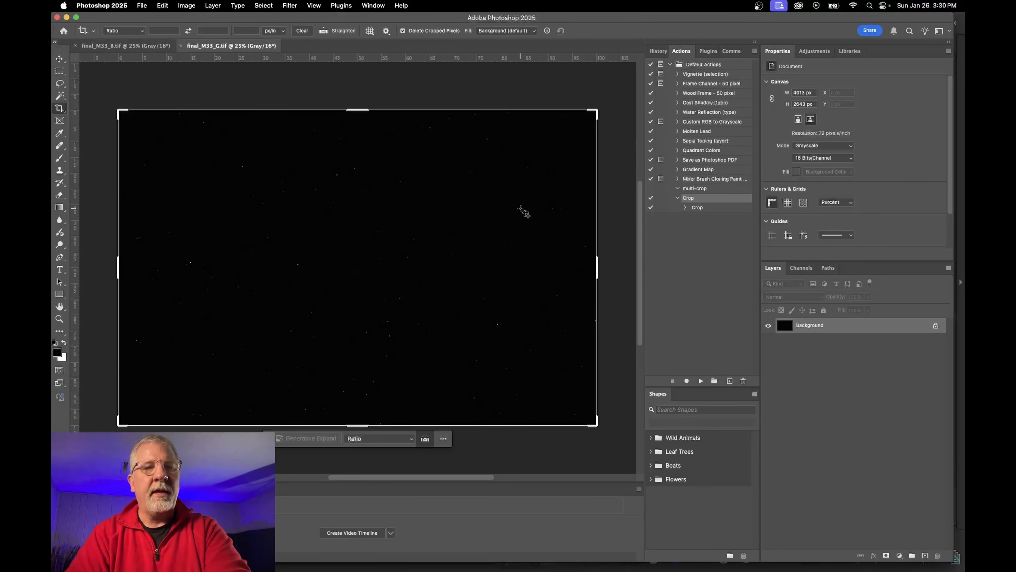
Drag the G image into the B document, unlock Background, and set Layer 1 to Screen
left_click(125, 47)
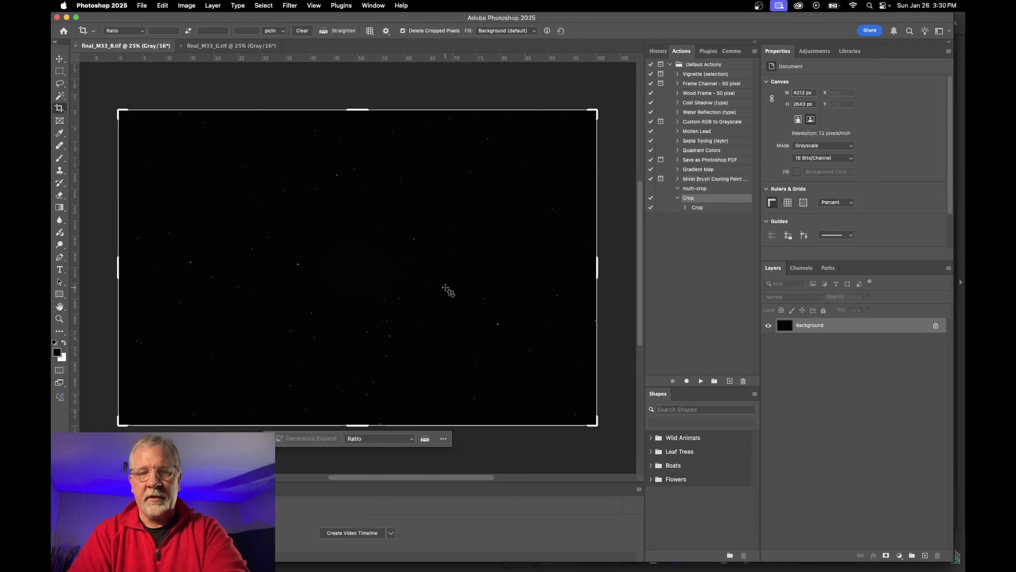
key("v")
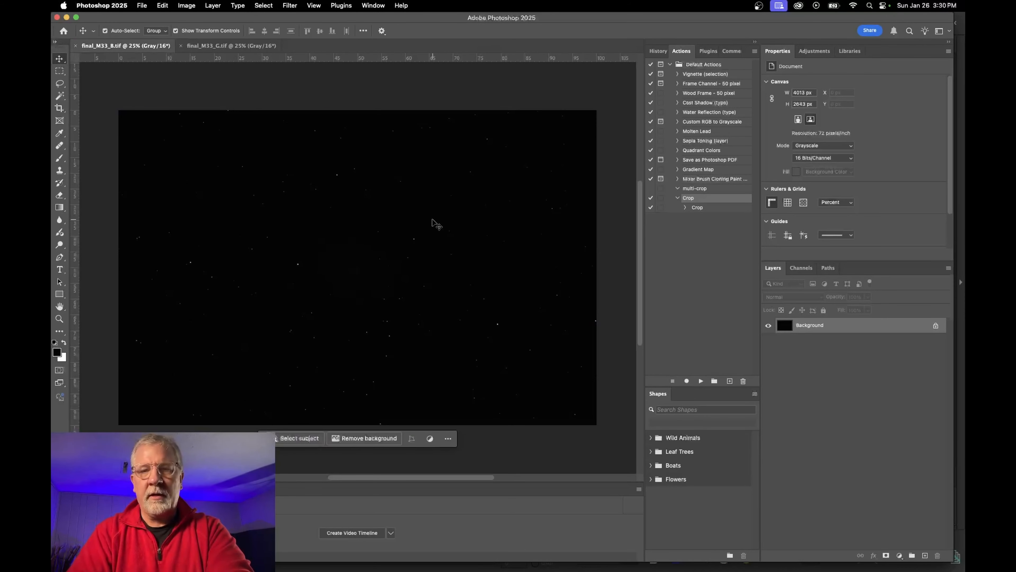
left_click_drag(436, 223, 432, 221)
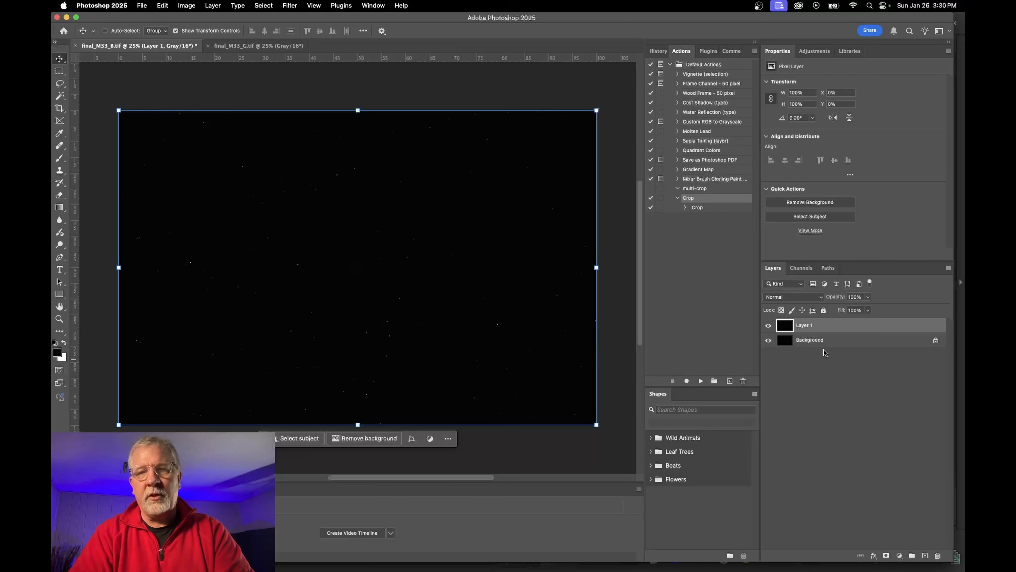
left_click(937, 342)
left_click(831, 327, "shift")
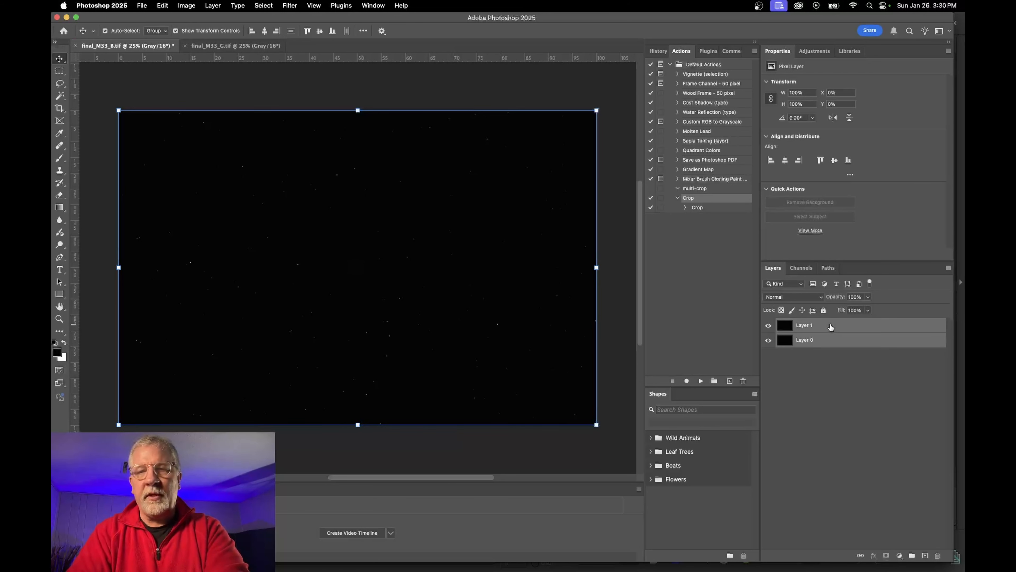
left_click(778, 297)
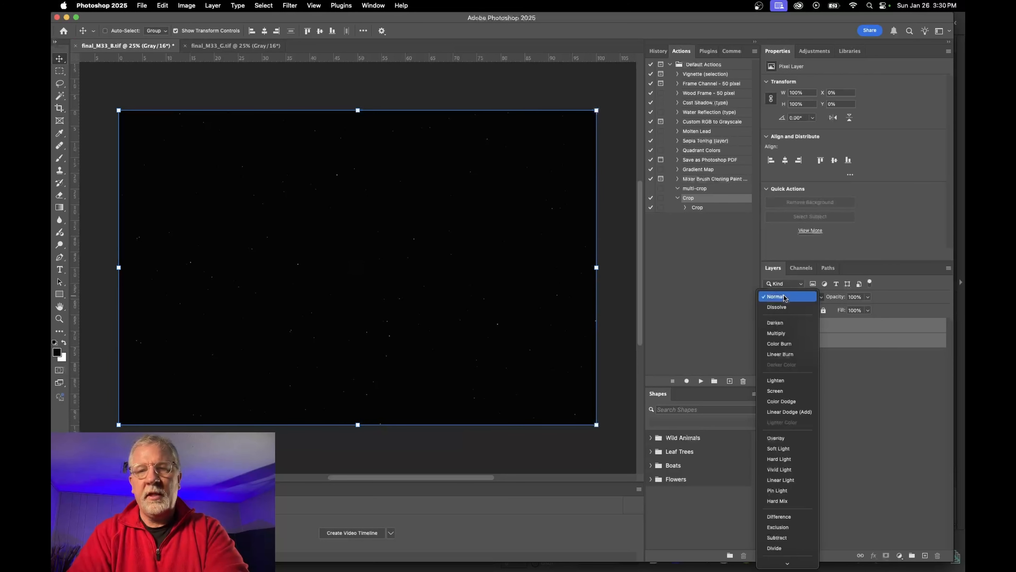
left_click(787, 391)
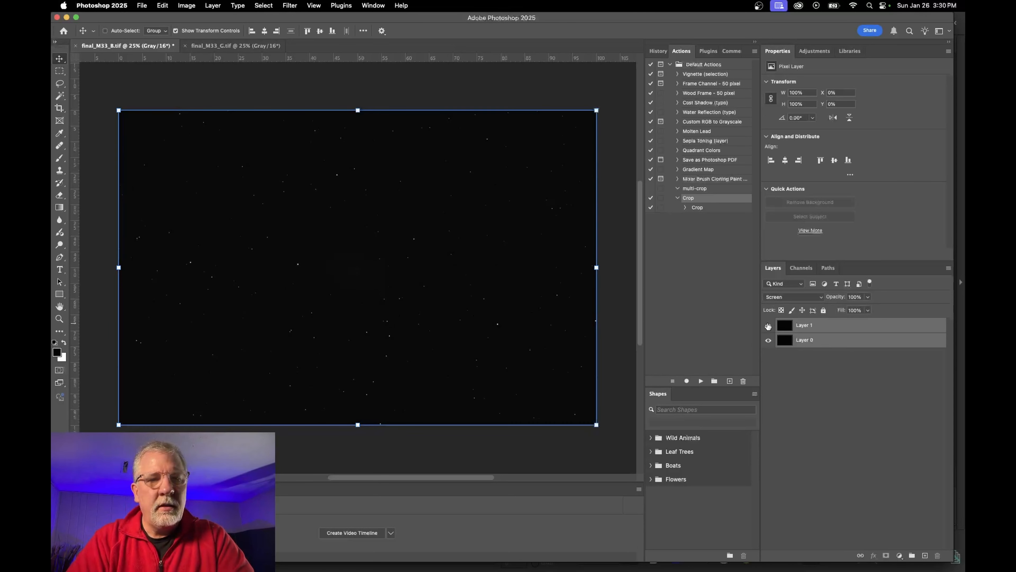
Add a Levels layer with midtone gamma 2.13 and reposition it in the layer stack
left_click(821, 51)
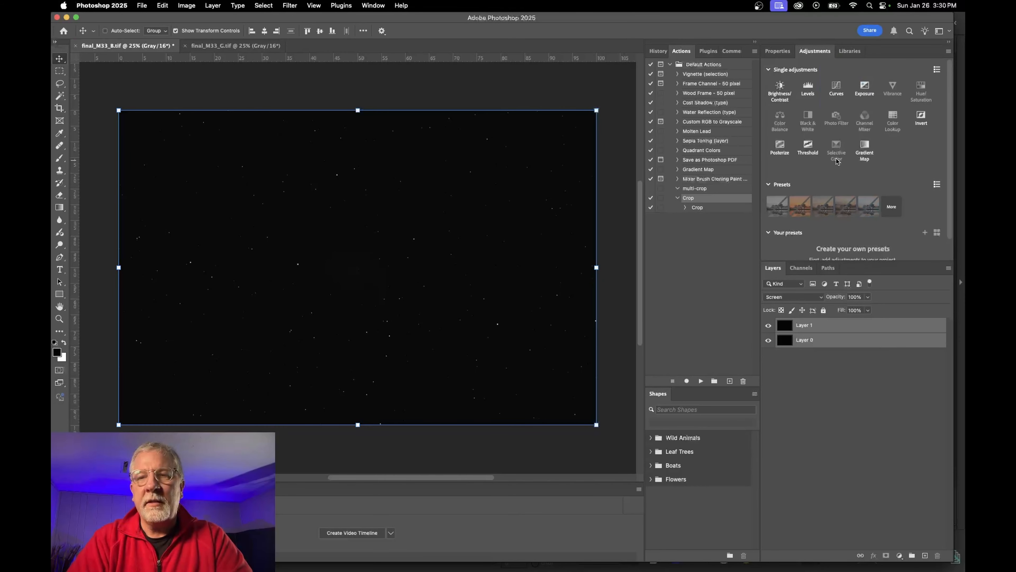
left_click(809, 89)
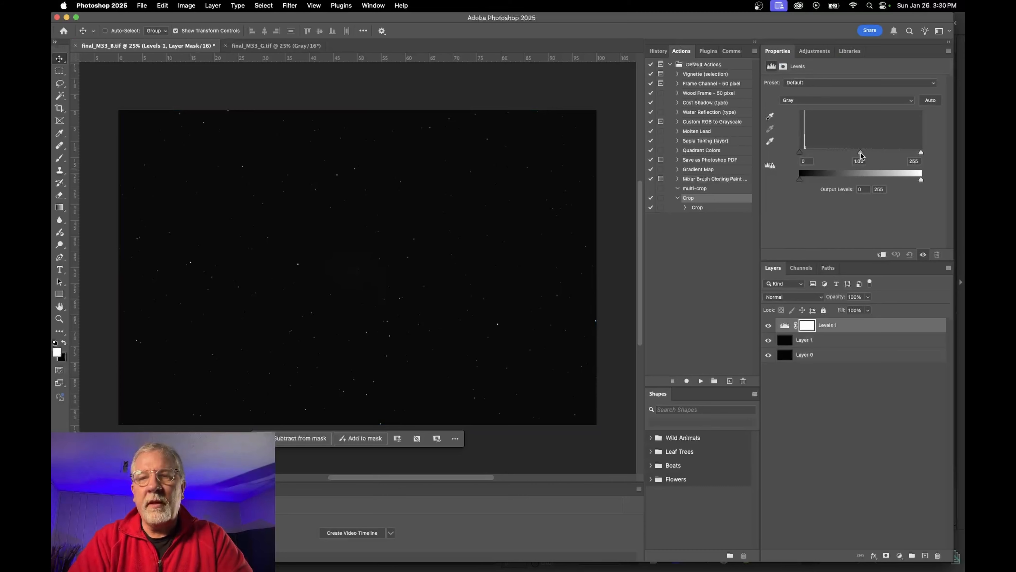
left_click_drag(861, 155, 825, 160)
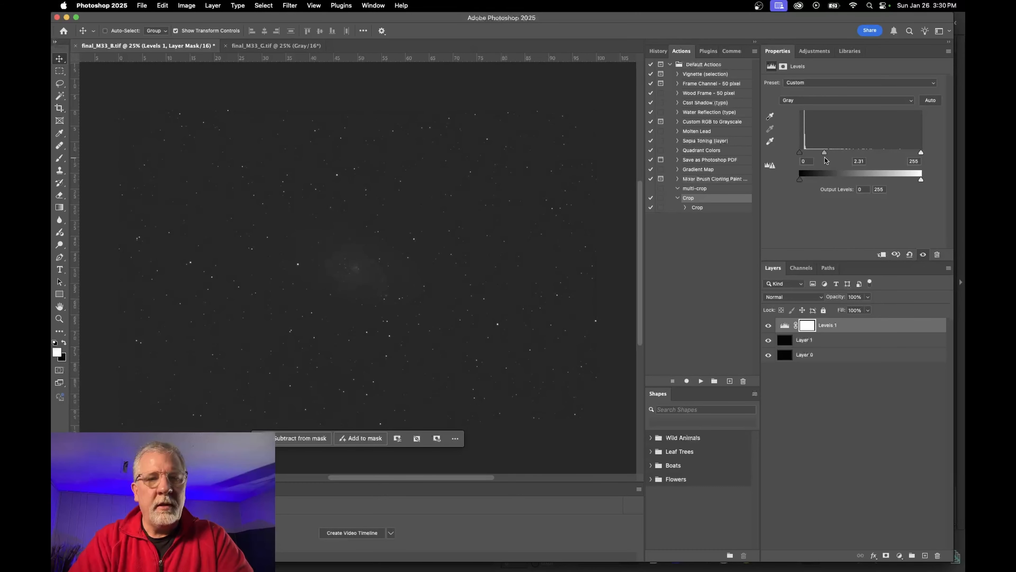
left_click(838, 428)
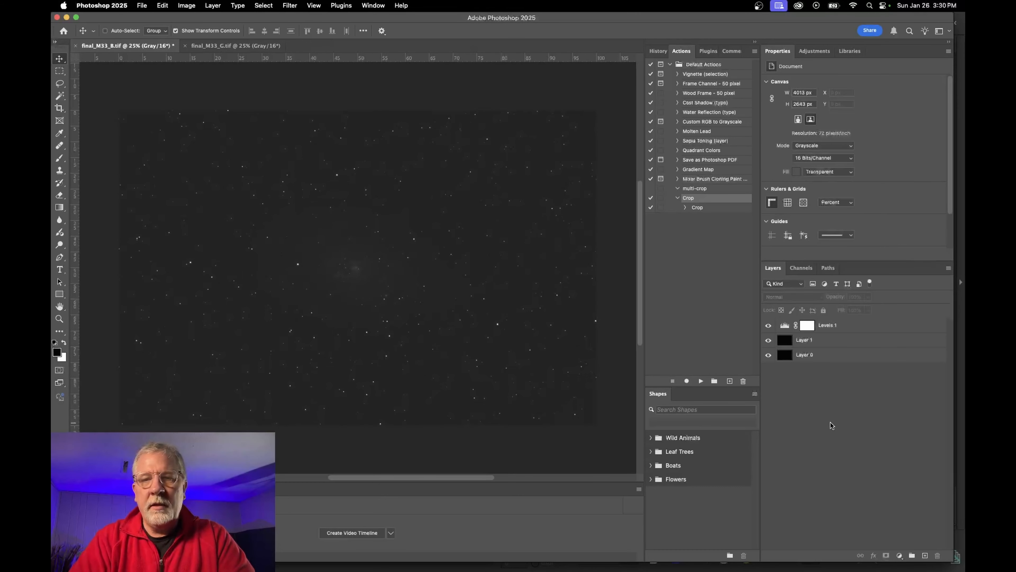
left_click_drag(843, 341, 837, 317)
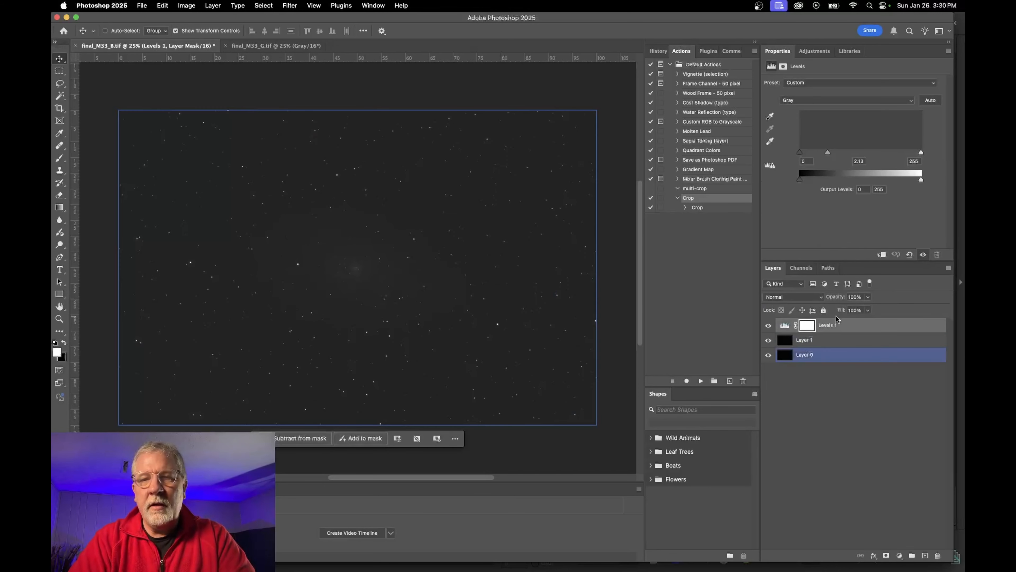
Toggle Layer 1's visibility repeatedly to compare the Screen-blended result
left_click(767, 340)
left_click(766, 340)
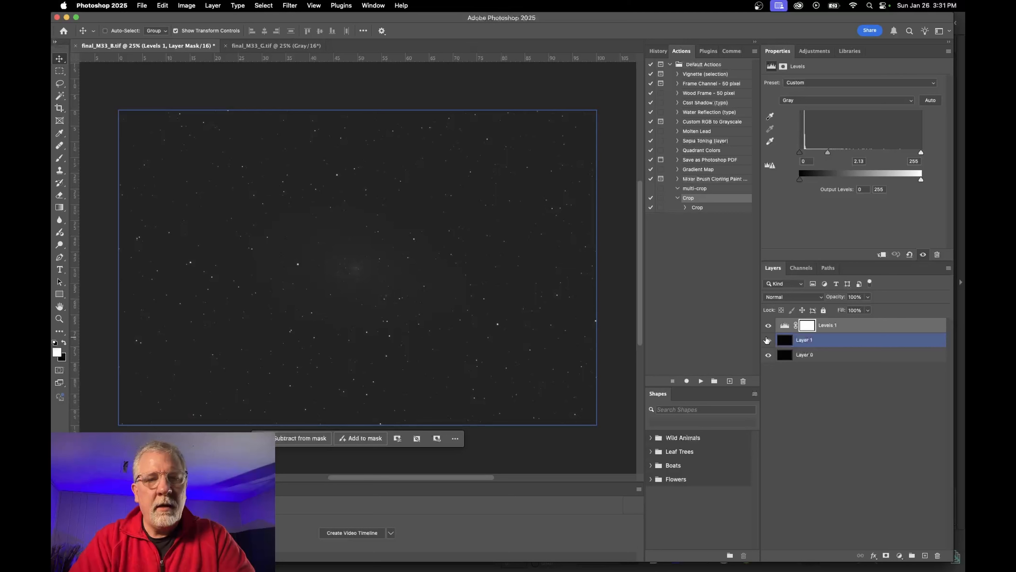
left_click(767, 341)
left_click(767, 340)
left_click(767, 341)
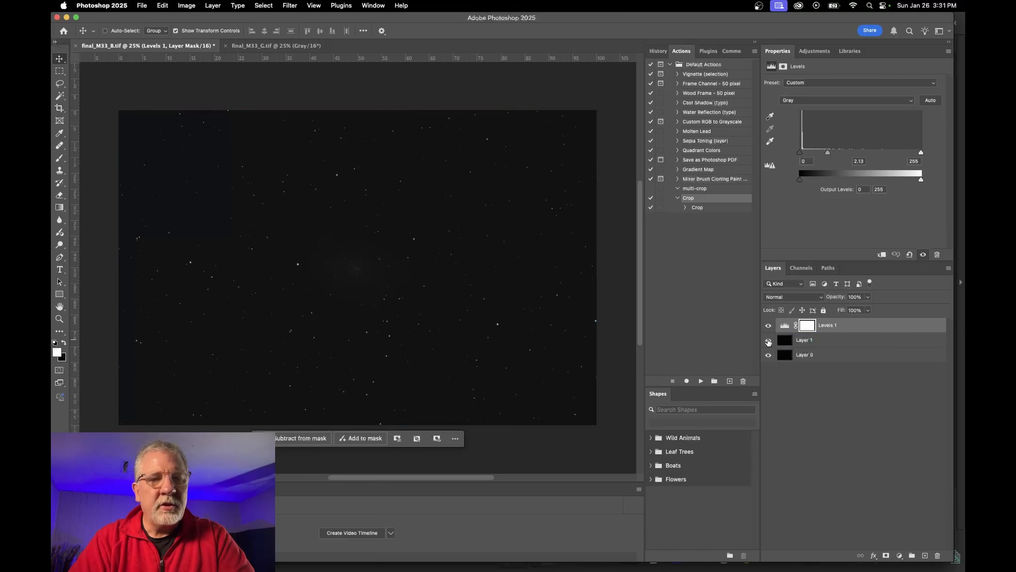
left_click(768, 341)
left_click(768, 341)
left_click(769, 342)
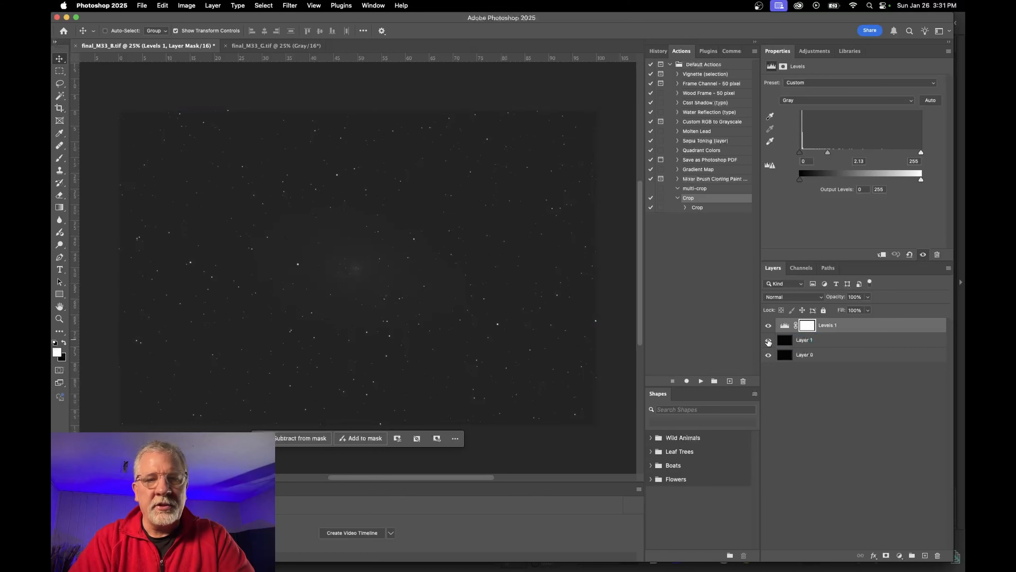
Toggle Layer 0's visibility, then close final_M33_B.tif without saving
left_click(768, 356)
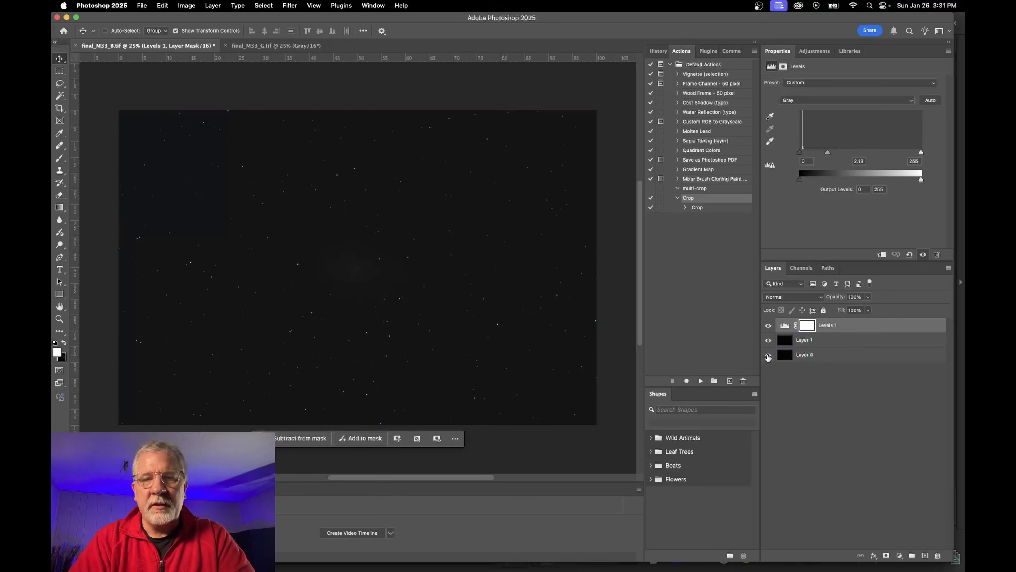
left_click(768, 356)
left_click(768, 355)
left_click(768, 355)
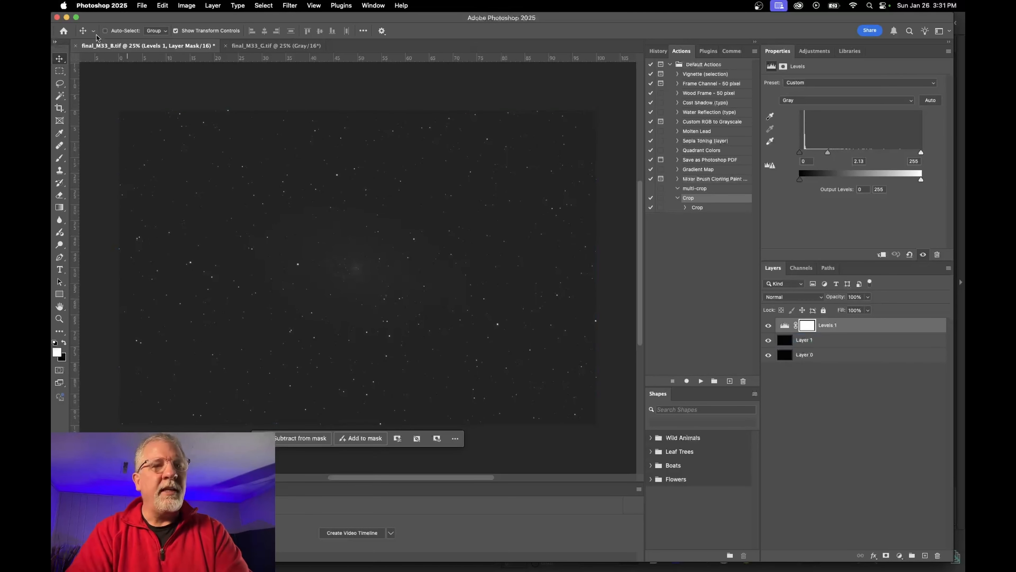
left_click(57, 17)
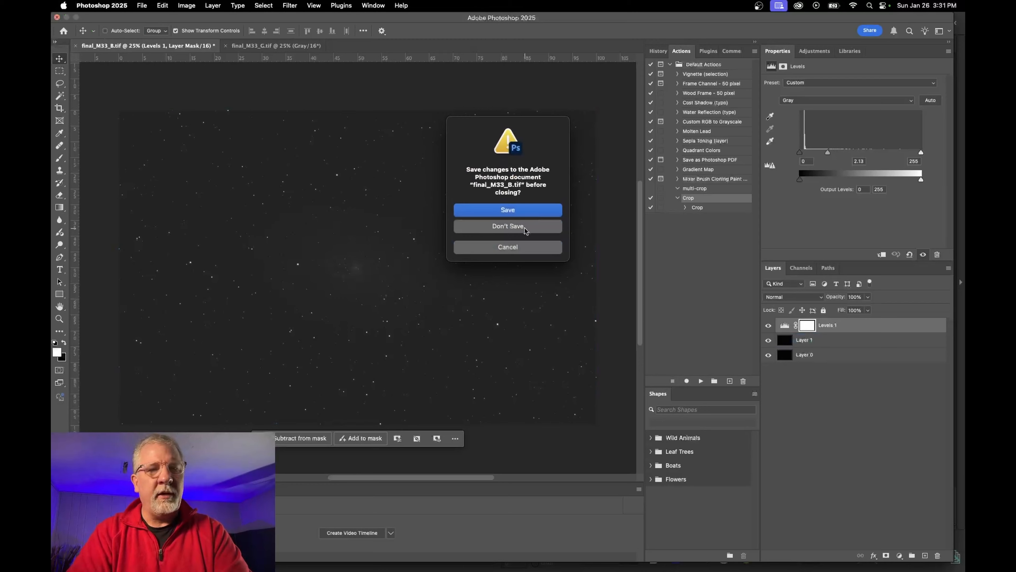
left_click(508, 226)
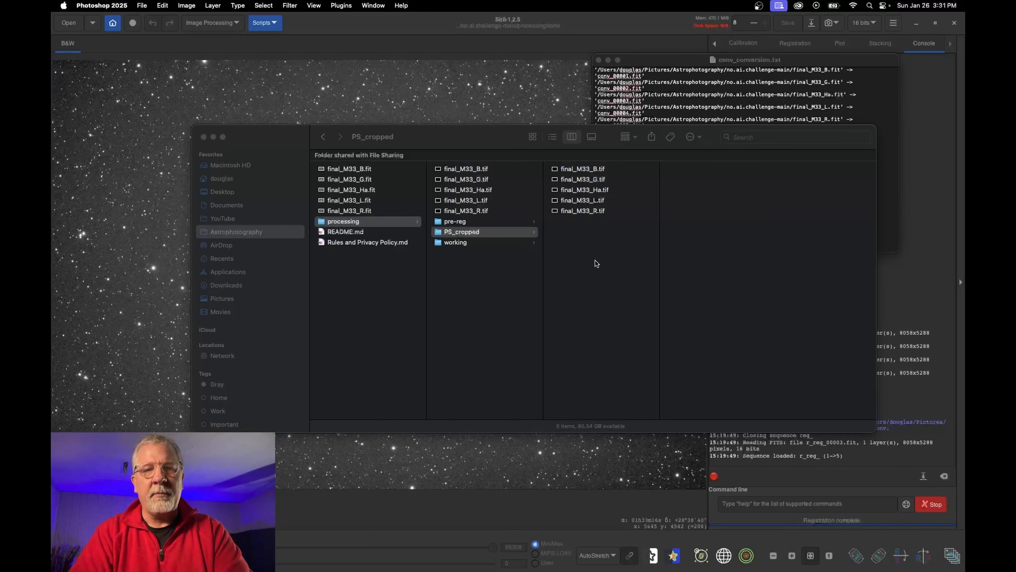
Move the PS_cropped folder to the Trash and preview final_M33_B.tif in Finder
right_click(467, 234)
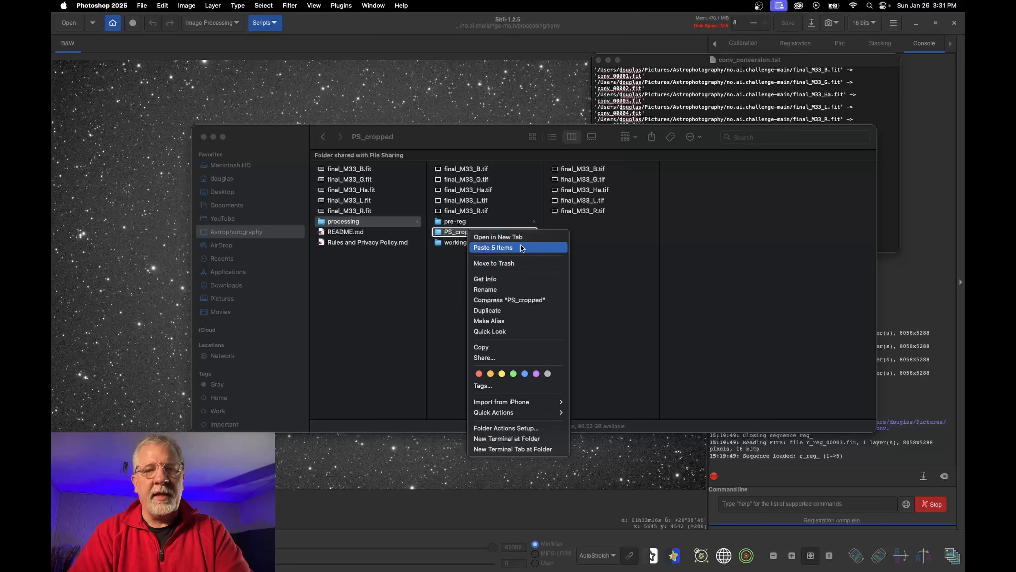
left_click(496, 263)
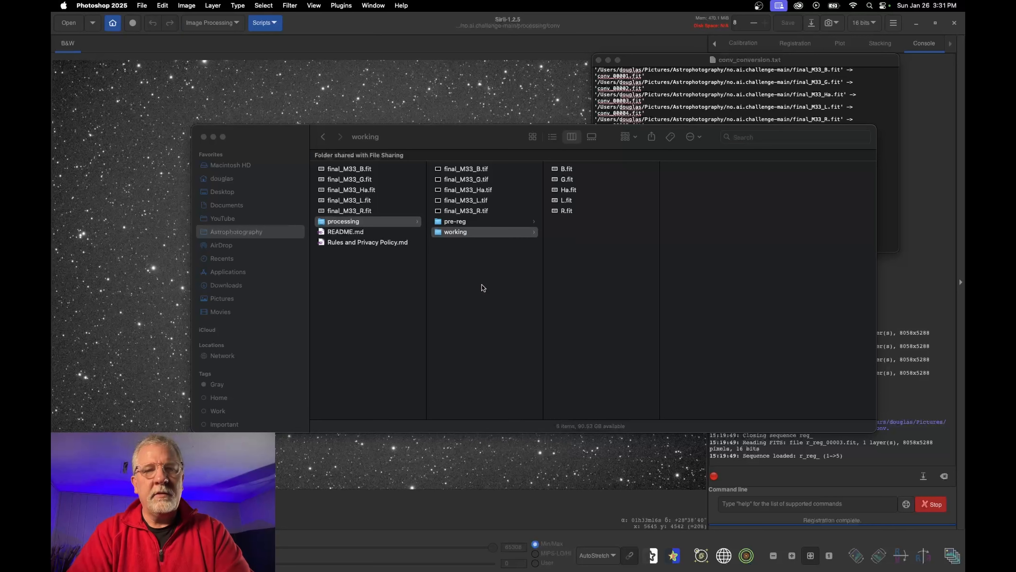
left_click(468, 170)
left_click(463, 169)
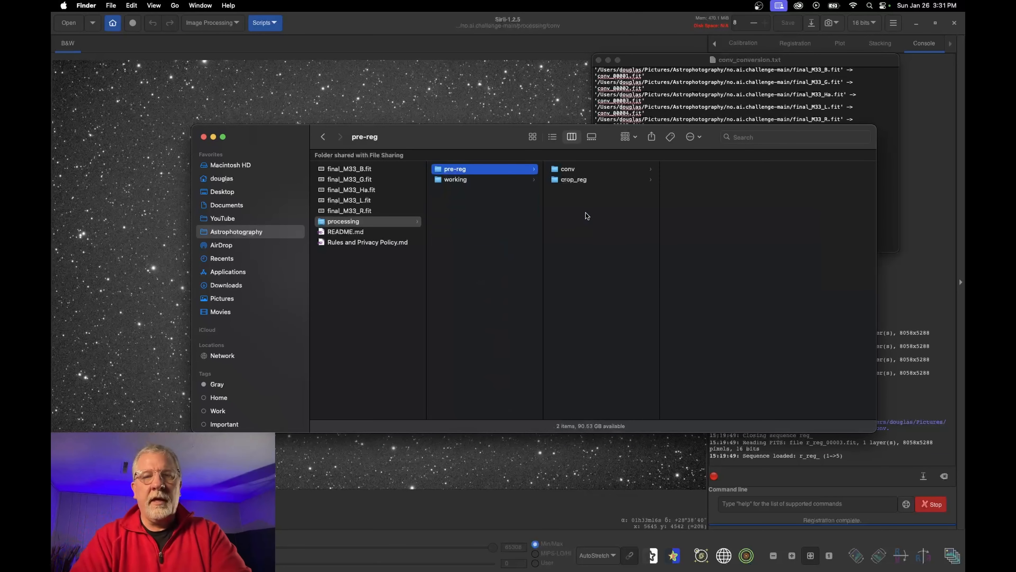
Trash the pre-reg folder, preview B.fit in the working folder, and return to Siril
right_click(450, 171)
left_click(477, 191)
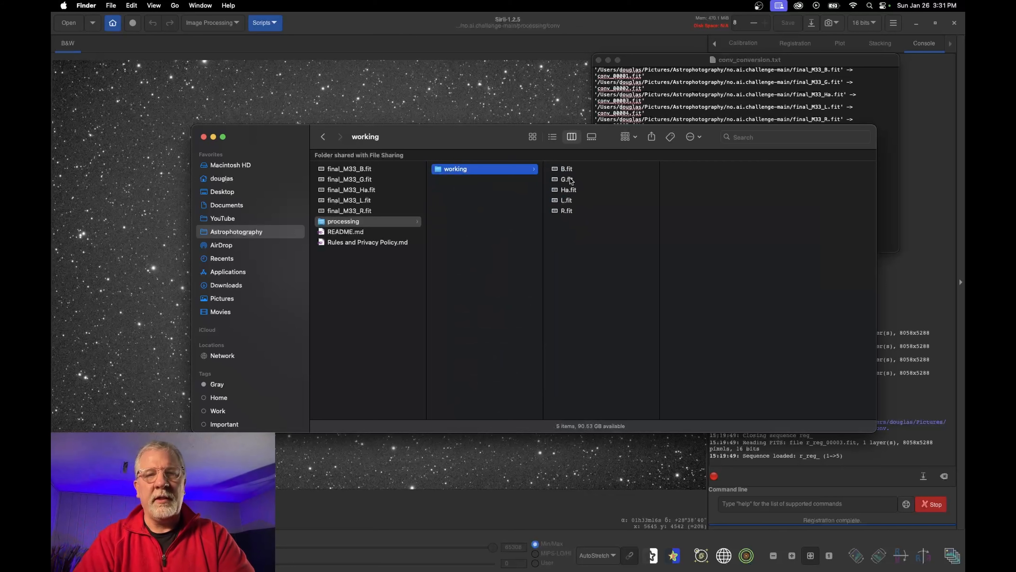
left_click(567, 170)
left_click(427, 47)
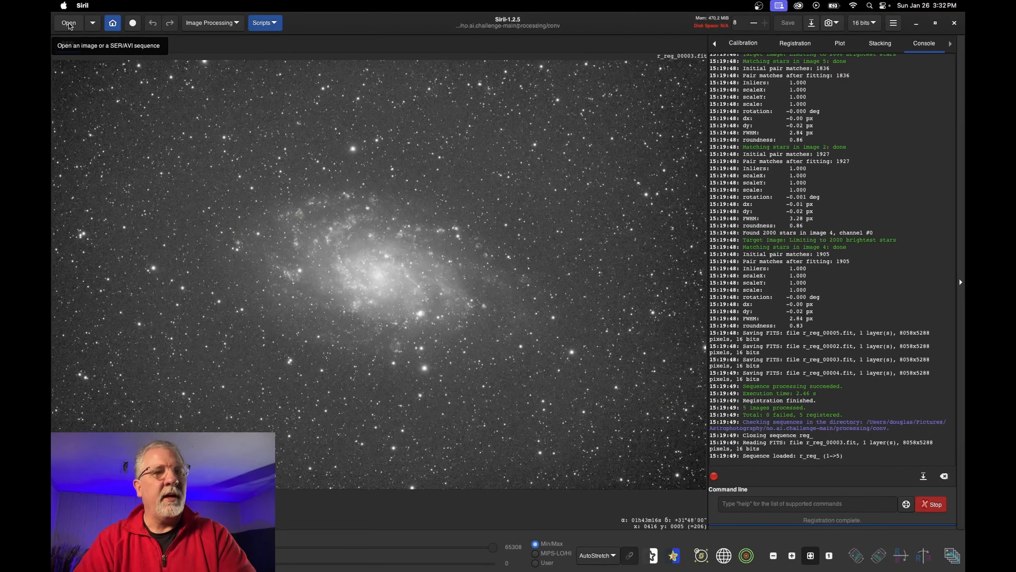
Set Siril's working directory to the processing/working folder
left_click(113, 24)
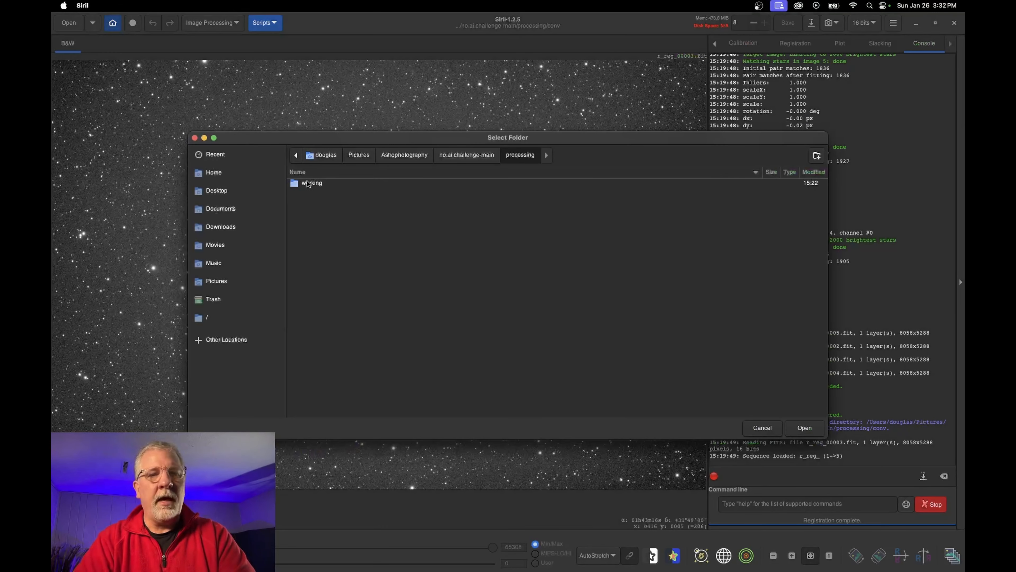
double_click(314, 186)
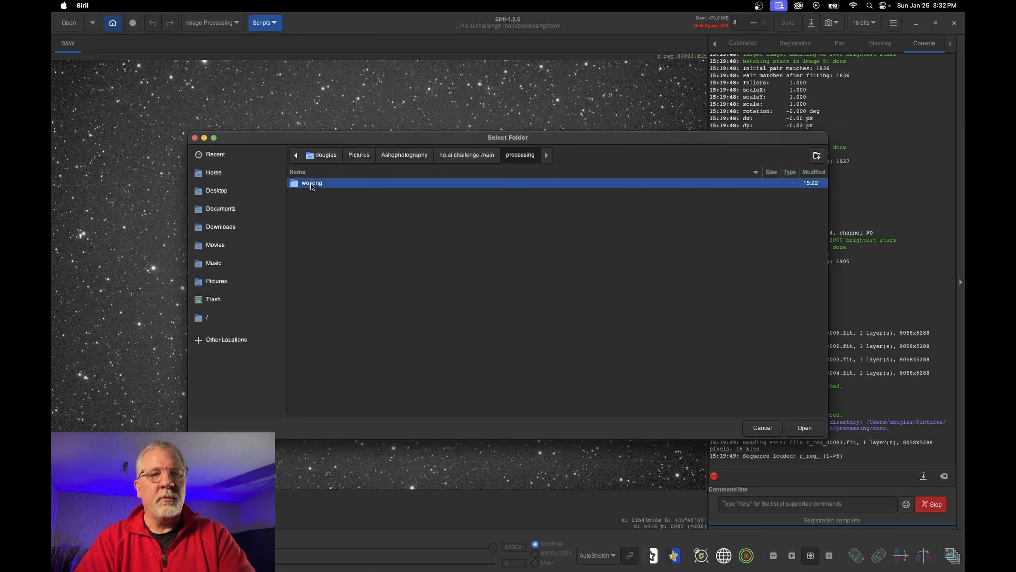
left_click(805, 428)
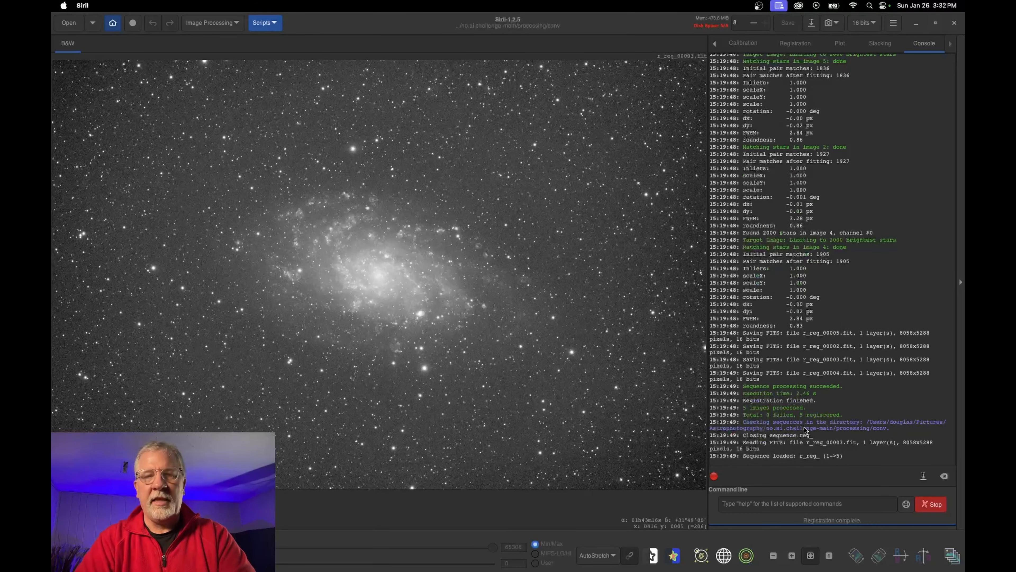
Load B.fit into the viewer and widen the image area beside the console
left_click(69, 23)
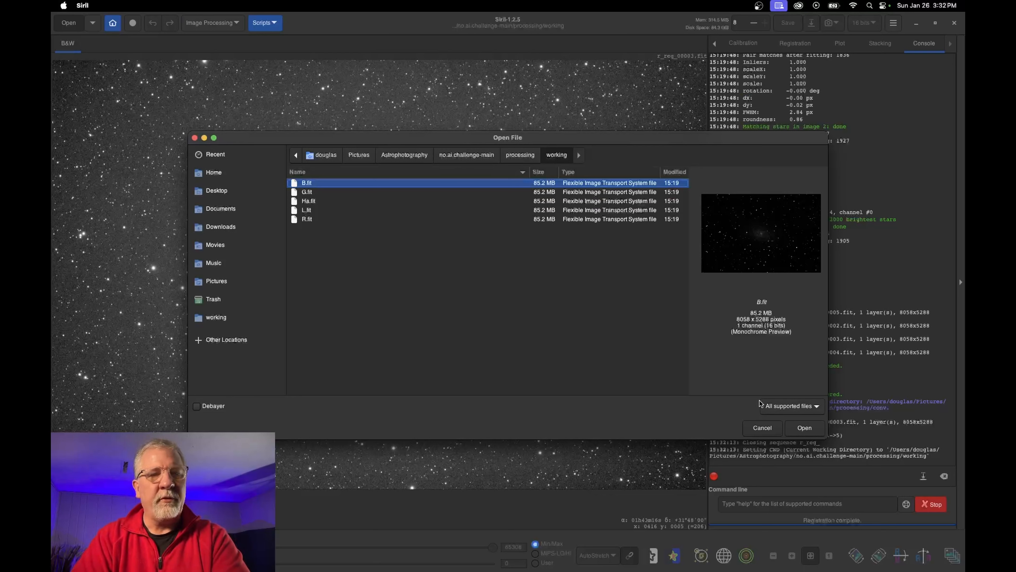
left_click(805, 428)
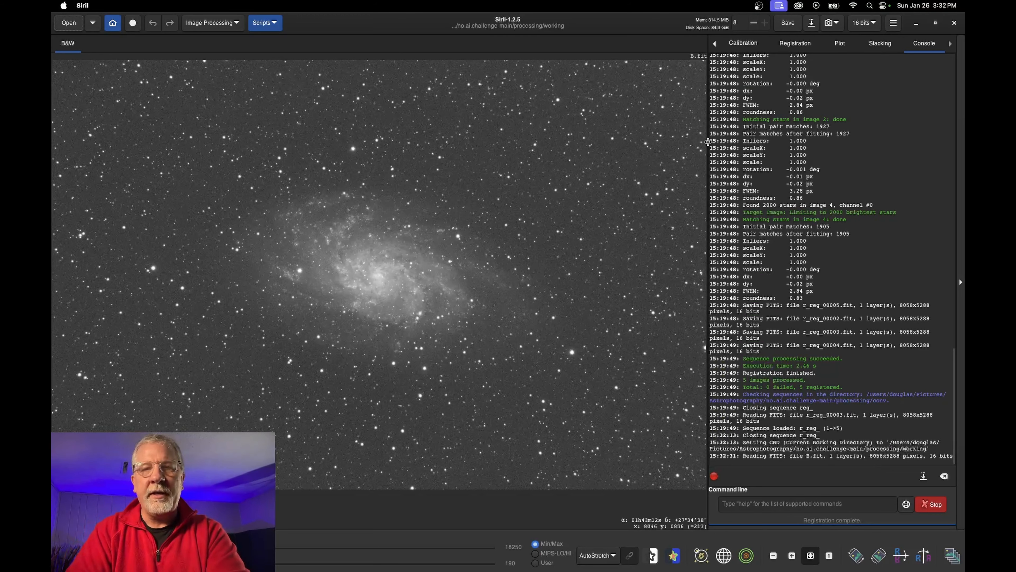
left_click_drag(708, 143, 741, 143)
left_click(212, 23)
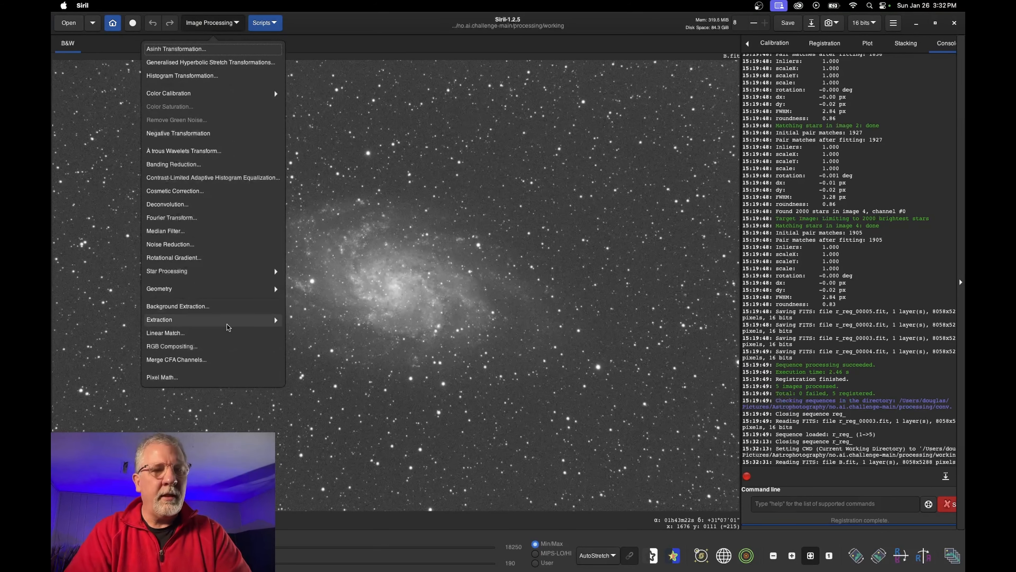
Generate dithered background samples on B.fit with RBF interpolation and 20 samples per line
left_click(198, 306)
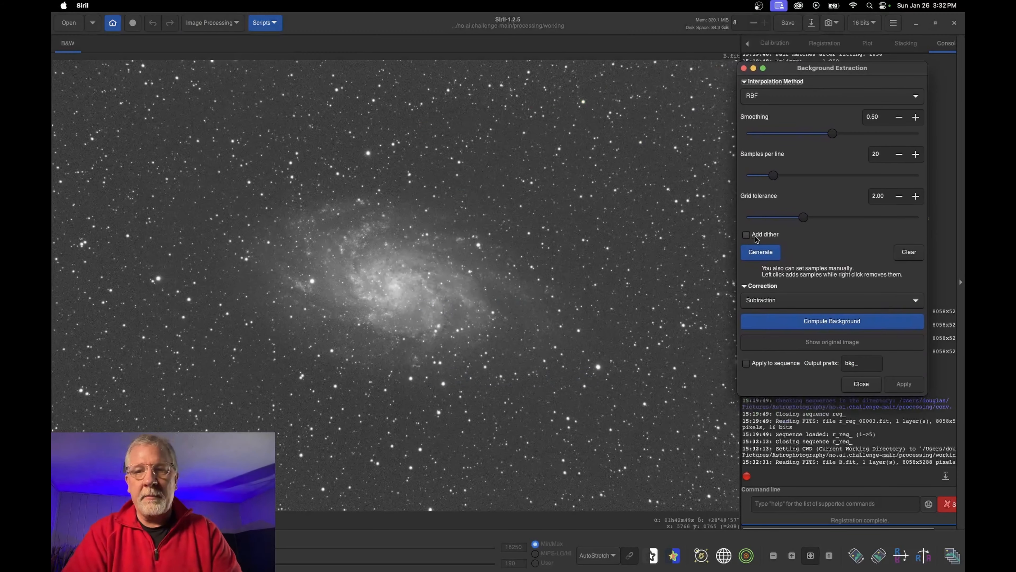
left_click(746, 235)
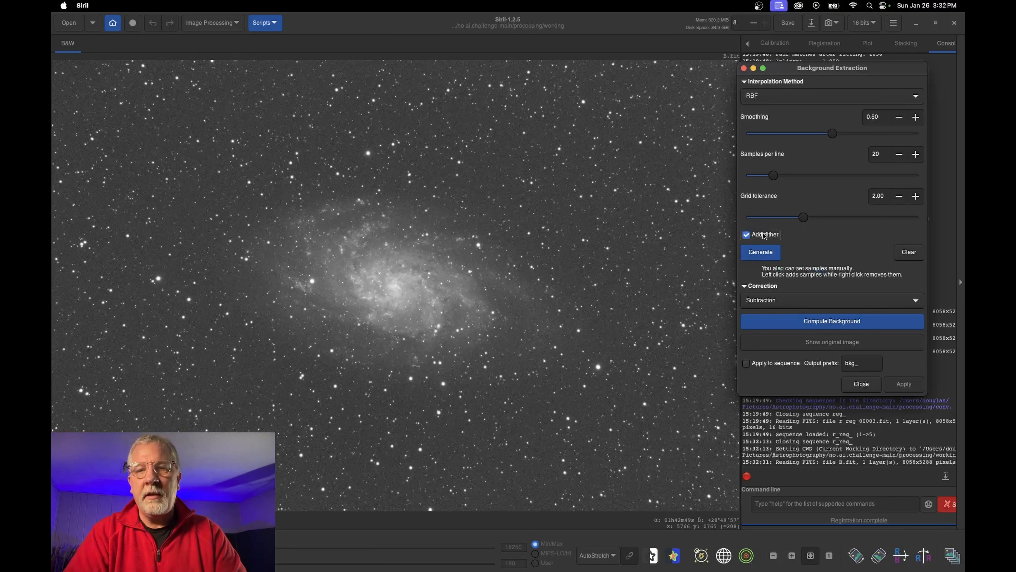
left_click(761, 254)
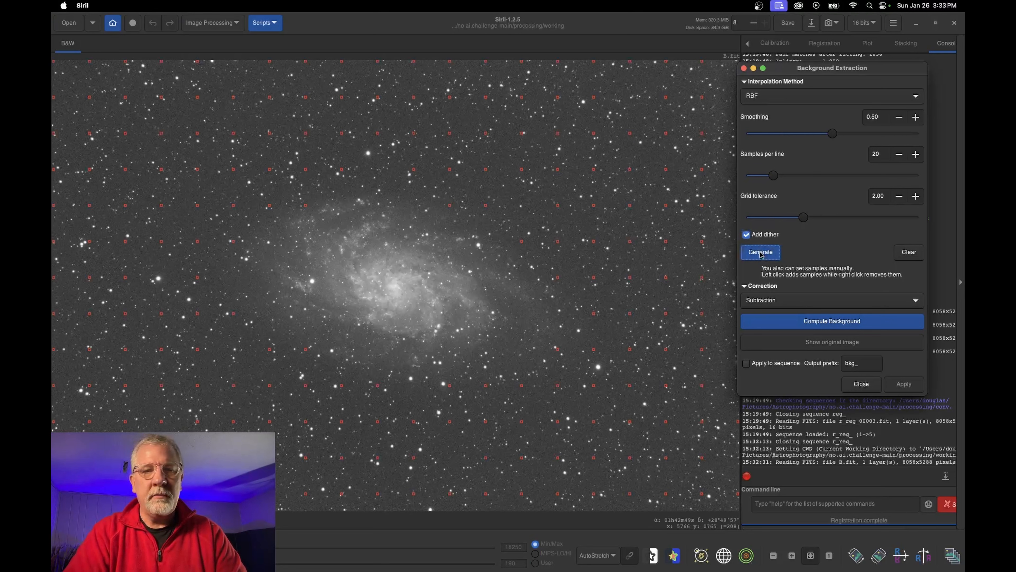
Remove two unwanted samples near the galaxy and add four samples in empty sky areas
right_click(306, 206)
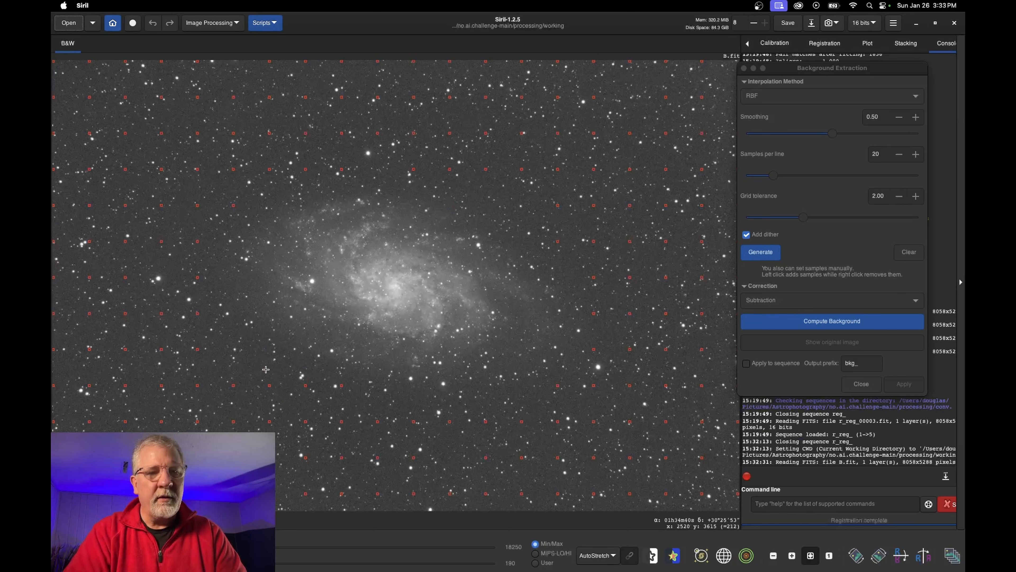
left_click(415, 400)
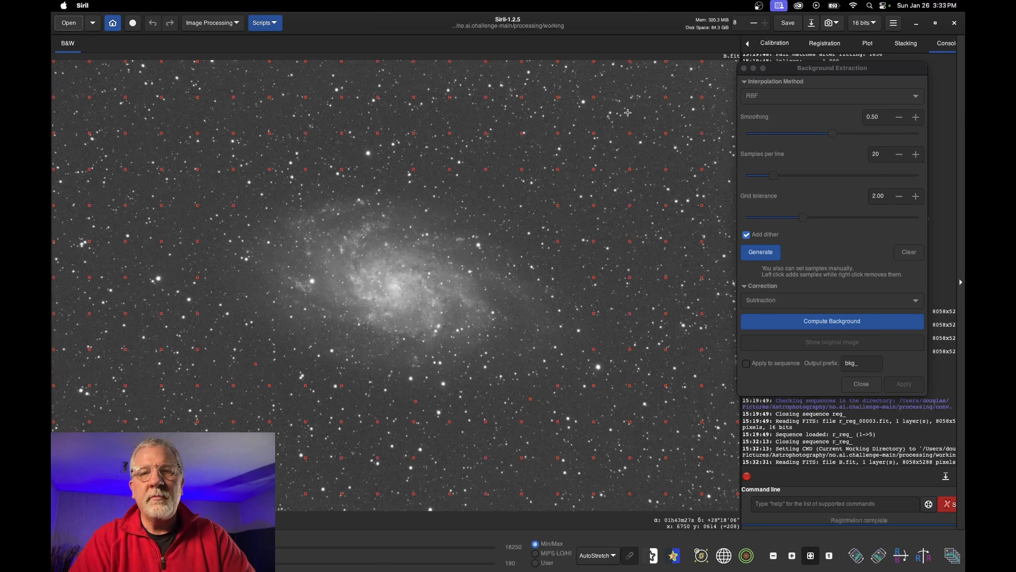
left_click(643, 109)
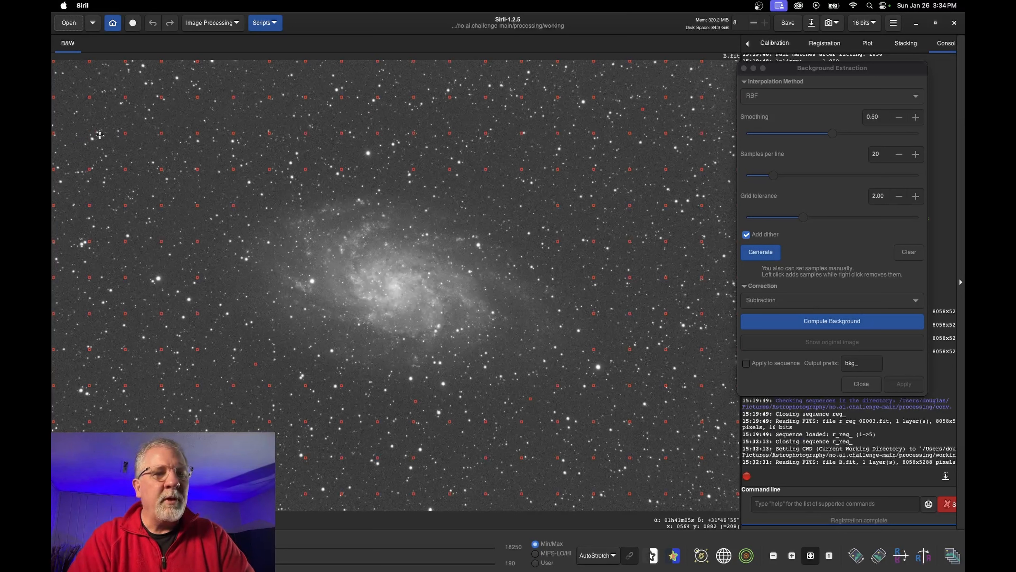
left_click(87, 129)
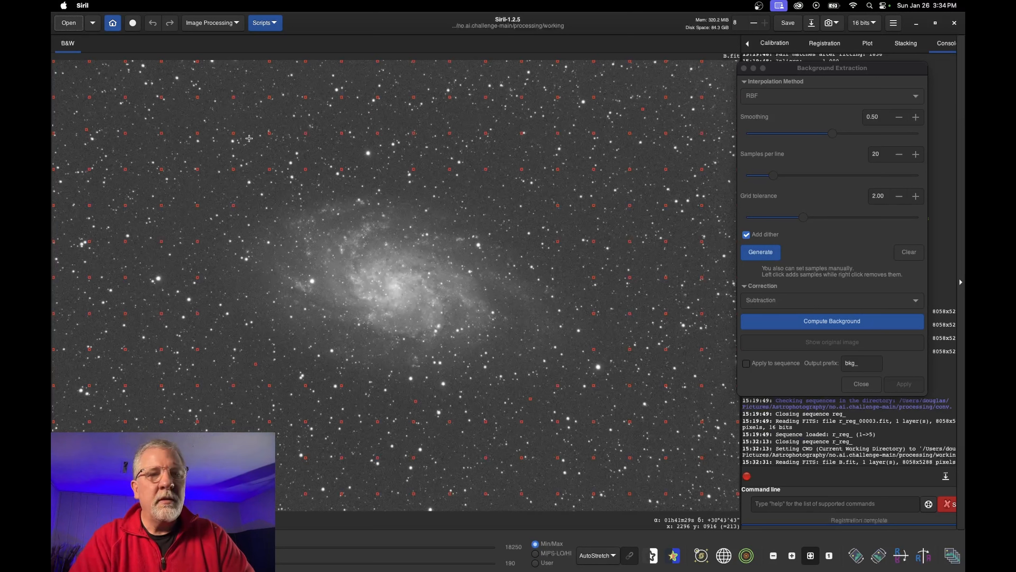
right_click(269, 133)
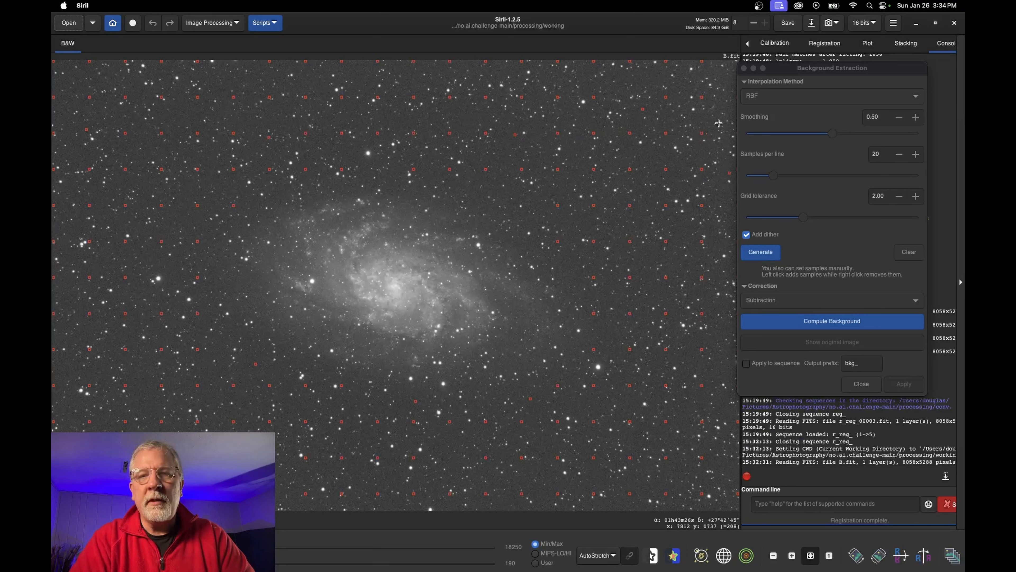
left_click(730, 113)
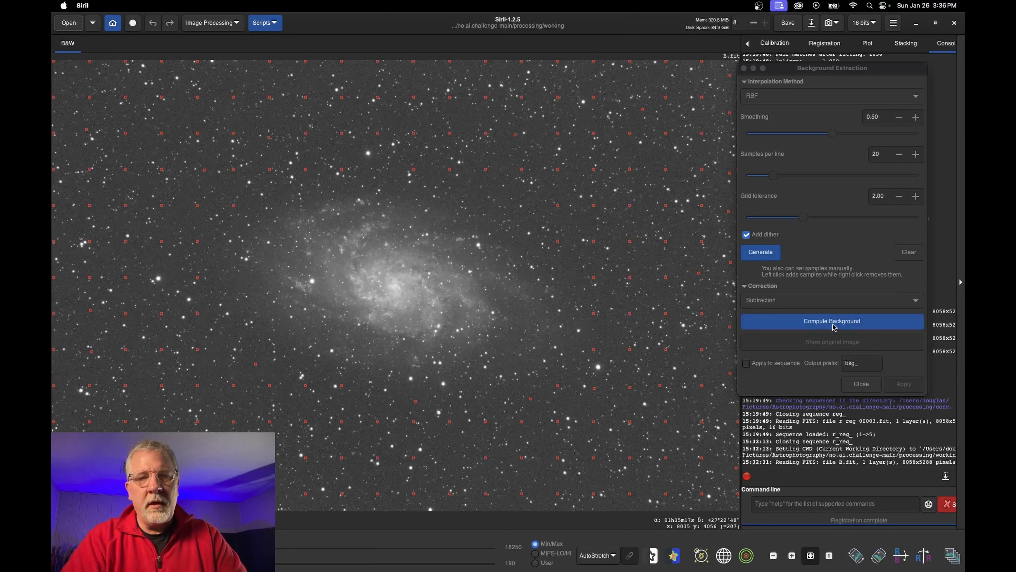
Keep Subtraction as the correction method, compute the background model, and apply it
left_click(796, 300)
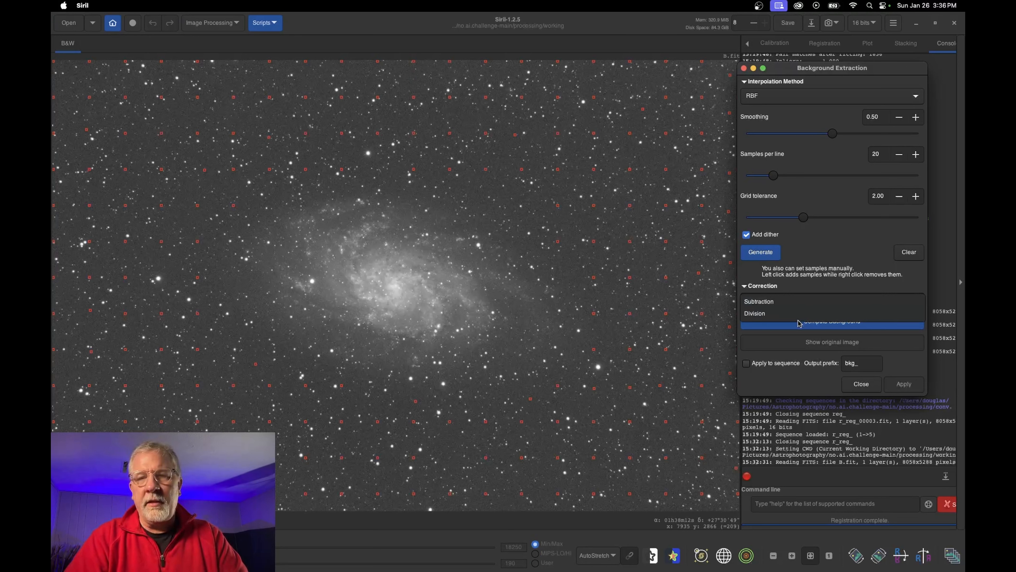
left_click(831, 242)
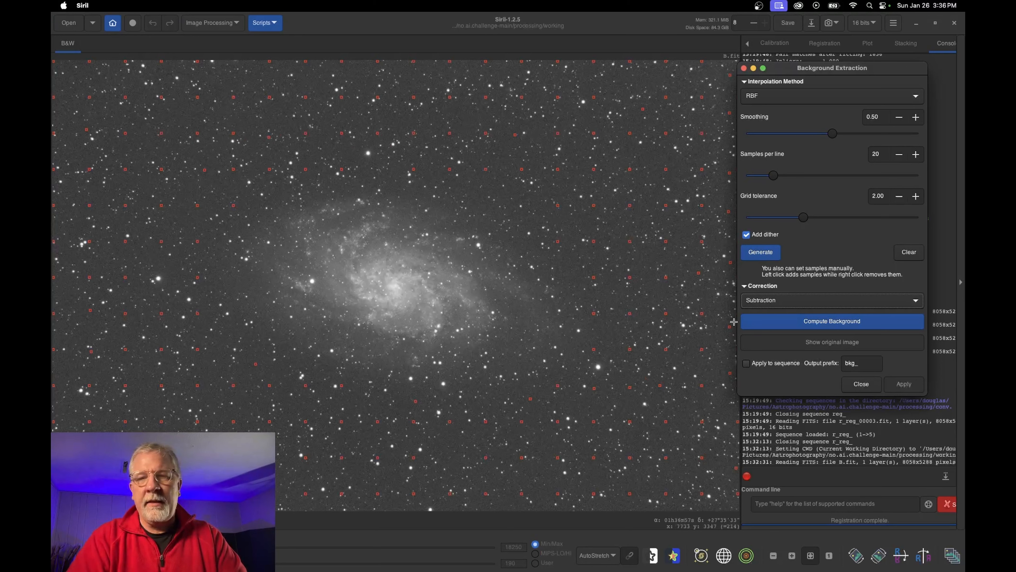
left_click(788, 301)
left_click(789, 301)
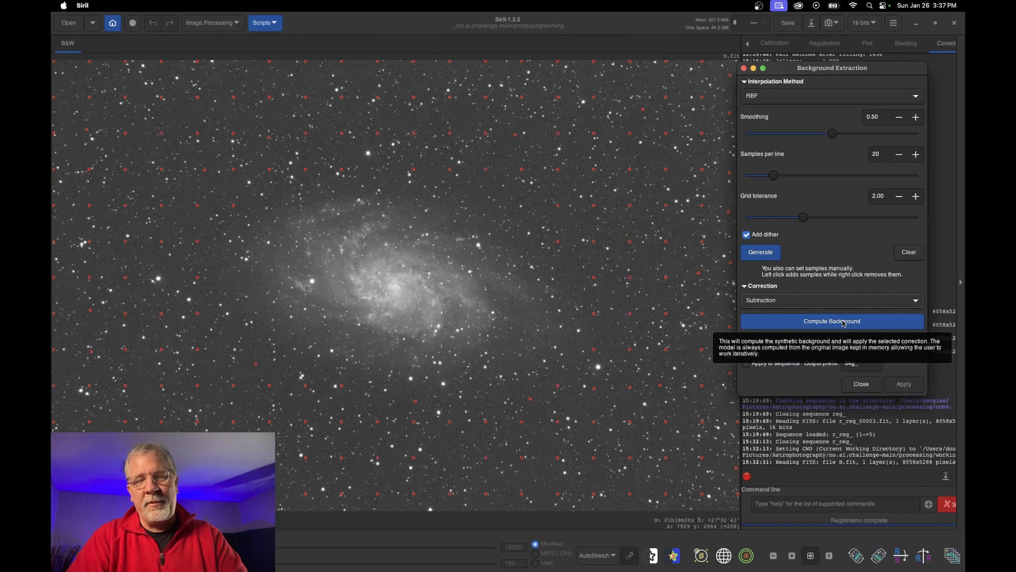
left_click(834, 325)
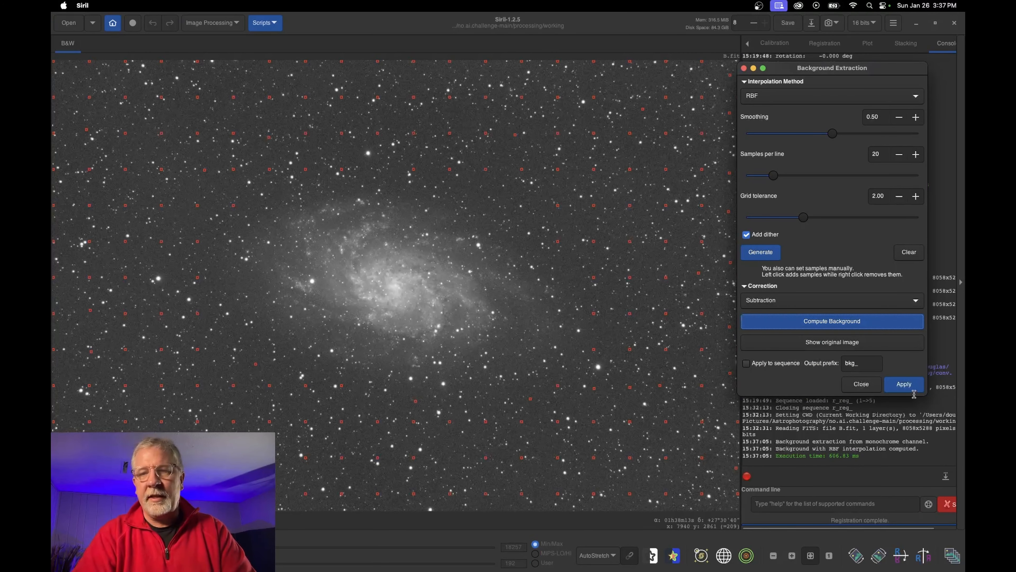
left_click(908, 386)
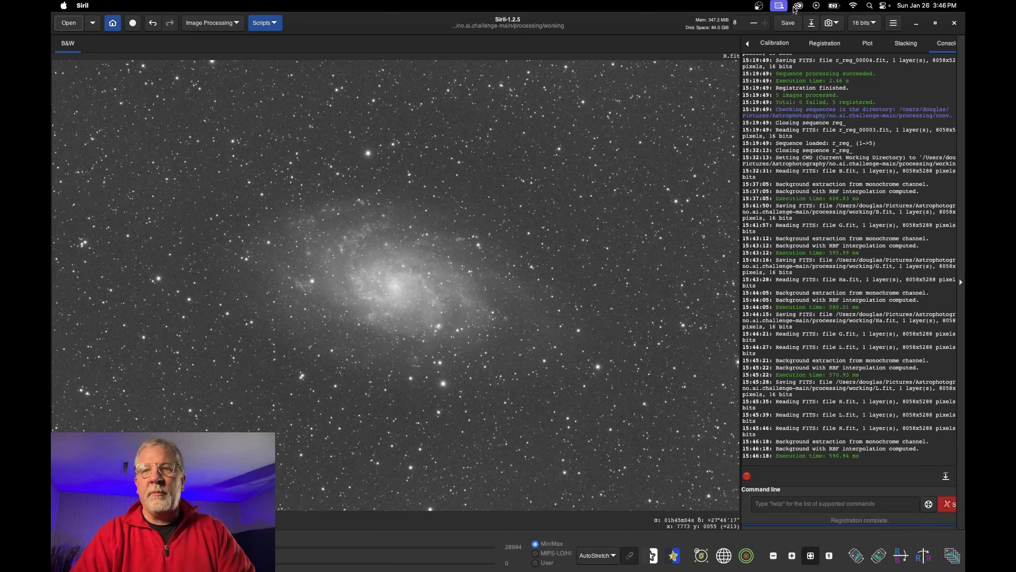
Save the background-corrected R.fit
left_click(788, 23)
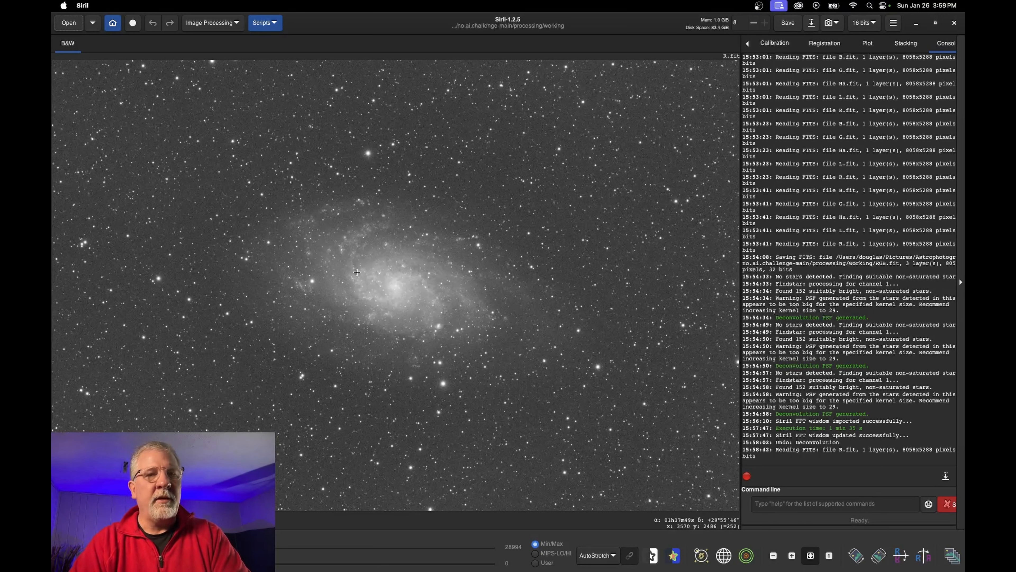
In Pixel Math, enable a single RGB/K expression and insert the Ha-Q*(R-med(R)) preset
left_click(216, 23)
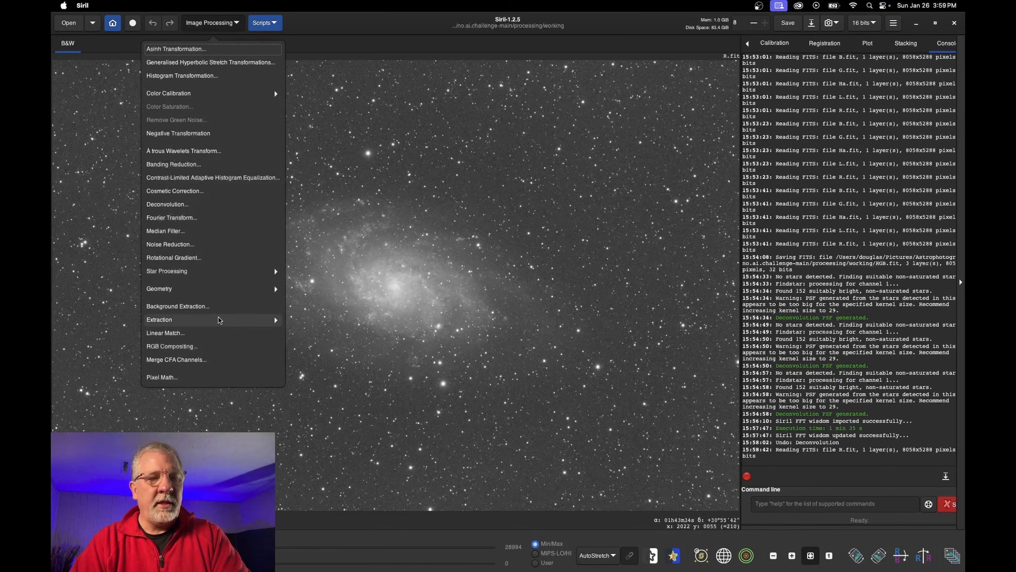
left_click(168, 377)
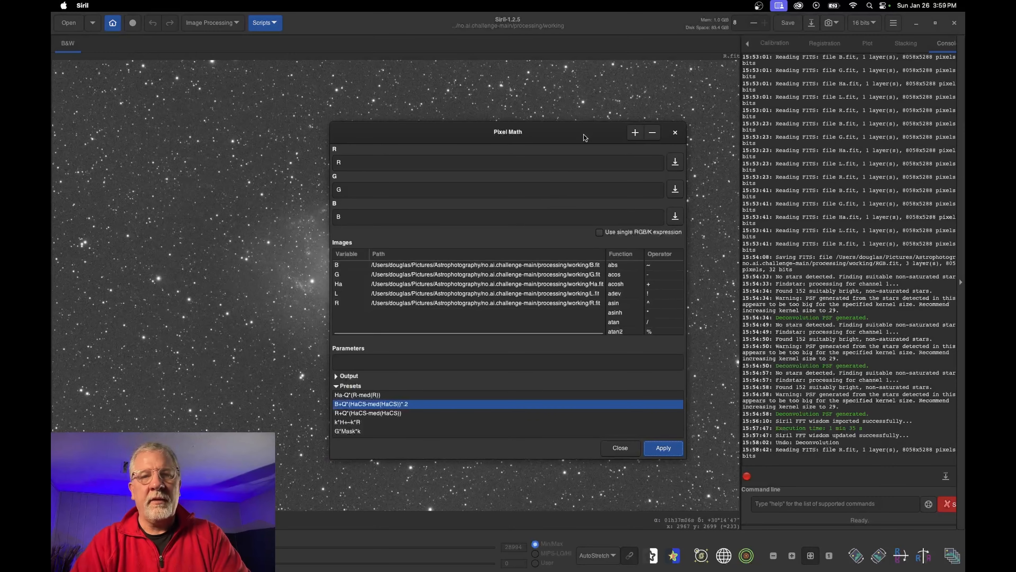
left_click_drag(583, 138, 757, 78)
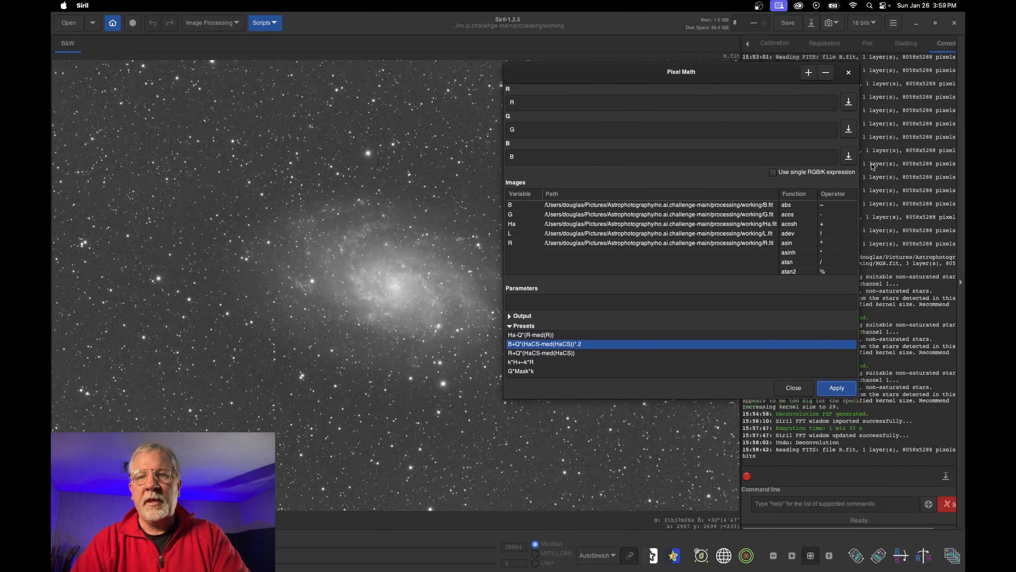
left_click(773, 173)
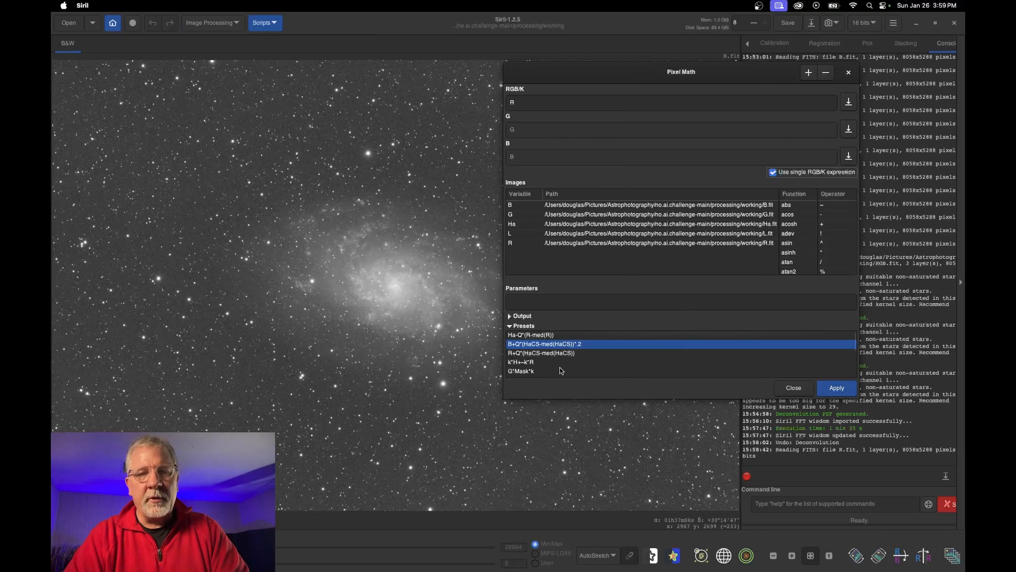
left_click(545, 336)
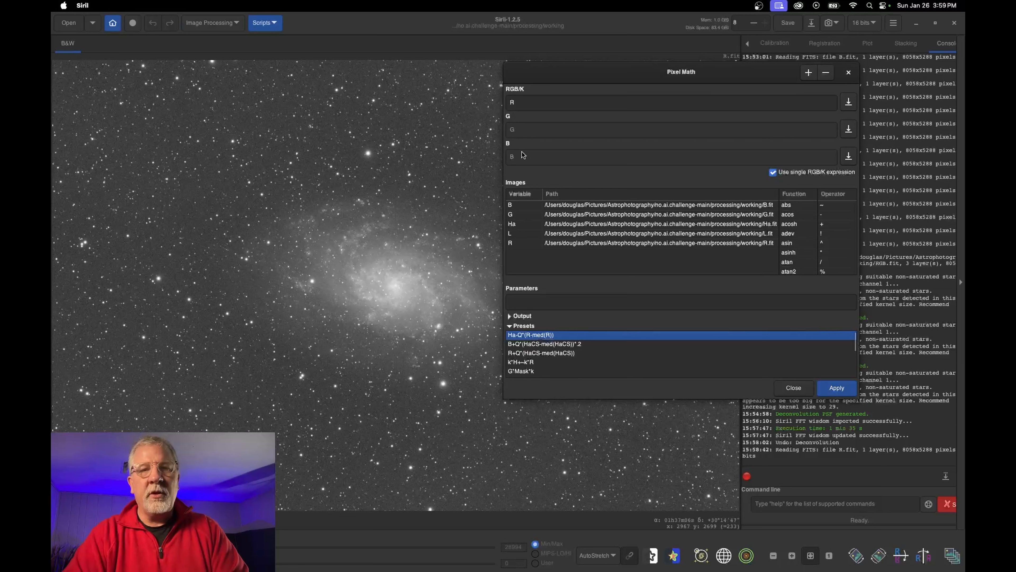
double_click(543, 337)
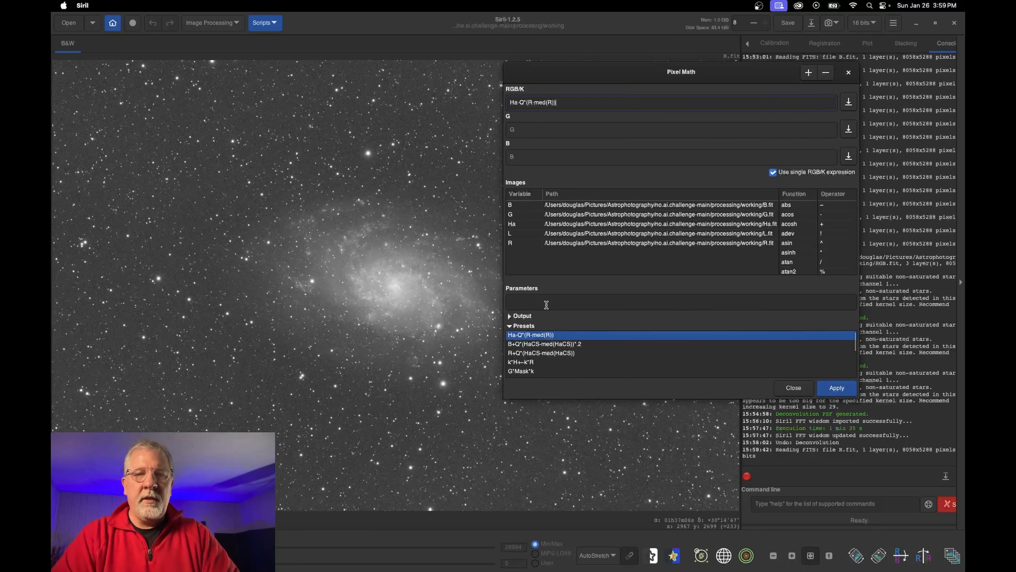
mouse_move(547, 305)
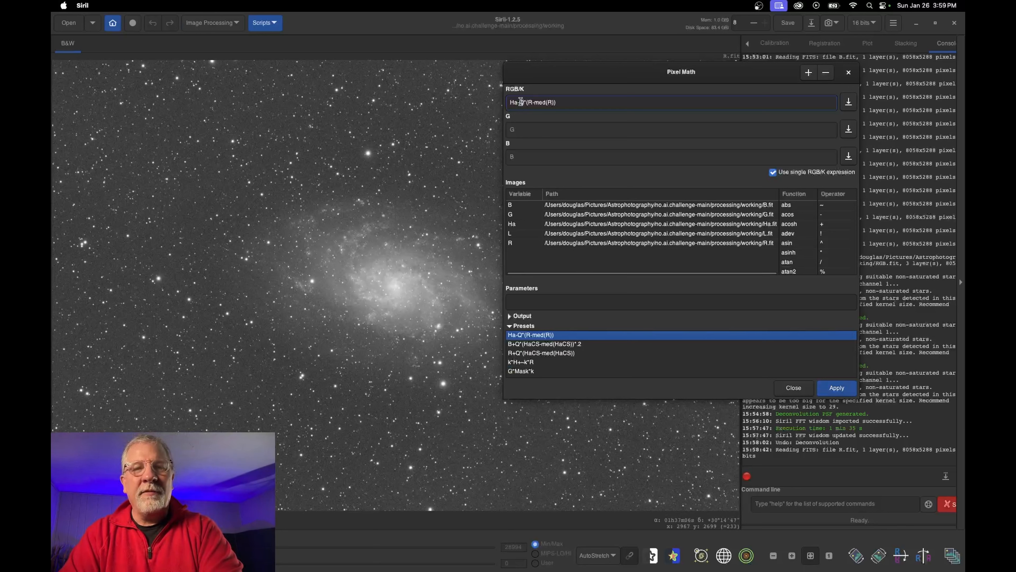
Define the Q parameter as .2 and apply the Pixel Math expression
left_click_drag(520, 102, 524, 107)
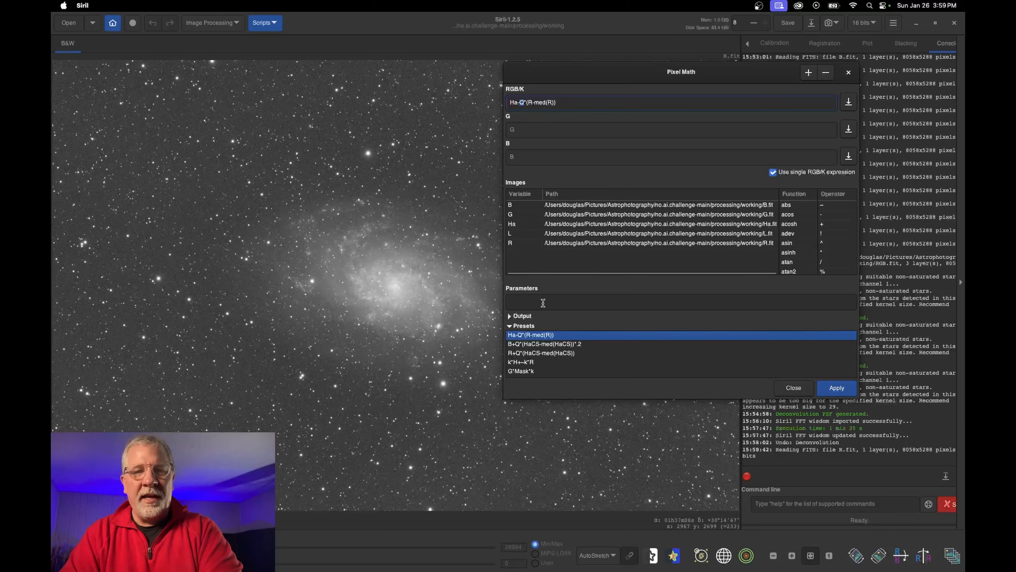
type("Q=.2")
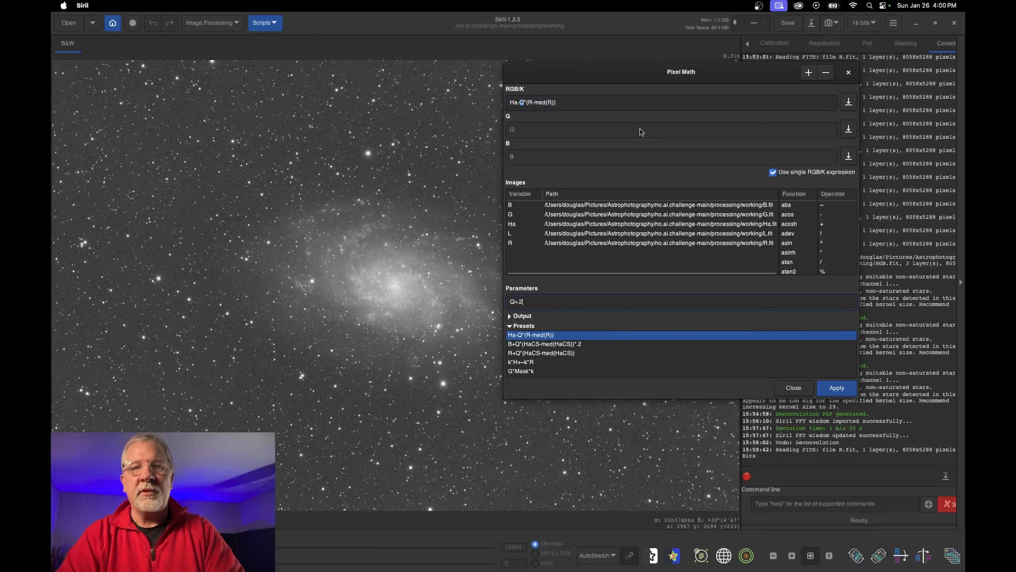
left_click_drag(635, 75, 722, 51)
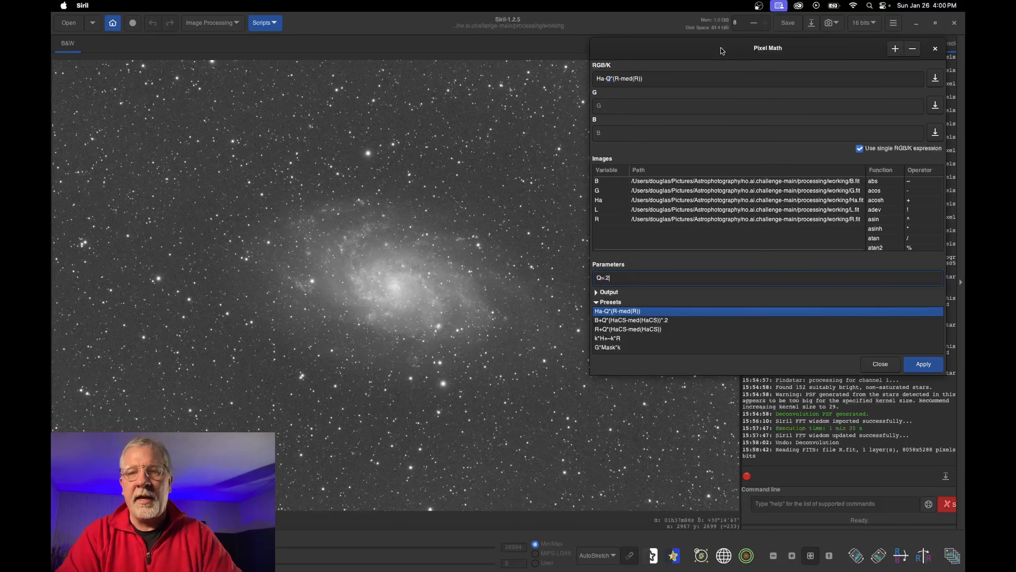
left_click(924, 366)
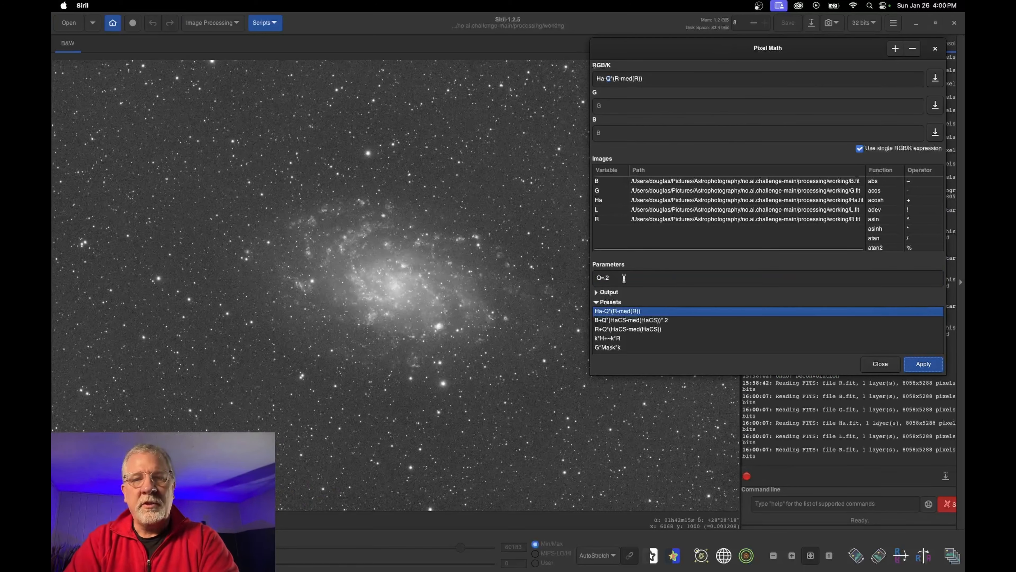
Try Q=.5 and Q=.8, zooming in on the galaxy to compare results
left_click(620, 280)
key("BackSpace")
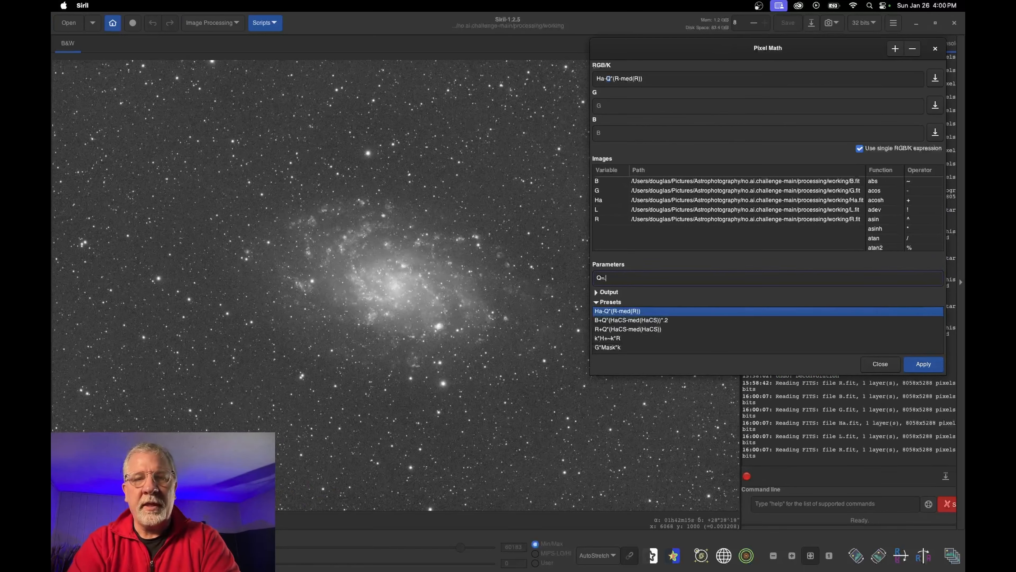
type("5")
left_click(930, 365)
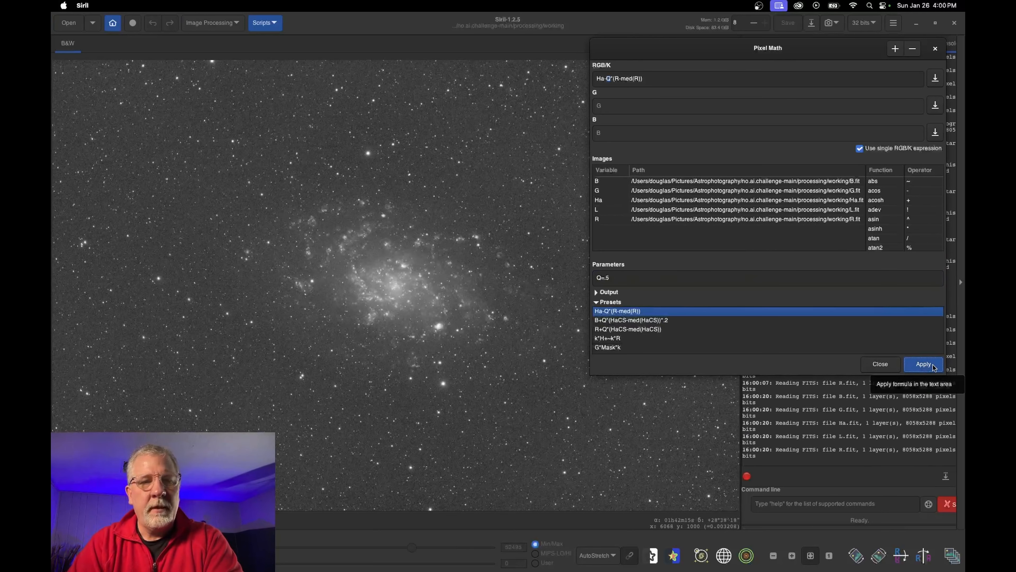
left_click(792, 558)
left_click(792, 558)
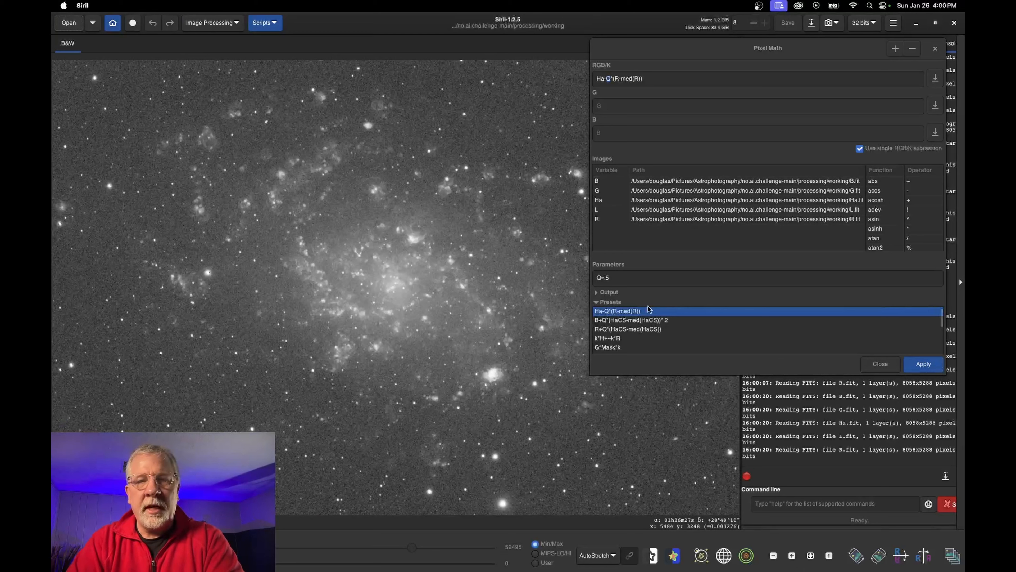
left_click(620, 275)
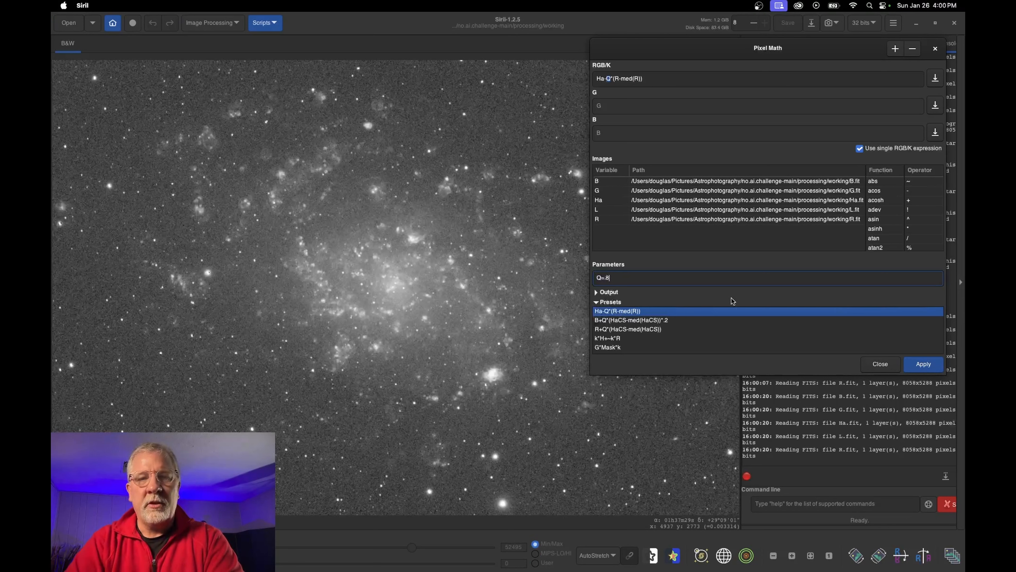
left_click(922, 364)
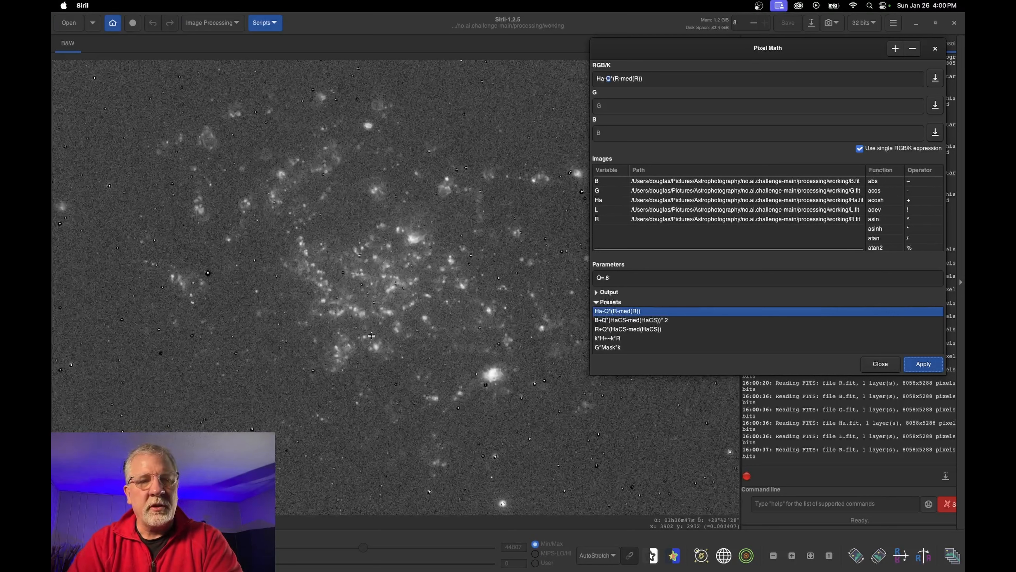
Settle on Q=.75, reapply, and fit the whole image in the view
left_click(622, 281)
key("BackSpace")
key("BackSpace")
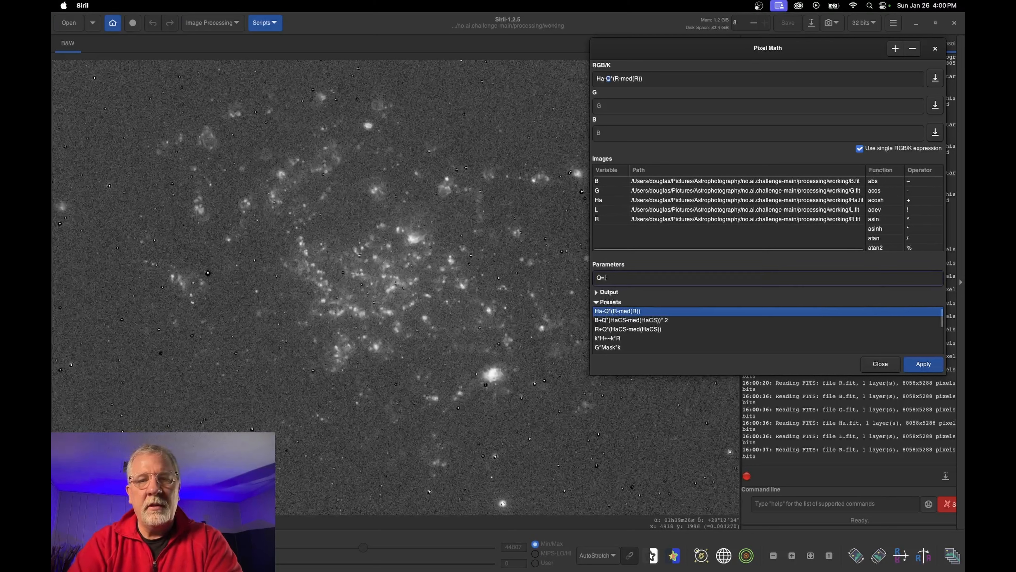
type(".75")
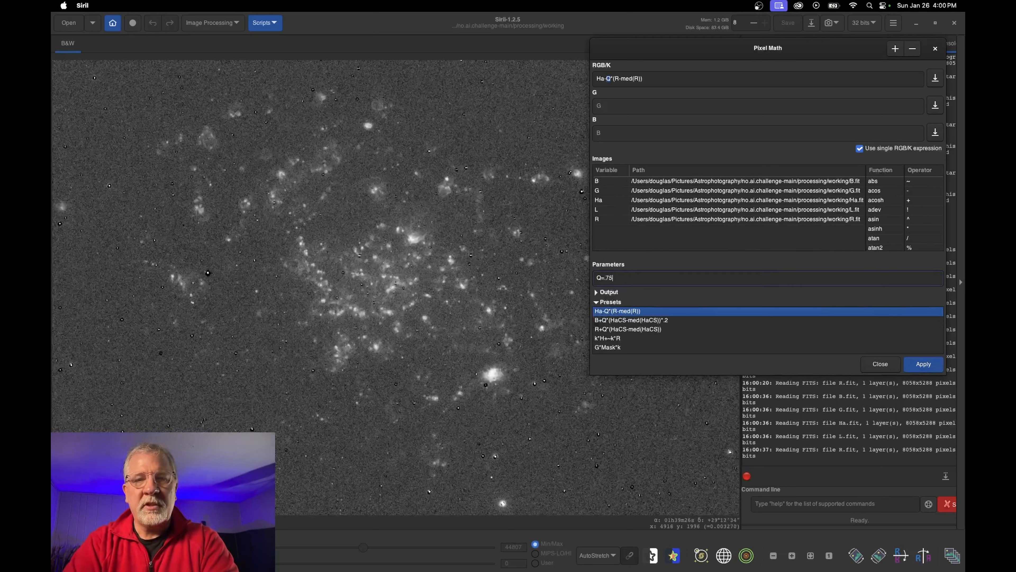
left_click(924, 364)
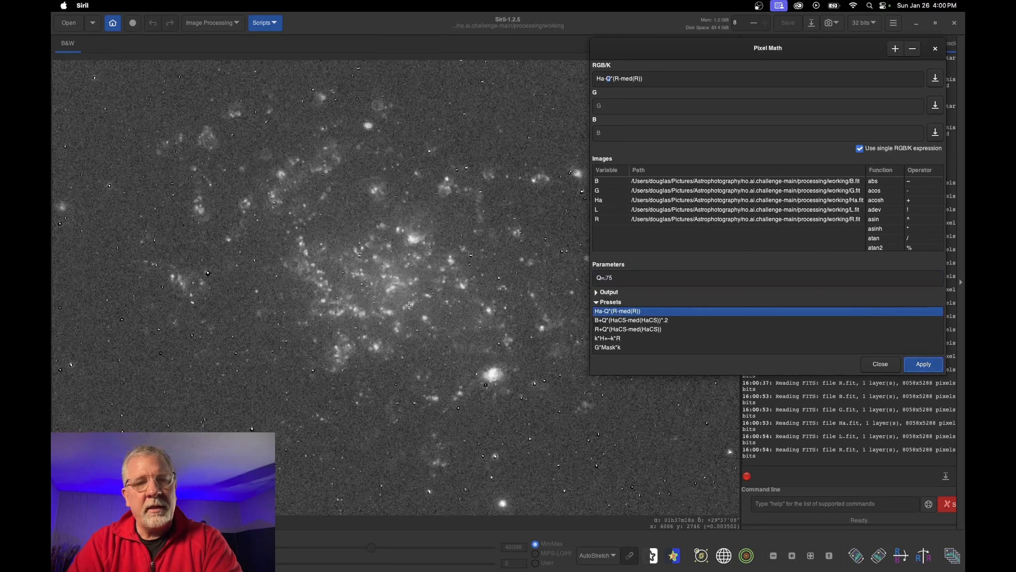
left_click(810, 558)
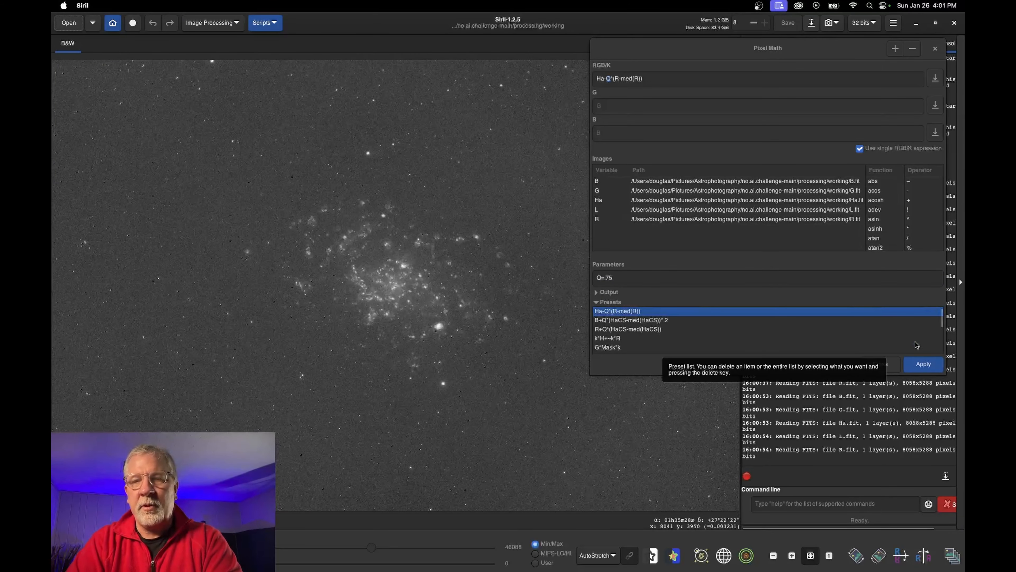
Reapply with Q=.75 and save the result as HaCS.fit, accepting the non-linear warning
left_click(924, 364)
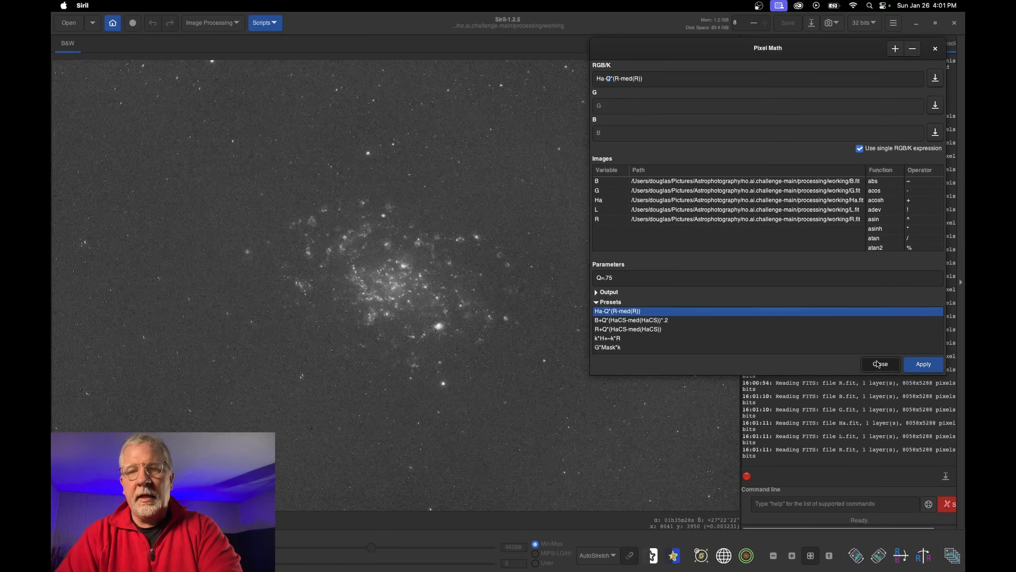
left_click(881, 364)
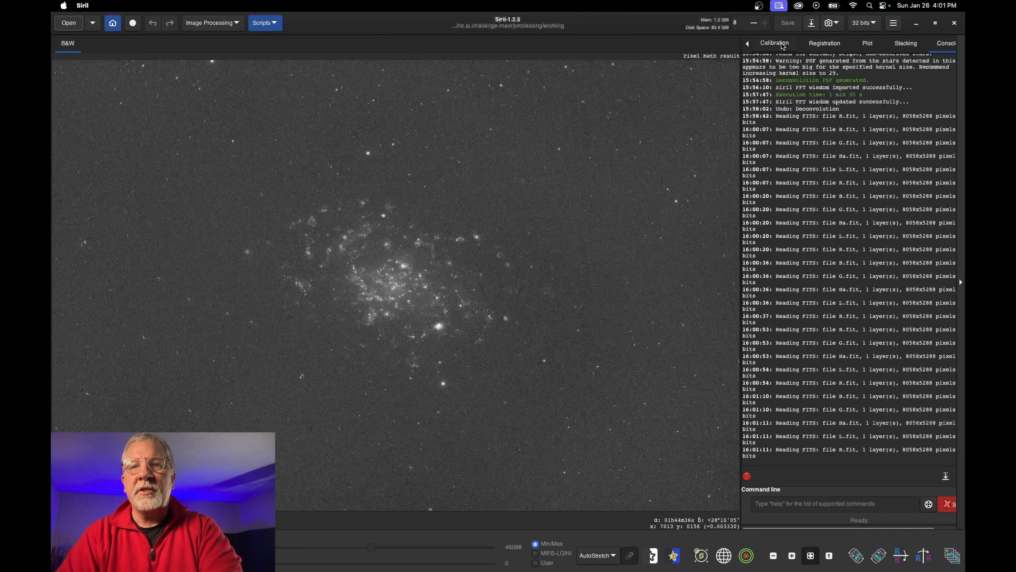
left_click(812, 23)
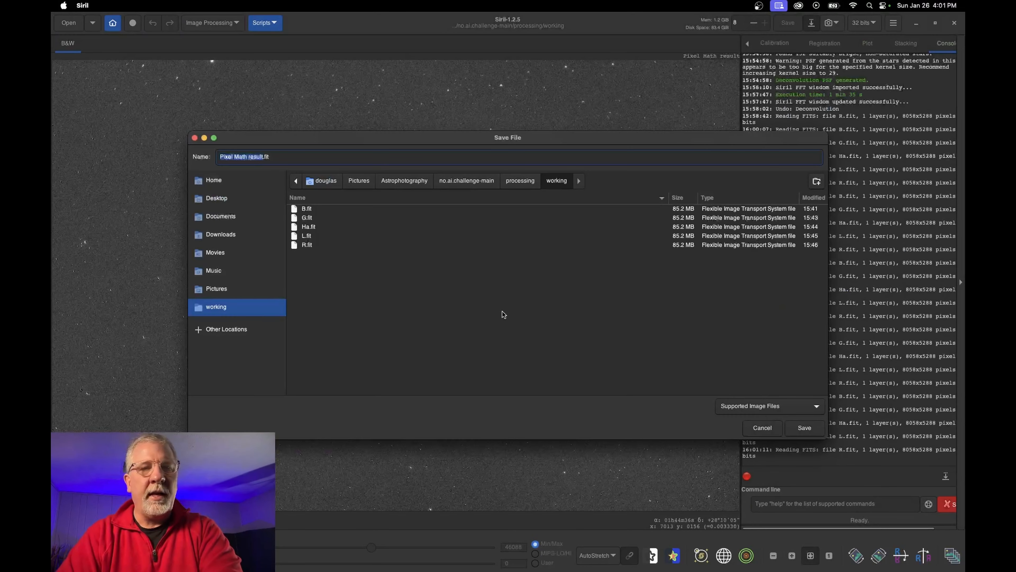
type("HaCS")
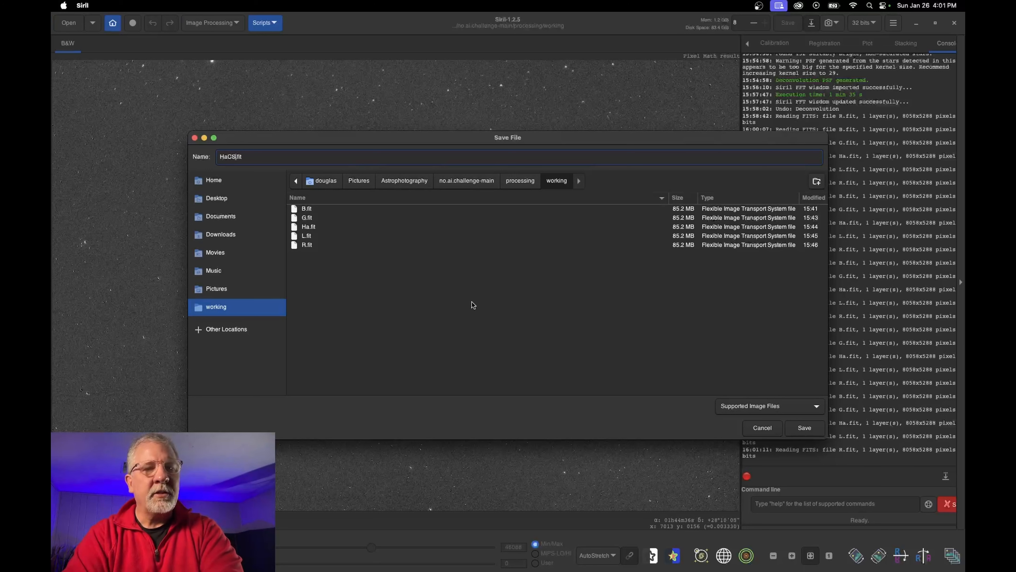
left_click(804, 427)
left_click(632, 355)
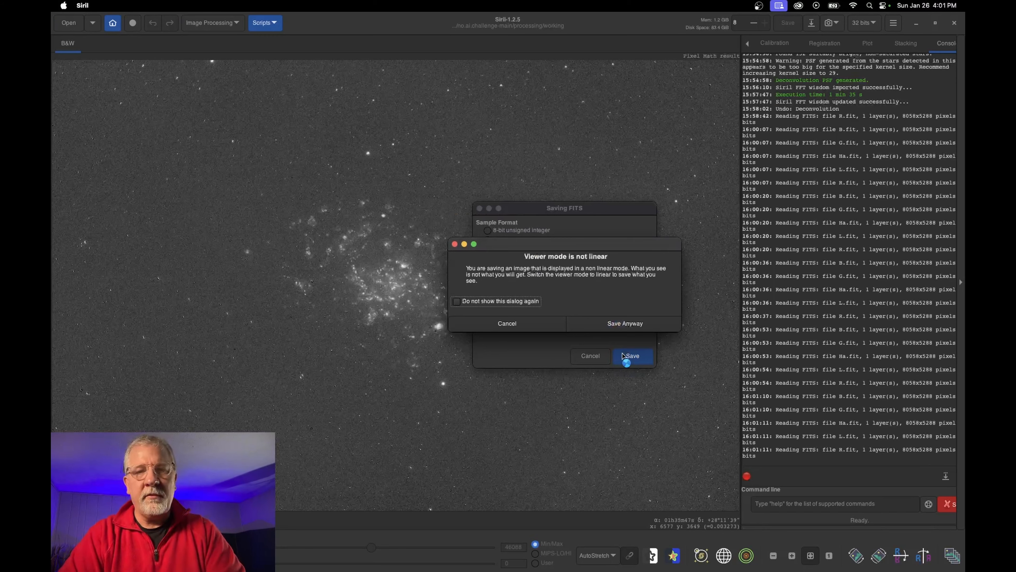
left_click(629, 321)
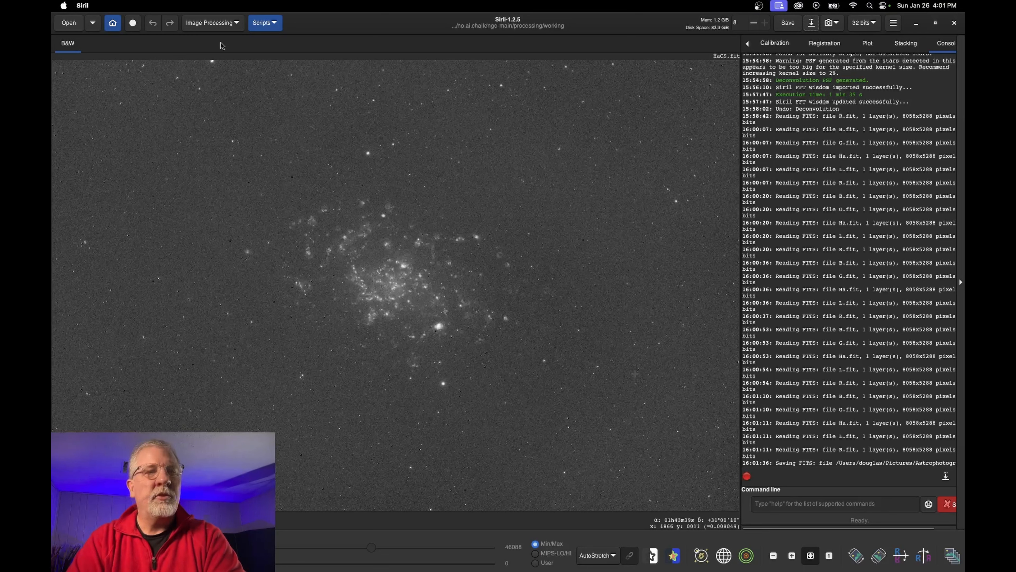
left_click(213, 24)
Switch Pixel Math to separate channel expressions and set red to R+Q*(HaCS-med(HaCS))
left_click(161, 376)
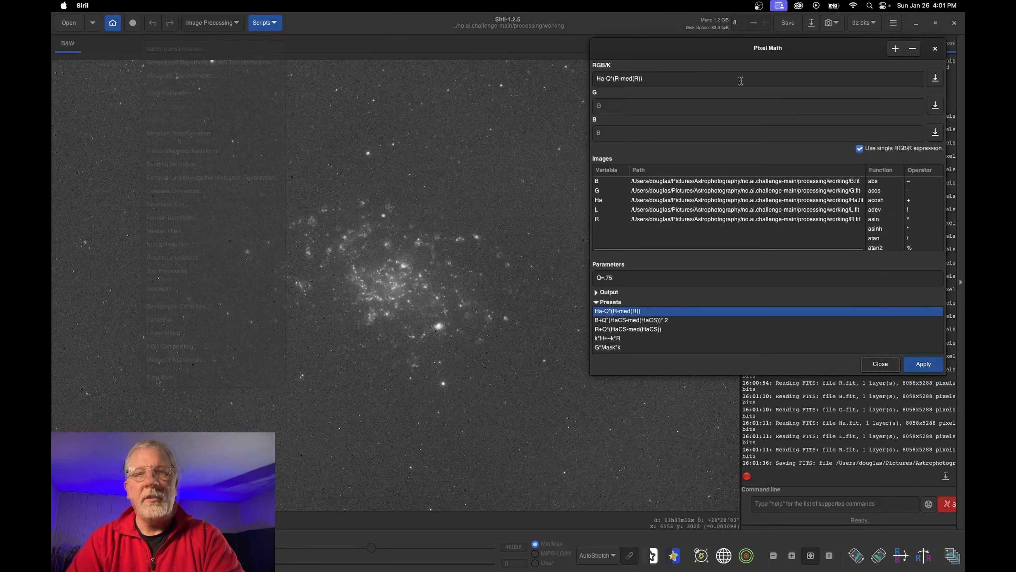
left_click(859, 148)
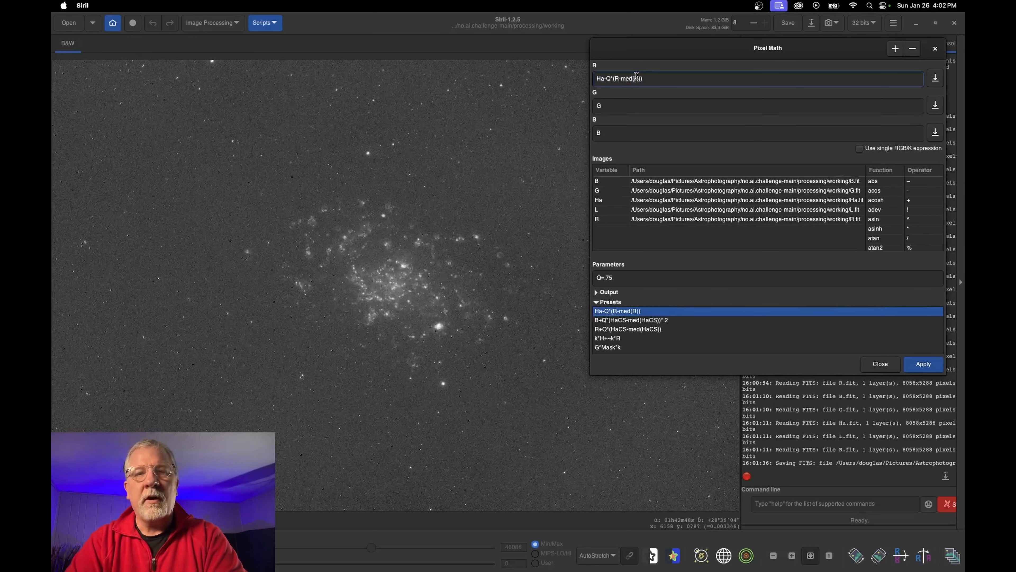
triple_click(638, 78)
key("BackSpace")
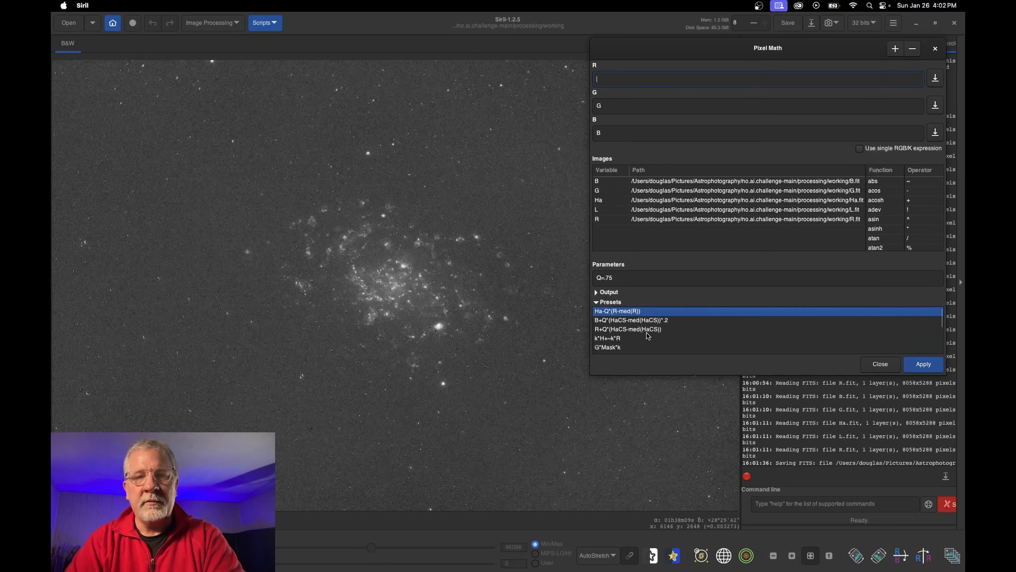
double_click(628, 329)
Set blue to B+Q*(HaCS-med(HaCS))*.2 and apply, which returns a syntax error
left_click(613, 108)
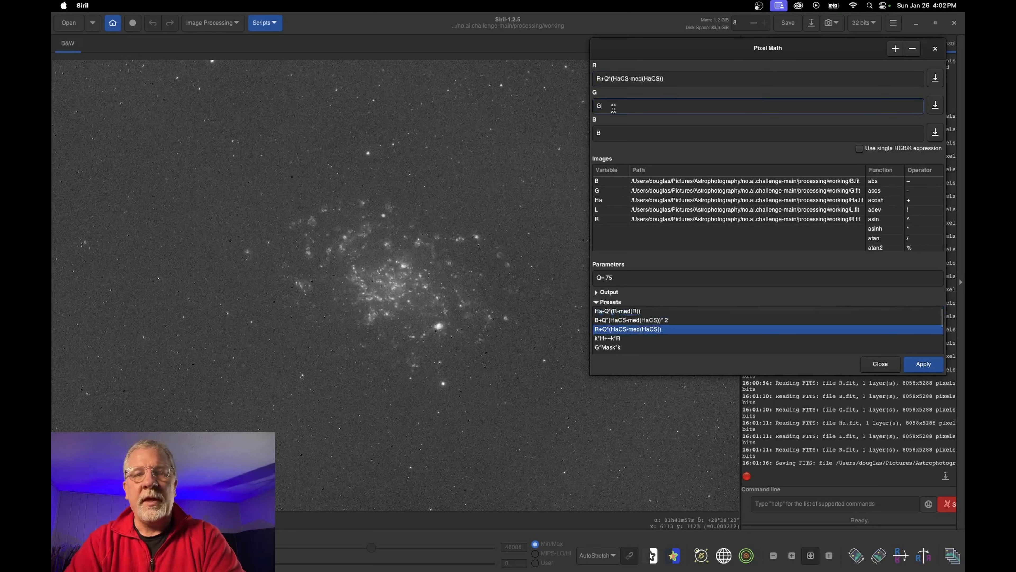
left_click(657, 134)
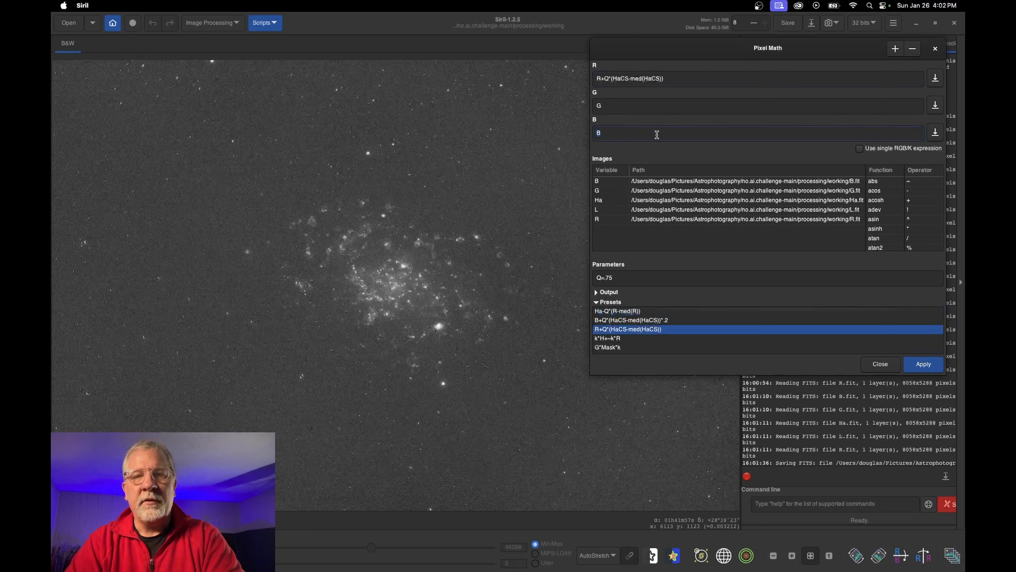
double_click(618, 320)
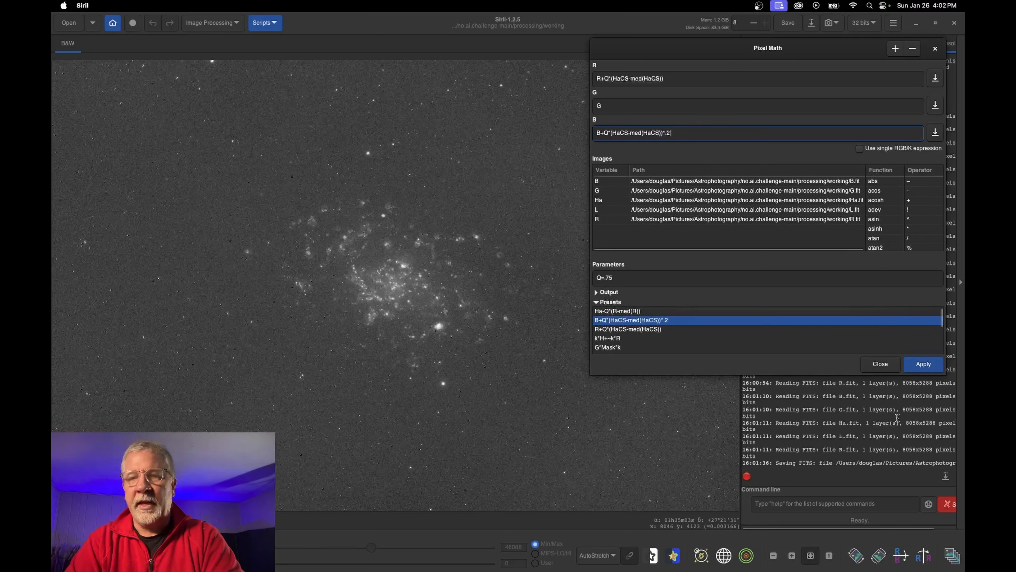
left_click(930, 365)
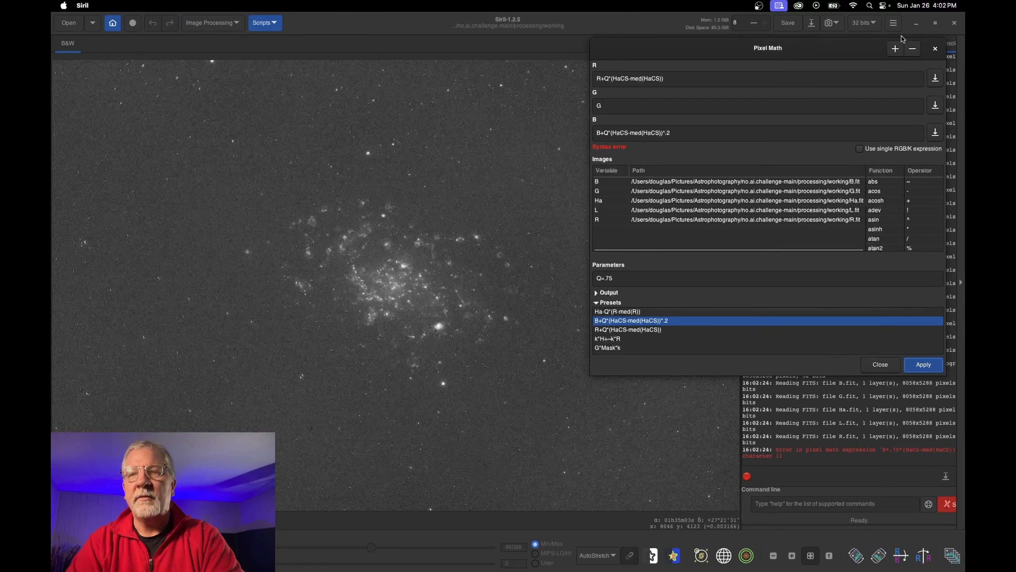
Add HaCS.fit to the Pixel Math image list with the variable name HaCS
left_click(896, 49)
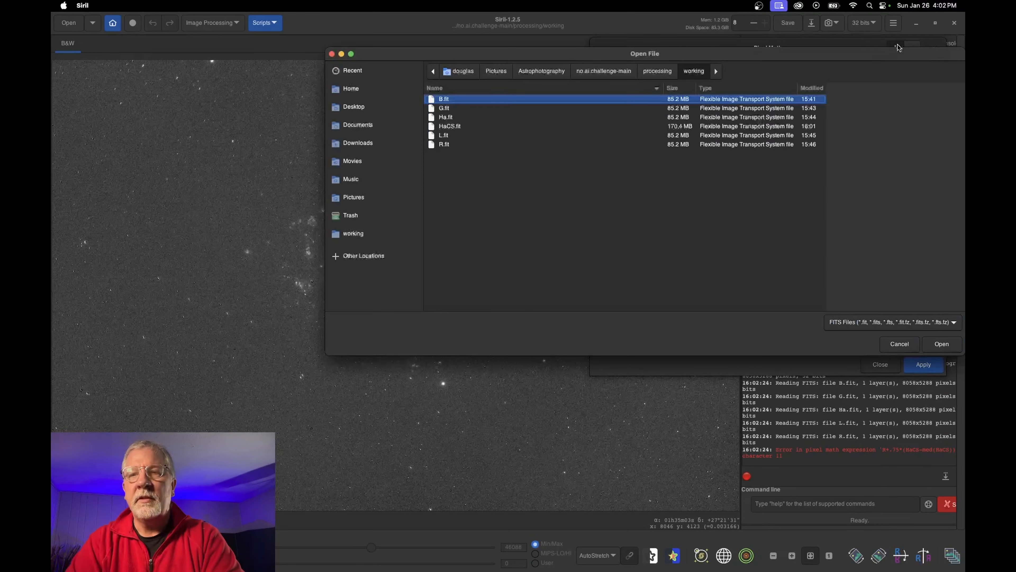
left_click(459, 126)
key("Return")
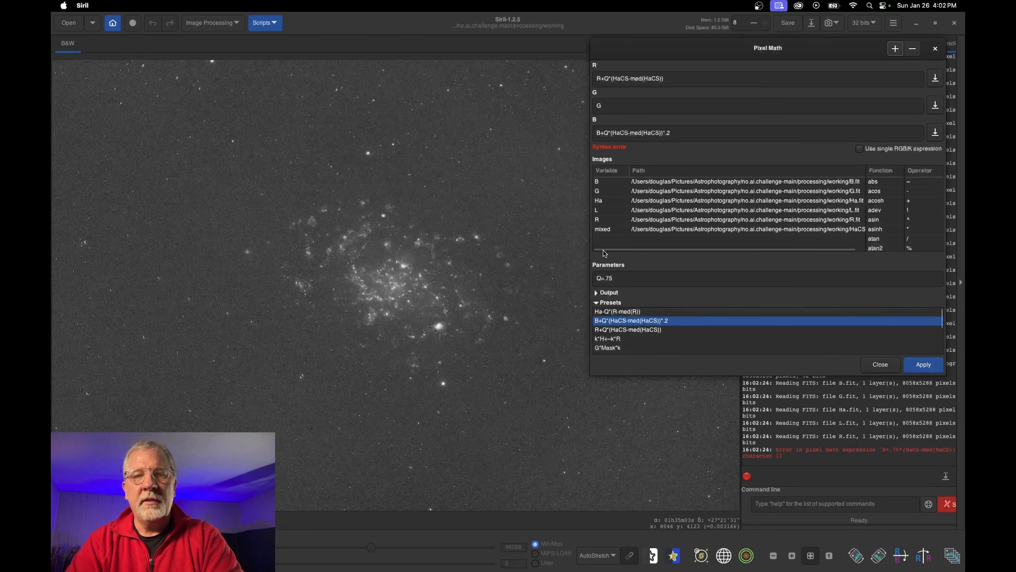
left_click(605, 231)
type("Ha")
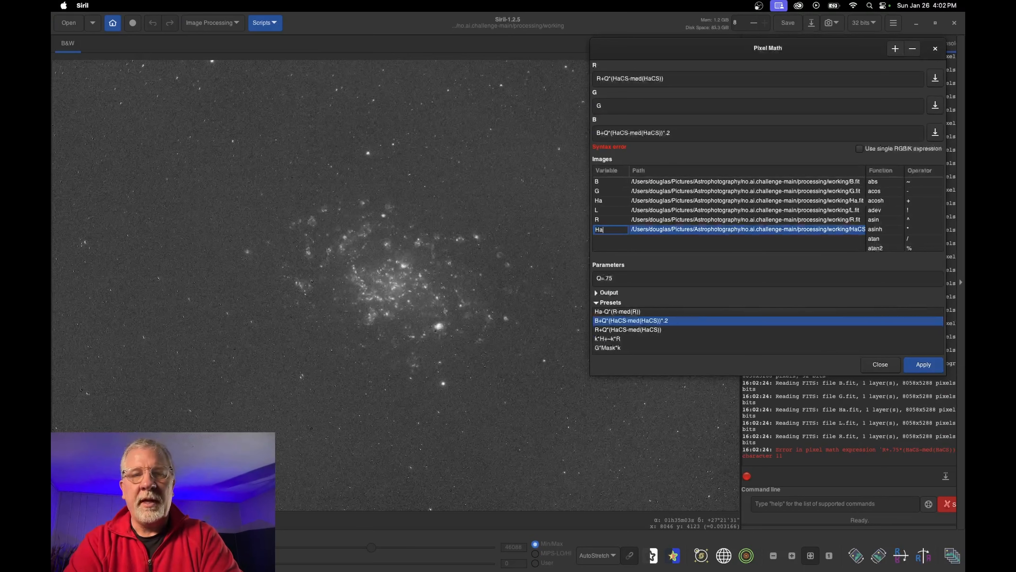
type("CS")
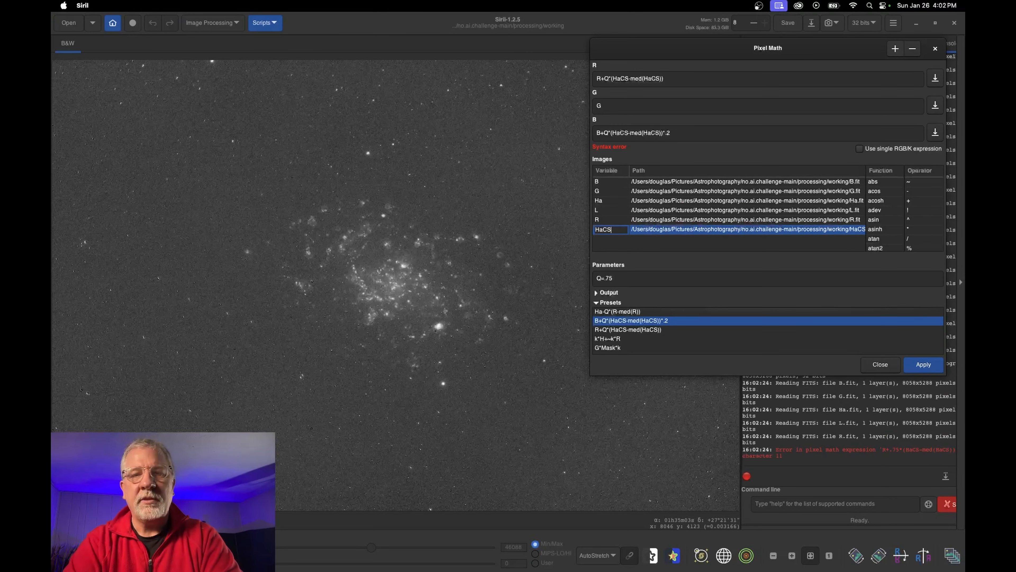
key("Return")
Apply the per-channel expressions to produce the Ha-blended colour galaxy, inspect it zoomed in, and close Pixel Math
left_click(925, 365)
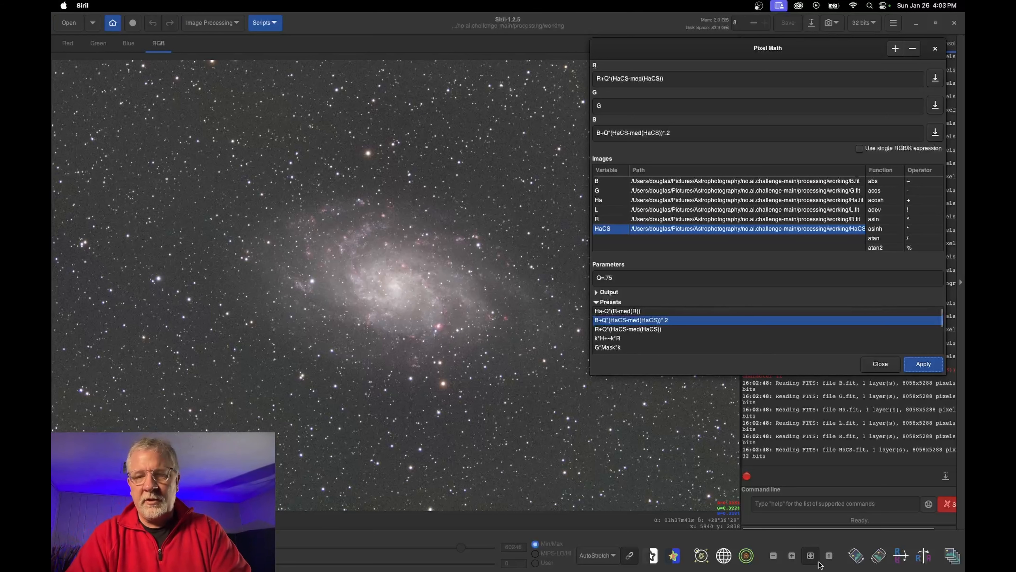
left_click(792, 555)
left_click(792, 556)
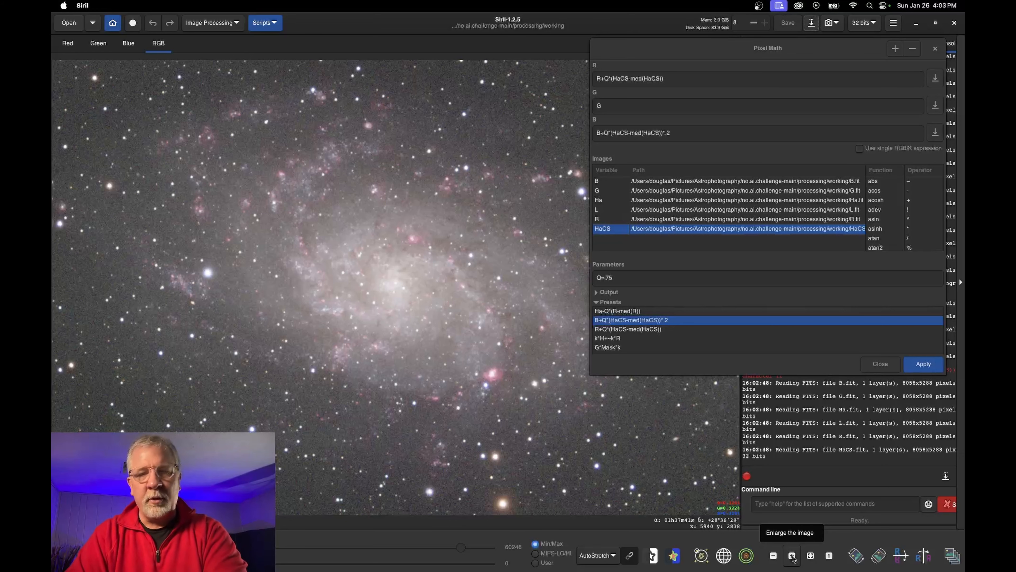
double_click(668, 133)
left_click(880, 362)
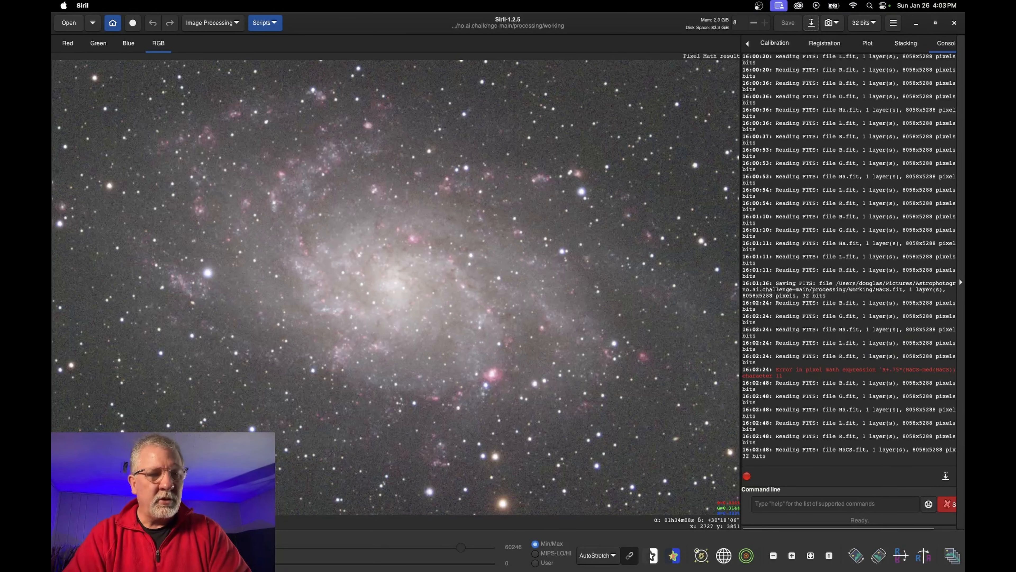
left_click(812, 24)
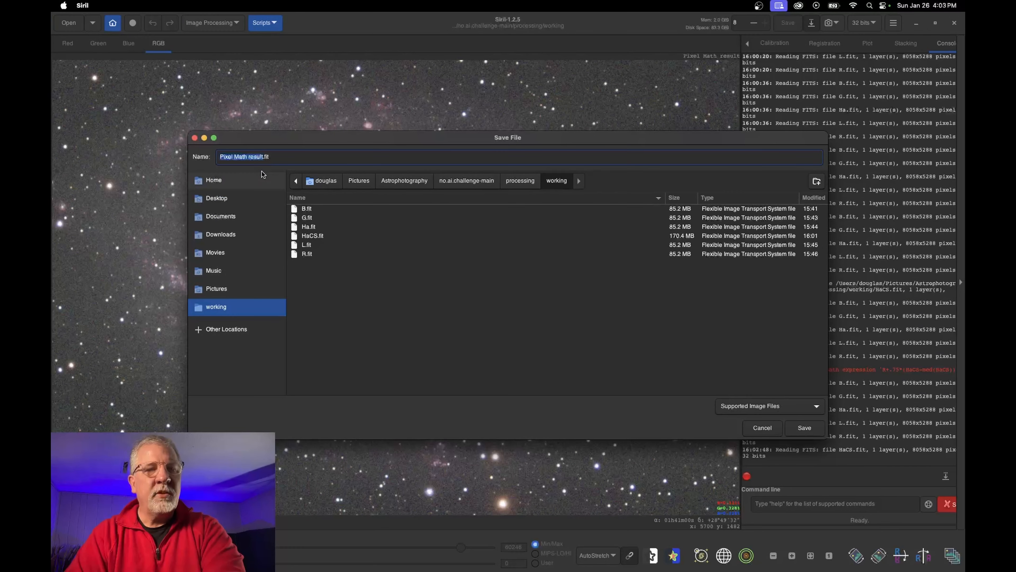
Save the combined colour image as RGB_HaCS.fit and fit it to the view
type("RGB_HaCS")
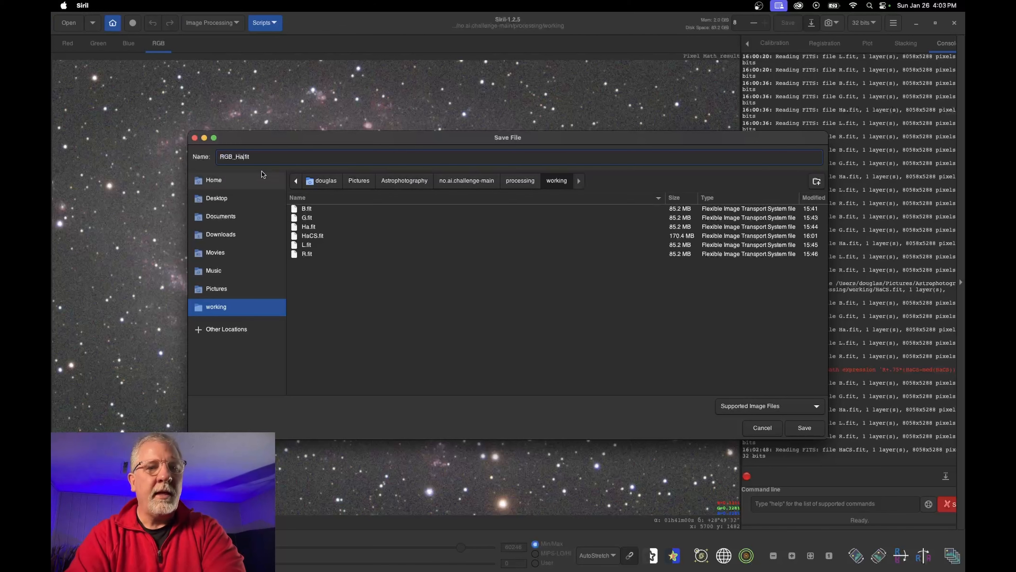
left_click(805, 428)
left_click(633, 354)
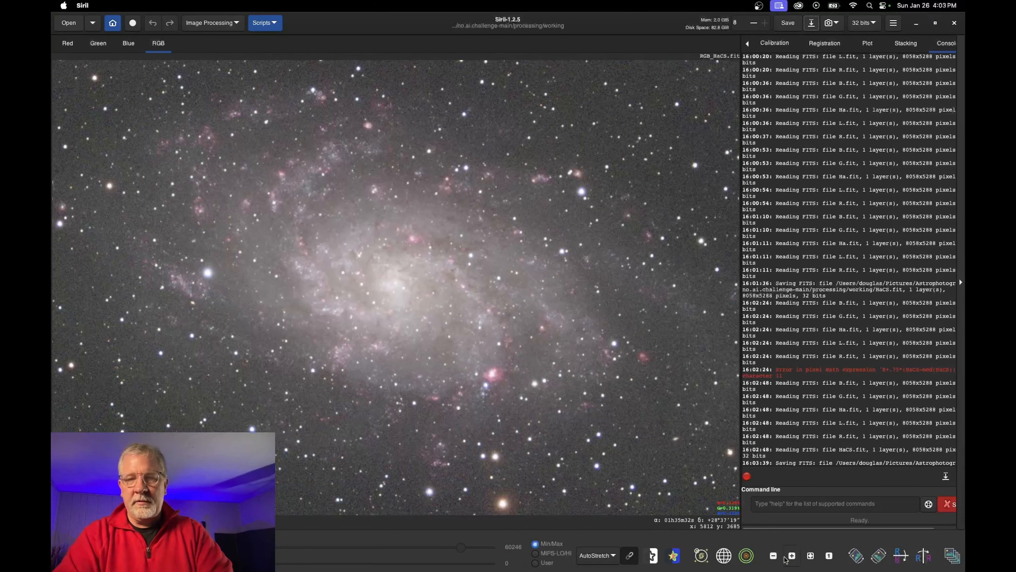
left_click(810, 556)
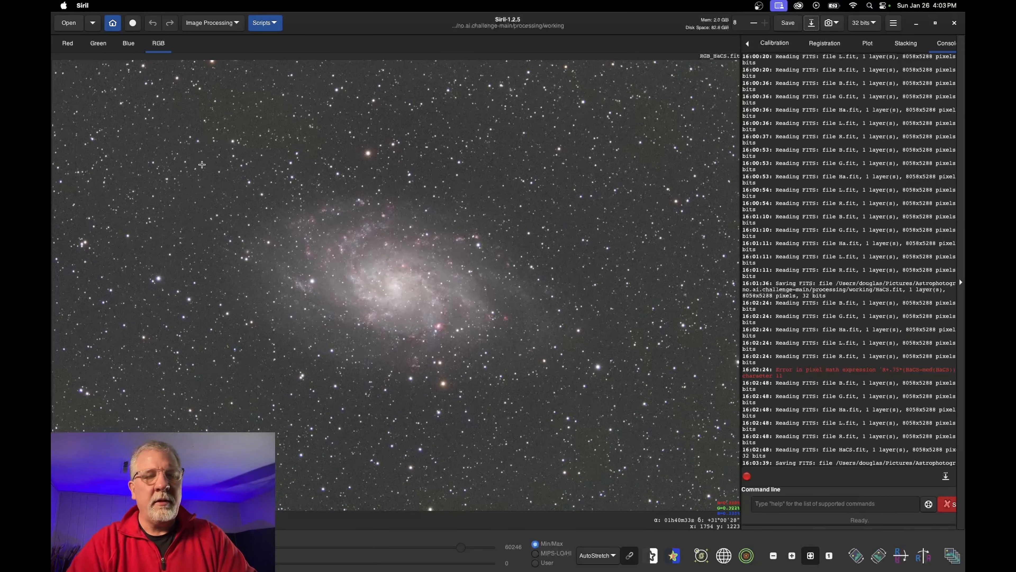
Remove the green cast with Remove Green Noise using Average Neutral and preserved lightness
left_click(230, 26)
left_click(196, 120)
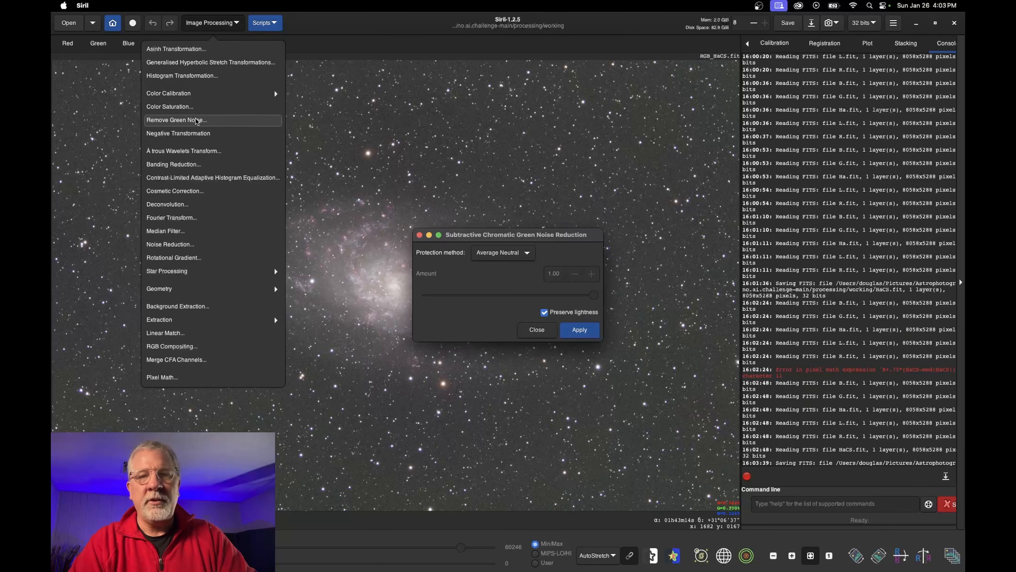
left_click(580, 329)
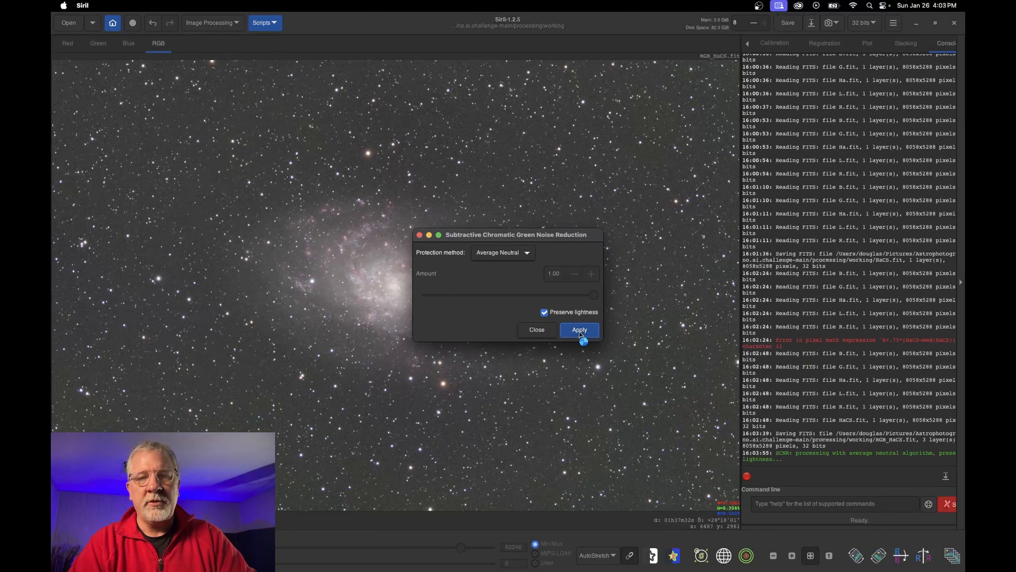
left_click(546, 330)
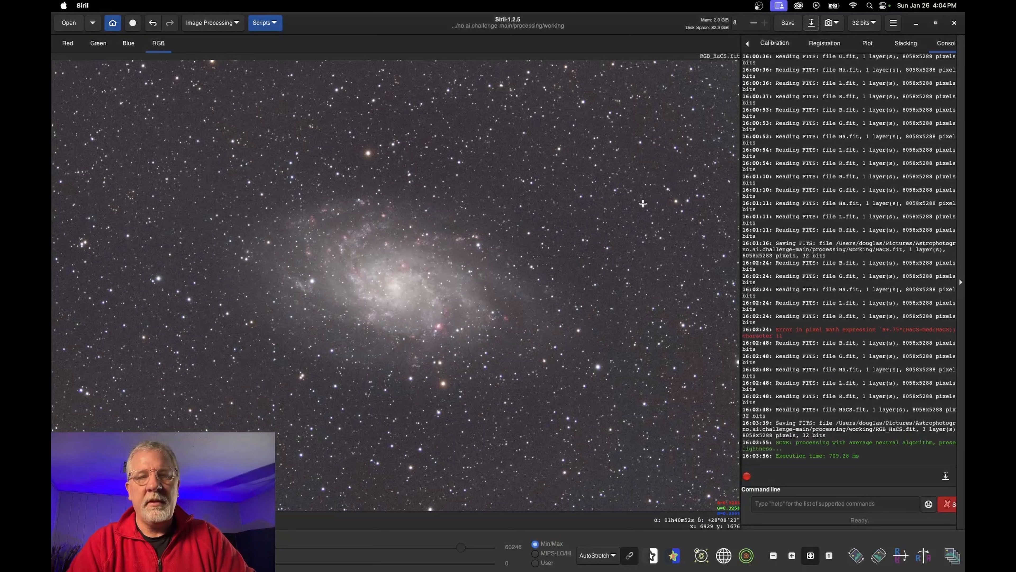
left_click(212, 23)
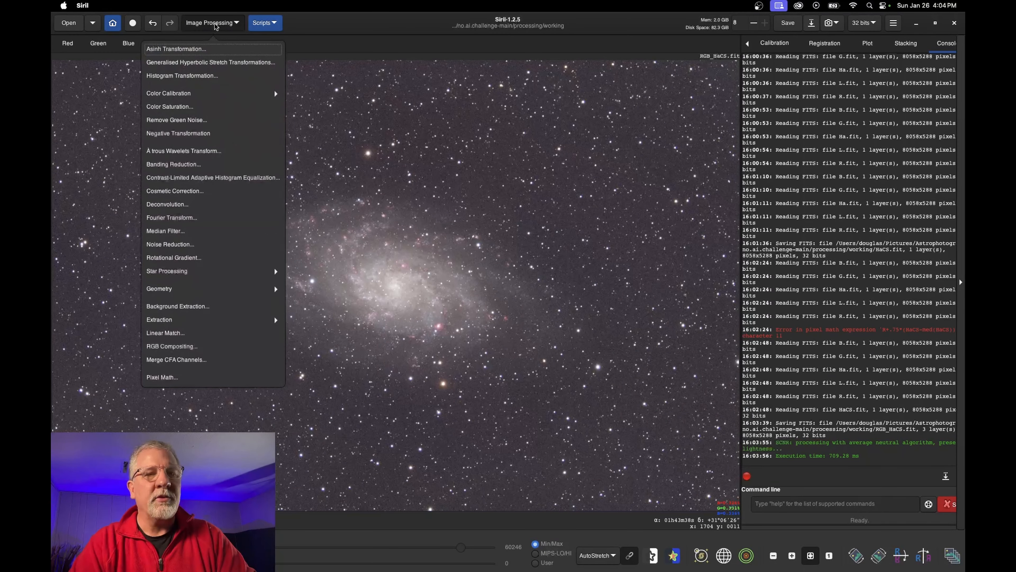
In Color Calibration, use a blank sky patch as the background reference and neutralize the background
left_click(193, 95)
left_click(166, 65)
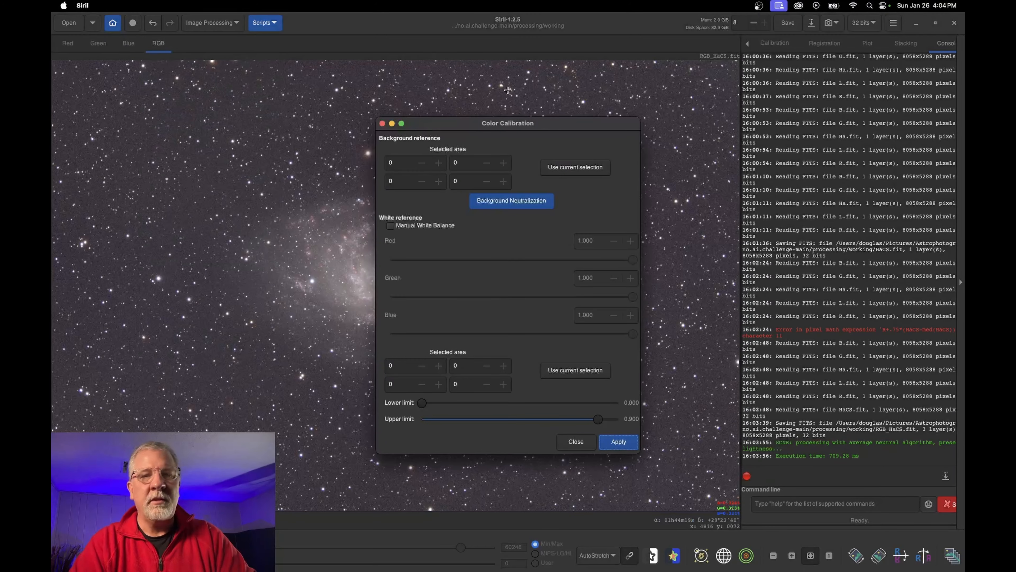
left_click_drag(547, 126, 872, 98)
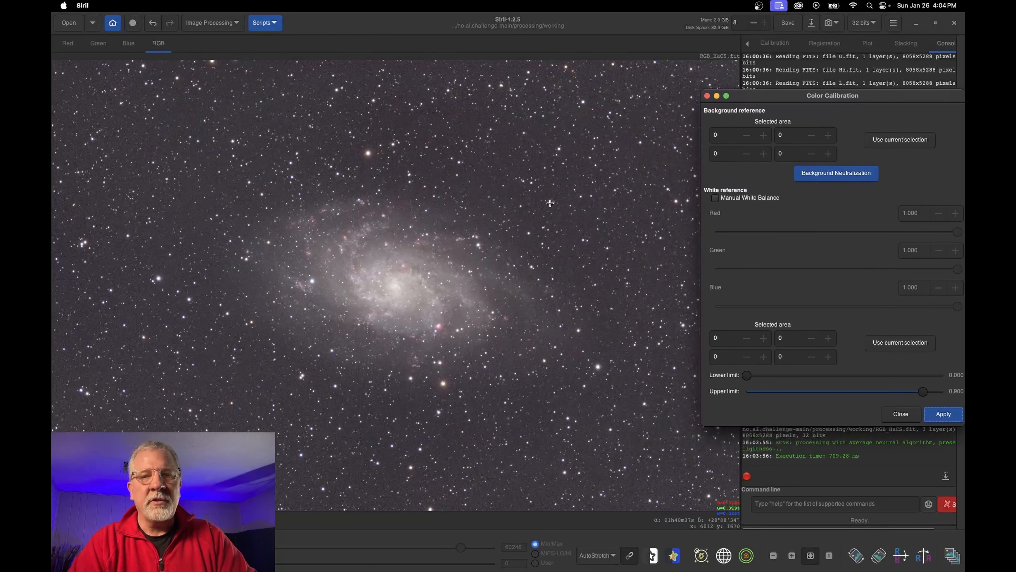
left_click_drag(178, 105, 192, 120)
left_click(898, 140)
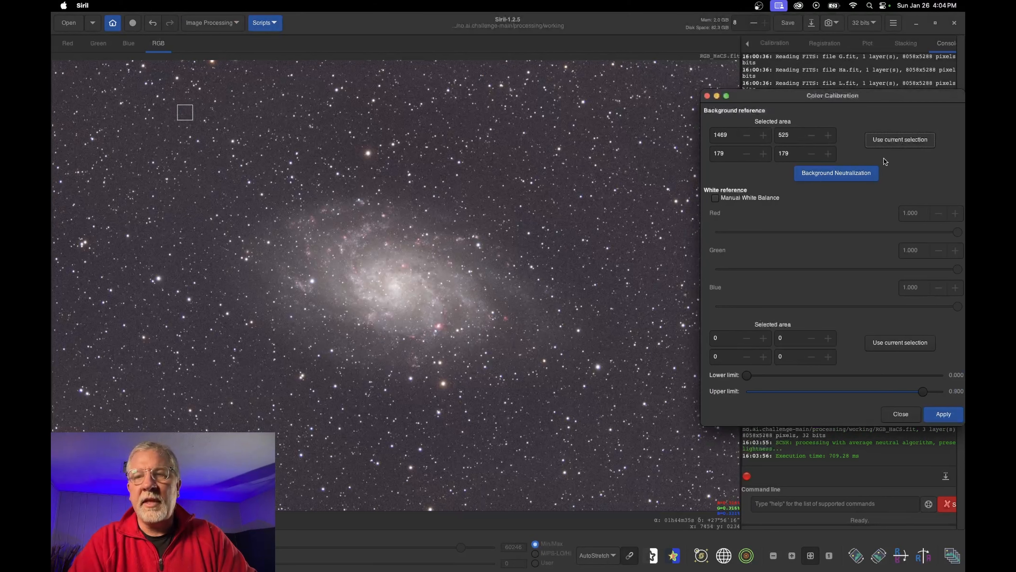
left_click(846, 172)
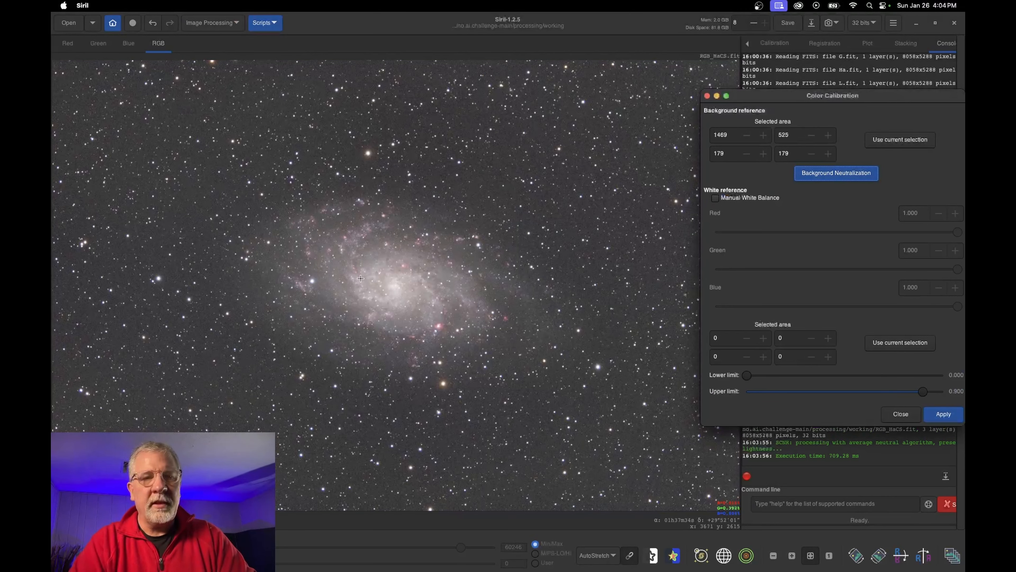
Set the galaxy core as white reference and apply the calibration (factors 1.000, 1.305, 1.275)
left_click_drag(344, 251, 449, 319)
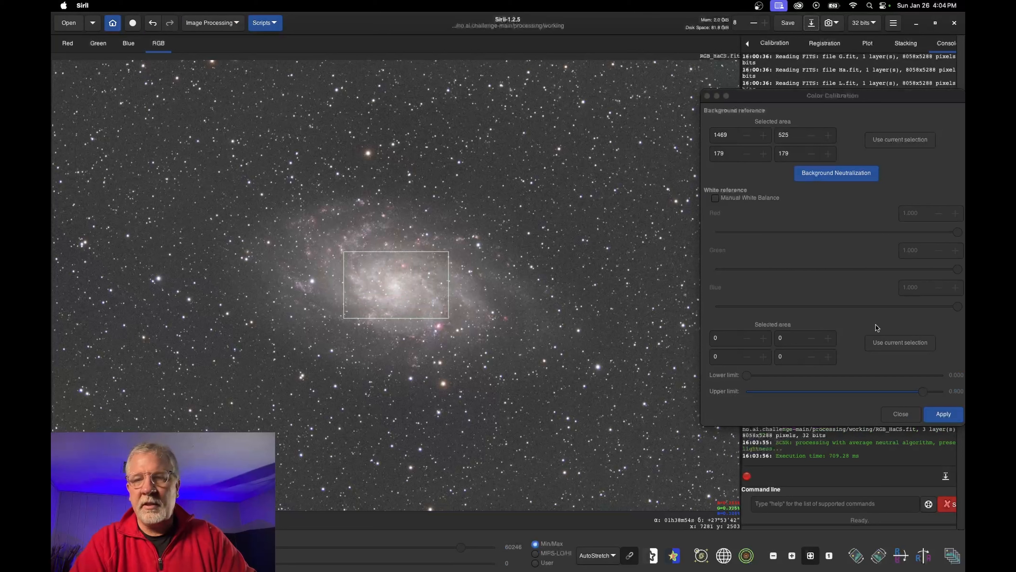
left_click(900, 343)
left_click(943, 414)
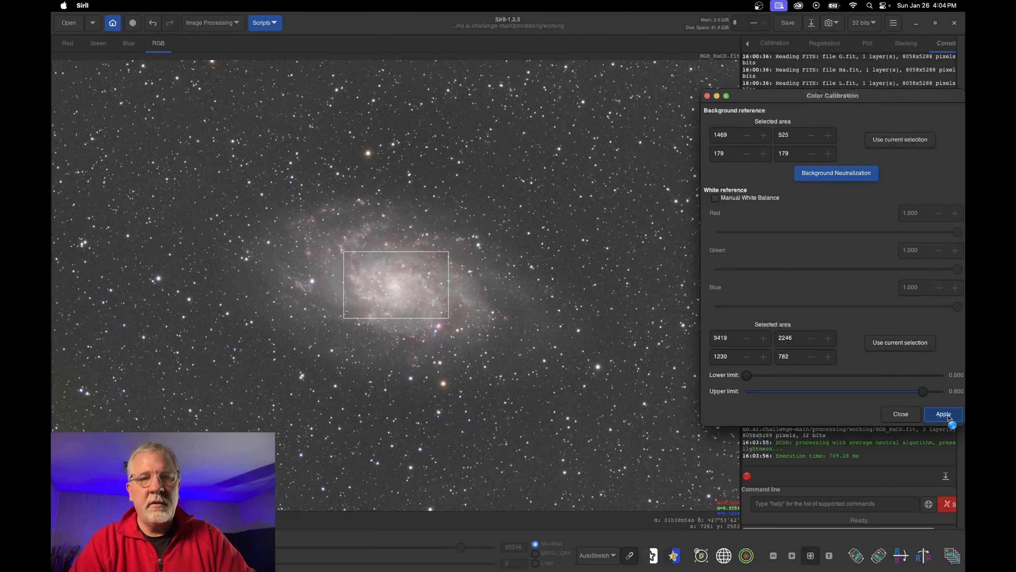
left_click(904, 414)
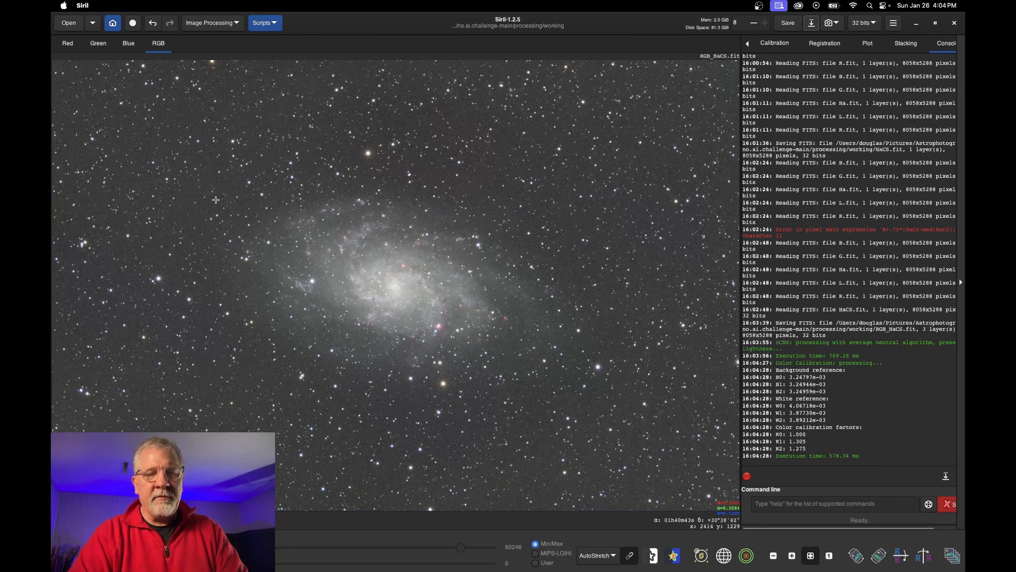
Switch the display to Linear and back to AutoStretch
left_click(598, 556)
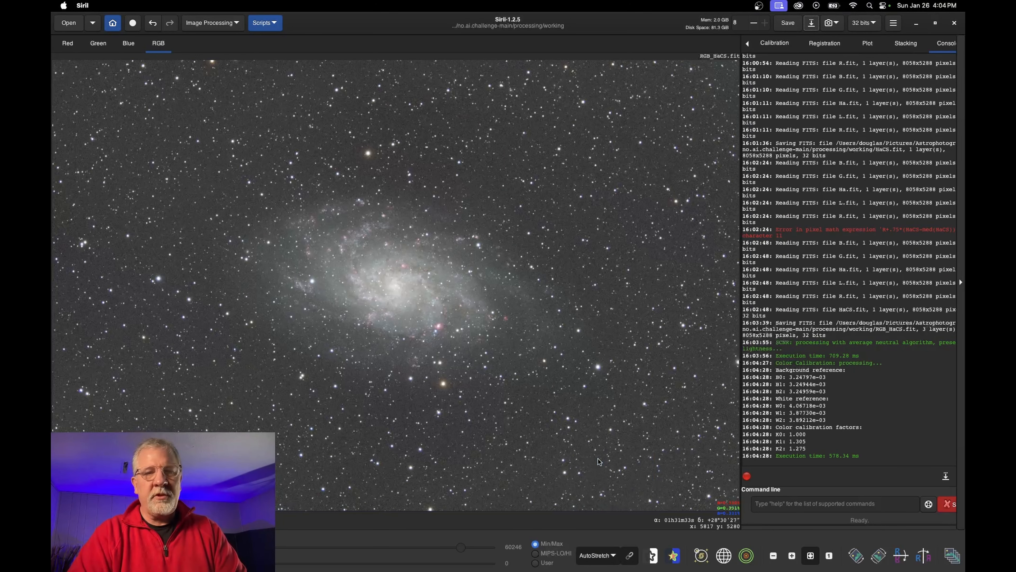
left_click(598, 459)
left_click(600, 557)
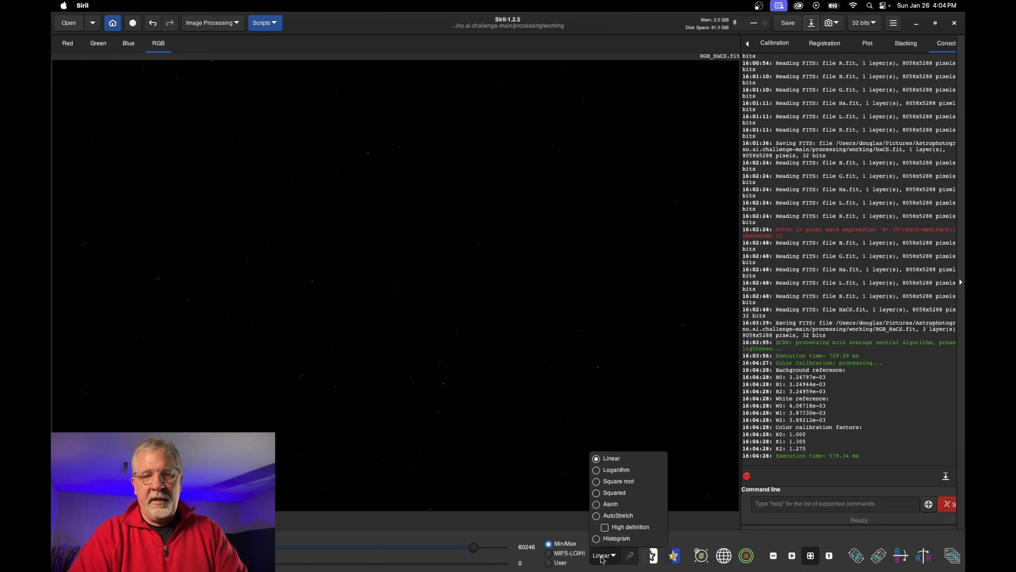
left_click(613, 517)
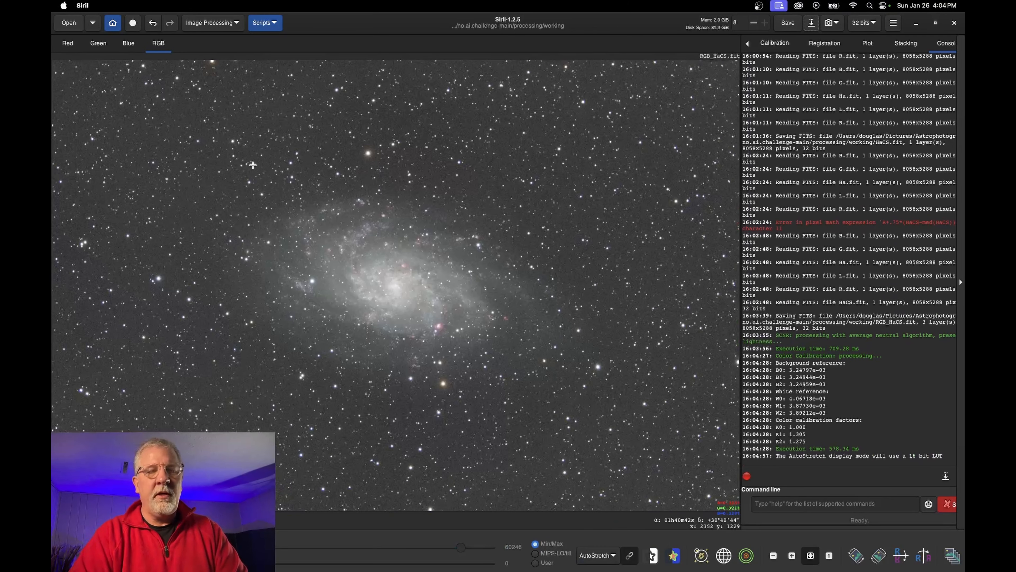
Generate a deconvolution PSF from the image's stars (190 stars detected)
left_click(213, 25)
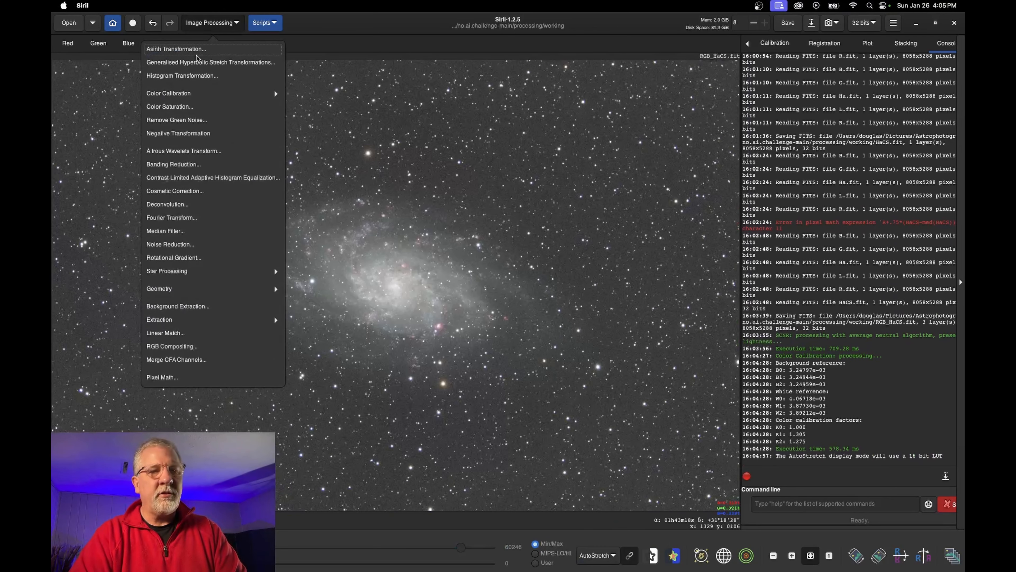
left_click(190, 203)
left_click(629, 159)
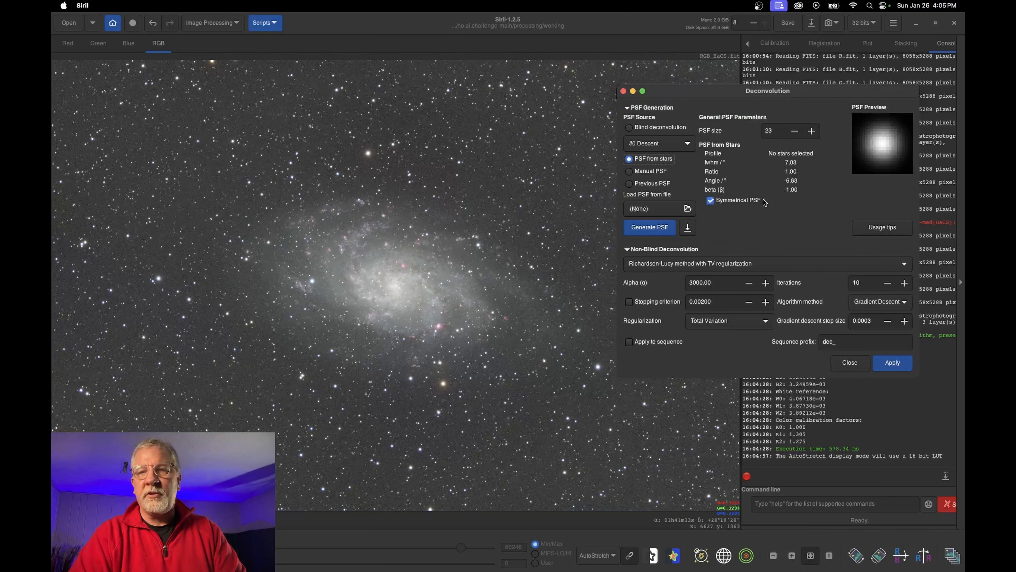
left_click(644, 229)
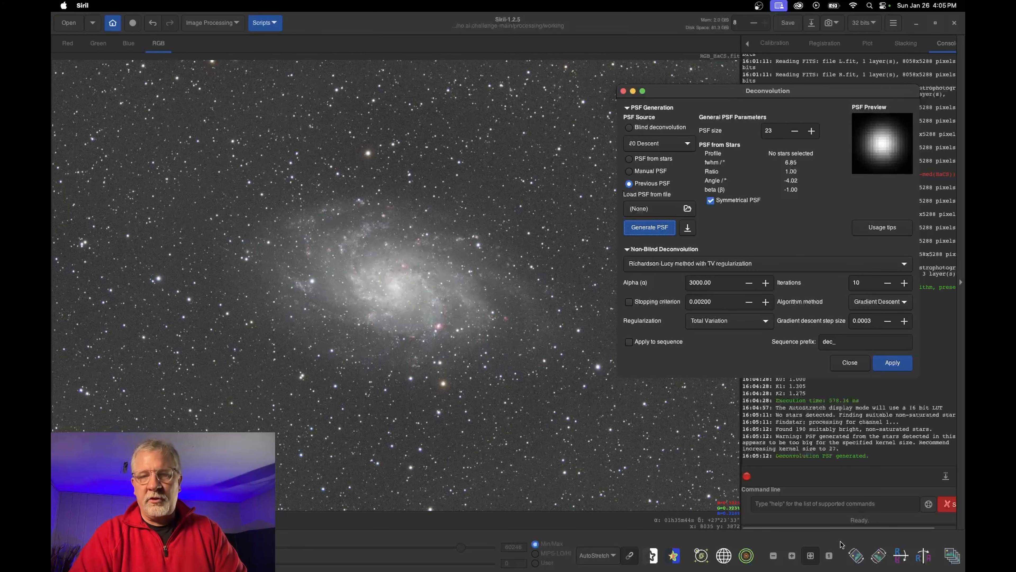
Zoom into the star field and set deconvolution iterations to 18 with step size 0.0004
left_click(793, 556)
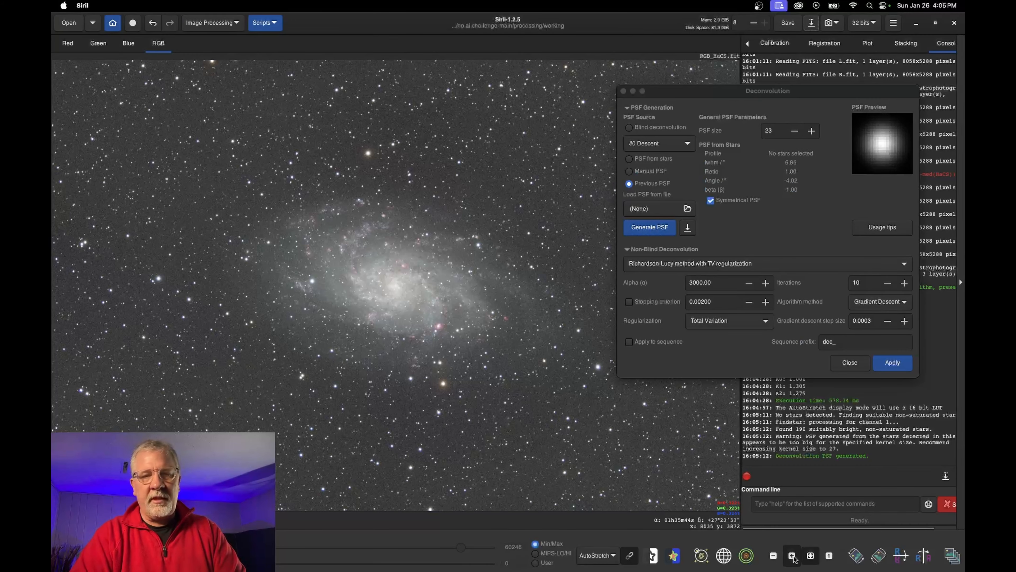
left_click(793, 556)
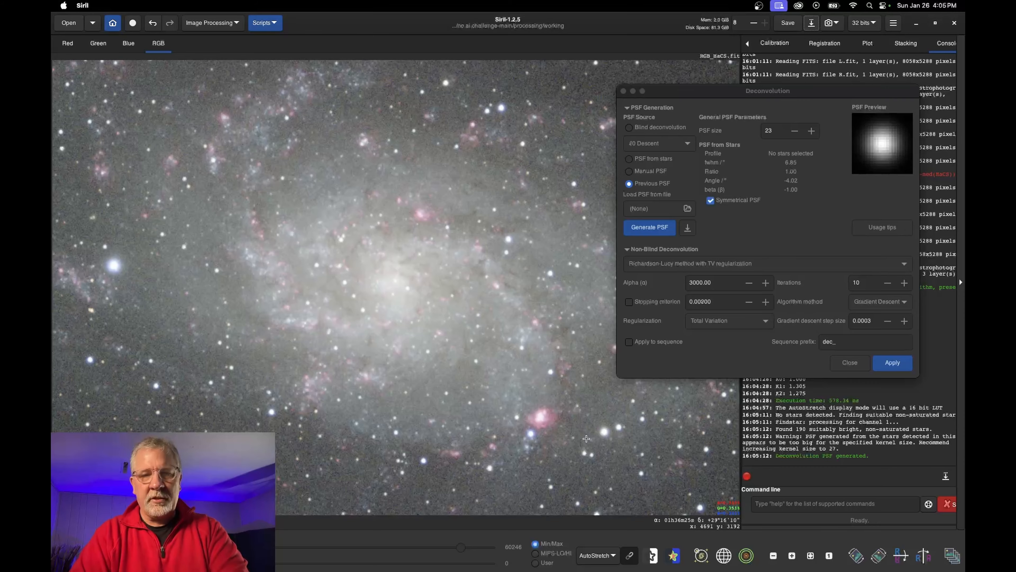
left_click_drag(585, 435, 445, 119)
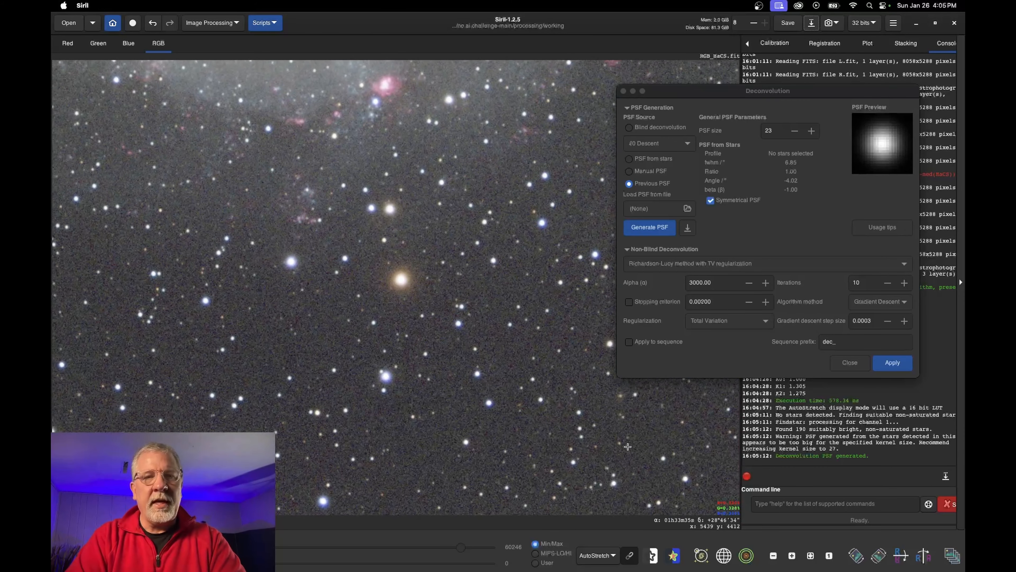
left_click(792, 556)
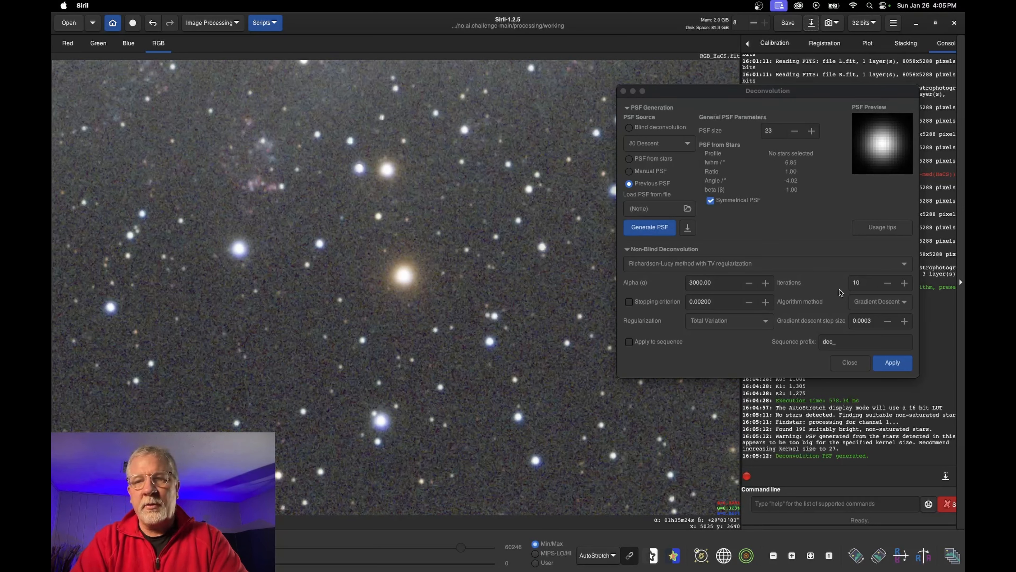
left_click(905, 283)
left_click(905, 282)
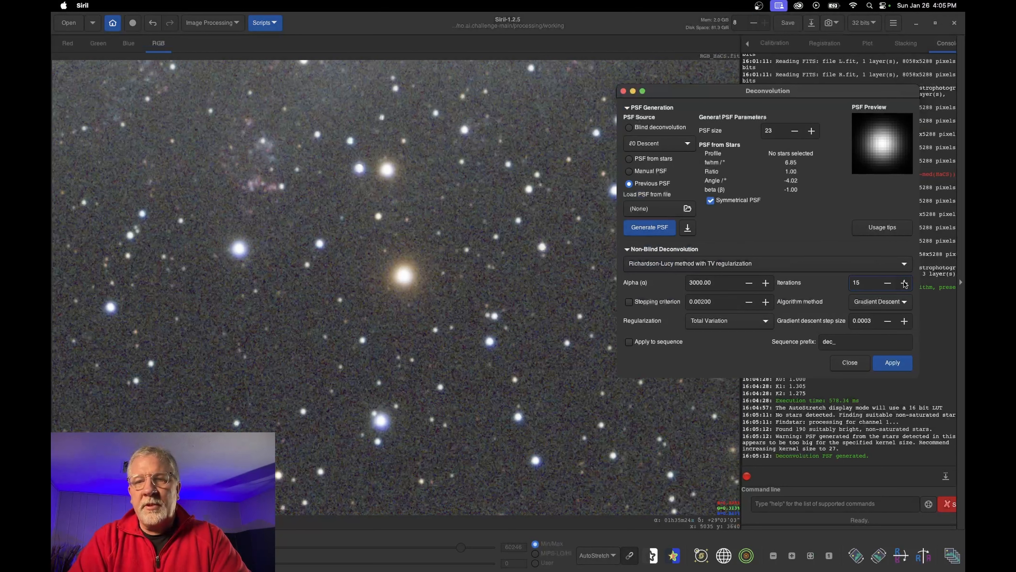
left_click(904, 282)
left_click(905, 283)
left_click(905, 282)
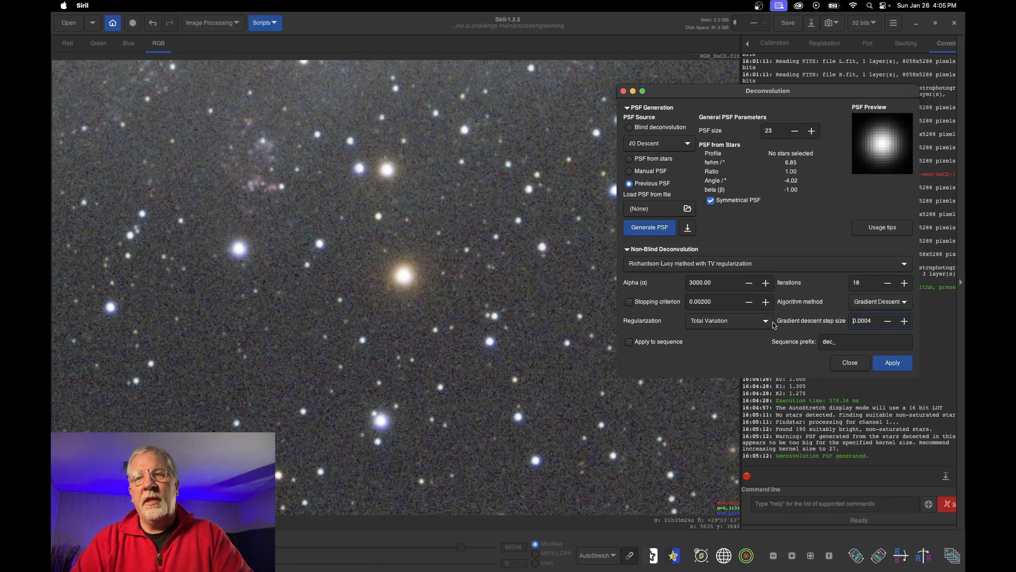
left_click_drag(832, 96, 667, 100)
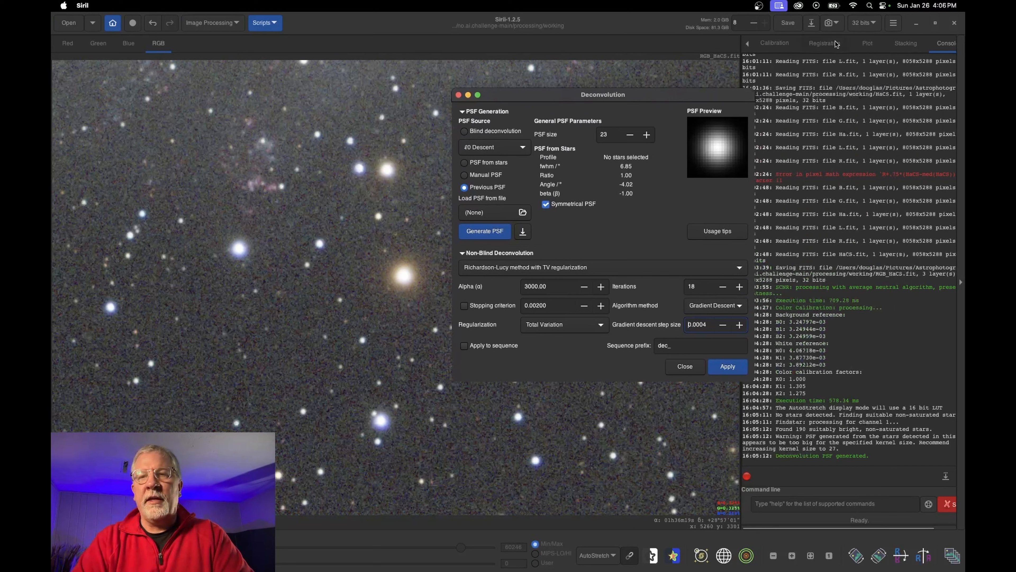
Bring the Deconvolution window back into view and run deconvolution with the current settings
left_click(893, 24)
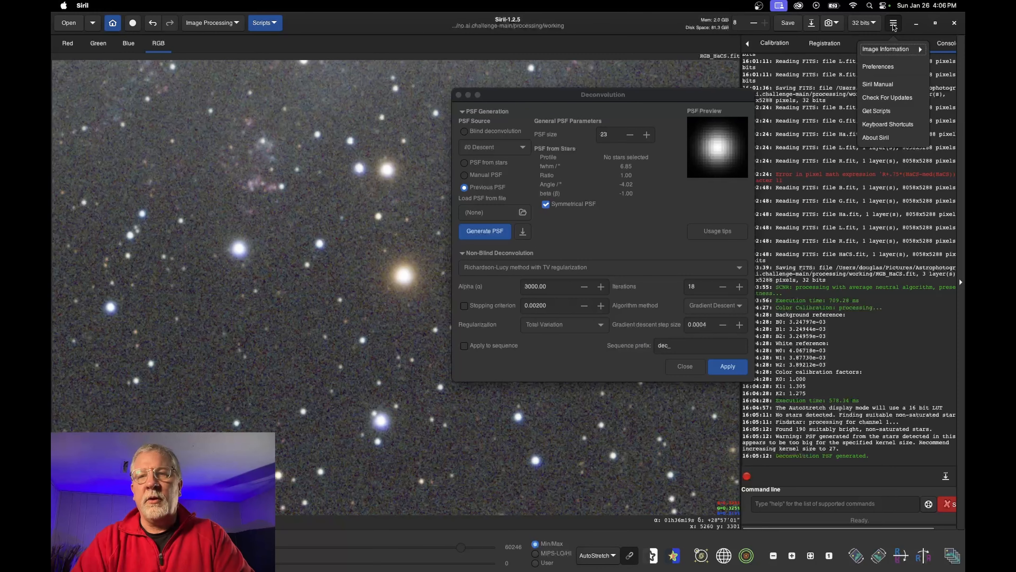
left_click(888, 49)
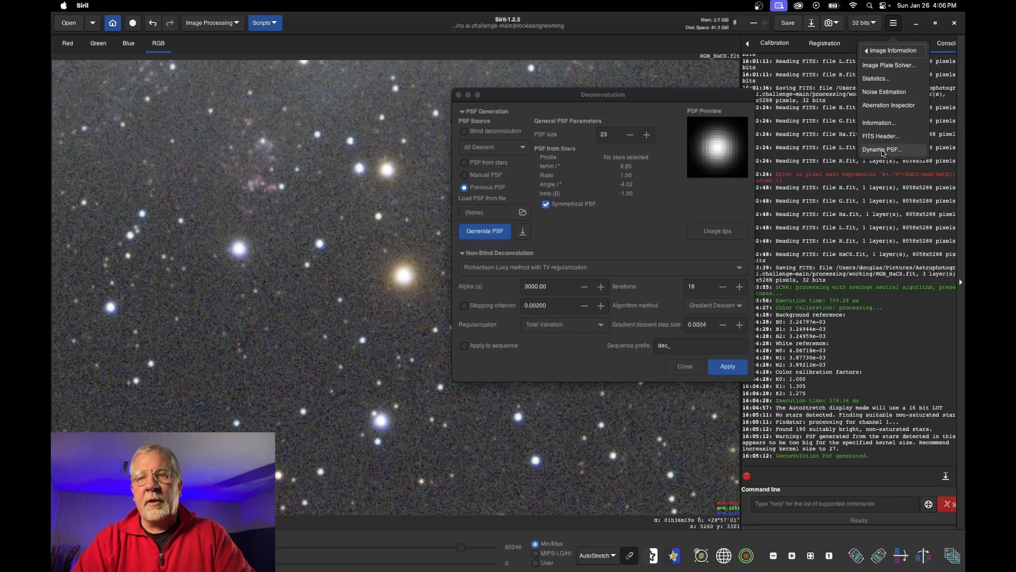
left_click(690, 94)
left_click(892, 25)
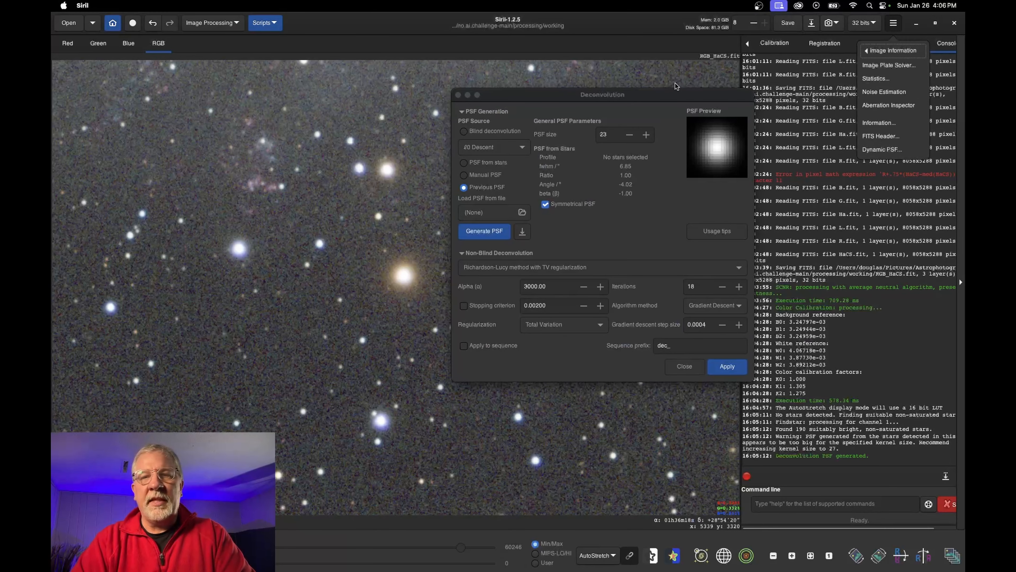
left_click_drag(675, 96, 897, 57)
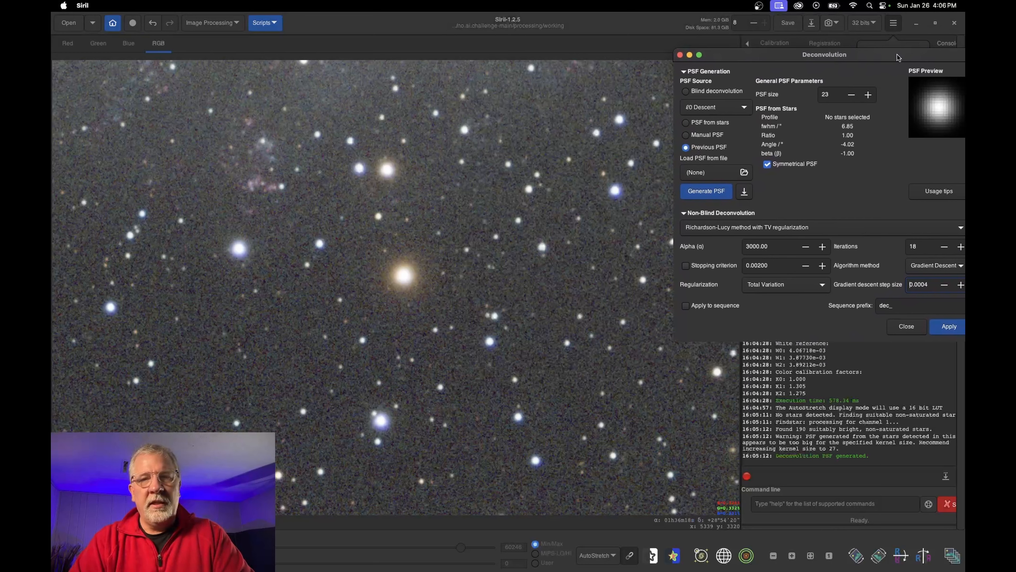
left_click_drag(886, 55, 852, 54)
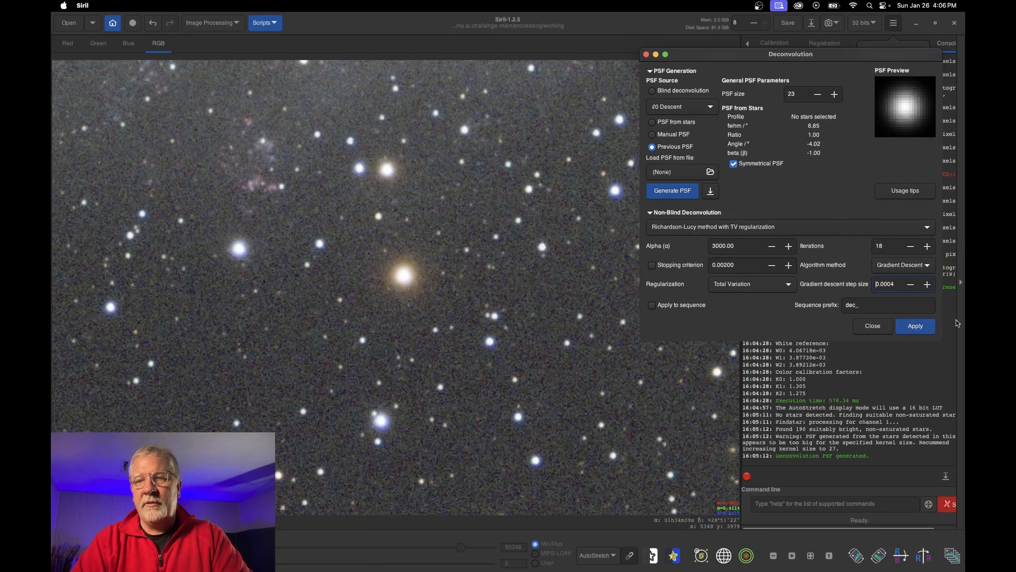
left_click(914, 325)
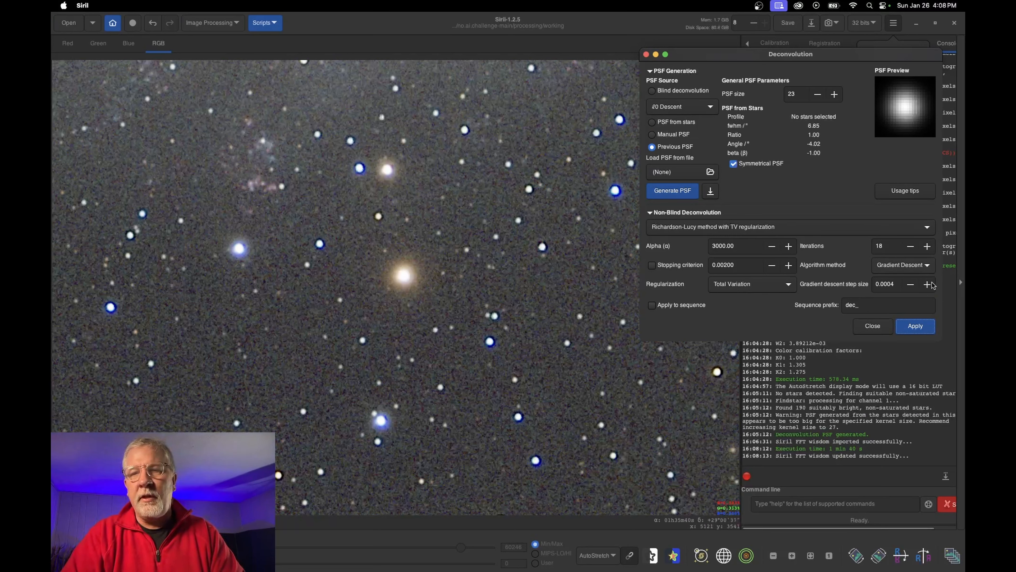
Undo it and rerun deconvolution with 10 iterations and a 0.0003 step size
left_click(153, 23)
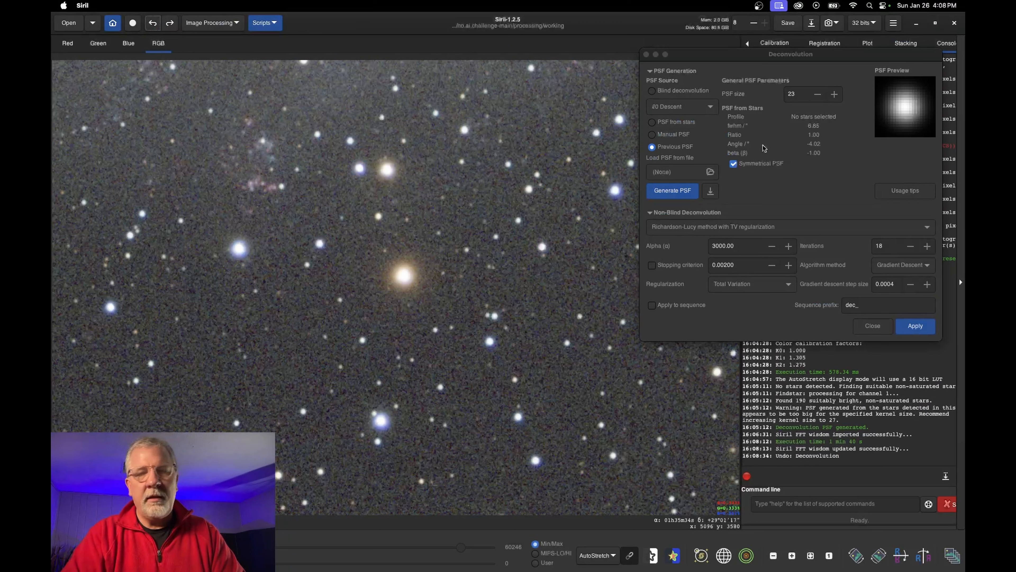
left_click(911, 245)
left_click(911, 246)
left_click(911, 246)
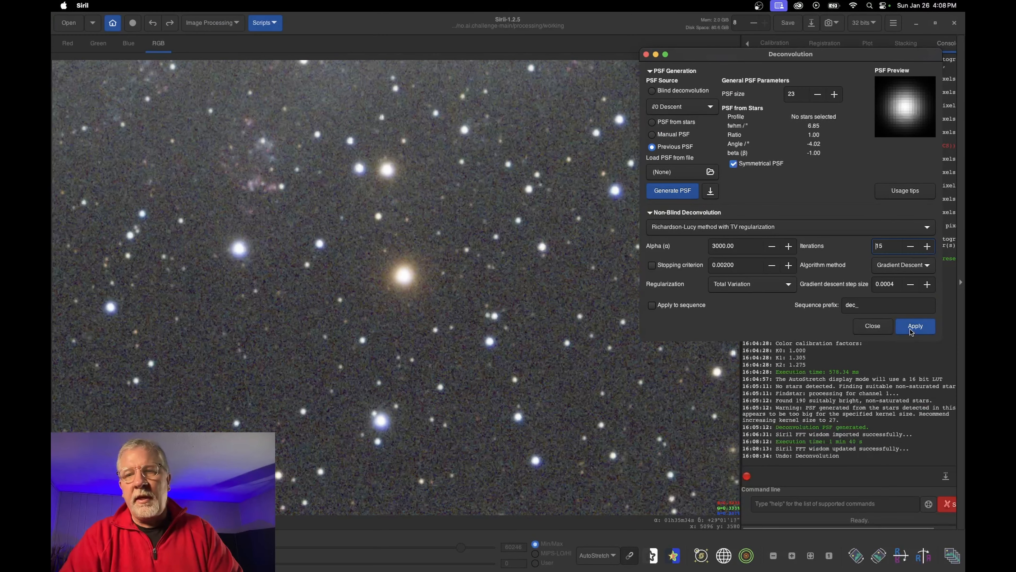
left_click(911, 285)
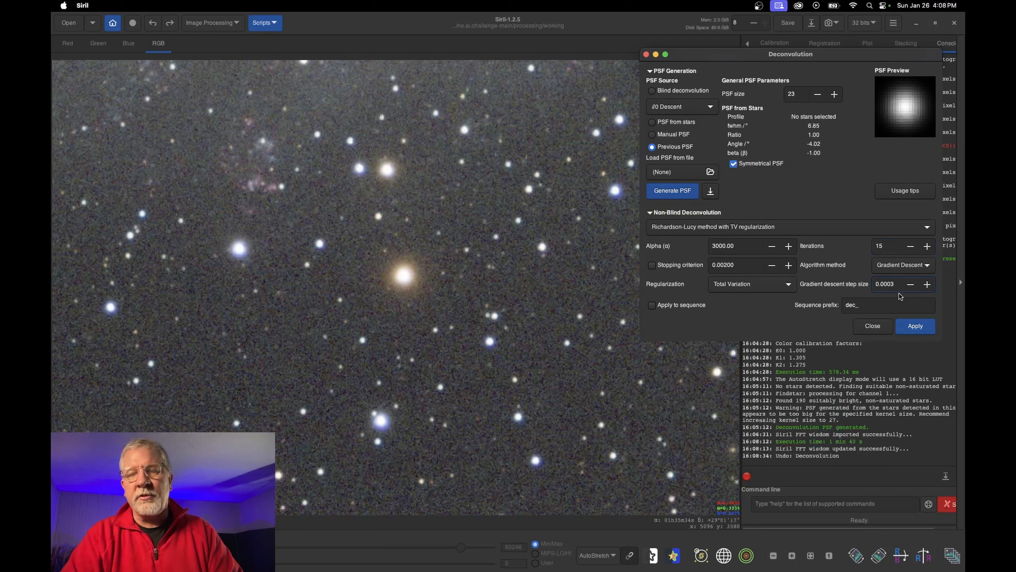
left_click(919, 327)
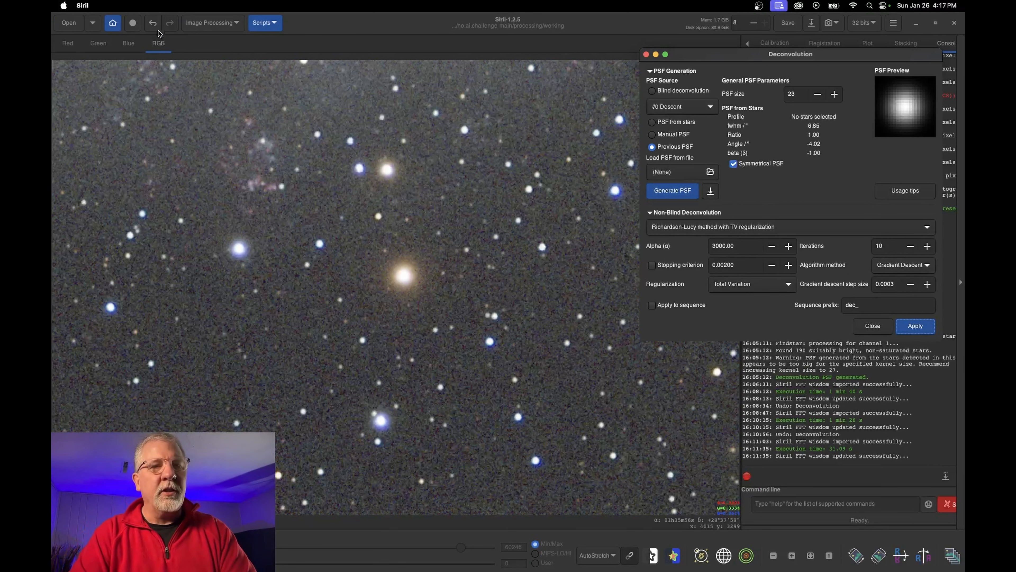
Undo and redo the deconvolution to compare, fit the galaxy in view, and close Deconvolution
left_click(153, 24)
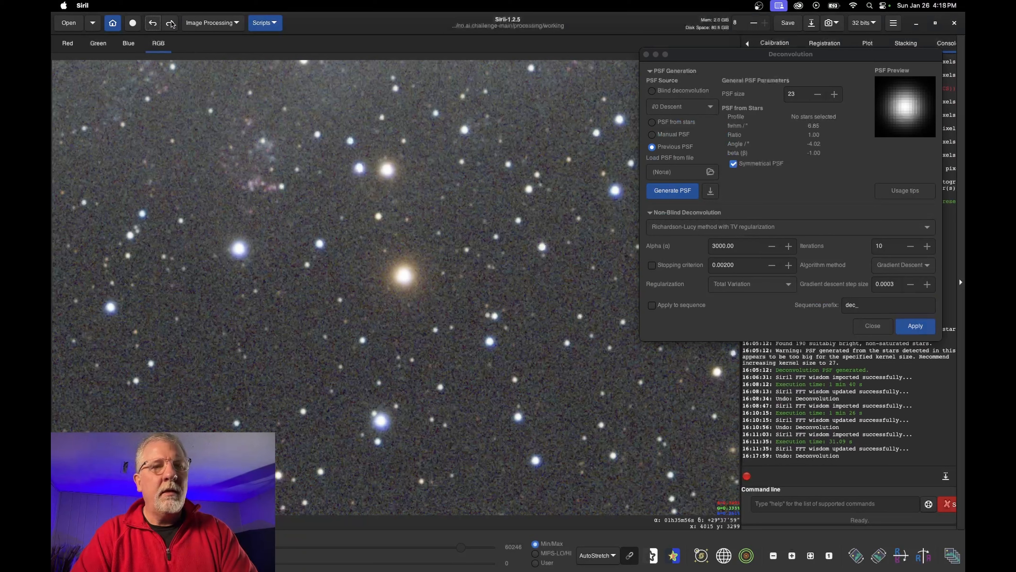
left_click(171, 24)
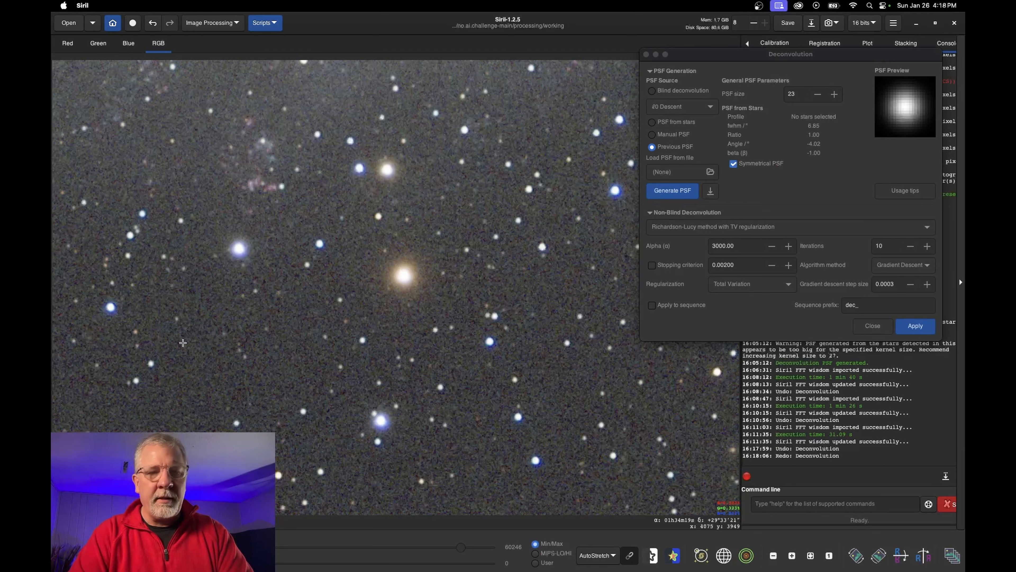
left_click(811, 556)
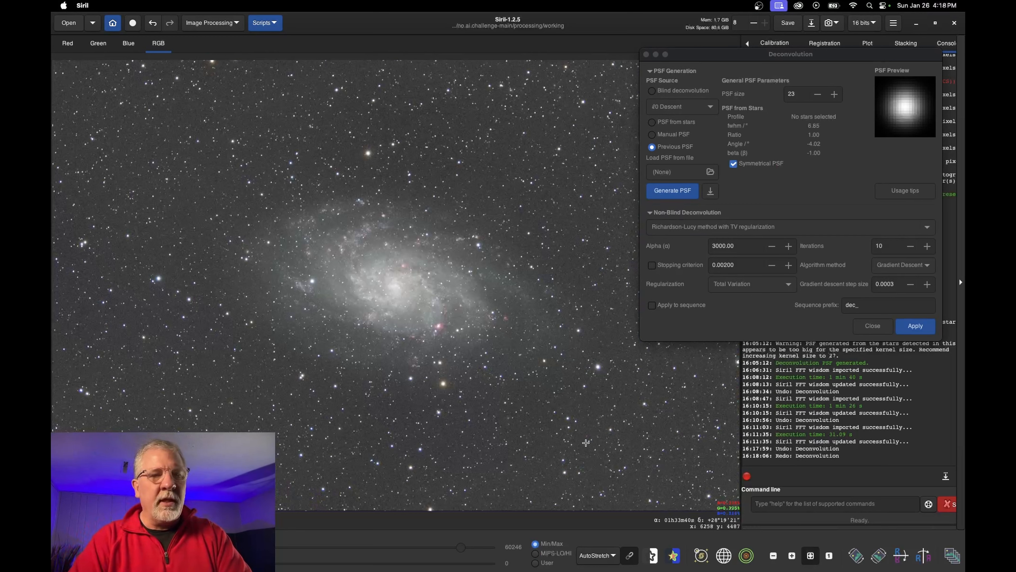
left_click(873, 326)
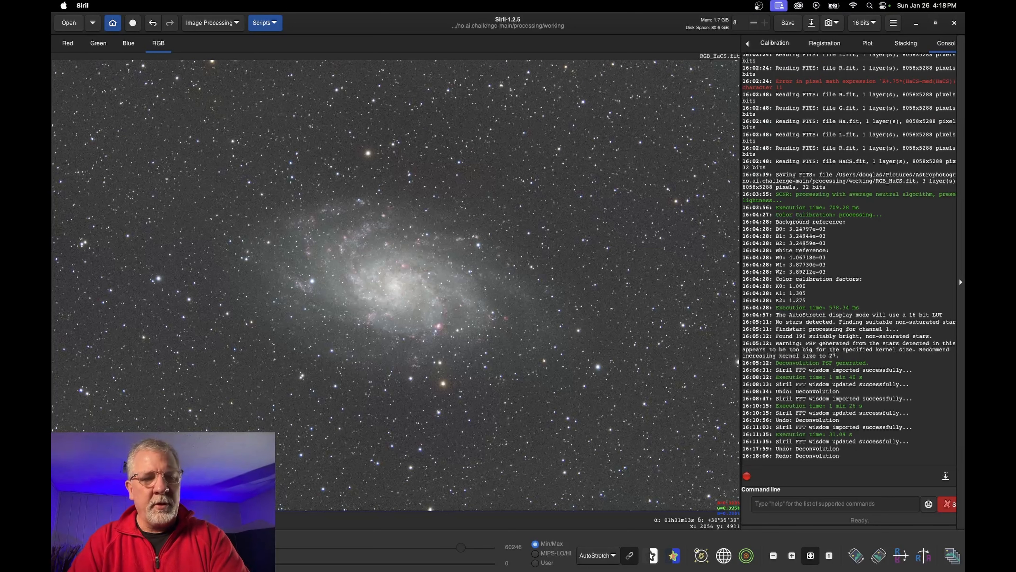
left_click(242, 556)
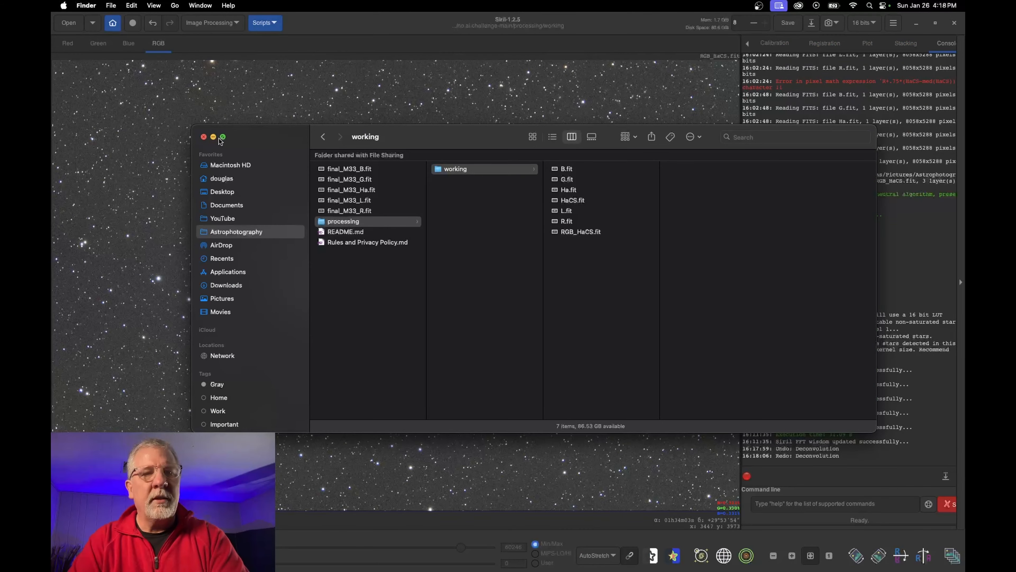
Close the Finder window and bring the Siril image back to the front
left_click(204, 137)
left_click(780, 31)
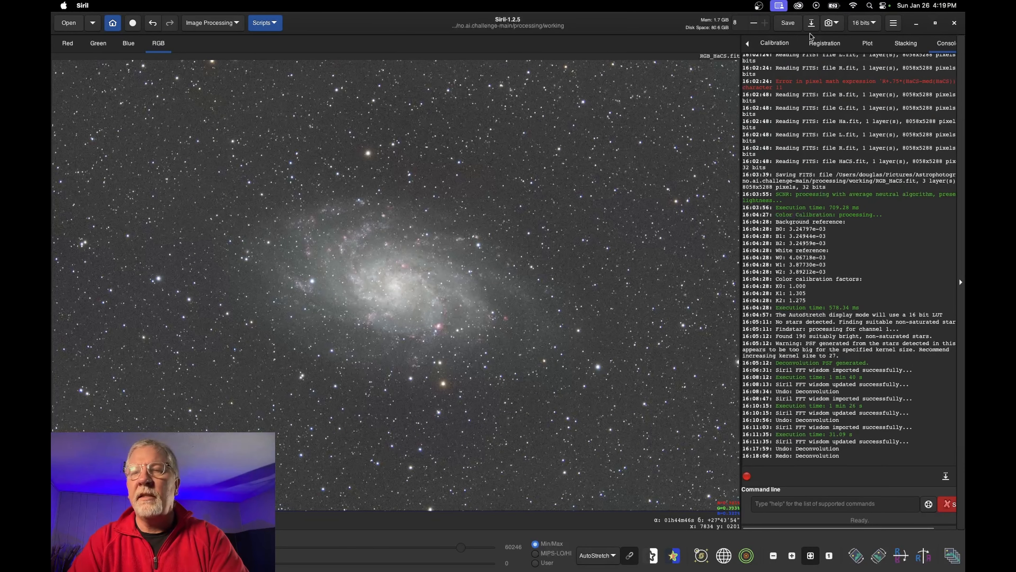
Save the deconvolved image as Decon_RGB_HaCS.fit in 16-bit unsigned integer format
left_click(810, 25)
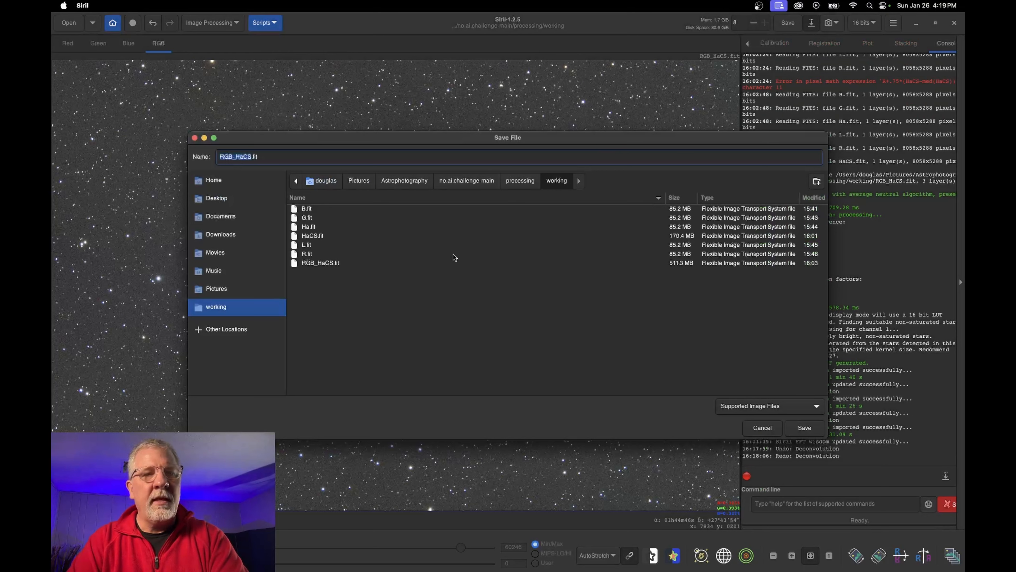
key("Left")
type("Decon_")
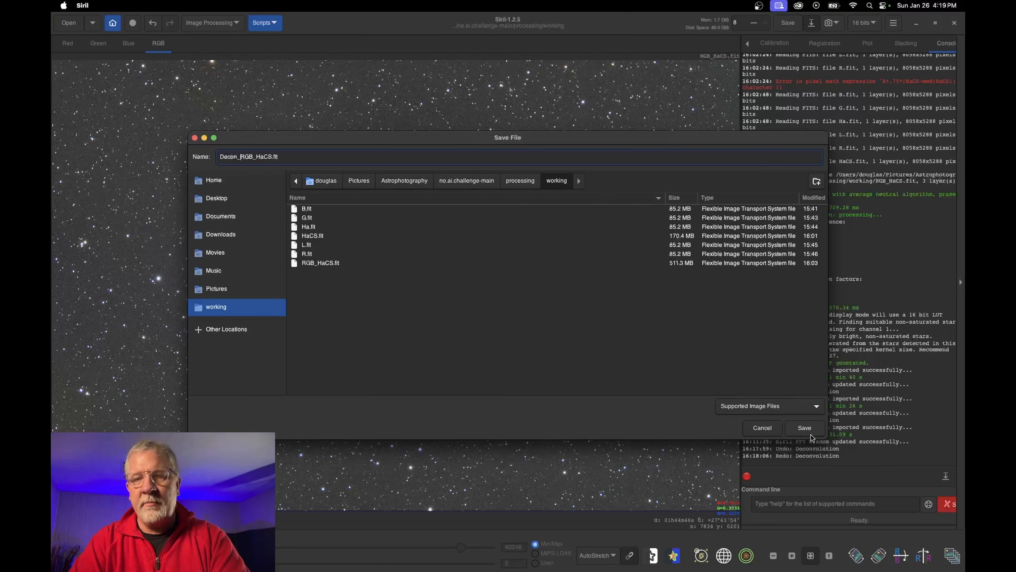
left_click(805, 427)
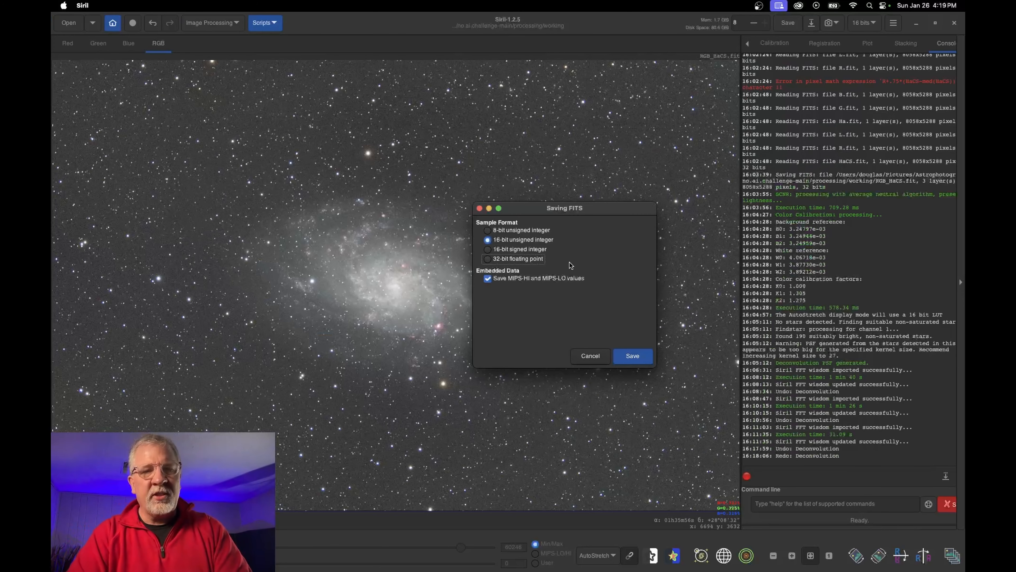
left_click(639, 358)
left_click(630, 320)
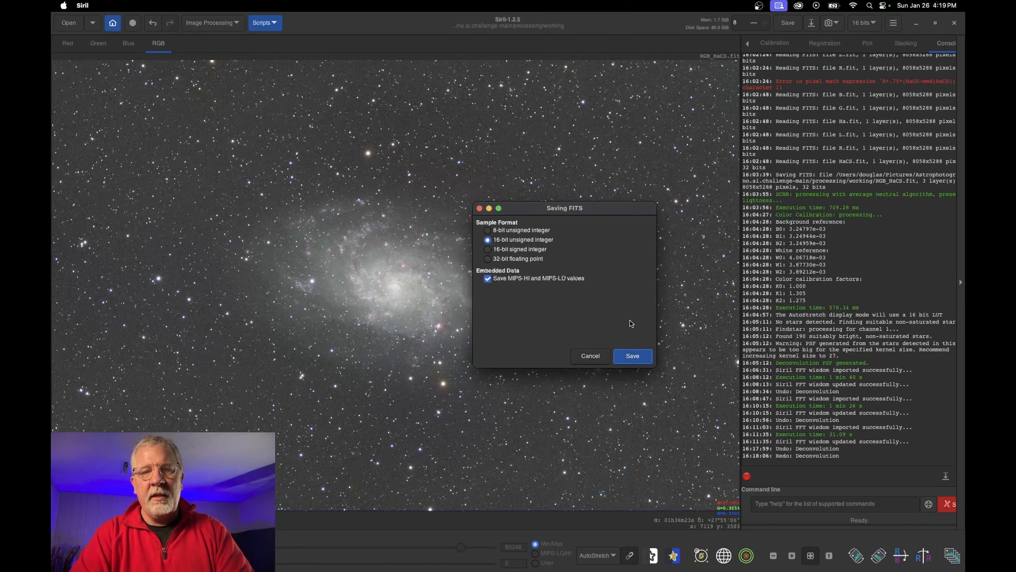
In Finder, go to processing > working and create a new folder named test
mouse_move(390, 570)
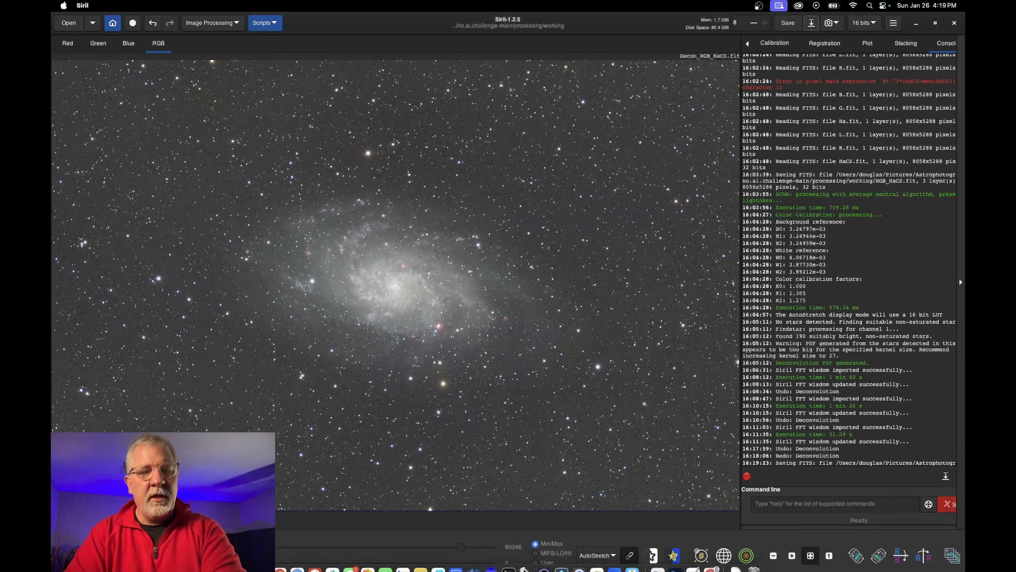
left_click(258, 553)
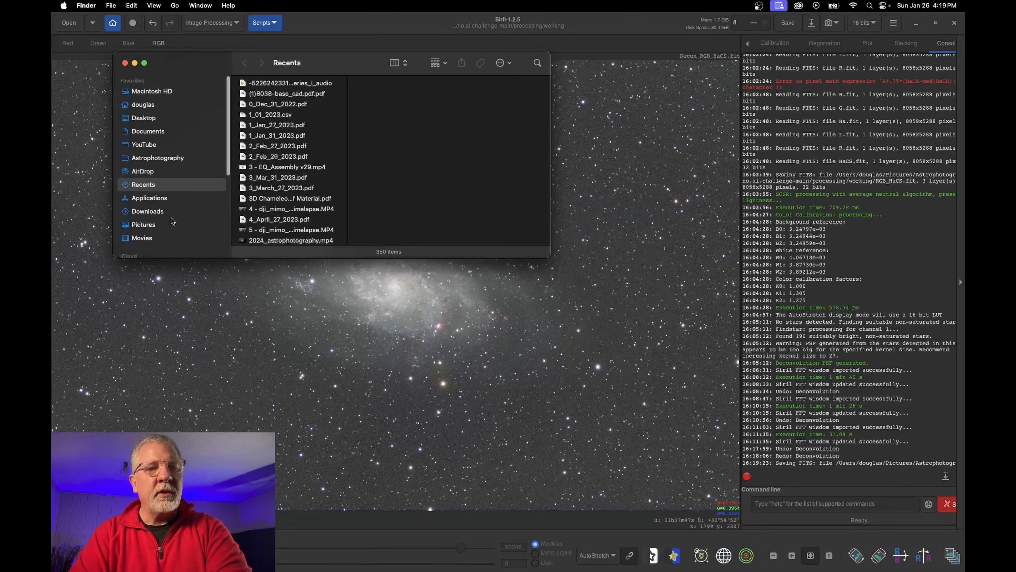
left_click(170, 156)
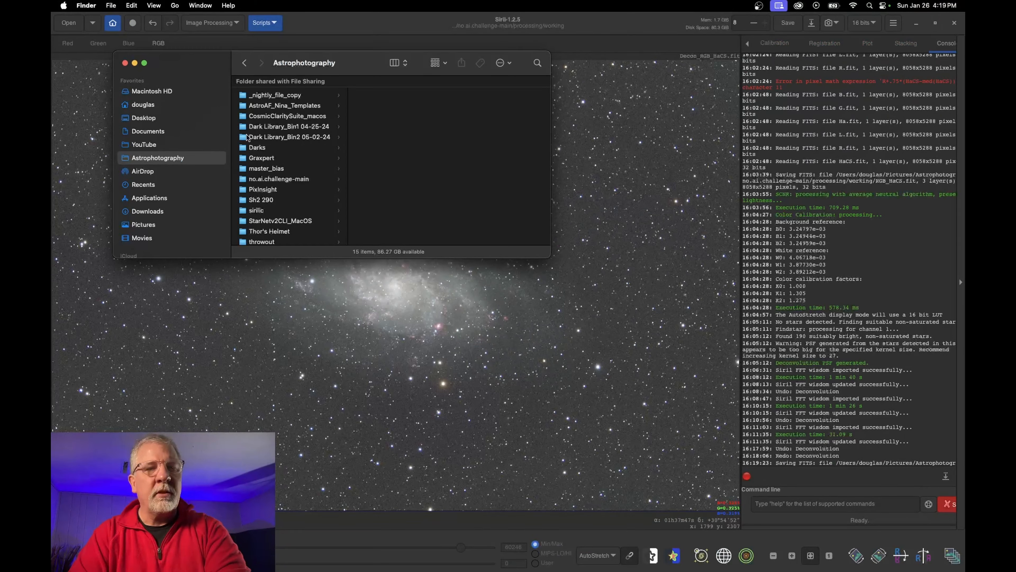
left_click(278, 179)
left_click(395, 147)
left_click(476, 95)
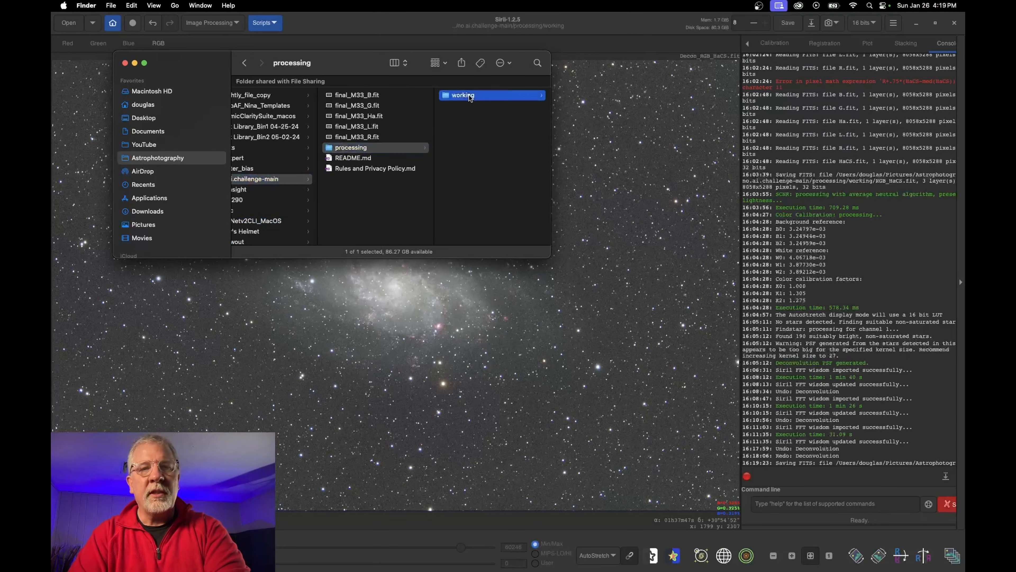
right_click(471, 216)
left_click(487, 222)
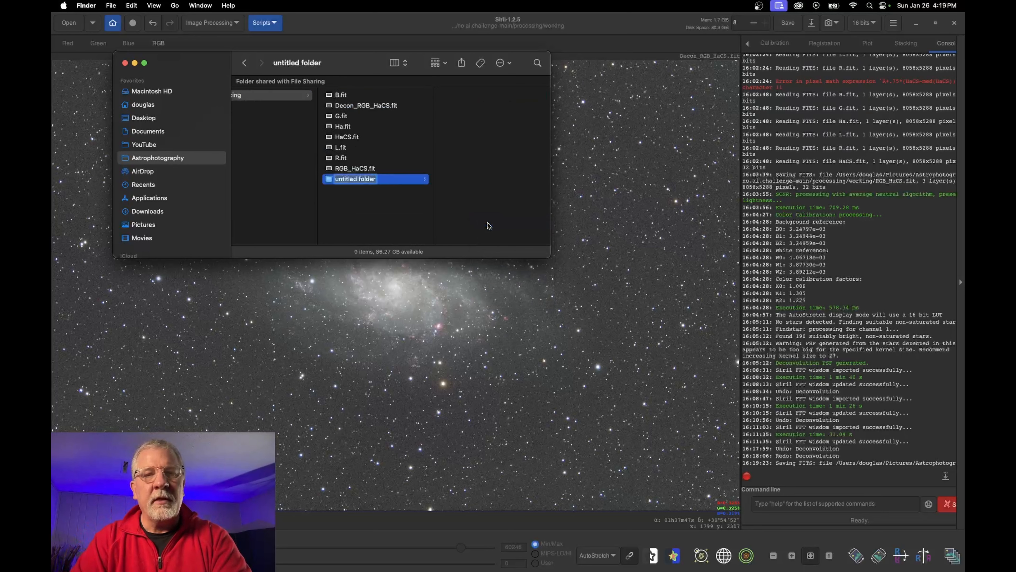
type("test")
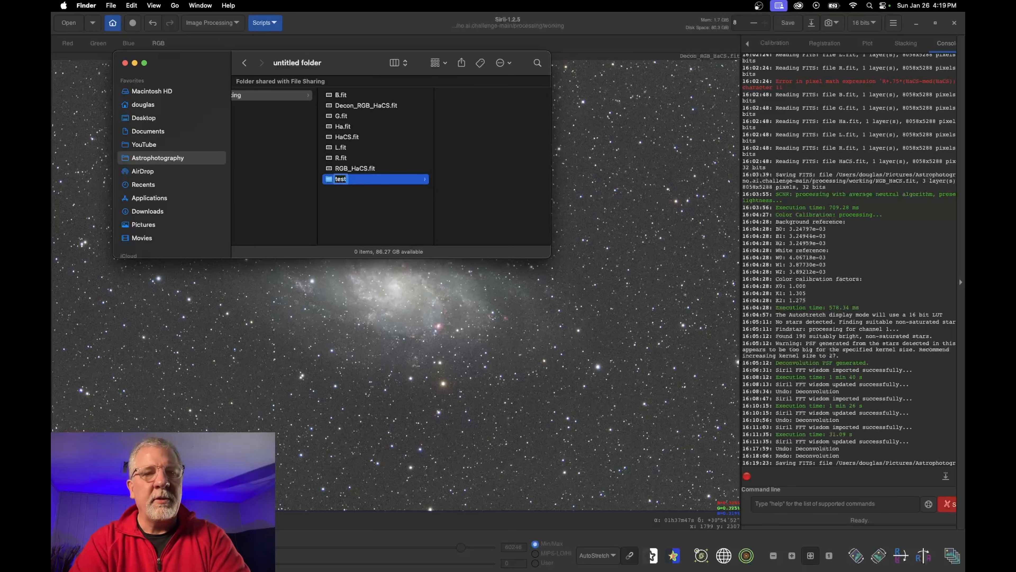
key("Return")
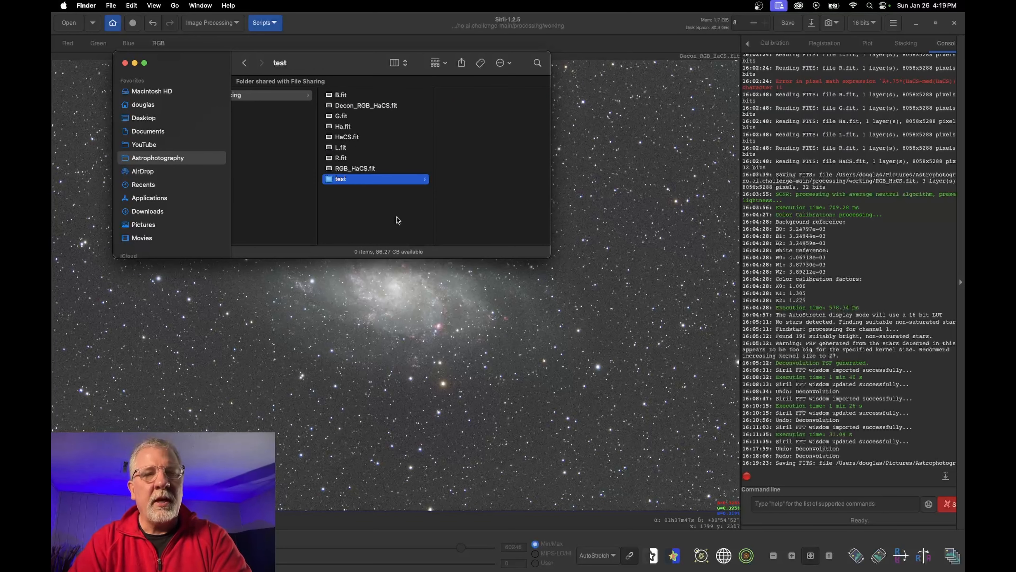
Copy Decon_RGB_HaCS.fit and L.fit into the test folder and close Finder
left_click(362, 106)
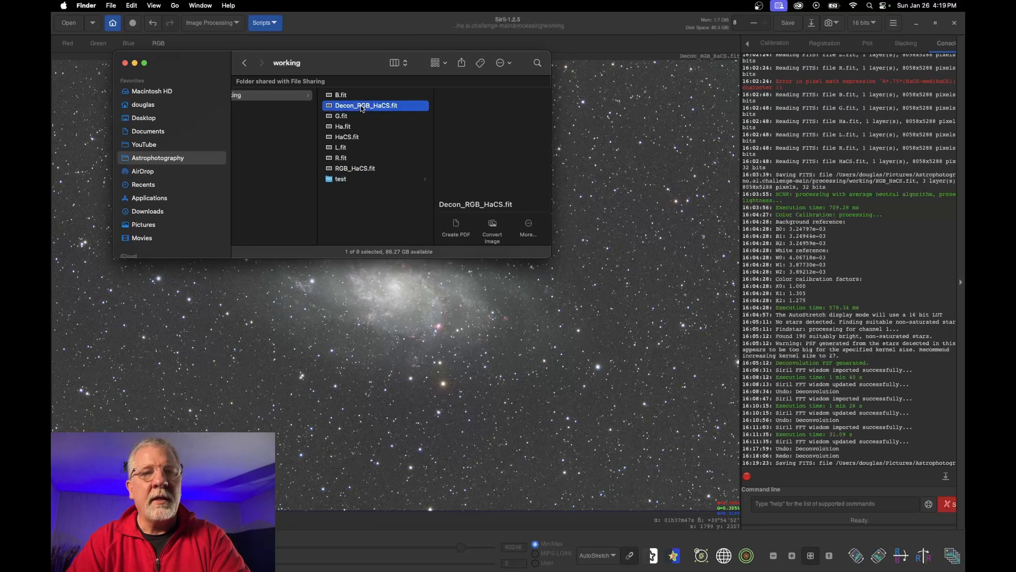
left_click(343, 152)
left_click(346, 179)
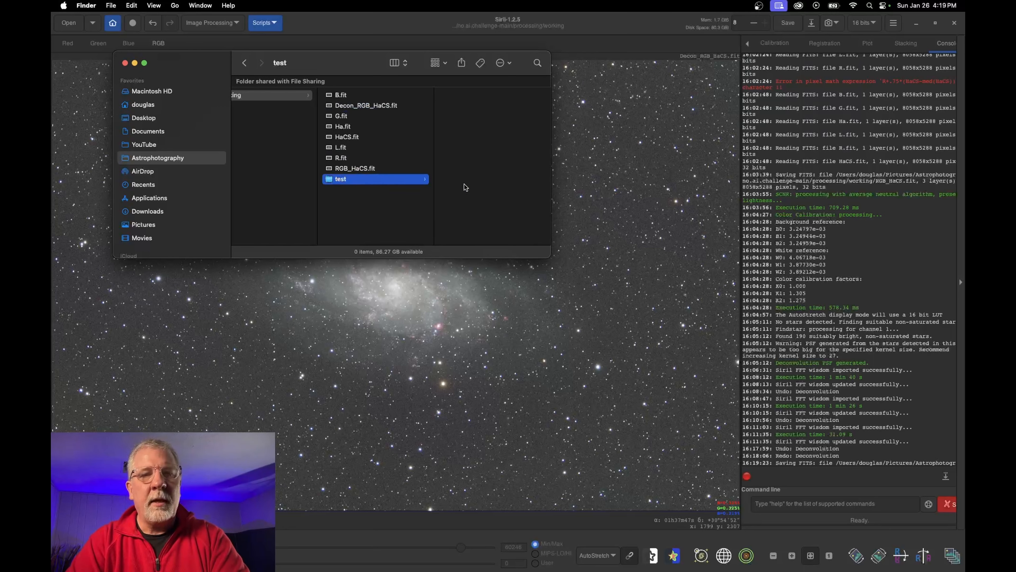
key("super+v")
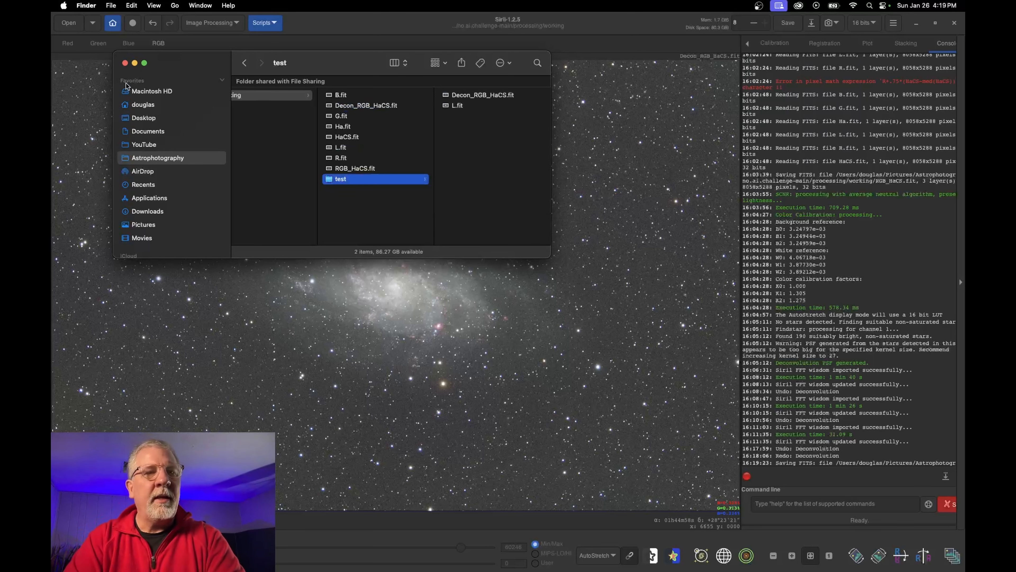
left_click(125, 63)
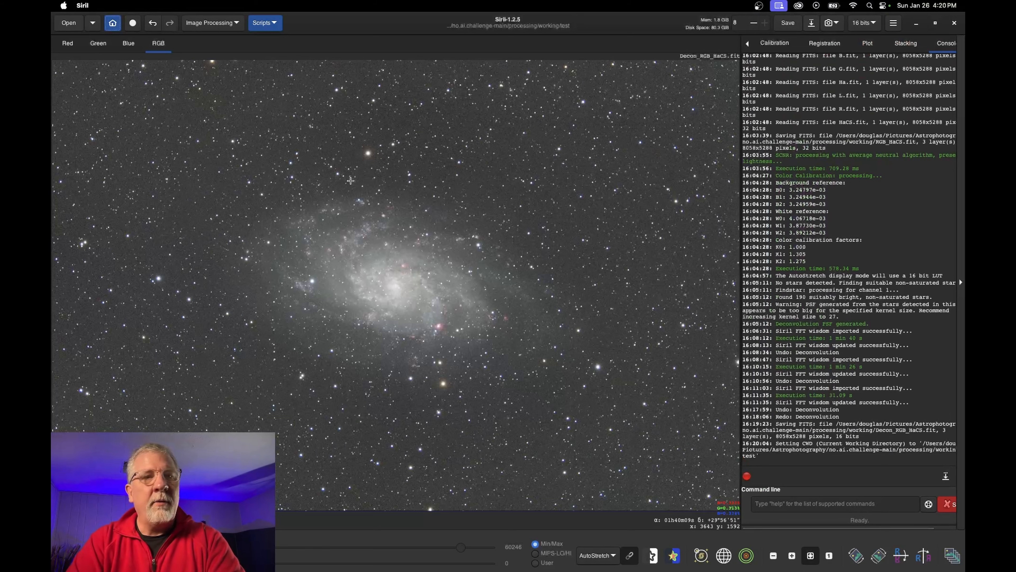
Open L.fit from the test folder and toggle the display to Linear, then back to AutoStretch
left_click(68, 24)
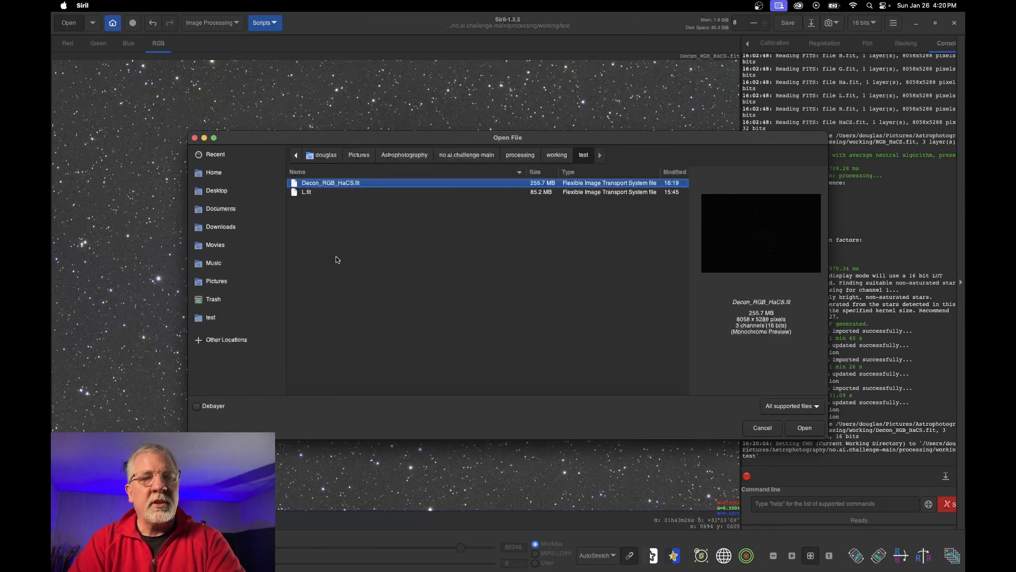
left_click(311, 193)
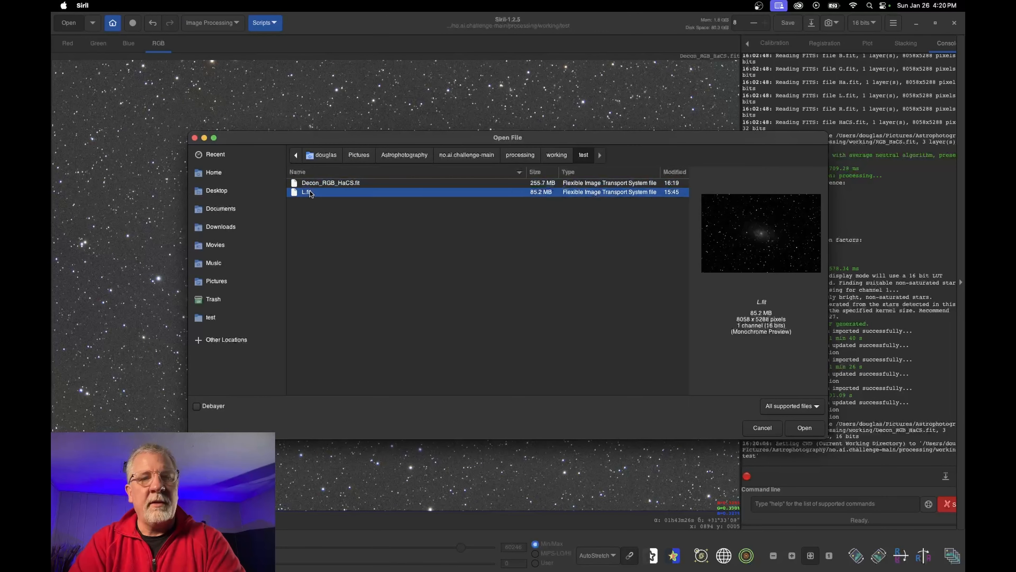
left_click(804, 427)
left_click(613, 556)
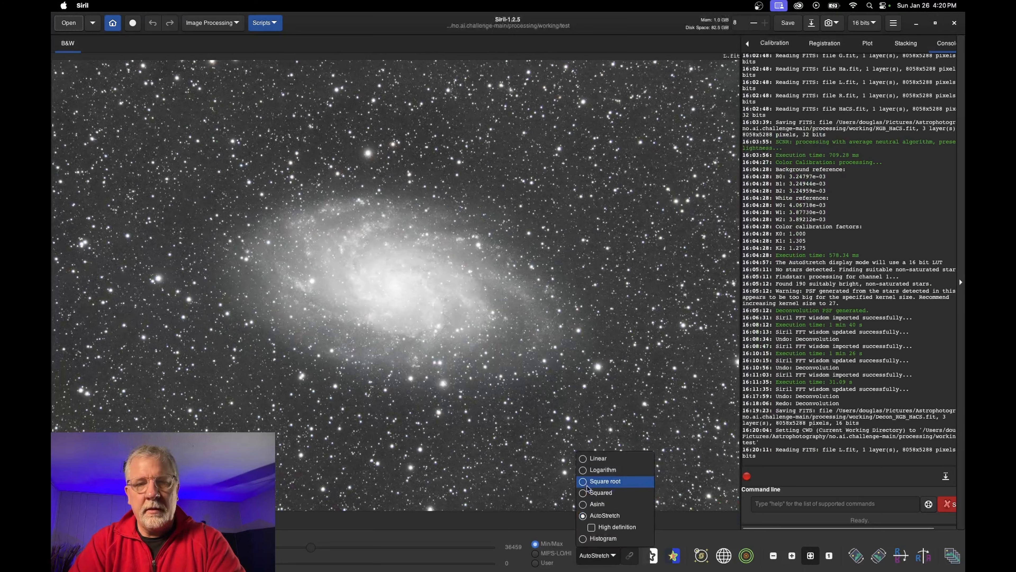
left_click(597, 458)
left_click(604, 556)
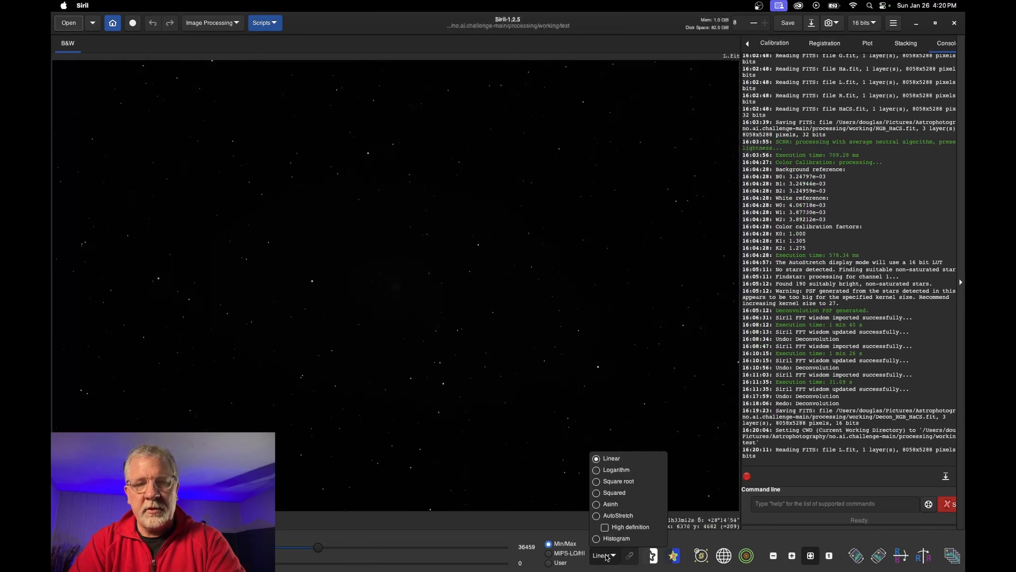
left_click(618, 516)
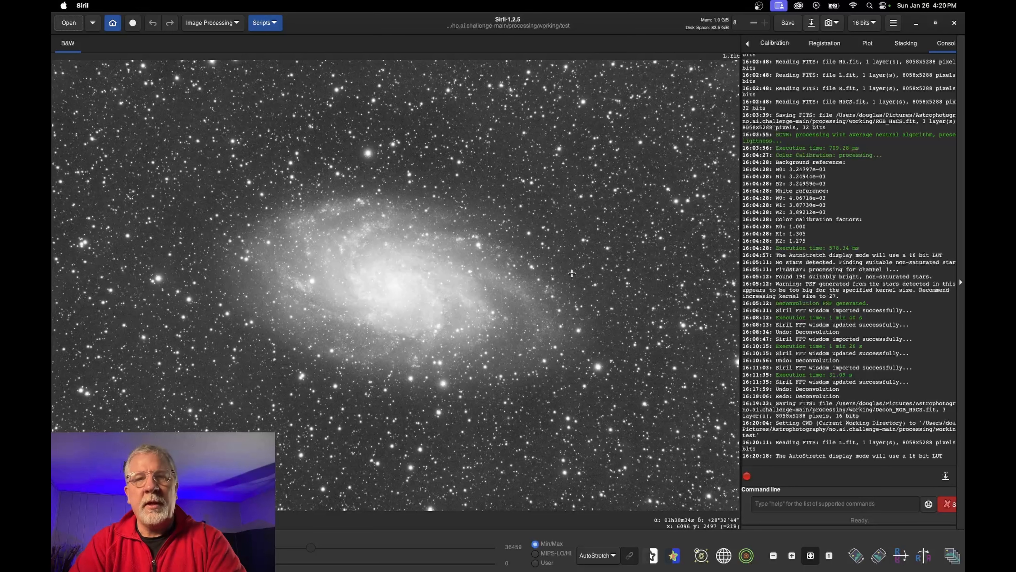
Generate a PSF and deconvolve the L.fit luminance image with 10 iterations
left_click(223, 25)
left_click(189, 204)
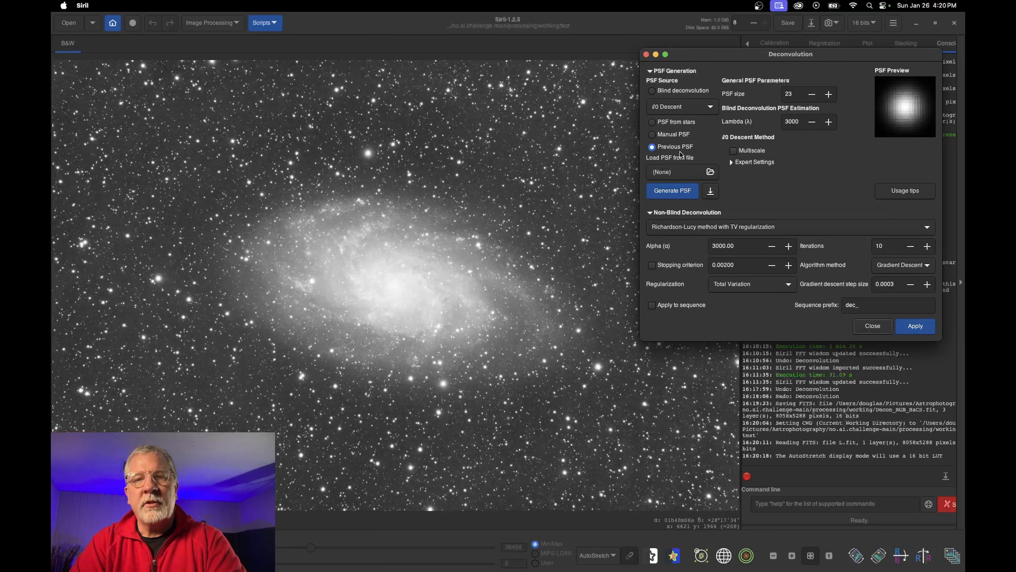
left_click(681, 198)
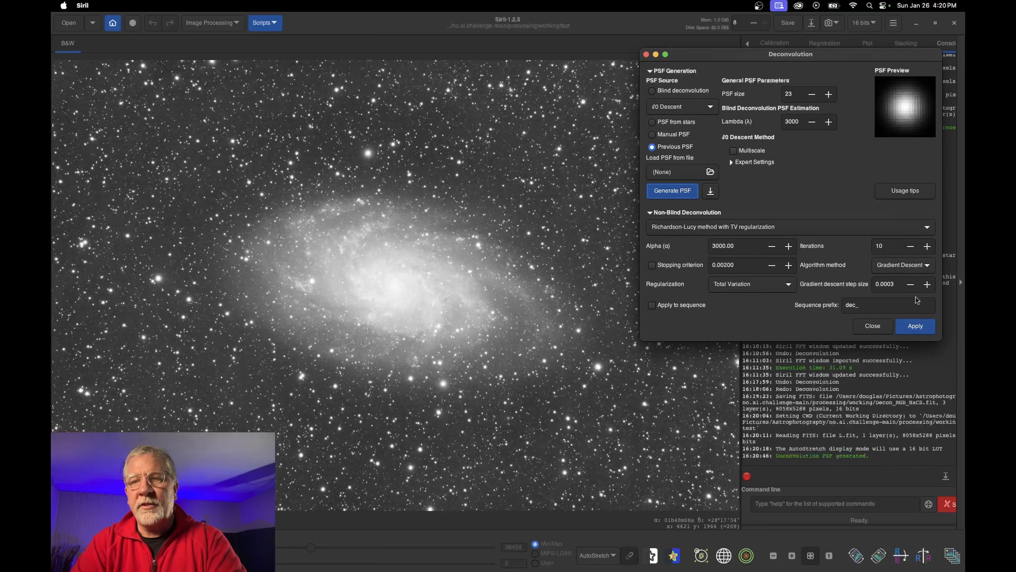
left_click(916, 326)
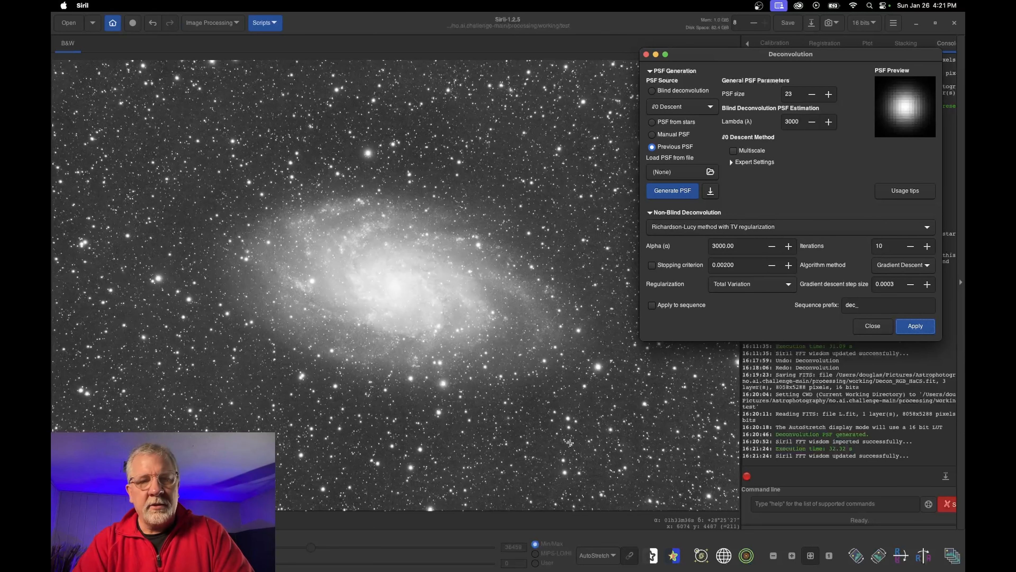
Zoom into the galaxy core, compare with the original via Undo/Redo, keep deconvolution, and close settings
left_click(792, 557)
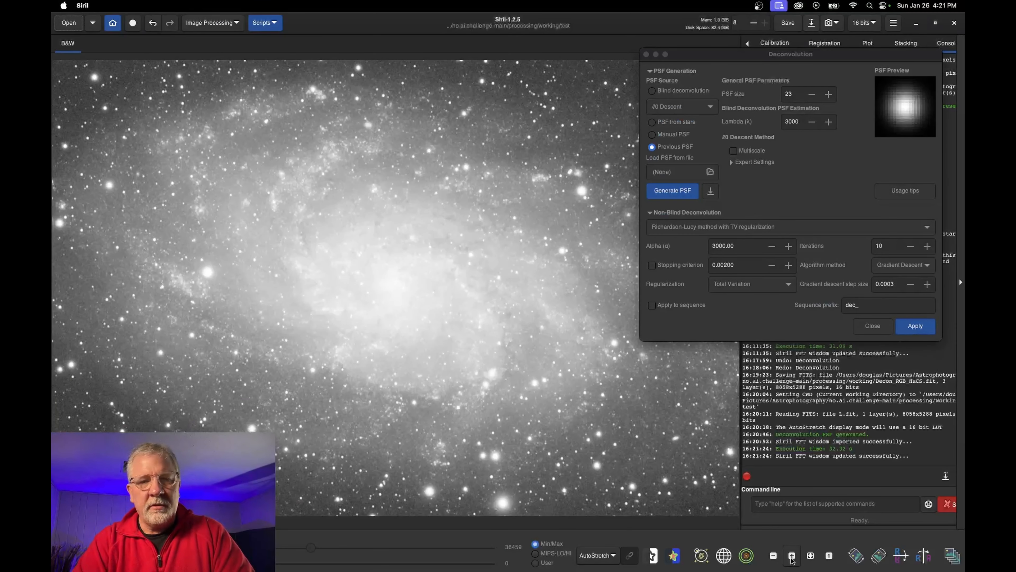
left_click(792, 557)
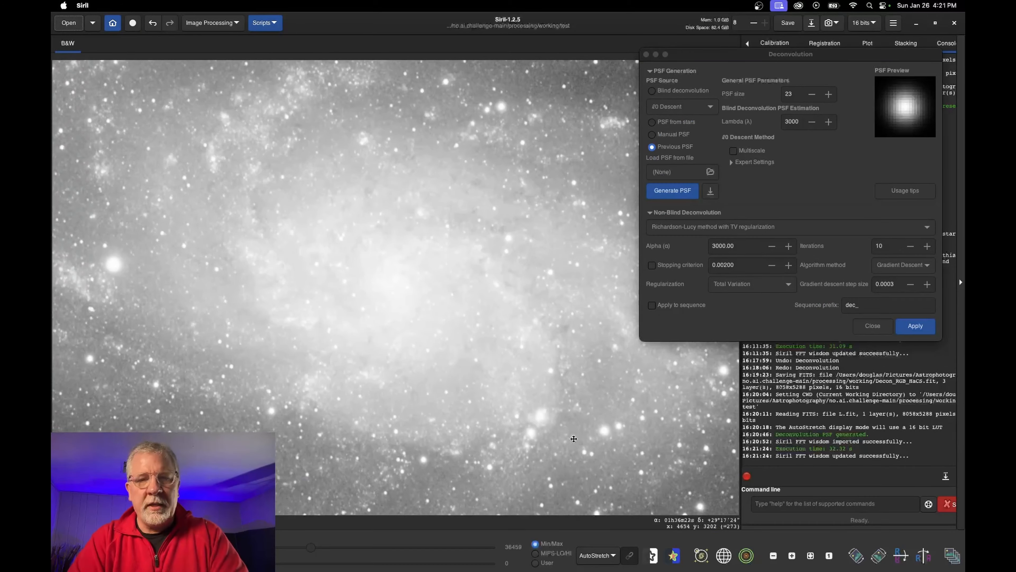
left_click_drag(576, 440, 445, 249)
left_click_drag(490, 333, 417, 204)
left_click(443, 345)
mouse_move(457, 351)
left_mouse_down()
mouse_move(469, 217)
mouse_move(576, 215)
mouse_move(490, 414)
mouse_move(478, 204)
left_mouse_up()
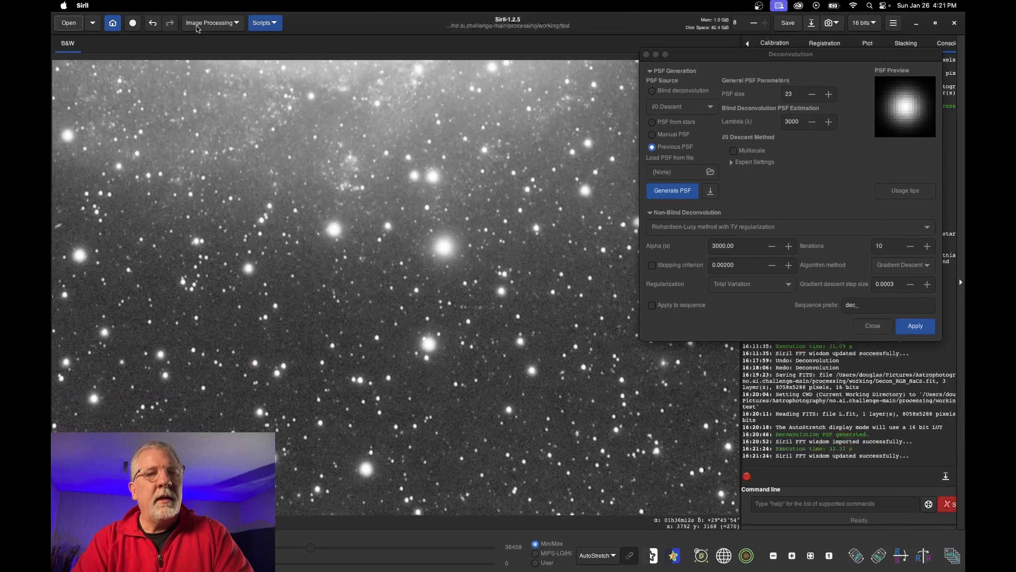
left_click(153, 24)
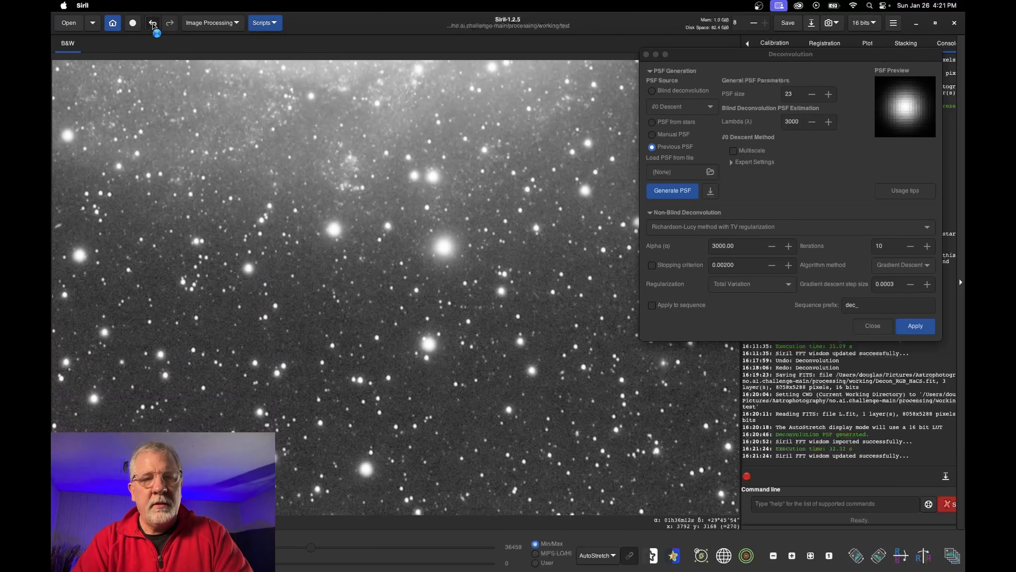
left_click(169, 24)
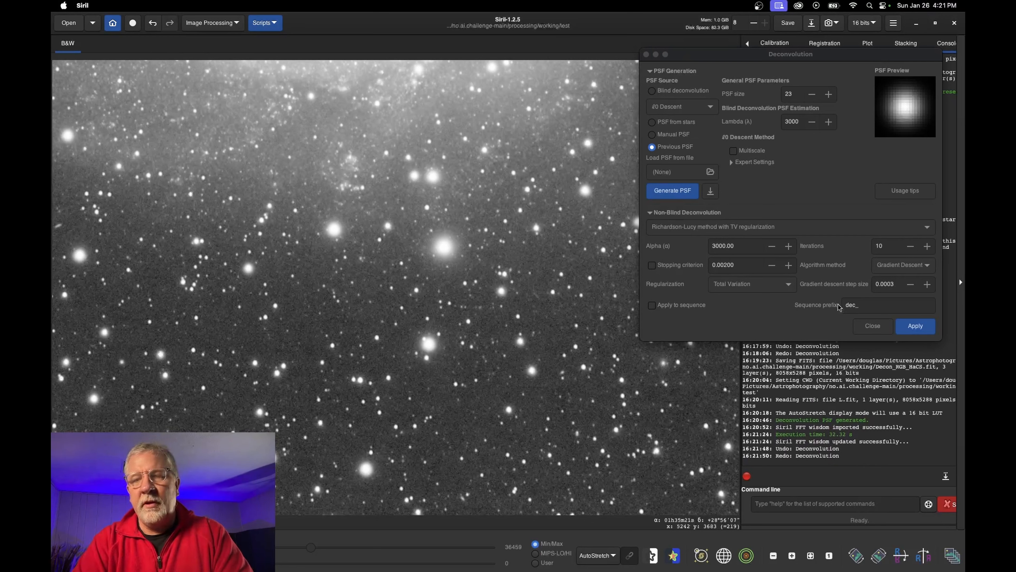
left_click(873, 326)
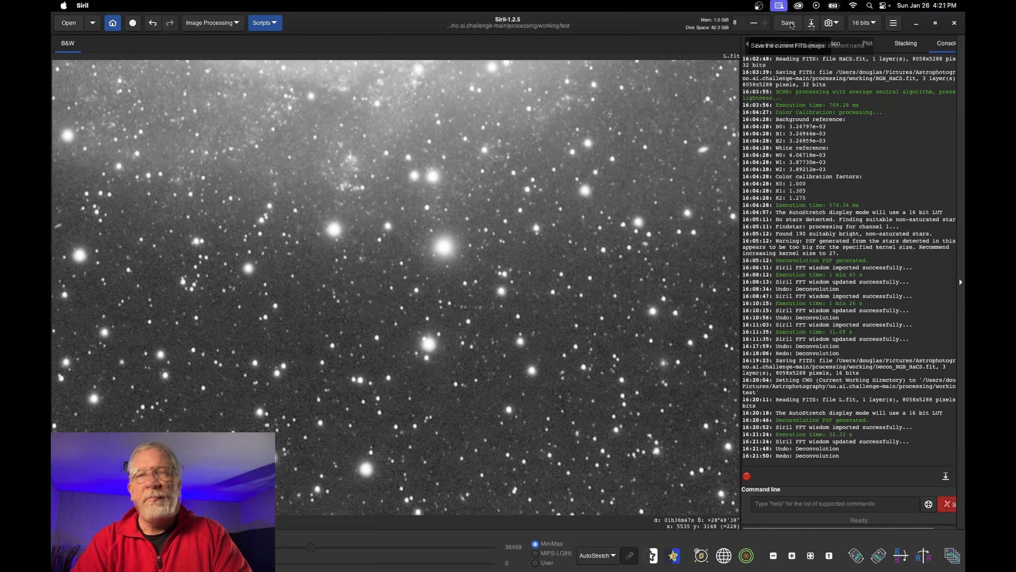
Save the deconvolved luminance as 16-bit unsigned Decon_L.fit and fit the galaxy to the window
left_click(811, 23)
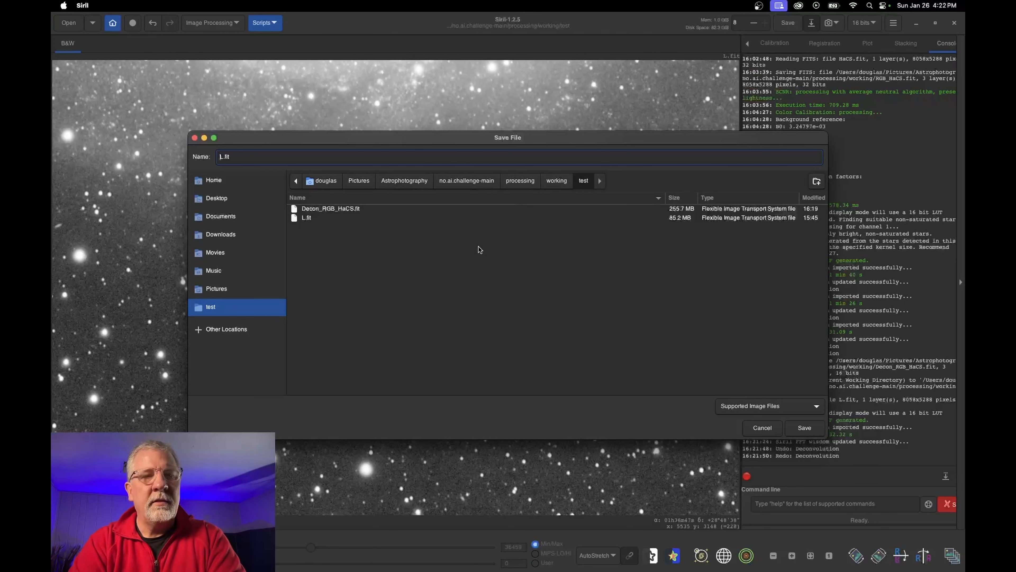
key("Return")
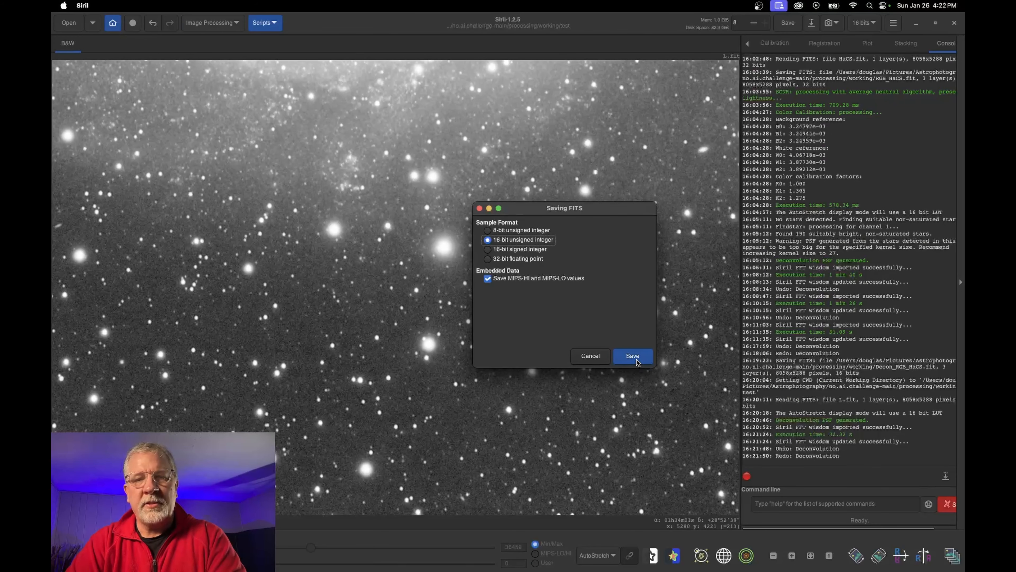
left_click(636, 359)
left_click(636, 323)
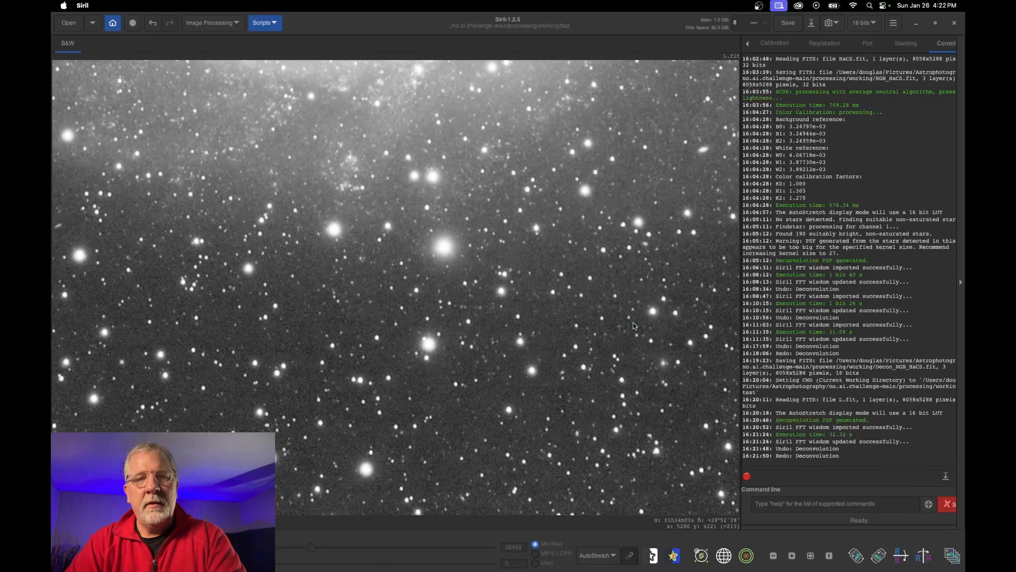
left_click(810, 556)
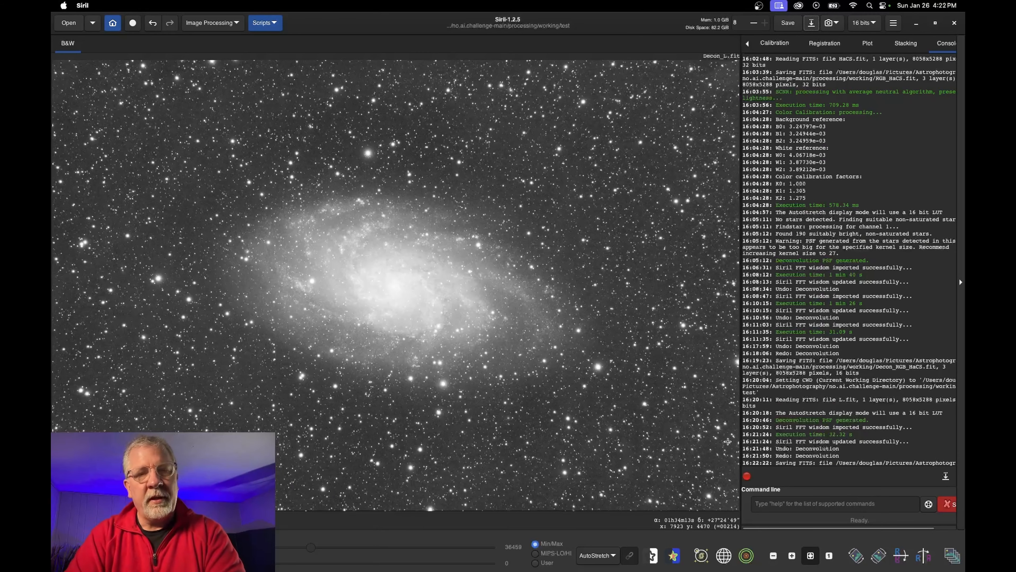
left_click(789, 506)
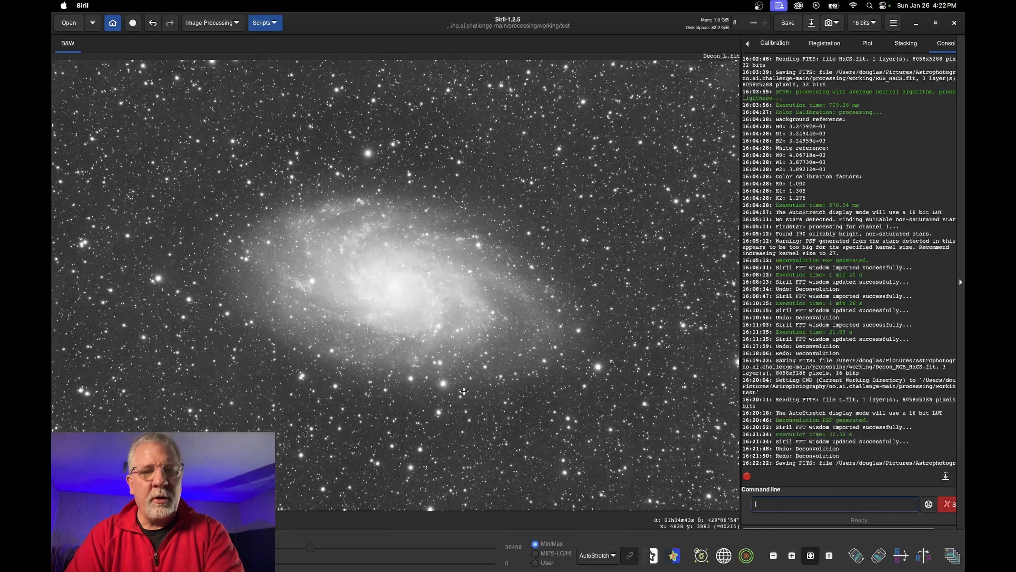
left_click(212, 22)
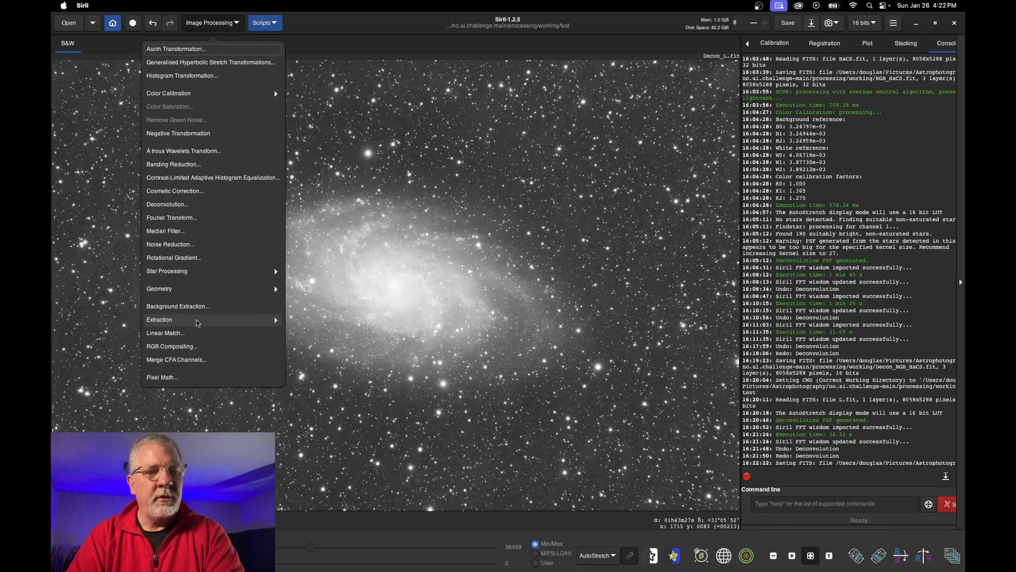
left_click(188, 346)
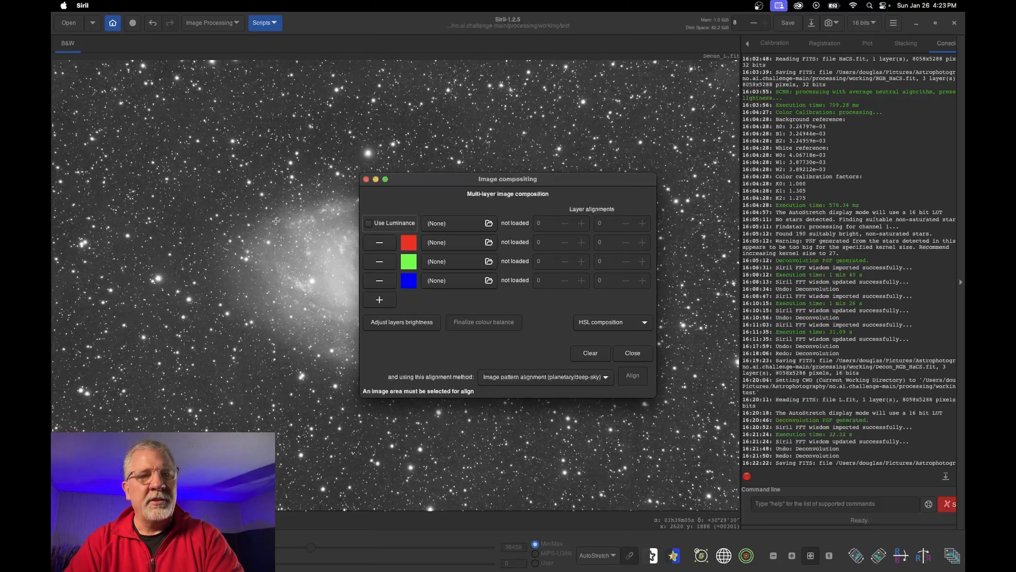
left_click_drag(496, 188, 618, 161)
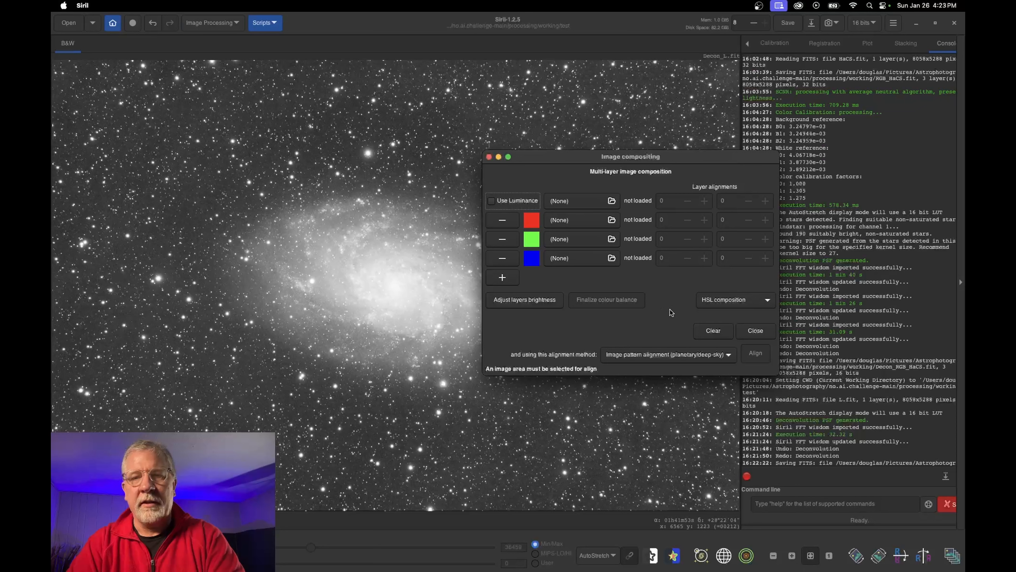
left_click(742, 330)
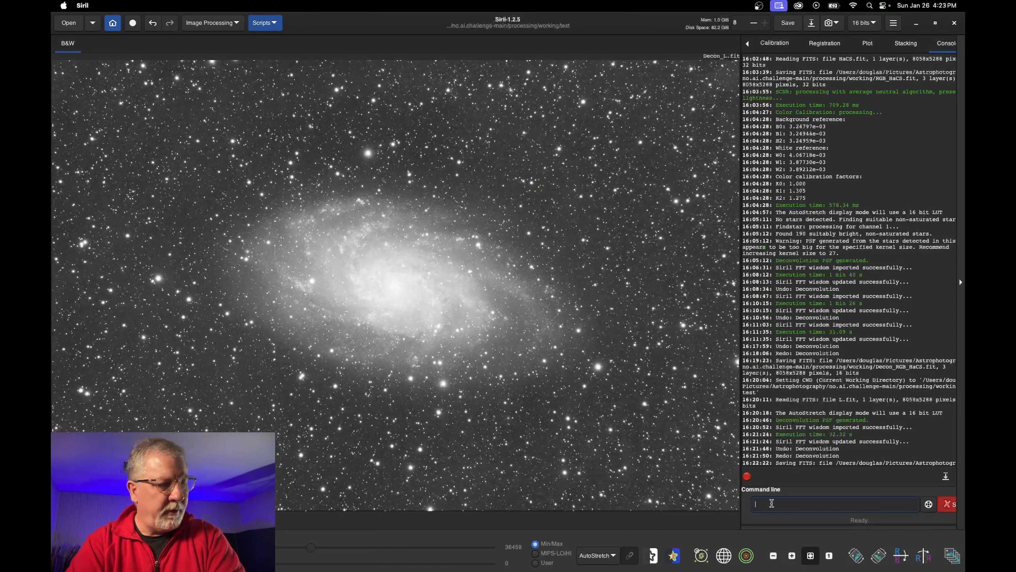
Type rgbcomp with a dash option on the command line while checking its usage help
type("rgbcomp")
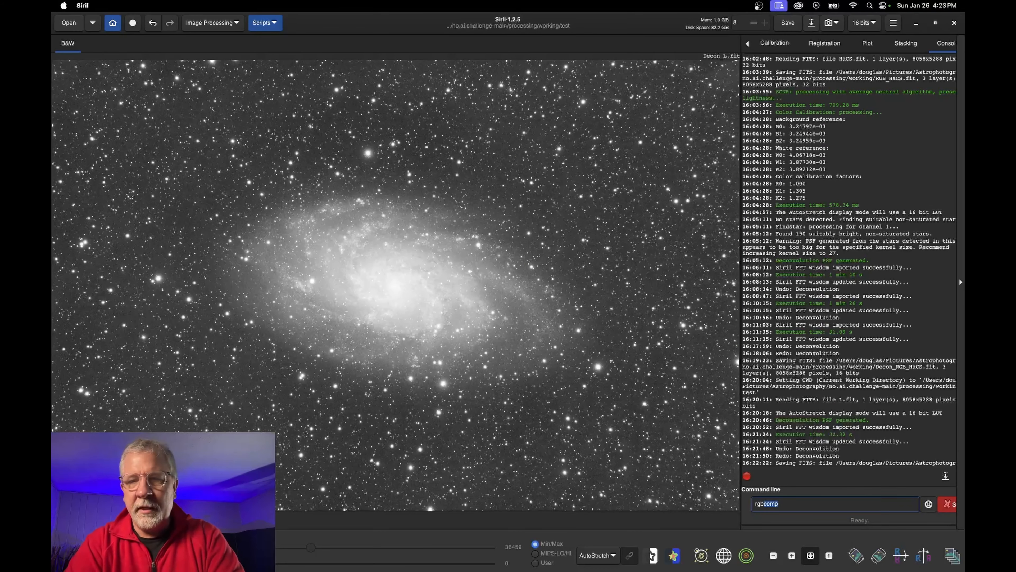
left_click(928, 504)
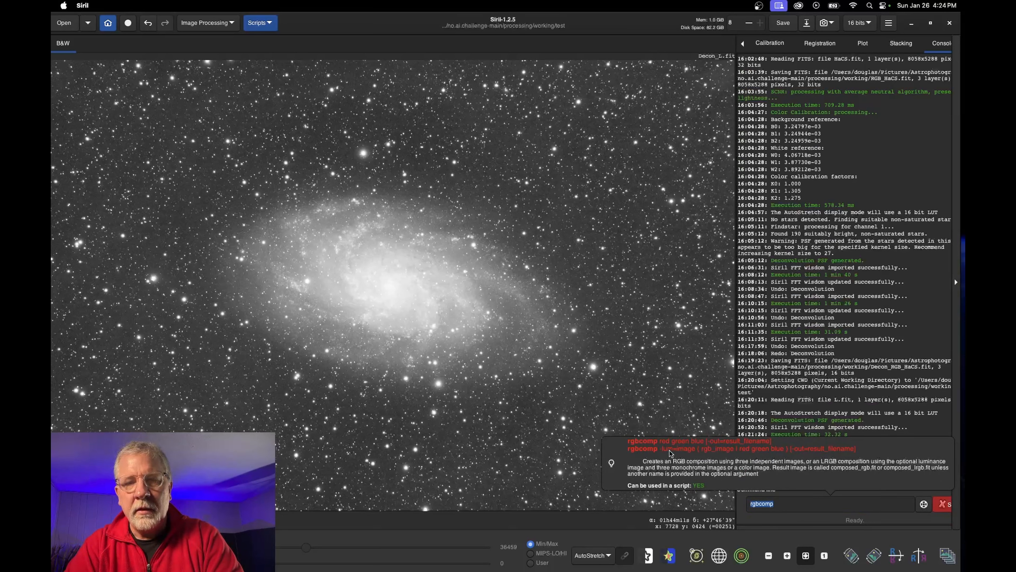
left_click(784, 504)
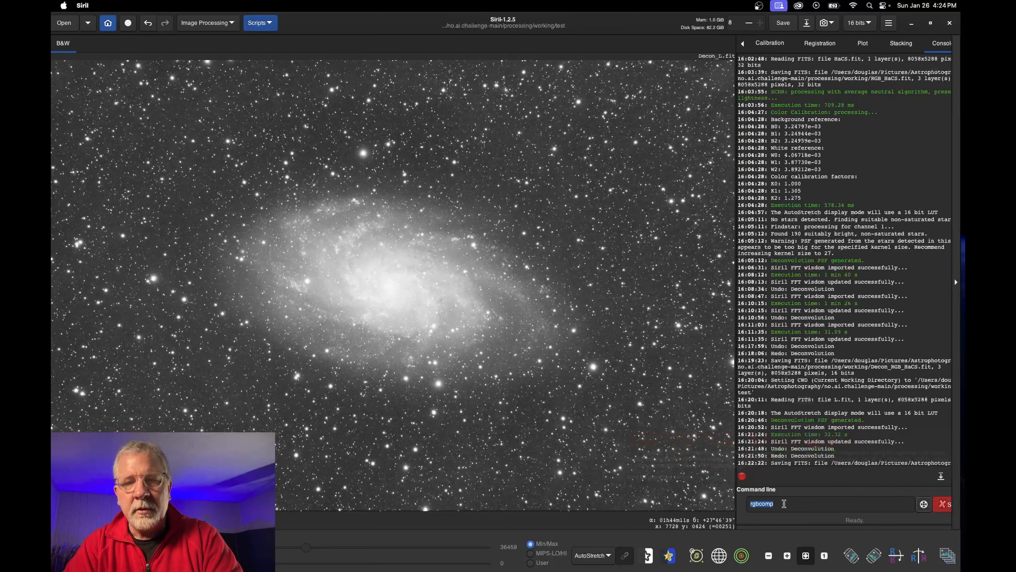
type("-L")
key("BackSpace")
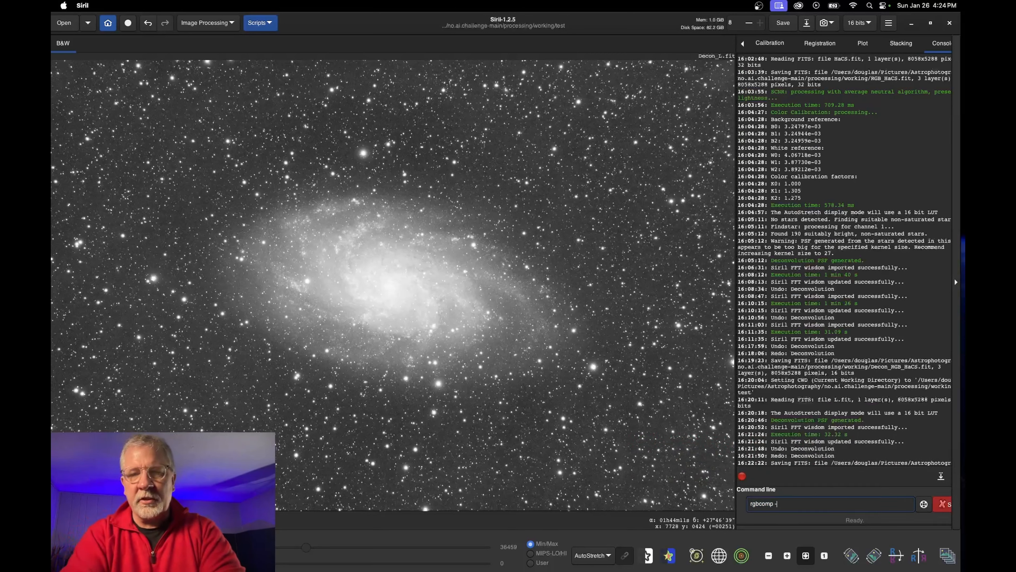
left_click(923, 504)
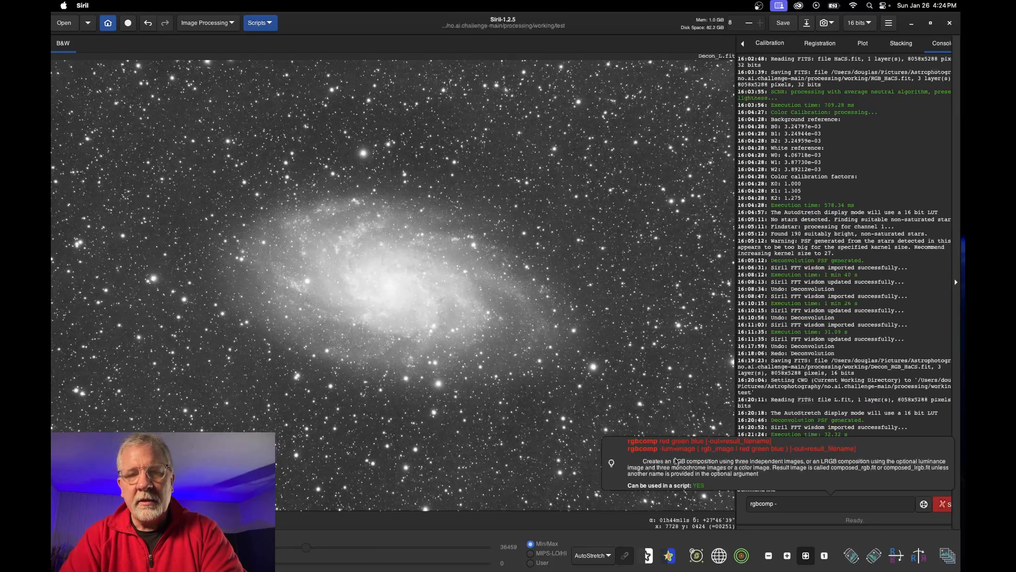
left_click(923, 504)
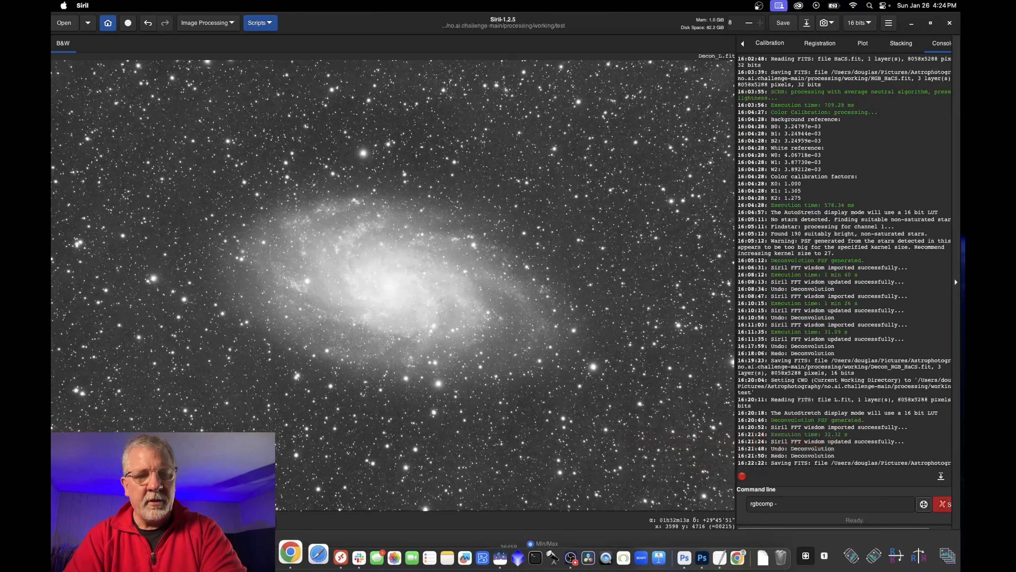
In Finder, browse to Astrophotography > no.ai.challenge-main > processing > working > test
left_click(275, 557)
left_click(152, 157)
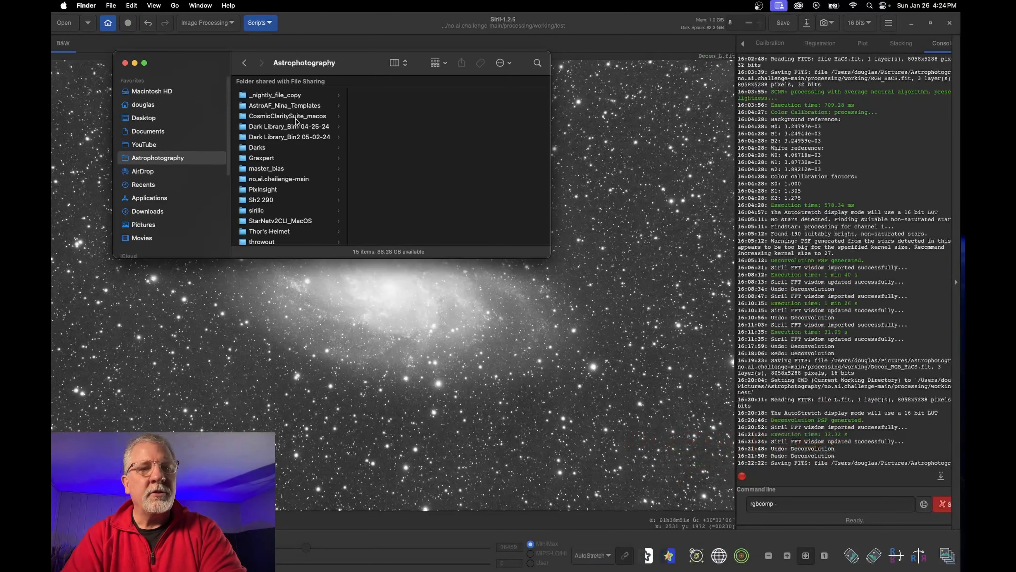
left_click(278, 178)
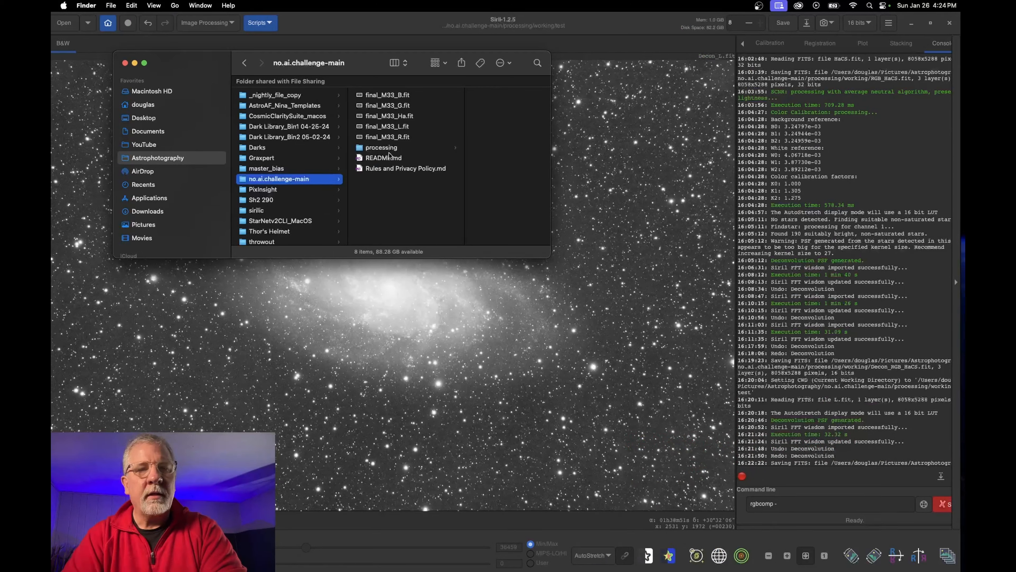
left_click(386, 148)
left_click(466, 98)
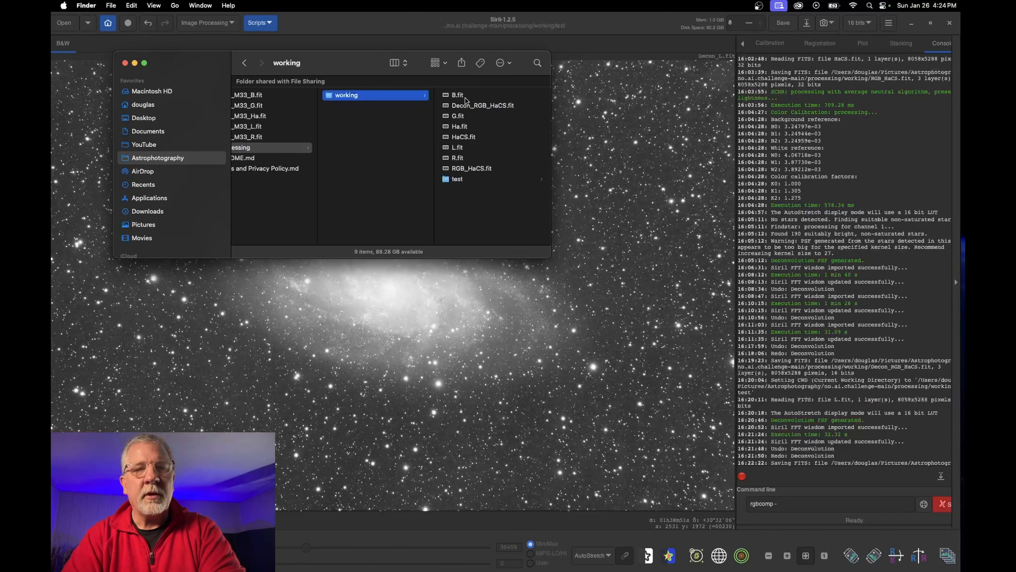
left_click(464, 179)
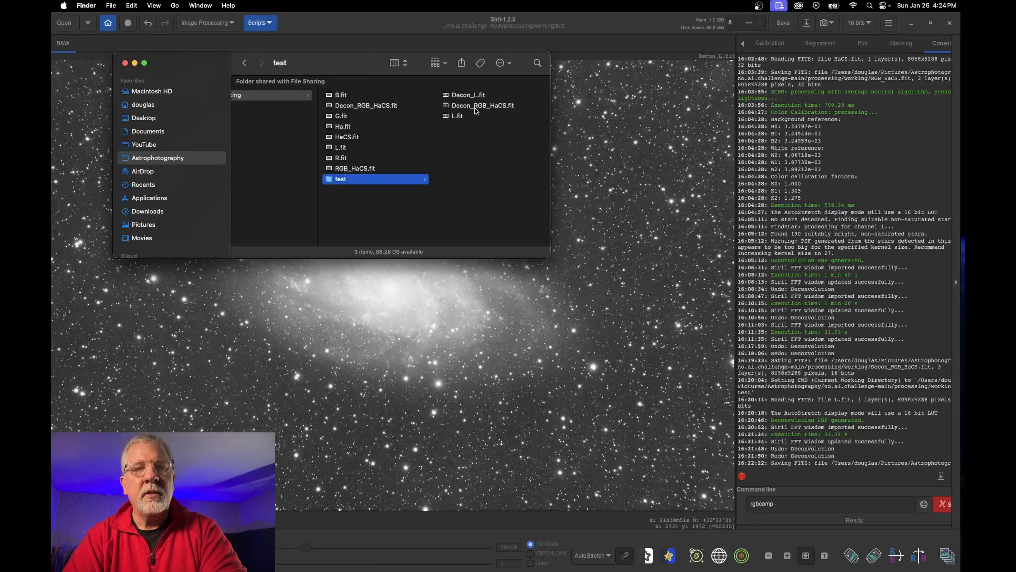
Rename Decon_L.fit to lum.fit and go back to Siril
left_click(468, 95)
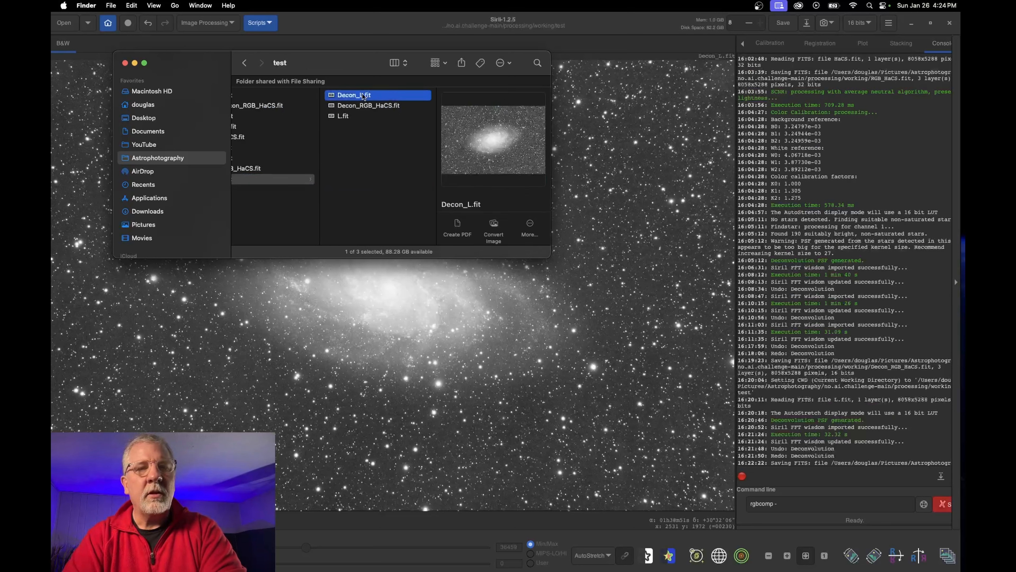
key("Return")
type("lum")
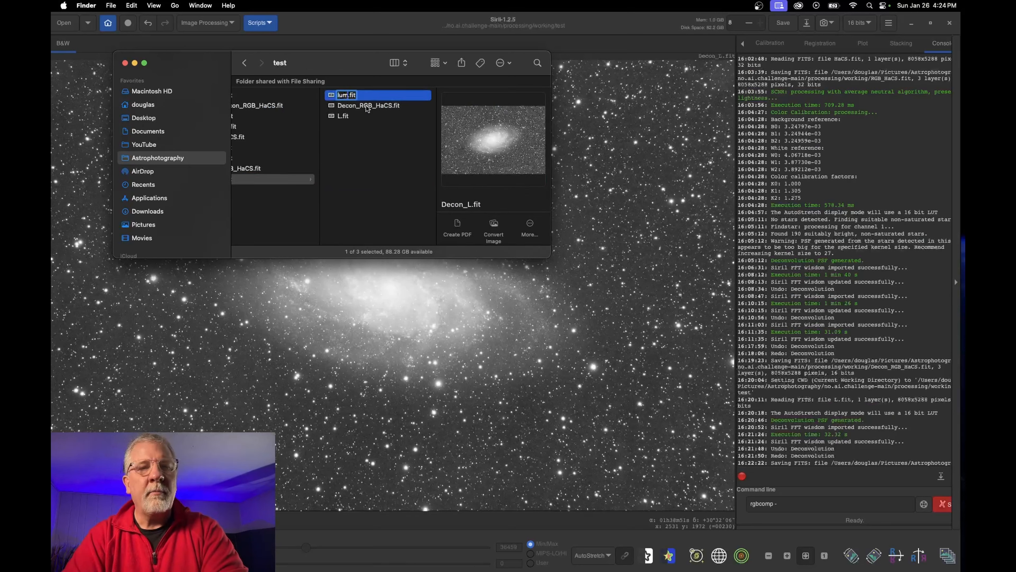
left_click(367, 106)
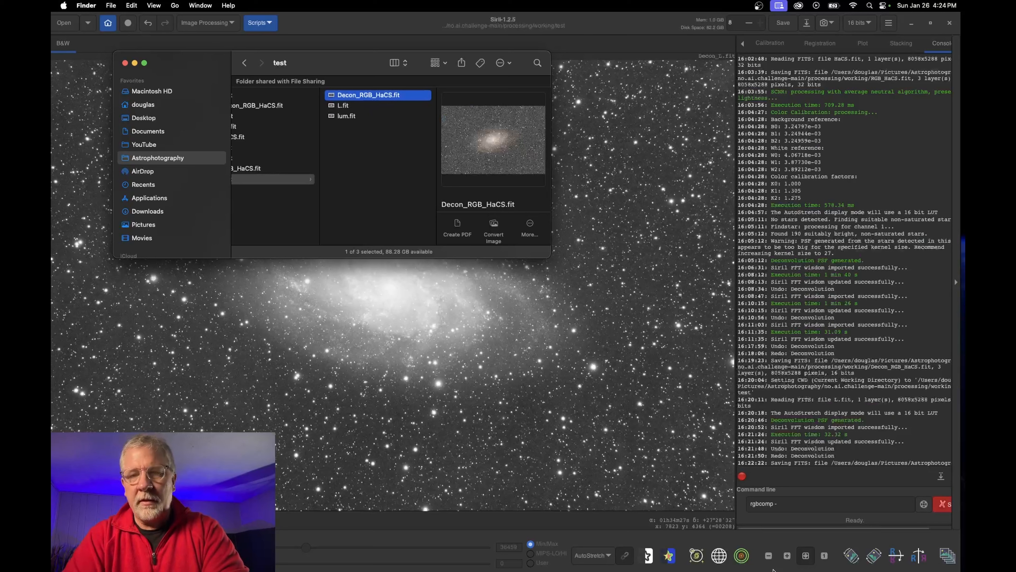
left_click(924, 505)
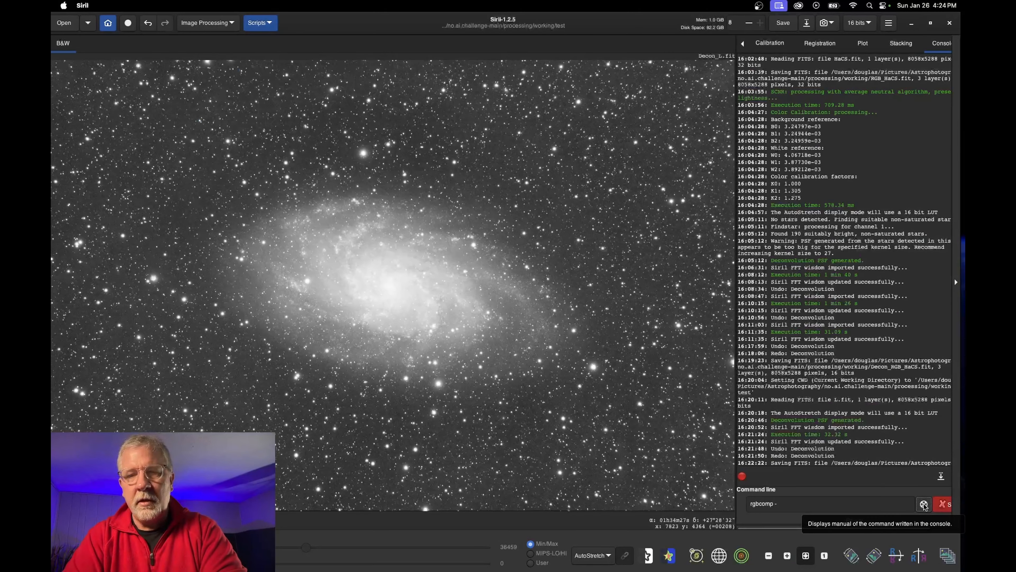
Extend the rgbcomp line with 'lum = image(', the dragged-in Decon_RGB_HaCS.fit, and '| red green blue'
left_click(925, 505)
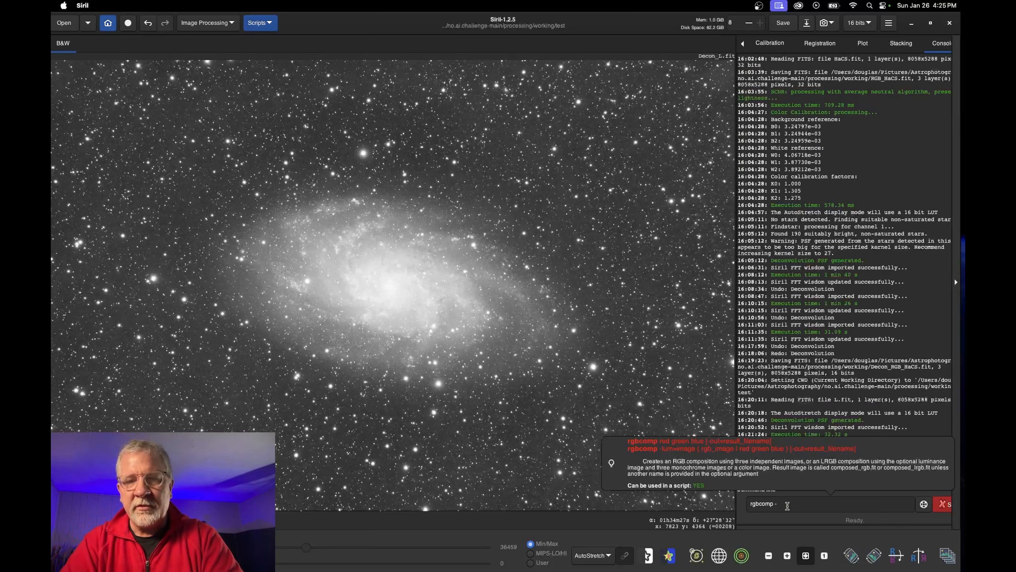
type("lum")
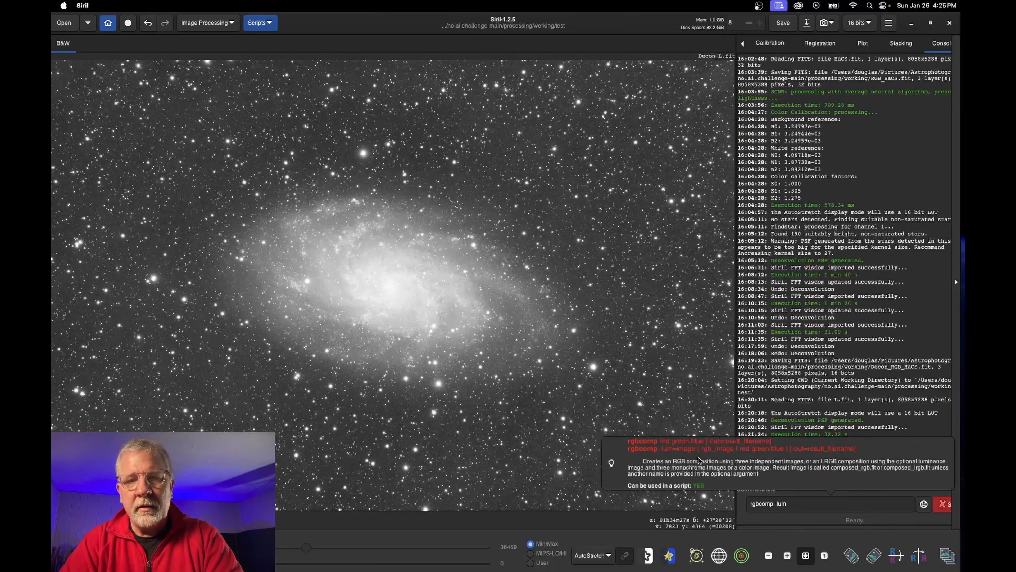
type(" = imge")
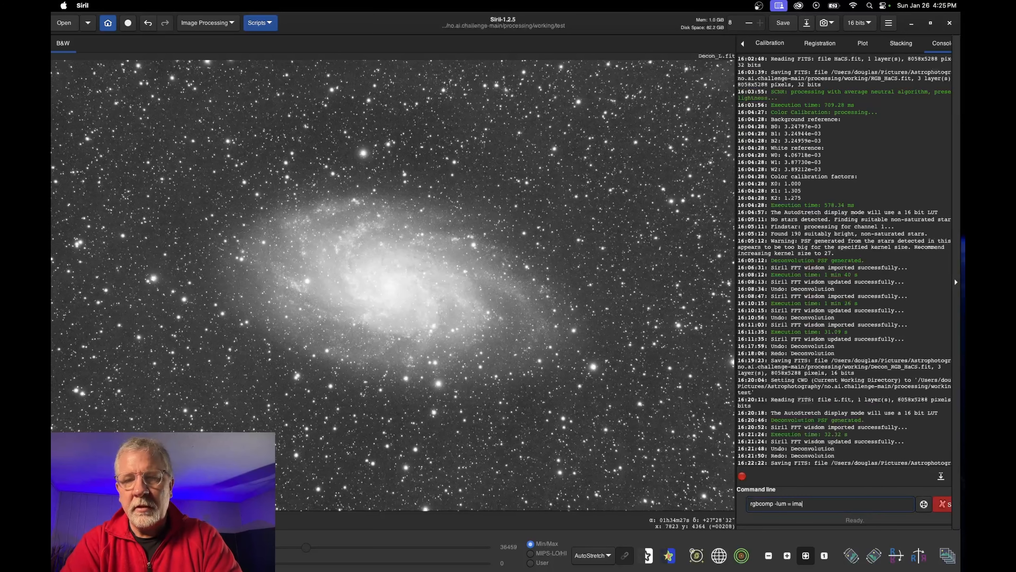
type("ge(")
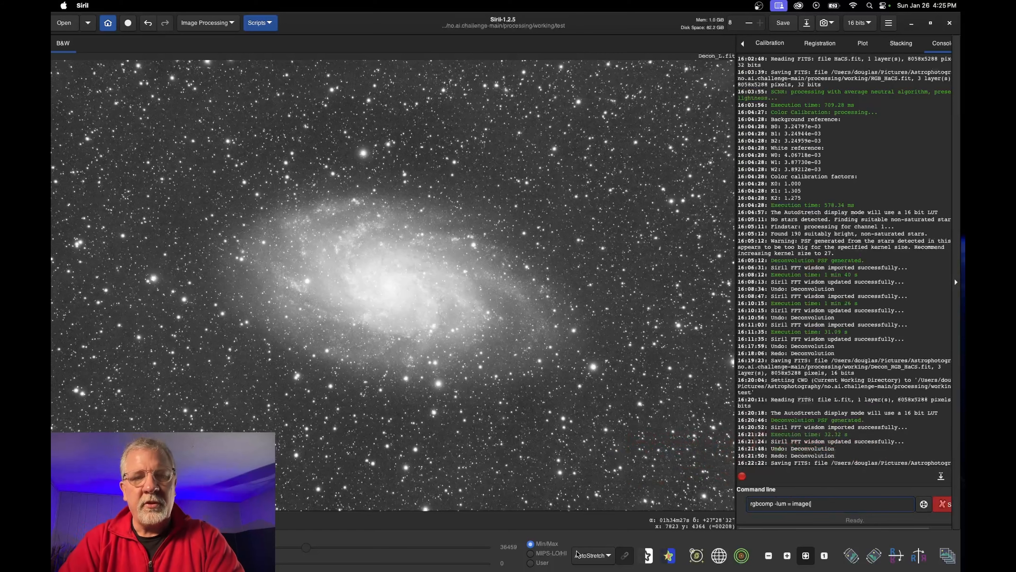
mouse_move(520, 571)
left_click(271, 557)
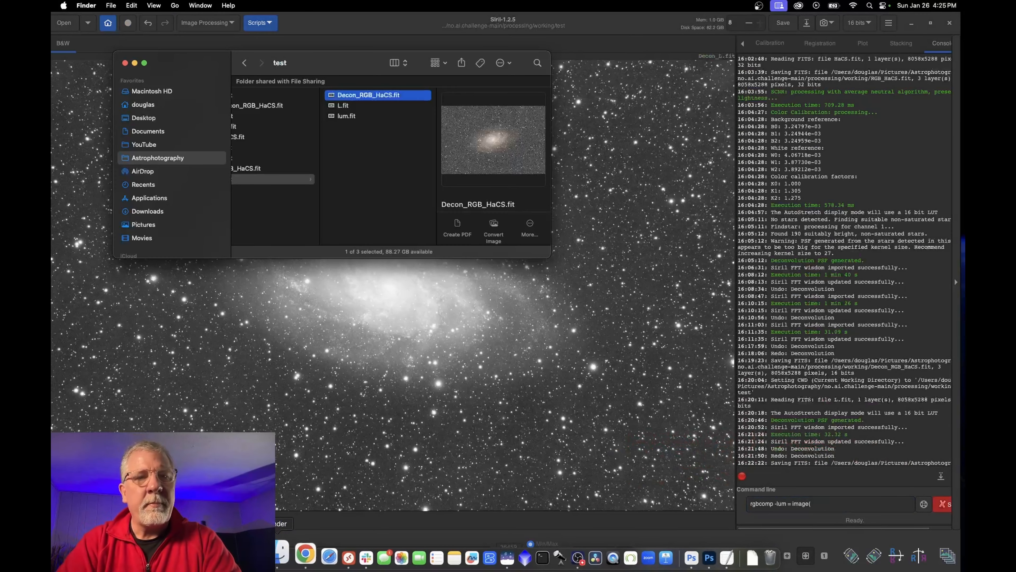
left_click_drag(359, 96, 760, 503)
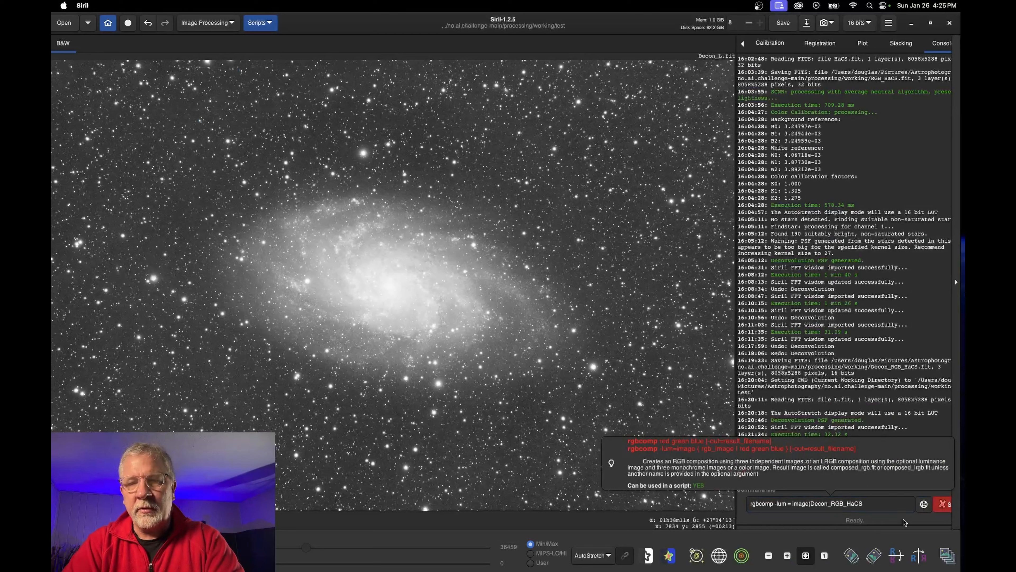
type("| red")
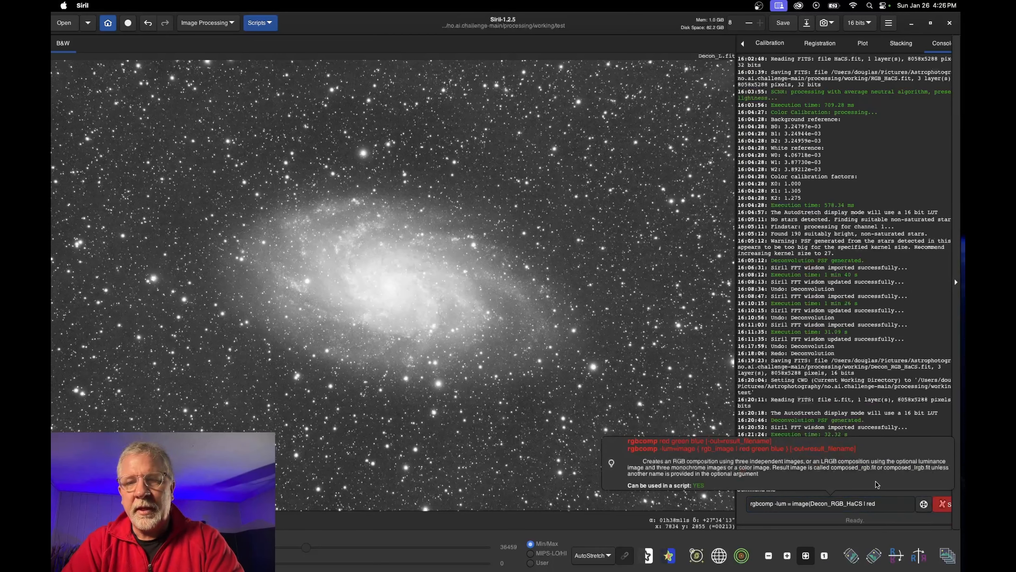
type(" green blue")
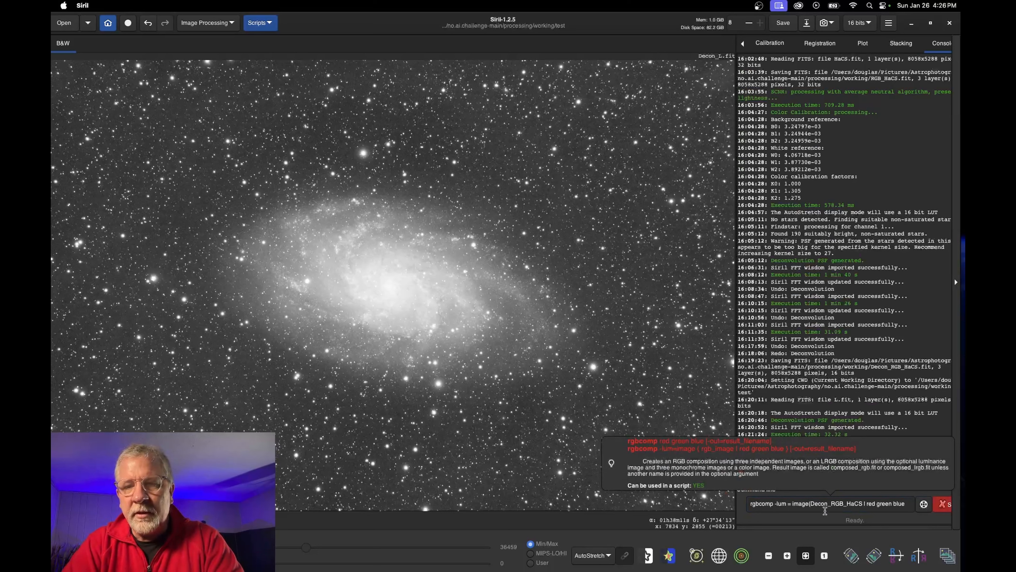
left_click(813, 507)
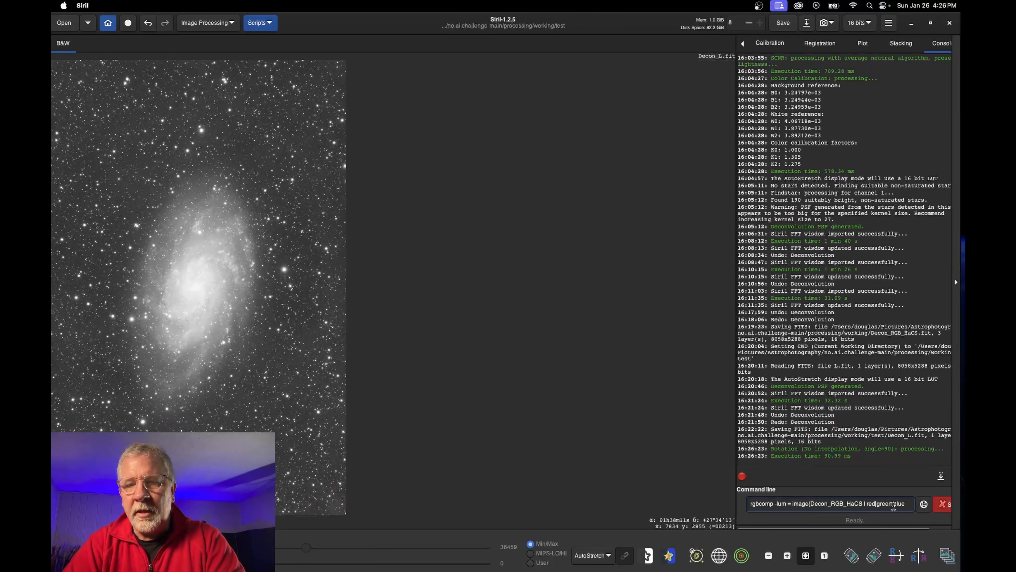
Close the image bracket, fit the galaxy to the window, and append '[-out=LRGB_HaC' to the command
type(")")
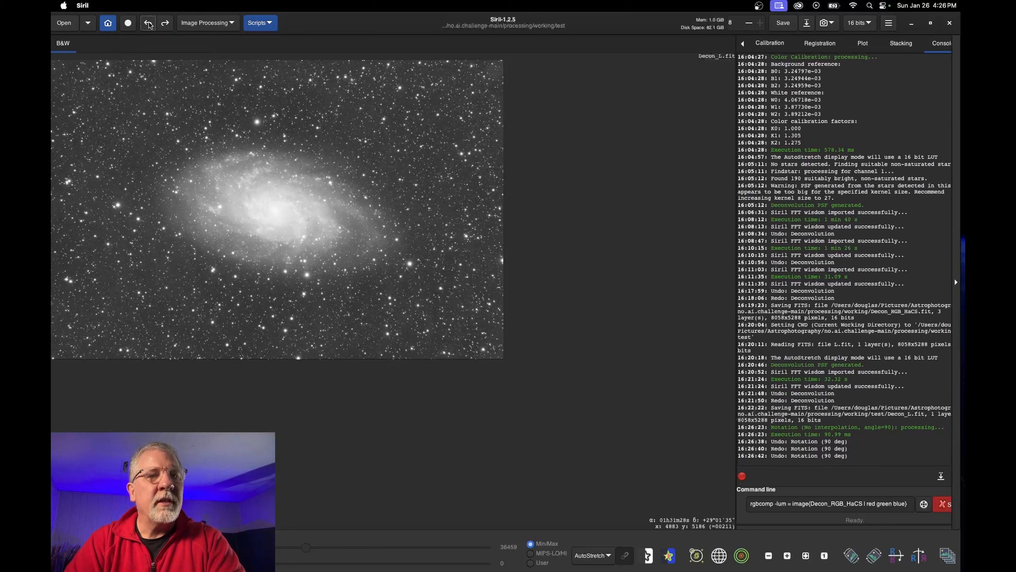
left_click(806, 555)
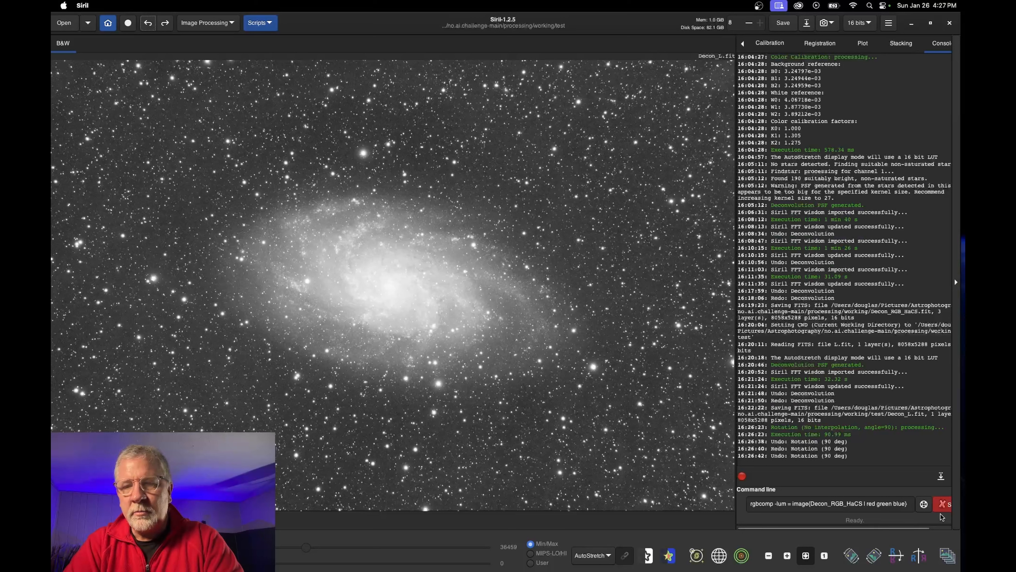
left_click(923, 505)
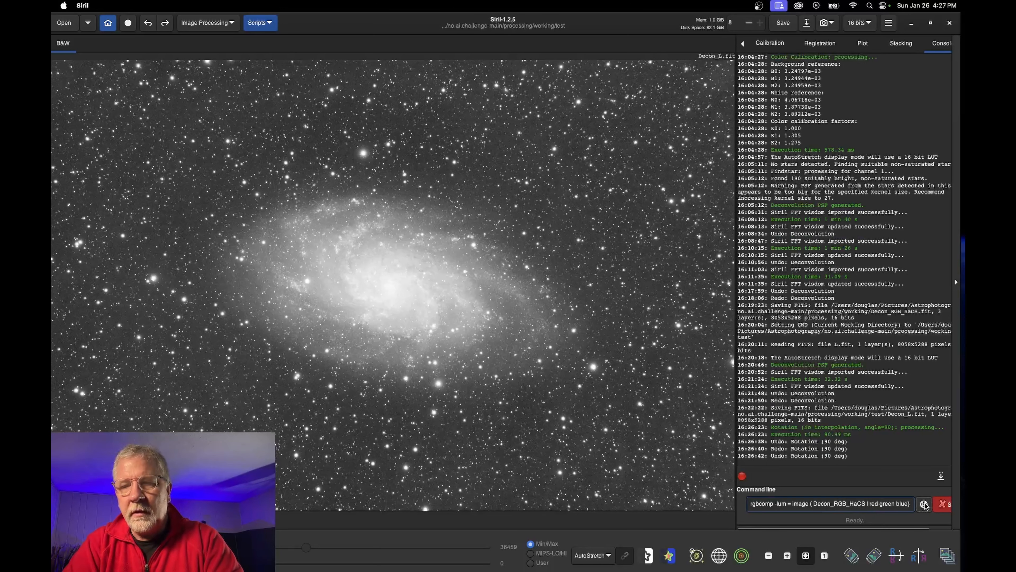
left_click(924, 504)
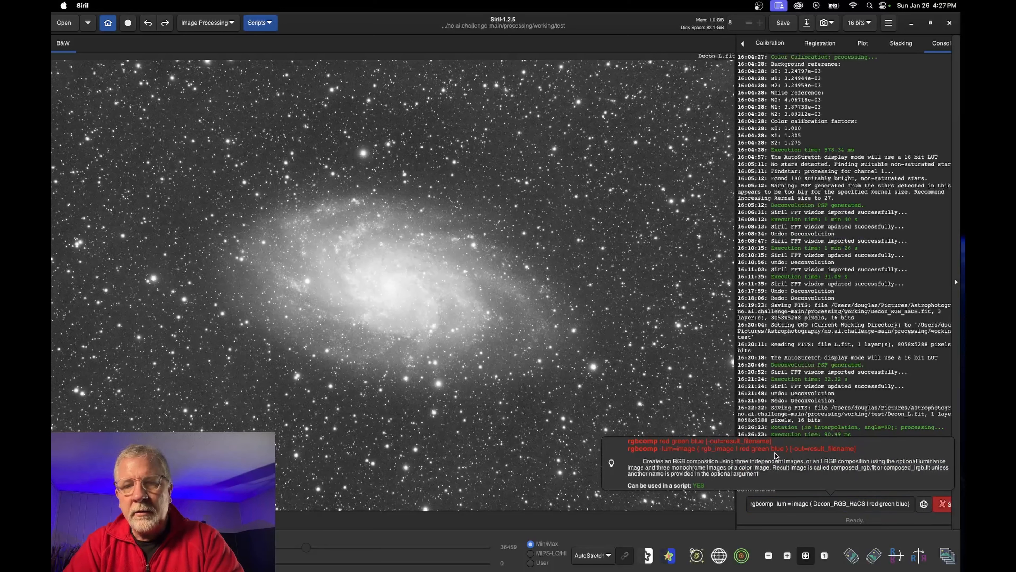
left_click(887, 504)
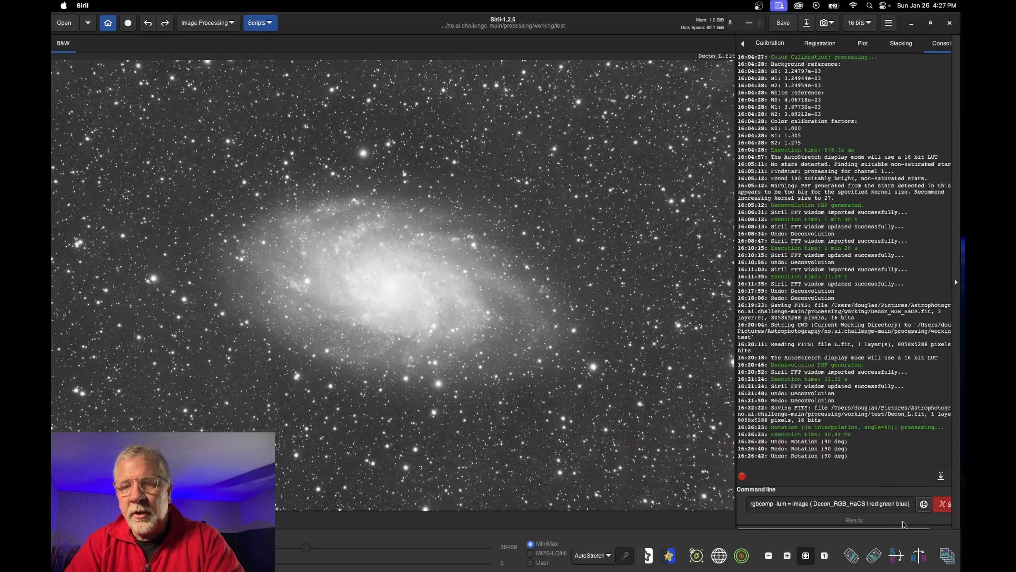
left_click(910, 501)
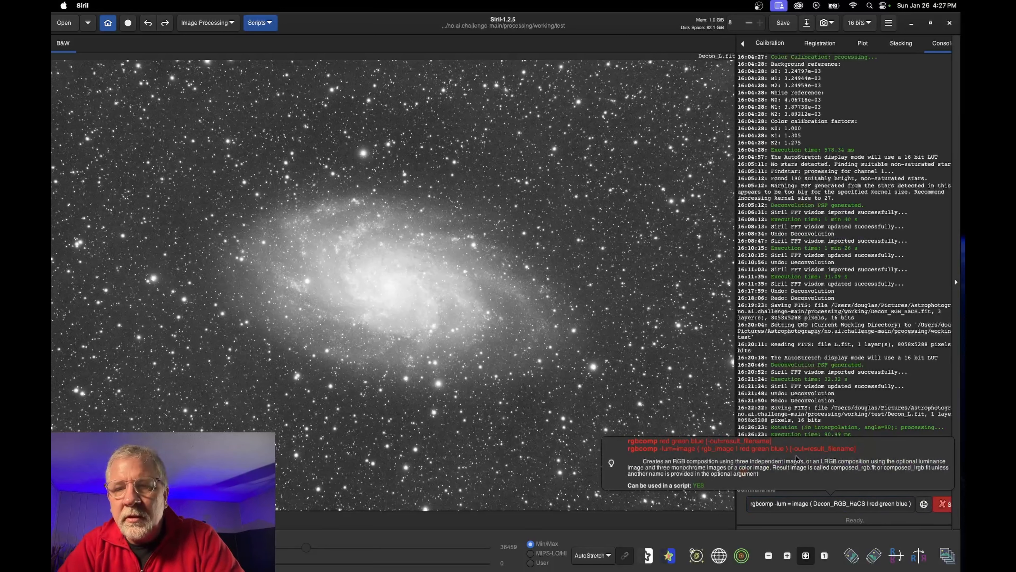
type("[")
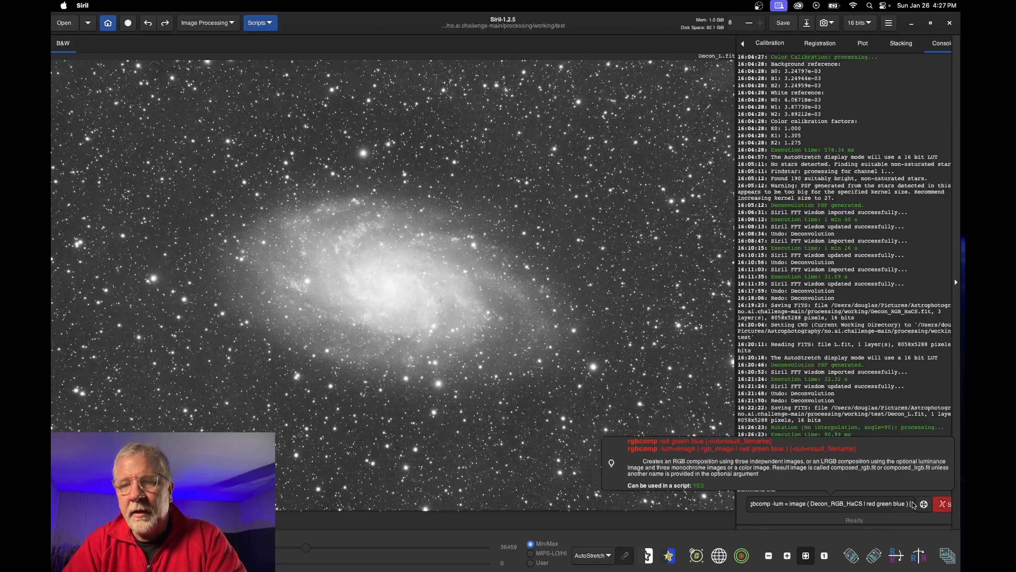
type("-out=LR")
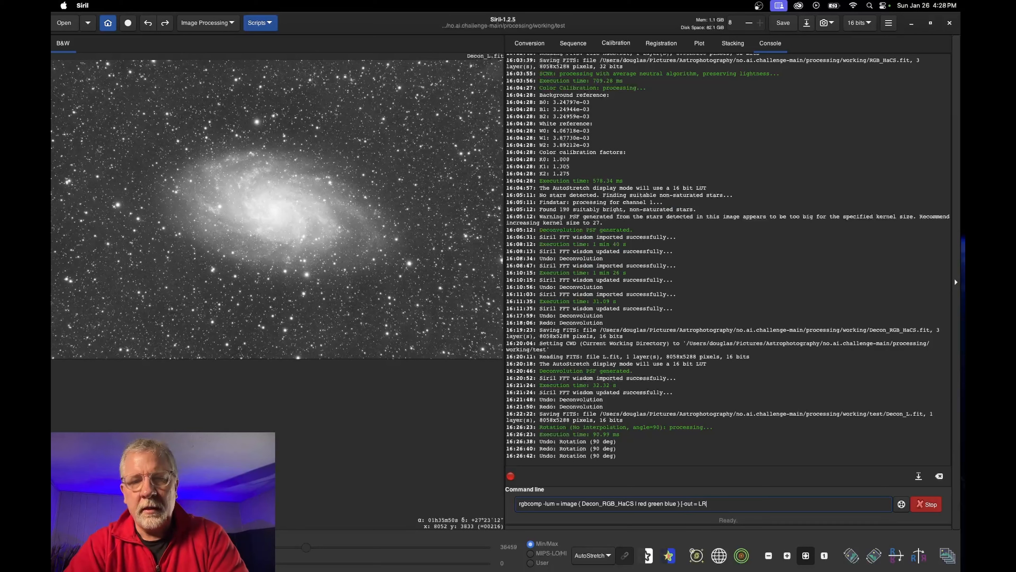
type("GB_H")
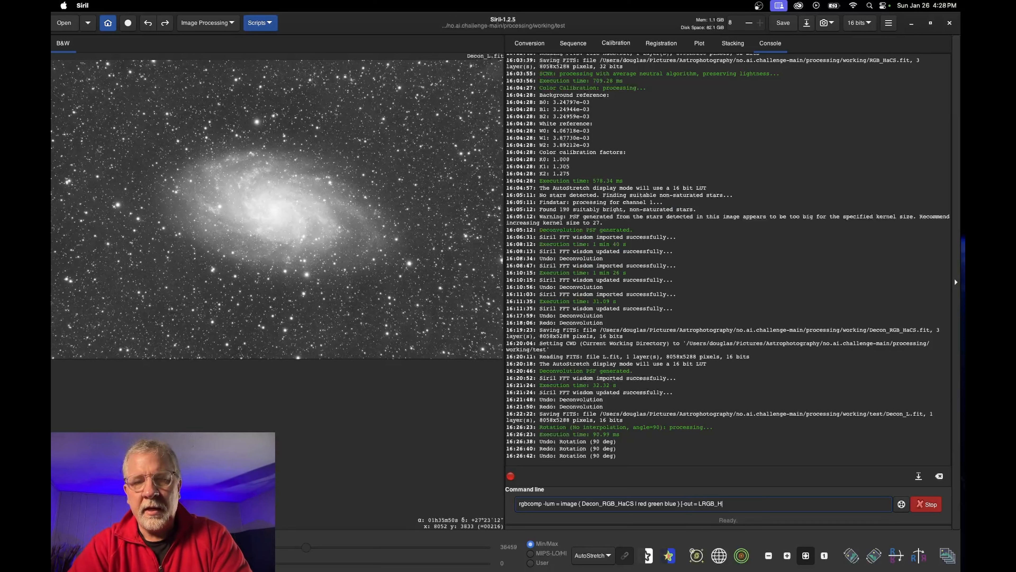
type("aCS")
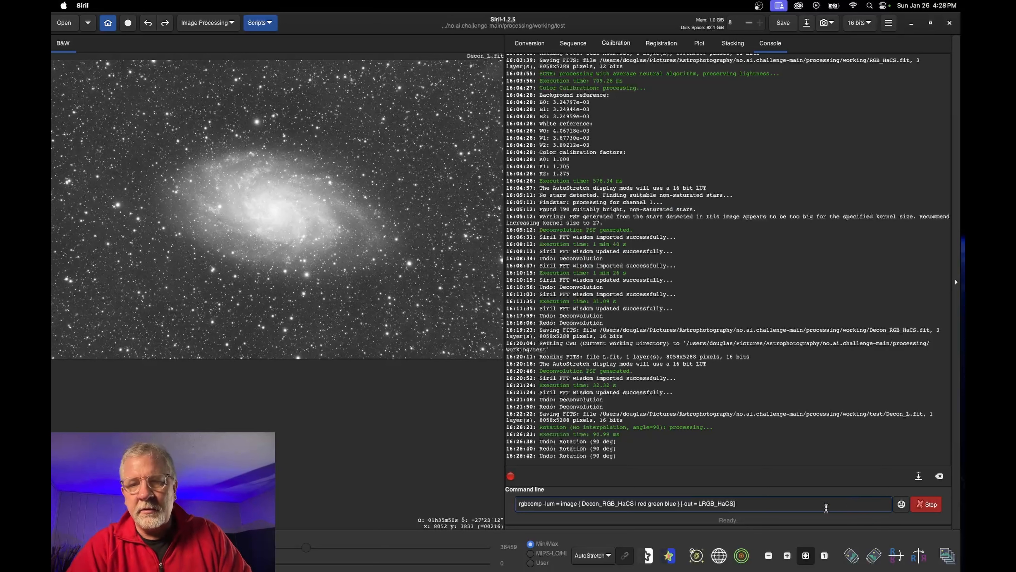
Run the rgbcomp command with output LRGB_HaCS twice; both fail with invalid input image
key("Return")
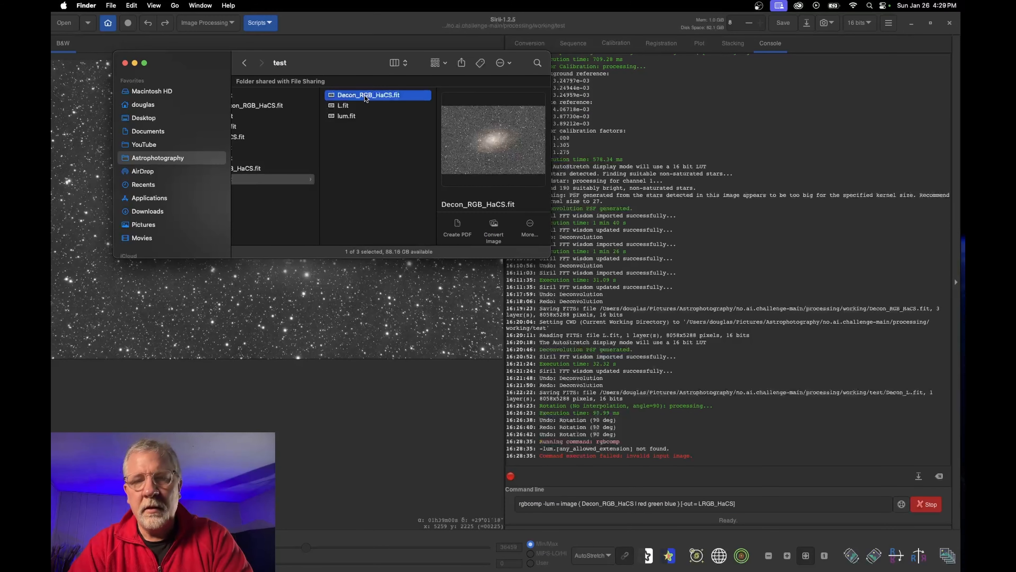
left_click(902, 505)
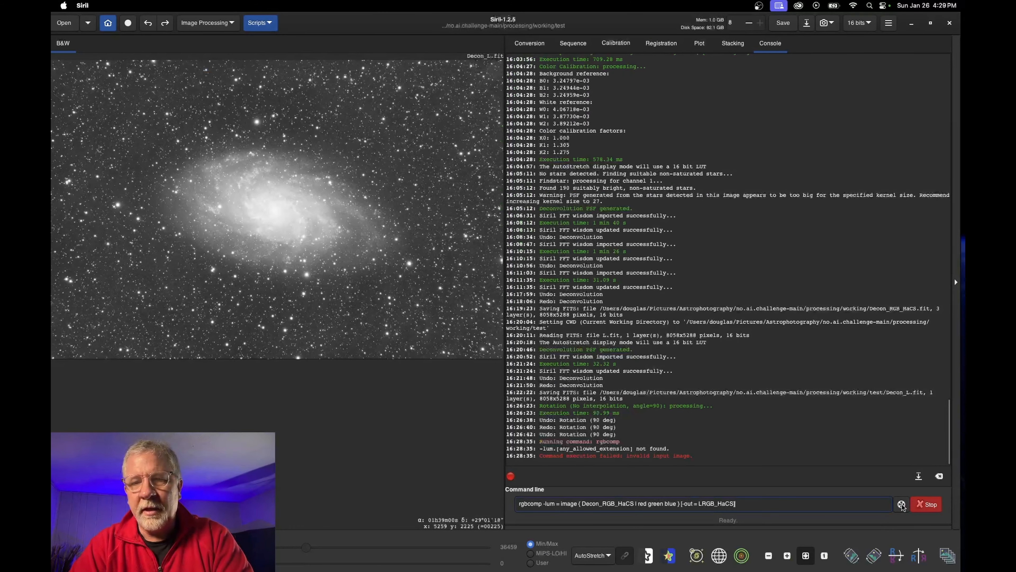
left_click(902, 505)
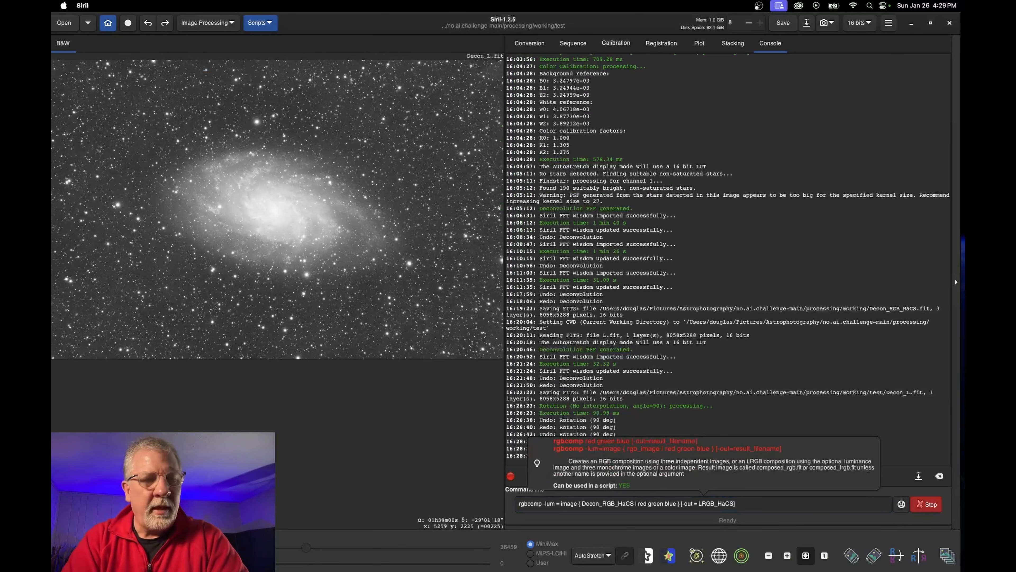
key("Return")
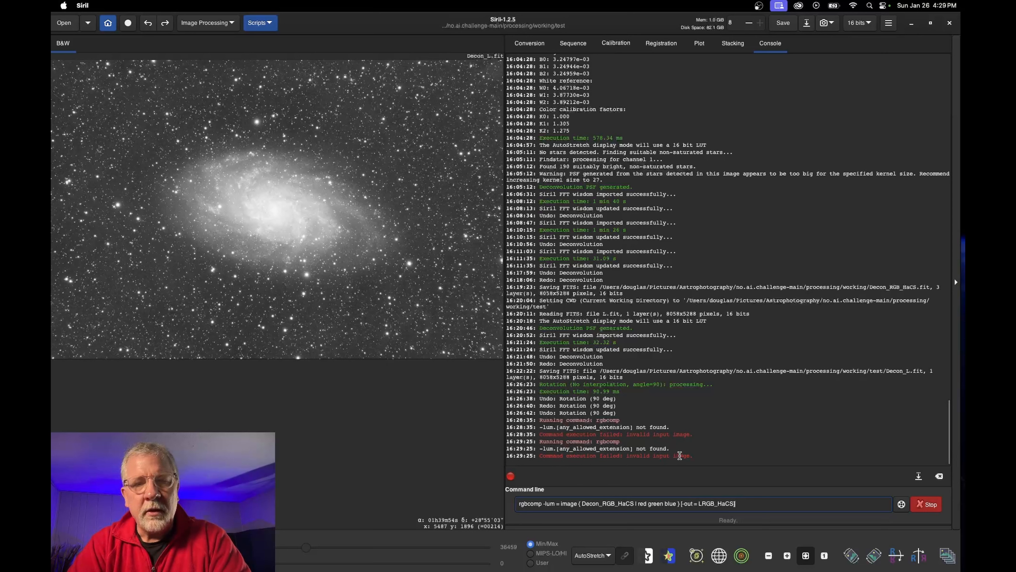
Add .fit to the luminance name, replace Decon_RGB_HaCS with rgb_image.fit, and rerun rgbcomp
left_click(542, 503)
type(".fit")
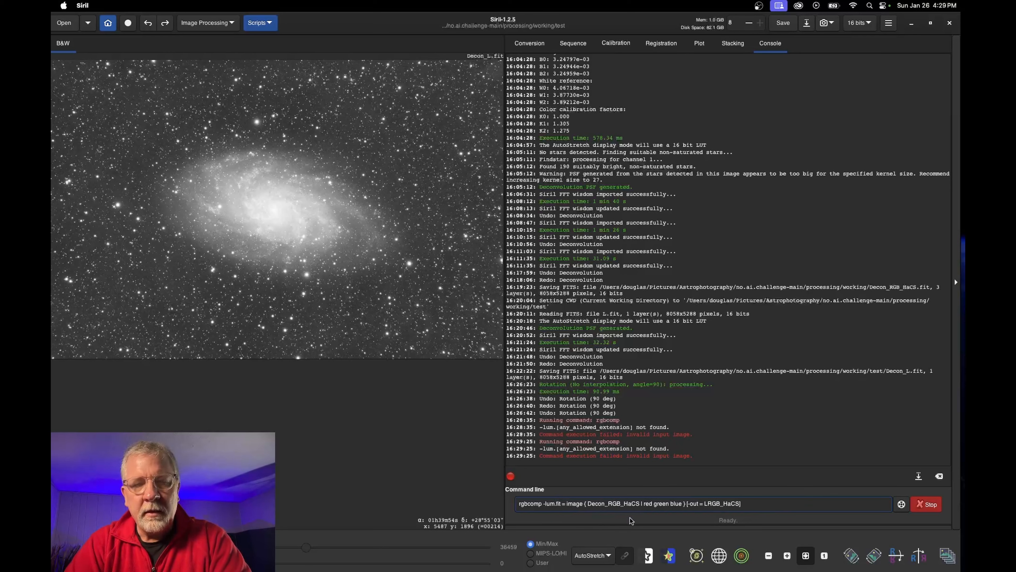
double_click(627, 504)
key("super+Tab")
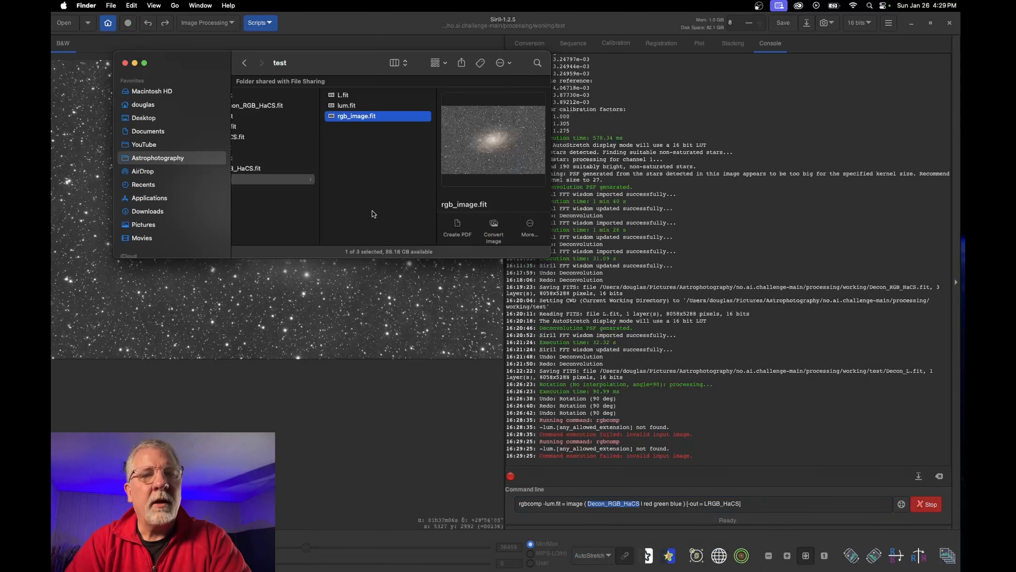
key("super+Tab")
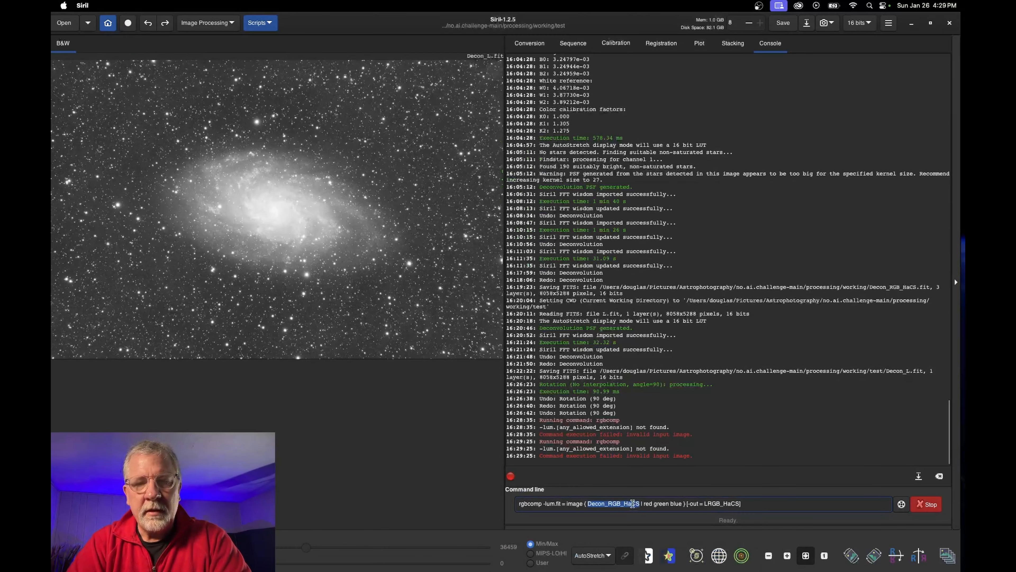
type("rgb_image.fit")
key("Return")
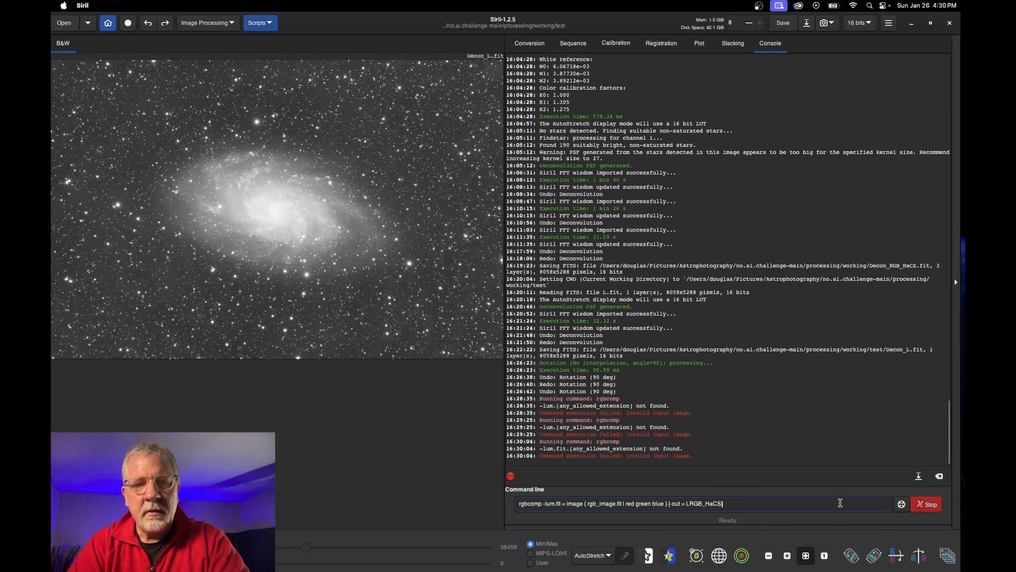
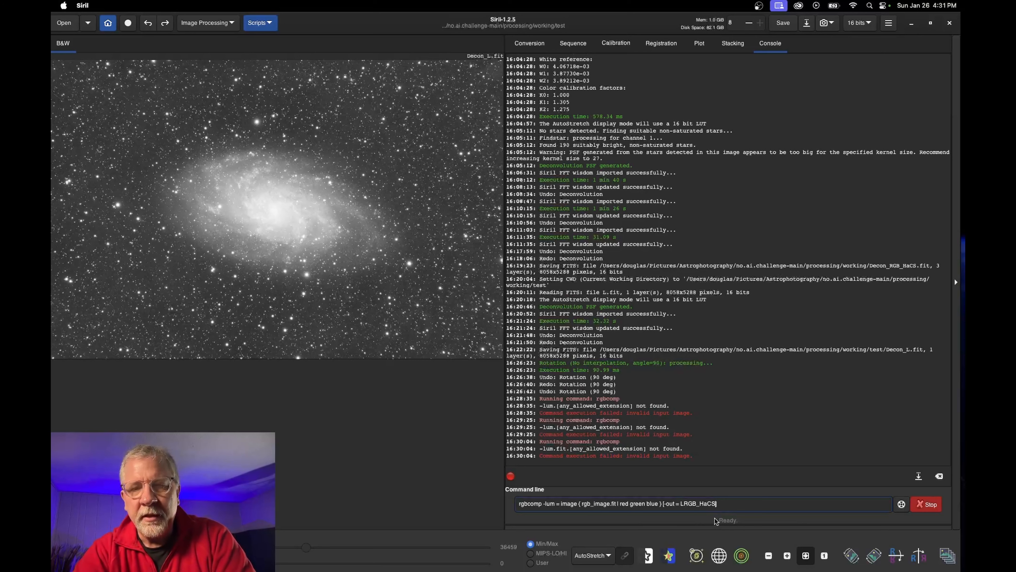
Append .fit to the luminance name and rerun rgbcomp with rgb_image.fit; it fails again
type(".fit")
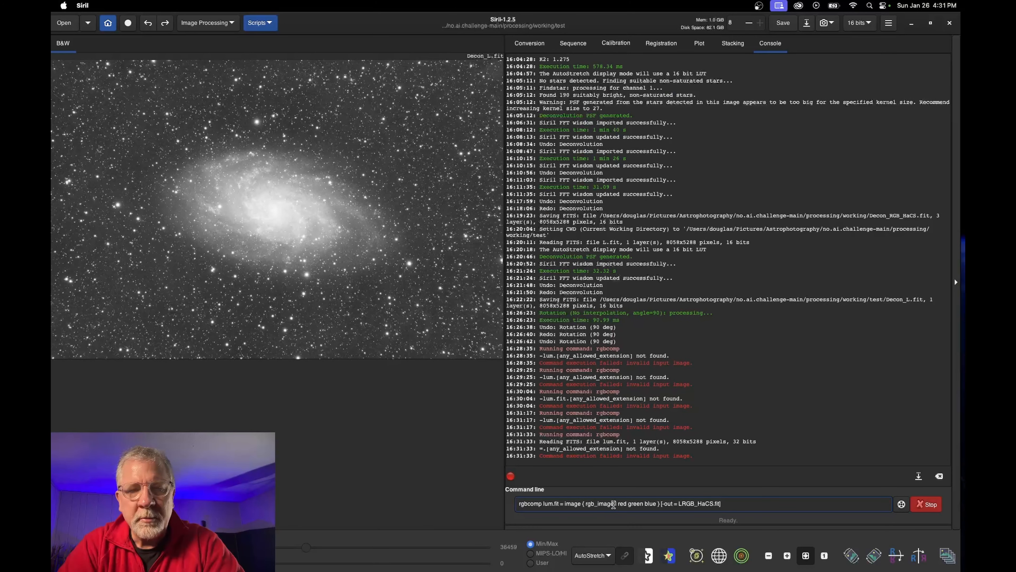
left_click_drag(614, 504, 585, 504)
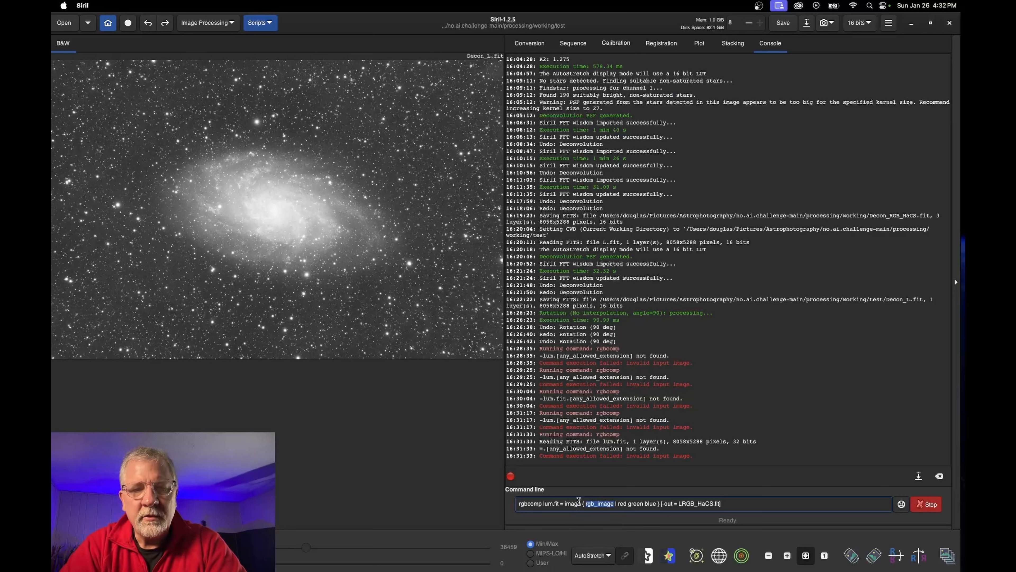
left_click(579, 503)
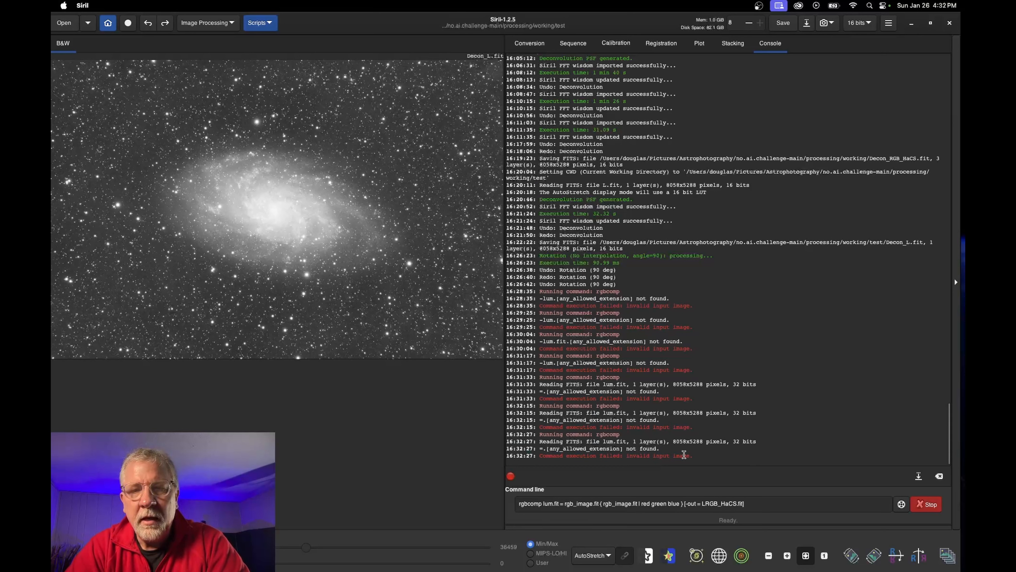
double_click(541, 449)
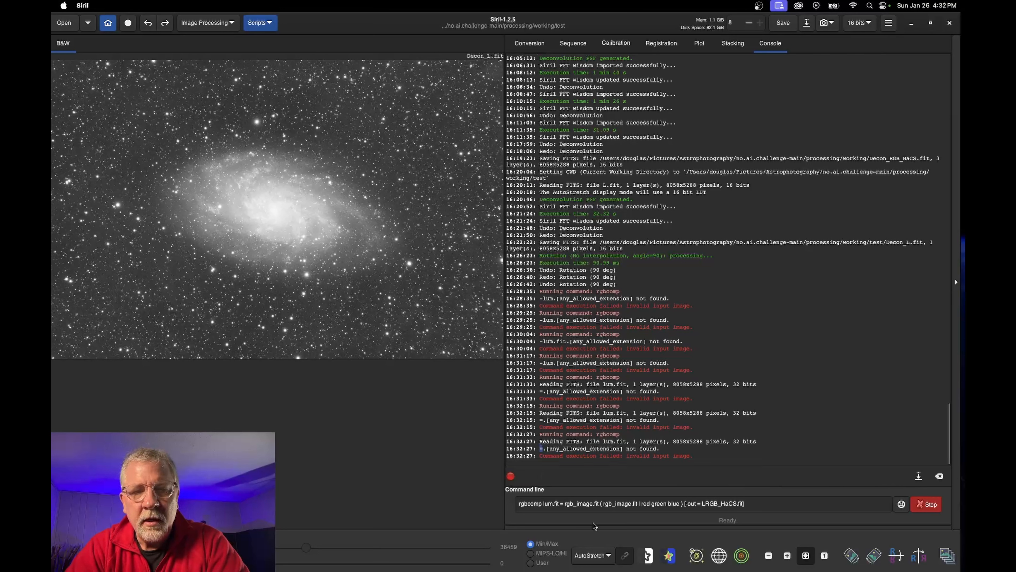
left_click(565, 504)
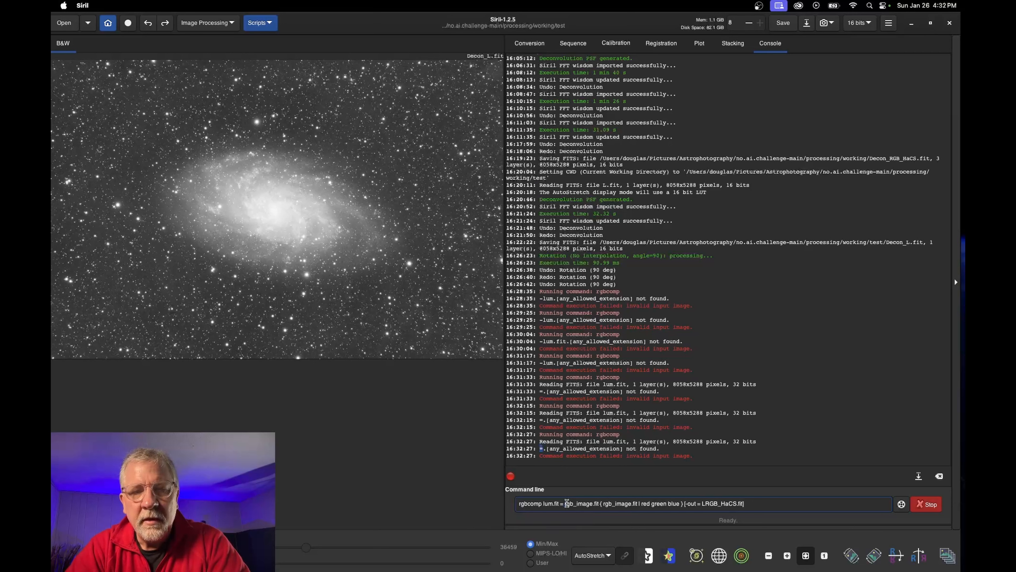
left_click_drag(564, 503, 681, 503)
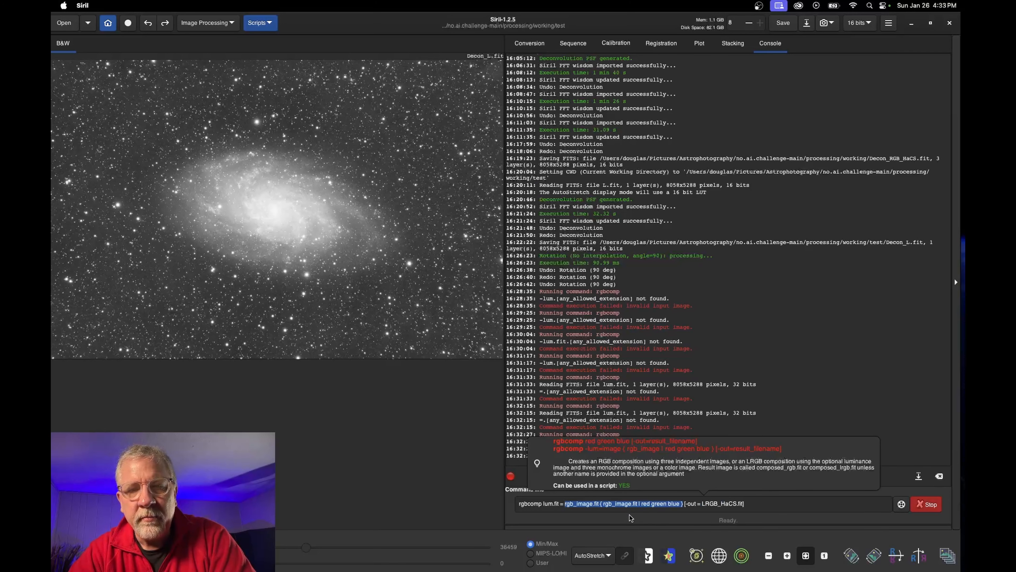
left_click(640, 503)
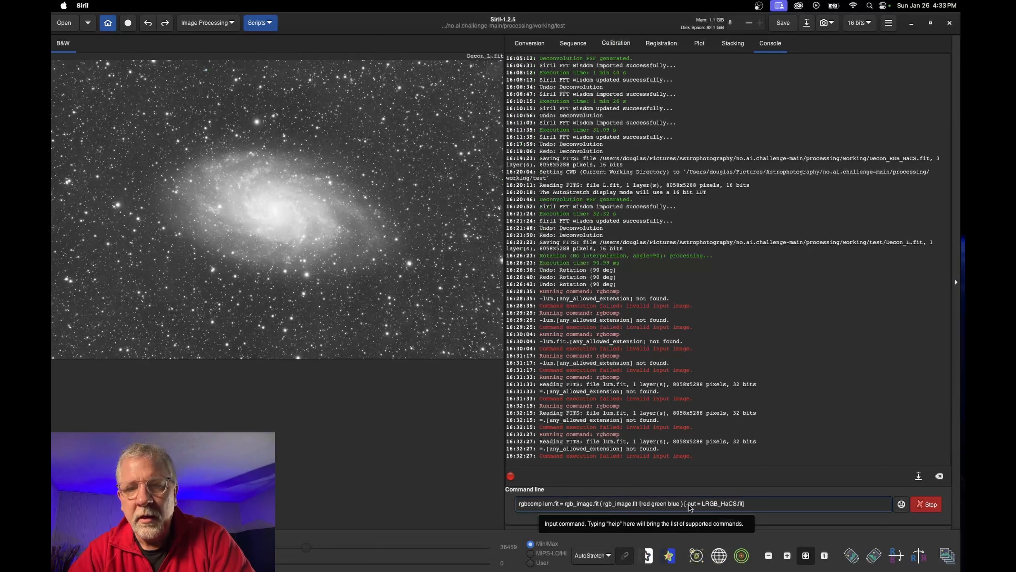
key("Return")
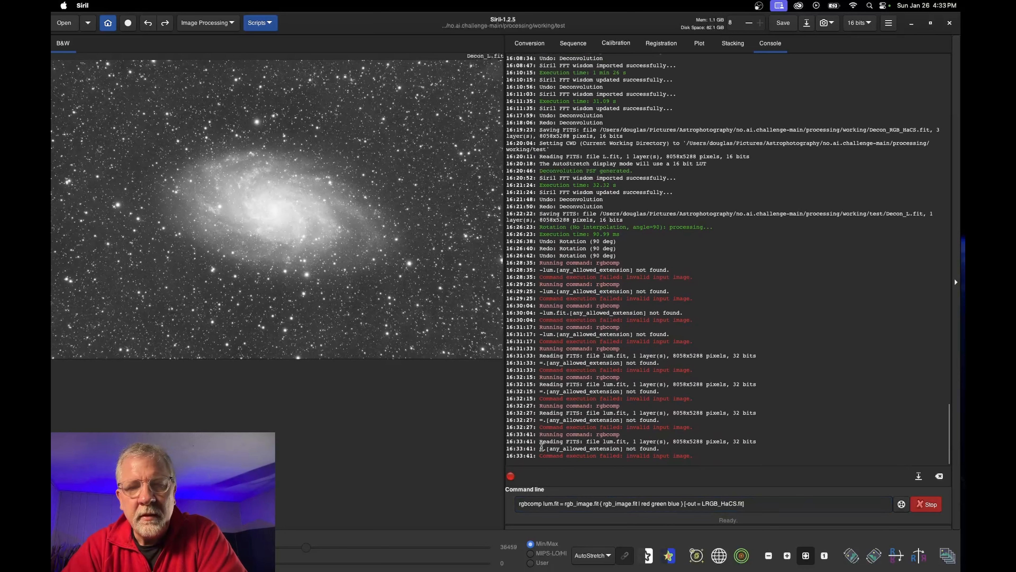
After reading the not-found error, edit the first colour argument from rgb_image.fit down to image
left_click_drag(541, 446, 662, 449)
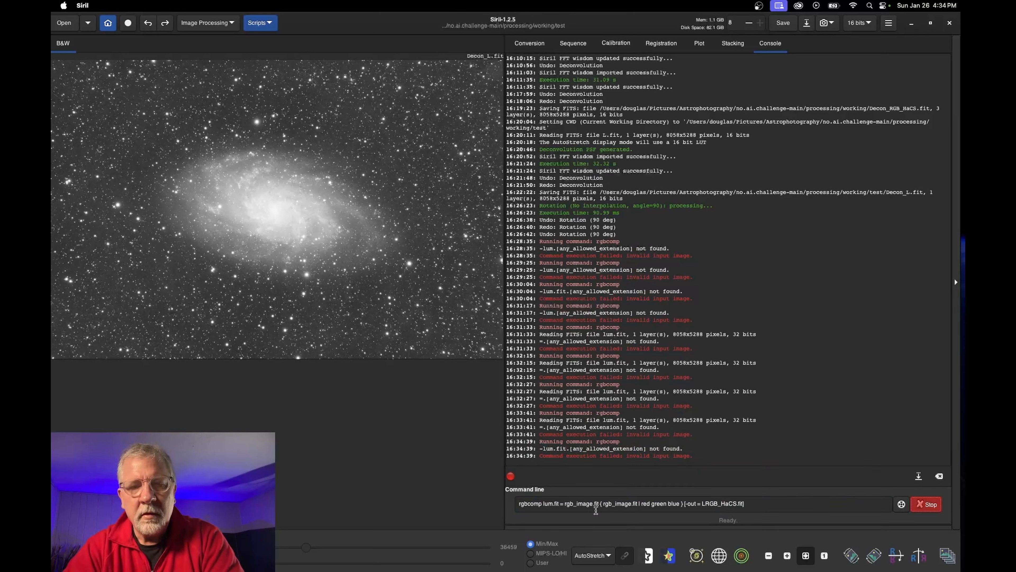
left_click(600, 502)
key("BackSpace")
key("BackSpace")
key("BackSpace")
key("BackSpace")
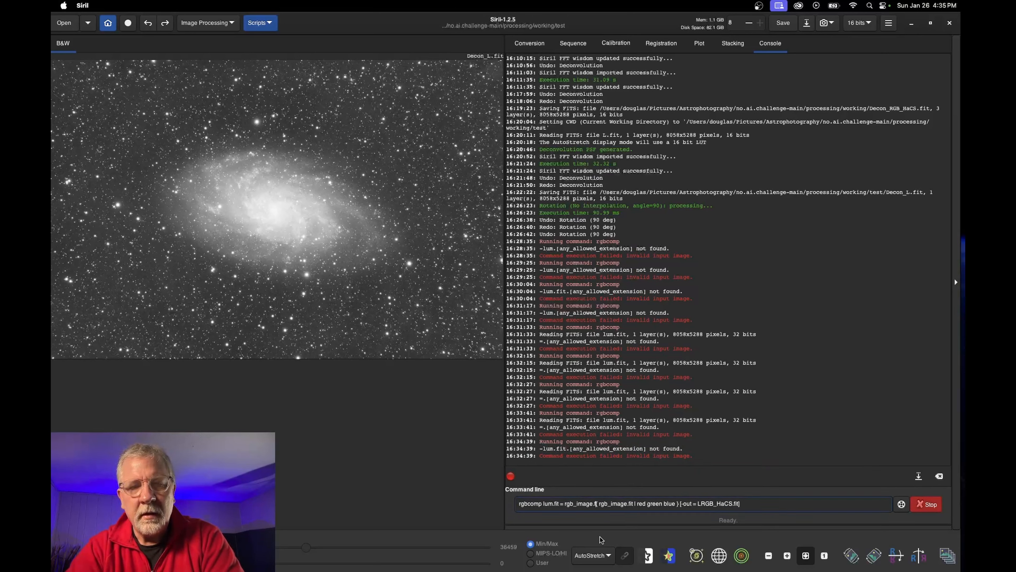
key("Left")
key("Left")
key("Left")
key("Left")
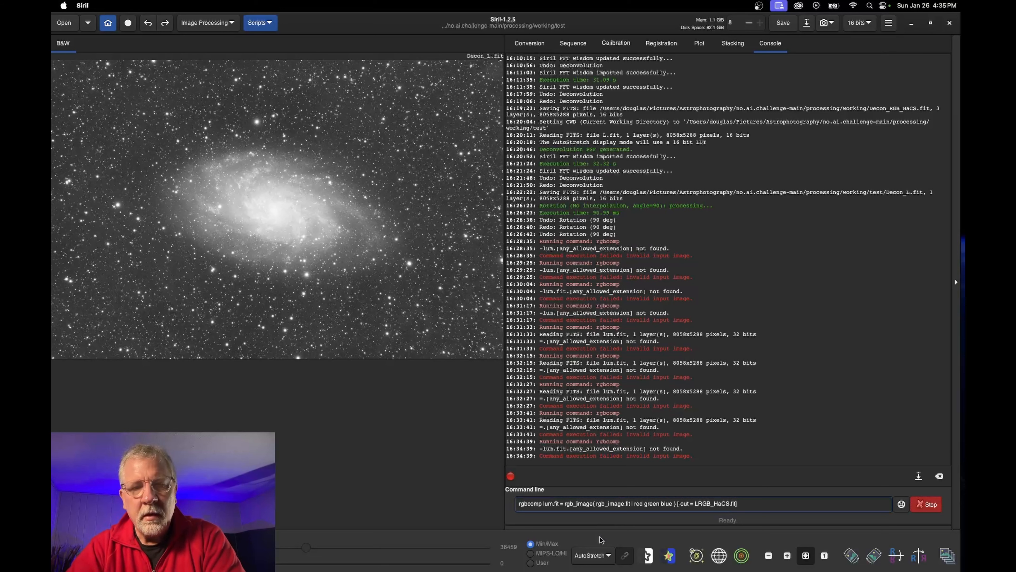
key("BackSpace")
key("BackSpace")
key("BackSpace")
key("BackSpace")
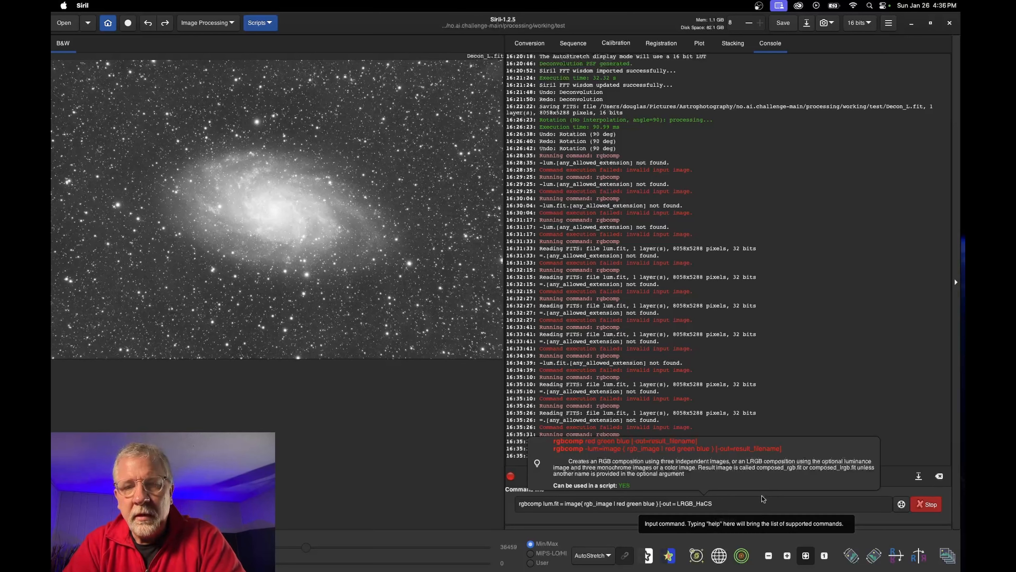
Trim _HaCS from the output name, then drop the -out argument entirely and rerun rgbcomp
left_click(721, 502)
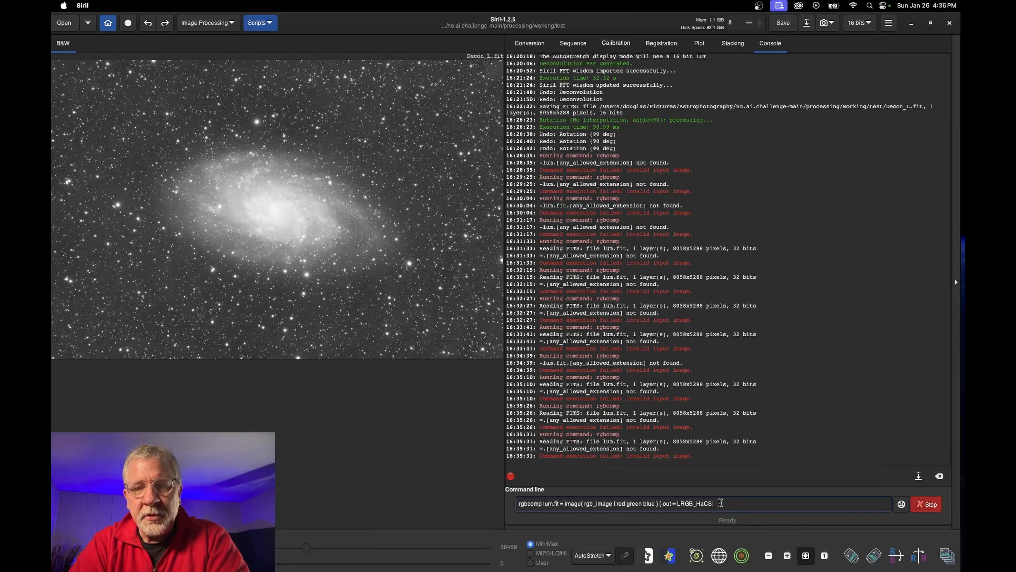
key("BackSpace")
key("BackSpace")
key("BackSpace")
key("BackSpace")
key("BackSpace")
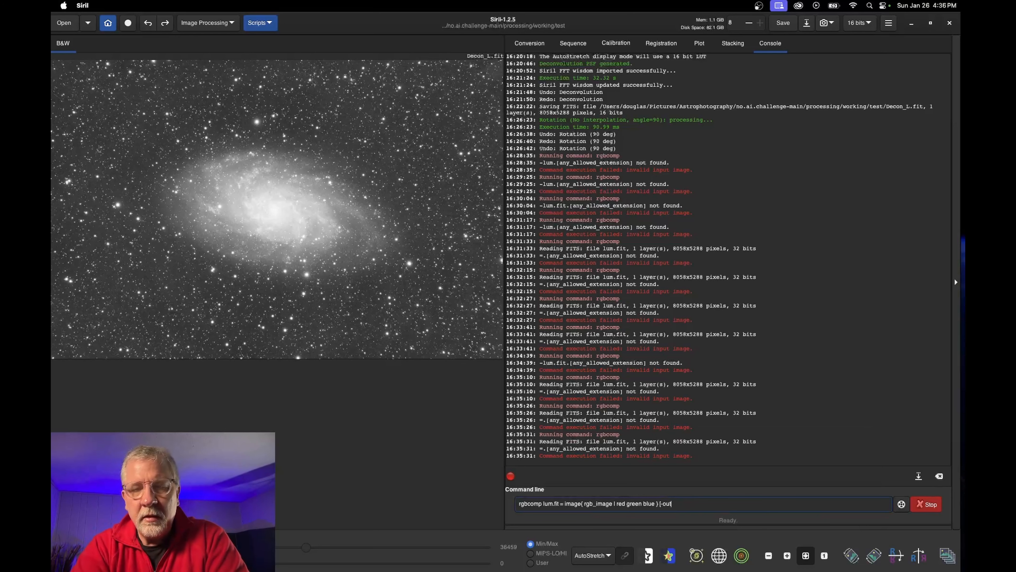
key("Return")
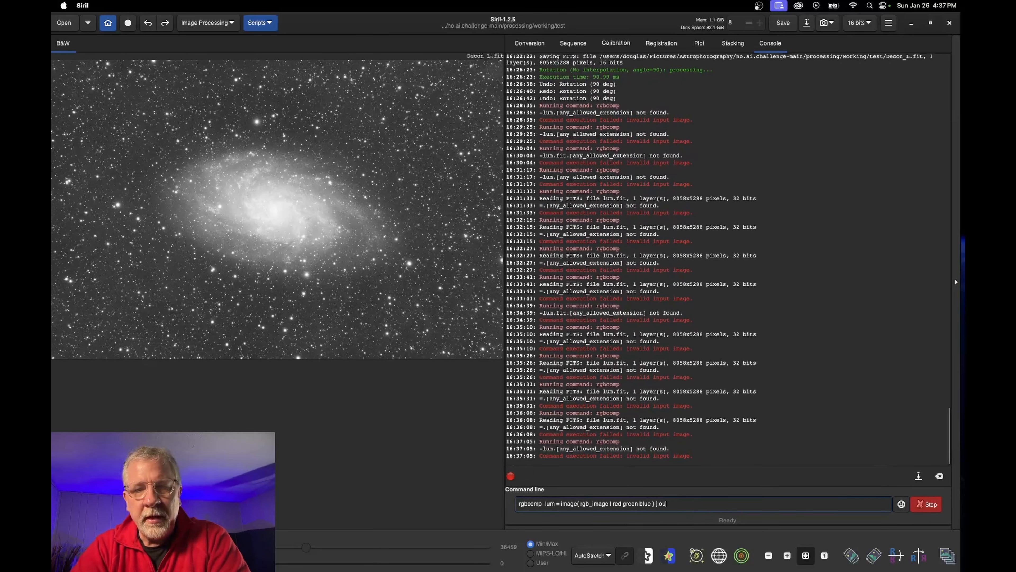
key("BackSpace")
key("BackSpace")
key("BackSpace")
key("BackSpace")
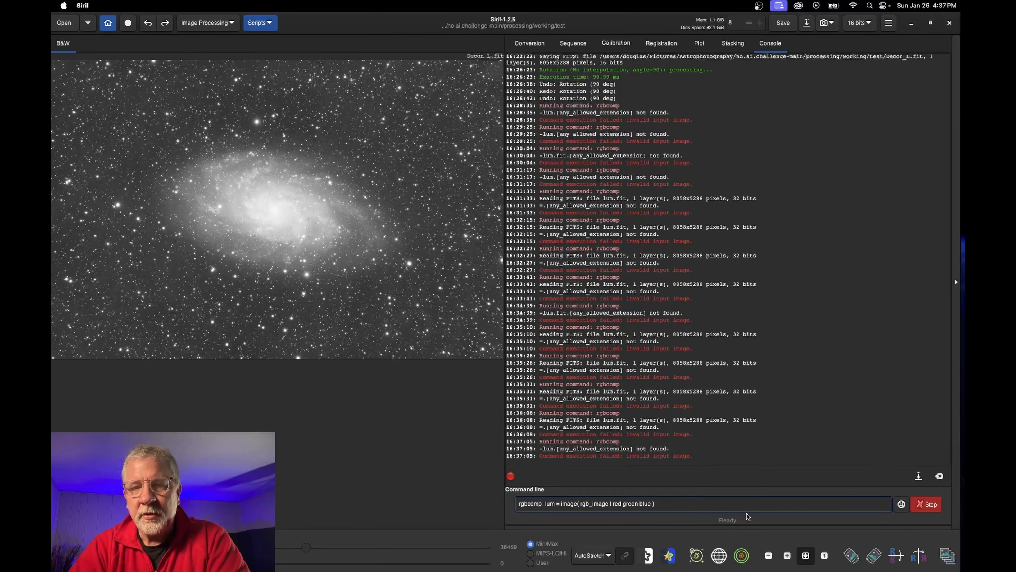
key("Return")
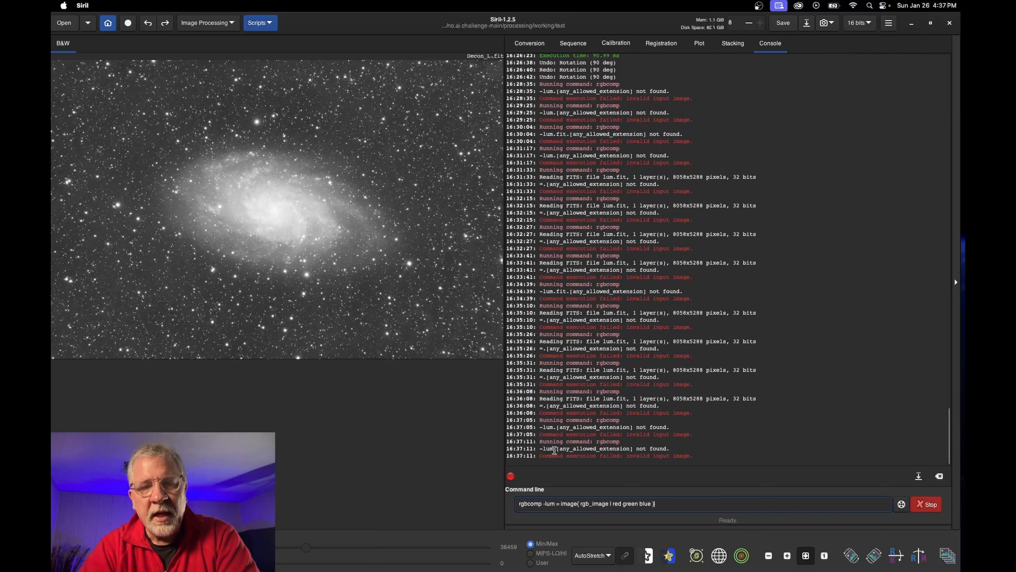
Add .fit to rgb_image and rerun rgbcomp, which saves composed_lrgb.fit as 8058x5288
left_click(555, 503)
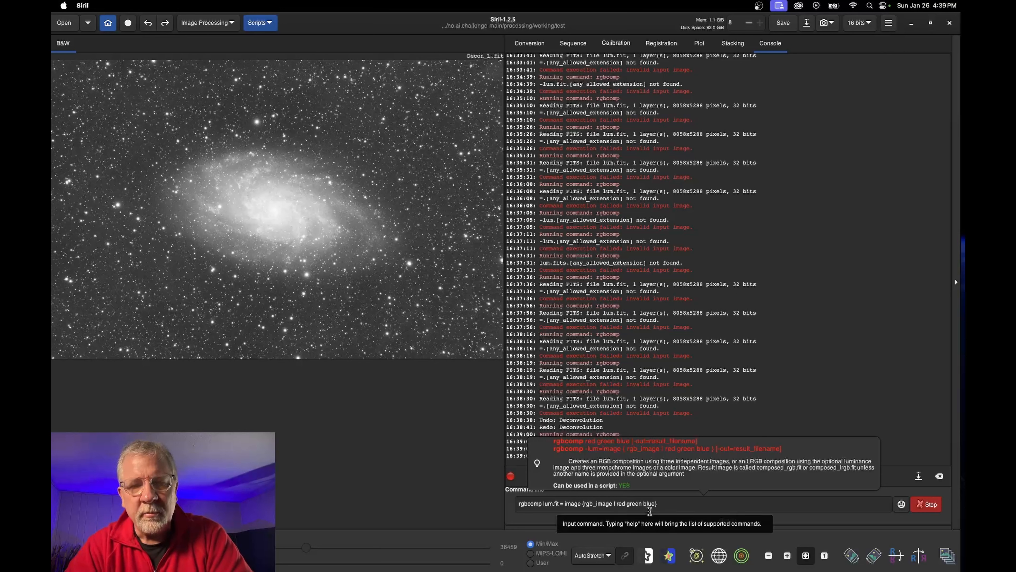
left_click(615, 525)
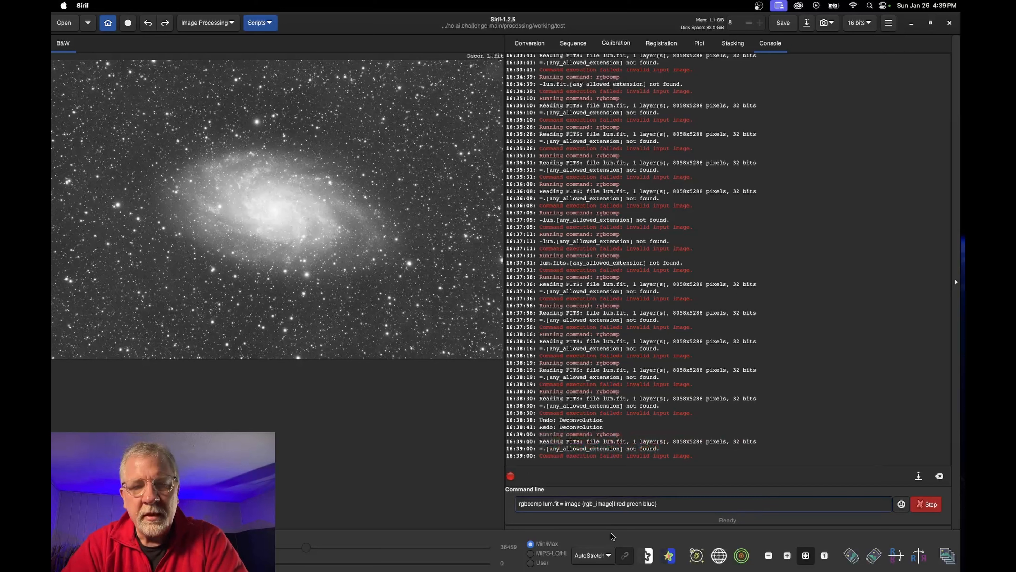
type(".fi")
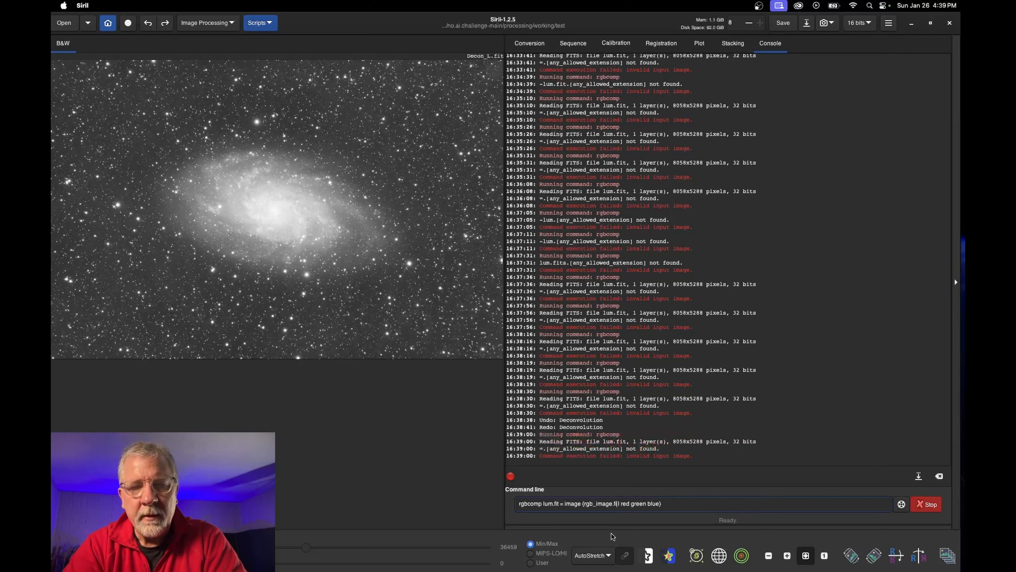
type("t")
key("Return")
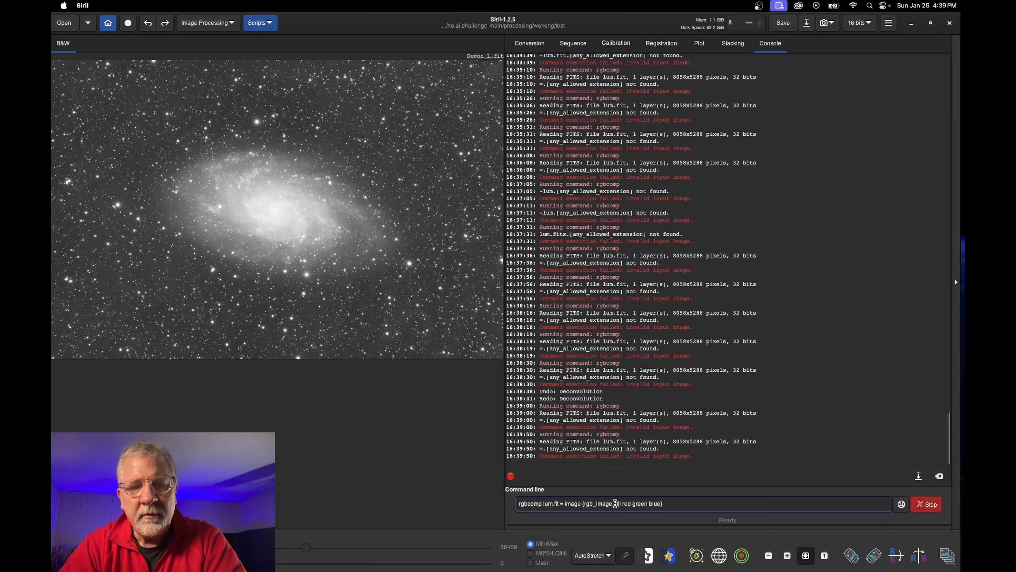
left_click_drag(565, 449, 583, 449)
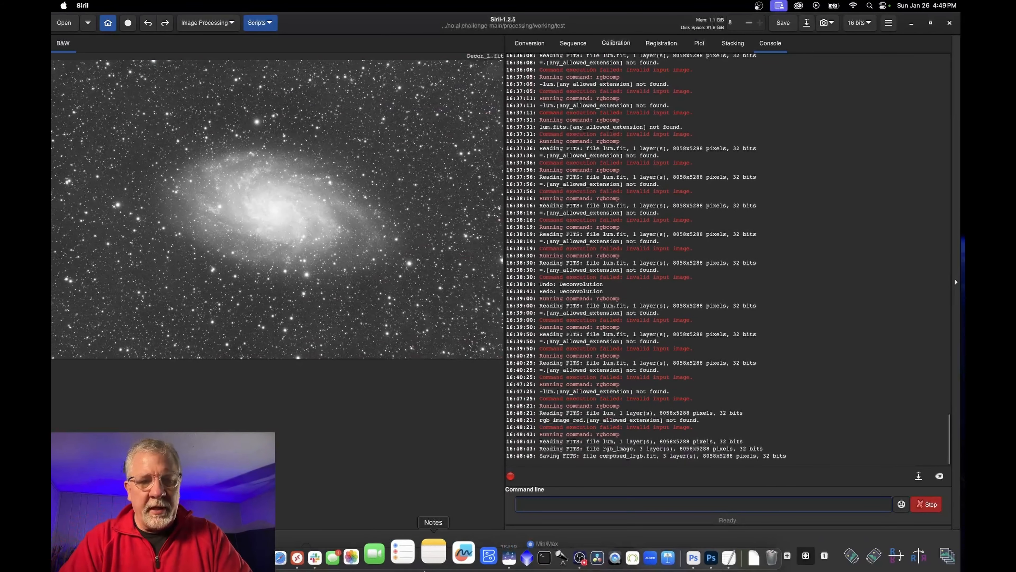
In Finder's test folder, prefix composed_lrgb.fit with test_, then switch back to Siril
left_click(276, 559)
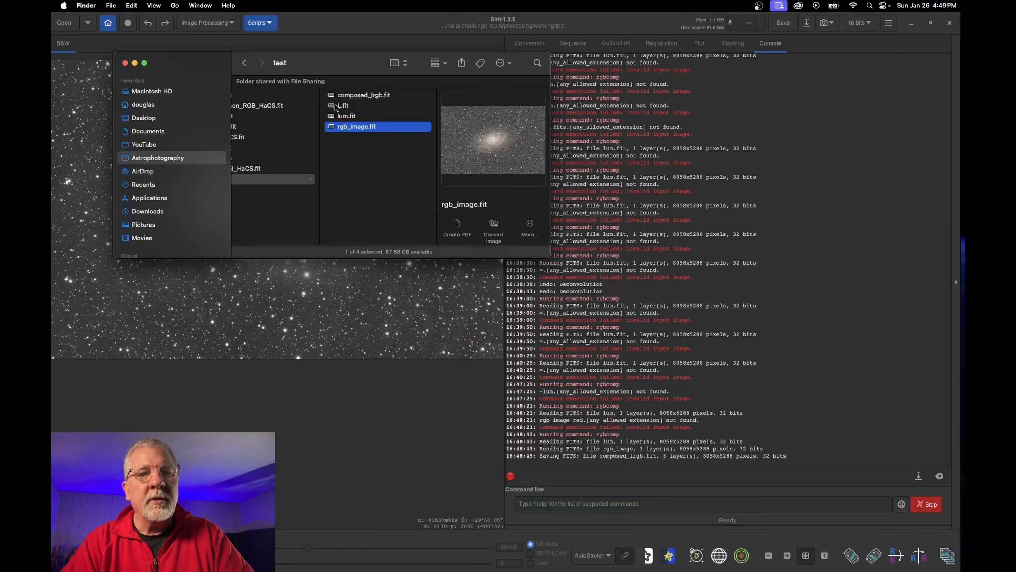
left_click(360, 95)
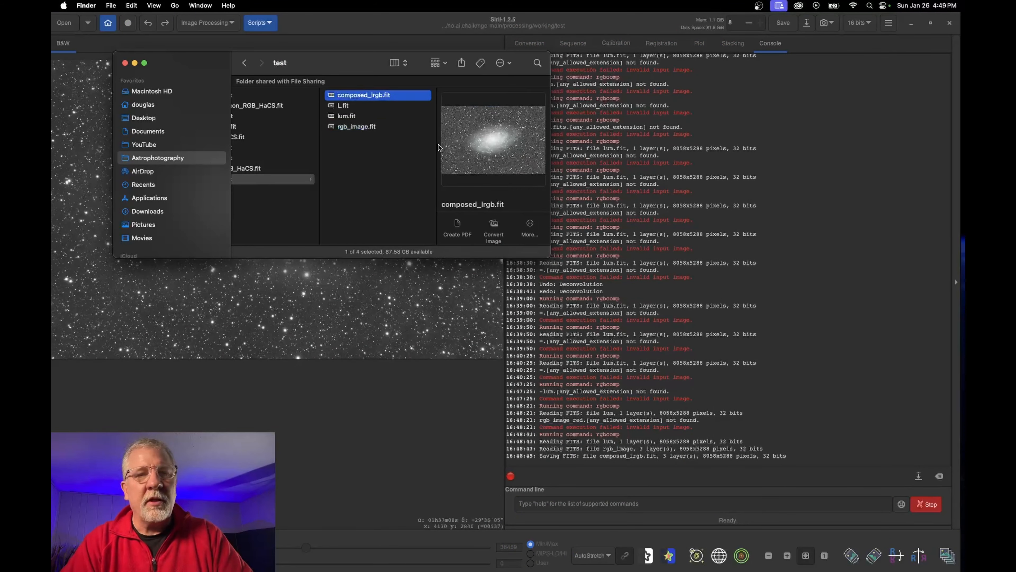
left_click(396, 178)
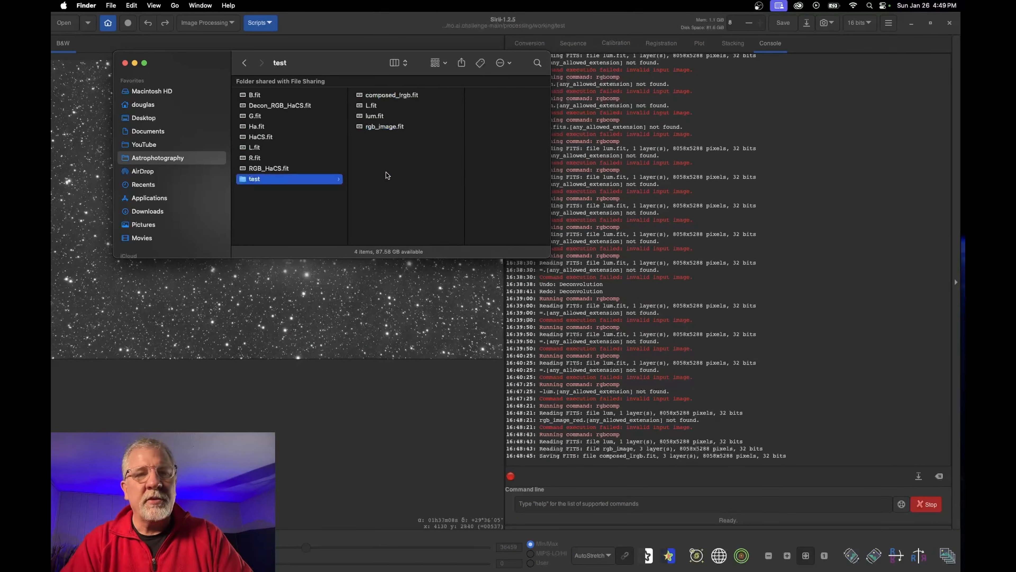
left_click(388, 101)
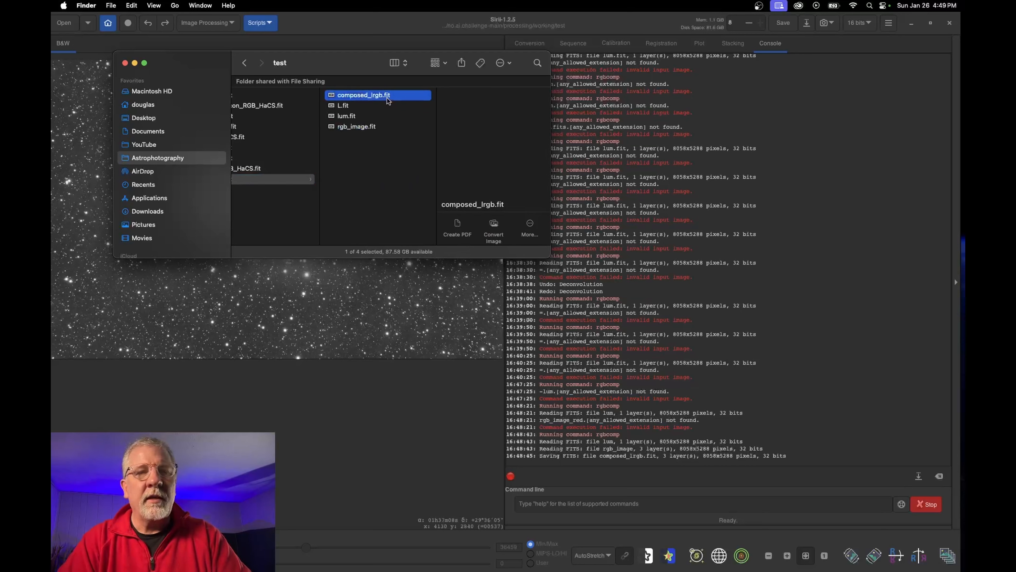
left_click(351, 95)
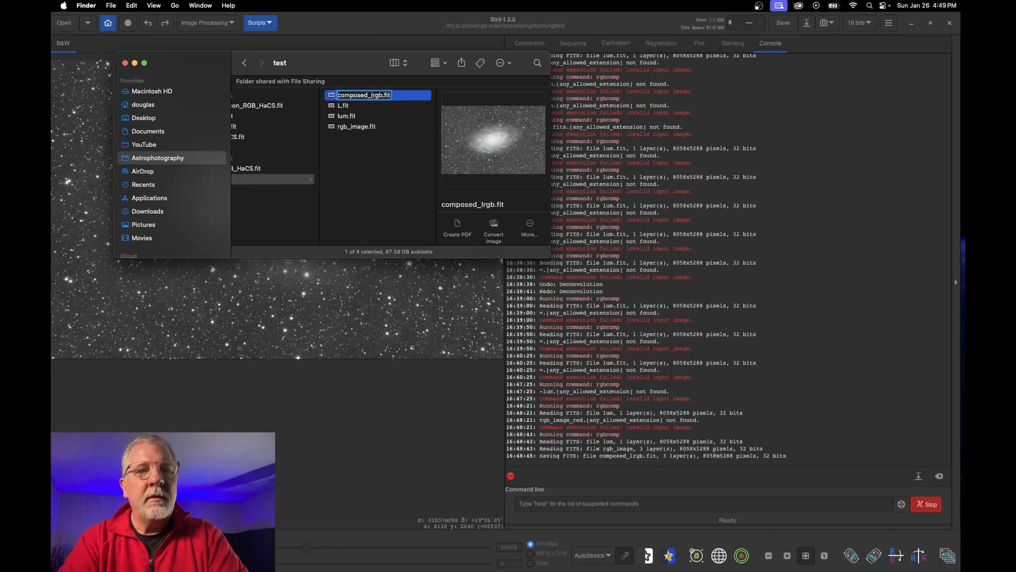
type("test_")
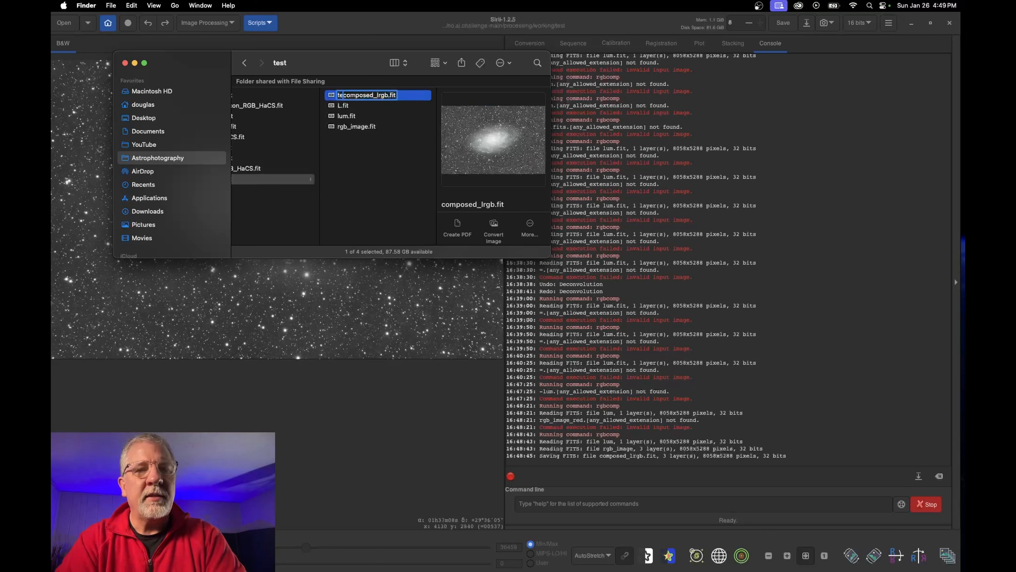
left_click(351, 138)
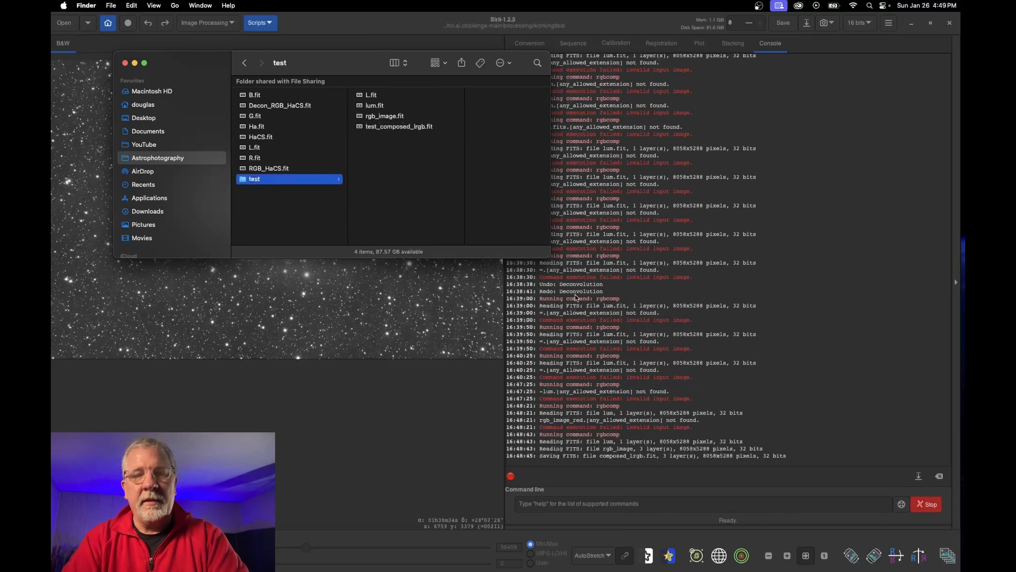
left_click(635, 505)
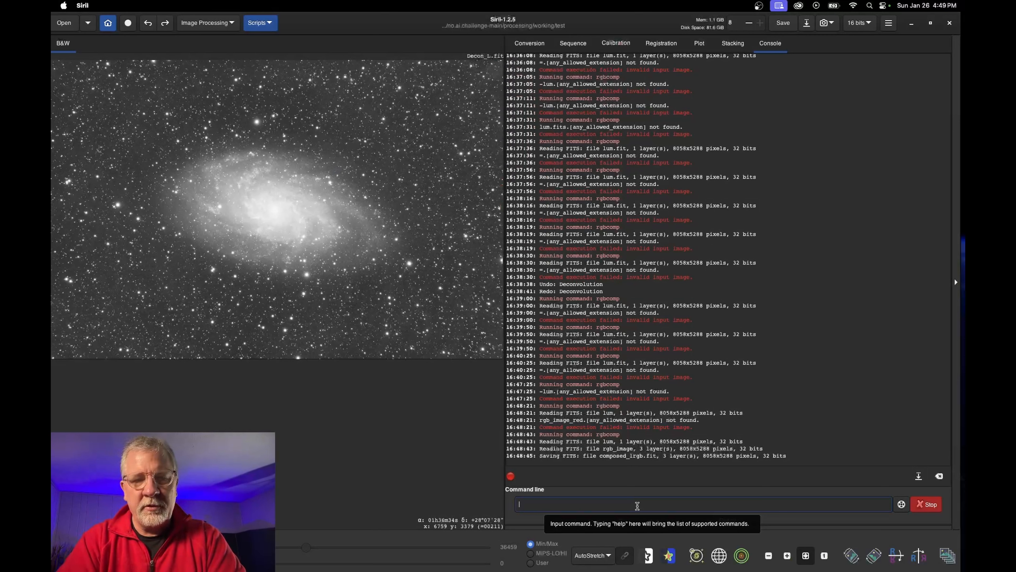
Run 'rgbcomp -lum=lum rgb_image' in the command line, producing a fresh 3-layer composed_lrgb.fit
type("rgbcomp")
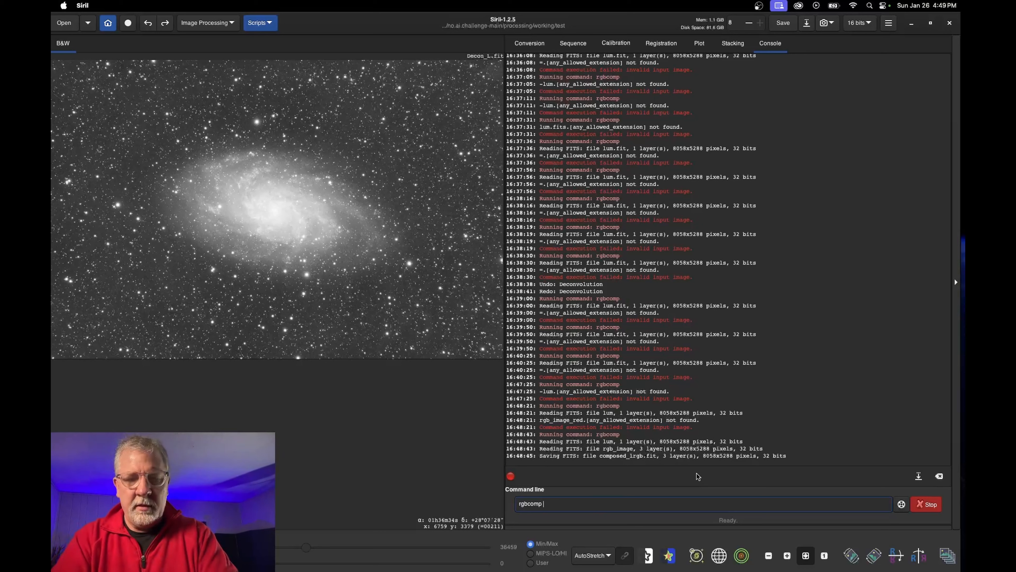
type("-lum")
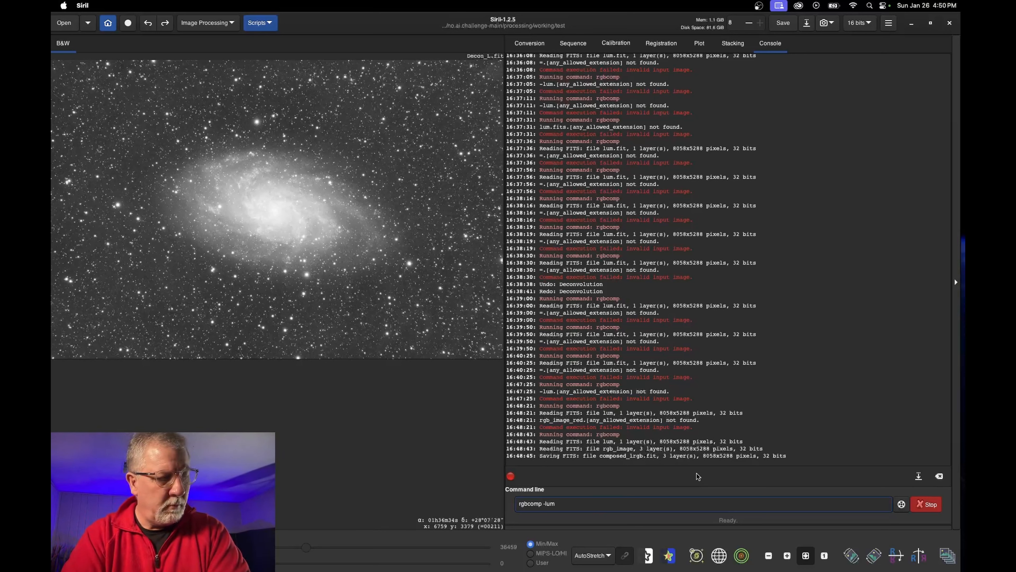
type("=lum")
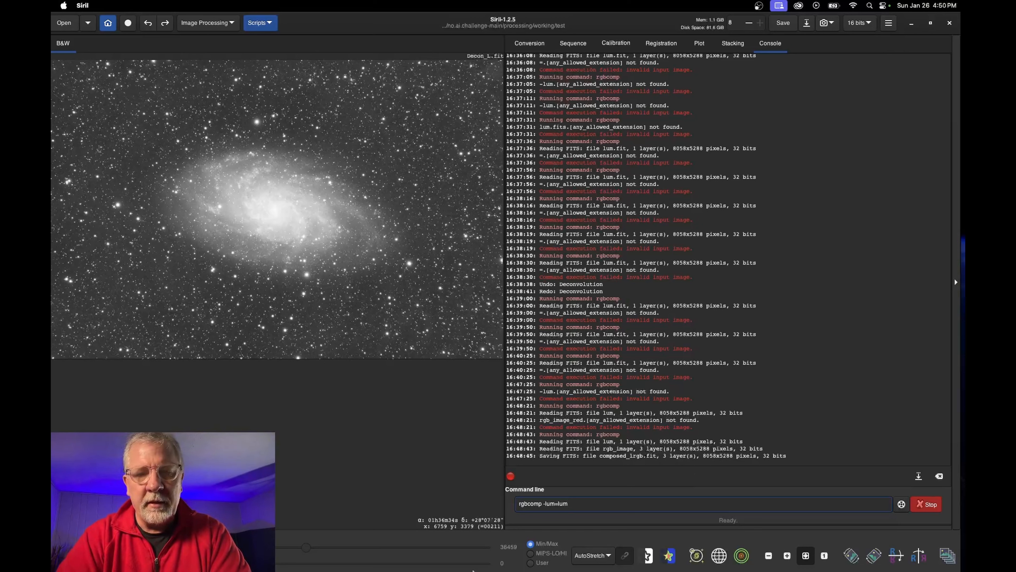
left_click(266, 558)
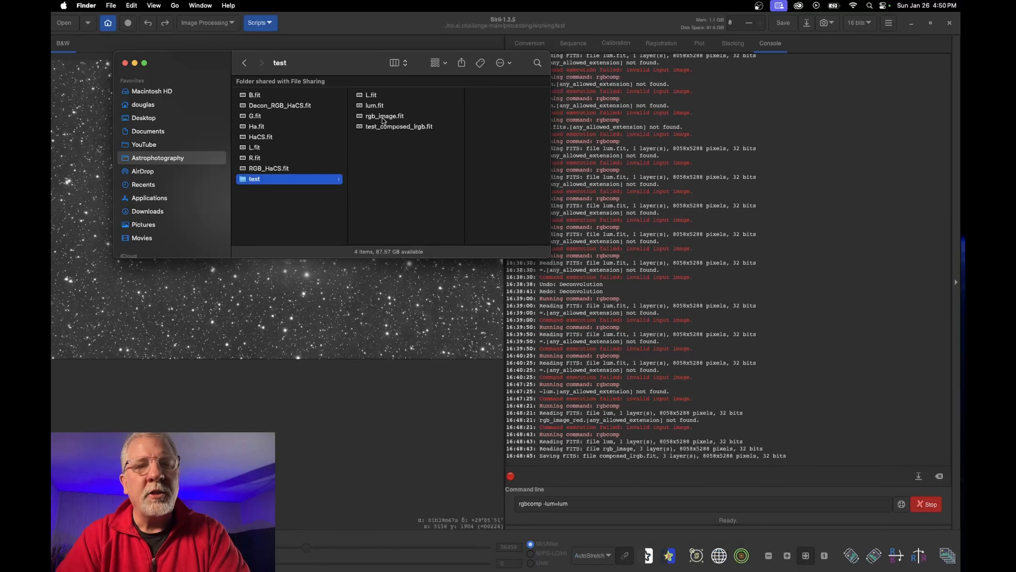
left_click(594, 504)
type("rgb")
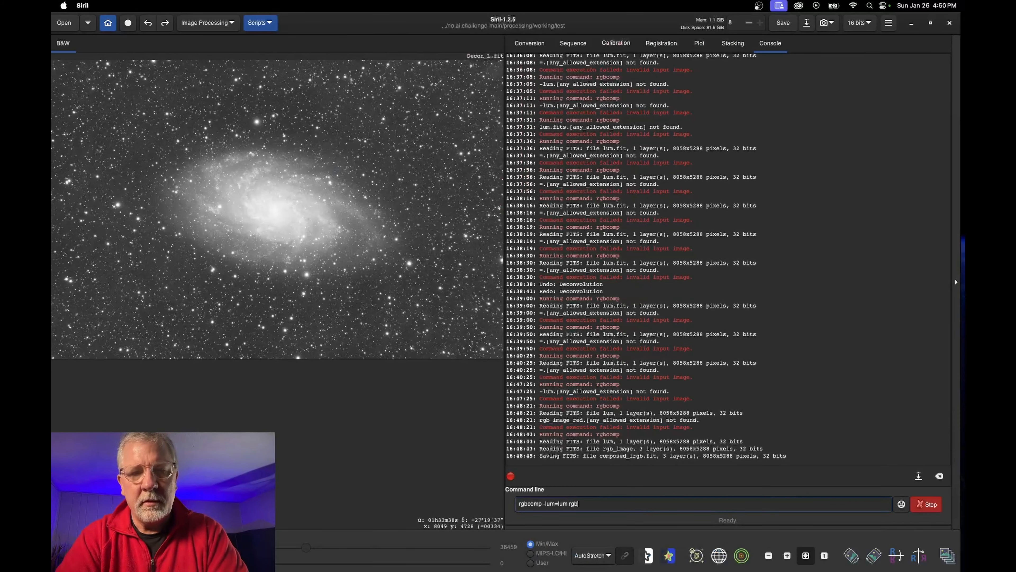
type("_image")
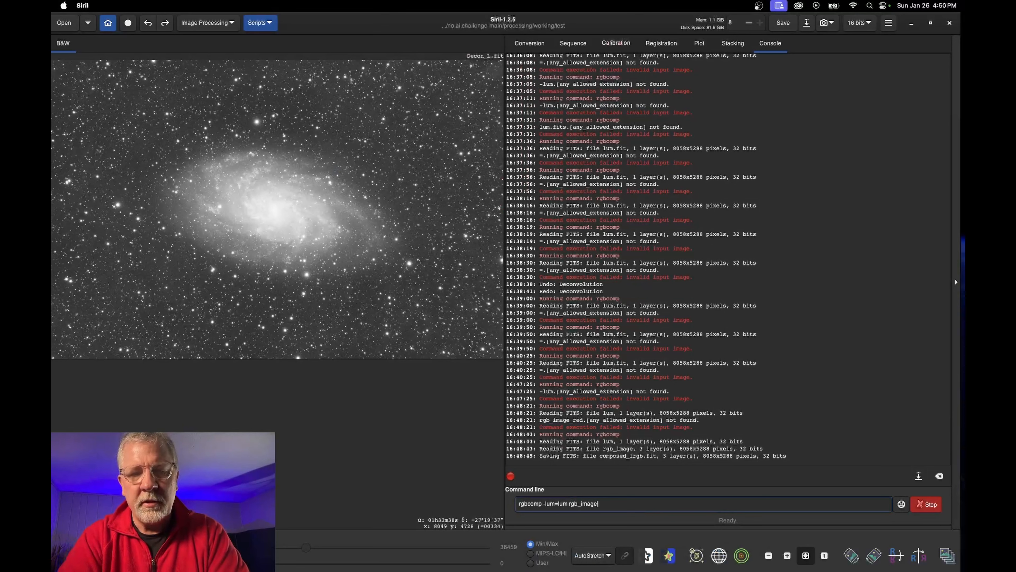
type(" l")
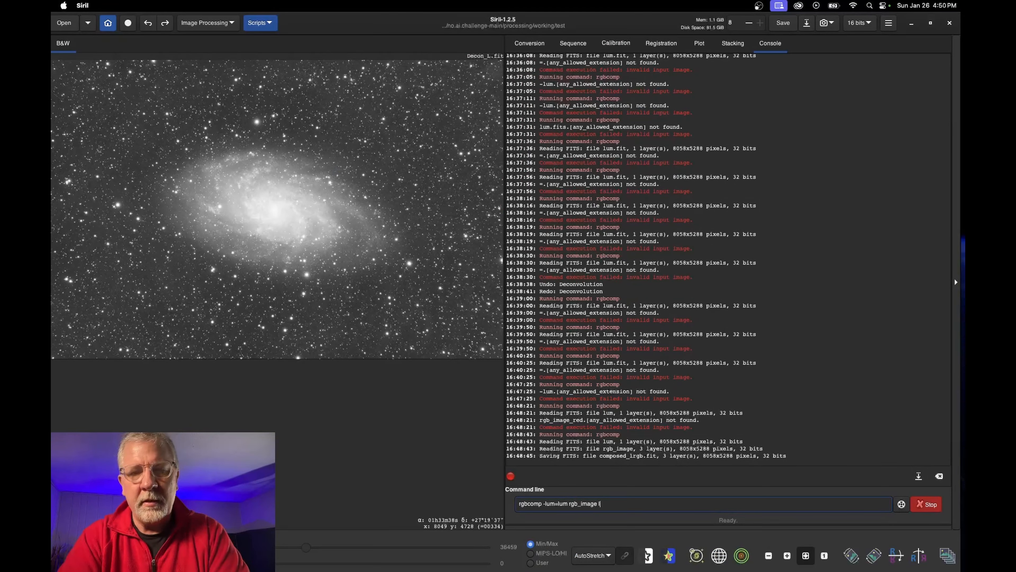
type(" red gre")
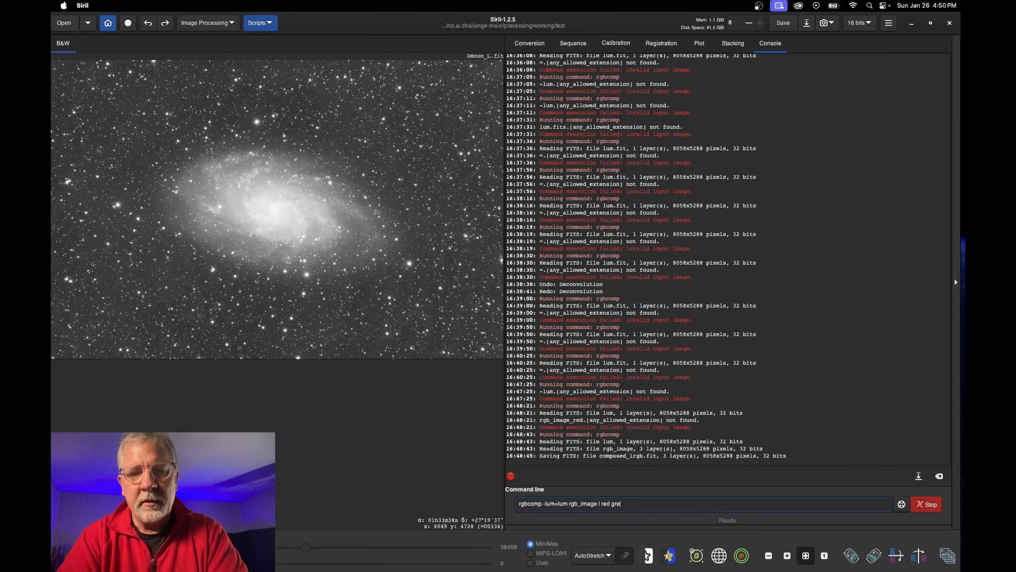
type("en blue")
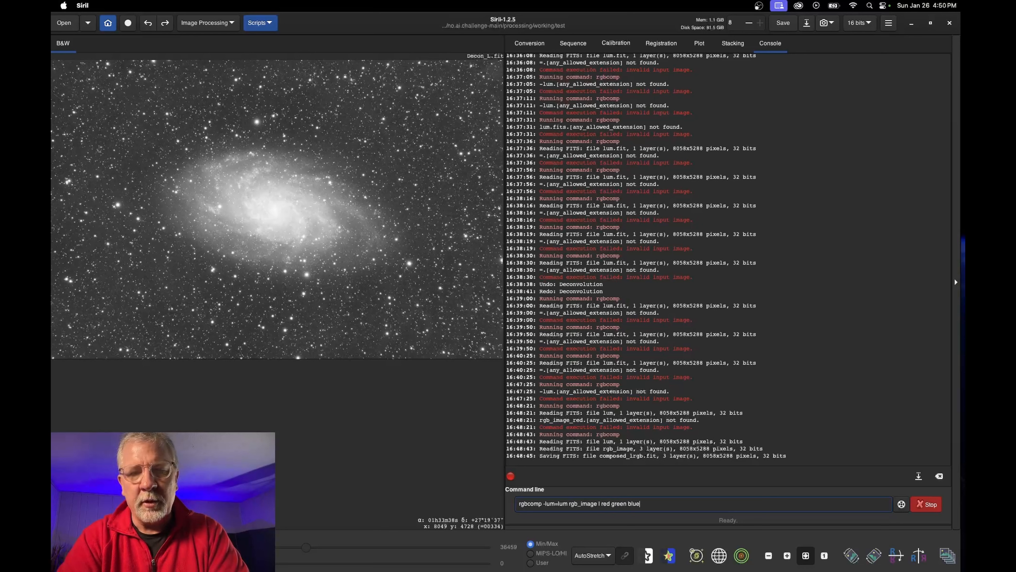
triple_click(602, 506)
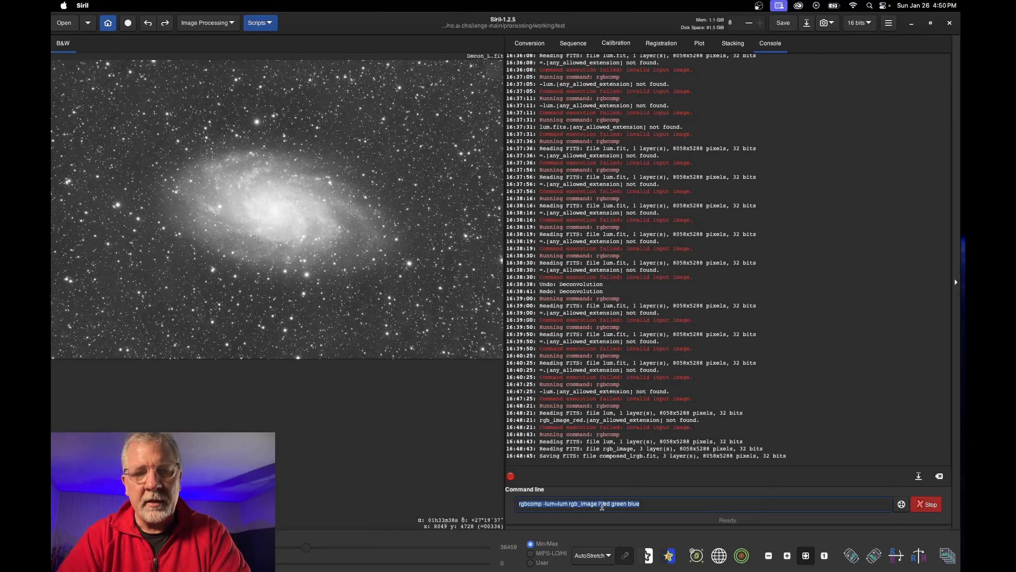
left_click(603, 505)
triple_click(602, 506)
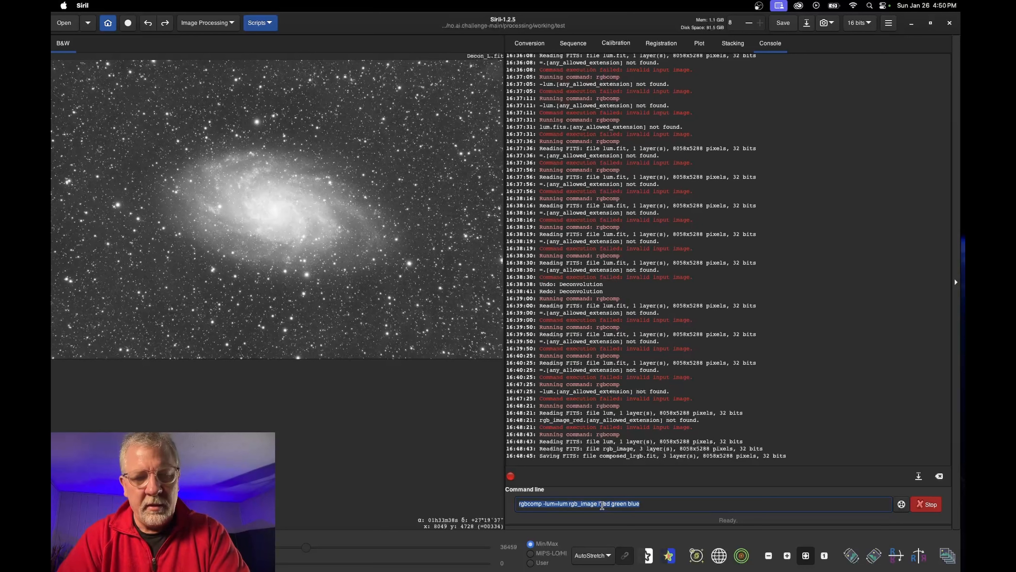
left_click(665, 509)
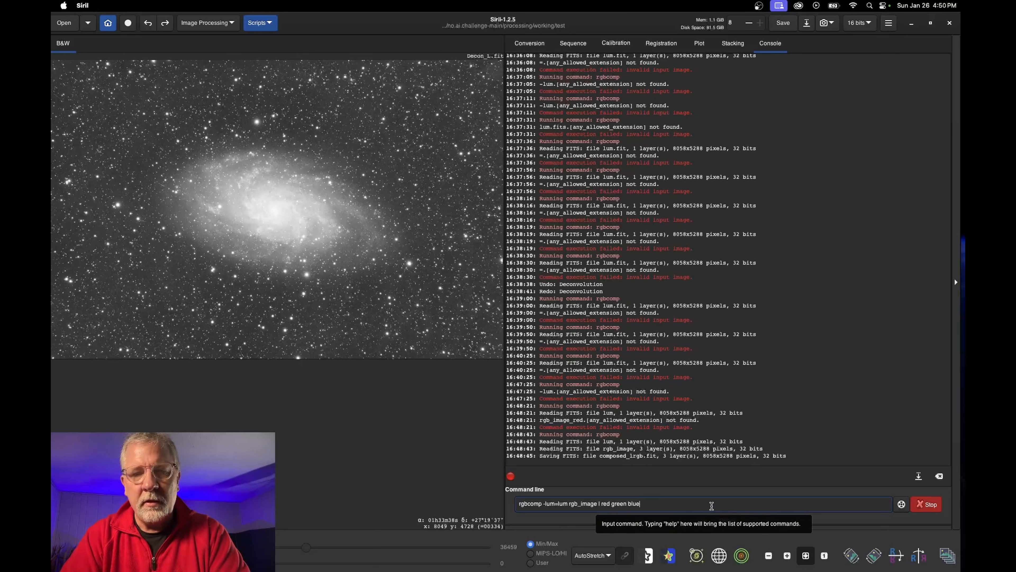
key("Return")
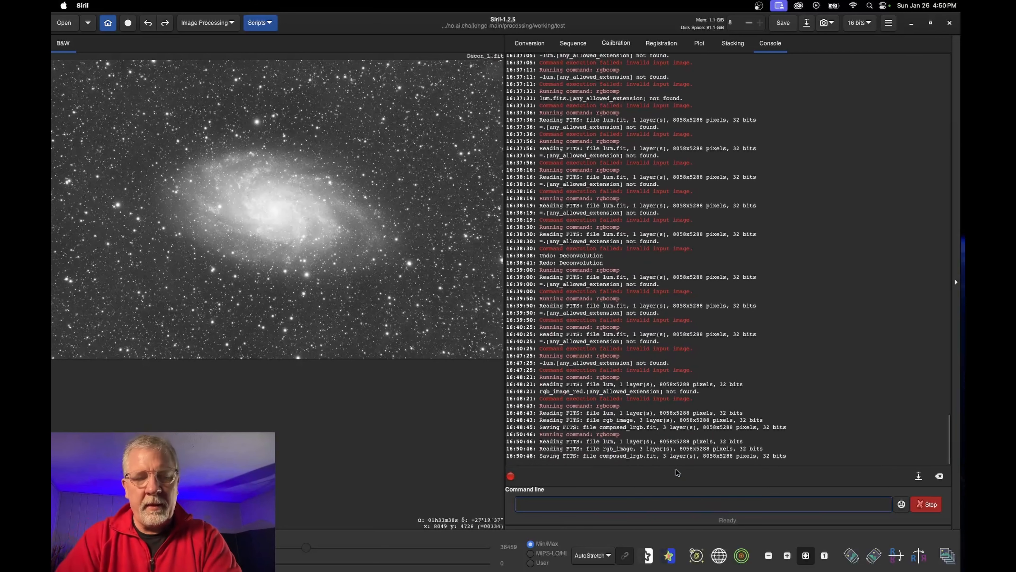
Drag composed_lrgb.fit from the test folder up into the parent working folder
left_click(292, 554)
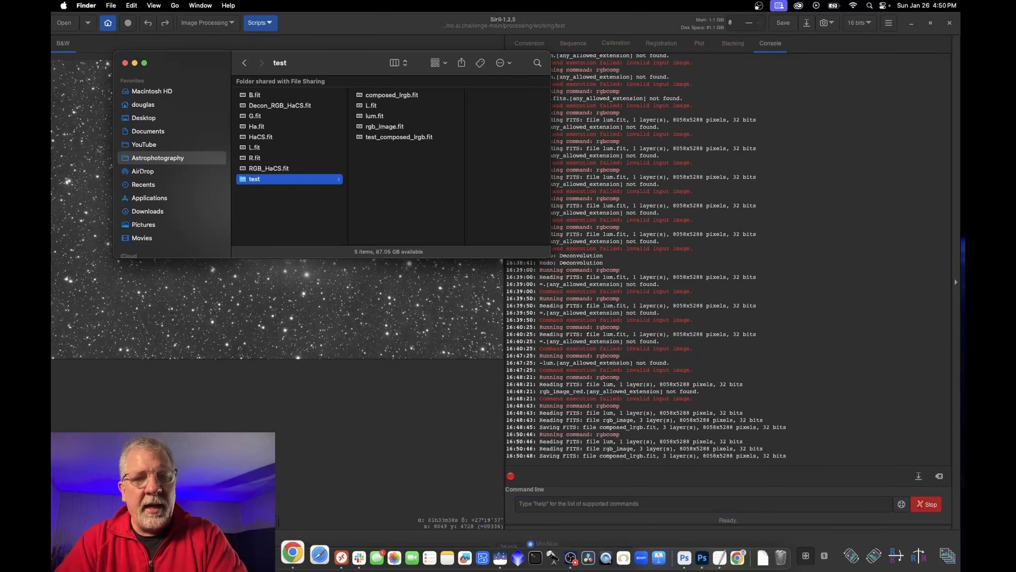
left_click(394, 96)
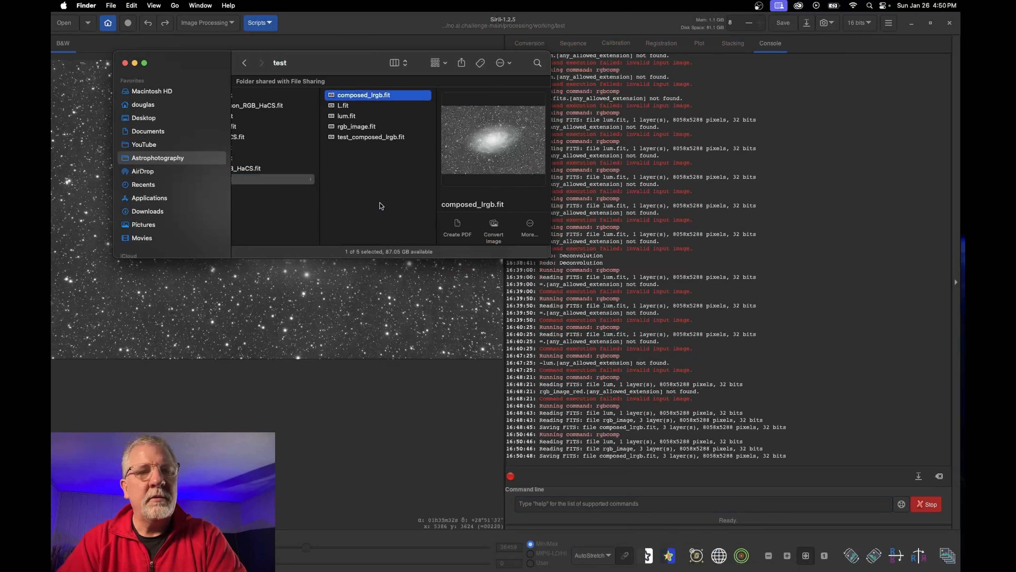
scroll(380, 206, "left", 4)
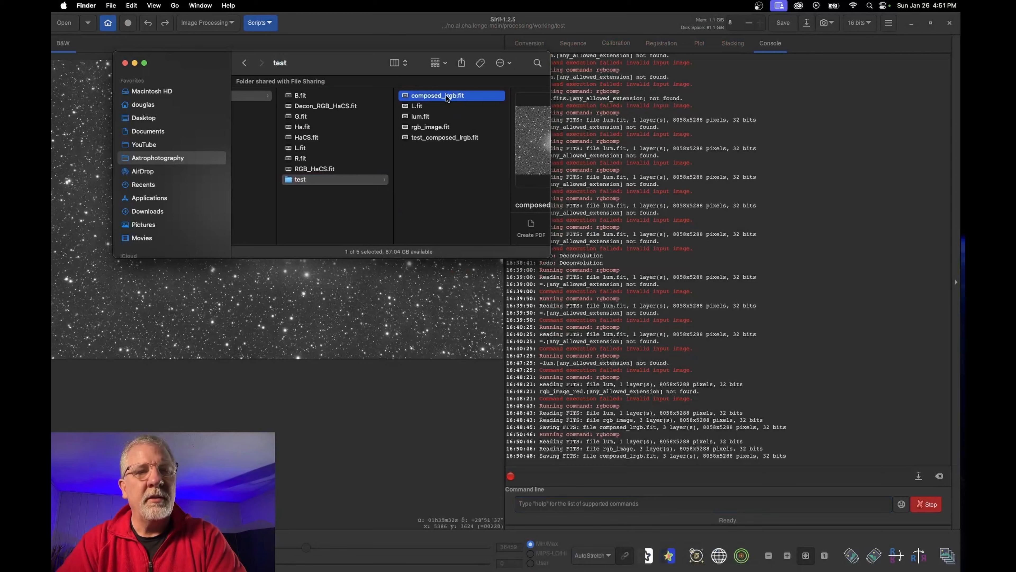
scroll(449, 98, "left", 3)
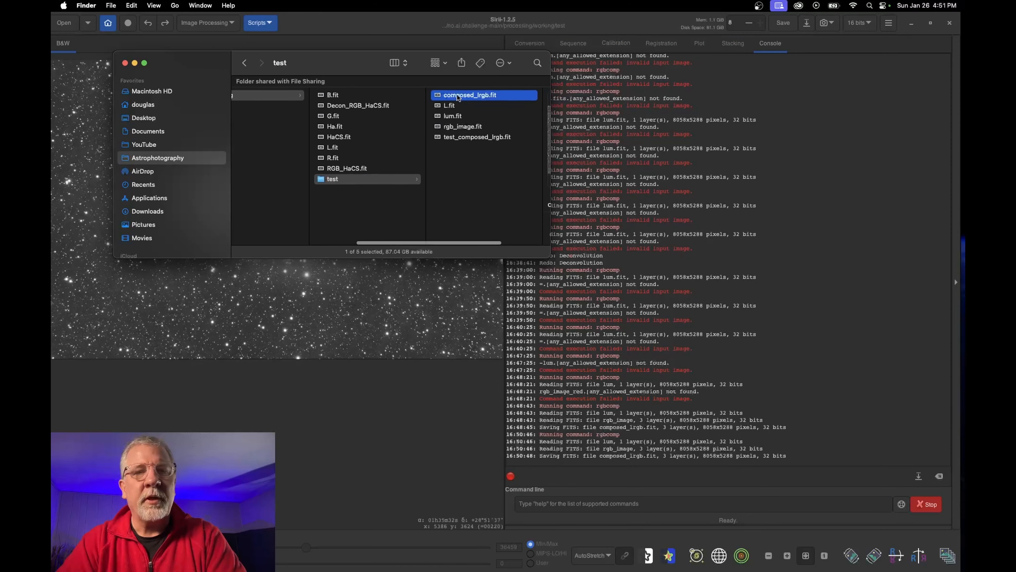
left_click_drag(457, 99, 349, 210)
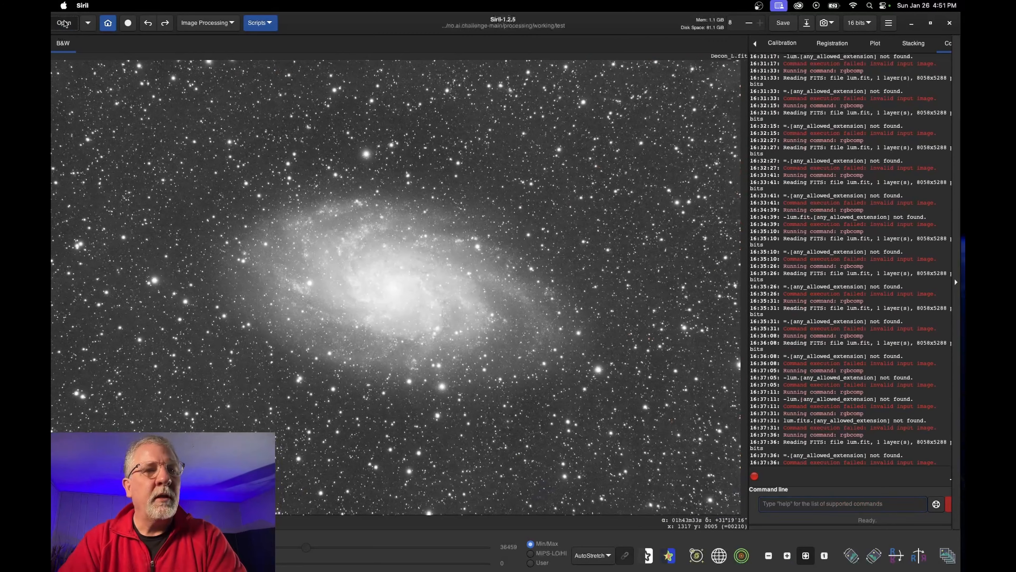
Open test_composed_lrgb.fit and switch its display to Linear, then back to AutoStretch
left_click(65, 25)
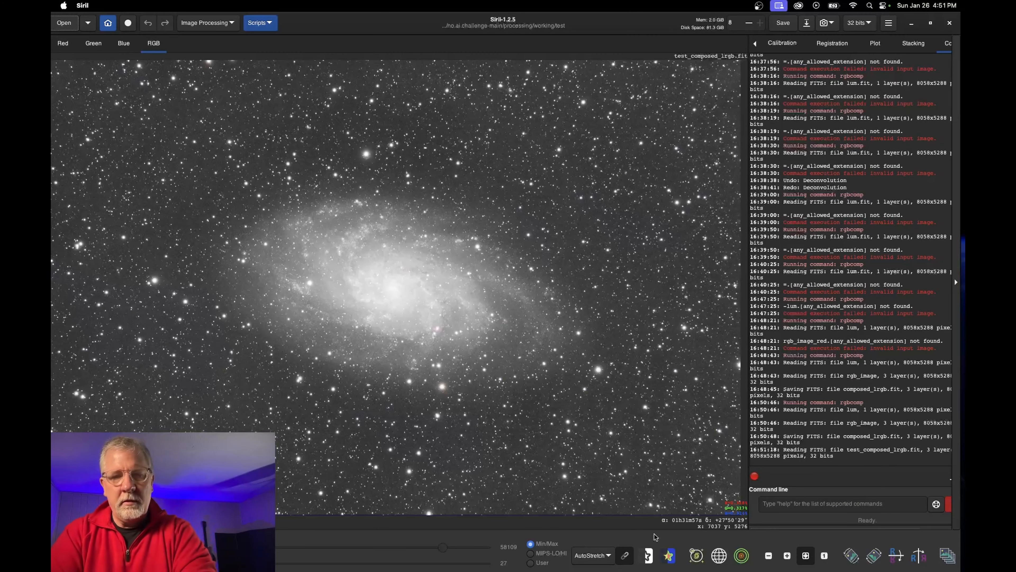
left_click(605, 555)
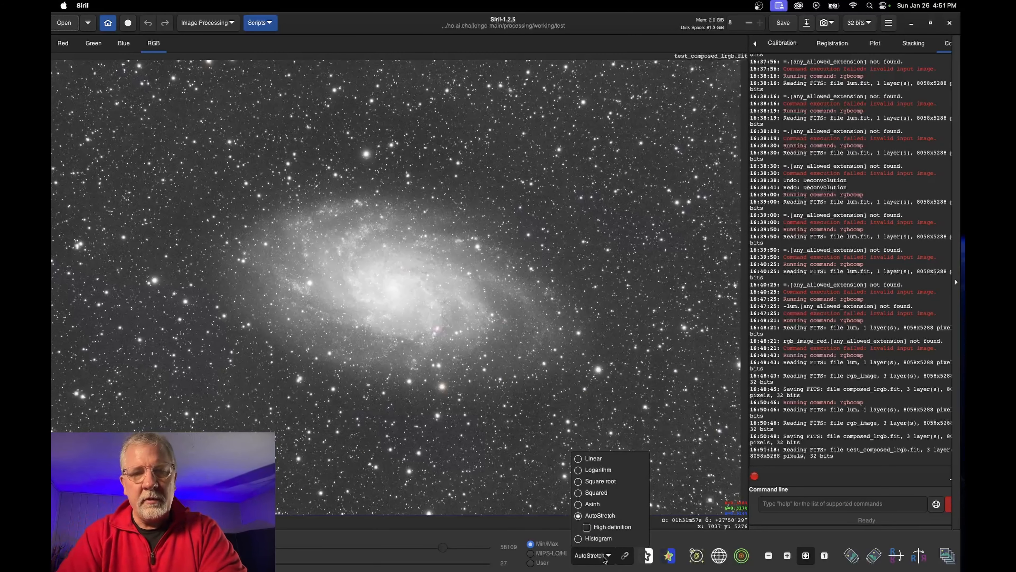
left_click(588, 459)
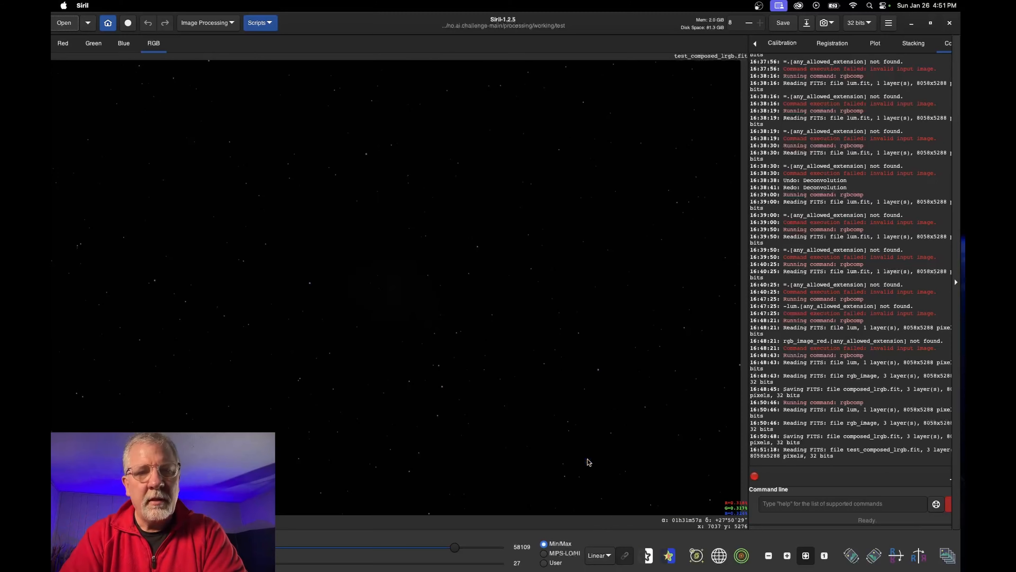
left_click(599, 556)
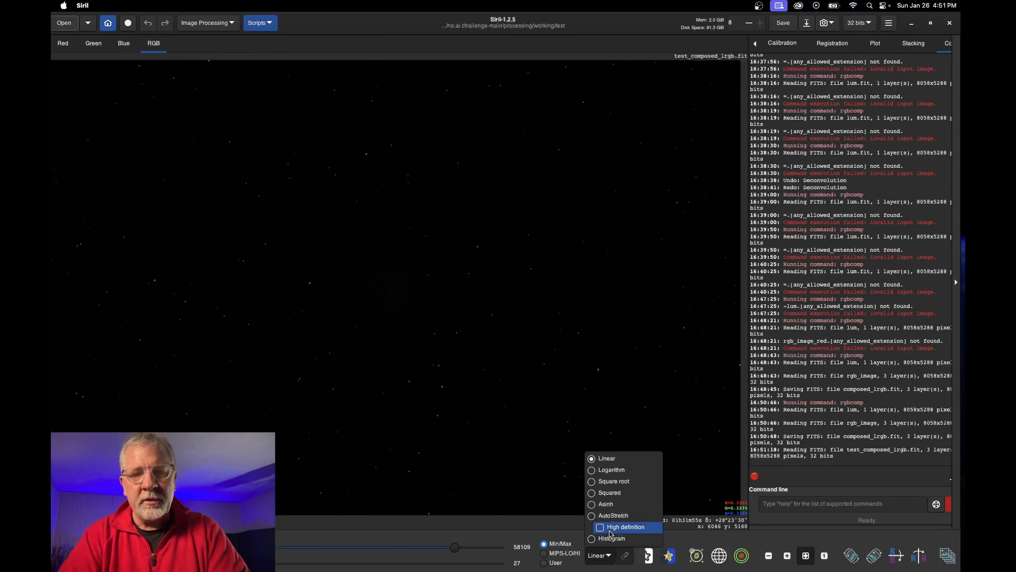
left_click(610, 516)
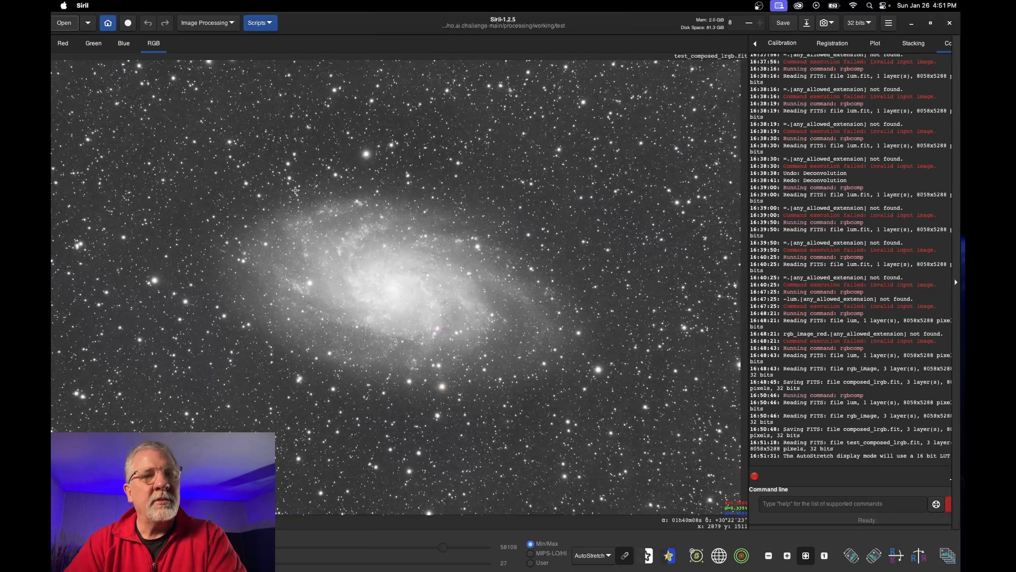
mouse_move(200, 571)
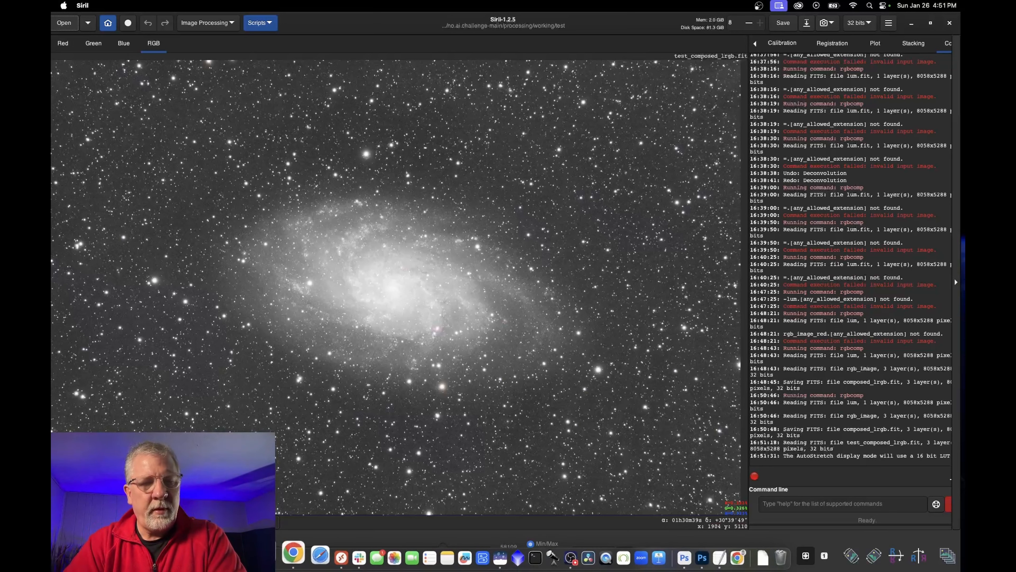
left_click(262, 557)
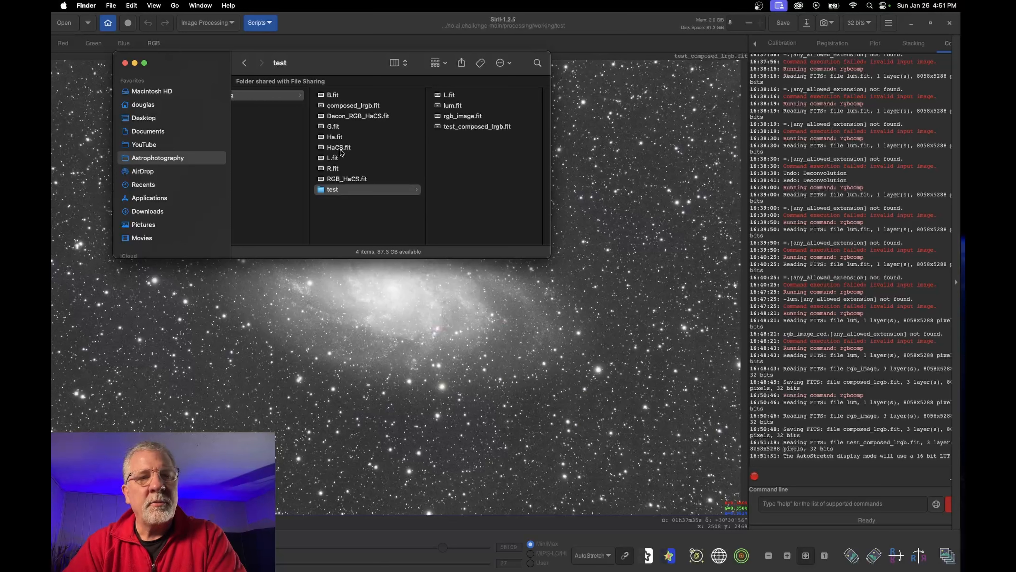
Preview RGB_HaCS.fit in the working folder, then return to Siril's hyperbolic stretch dialog
left_click(348, 180)
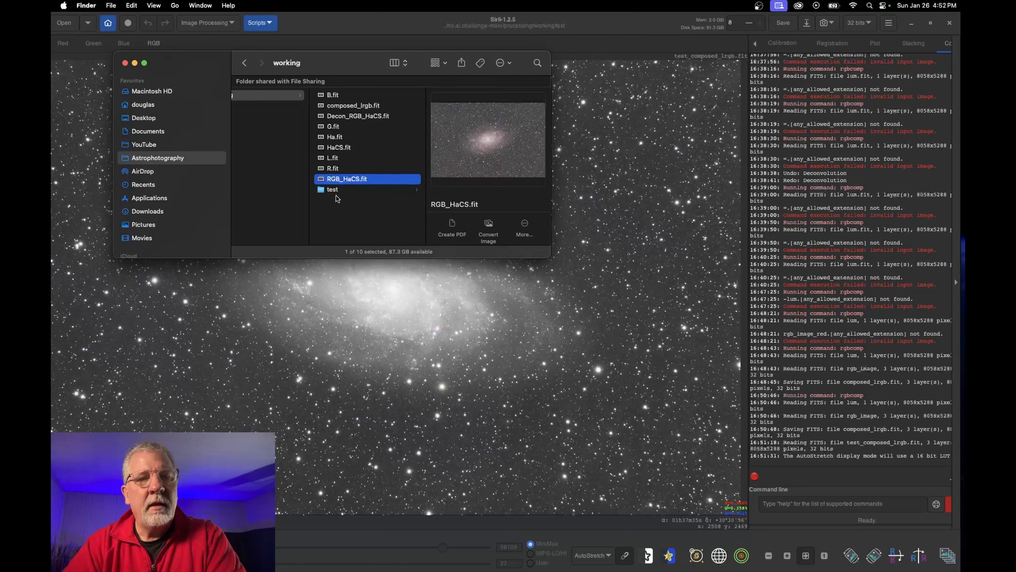
left_click(357, 223)
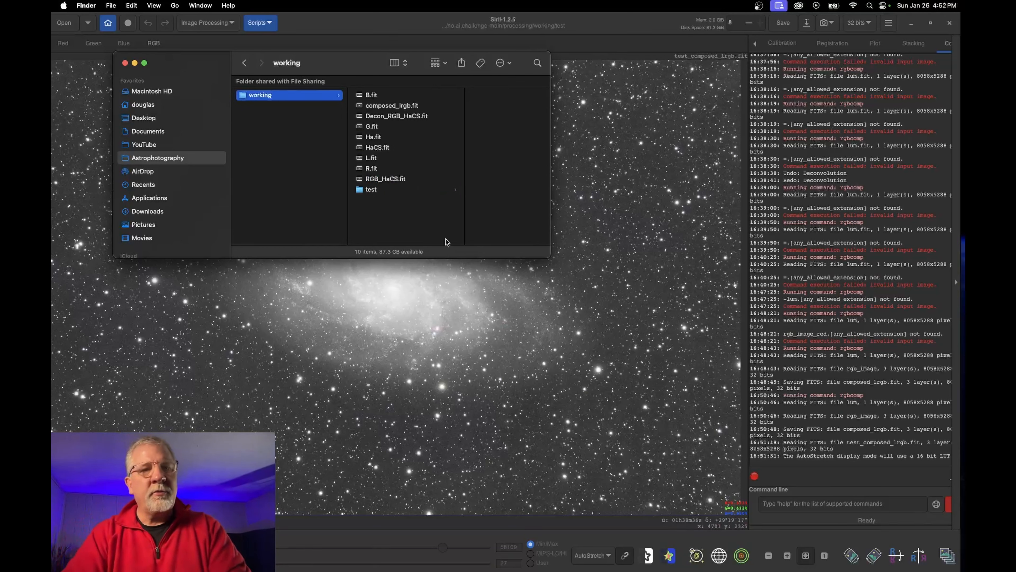
scroll(385, 211, "left", 1)
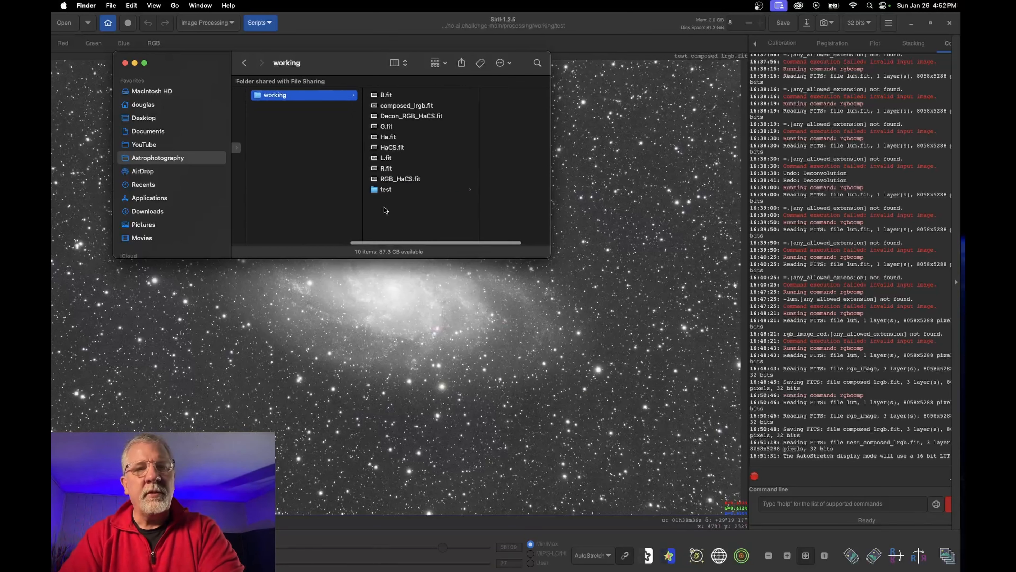
left_click(406, 311)
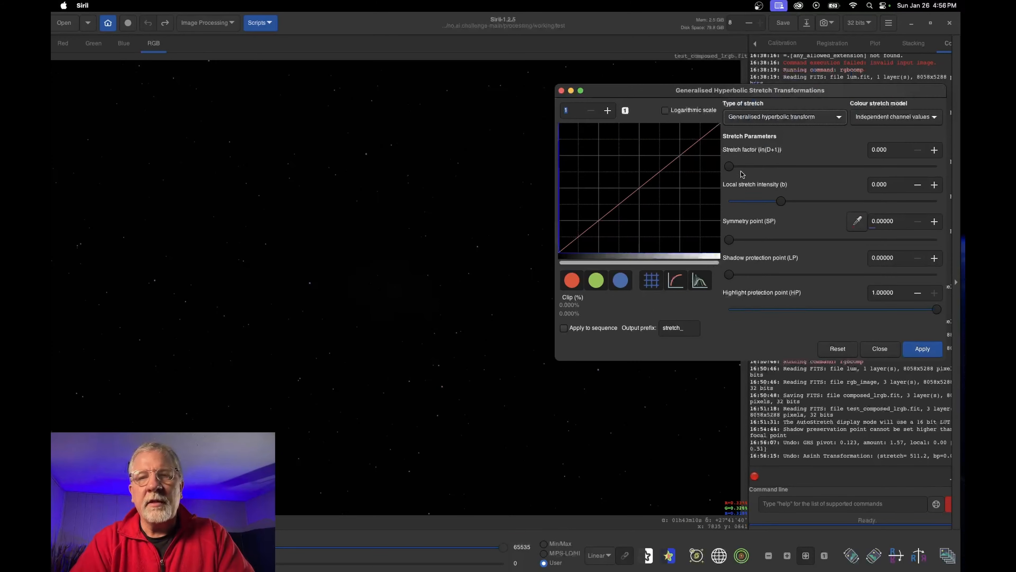
Set the symmetry point from the histogram peak and apply a hyperbolic stretch with factor 0.772
left_click_drag(730, 168, 789, 167)
left_click(922, 348)
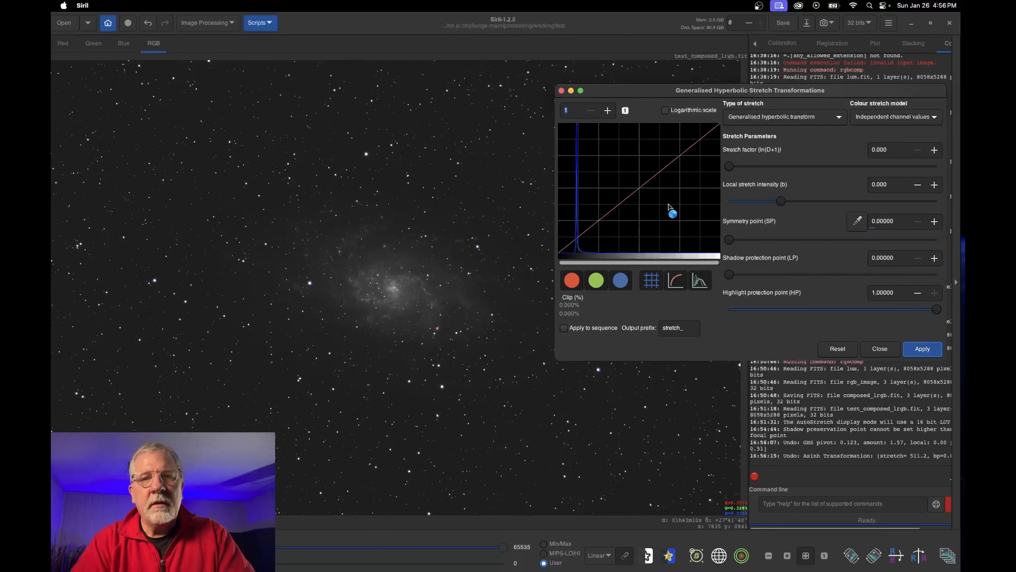
left_click(578, 160)
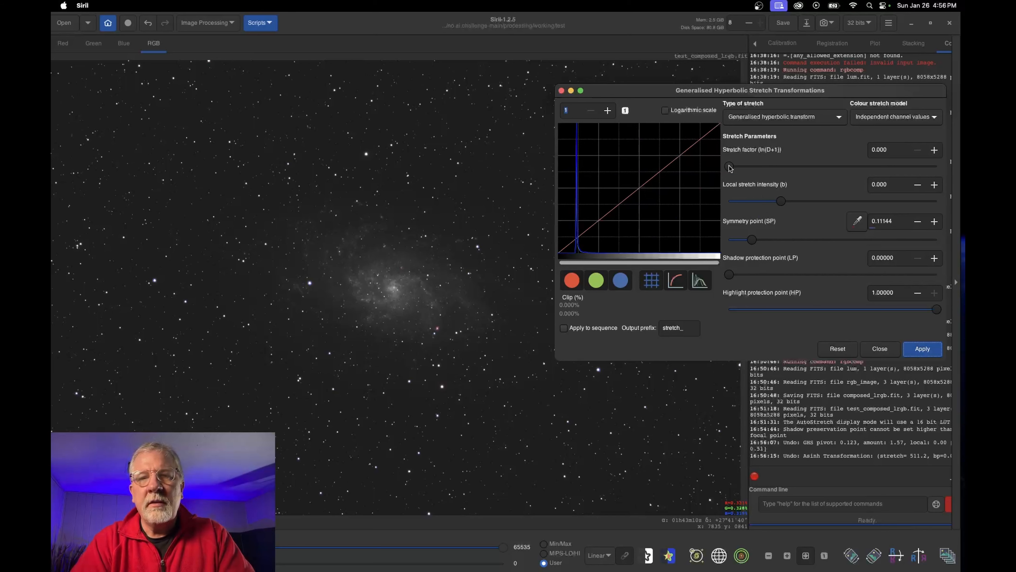
mouse_move(730, 170)
left_mouse_down()
mouse_move(760, 169)
mouse_move(745, 168)
left_mouse_up()
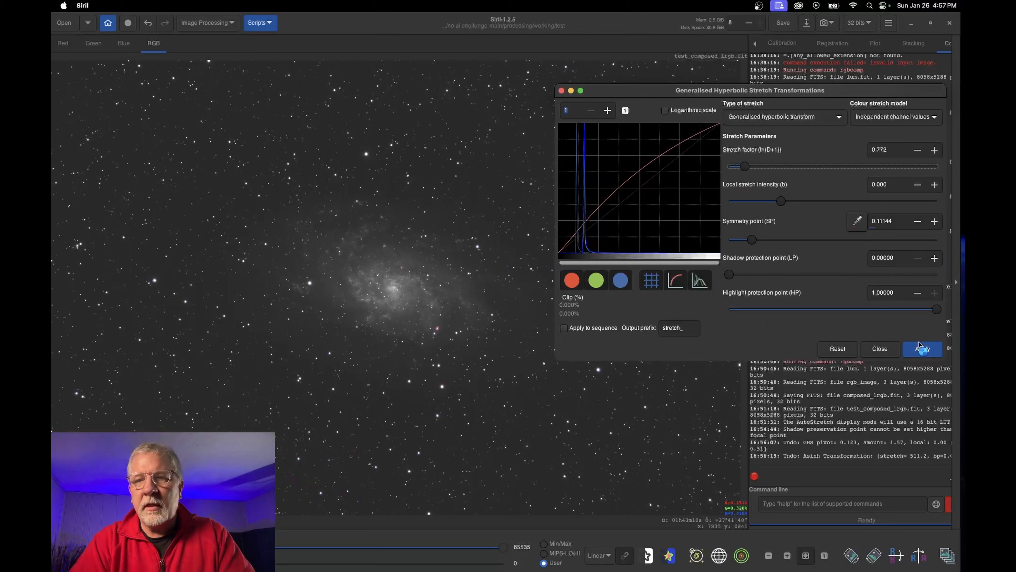
left_click(923, 349)
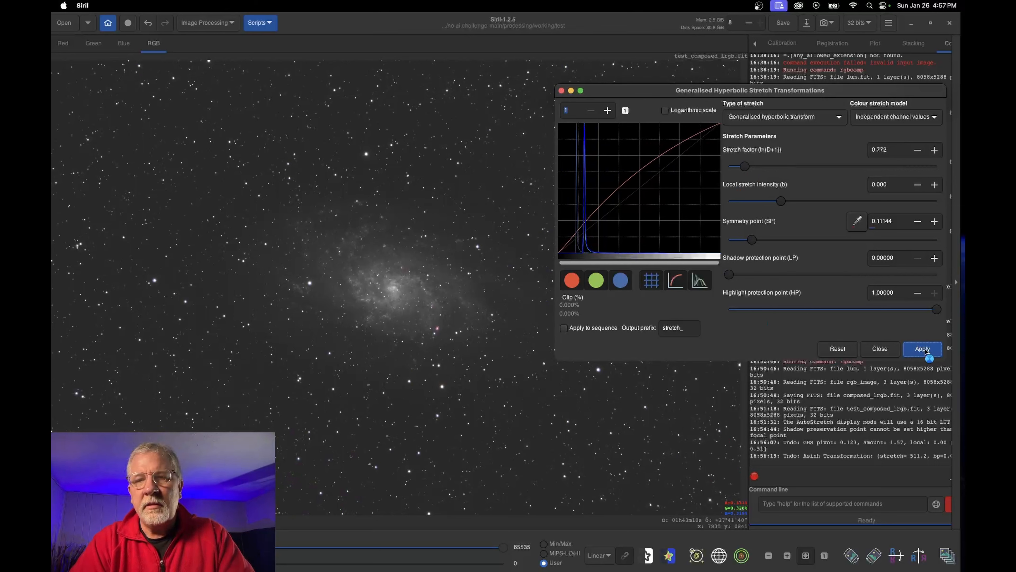
left_click(765, 119)
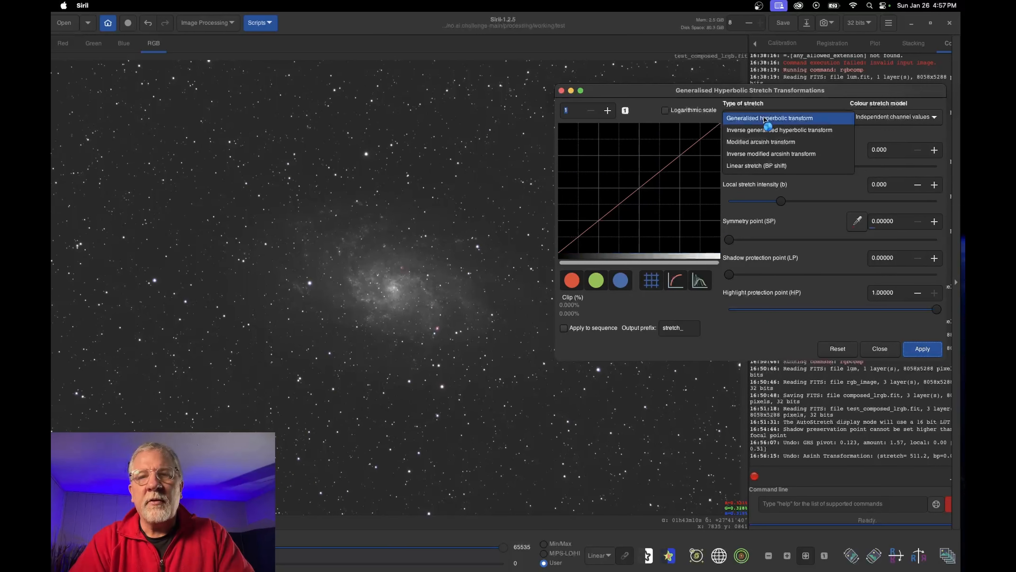
Apply a linear black-point shift of about 0.044 to darken the sky background
left_click_drag(732, 166, 743, 167)
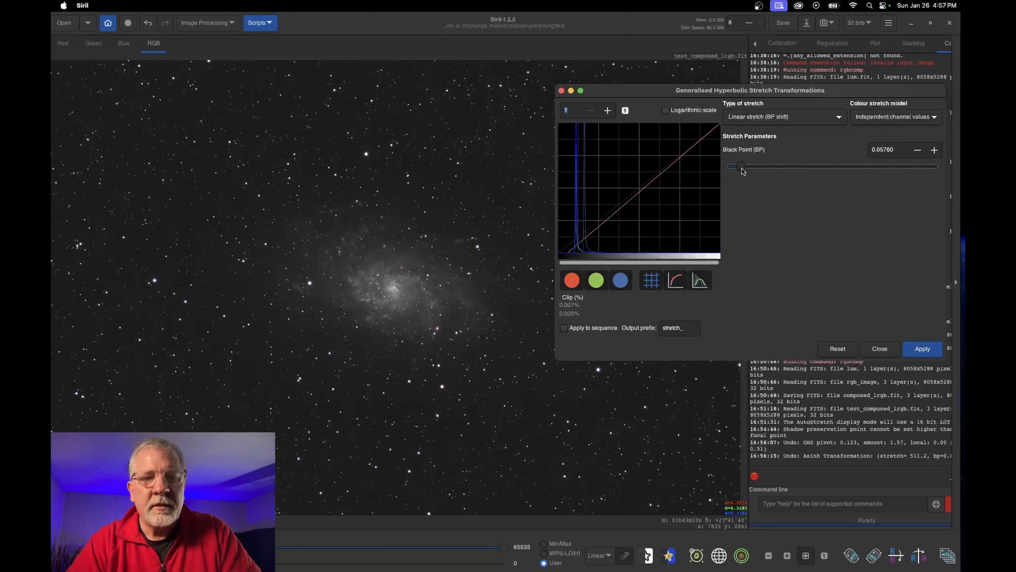
left_click_drag(743, 169, 738, 166)
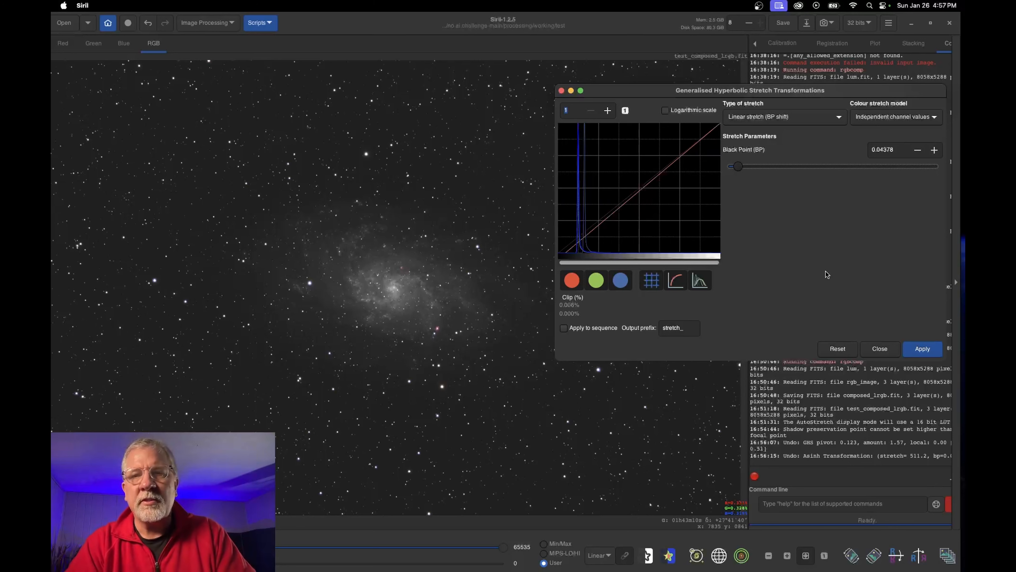
left_click(924, 351)
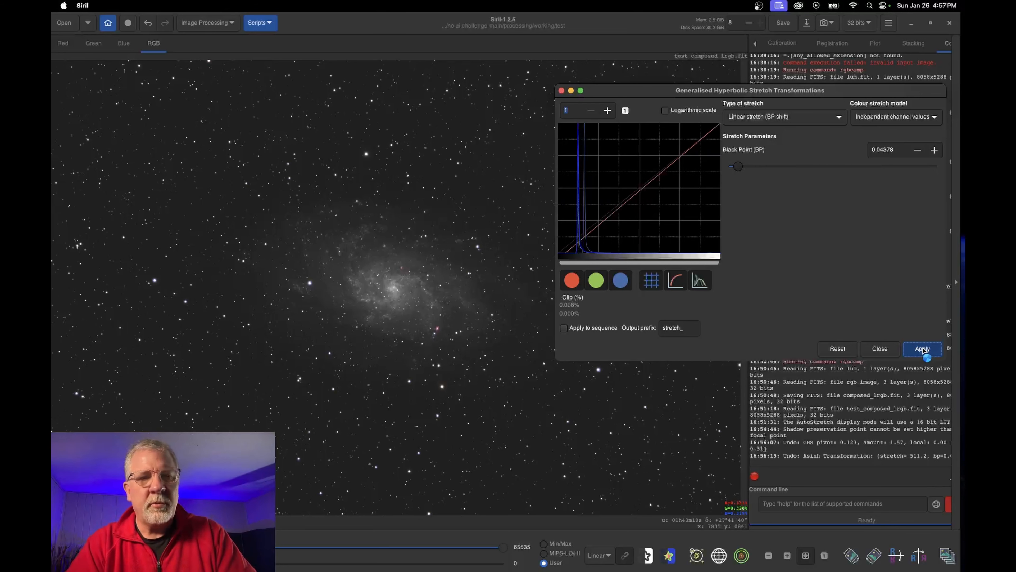
left_click(923, 350)
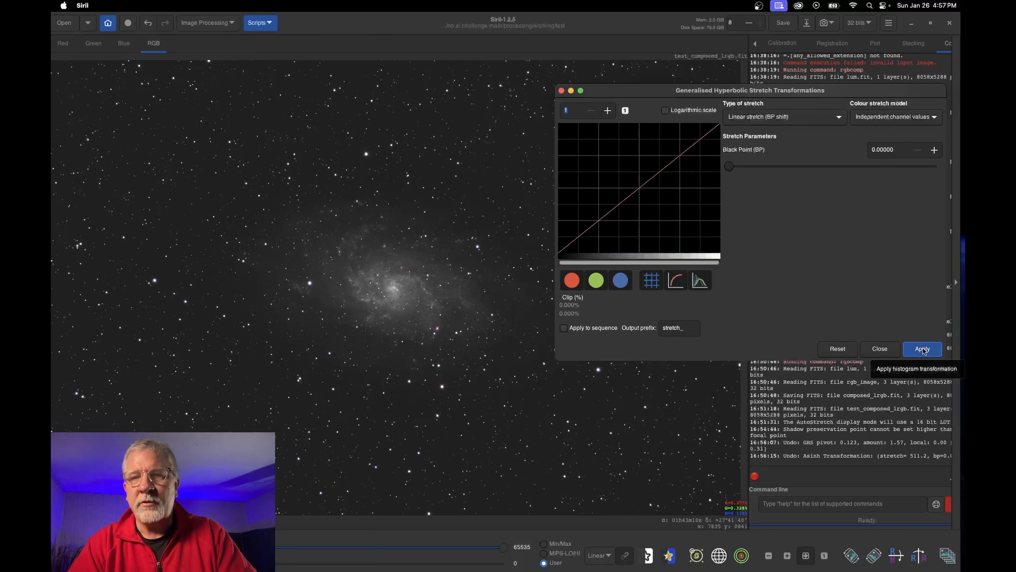
left_click(783, 119)
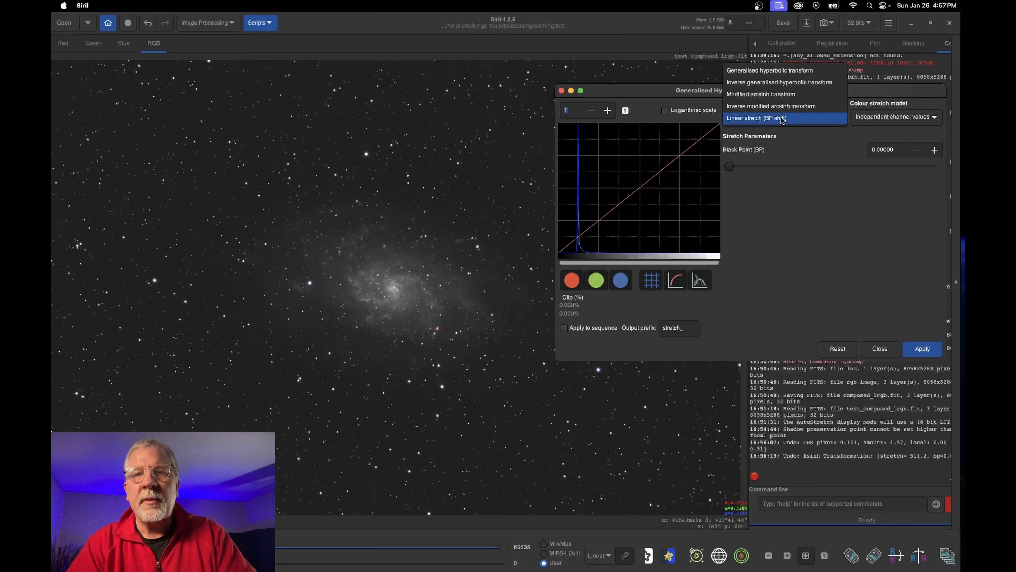
Choose the generalised hyperbolic transform with Human weighted luminance, sampling the symmetry point on the outer arm
left_click(772, 73)
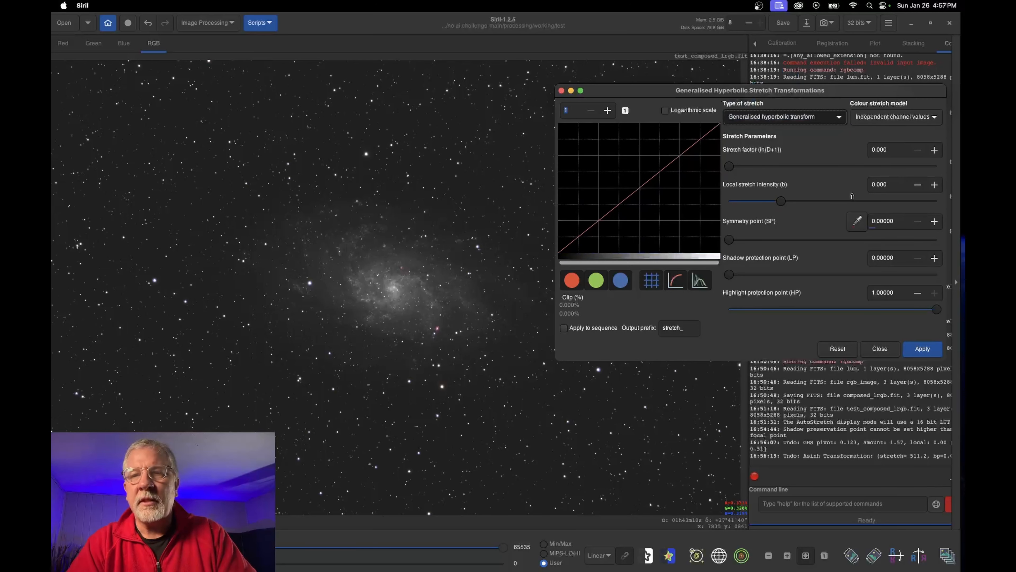
left_click(893, 117)
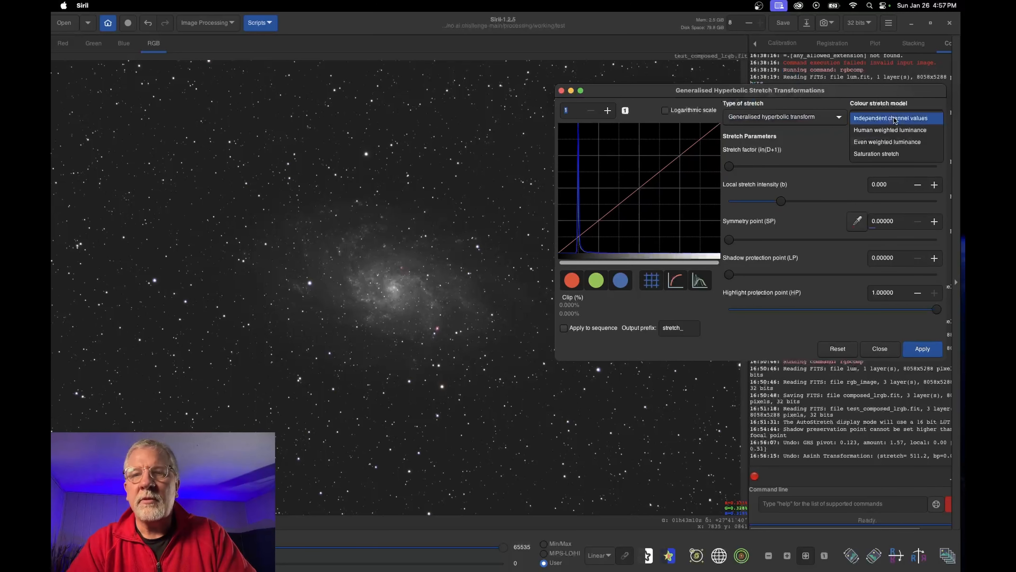
left_click(893, 138)
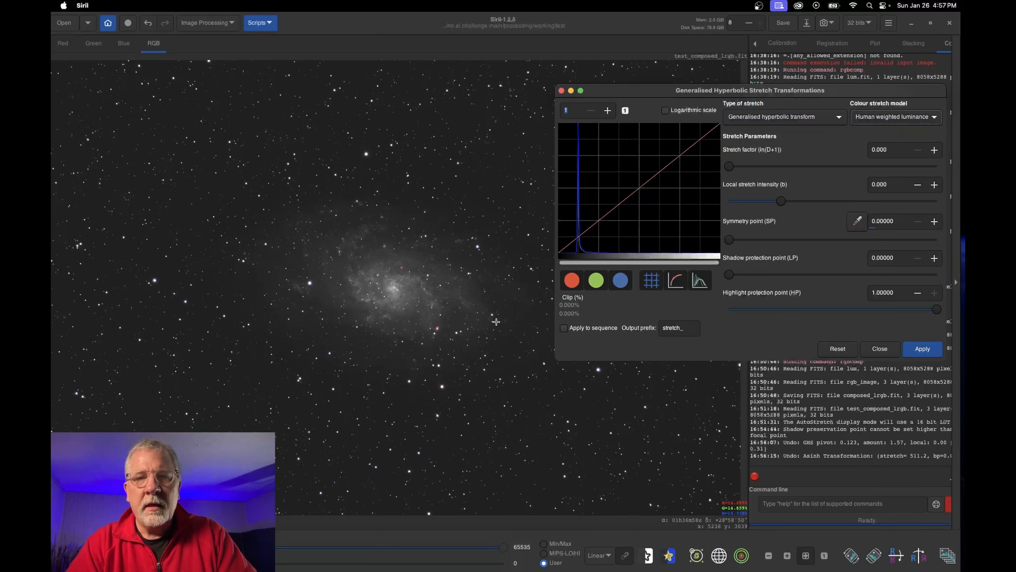
left_click(470, 300)
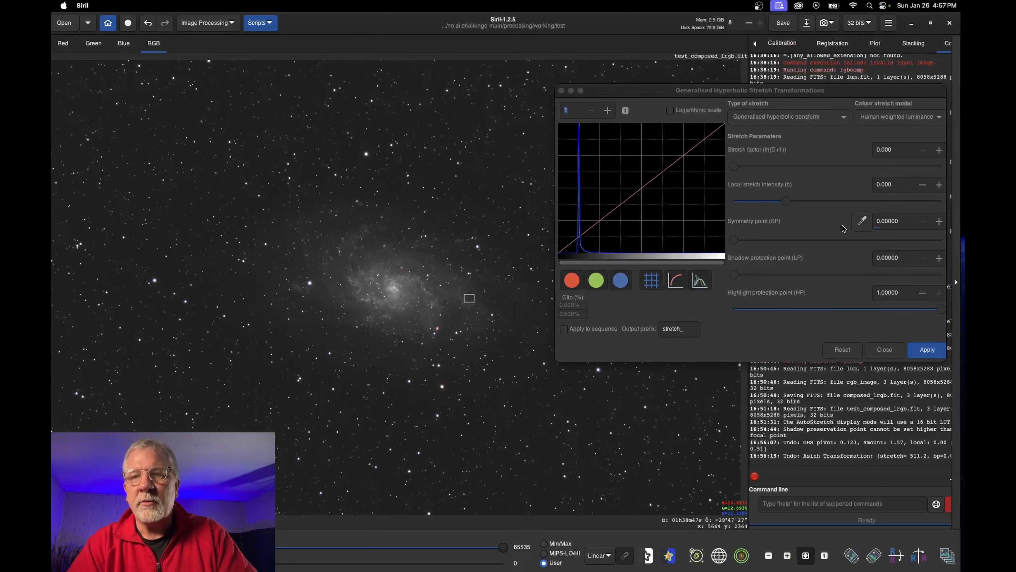
left_click(862, 221)
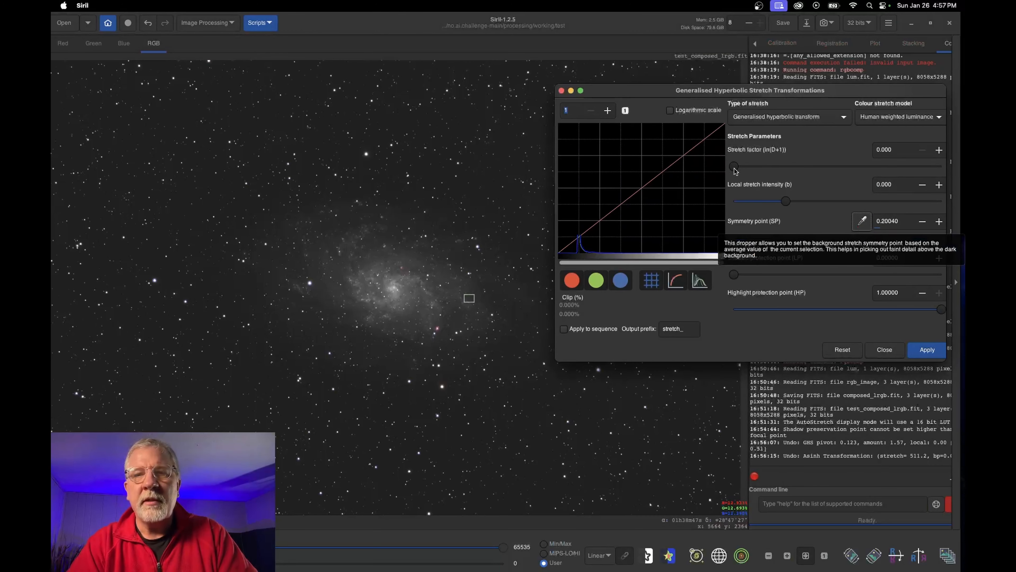
Apply the stretch with factor 1.590, highlight protection 0.553 and shadow protection 0.099
left_click_drag(734, 166, 768, 167)
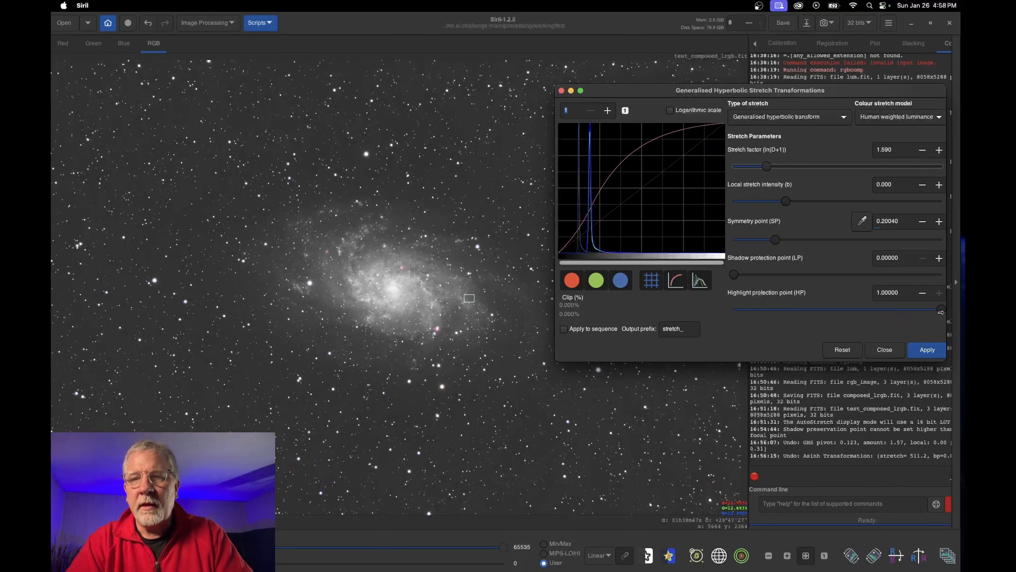
left_click_drag(942, 310, 845, 312)
left_click_drag(735, 278, 783, 277)
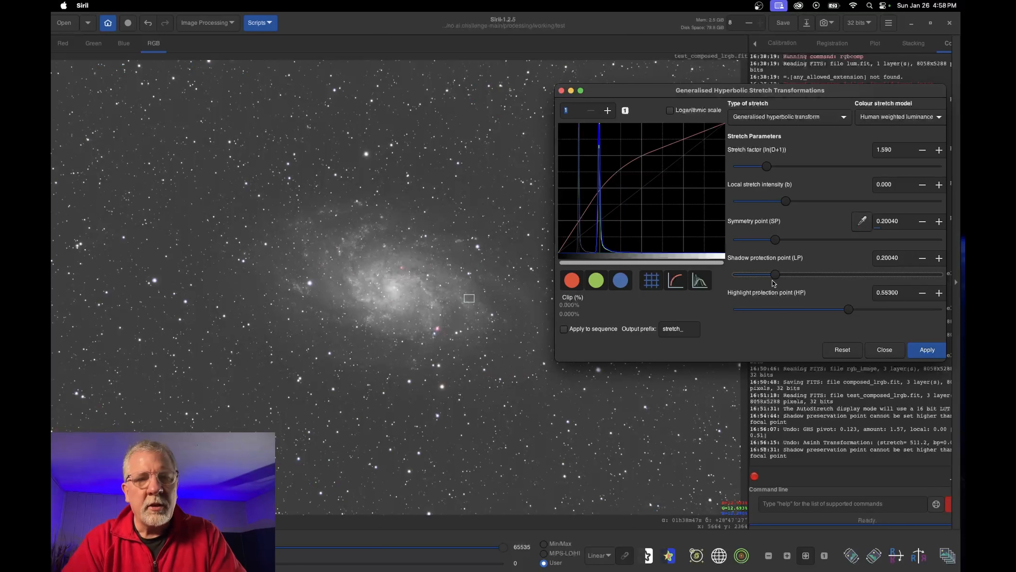
left_click_drag(776, 276, 760, 276)
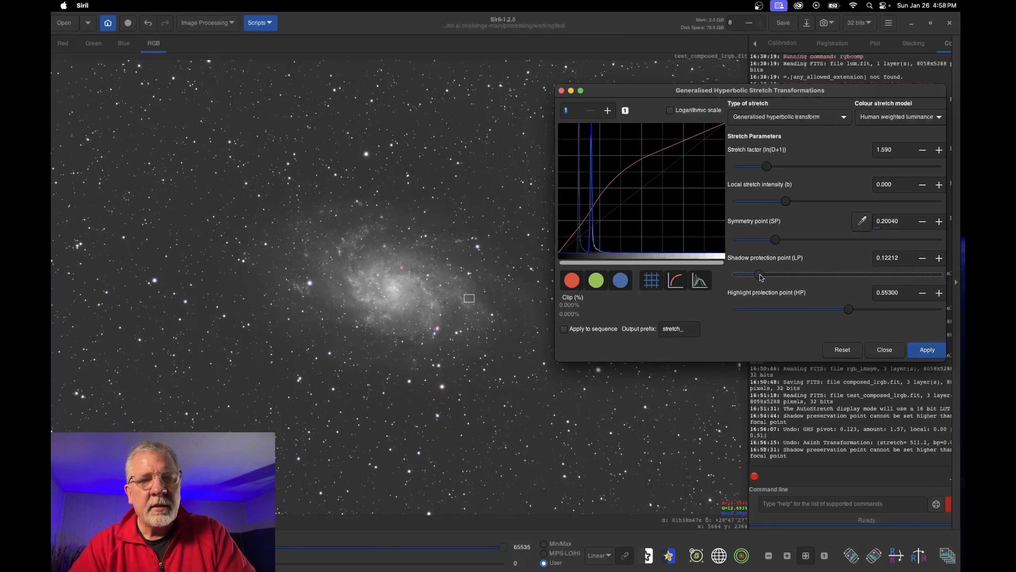
left_click_drag(761, 276, 755, 276)
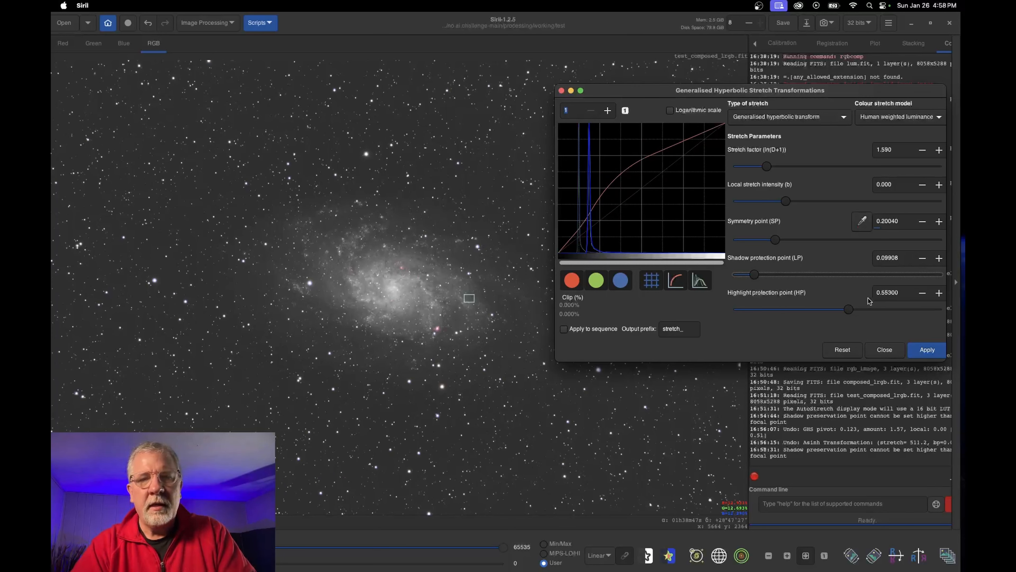
left_click(932, 351)
Apply a linear black-point shift of 0.05069
left_click(775, 118)
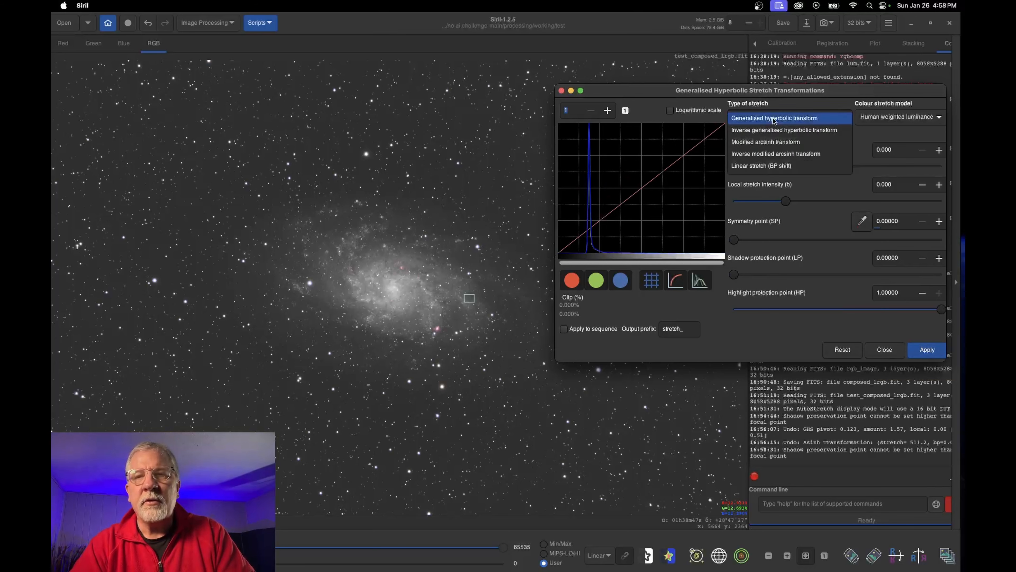
left_click(774, 120)
left_click(774, 119)
left_click(742, 165)
left_click(745, 168)
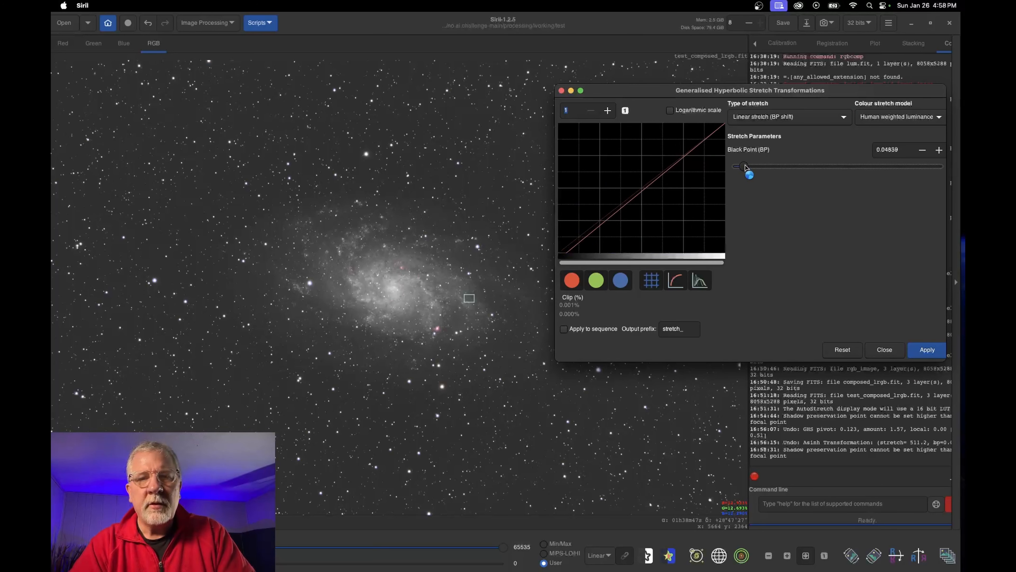
left_click_drag(742, 167, 745, 168)
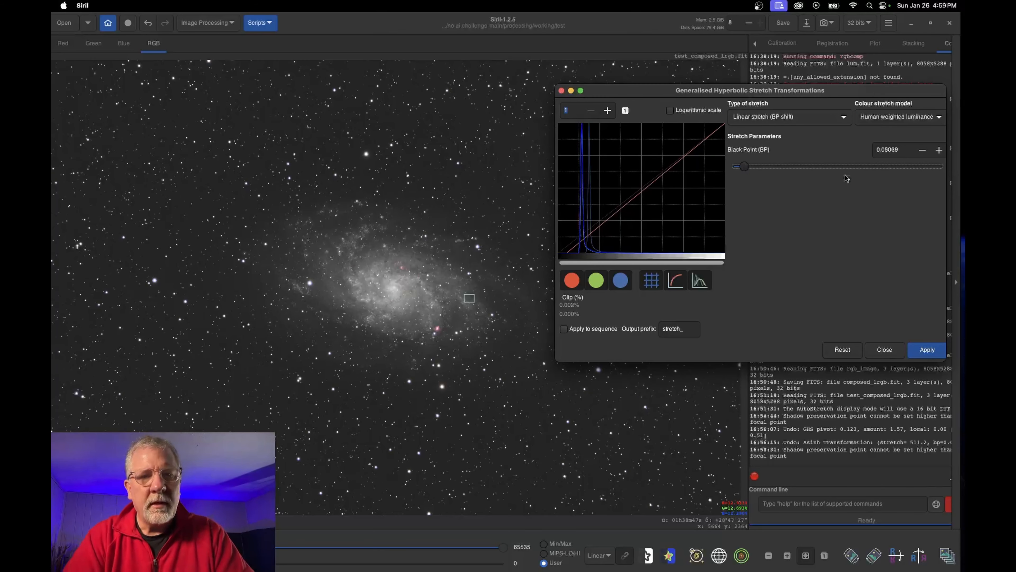
left_click(842, 349)
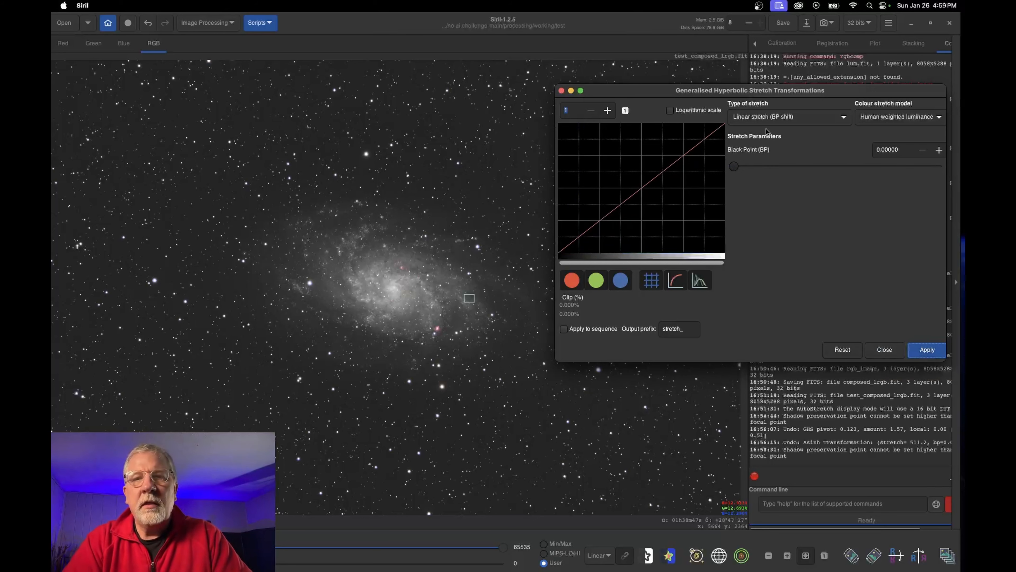
Apply an Even weighted luminance hyperbolic stretch with factor 0.599 and lowered highlight protection
left_click(765, 120)
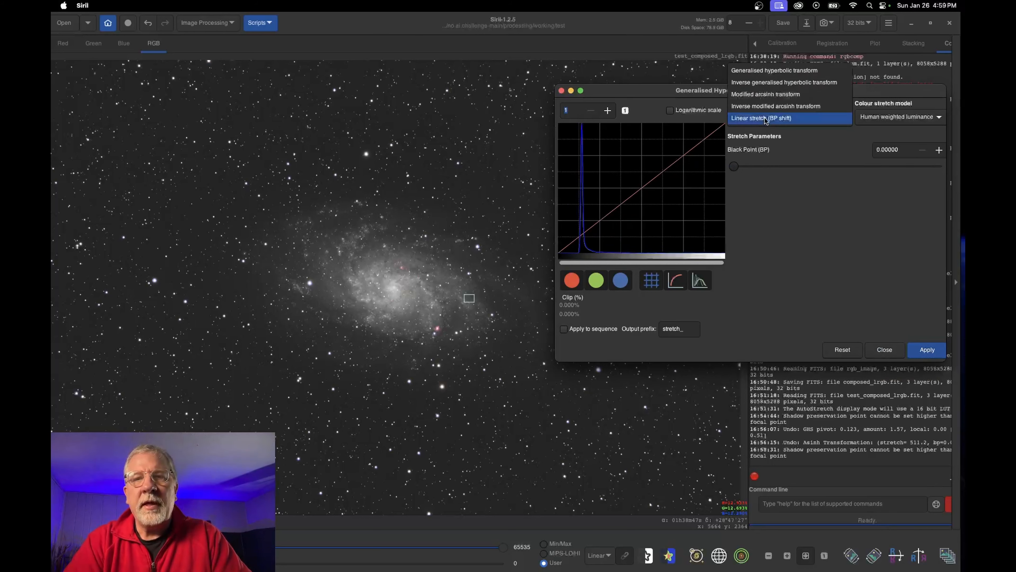
left_click(847, 75)
left_click(892, 120)
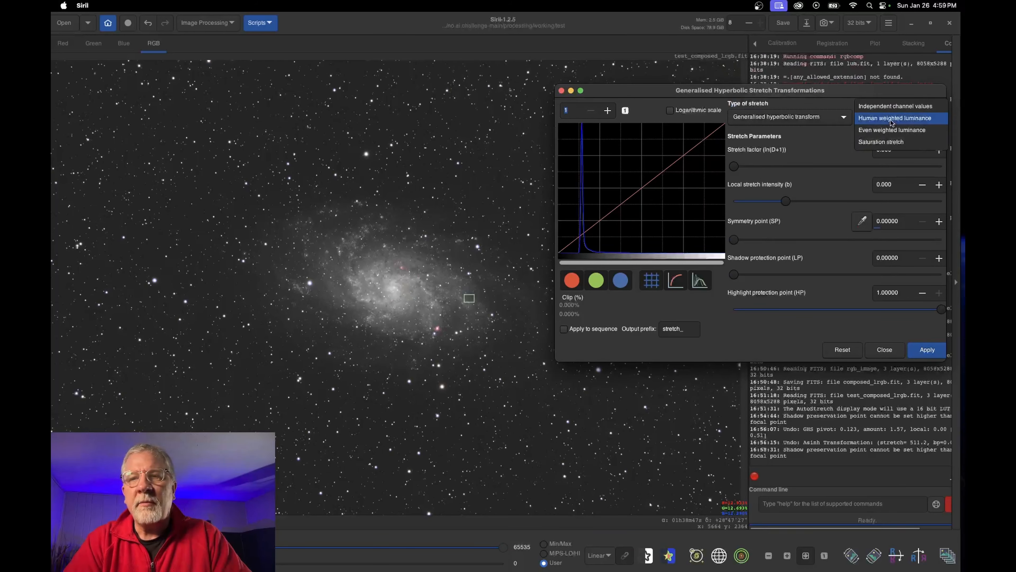
left_click(907, 129)
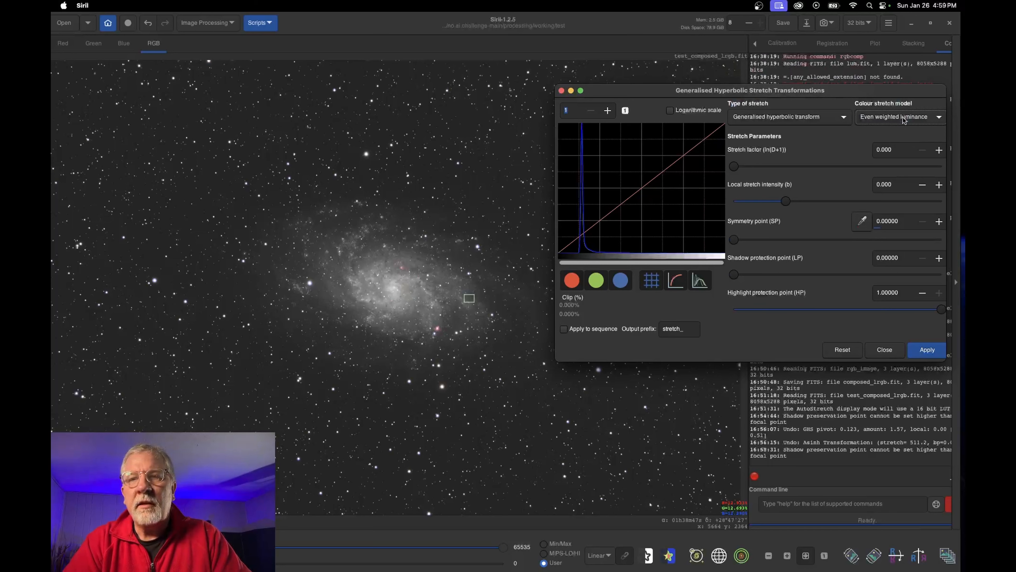
left_click(904, 120)
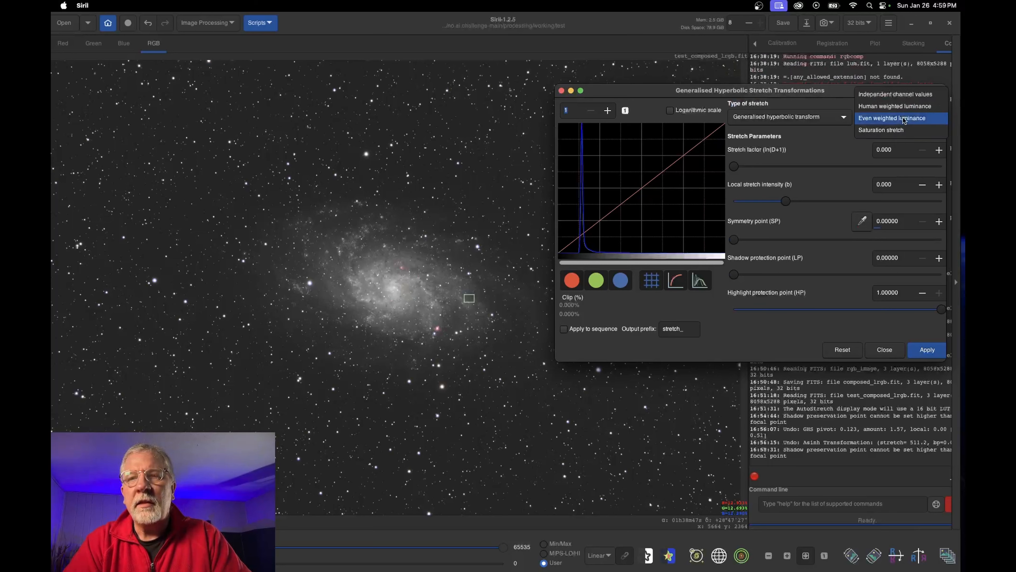
left_click(904, 118)
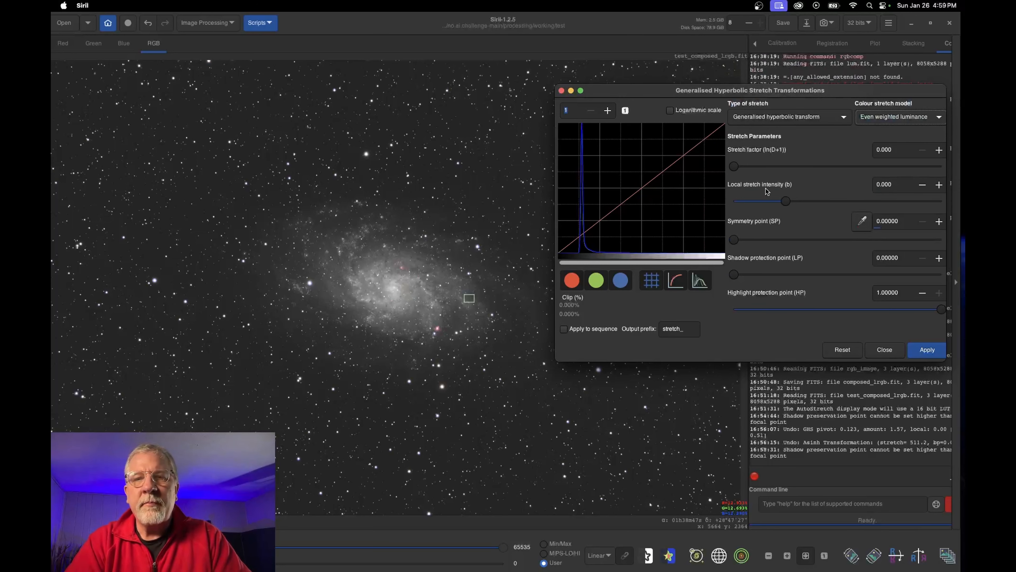
left_click_drag(736, 168, 747, 168)
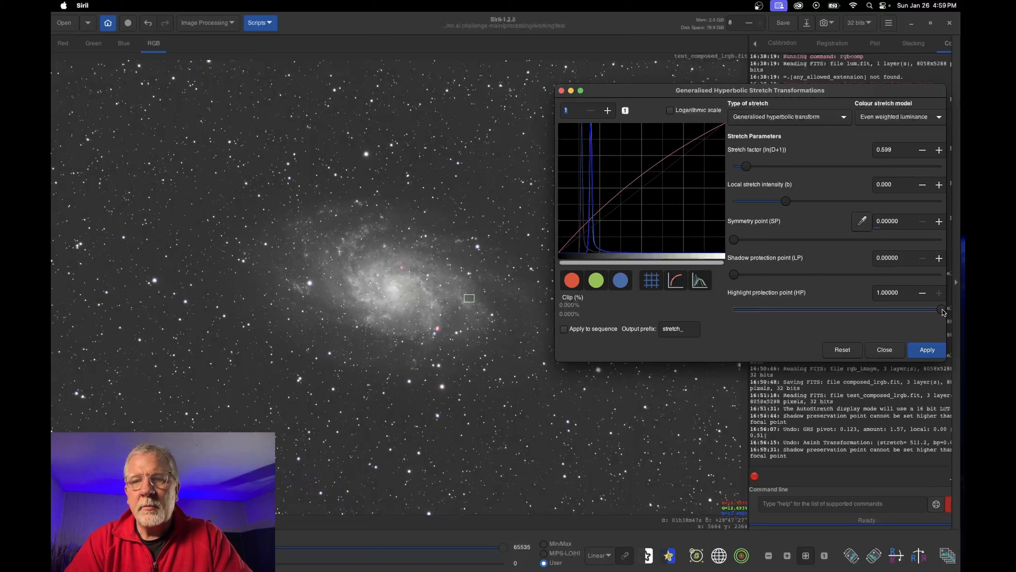
left_click_drag(942, 310, 828, 313)
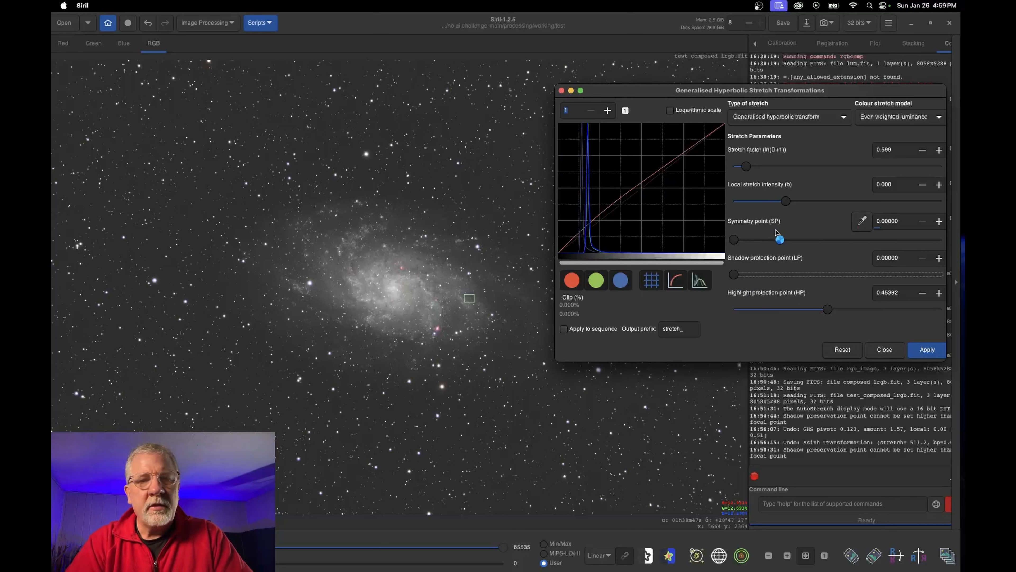
left_click(926, 350)
Close the hyperbolic stretch window and open Image Processing > Histogram Transformation
left_click(824, 116)
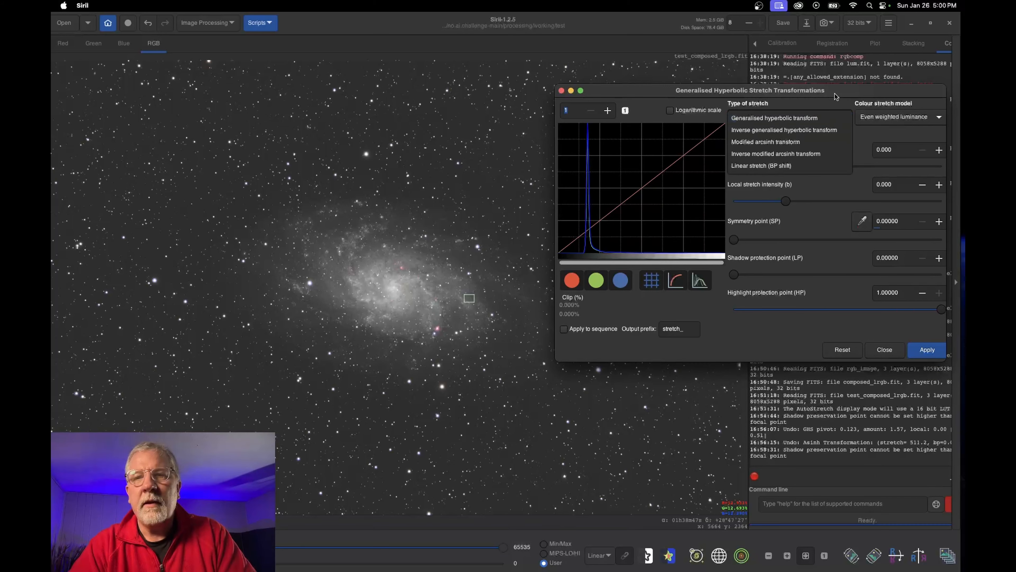
left_click(885, 349)
left_click(211, 24)
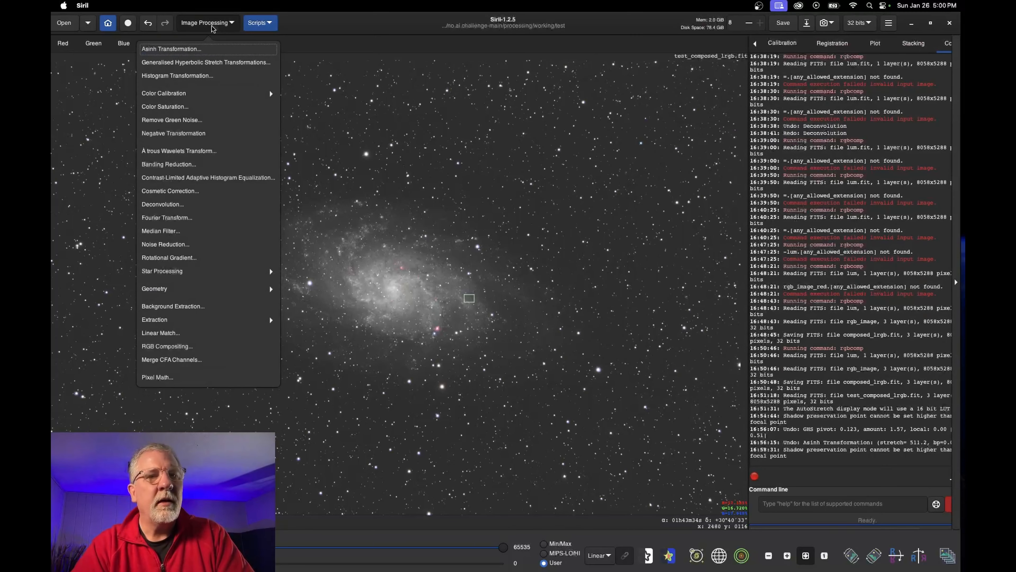
left_click(194, 76)
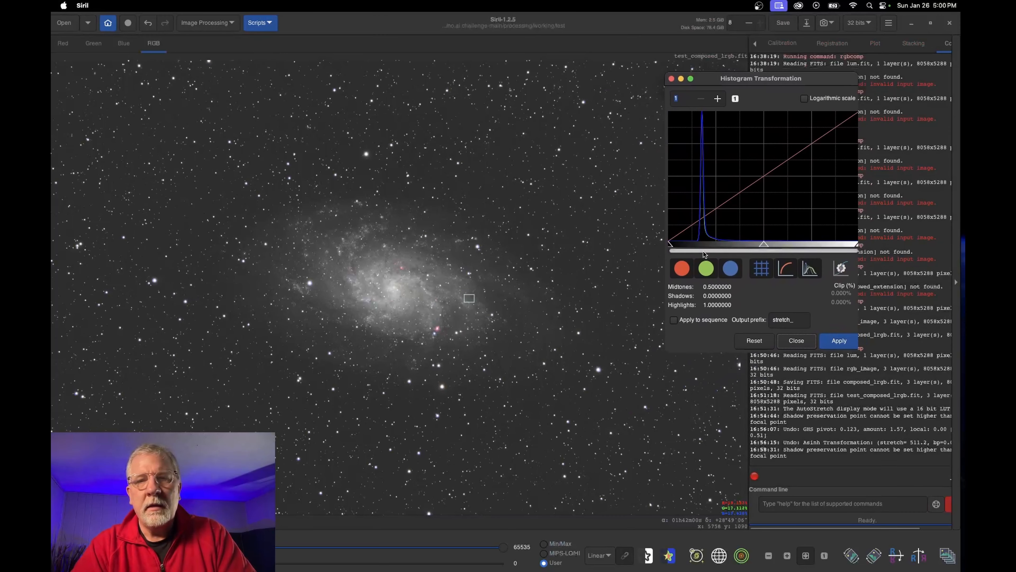
Apply a first stretch with raised shadows and midtones near 0.41
left_click_drag(670, 245, 685, 246)
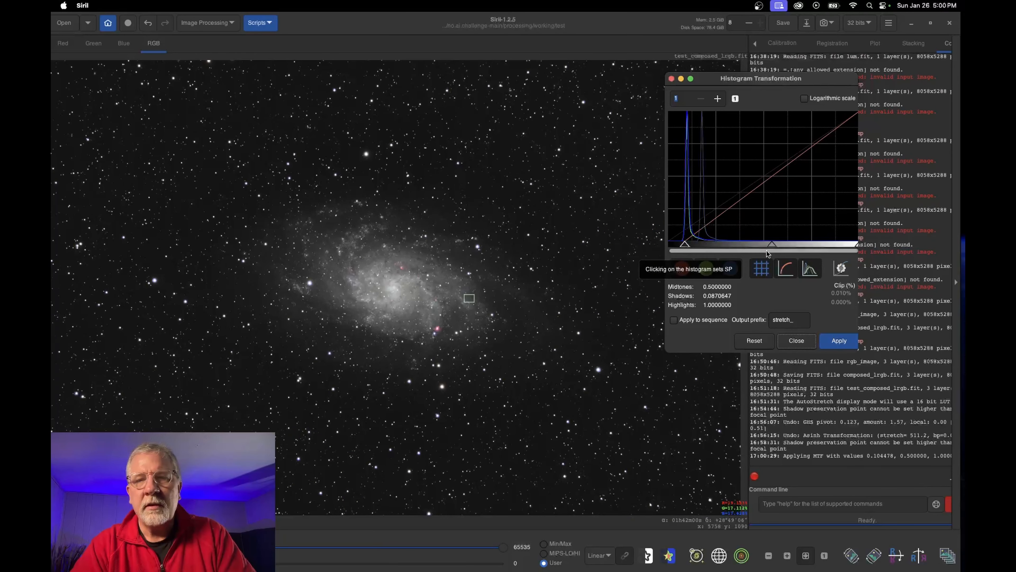
left_click_drag(772, 245, 753, 245)
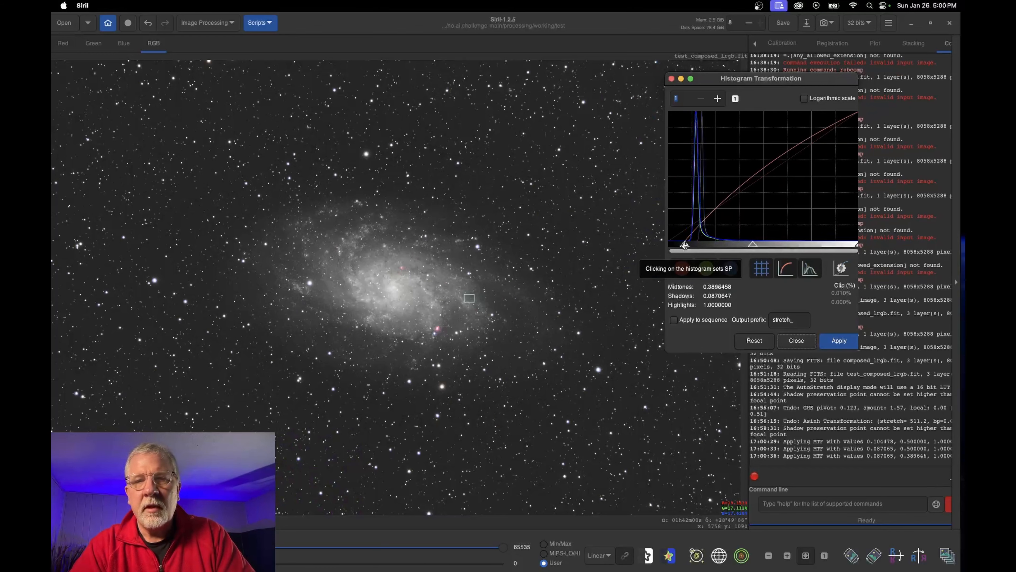
left_click_drag(685, 246, 677, 245)
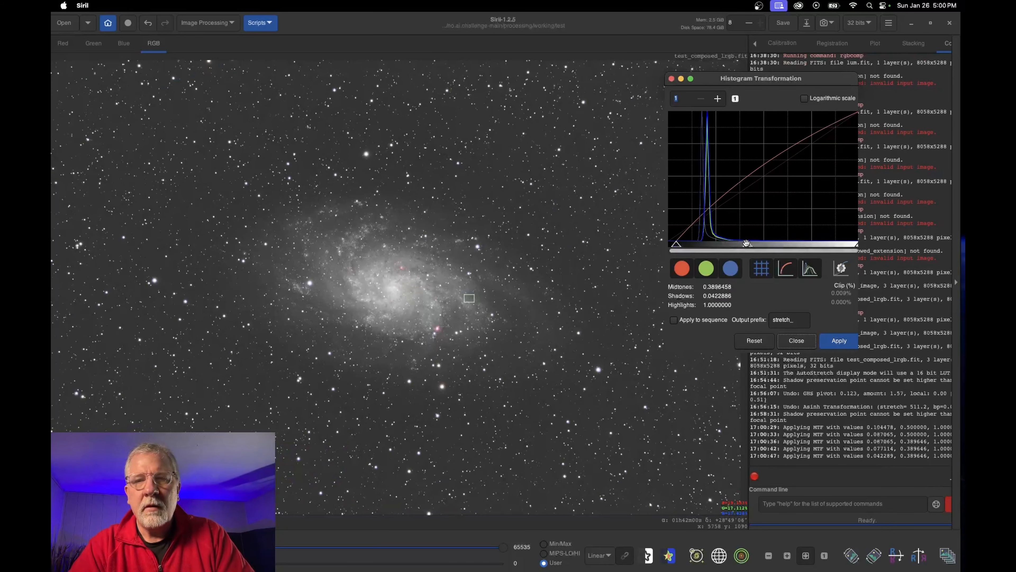
left_click_drag(746, 243, 750, 243)
left_click(839, 341)
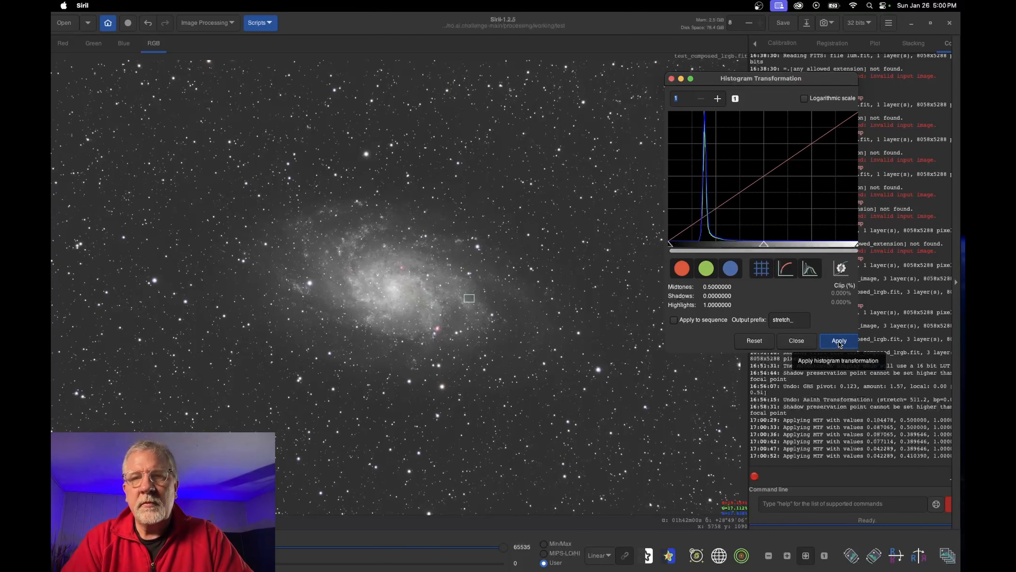
Apply a second log-scale stretch: shadows 0.0348, midtones 0.5739, highlights 0.8756, then close the dialog
left_click(805, 98)
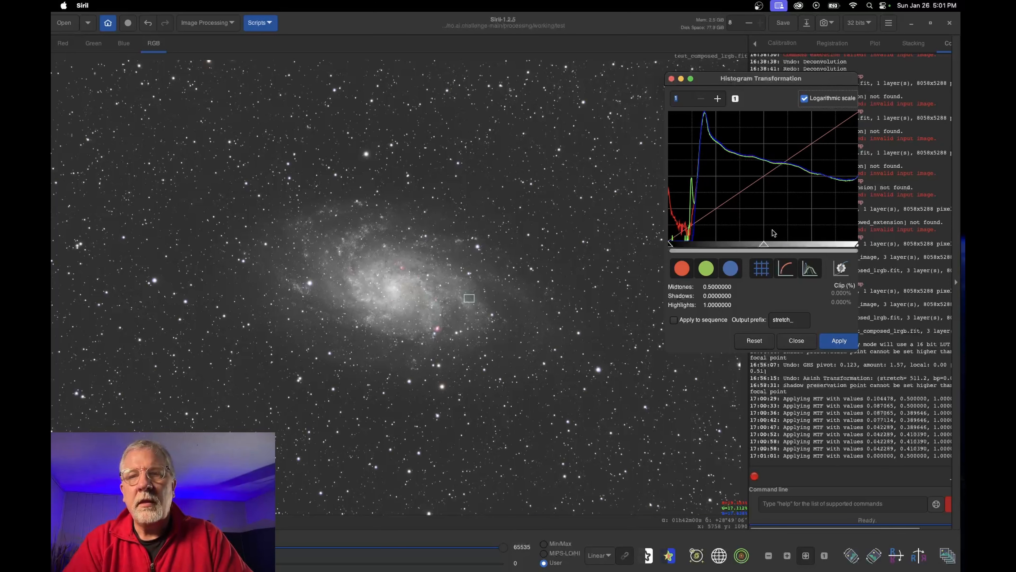
left_click_drag(857, 244, 836, 245)
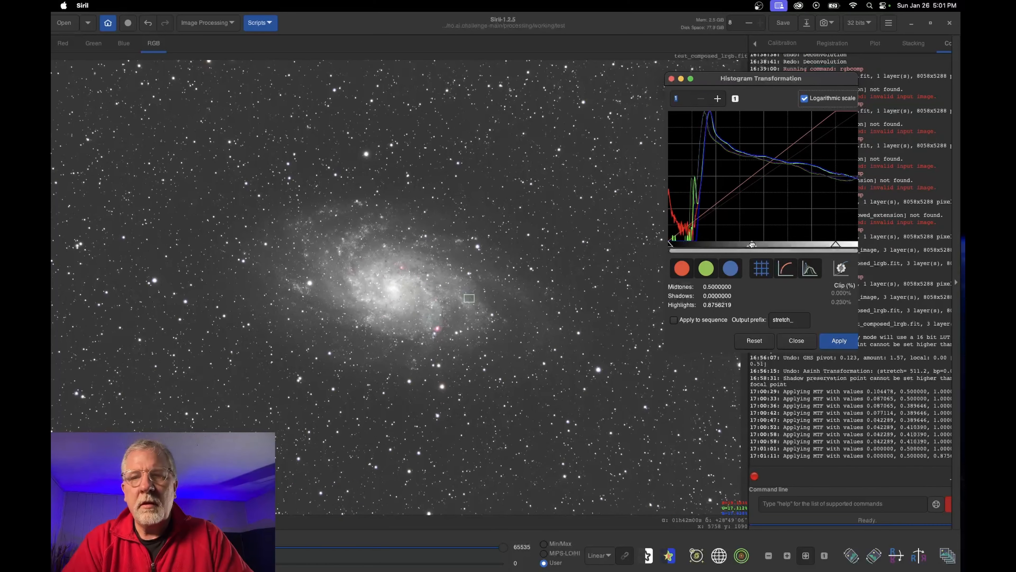
left_click_drag(752, 245, 764, 246)
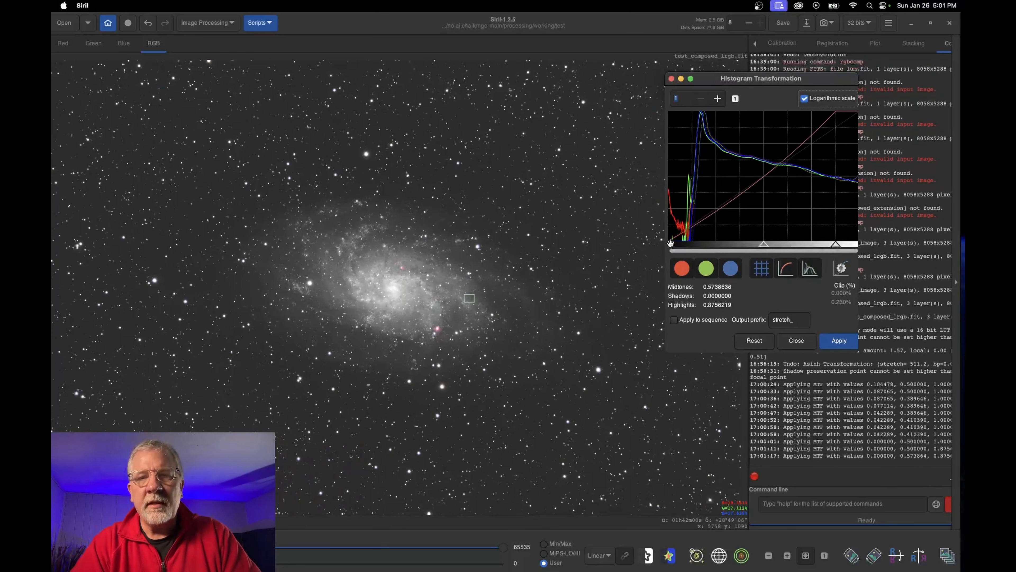
left_click_drag(671, 244, 674, 244)
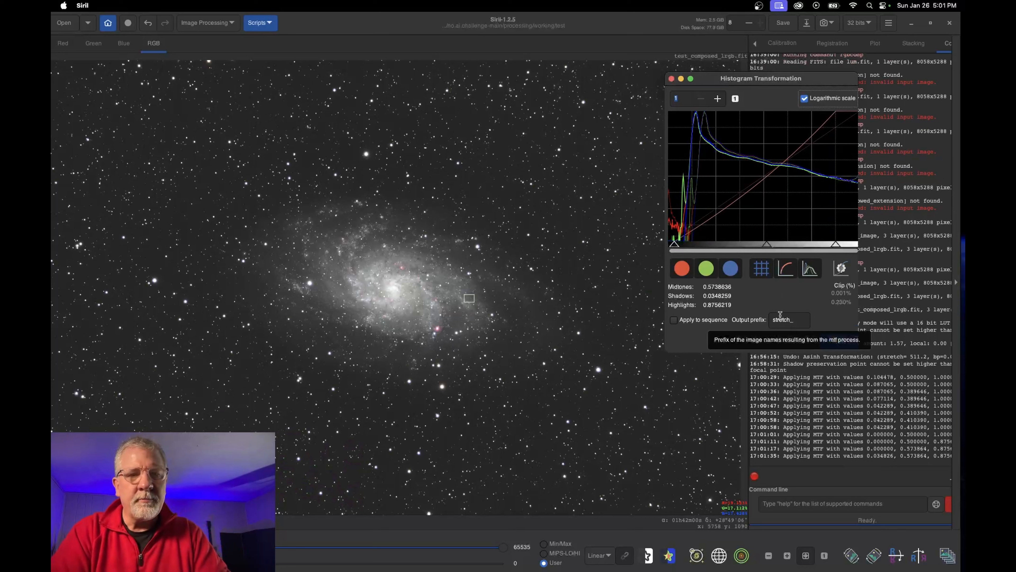
left_click(839, 341)
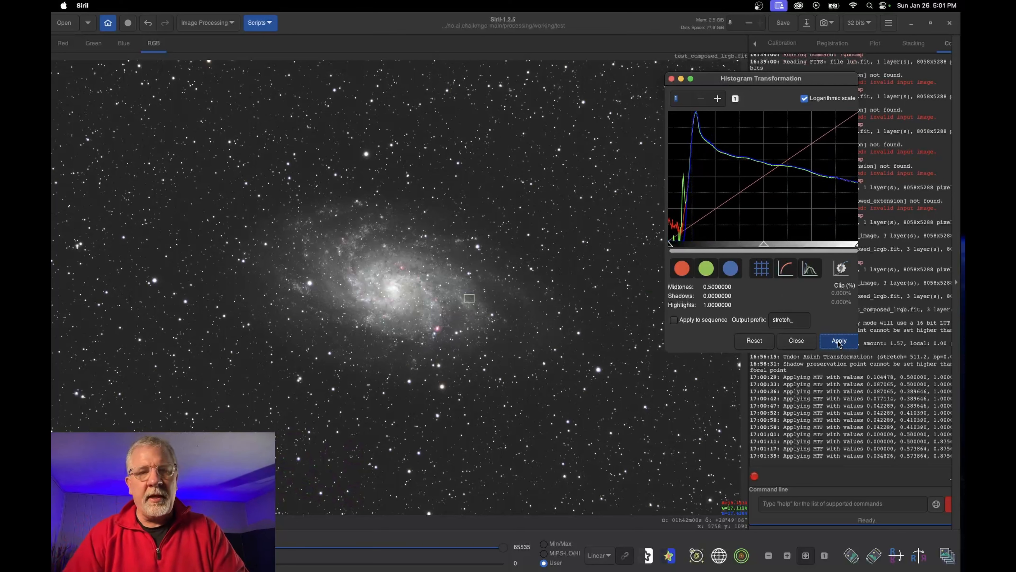
left_click(796, 341)
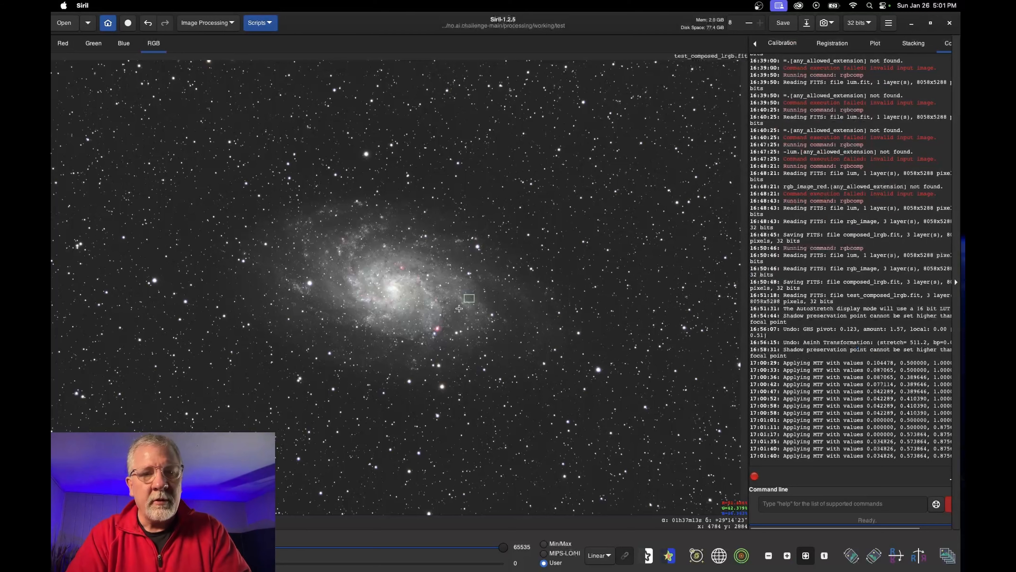
Zoom in four steps on the stretched M33 galaxy
left_click(787, 555)
left_click(787, 556)
left_click(787, 556)
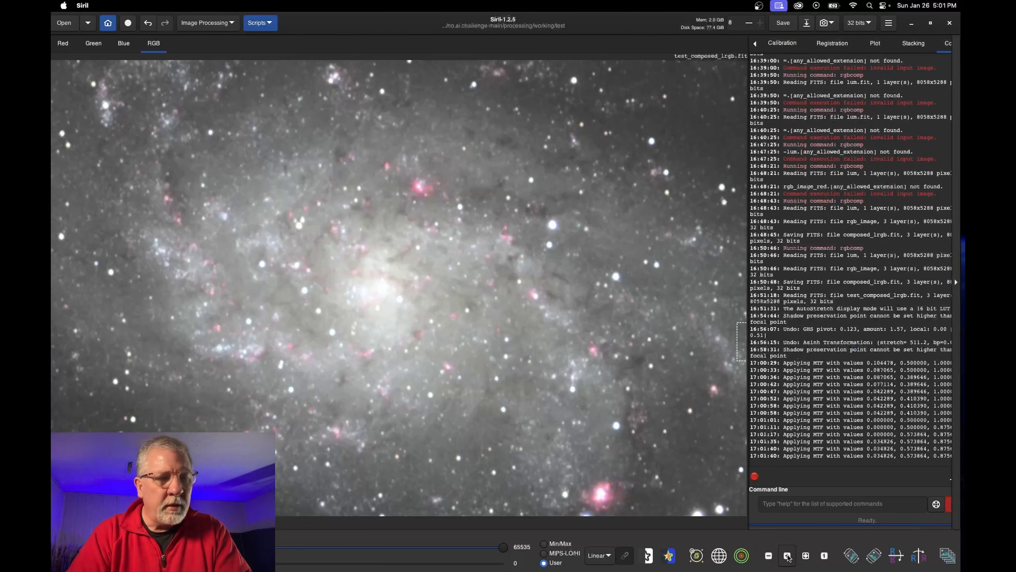
left_click(787, 555)
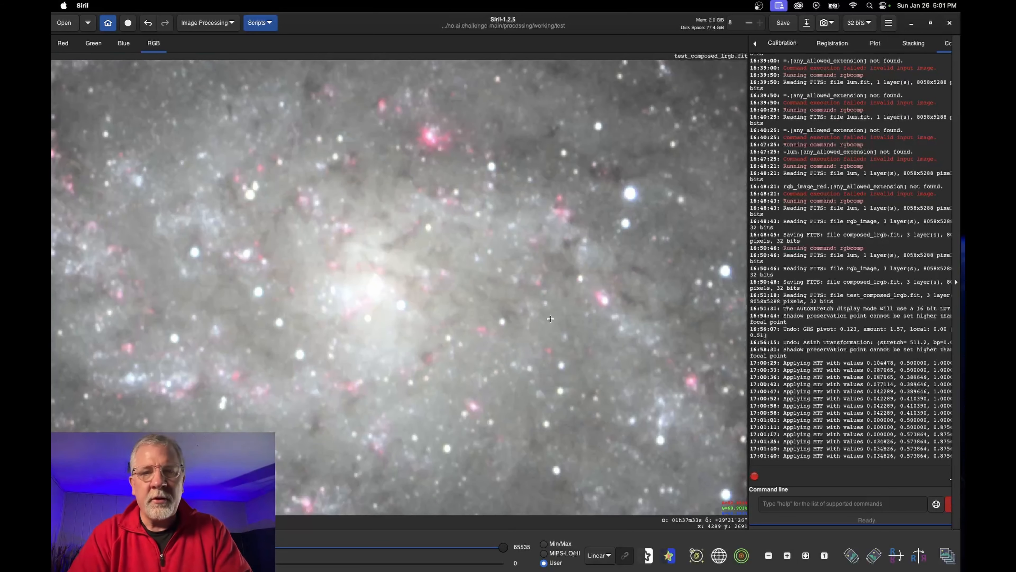
Pan across the galaxy arms, star field and pink nebula, then move the Color saturation dialog aside
left_click_drag(600, 279, 372, 364)
left_click_drag(591, 275, 318, 364)
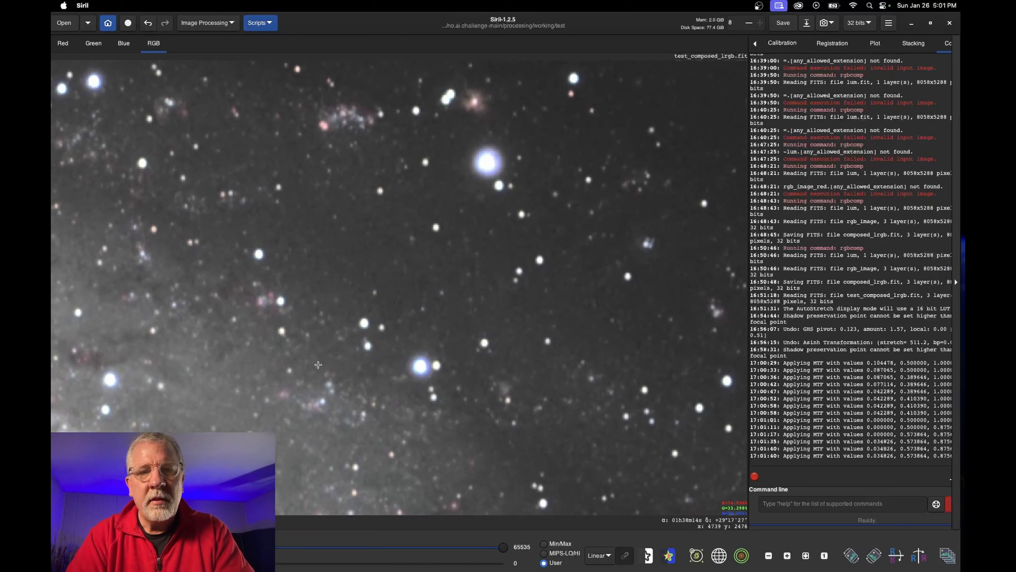
left_click_drag(605, 329, 369, 262)
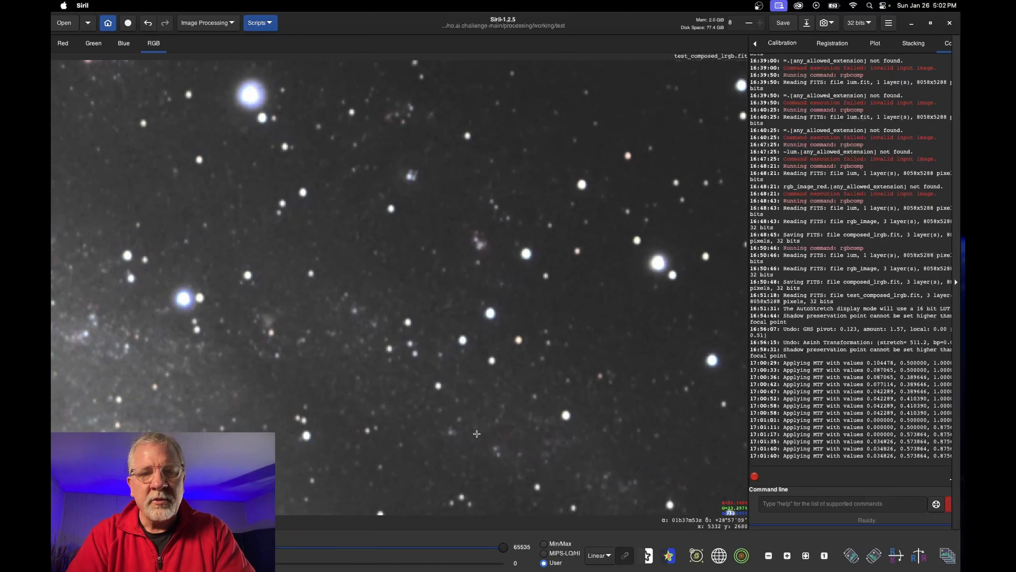
left_click_drag(481, 429, 343, 263)
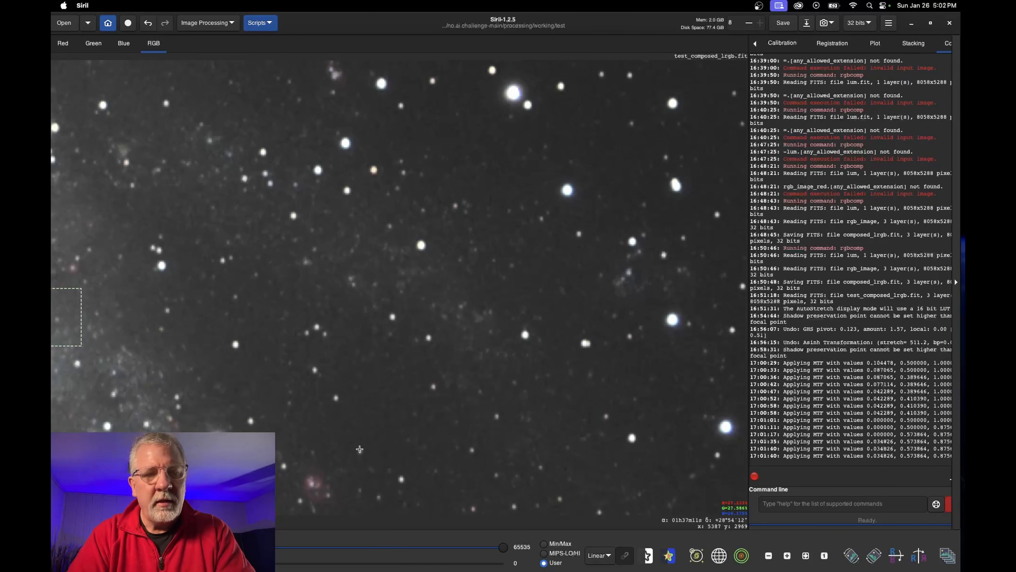
left_click_drag(360, 448, 535, 231)
left_click_drag(398, 415, 604, 352)
left_click_drag(237, 381, 580, 267)
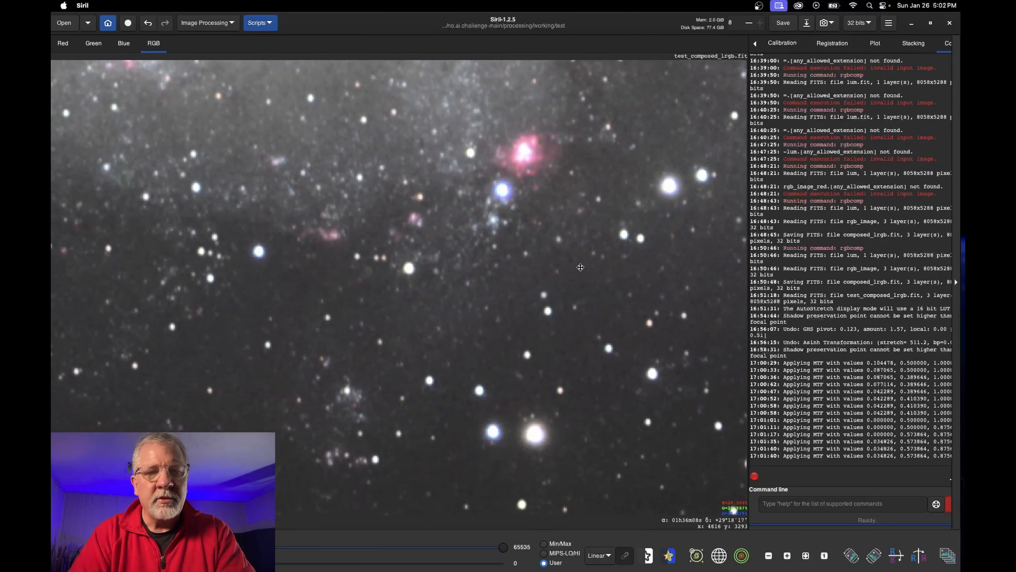
left_click_drag(444, 274, 610, 431)
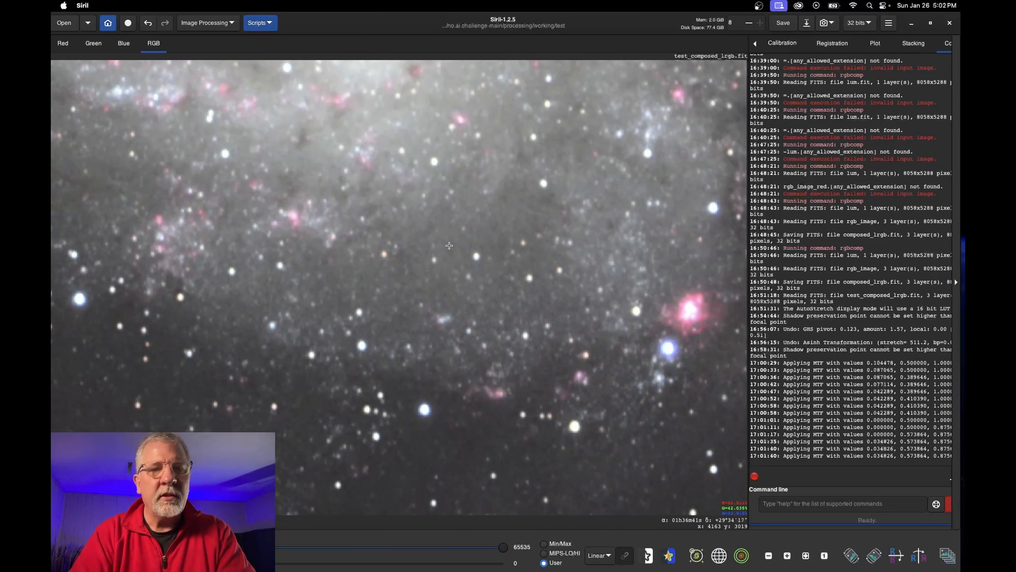
left_click_drag(449, 245, 528, 368)
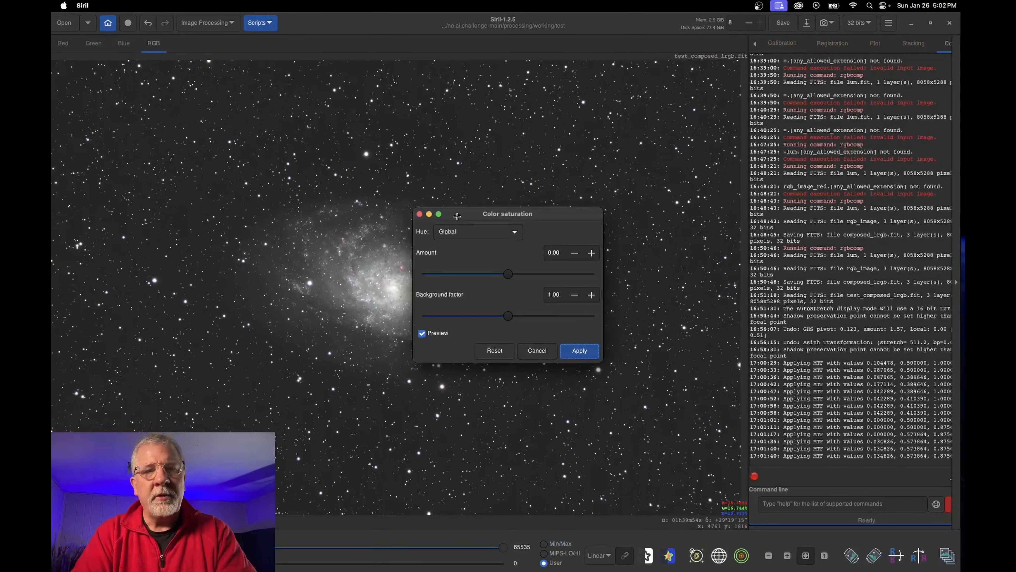
left_click_drag(457, 216, 778, 146)
Zoom on the galaxy core, trial an overall saturation change, then reset the amount to zero
left_click(787, 556)
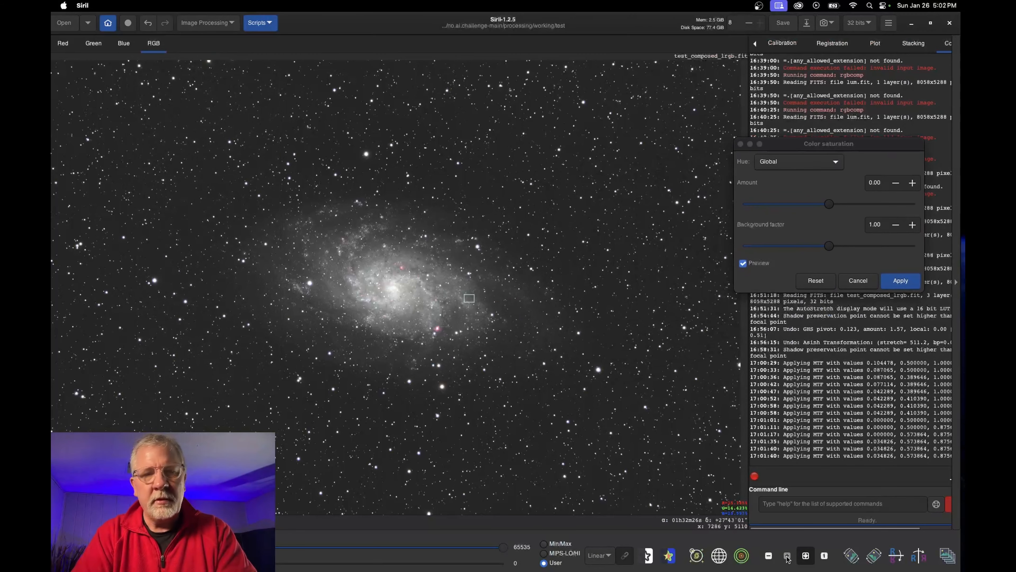
left_click(787, 556)
left_click(788, 557)
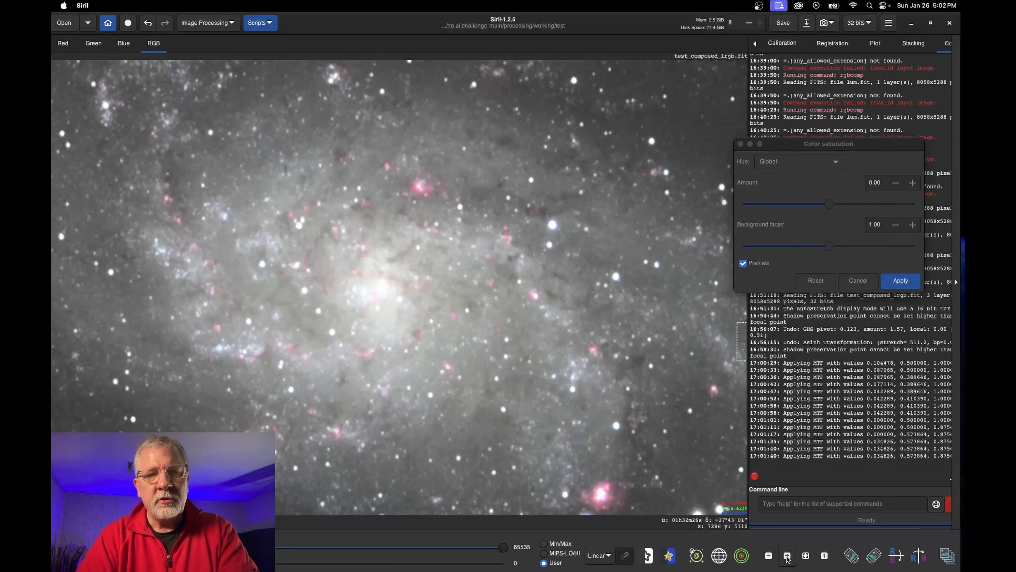
left_click(768, 557)
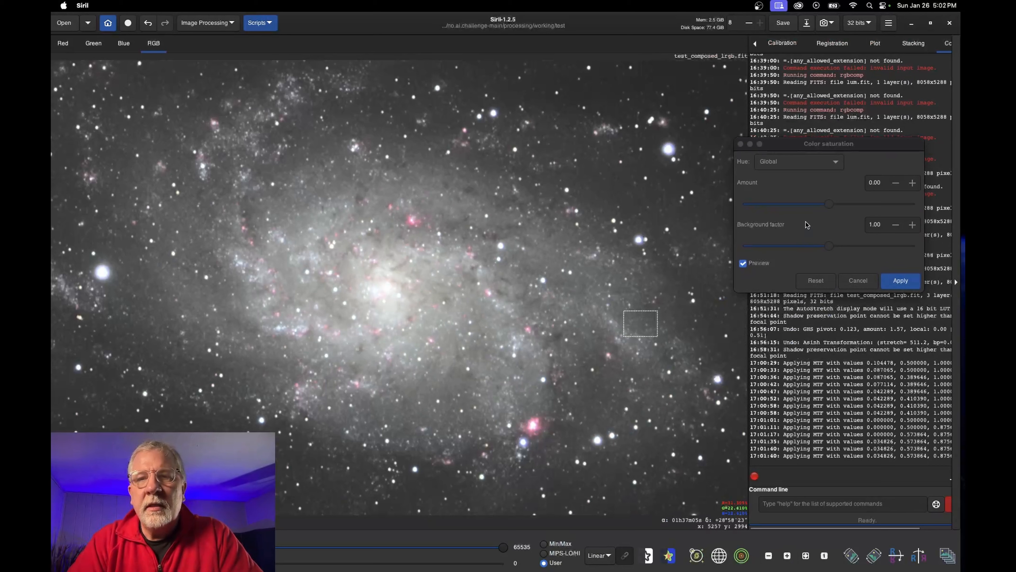
left_click(812, 170)
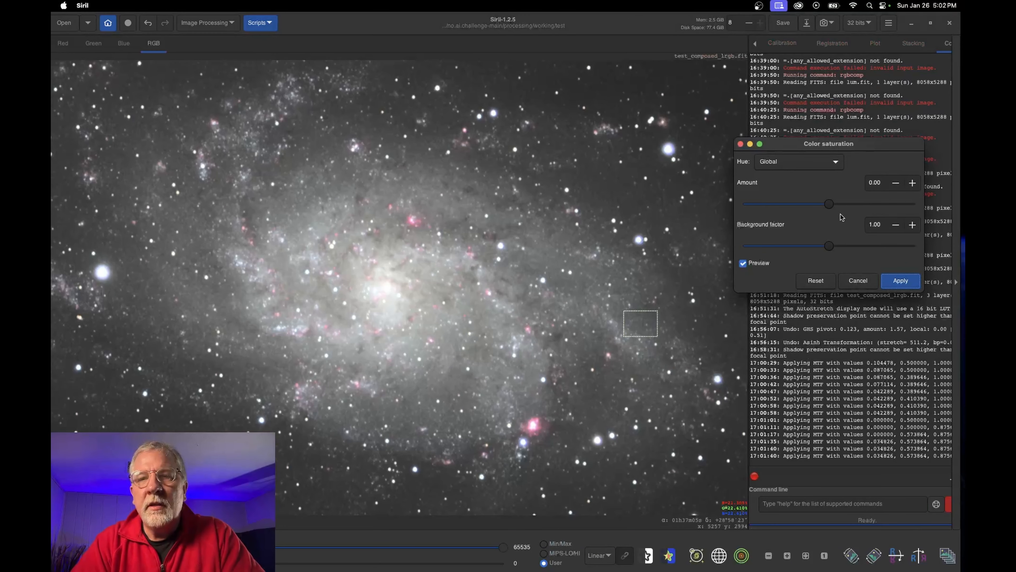
left_click_drag(830, 205, 883, 207)
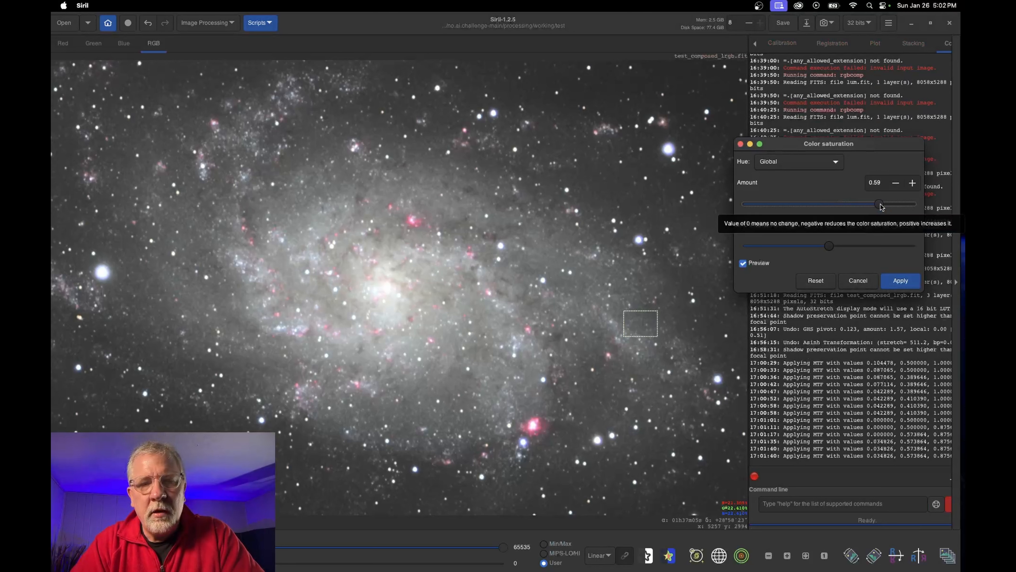
left_click_drag(880, 205, 824, 204)
left_click(743, 263)
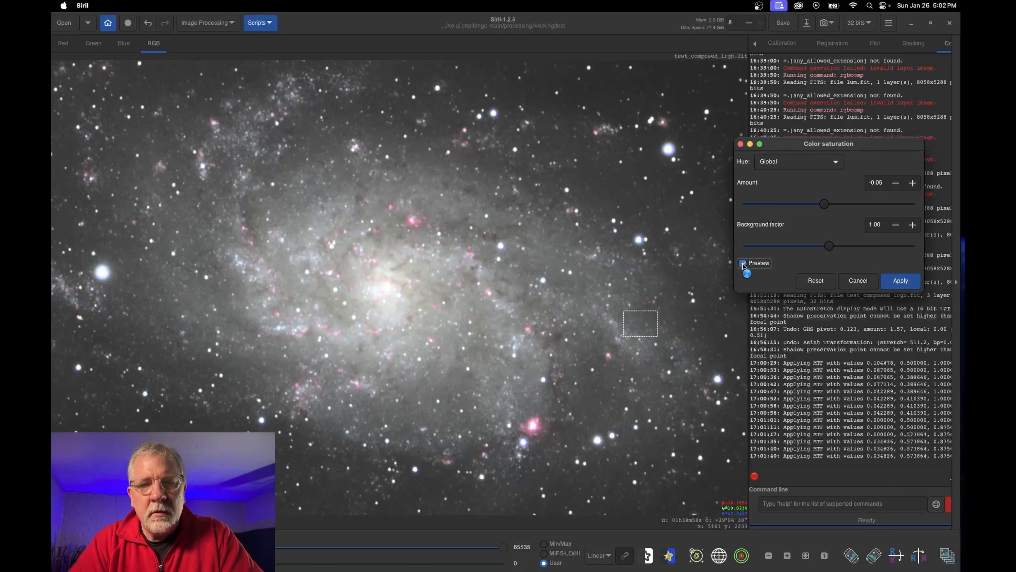
left_click(819, 280)
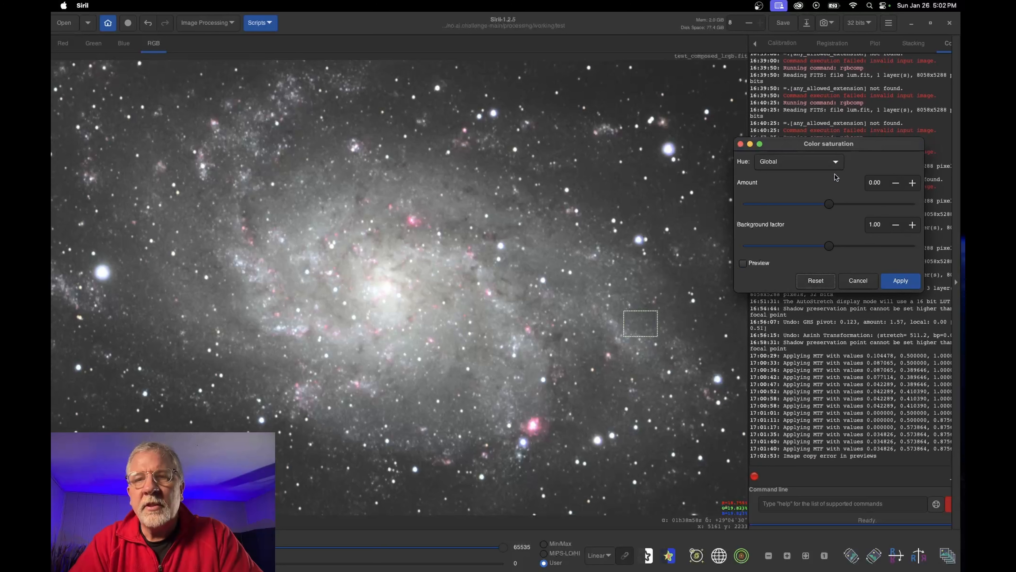
Try Pink-Red / Red-Orange saturation at 1.00 against the preview, then lower it to -0.08
left_click(828, 166)
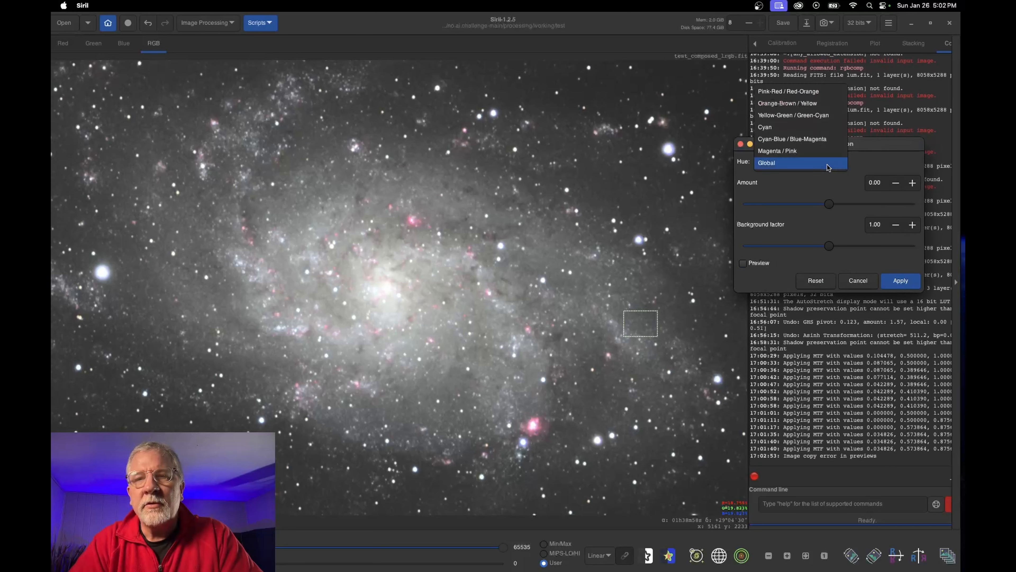
left_click(800, 91)
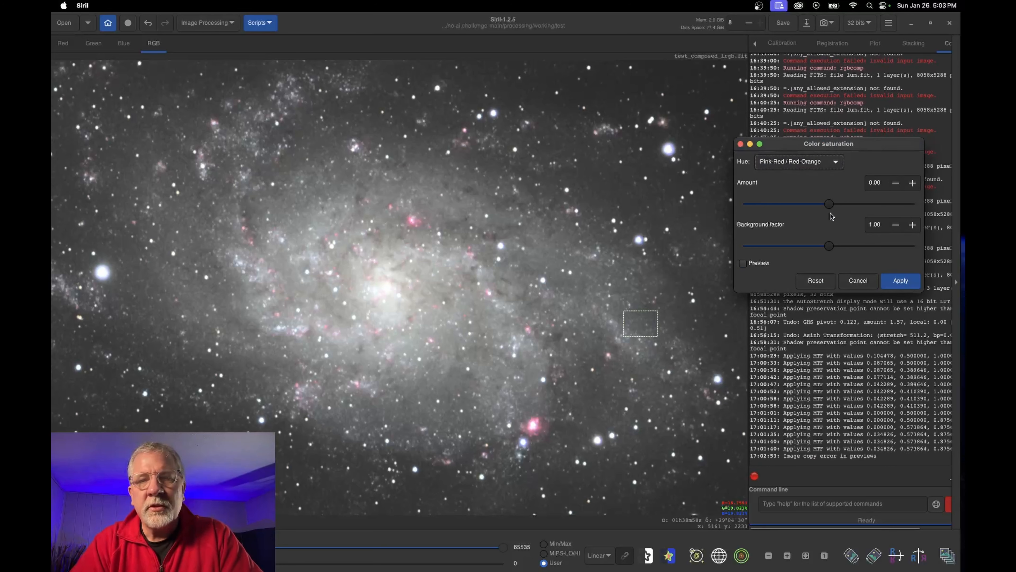
left_click_drag(830, 207, 929, 205)
left_click(743, 263)
left_click(743, 263)
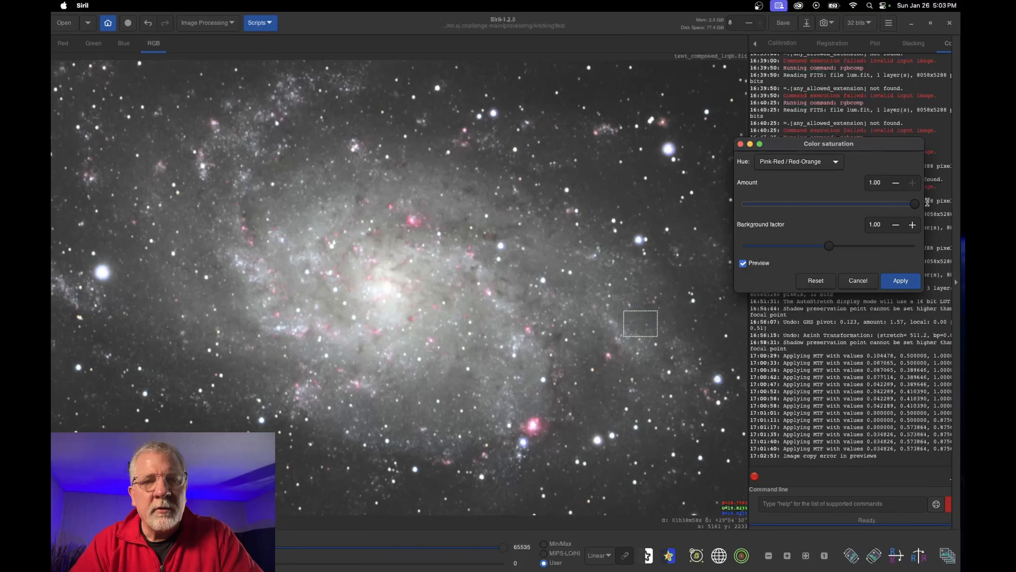
left_click(742, 263)
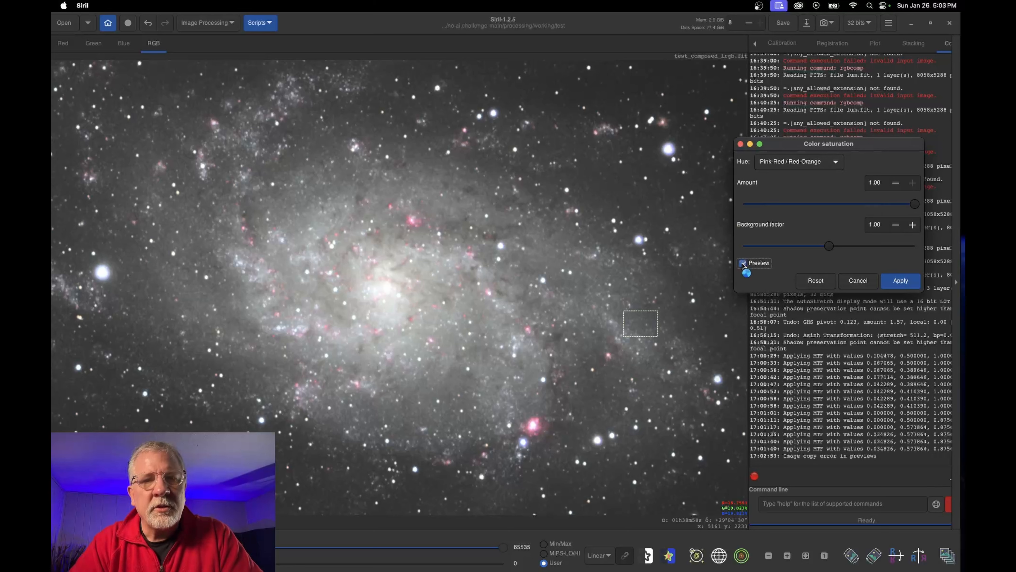
left_click(742, 263)
left_click_drag(914, 204, 822, 205)
Boost Orange-Brown / Yellow saturation to 1.00, compare with preview off and on, and apply it
left_click(800, 162)
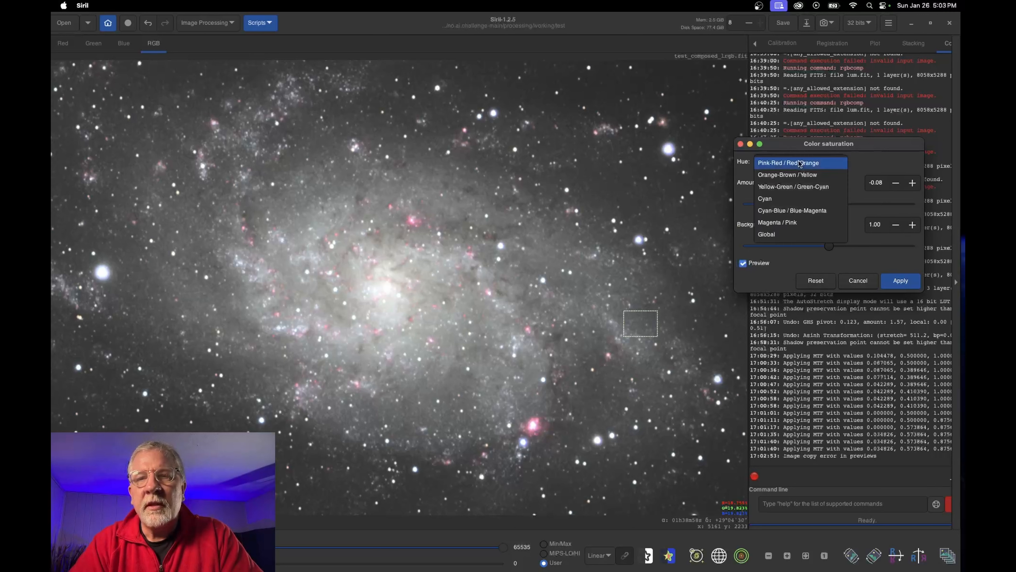
left_click(799, 175)
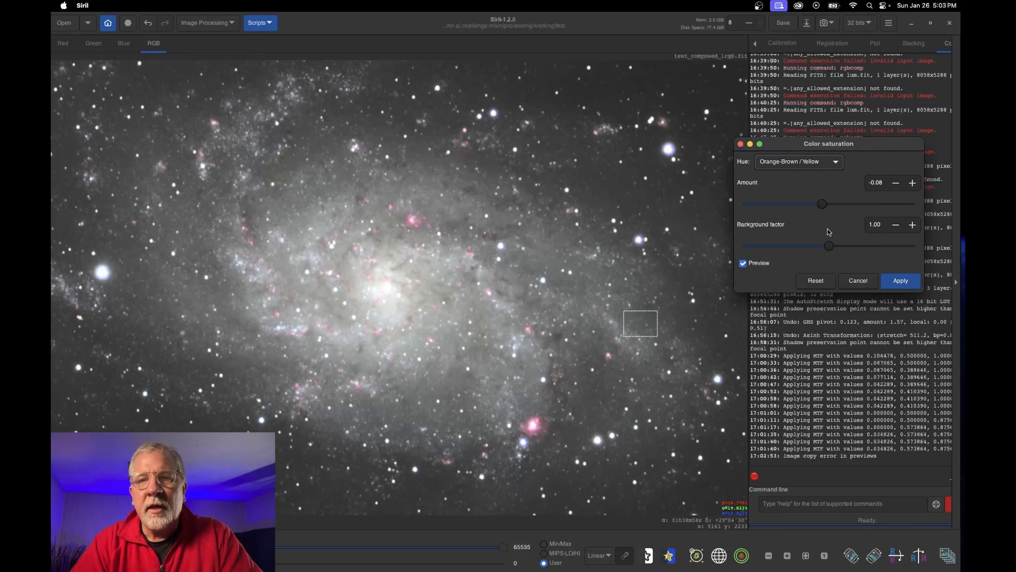
left_click_drag(822, 205, 935, 209)
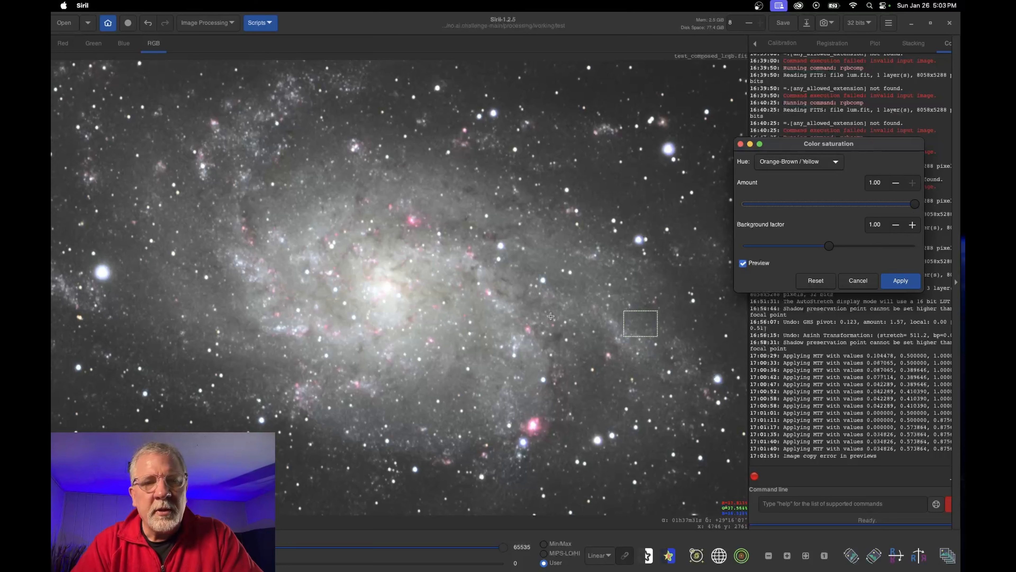
left_click(742, 263)
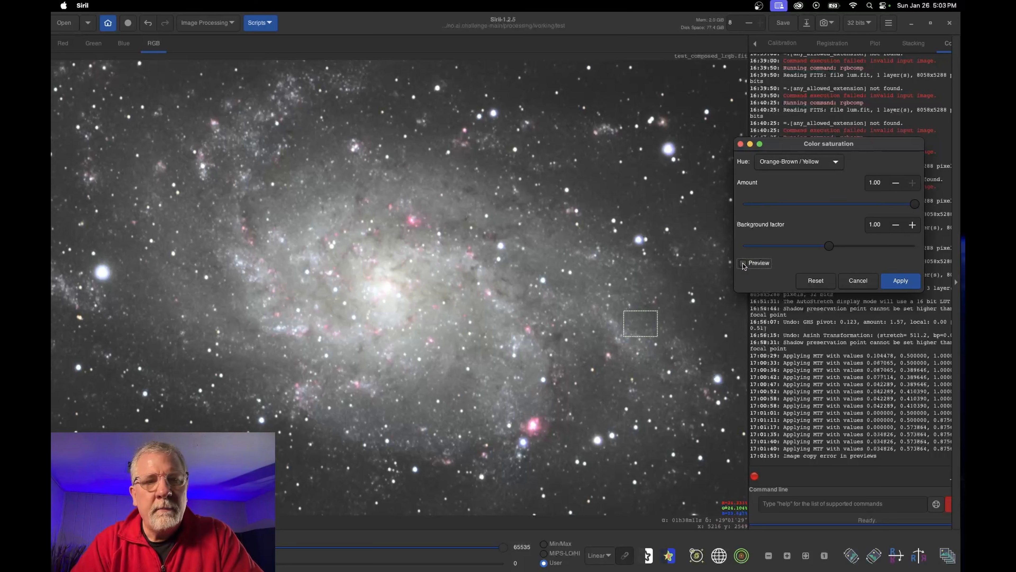
left_click(742, 263)
left_click(900, 281)
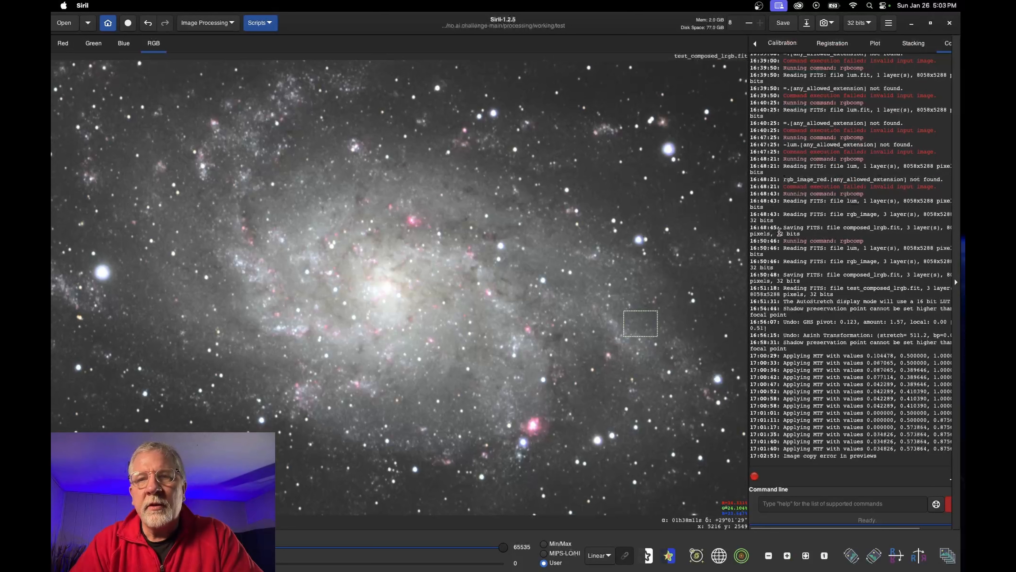
left_click(211, 25)
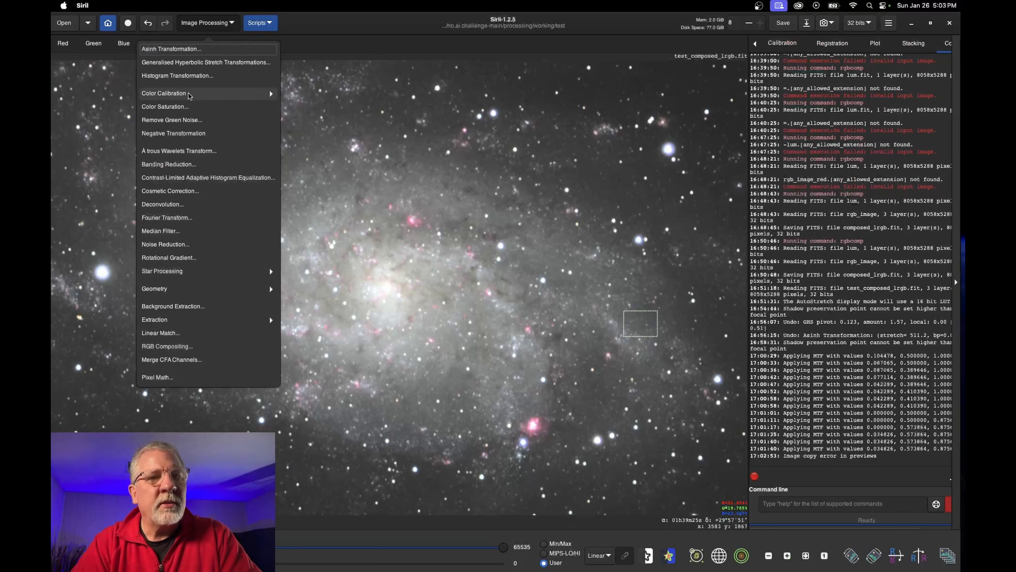
Reopen Color Saturation and push Orange-Brown / Yellow to full, comparing with preview
left_click(187, 109)
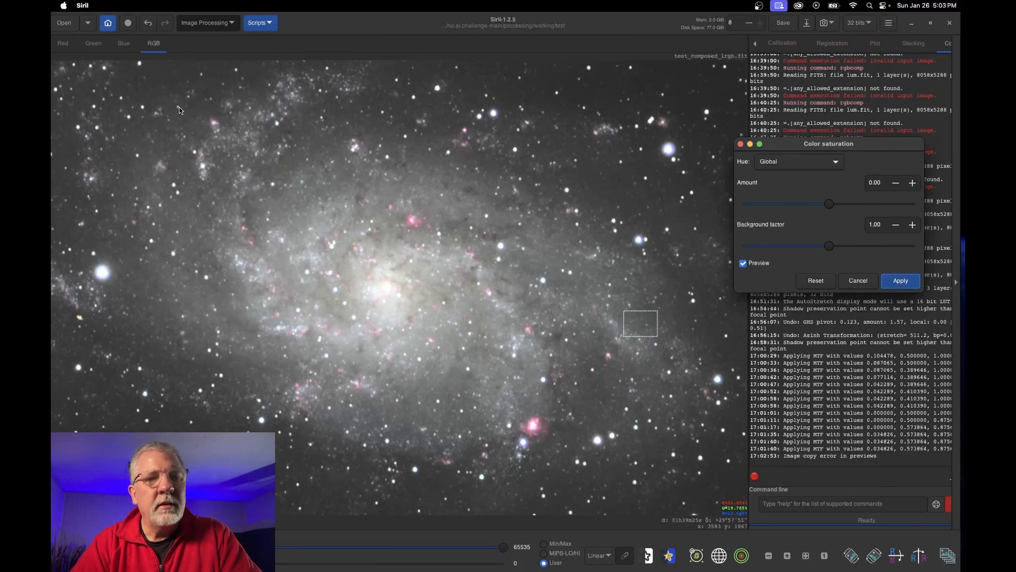
left_click_drag(854, 142, 836, 132)
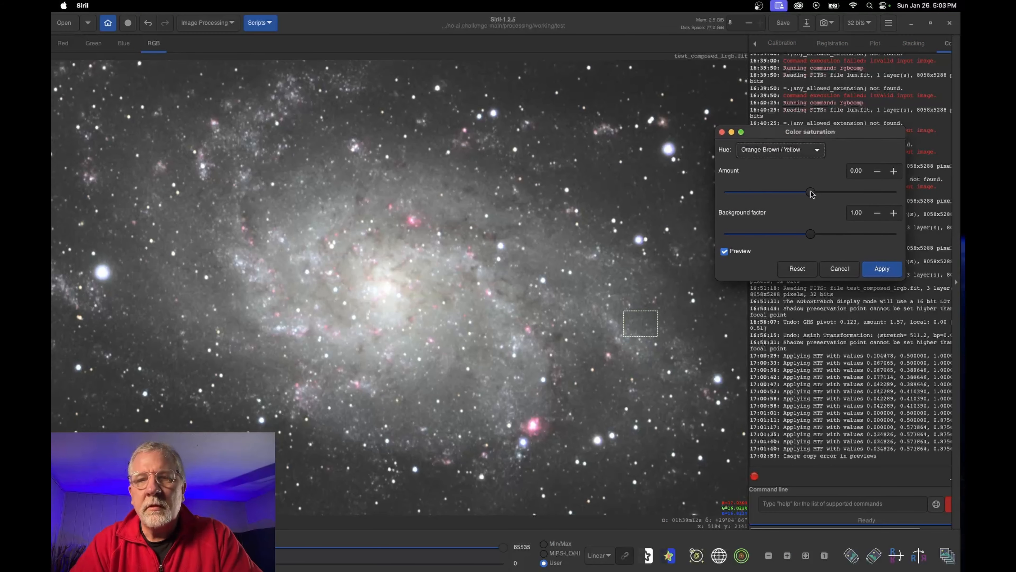
left_click_drag(812, 193, 917, 197)
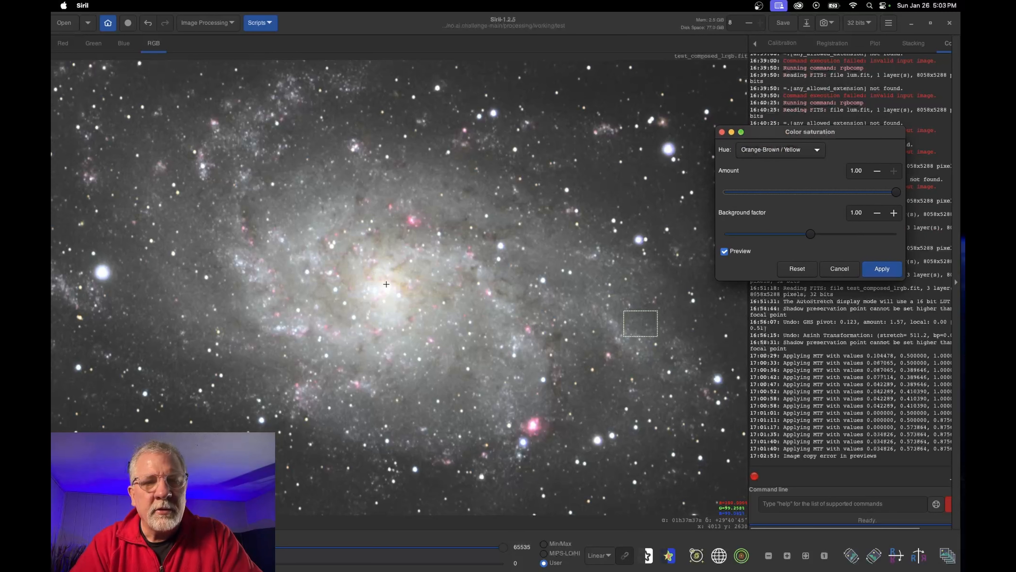
left_click(724, 252)
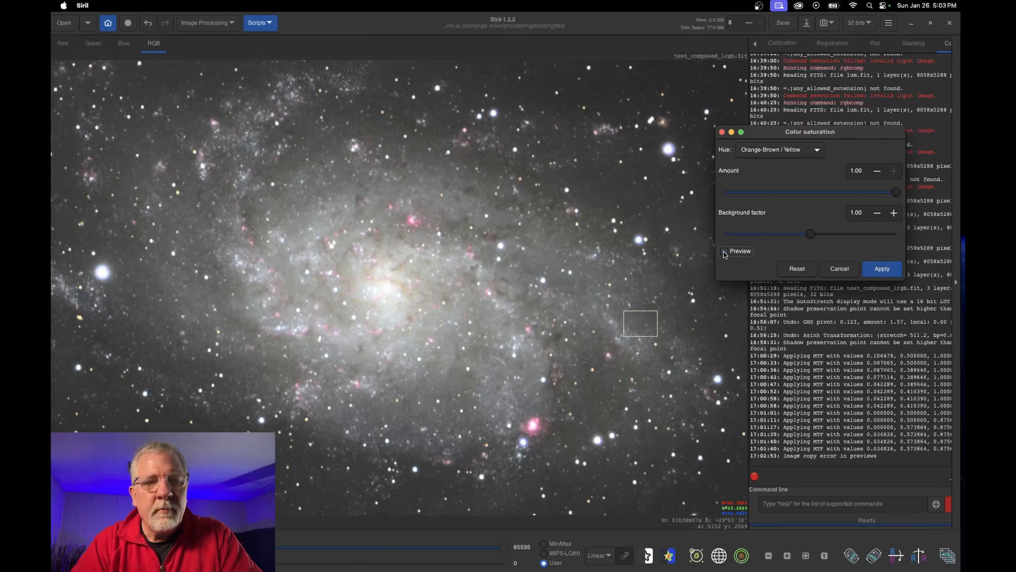
left_click(724, 251)
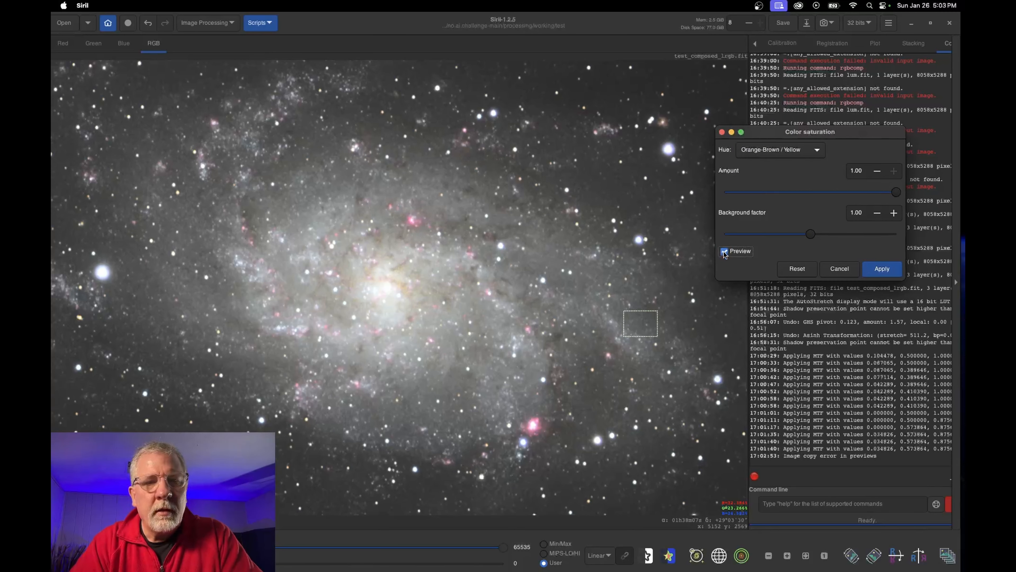
Zoom on the core, reduce the orange-yellow amount to about 0.11, and apply it
left_click(787, 555)
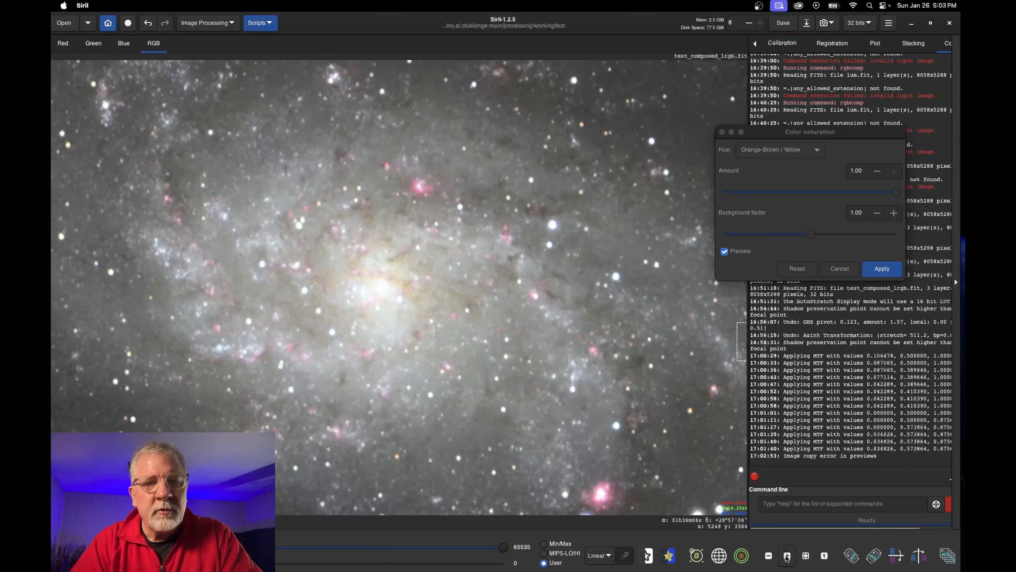
left_click(787, 556)
left_click(787, 555)
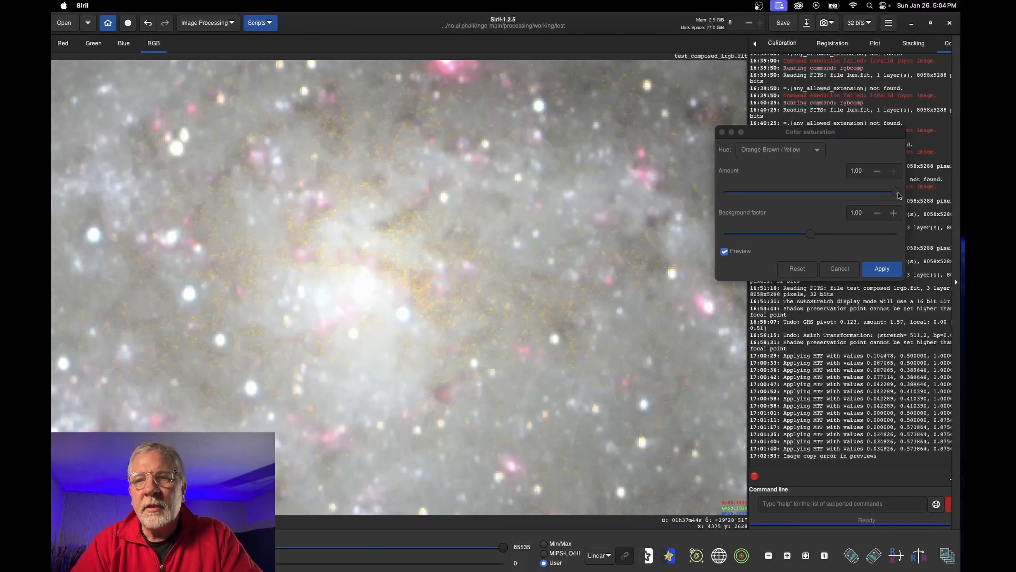
left_click_drag(898, 193, 851, 197)
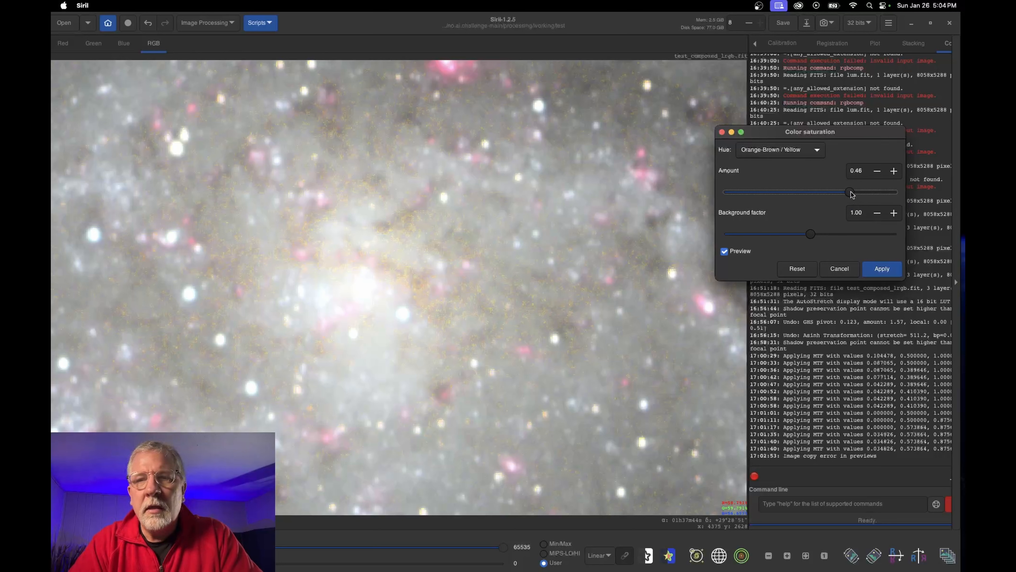
left_click_drag(851, 195, 834, 195)
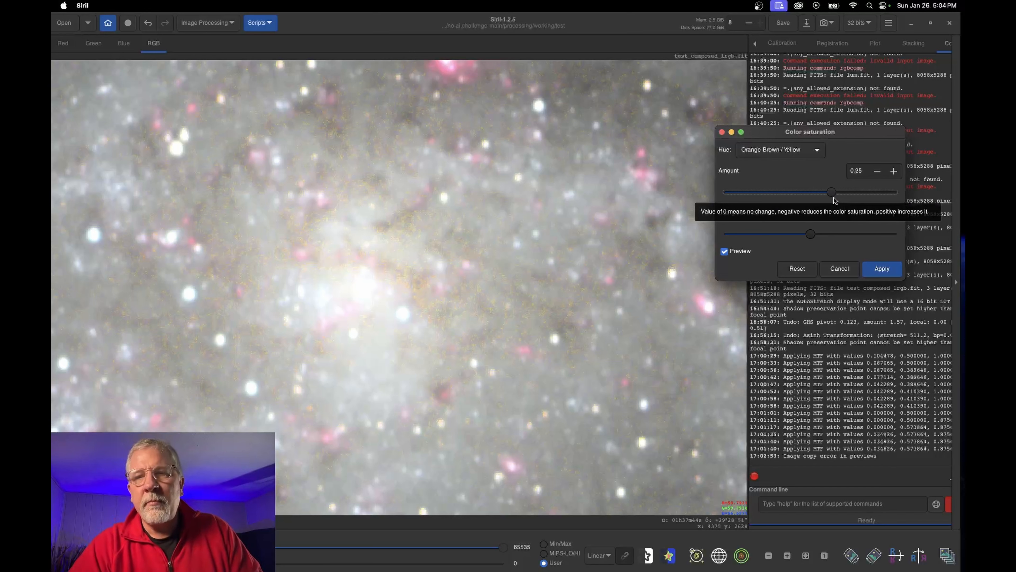
left_click_drag(832, 193, 820, 194)
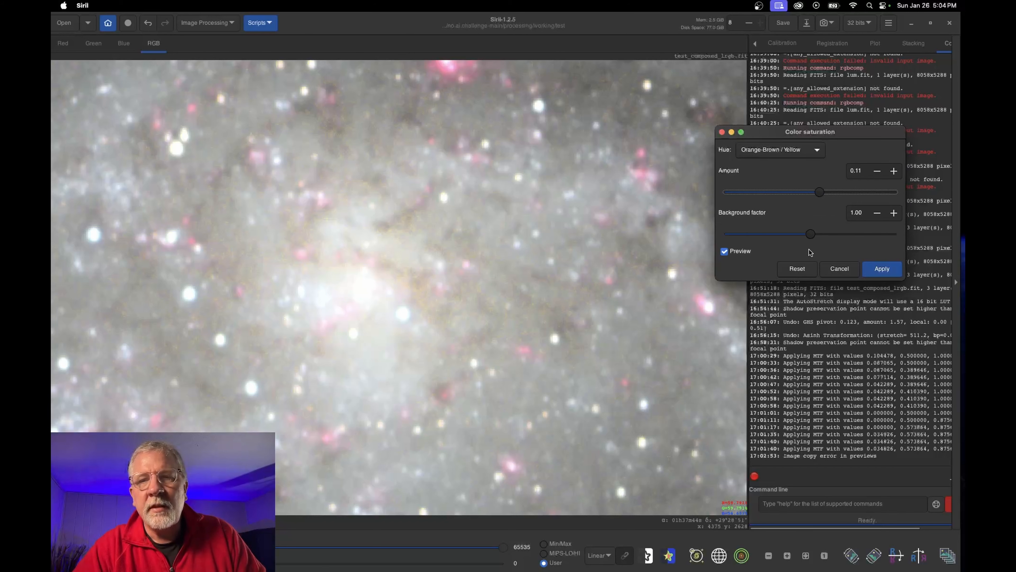
left_click(806, 556)
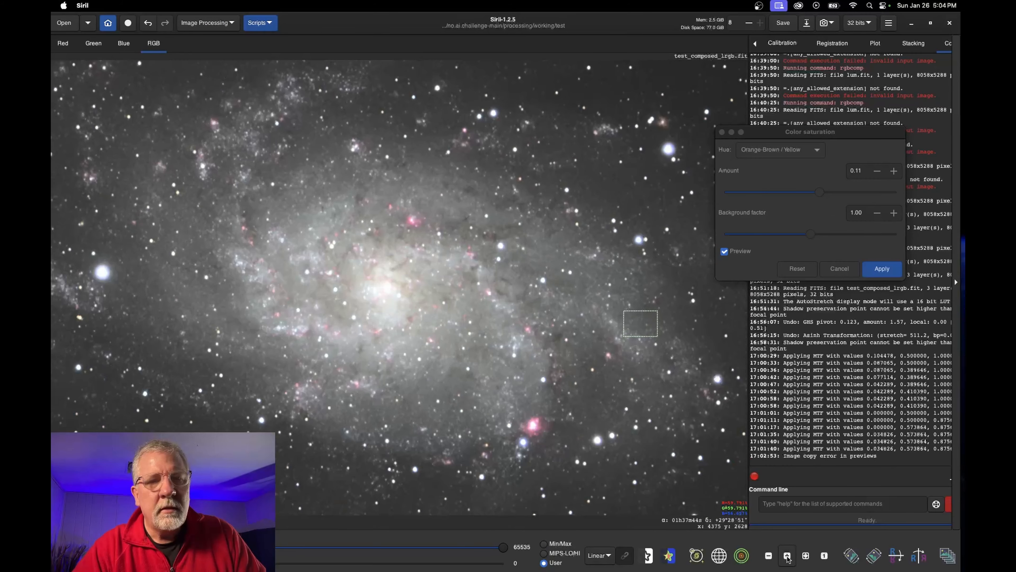
left_click(890, 272)
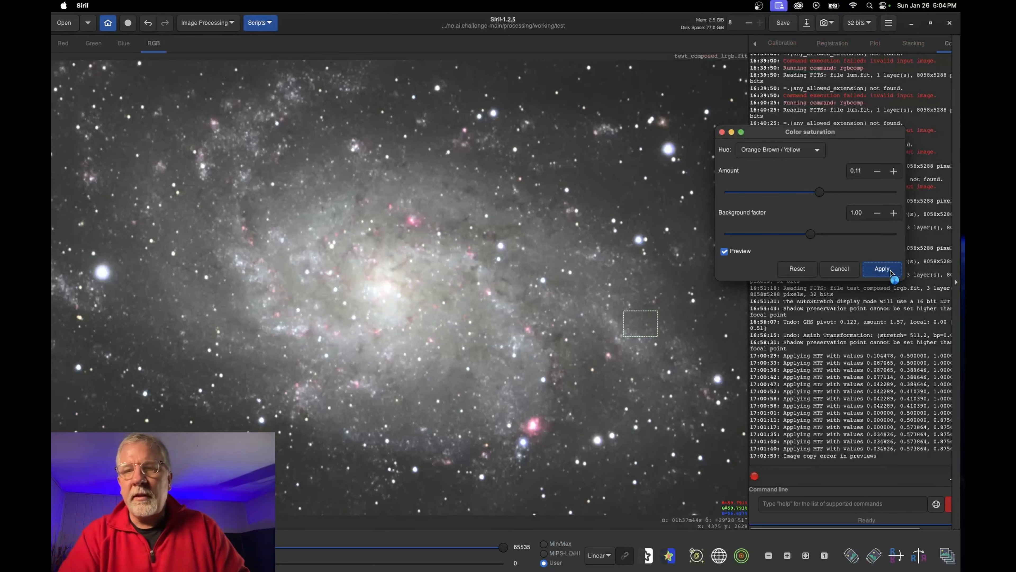
Apply a Cyan hue saturation boost of about 0.44
left_click(208, 23)
left_click(172, 108)
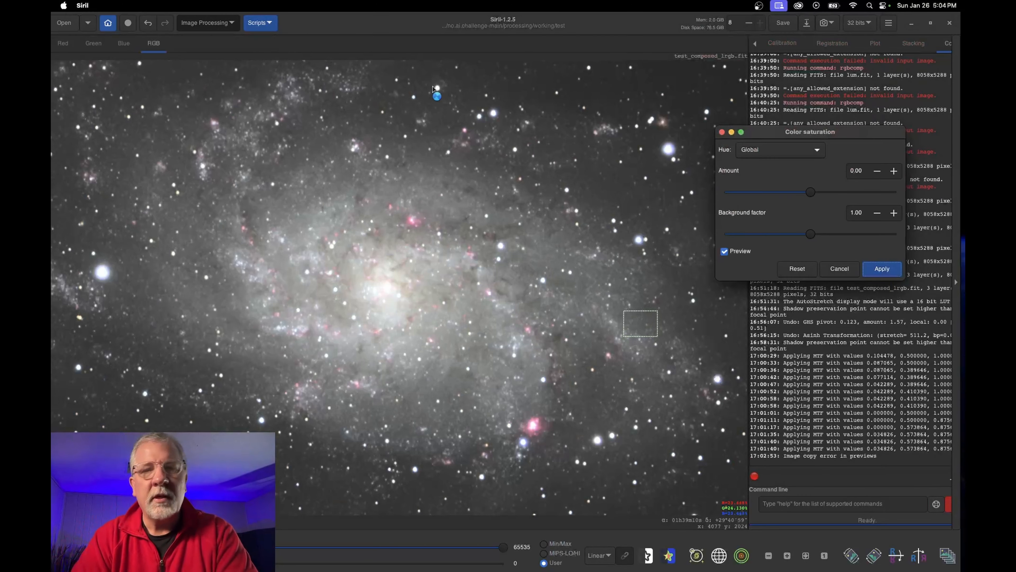
left_click(776, 151)
left_click(776, 153)
left_click(776, 153)
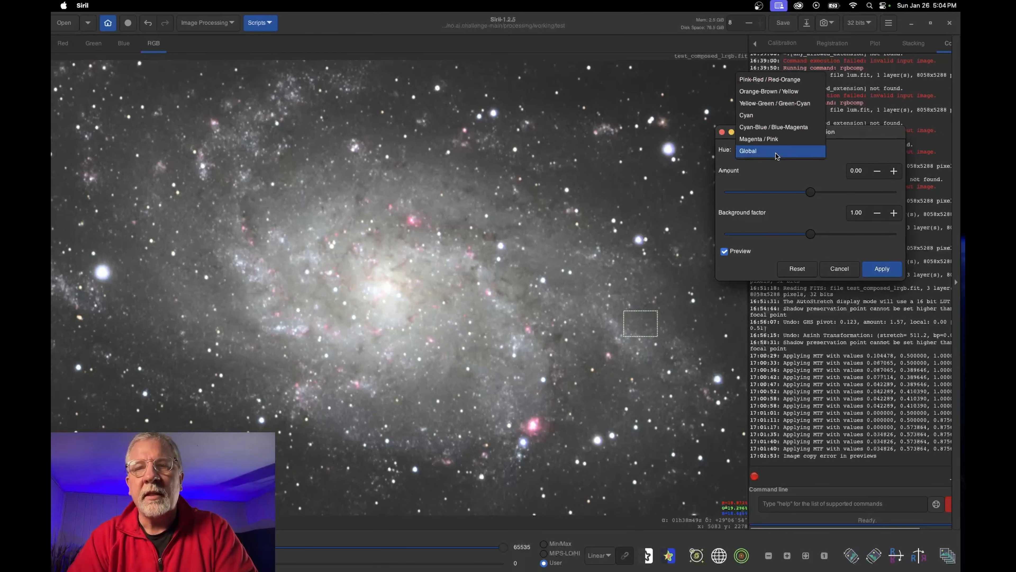
left_click(757, 115)
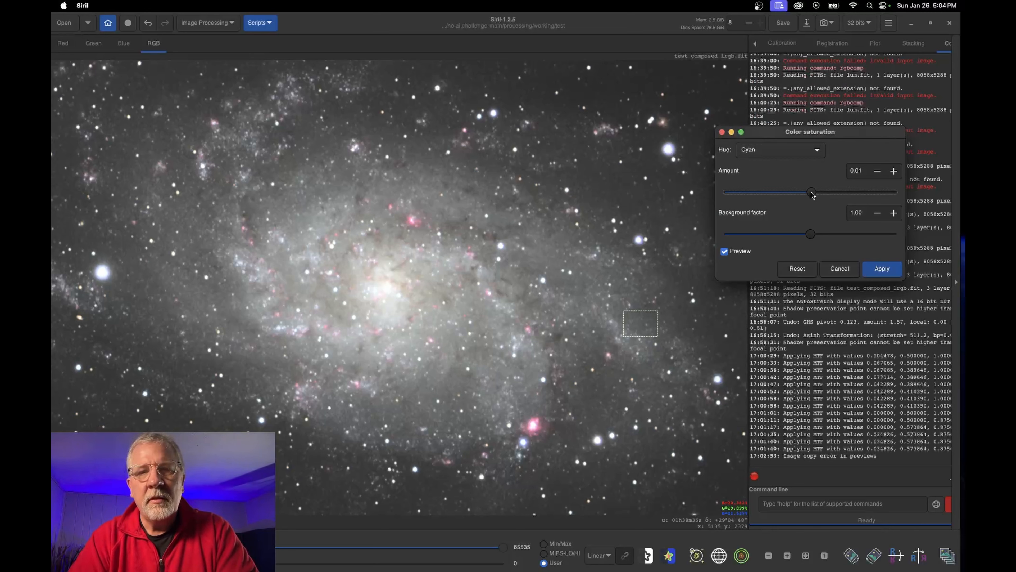
left_click_drag(810, 192, 904, 185)
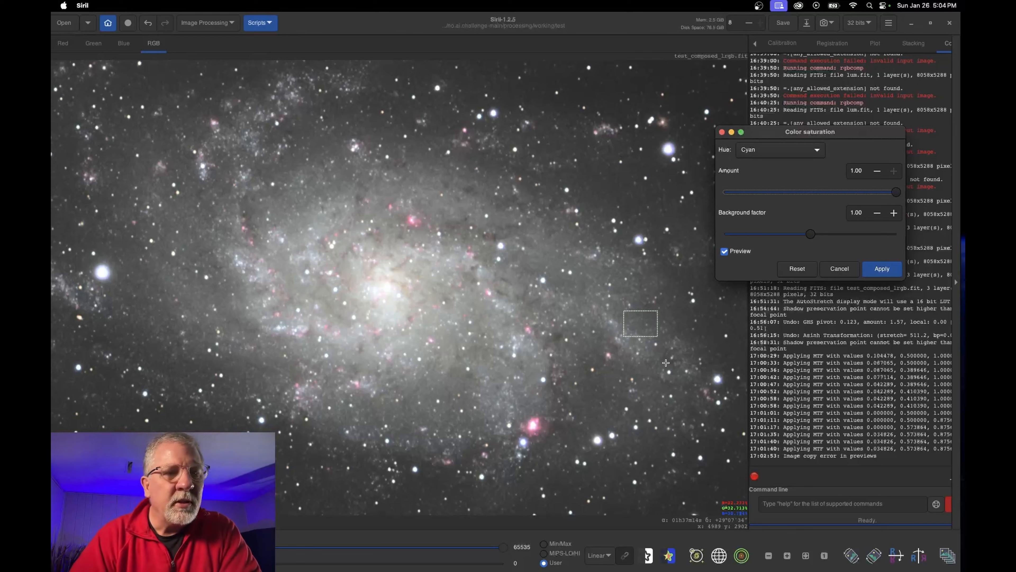
scroll(682, 397, "down", 5)
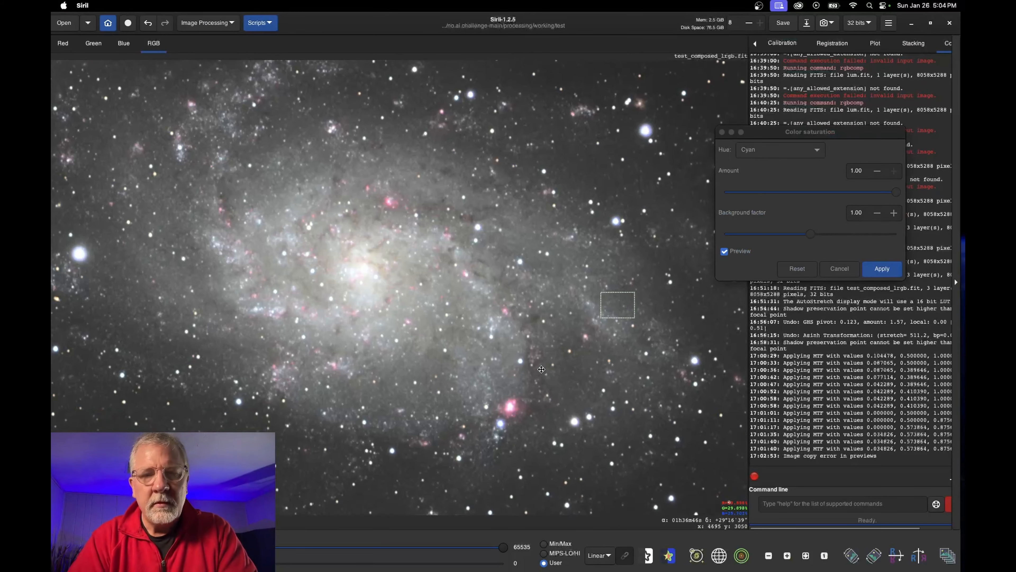
left_click(726, 251)
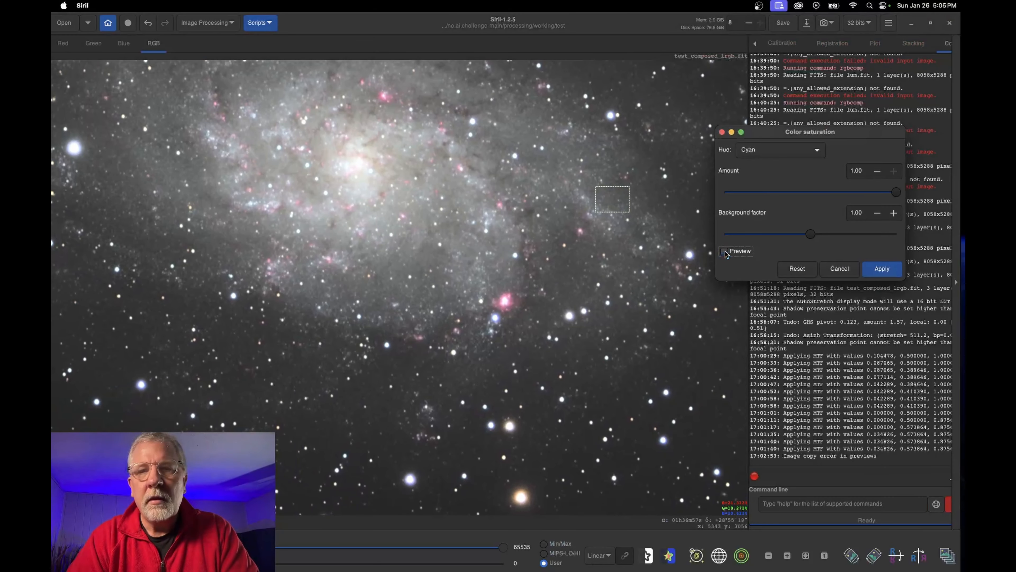
left_click_drag(897, 193, 849, 193)
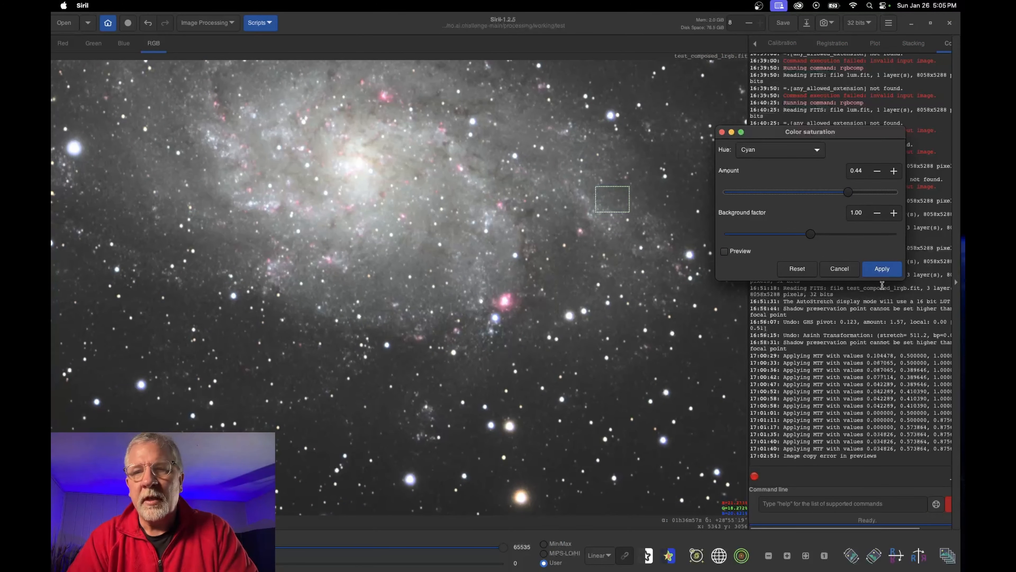
left_click(883, 268)
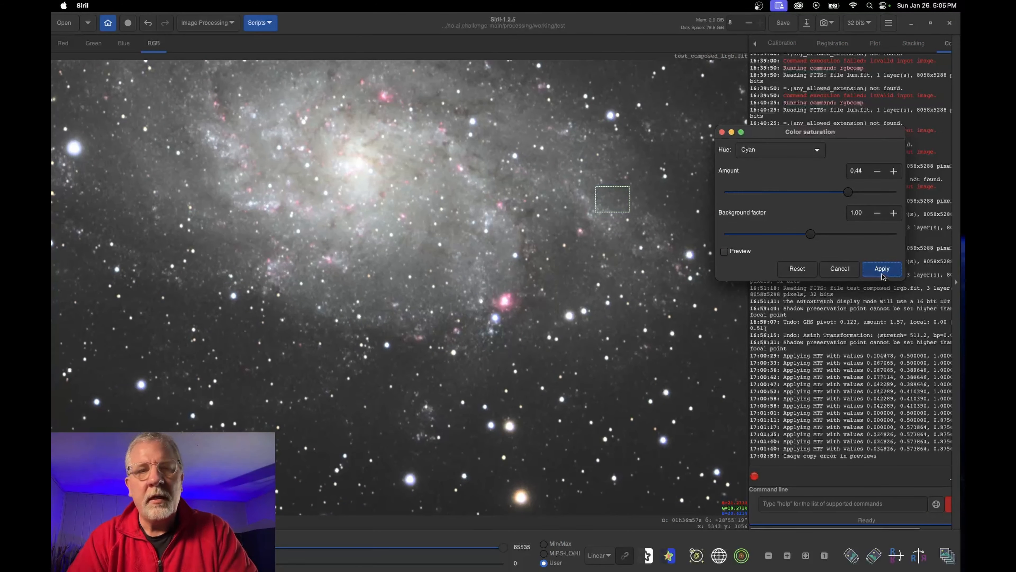
Apply a 0.48 saturation boost to the Cyan-Blue / Blue-Magenta hues
left_click(771, 157)
left_click(788, 133)
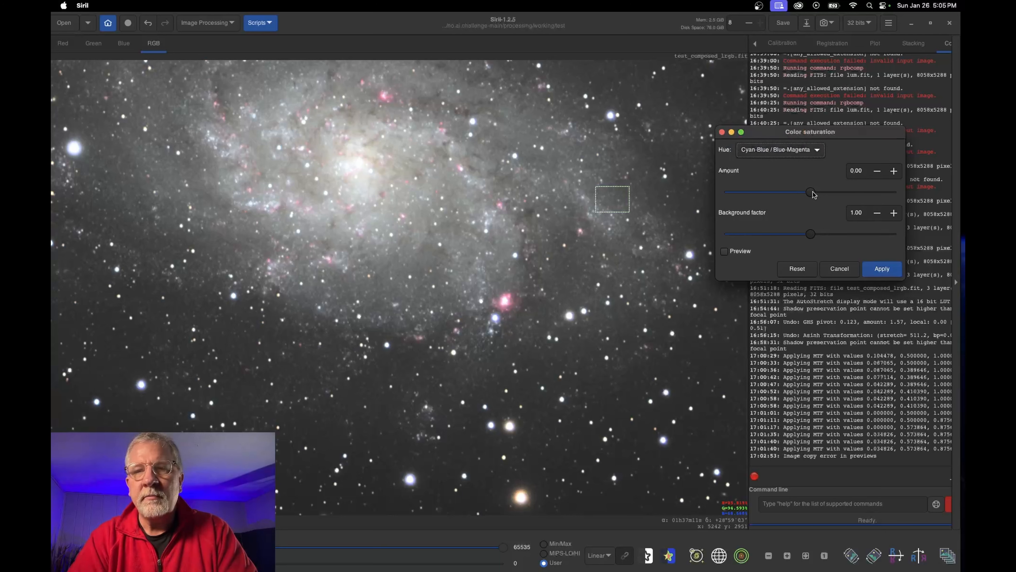
left_click(740, 253)
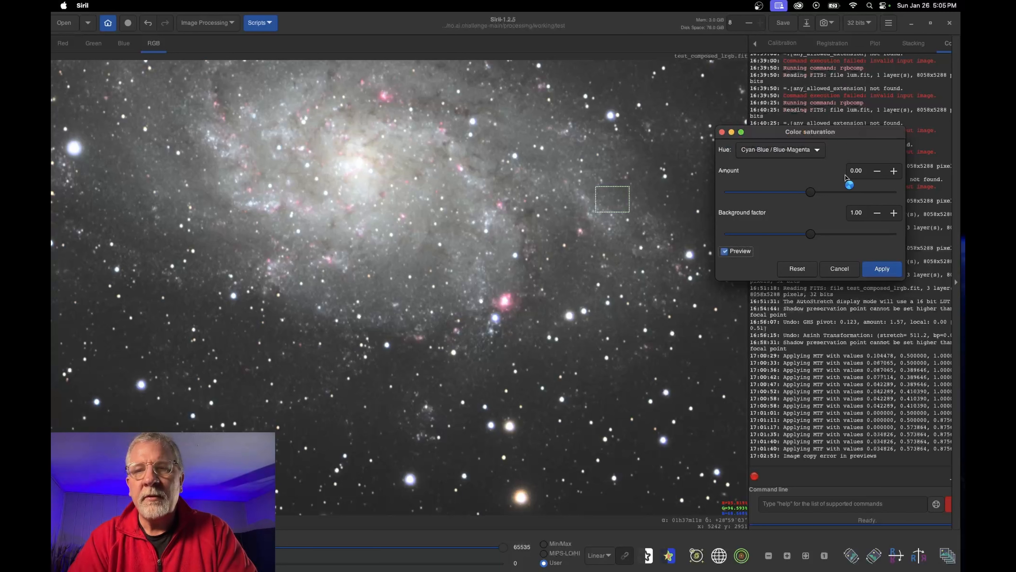
left_click_drag(810, 192, 851, 195)
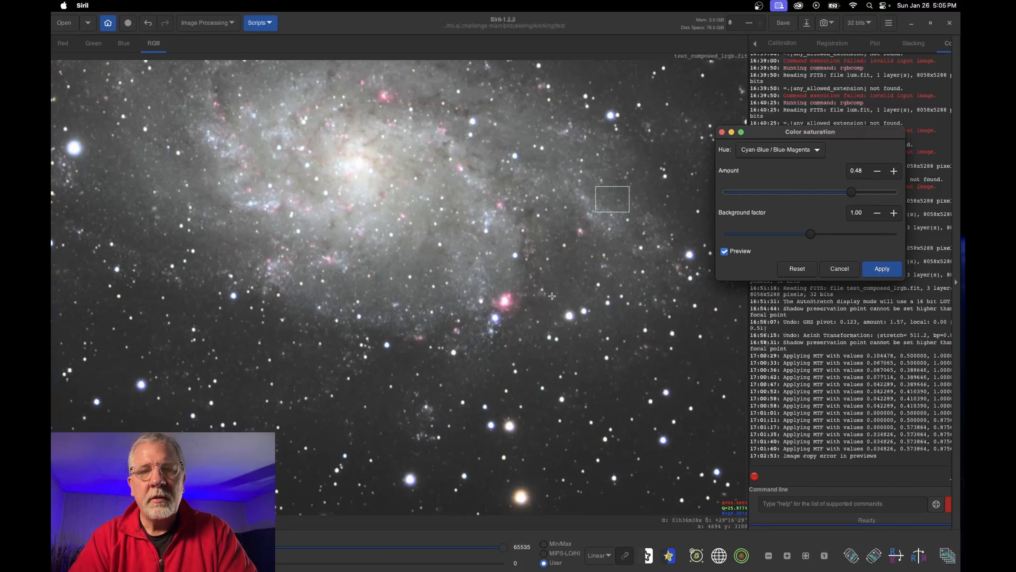
left_click(886, 269)
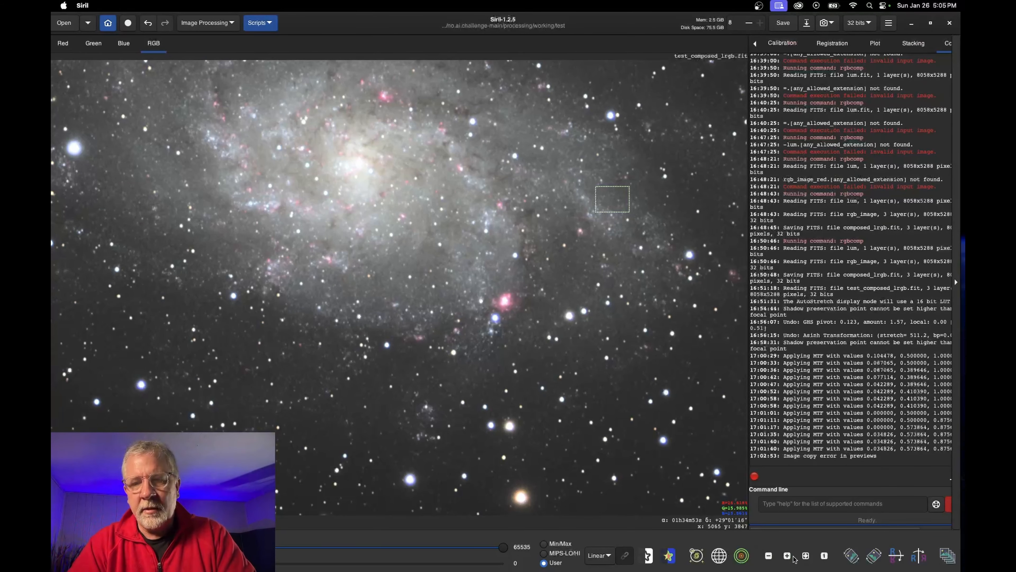
Save the composite as 32-bit float FITS m33_lrgb_HaCS.fit in the working folder
left_click(807, 556)
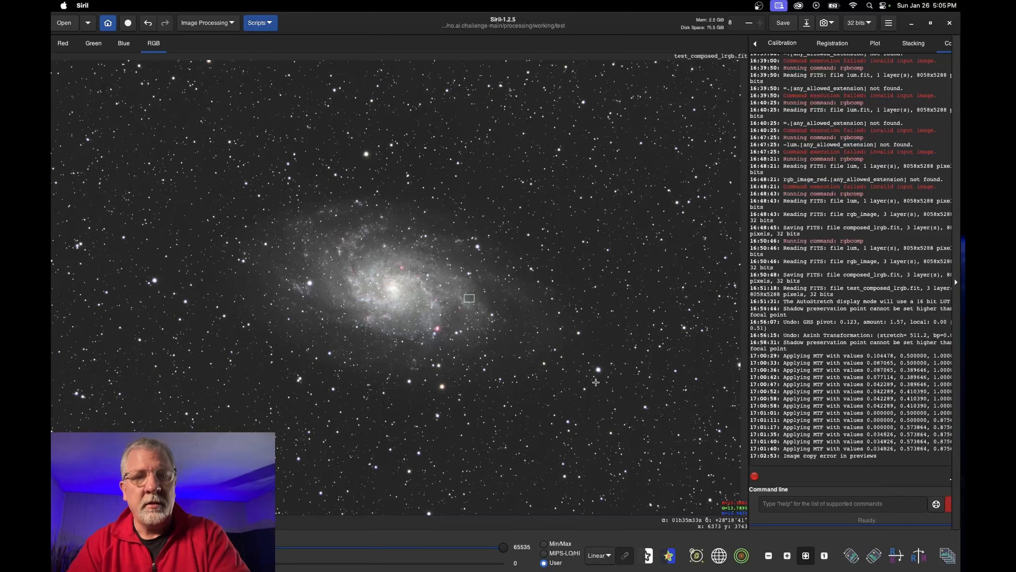
left_click(665, 315)
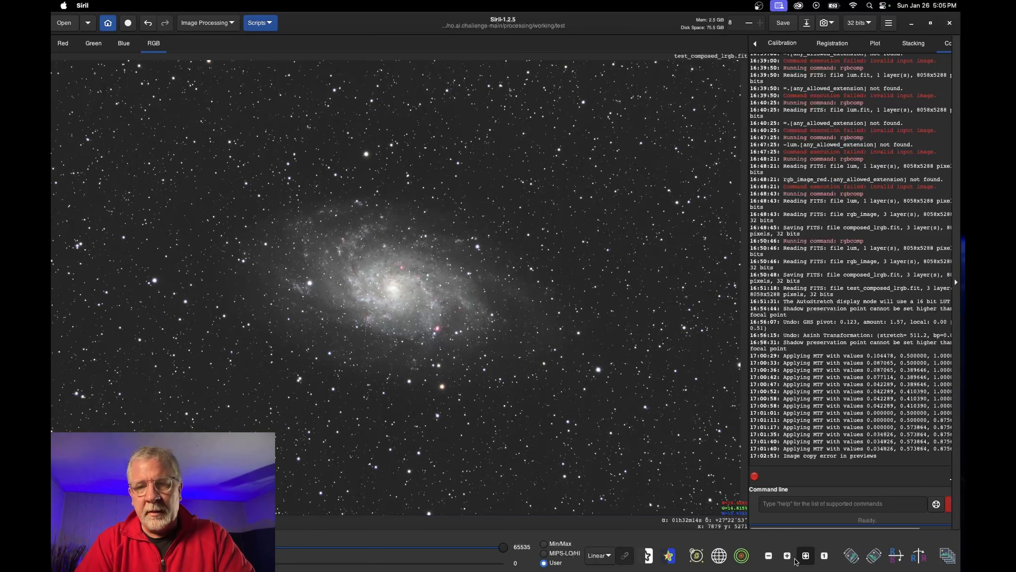
left_click(787, 555)
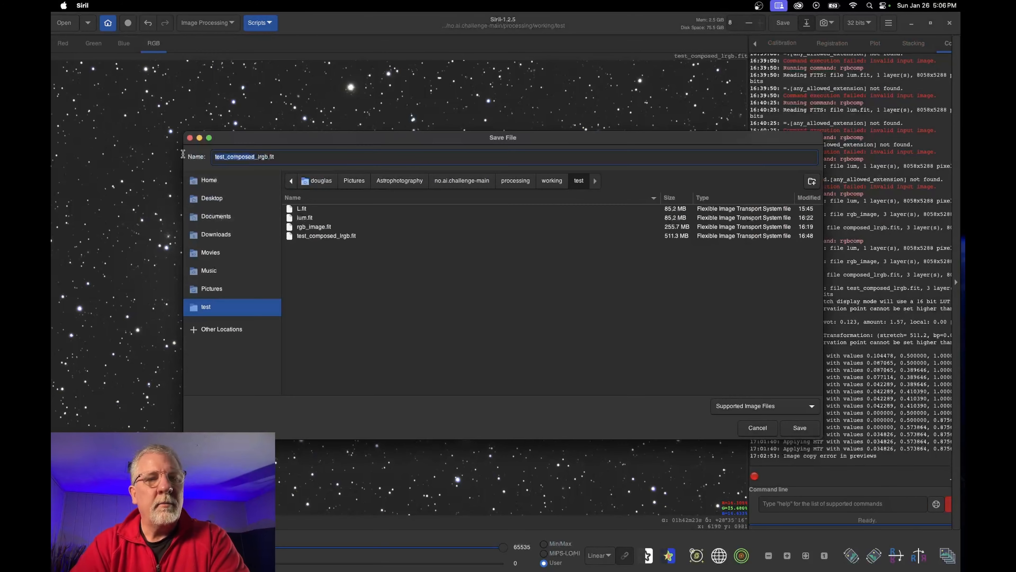
type("m33")
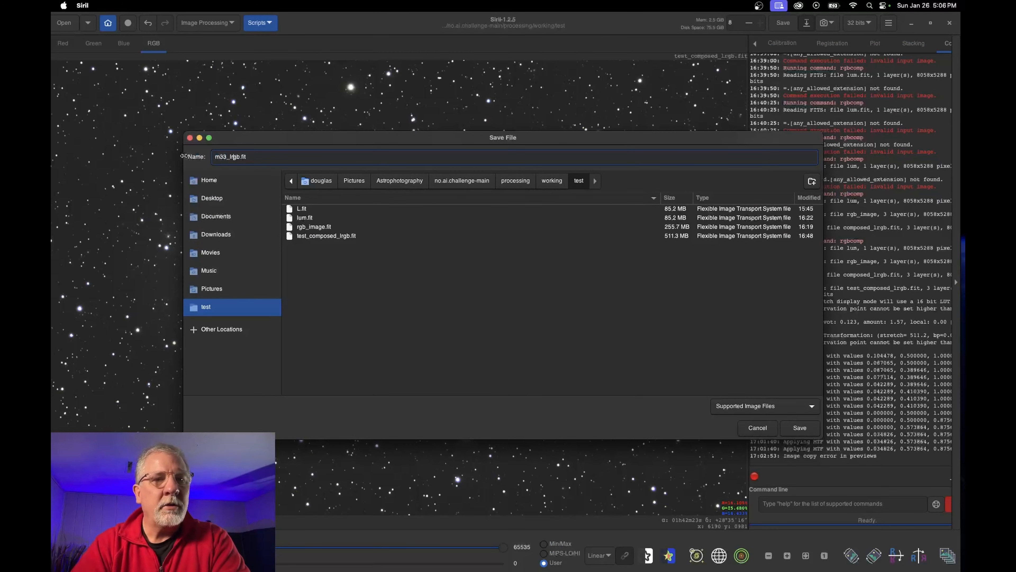
type("_HaCS")
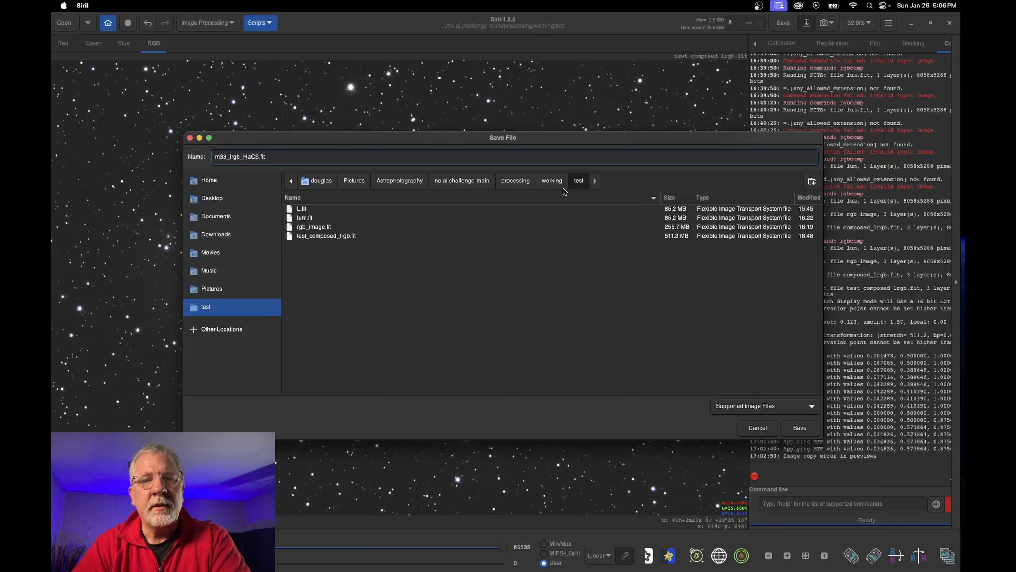
left_click(552, 181)
left_click(497, 339)
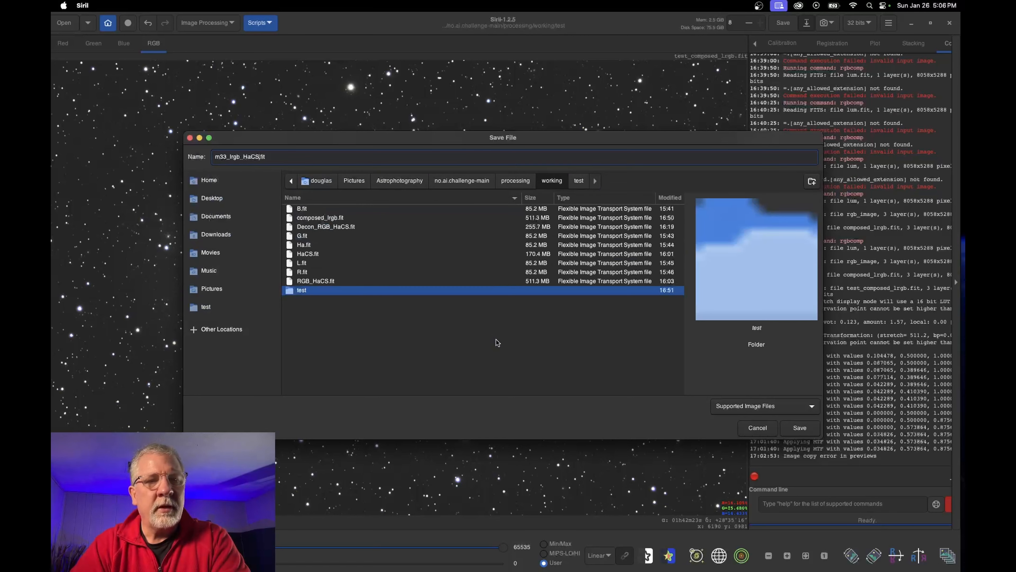
left_click(800, 429)
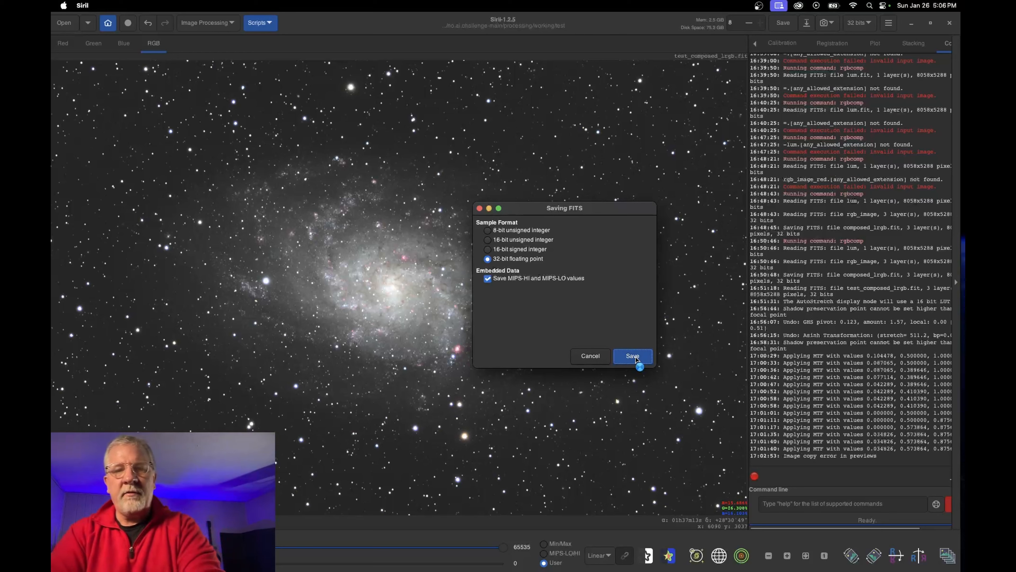
left_click(635, 356)
Save a 16-bit unsigned integer TIFF copy, m33_lrgb_HaCS.tif
key("super+shift+s")
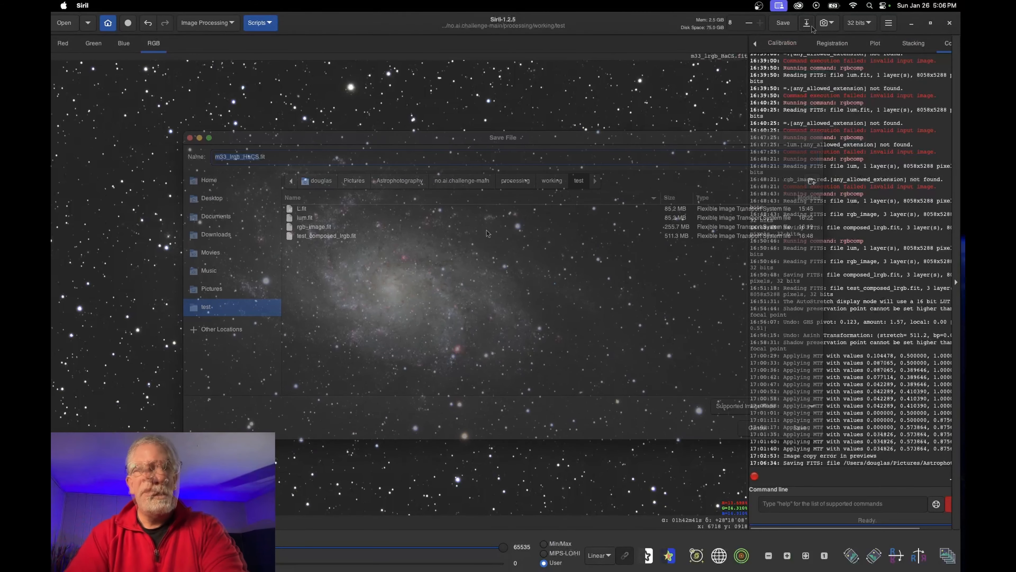
left_click(800, 427)
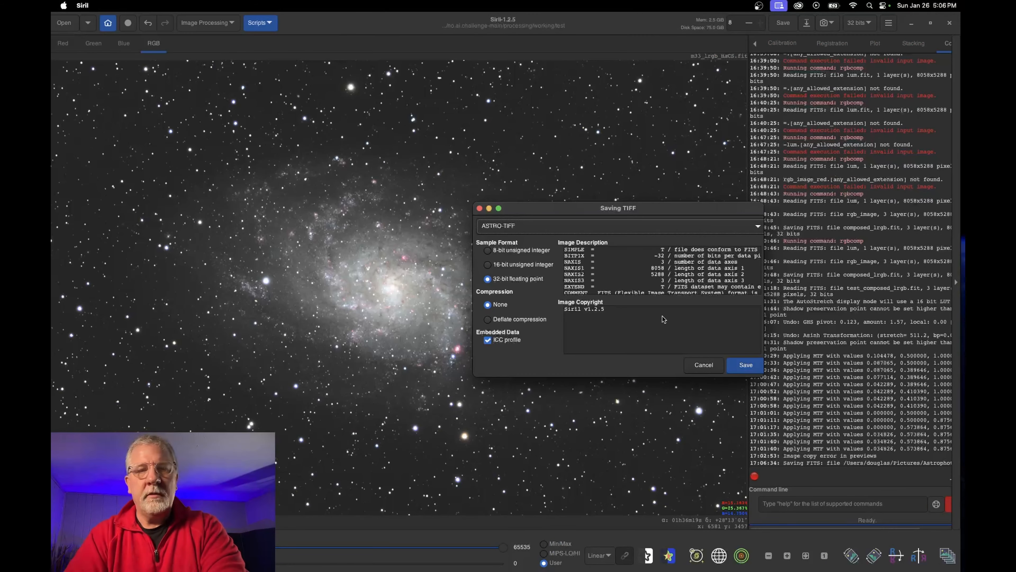
left_click(501, 268)
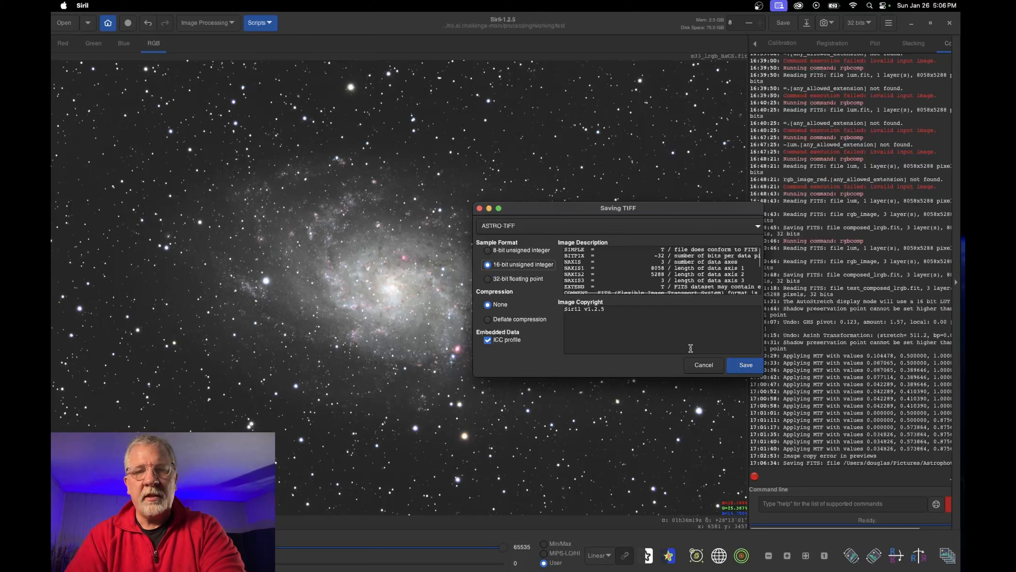
left_click(742, 365)
mouse_move(534, 570)
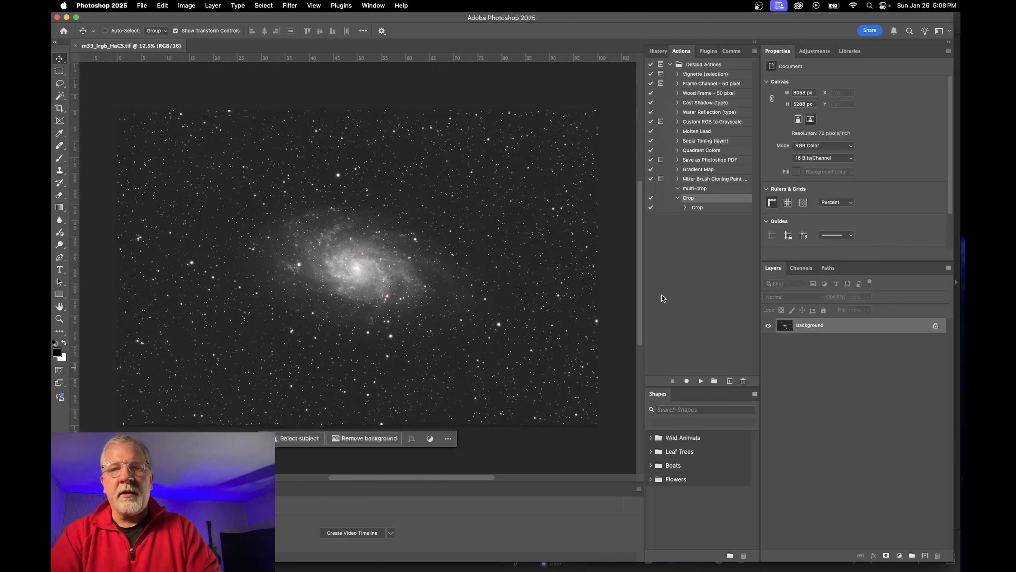
Add a Selective Color adjustment layer that adds black to the Blacks range
left_click(656, 52)
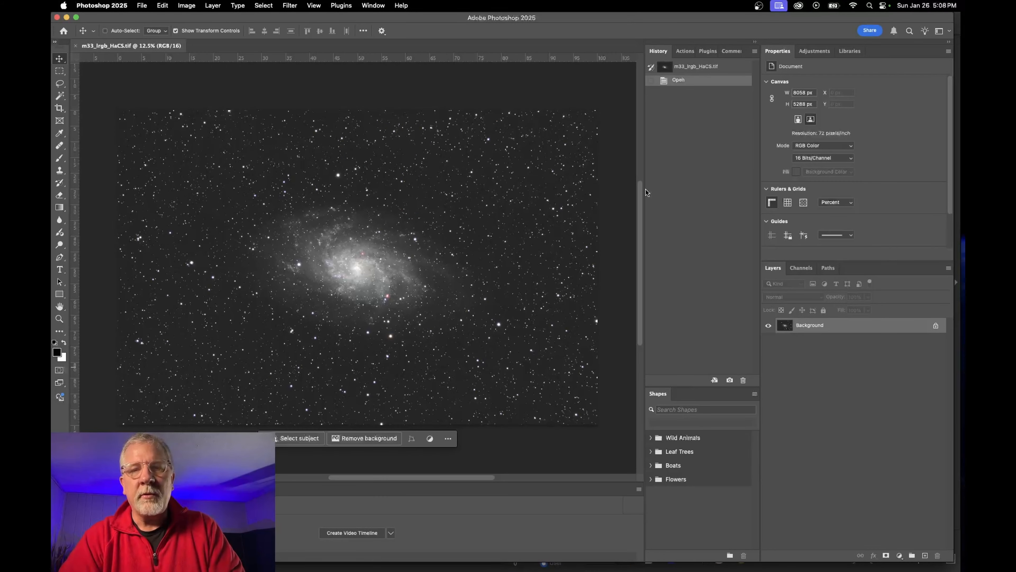
left_click_drag(645, 189, 720, 188)
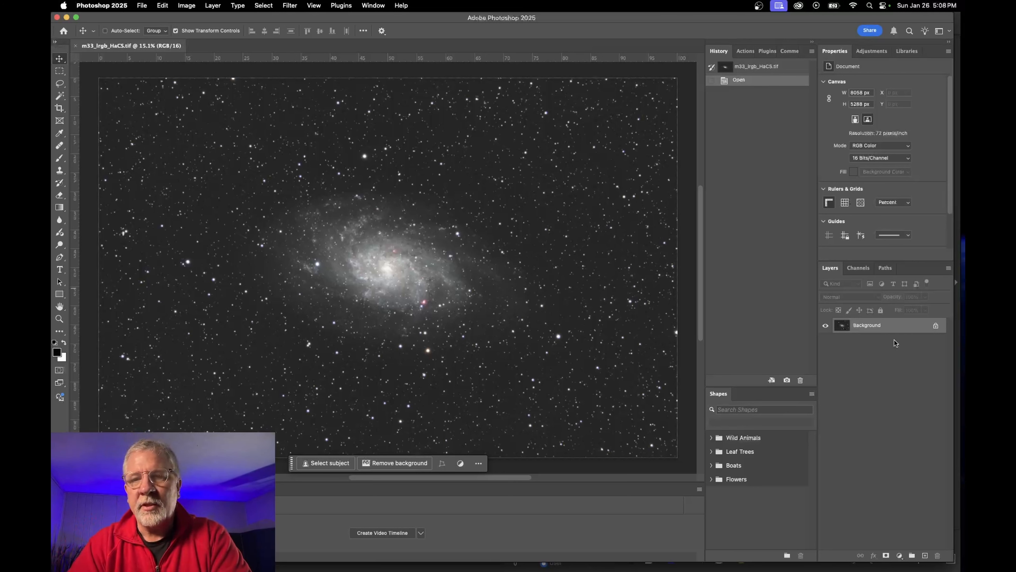
left_click(871, 51)
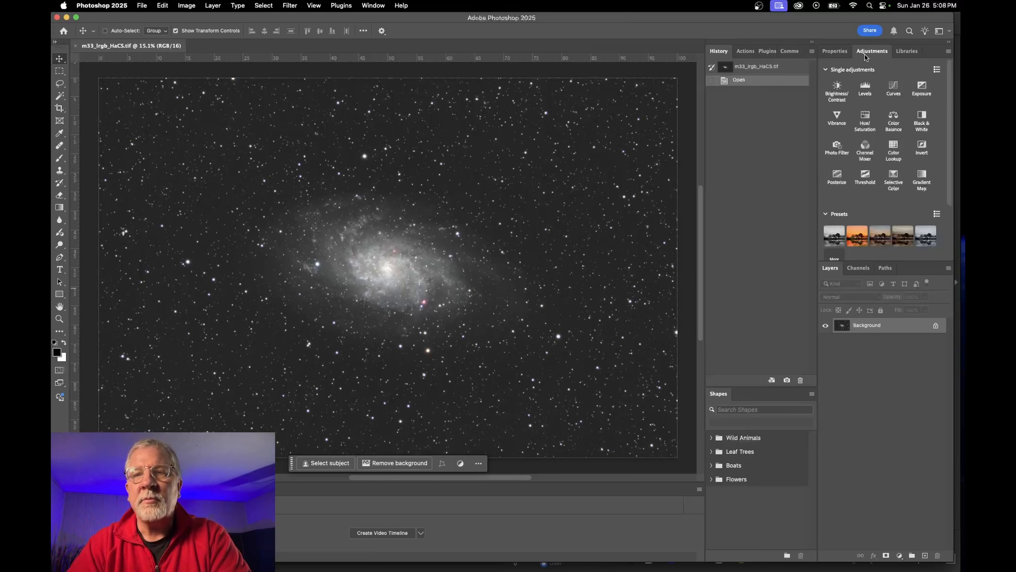
left_click(894, 178)
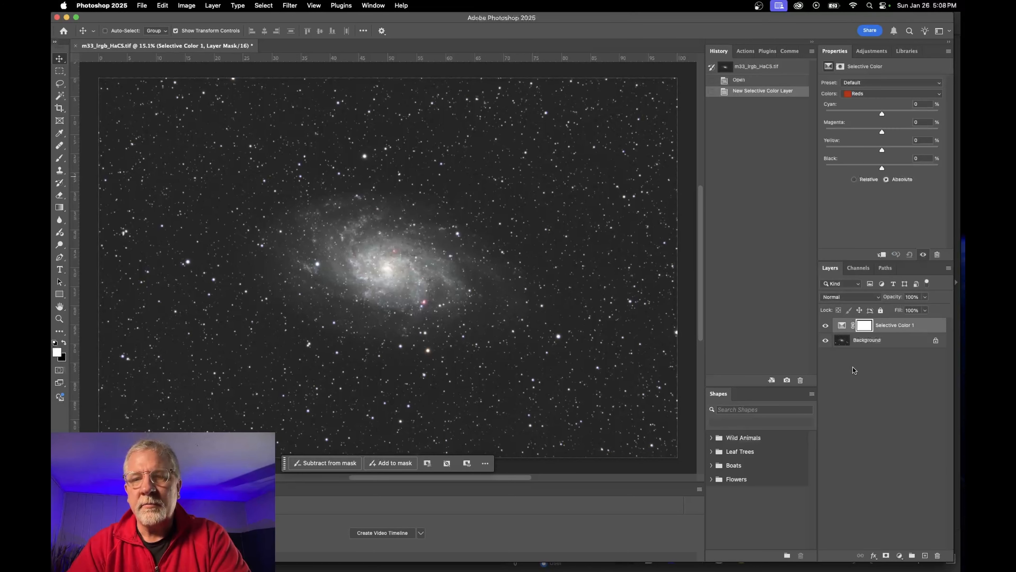
left_click(847, 96)
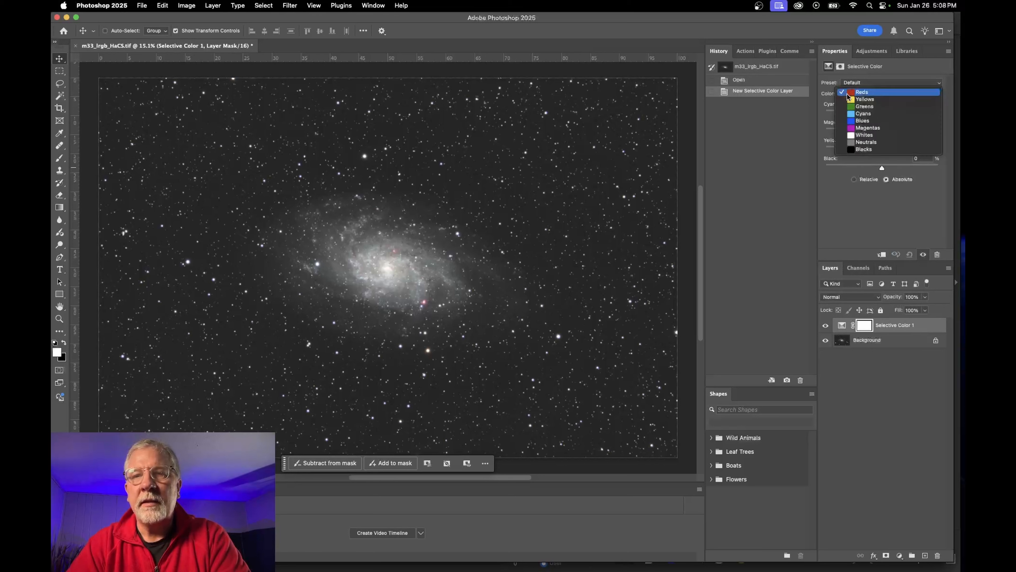
left_click(853, 149)
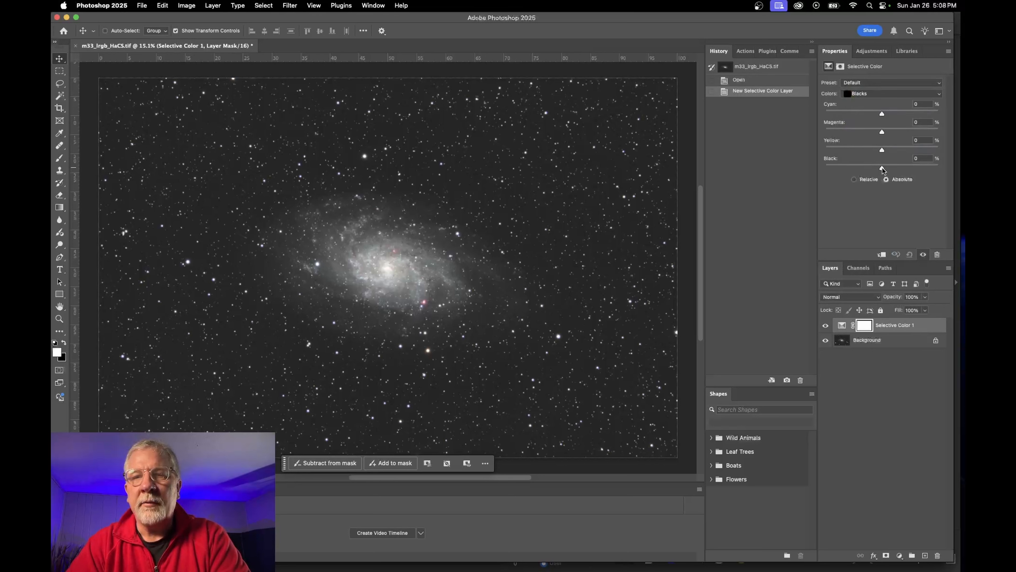
left_click_drag(883, 168, 884, 168)
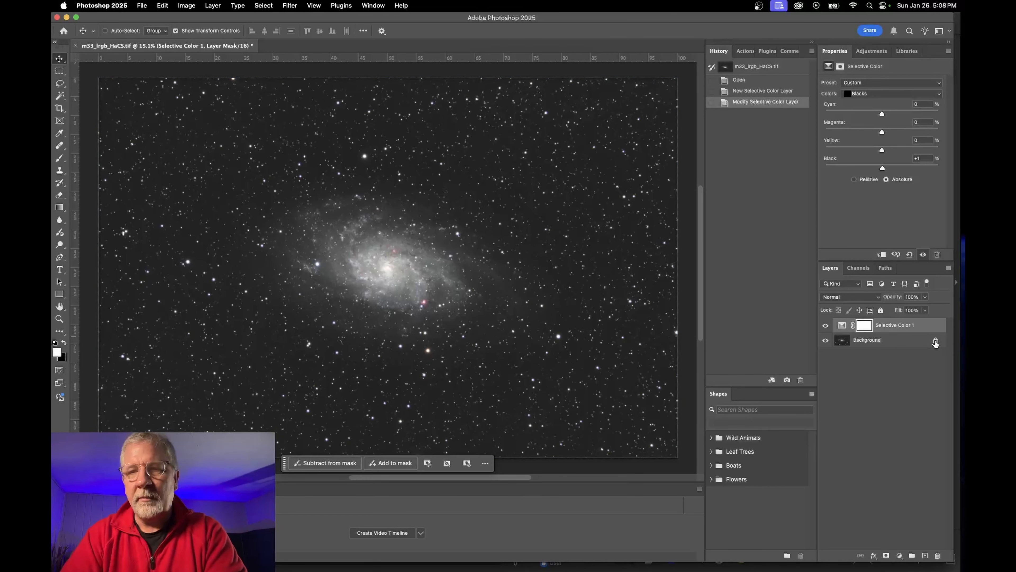
Unlock the Background, merge it with the Selective Color layer into a smart object, and apply Camera Raw Filter
left_click(935, 342)
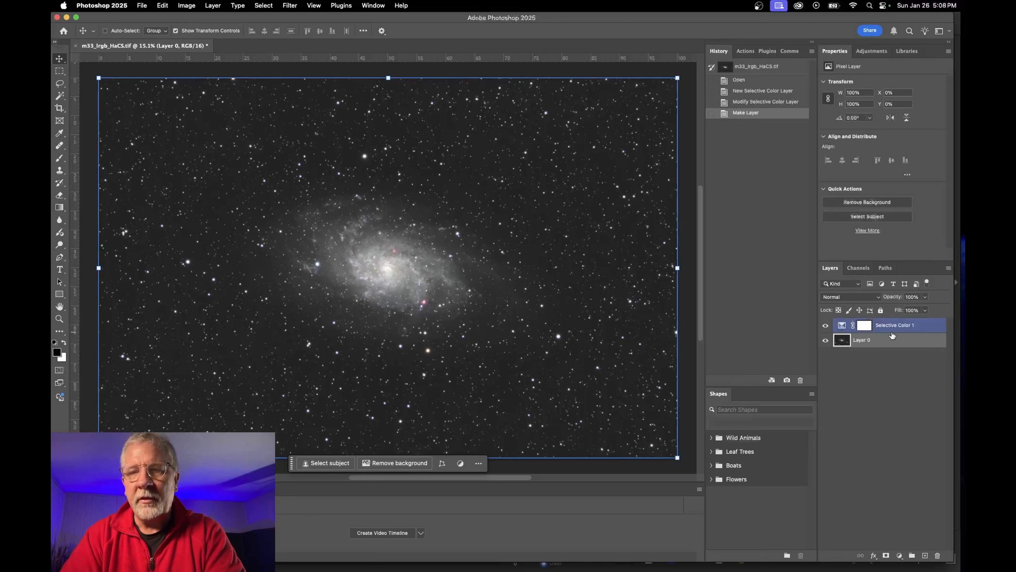
left_click(901, 328, "shift")
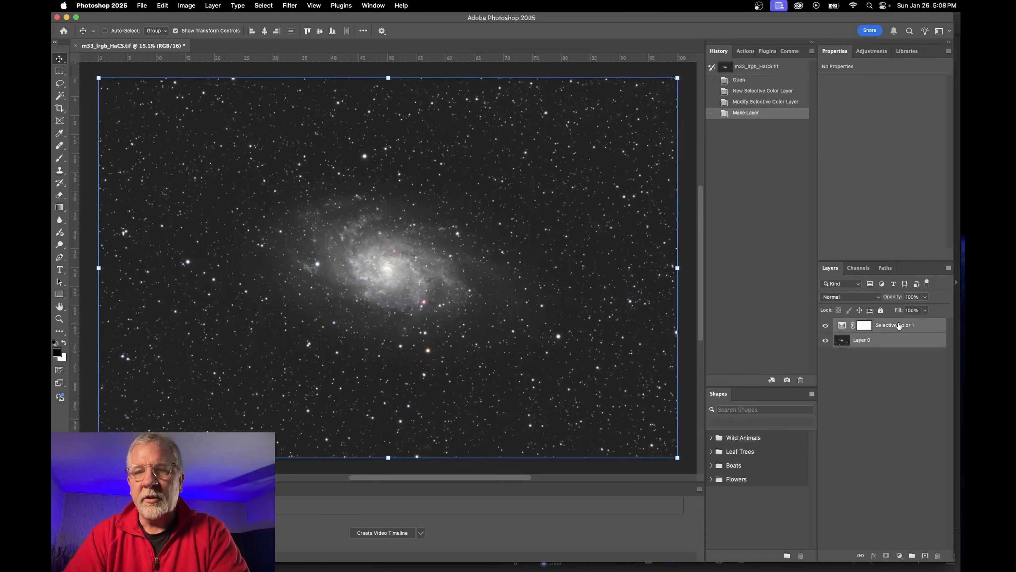
right_click(900, 326)
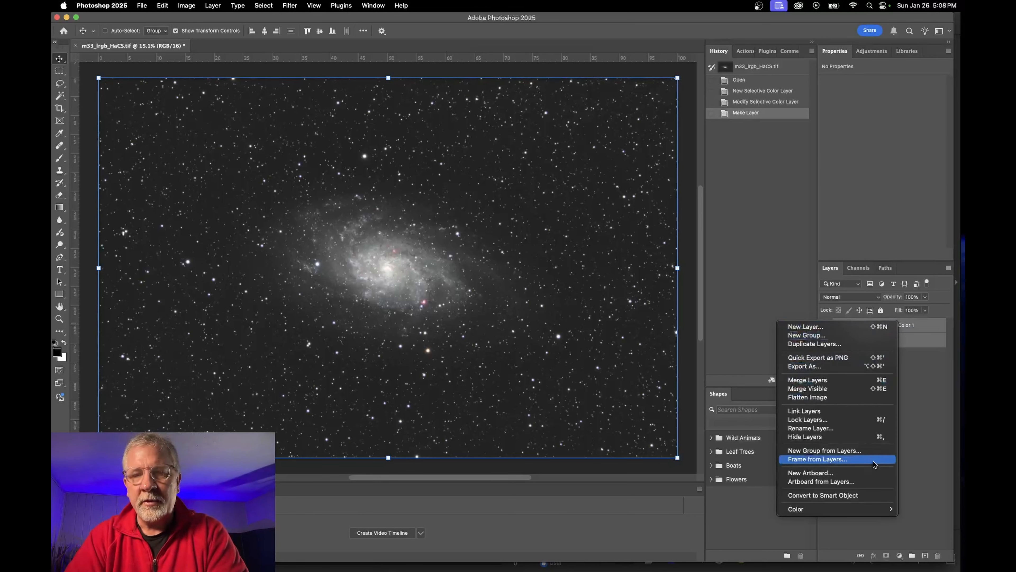
left_click(856, 497)
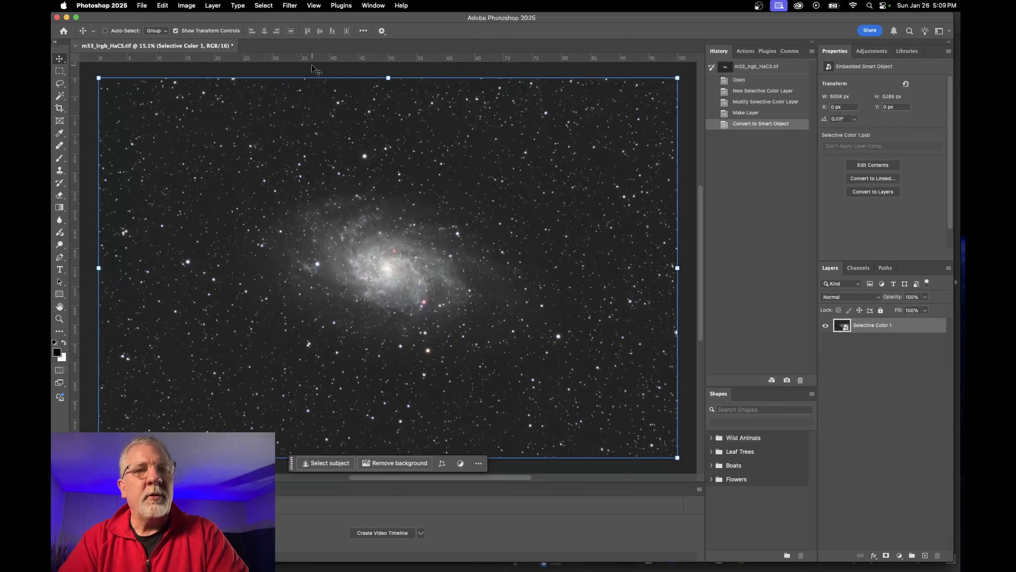
left_click(290, 6)
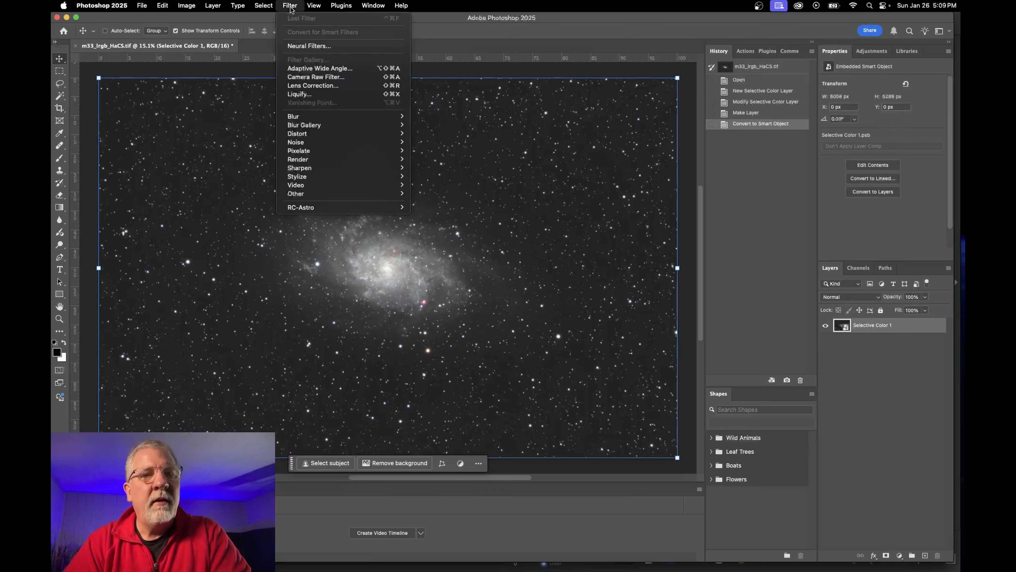
left_click(336, 79)
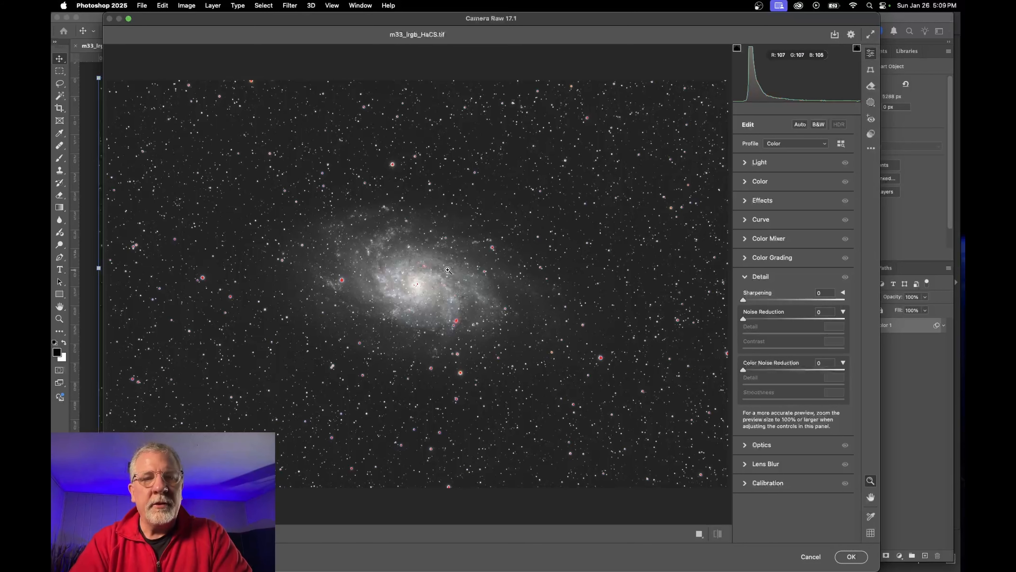
In the Light panel set Blacks +28, Shadows +28 and Exposure -0.05
left_click(434, 293)
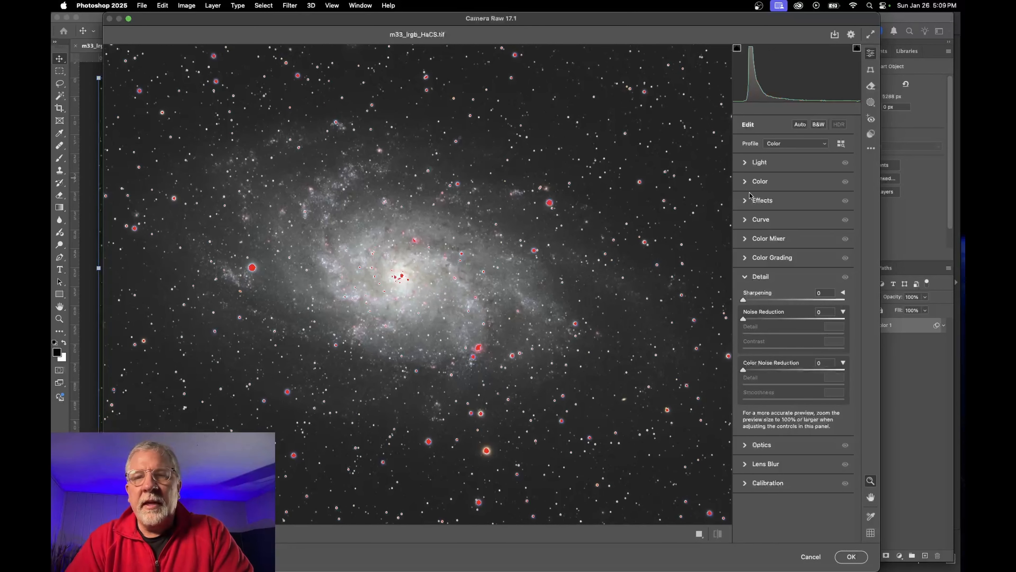
left_click(746, 162)
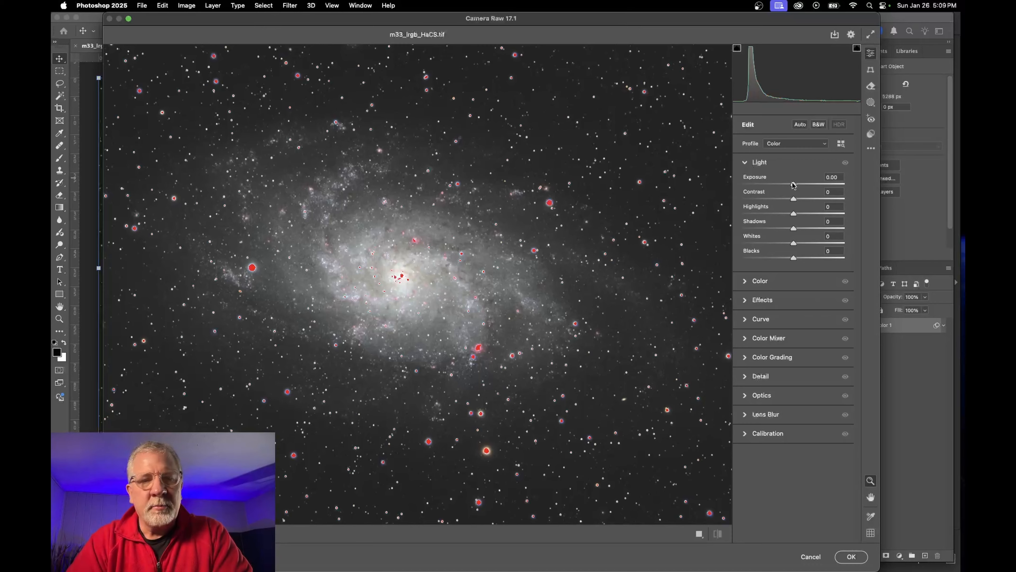
left_click_drag(794, 185, 790, 184)
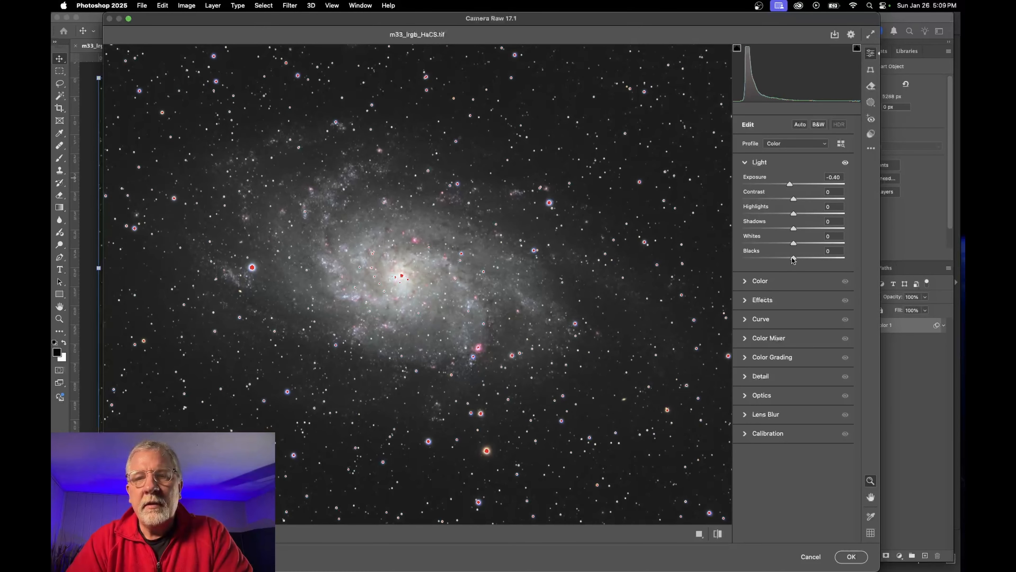
left_click_drag(795, 260, 782, 243)
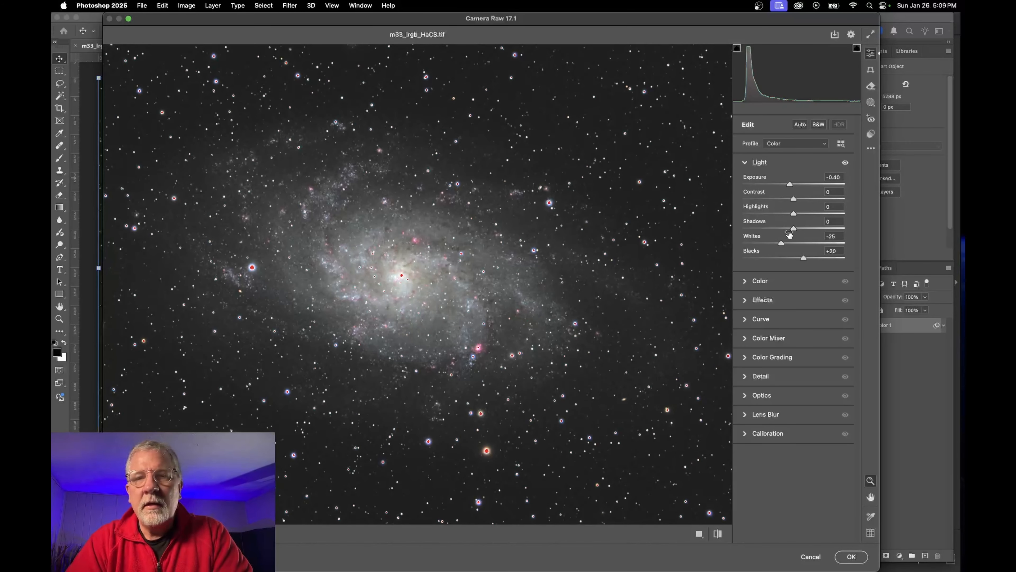
mouse_move(794, 228)
left_mouse_down()
mouse_move(807, 228)
mouse_move(791, 228)
left_mouse_up()
key("super+0")
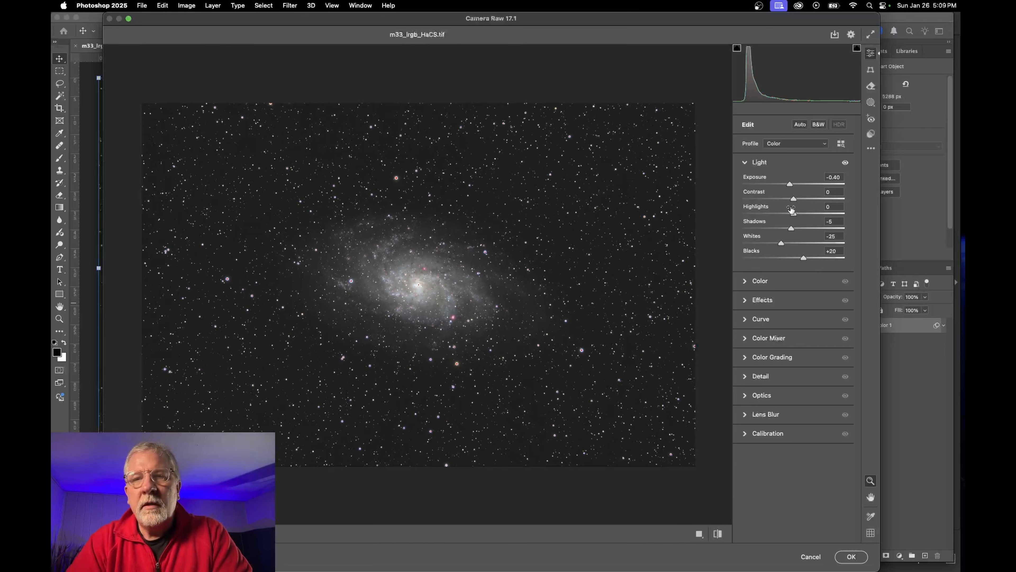
double_click(790, 184)
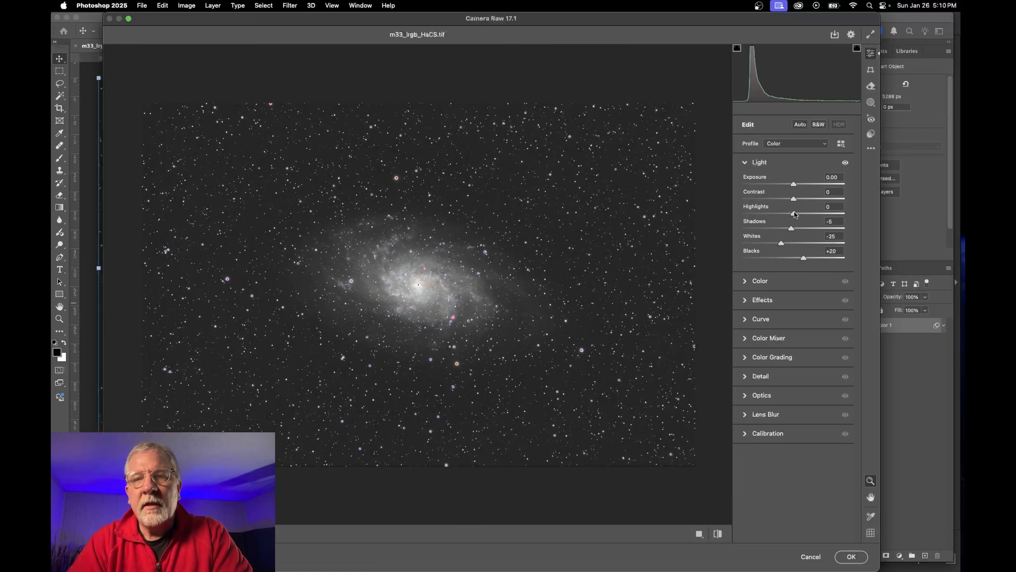
double_click(791, 228)
double_click(782, 243)
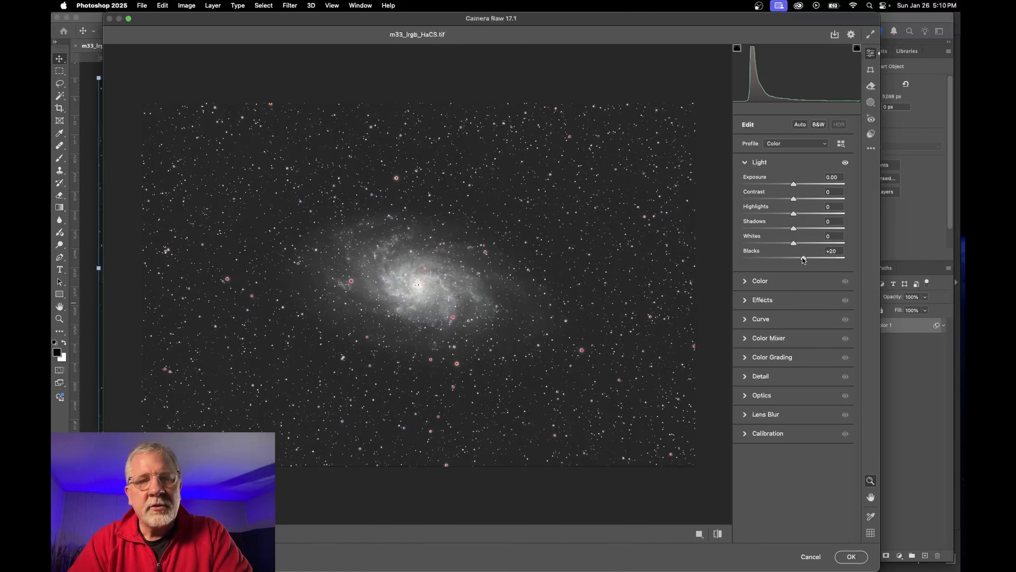
left_click_drag(802, 257, 793, 244)
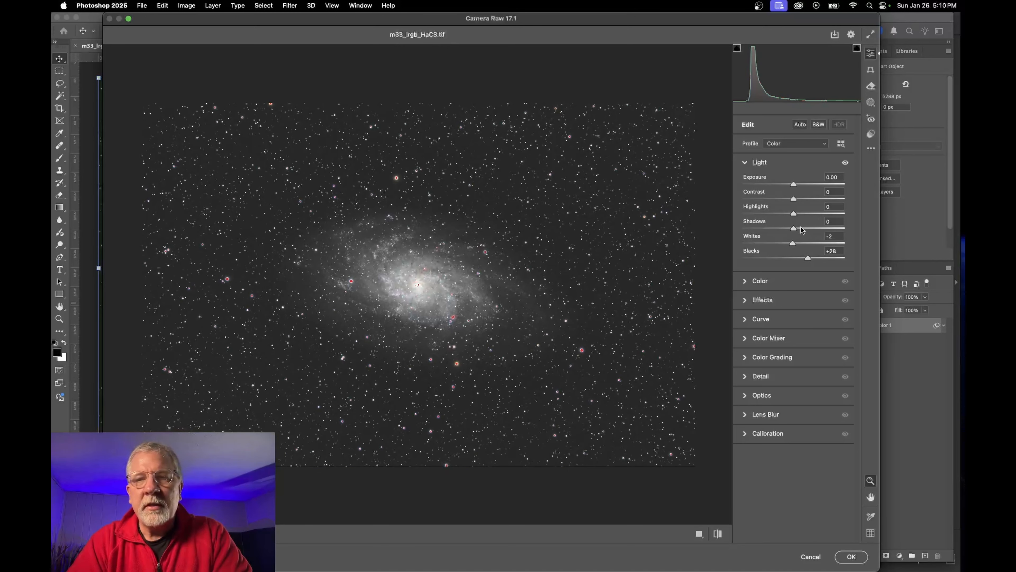
left_click_drag(793, 230, 808, 201)
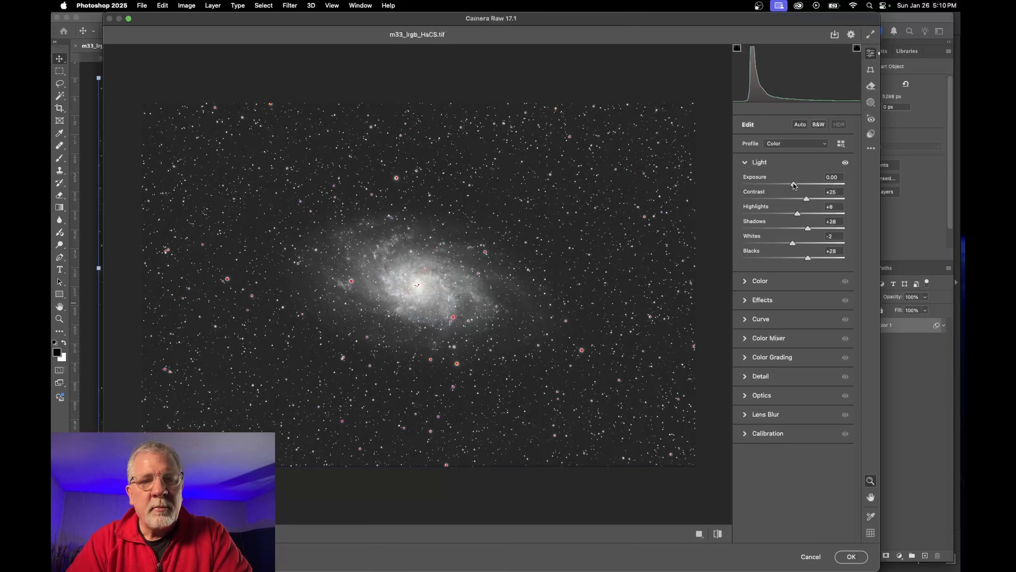
left_click_drag(794, 185, 793, 185)
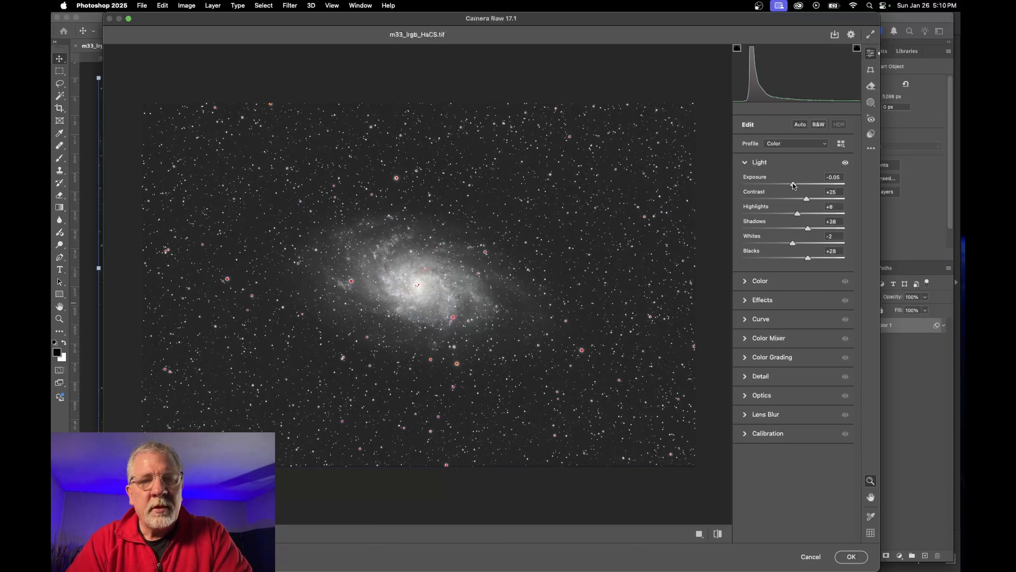
Raise Vibrance to +12 and Saturation to +2 in the Color panel
left_click(745, 282)
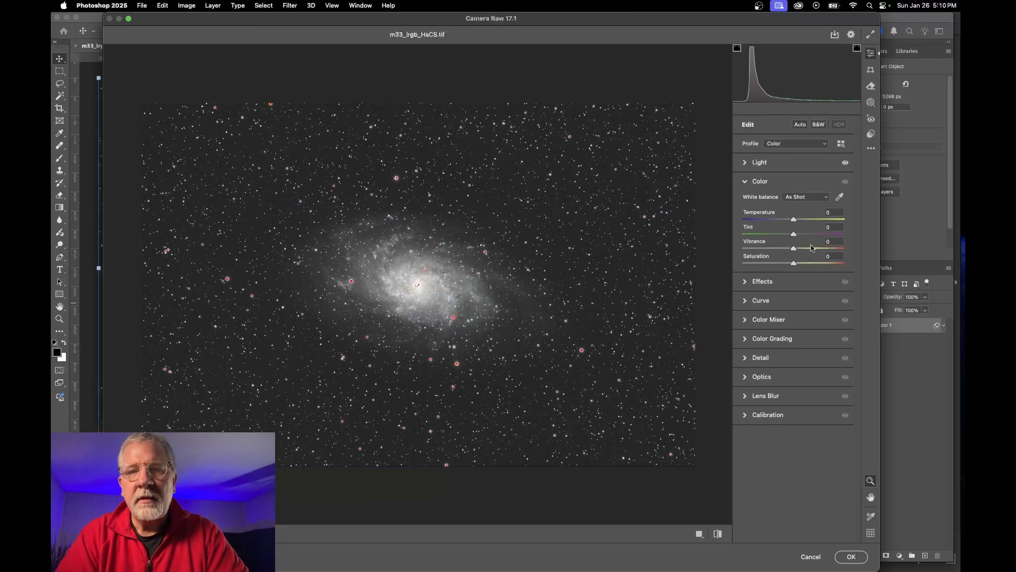
left_click_drag(793, 248, 800, 248)
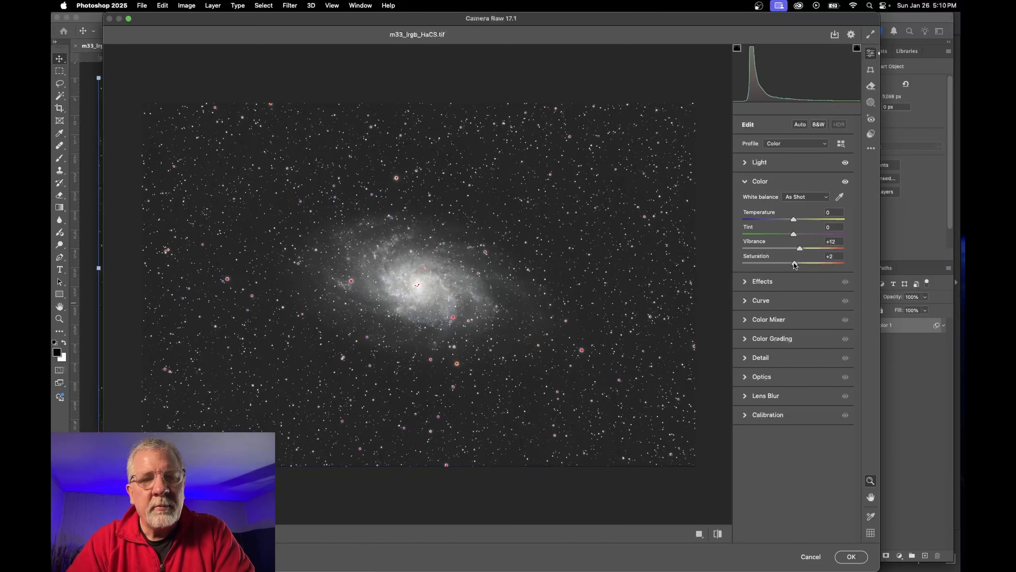
left_click(745, 281)
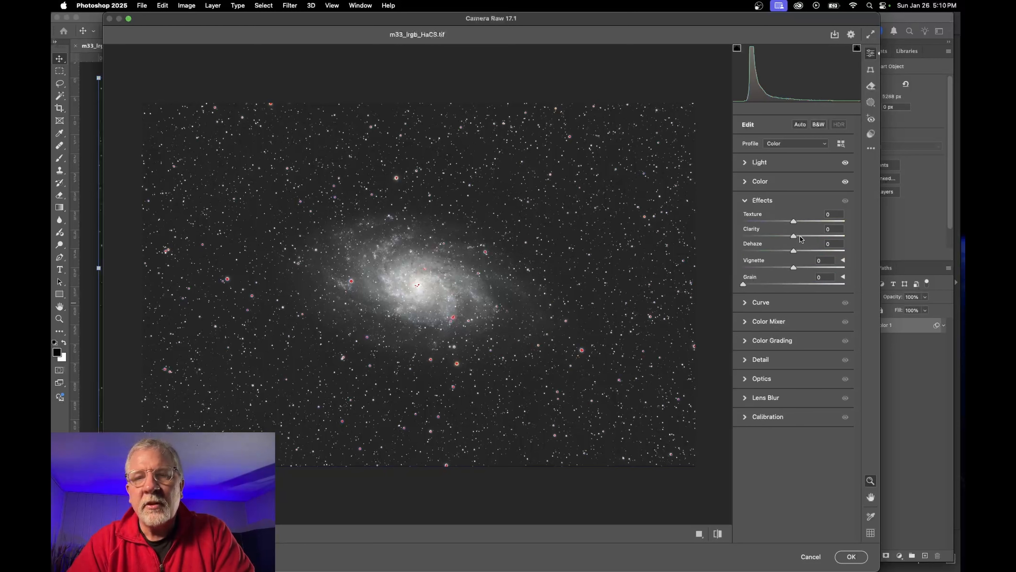
Add Clarity +38, lower Exposure to -0.15, and leave Dehaze at 0 after a trial
left_click_drag(794, 236, 813, 236)
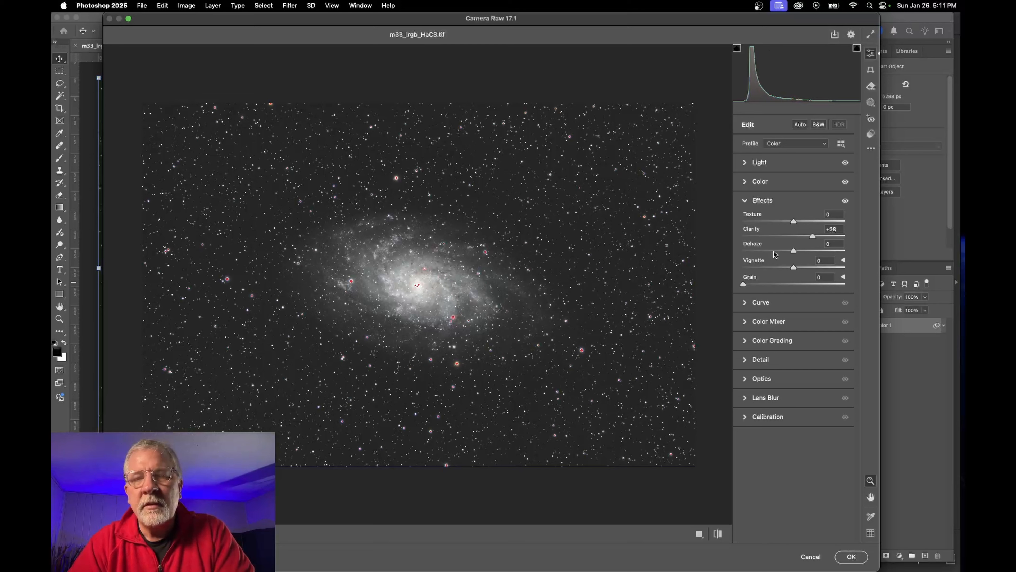
left_click(745, 164)
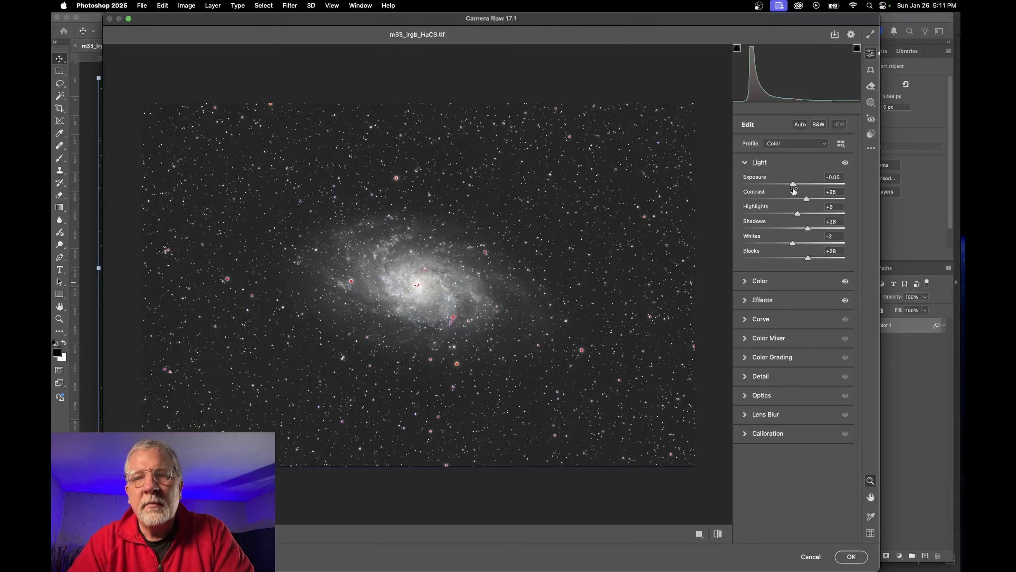
left_click_drag(793, 185, 792, 185)
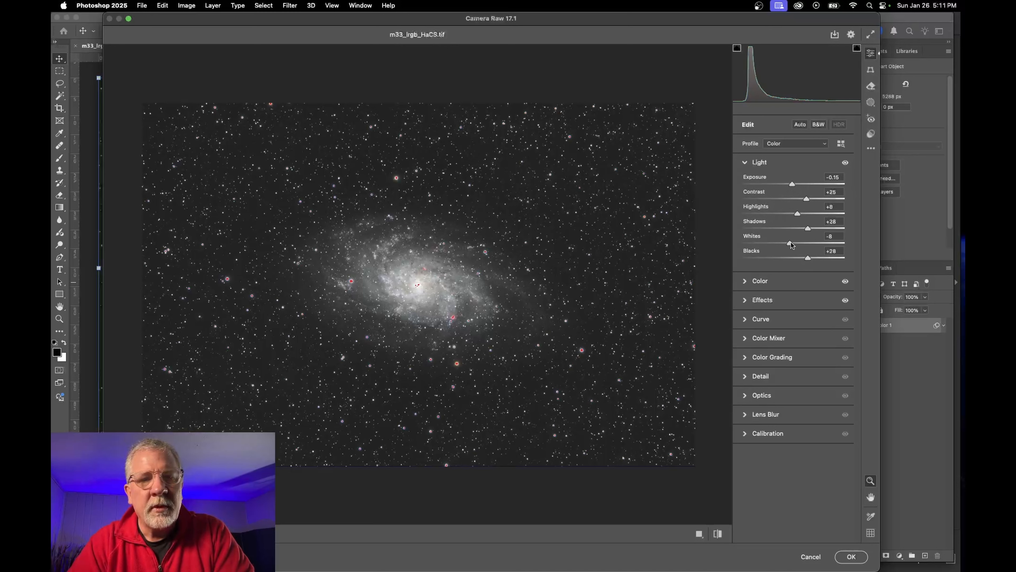
left_click(745, 300)
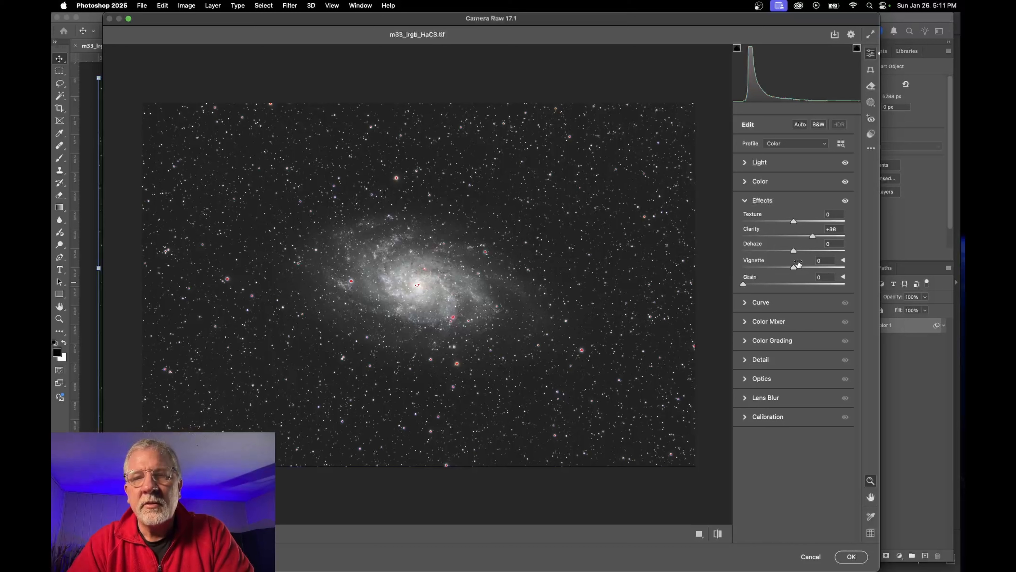
mouse_move(794, 251)
left_mouse_down()
mouse_move(819, 248)
mouse_move(799, 249)
left_mouse_up()
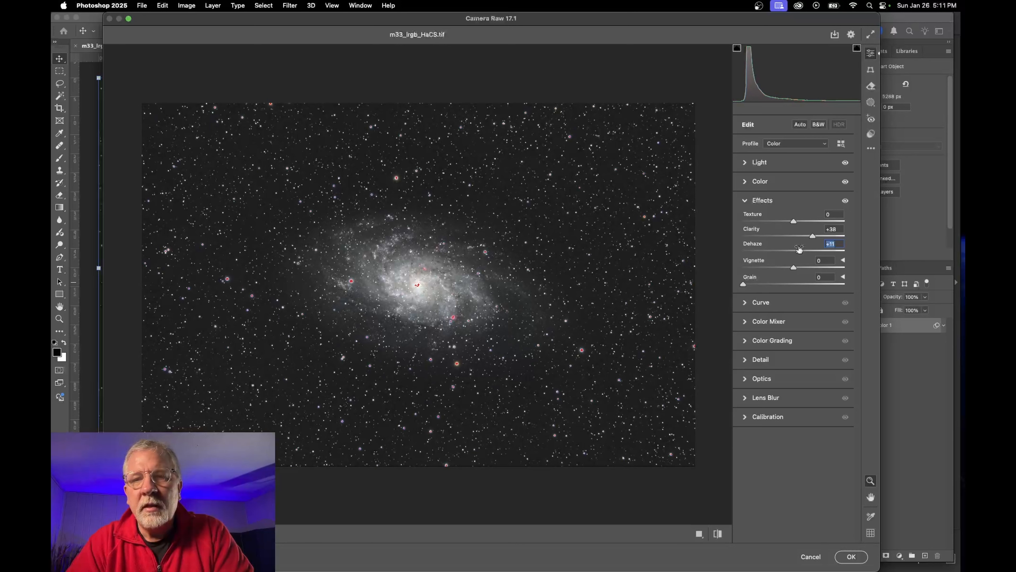
double_click(799, 251)
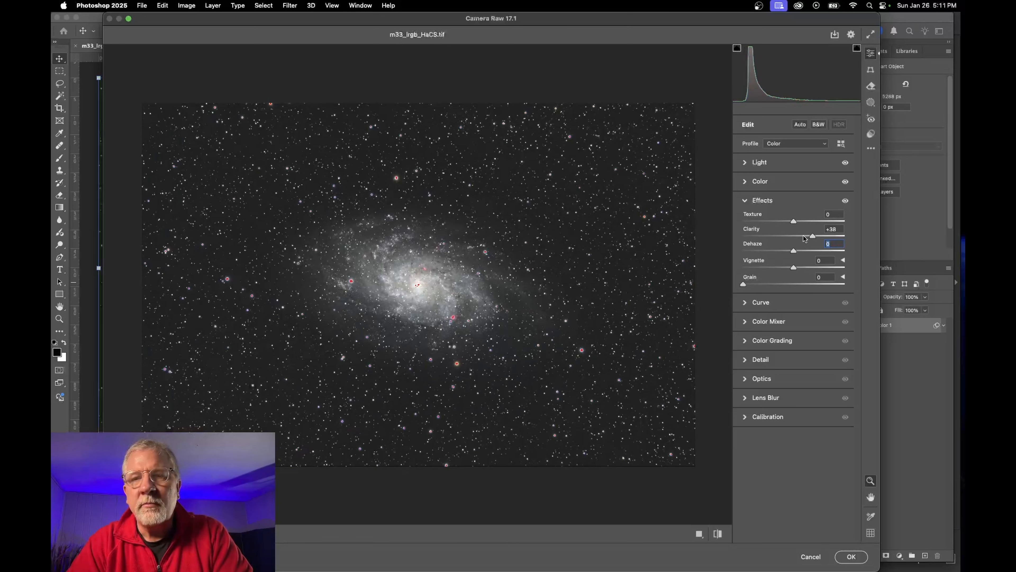
left_click(761, 302)
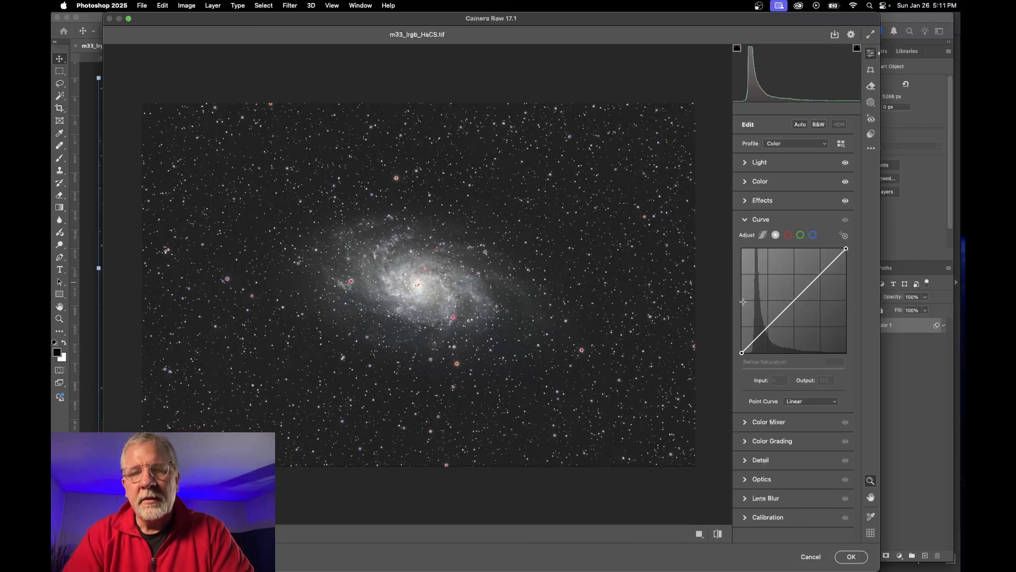
Add shadow and midtone curve points, black point at input 24, midpoint at 125/126
left_click(760, 336)
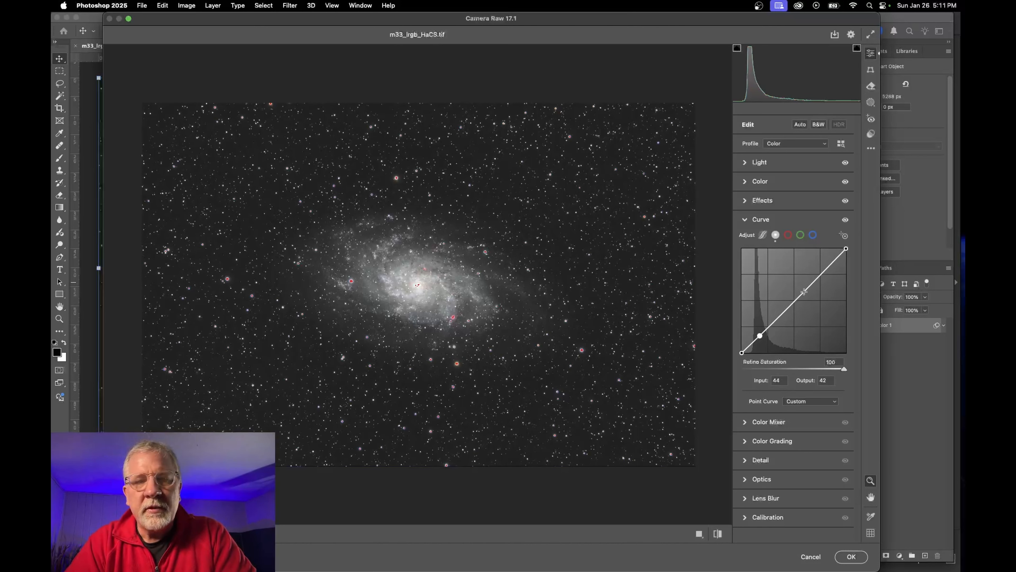
mouse_move(804, 292)
left_mouse_down()
mouse_move(830, 267)
mouse_move(787, 300)
left_mouse_up()
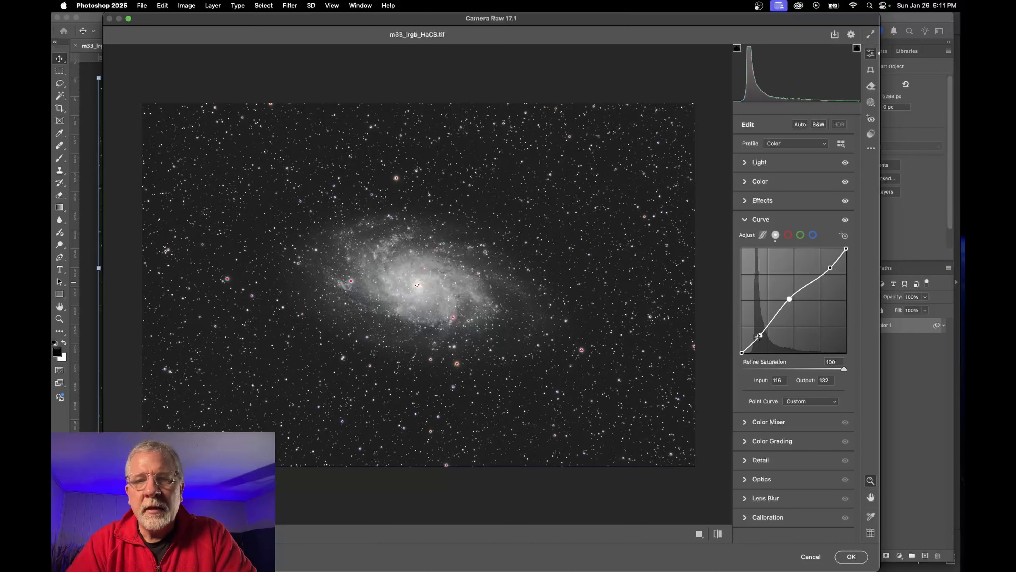
mouse_move(760, 335)
left_mouse_down()
mouse_move(752, 353)
mouse_move(761, 335)
left_mouse_up()
left_click_drag(790, 299, 793, 301)
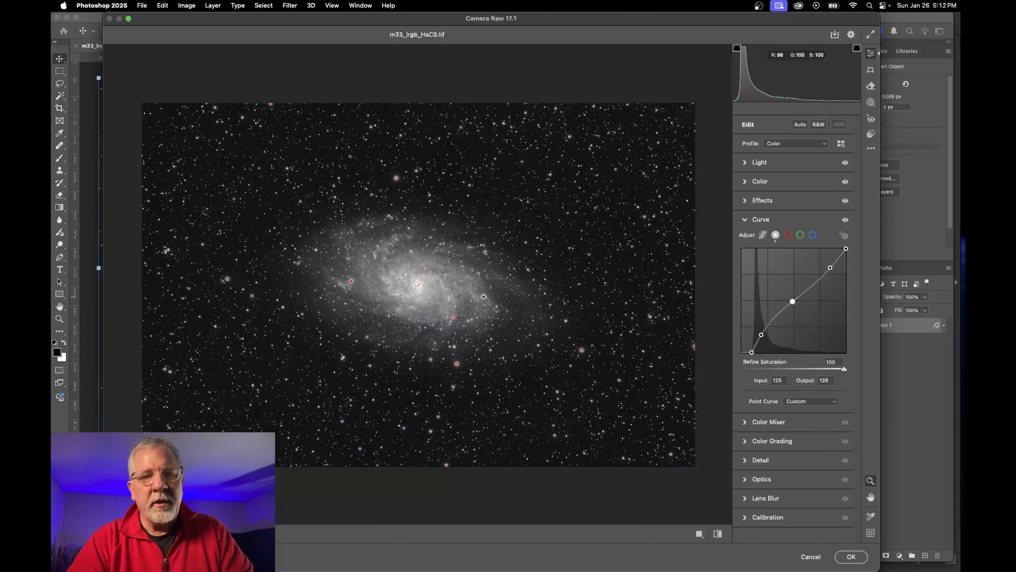
left_click(484, 297)
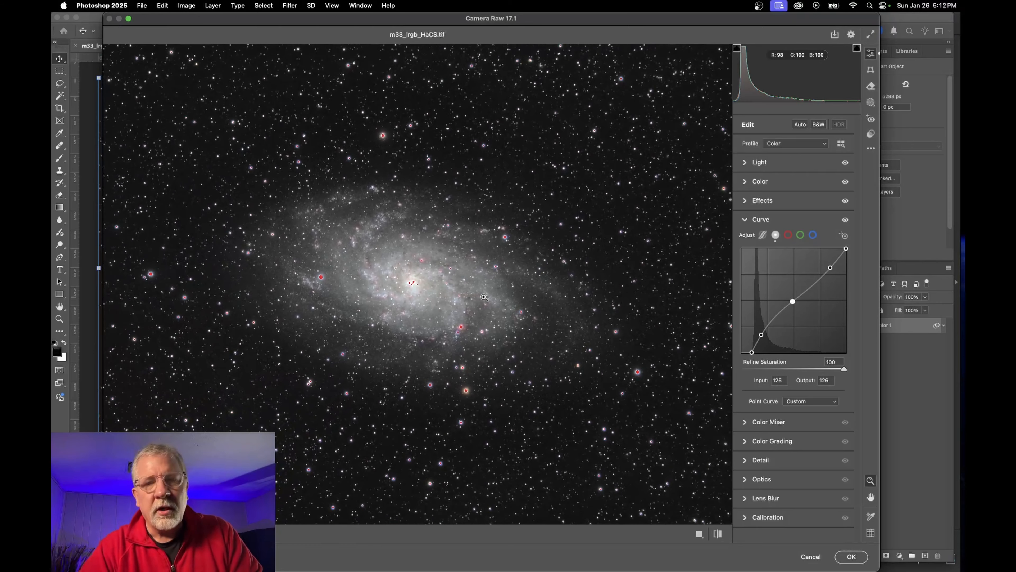
Boost orange and yellow saturation by dragging on the galaxy with the Color Mixer targeted tool
left_click(745, 422)
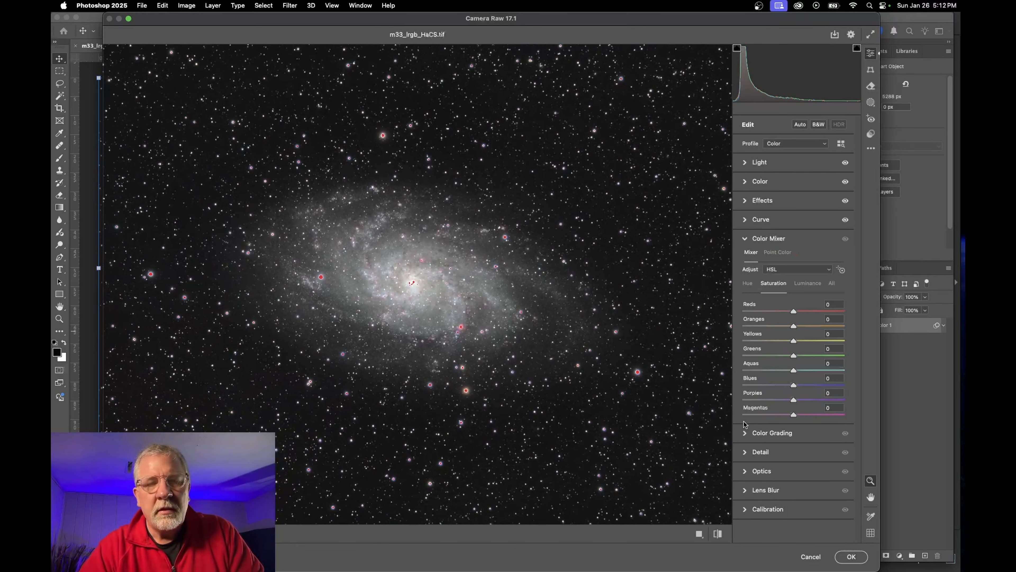
left_click(431, 309)
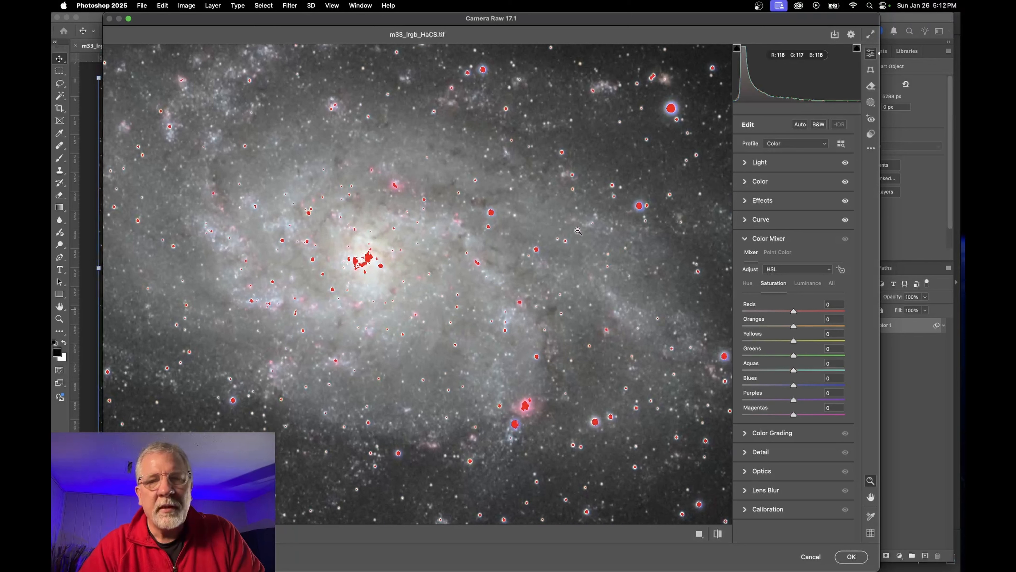
left_click(841, 269)
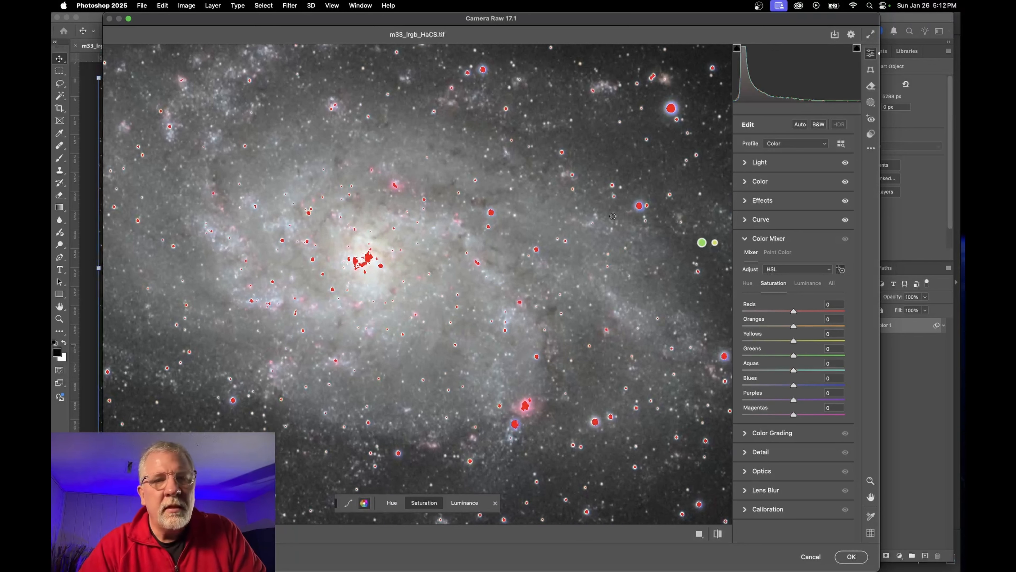
left_click_drag(387, 255, 418, 264)
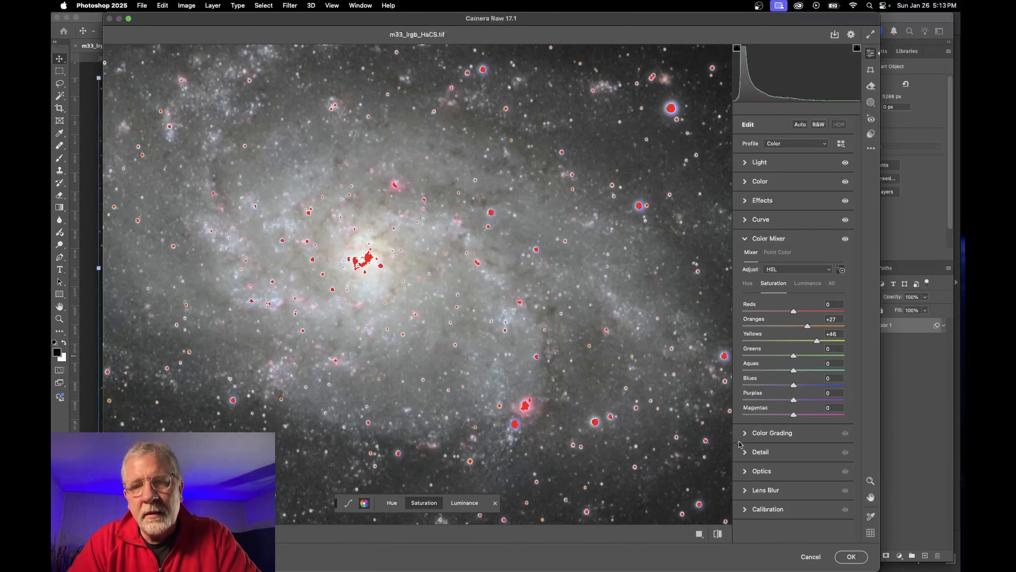
Set Sharpening 19, Noise Reduction 44 and Color Noise Reduction 37, then apply the Camera Raw filter
left_click(746, 452)
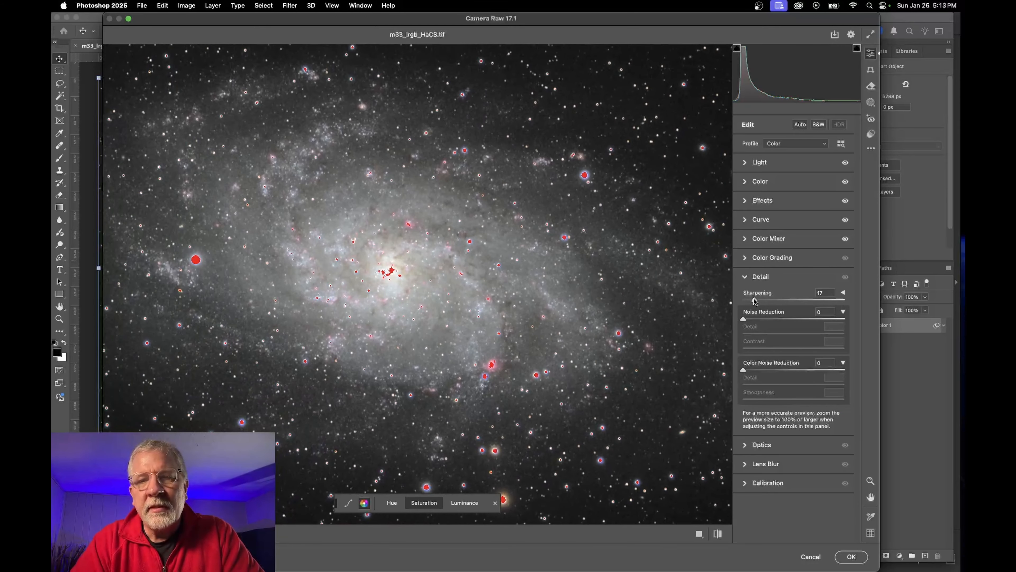
left_click_drag(754, 301, 787, 321)
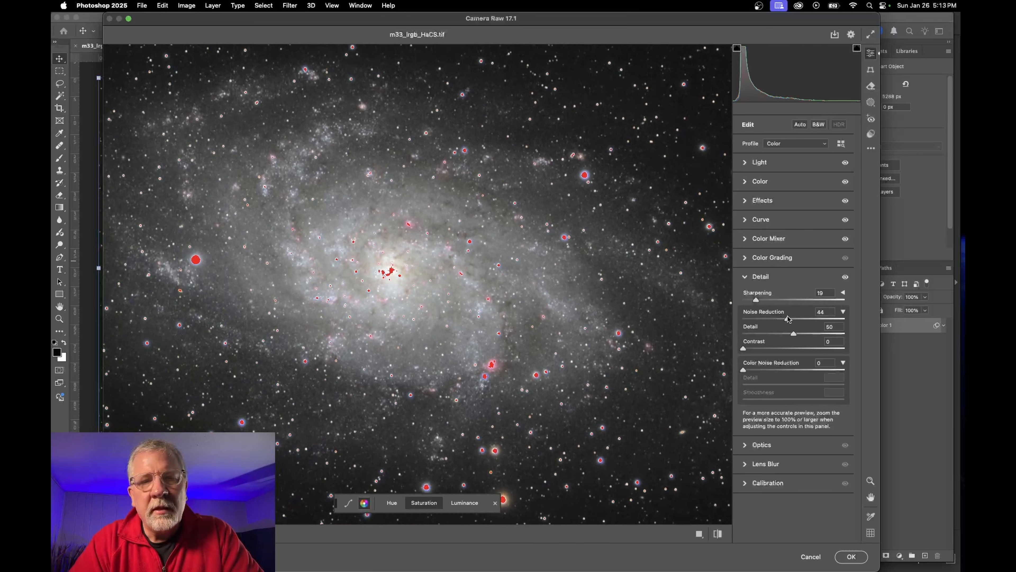
left_click(793, 334)
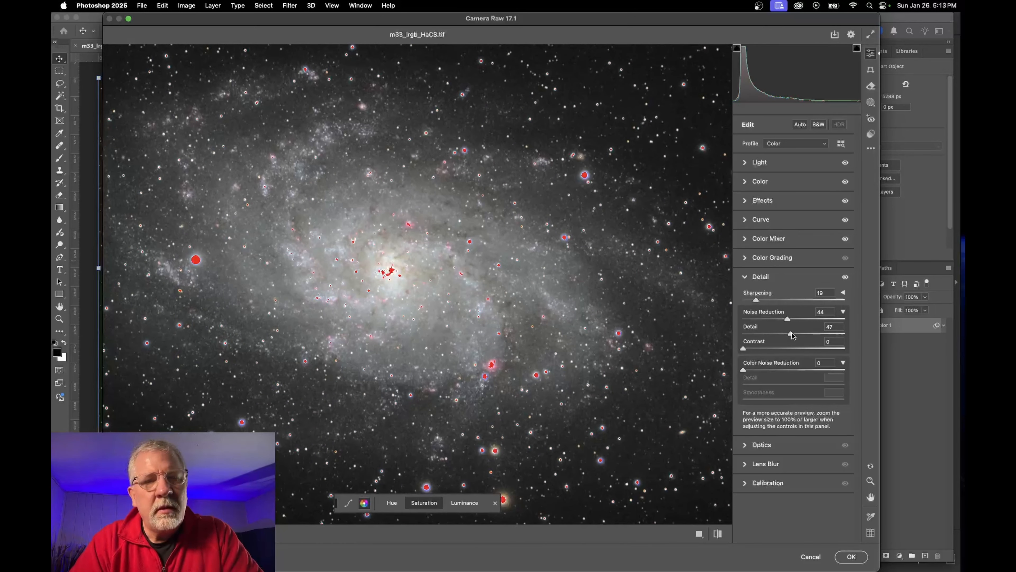
left_click_drag(744, 349, 786, 349)
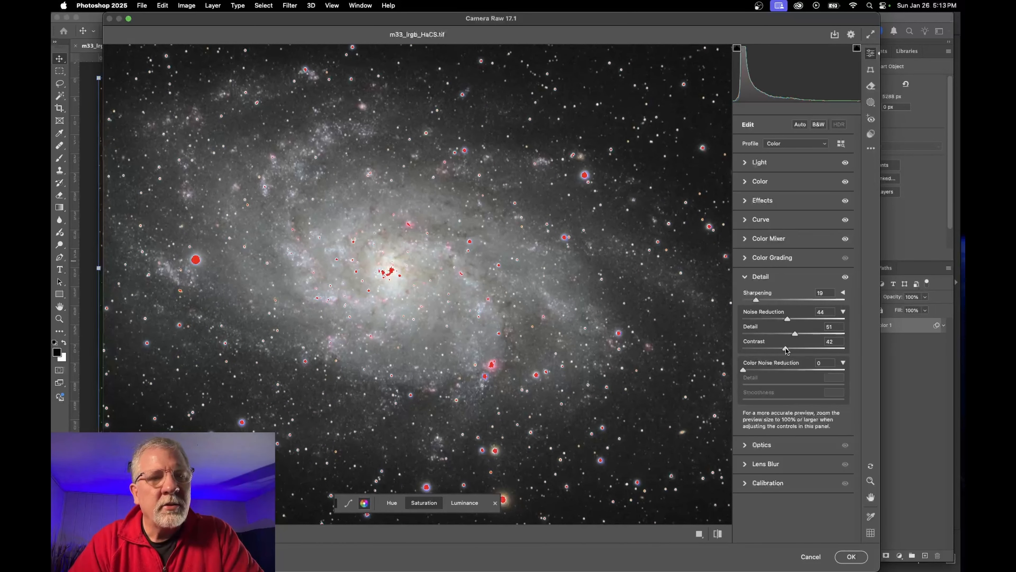
left_click_drag(743, 370, 781, 370)
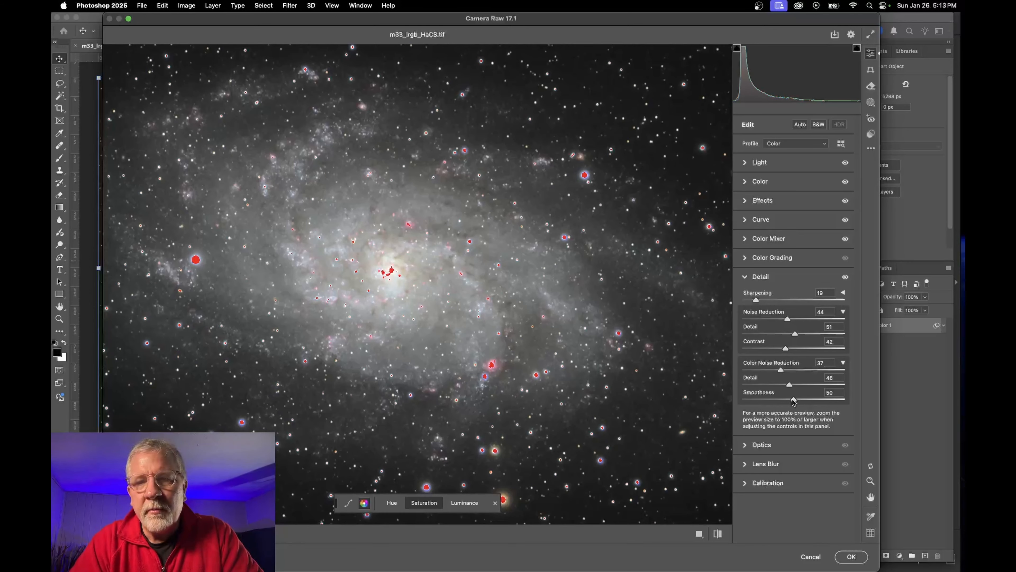
left_click_drag(793, 400, 789, 401)
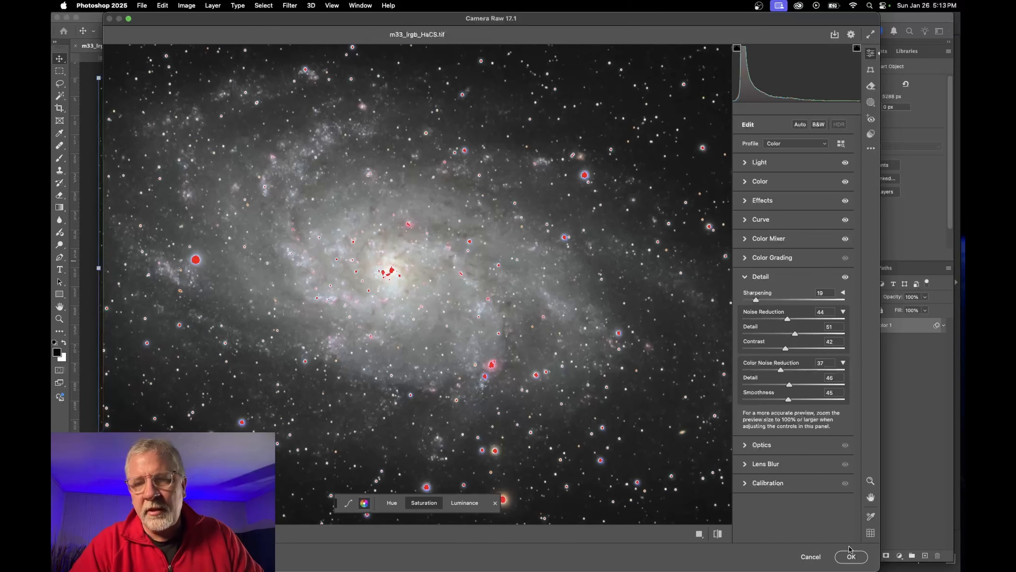
left_click(851, 555)
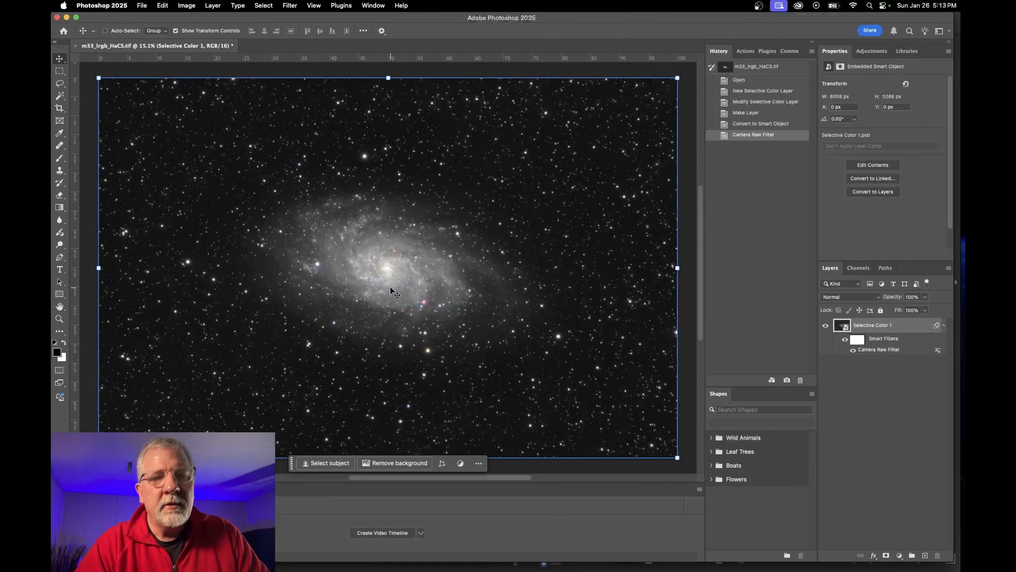
Drag the galaxy layer down and to the right on the canvas
scroll(390, 286, "up", 5)
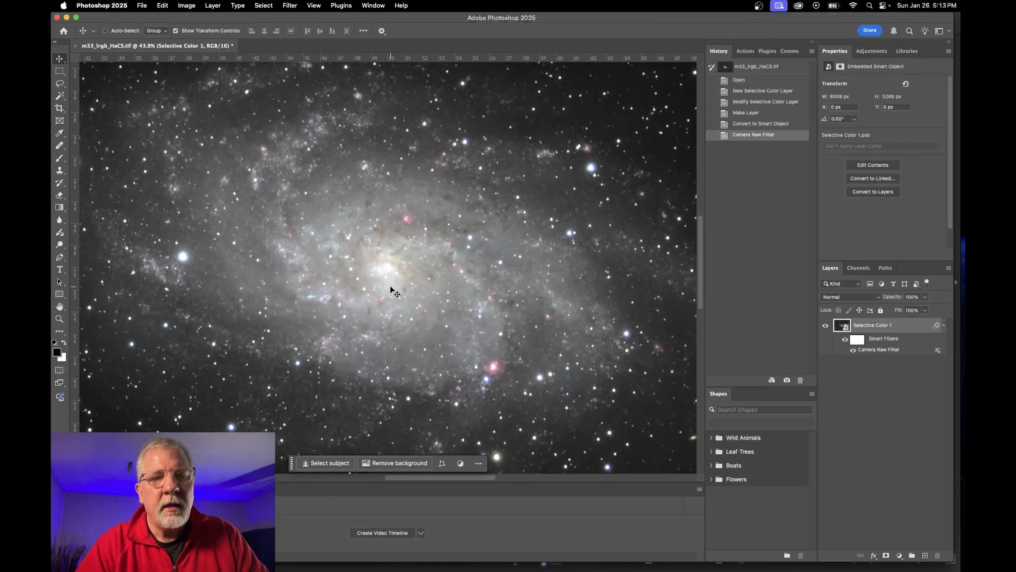
scroll(390, 285, "up", 1)
scroll(395, 274, "down", 2)
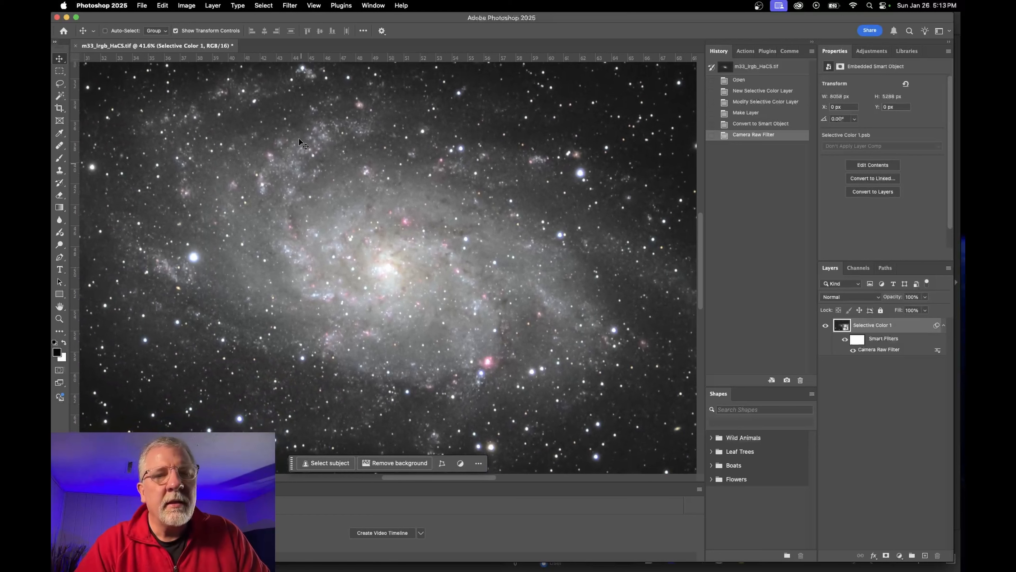
scroll(298, 126, "up", 3)
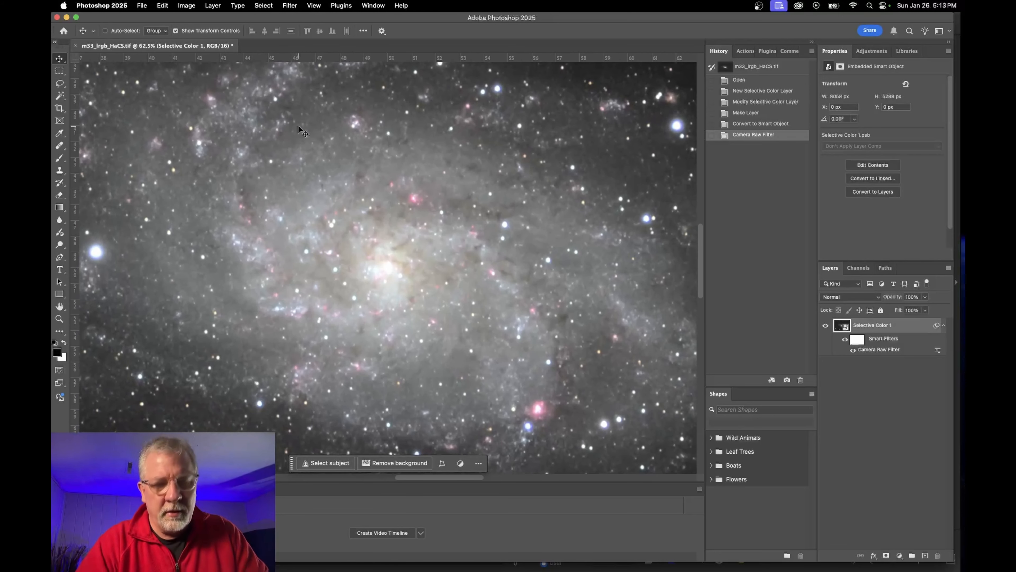
left_click_drag(298, 127, 399, 281)
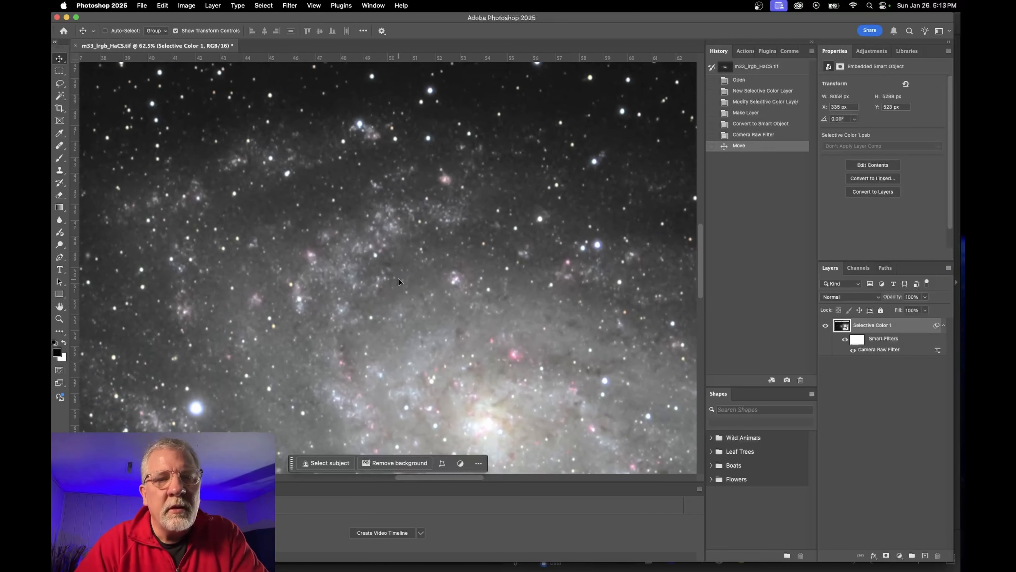
Shift the Selective Color 1 layer up and left to X -419 px, Y -527 px
scroll(399, 276, "up", 2)
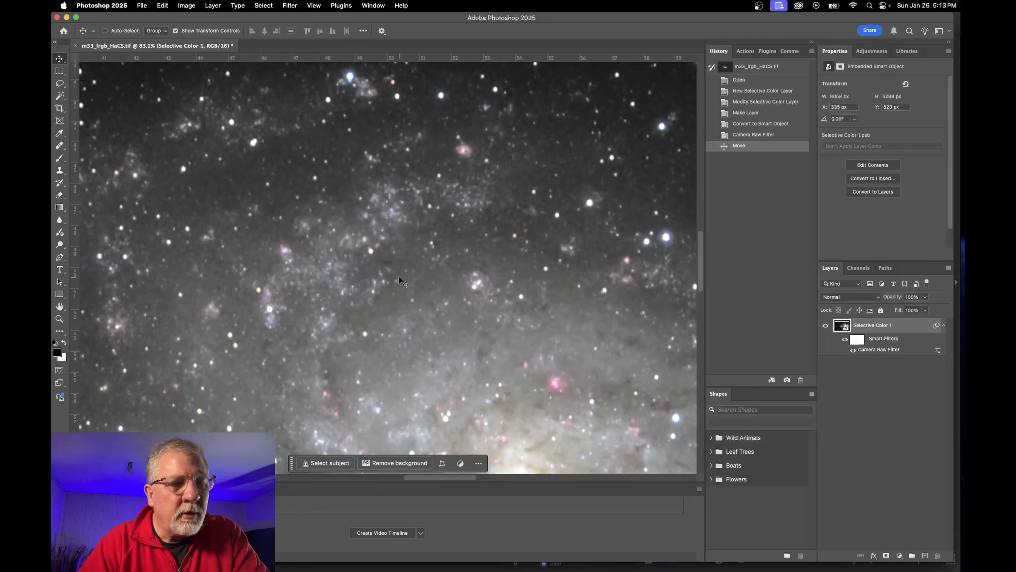
scroll(399, 276, "up", 1)
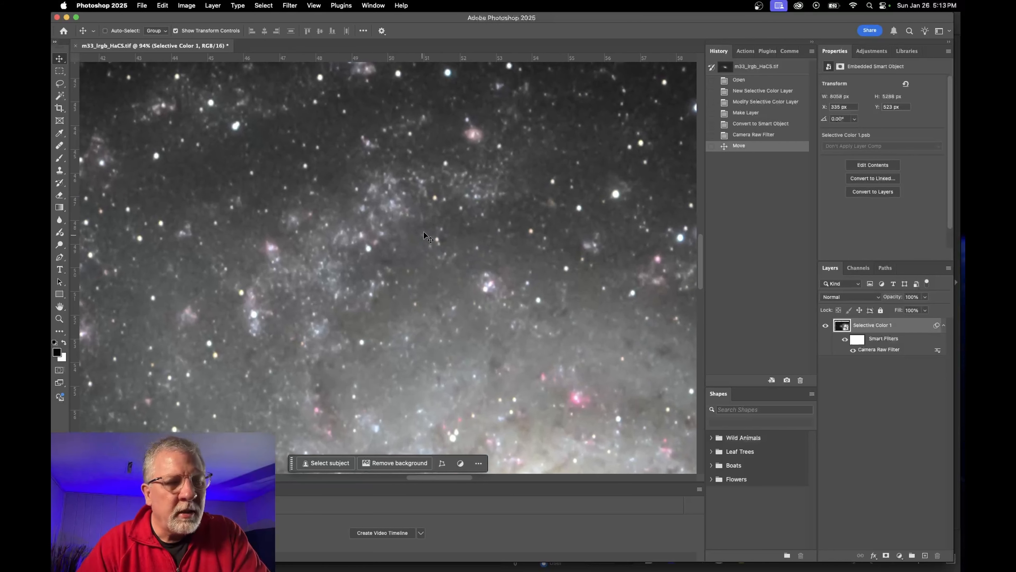
scroll(427, 224, "up", 3)
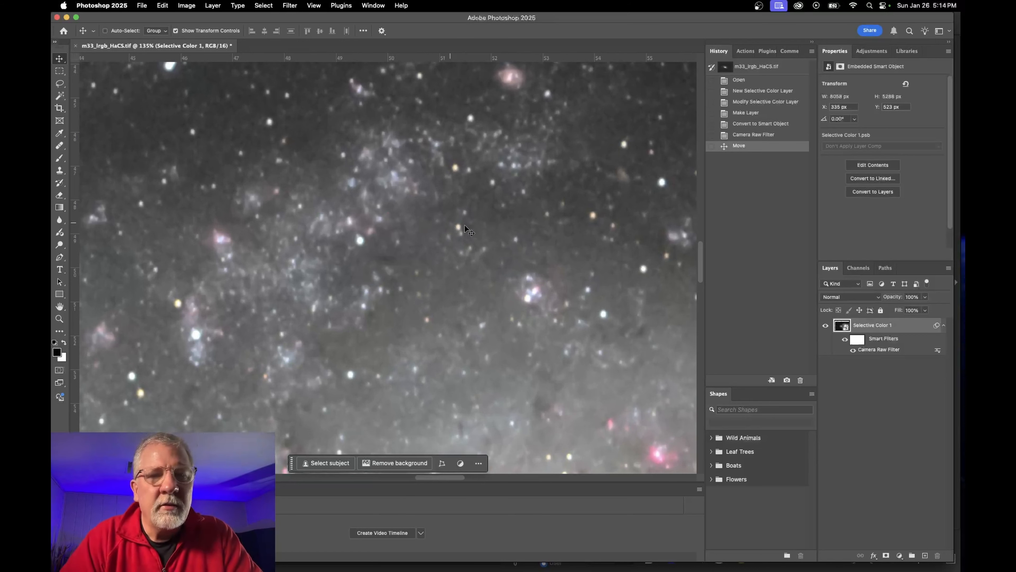
scroll(447, 237, "down", 1)
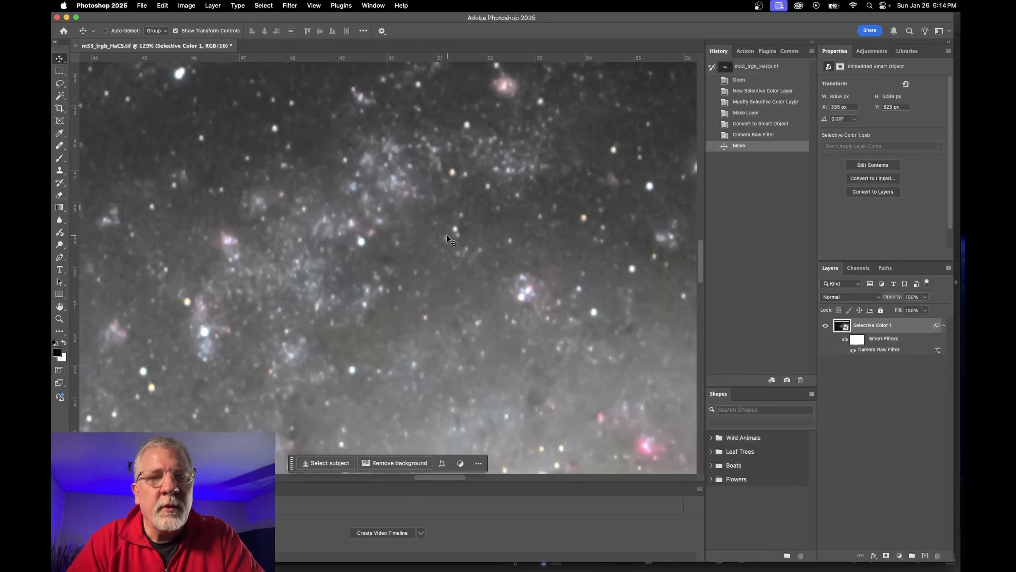
left_click_drag(569, 264, 292, 200)
left_click_drag(529, 351, 510, 444)
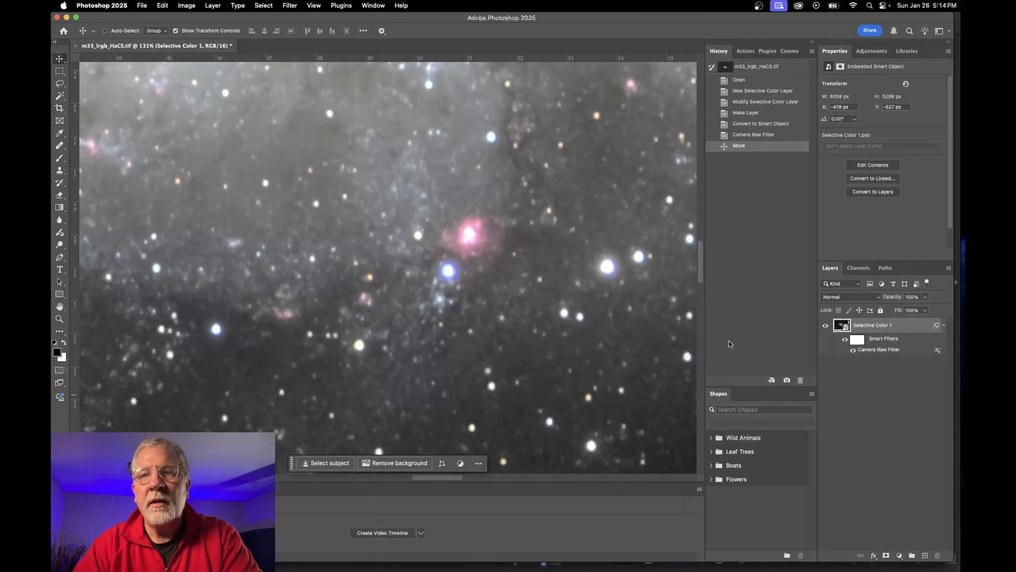
Add a Levels adjustment layer and darken its midtones to 0.92
left_click(873, 53)
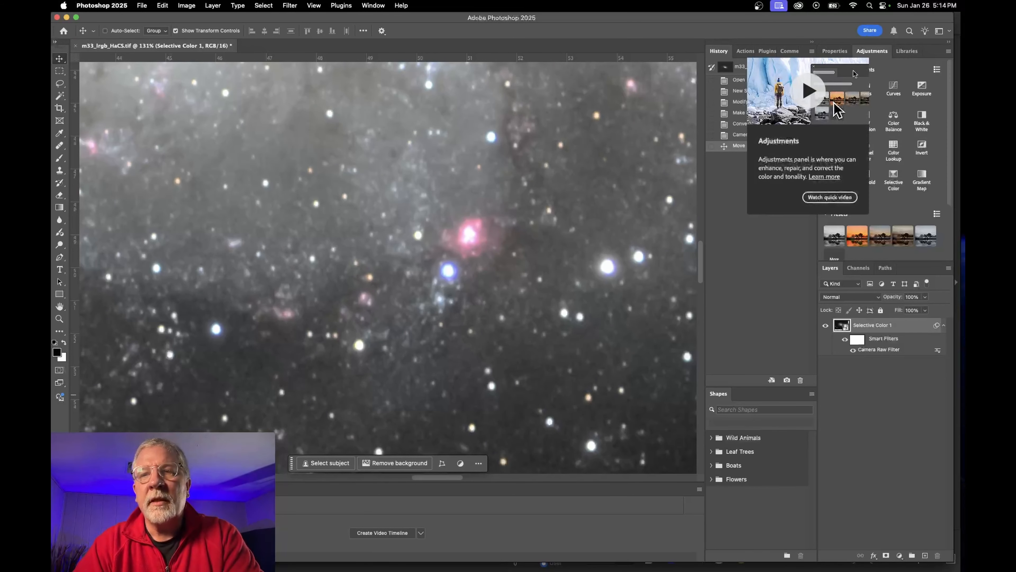
left_click(865, 94)
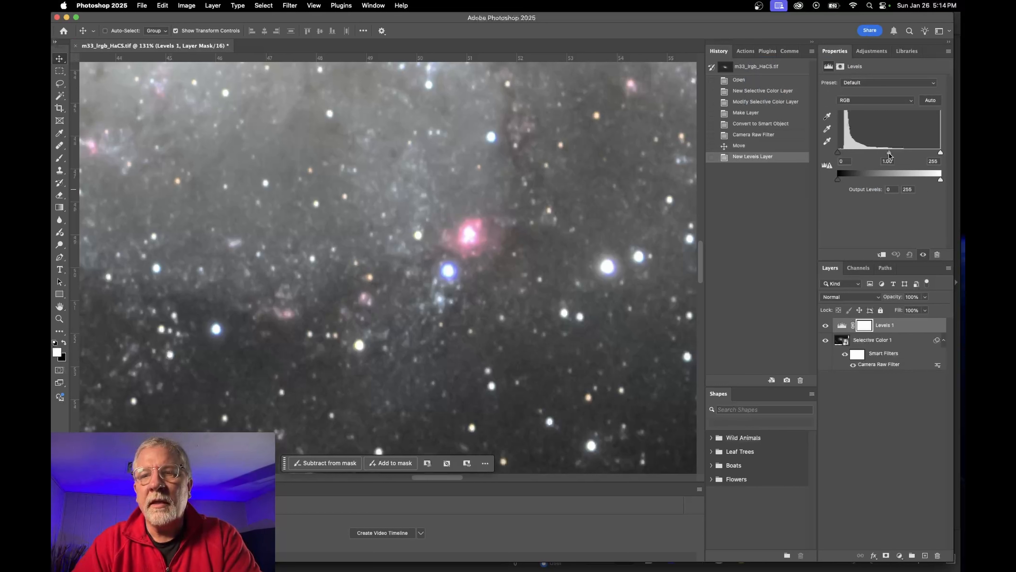
left_click_drag(889, 154, 892, 154)
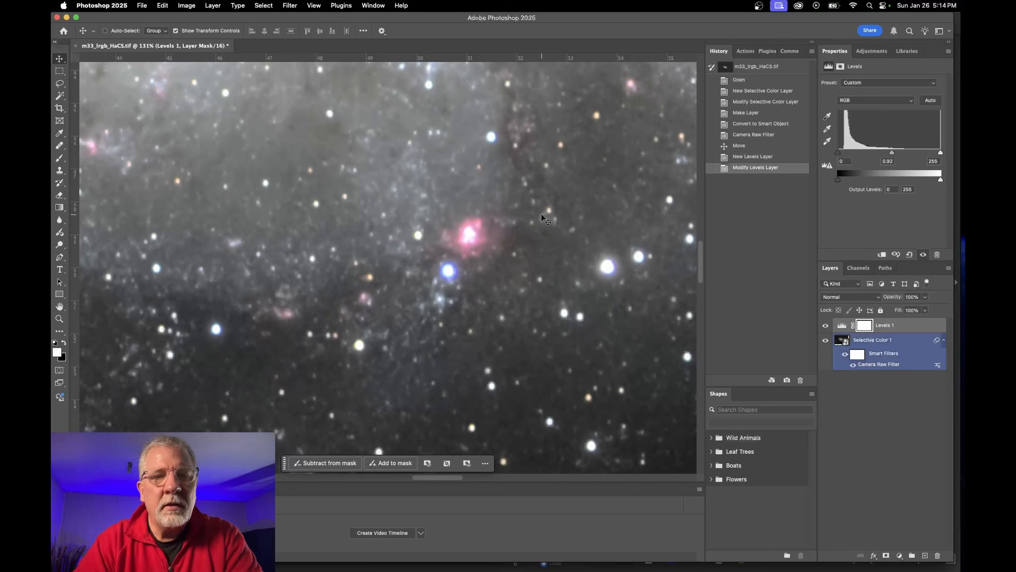
key("super+0")
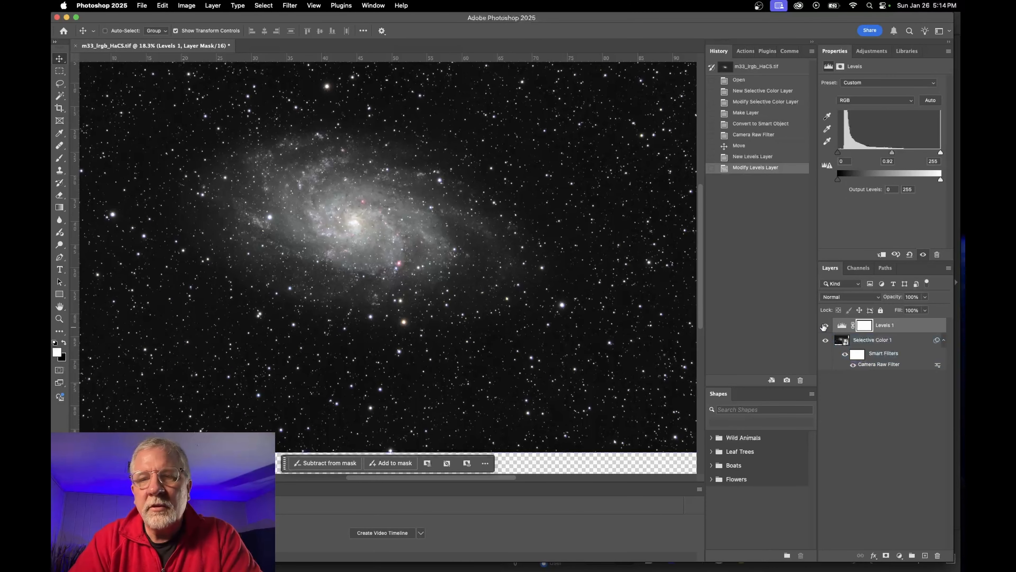
Toggle the Levels layer to compare before and after, then undo back to the Camera Raw state
left_click(825, 326)
left_click(825, 325)
left_click(825, 326)
left_click(825, 325)
left_click(825, 325)
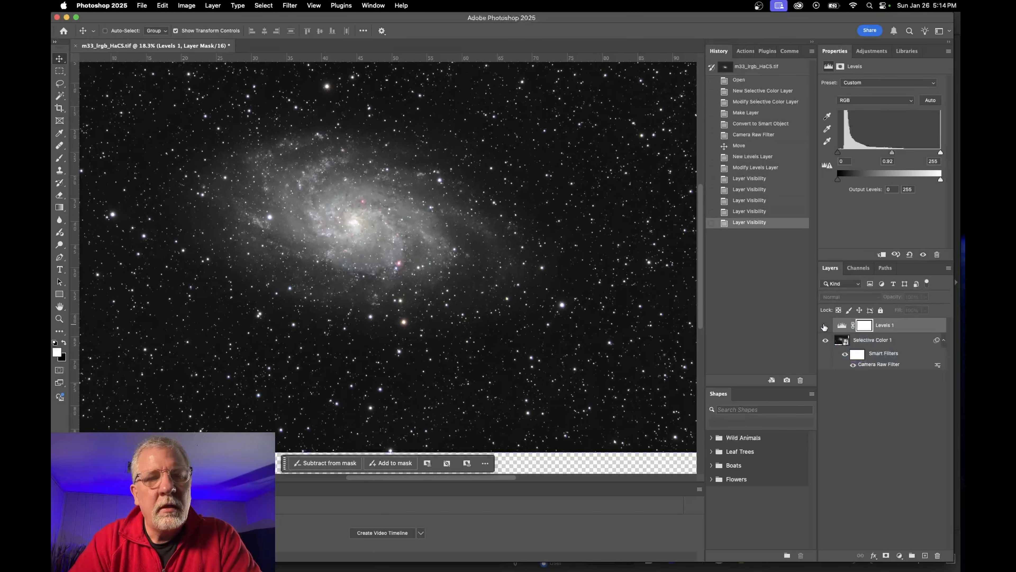
scroll(551, 284, "down", 2)
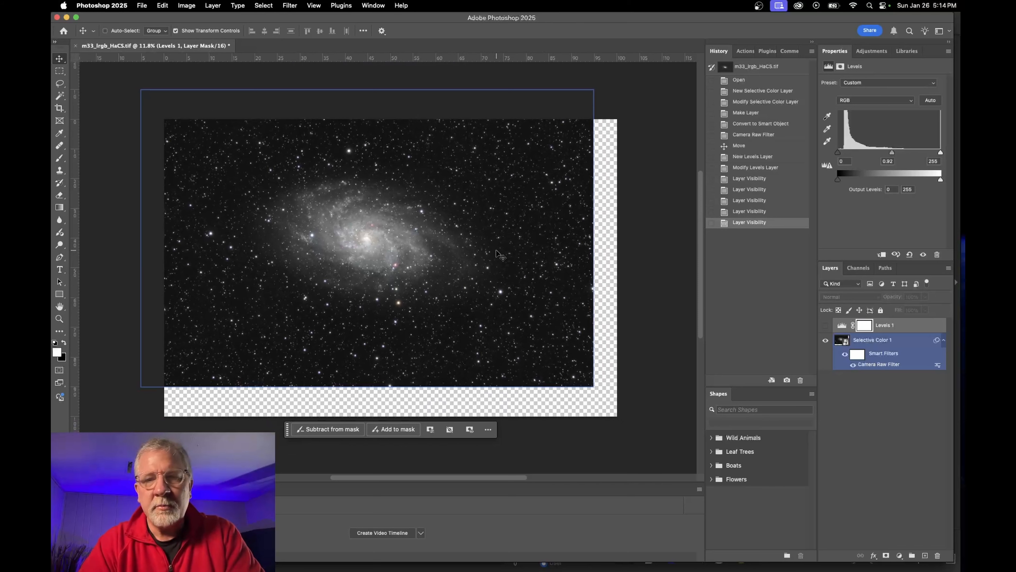
key("super+z")
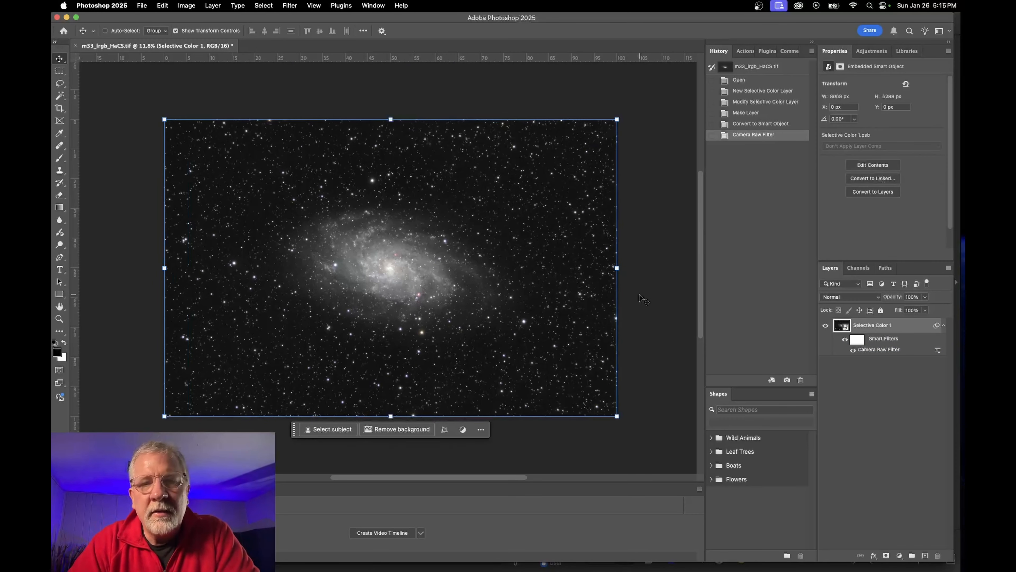
Start saving as PS_m33_lrgb_HaCS.tif in the working folder, then back out of the TIFF save
scroll(383, 264, "up", 3)
scroll(379, 261, "up", 4)
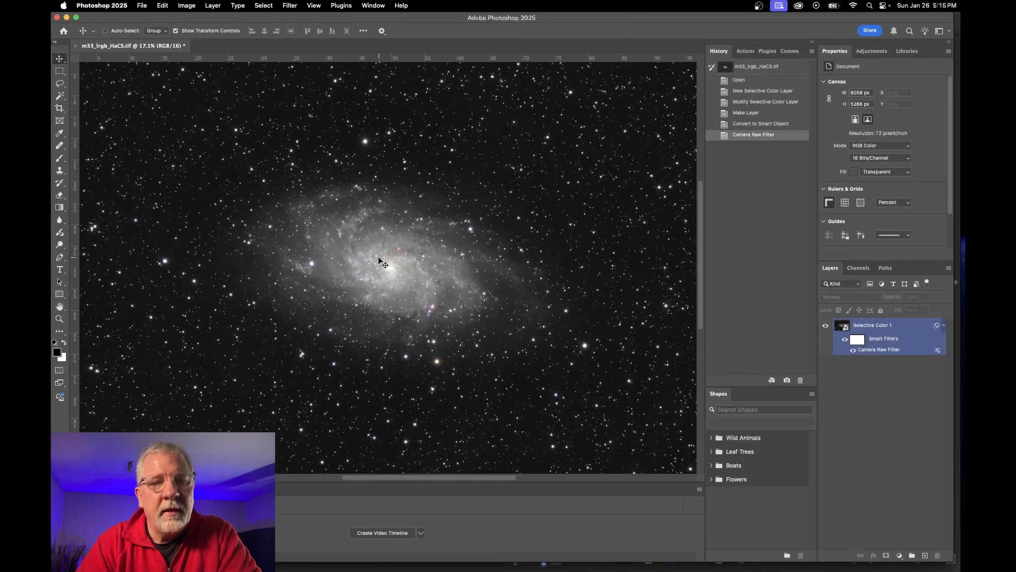
scroll(379, 257, "down", 2)
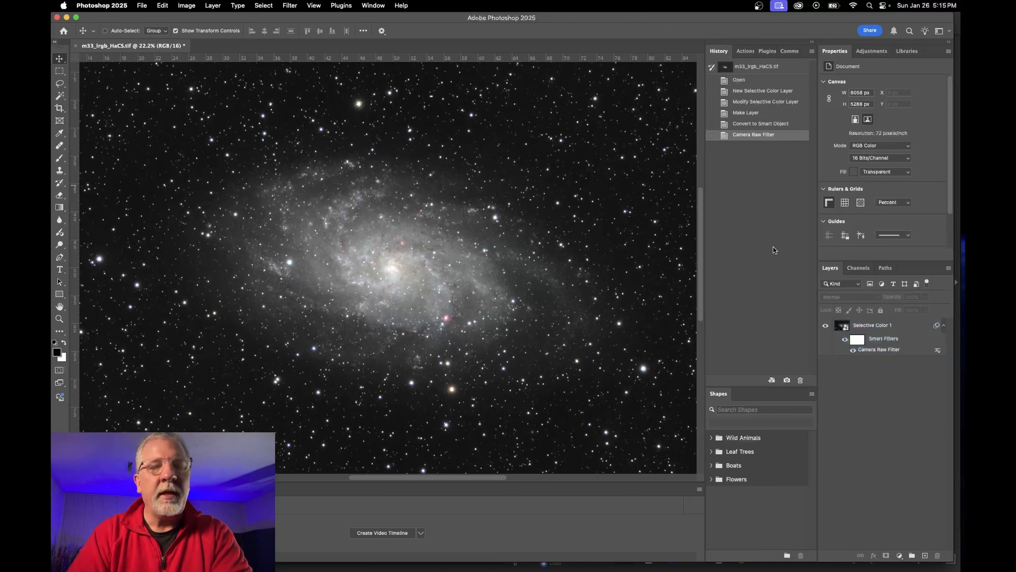
left_click(143, 5)
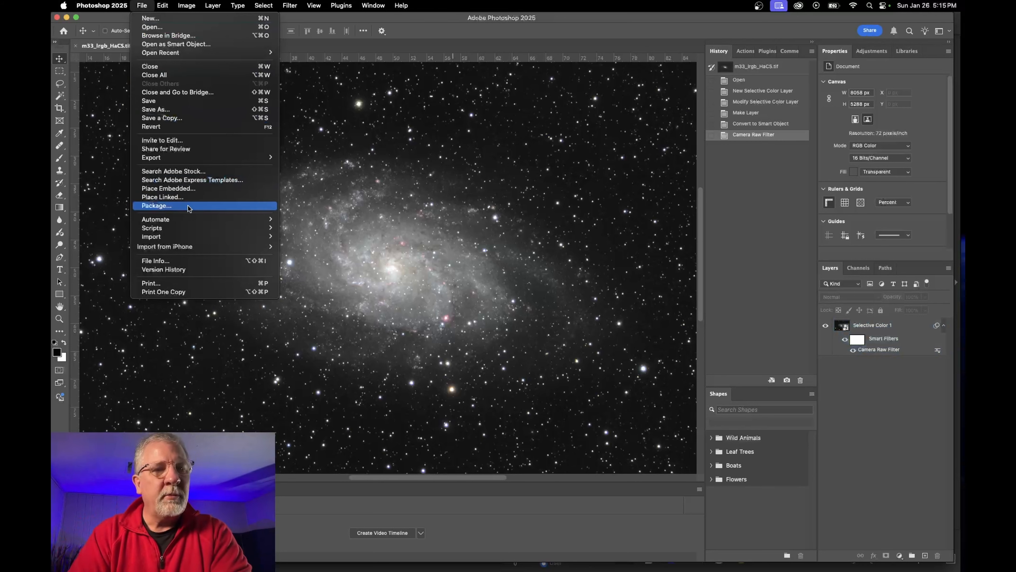
left_click(182, 109)
key("Left")
type("PS_")
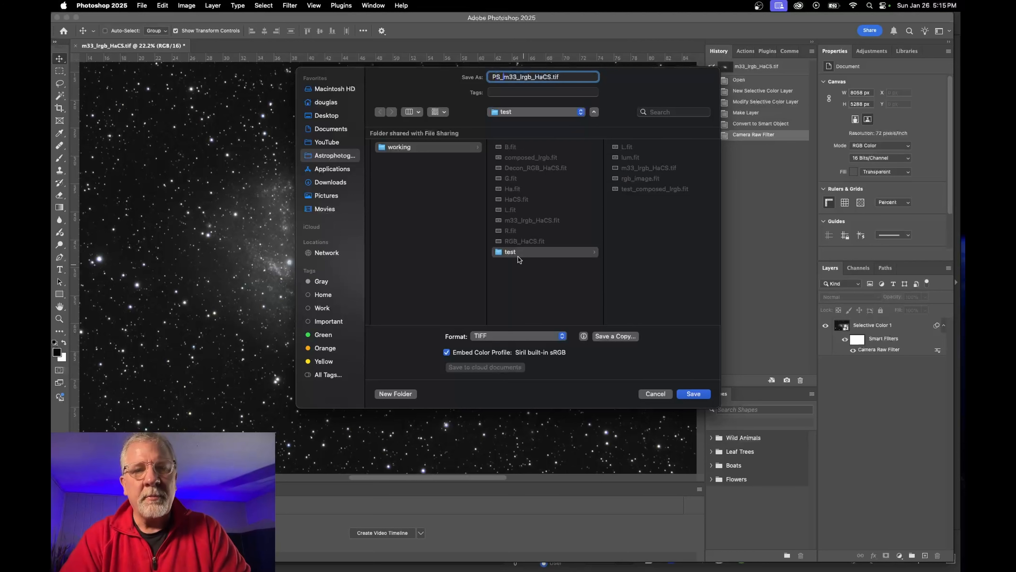
left_click(534, 276)
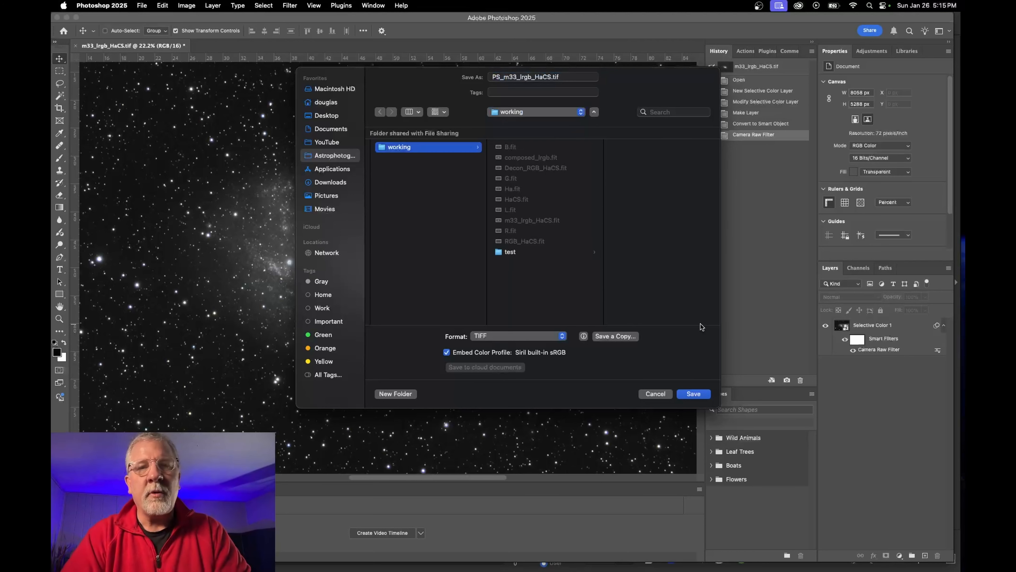
left_click(694, 393)
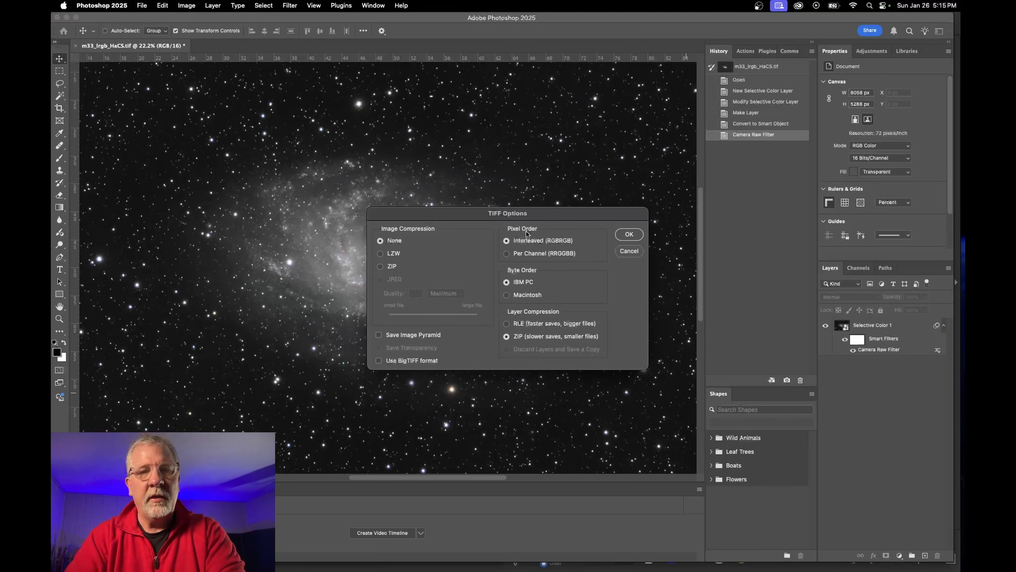
left_click(630, 253)
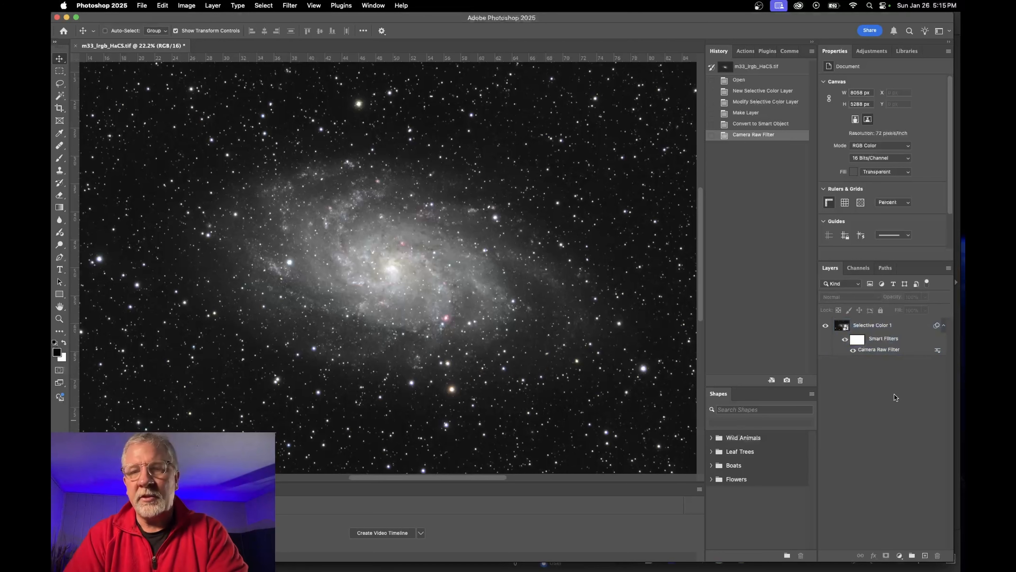
Flatten the Selective Color 1 layer and all others into a single background
left_click(880, 326)
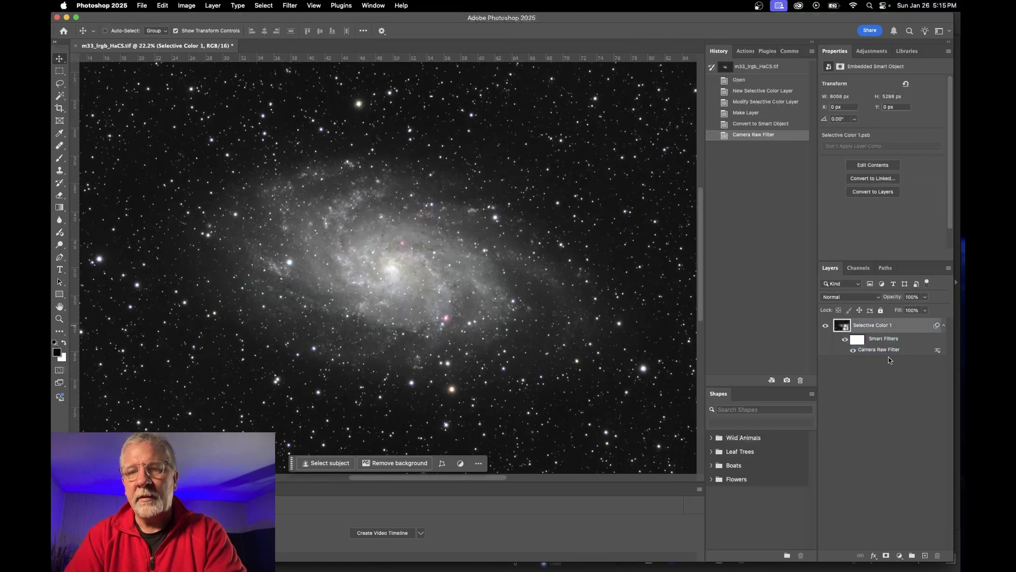
right_click(879, 327)
left_click(840, 345)
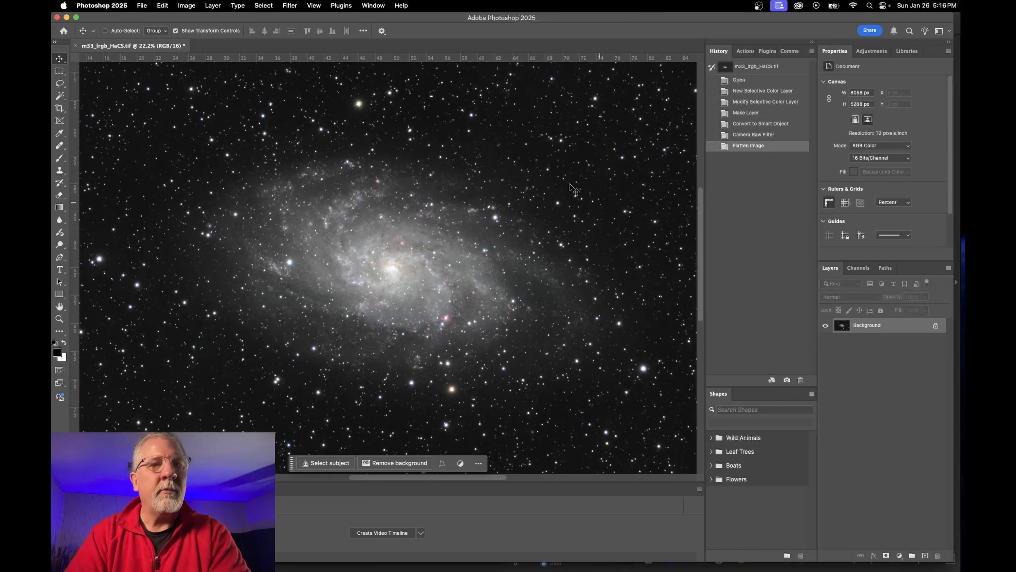
Save the flattened image as TIFF PS_m33_lrgb_HaCS.tif in the working folder
left_click(146, 5)
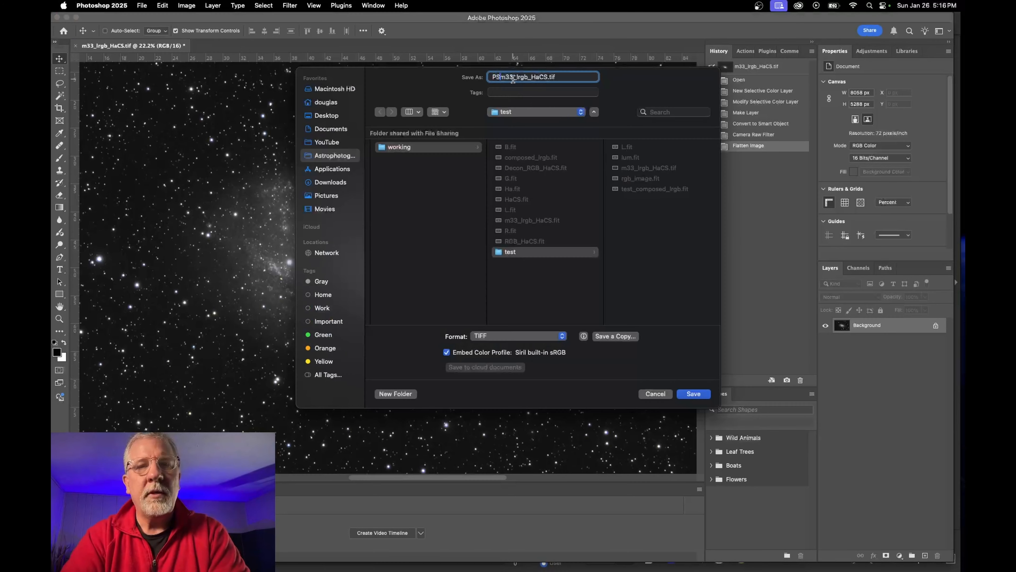
type("_m33_lrgb_HaCS.tif")
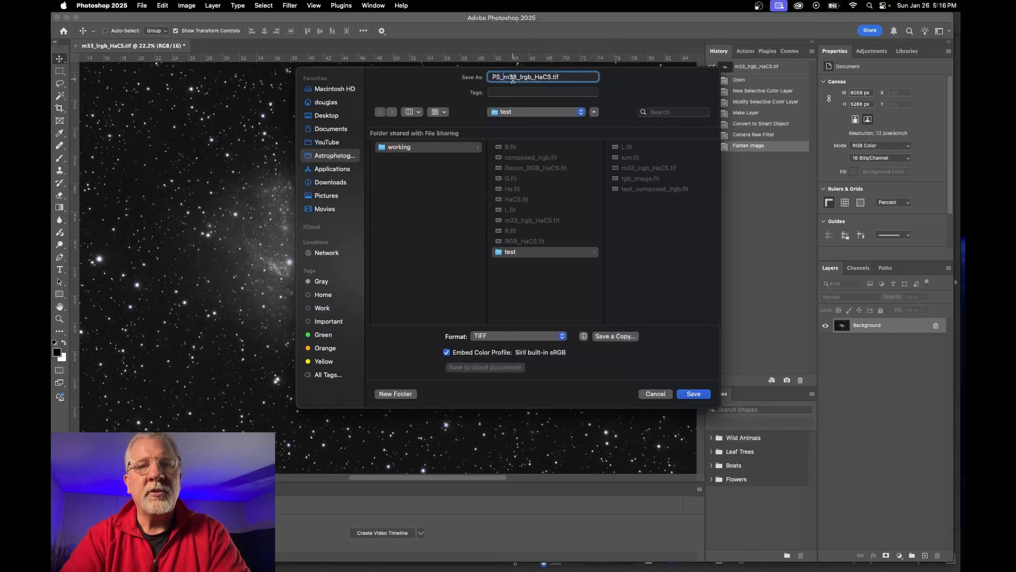
left_click(447, 186)
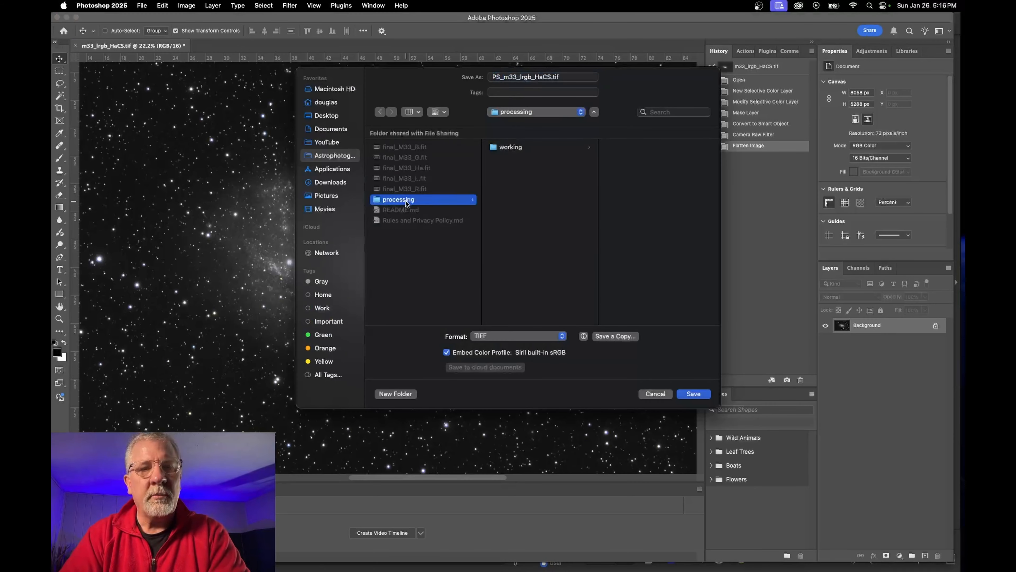
left_click(514, 147)
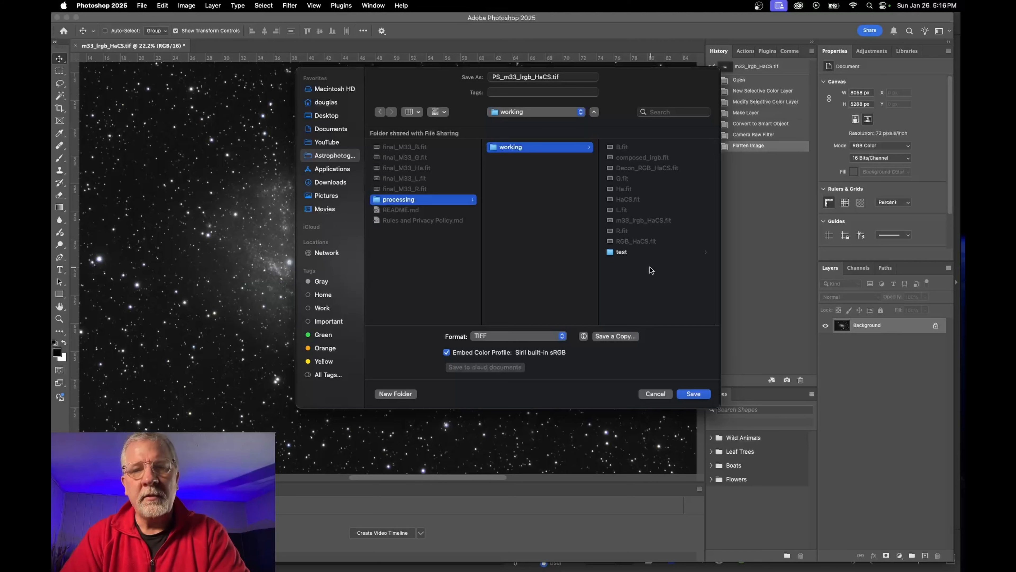
left_click(694, 393)
key("Return")
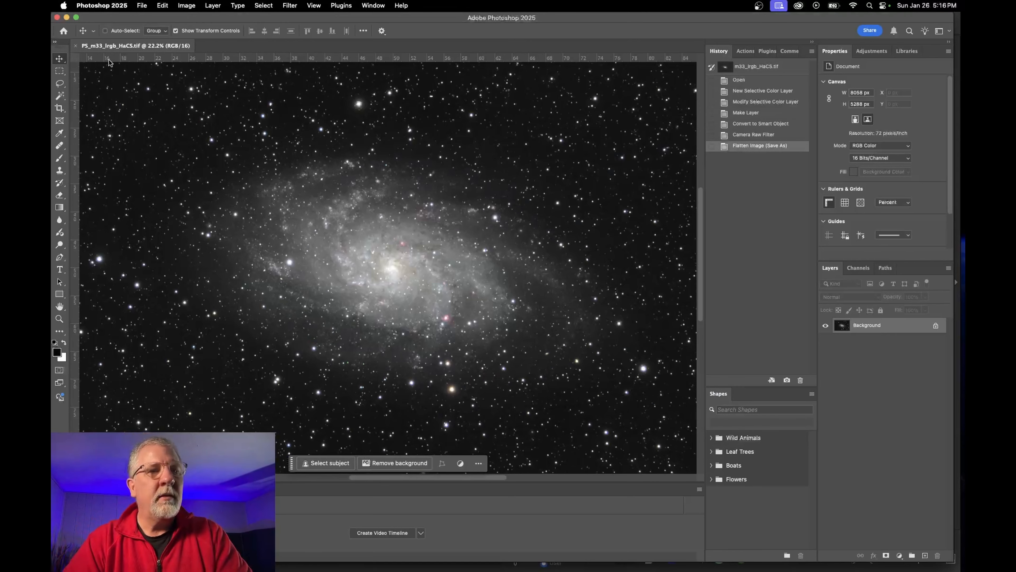
left_click(57, 17)
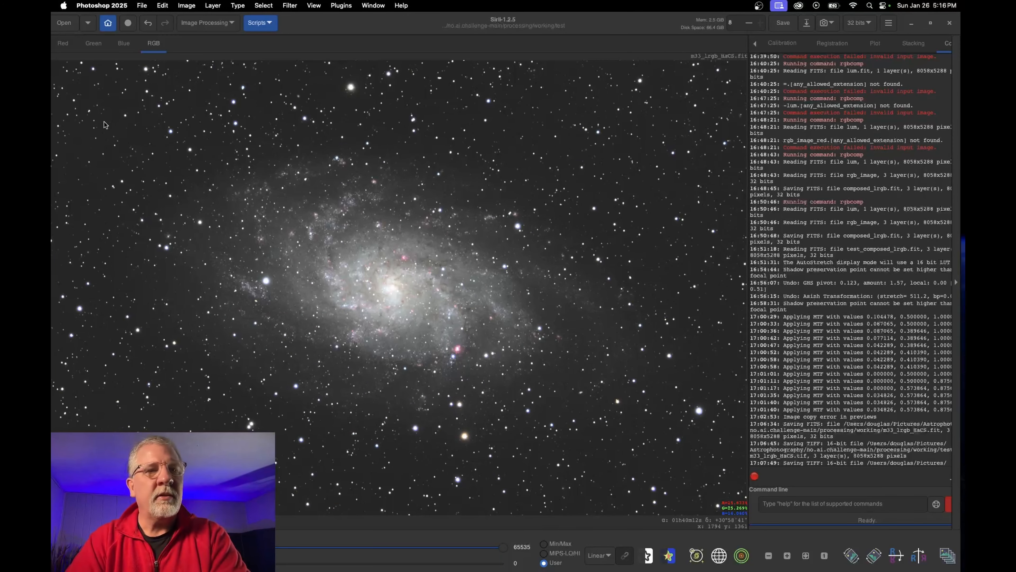
Set Siril's working directory to the working/test folder
left_click(69, 25)
left_click(68, 28)
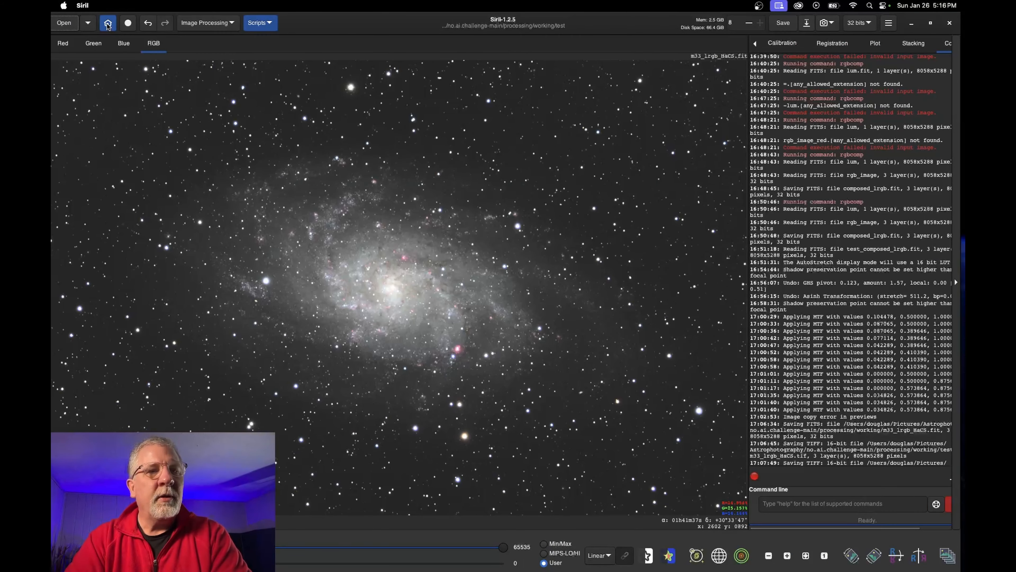
left_click(107, 26)
left_click(552, 155)
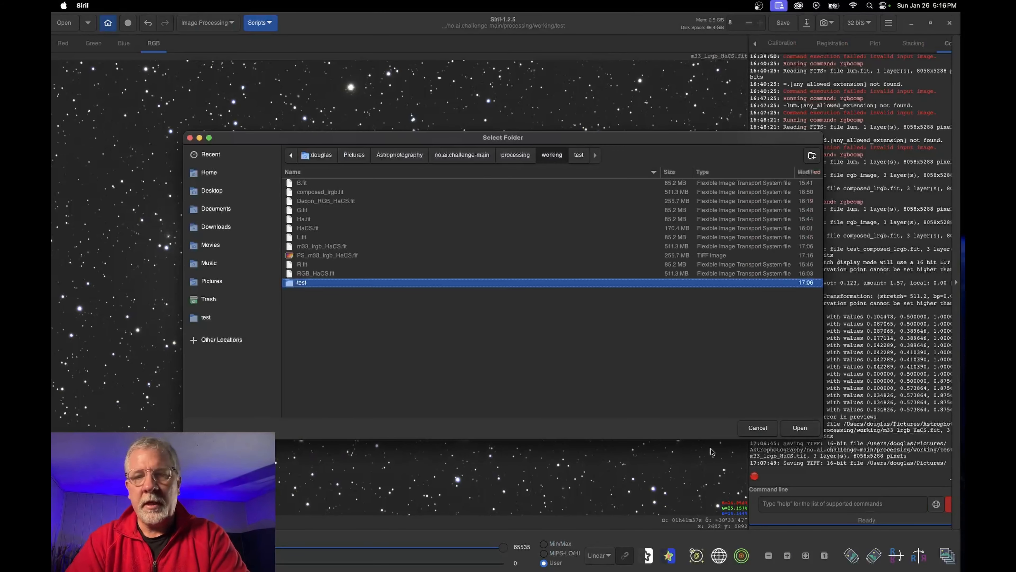
left_click(800, 428)
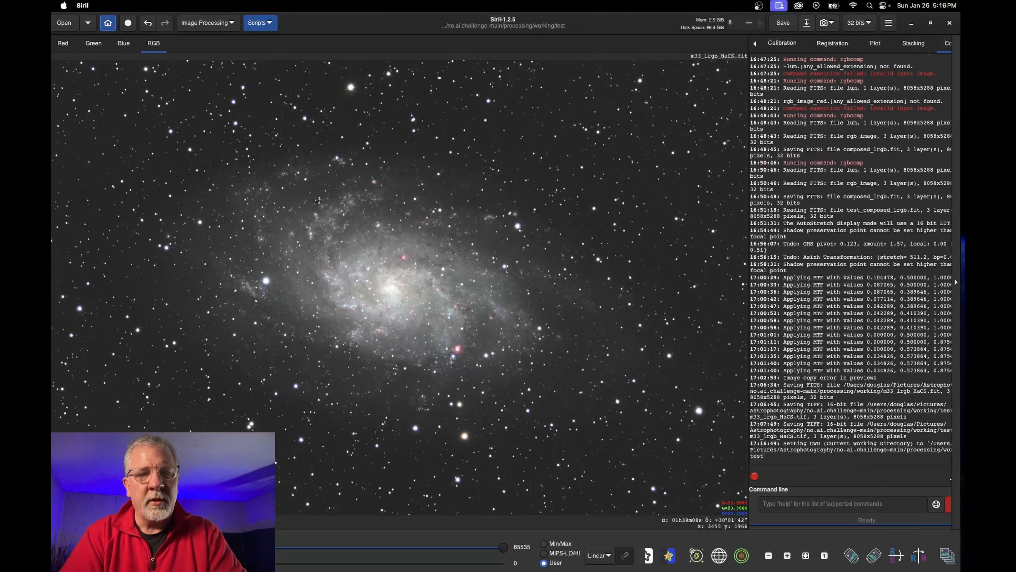
left_click(805, 555)
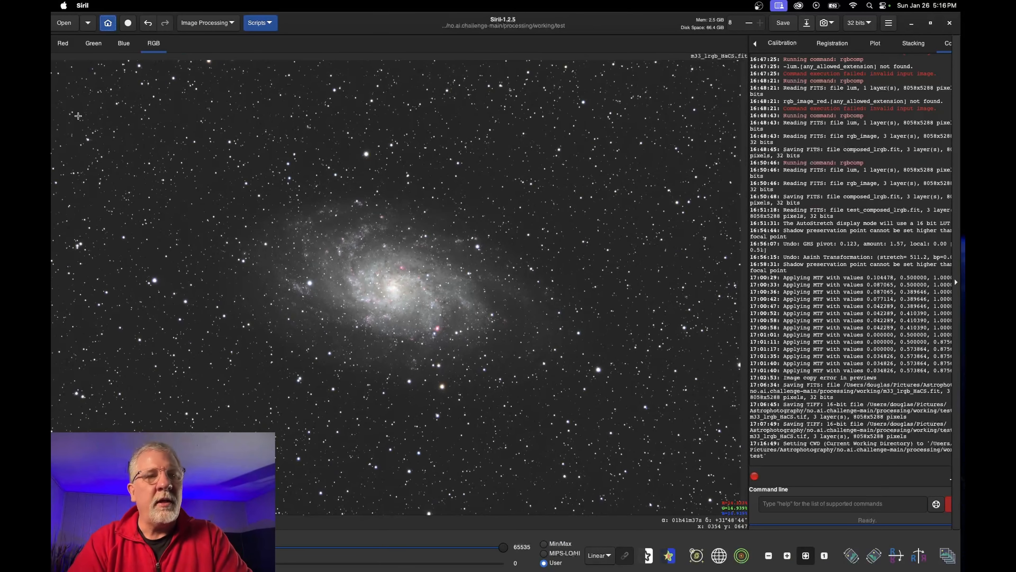
Open the Photoshop-saved PS_m33_lrgb_HaCS.tif
left_click(62, 25)
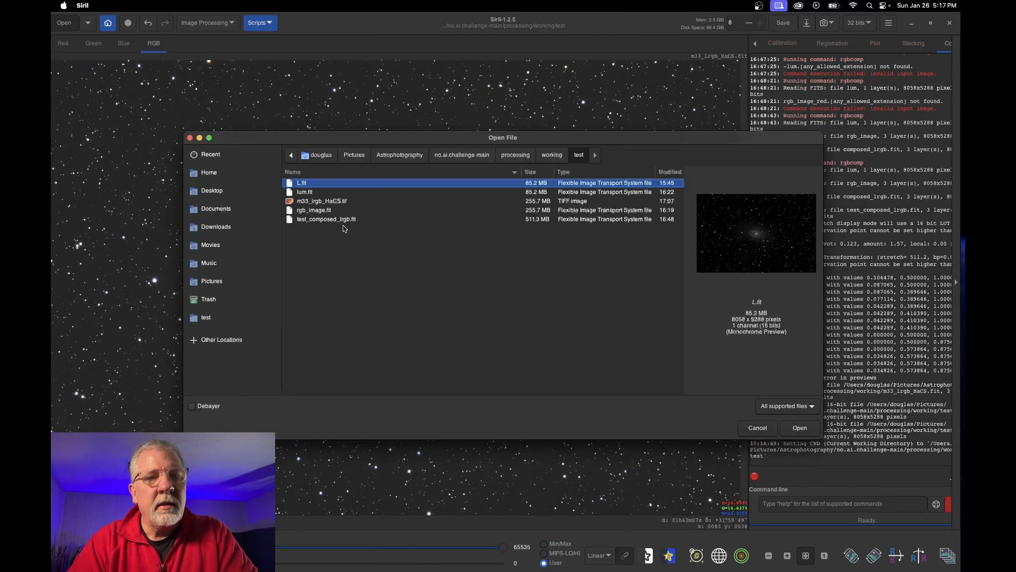
left_click(332, 256)
left_click(799, 428)
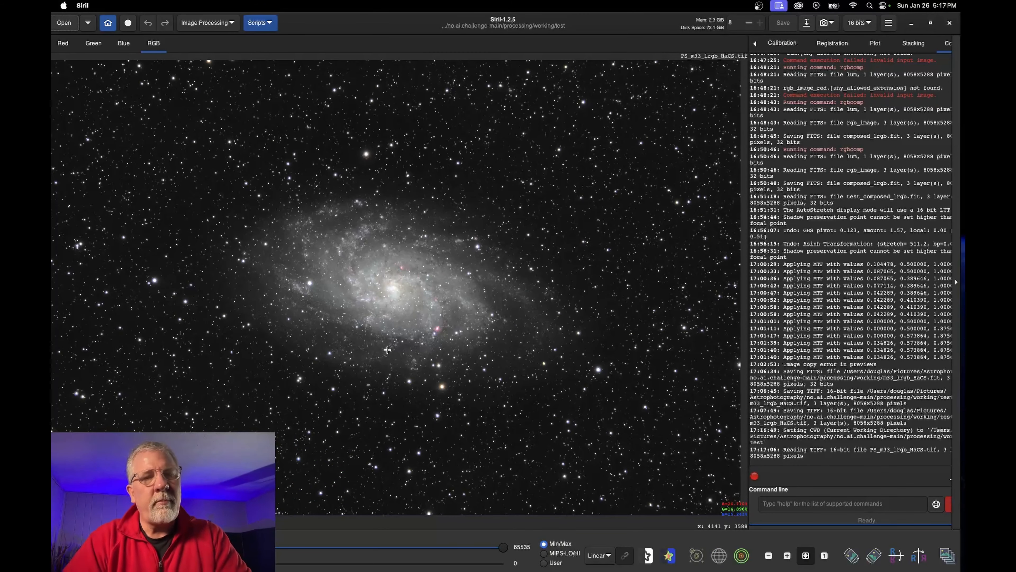
Select a region around the galaxy, crop the M33 image to it, and fit to view
left_click_drag(110, 88, 680, 479)
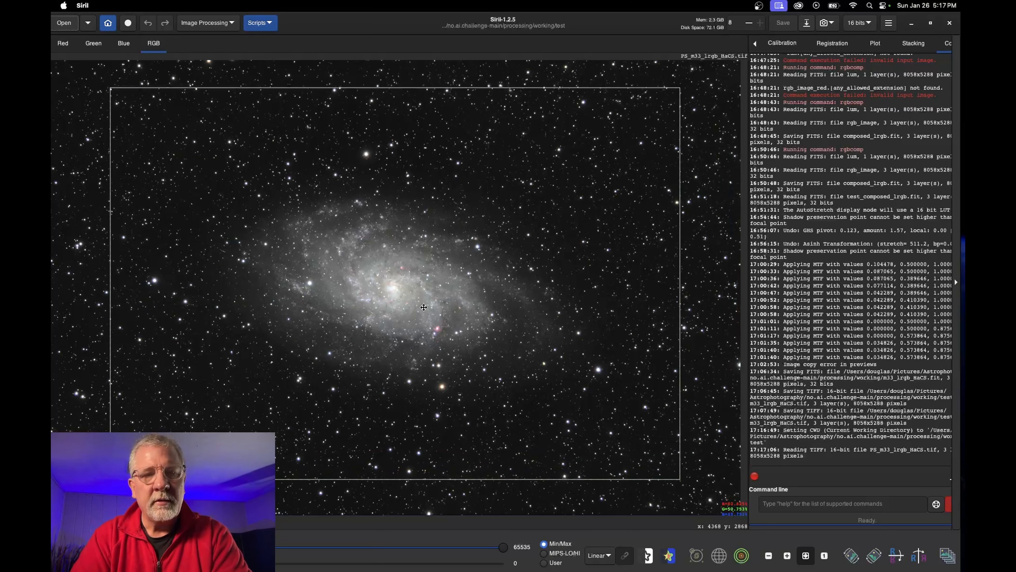
left_click_drag(423, 307, 420, 315)
left_click(787, 555)
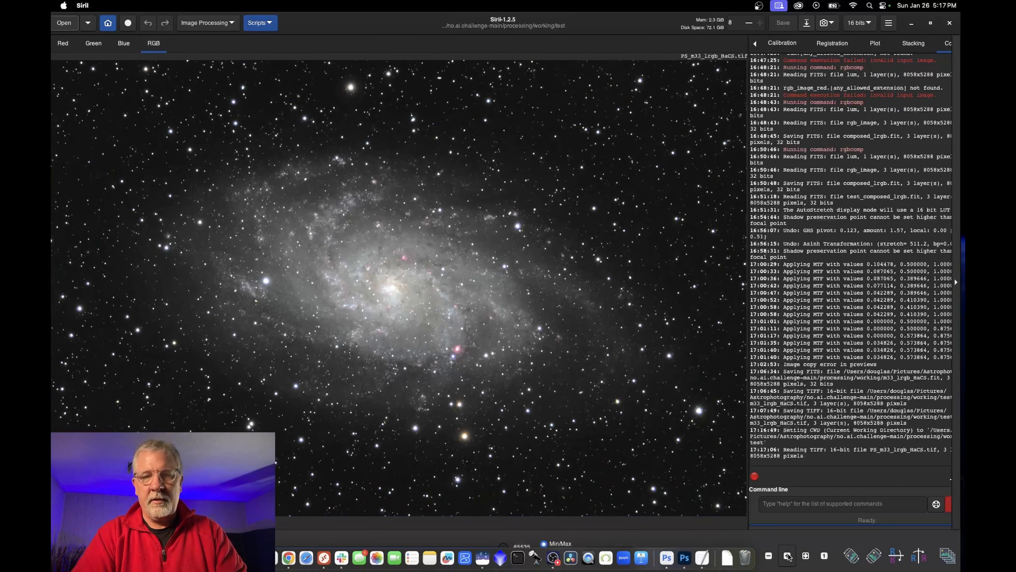
left_click(768, 556)
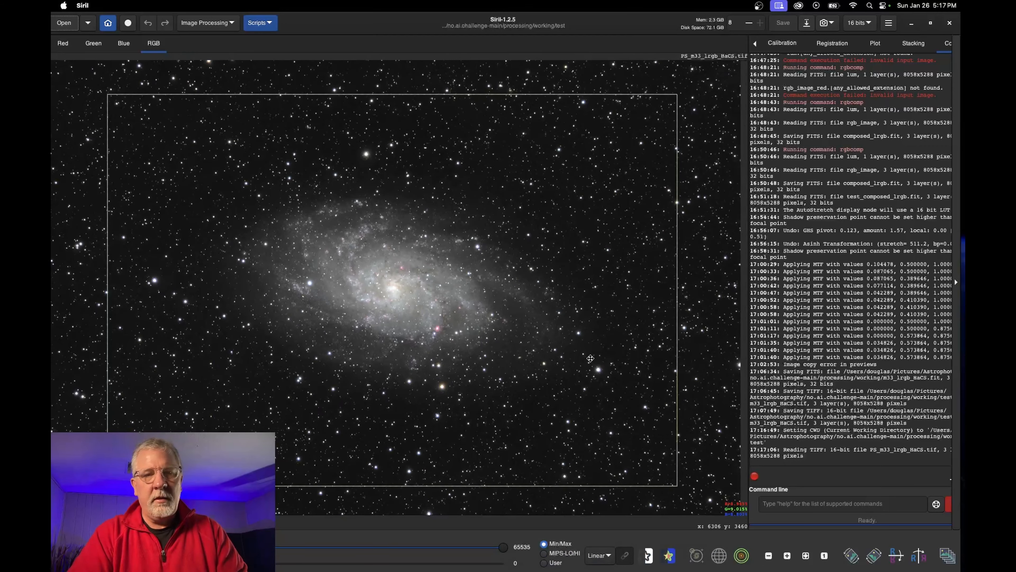
right_click(591, 357)
left_click(640, 493)
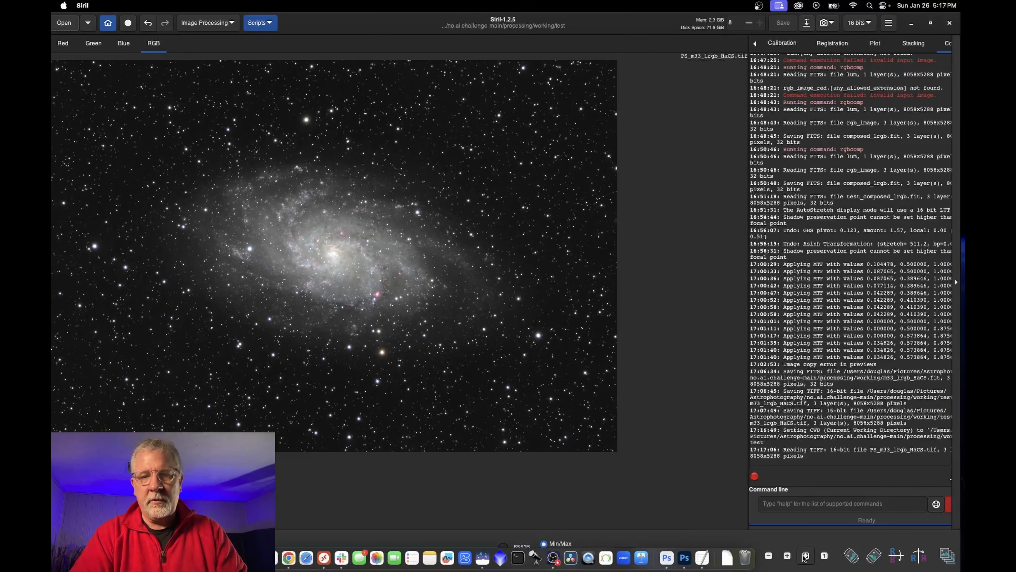
left_click(805, 556)
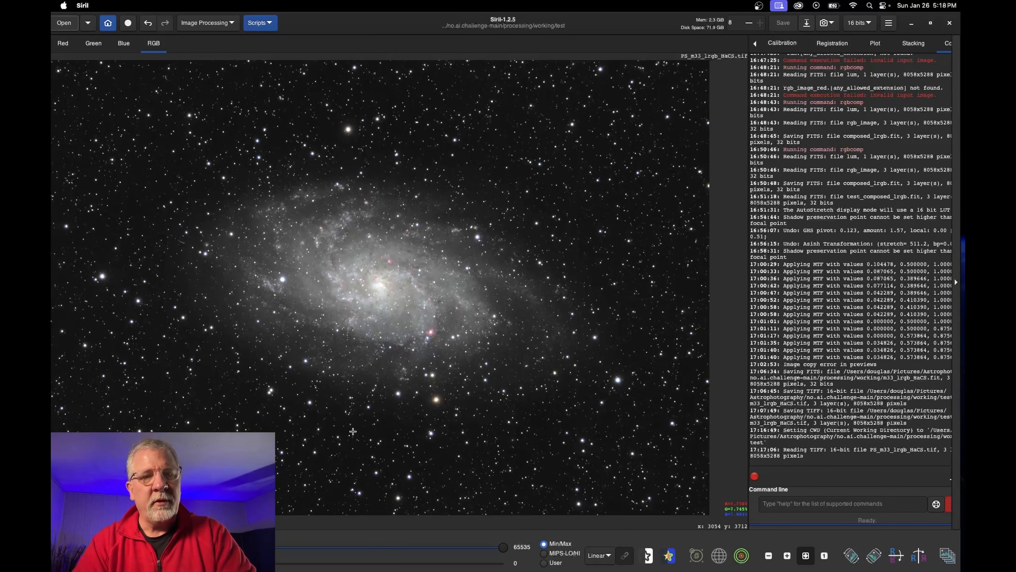
Save the cropped image as M33_AstroAF_Final.fit in the processing folder, 16-bit unsigned
left_click(809, 24)
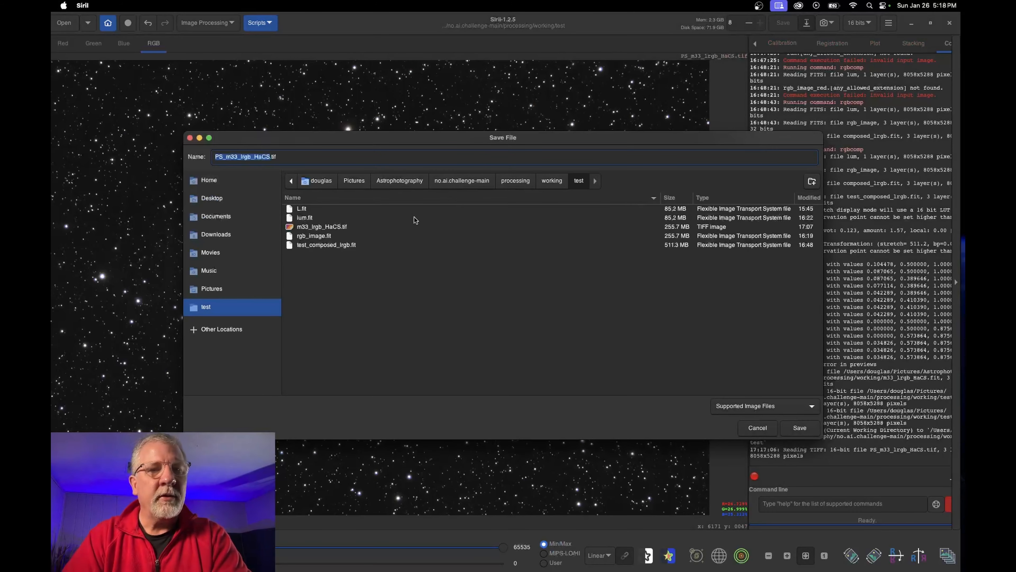
type("M33_")
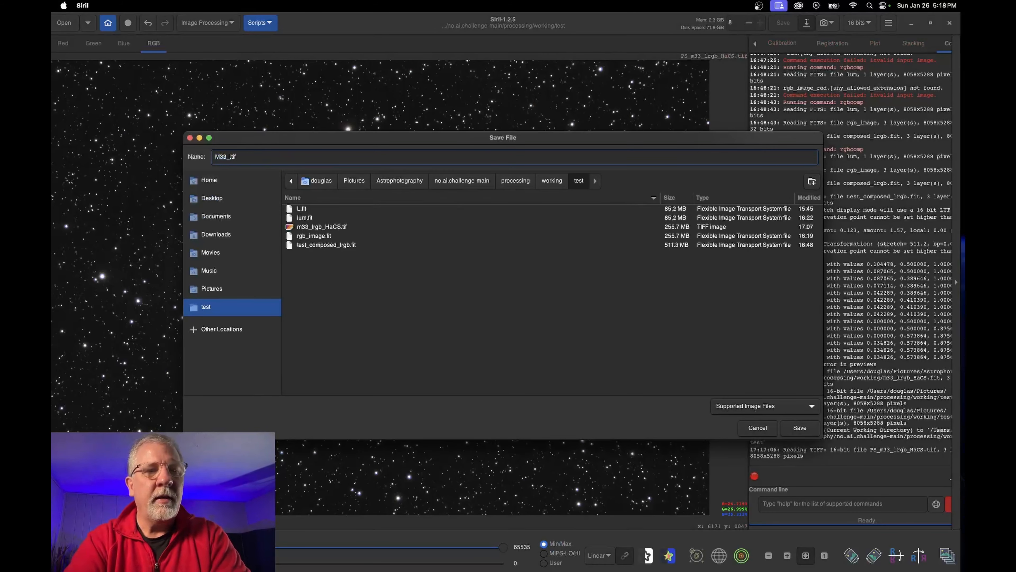
type("AstroAF_Final")
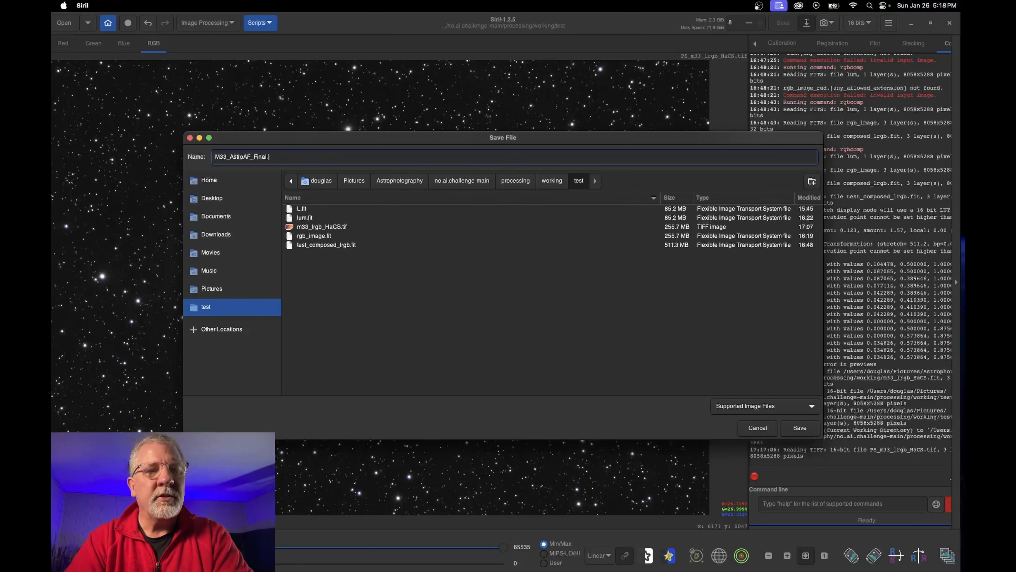
left_click(798, 407)
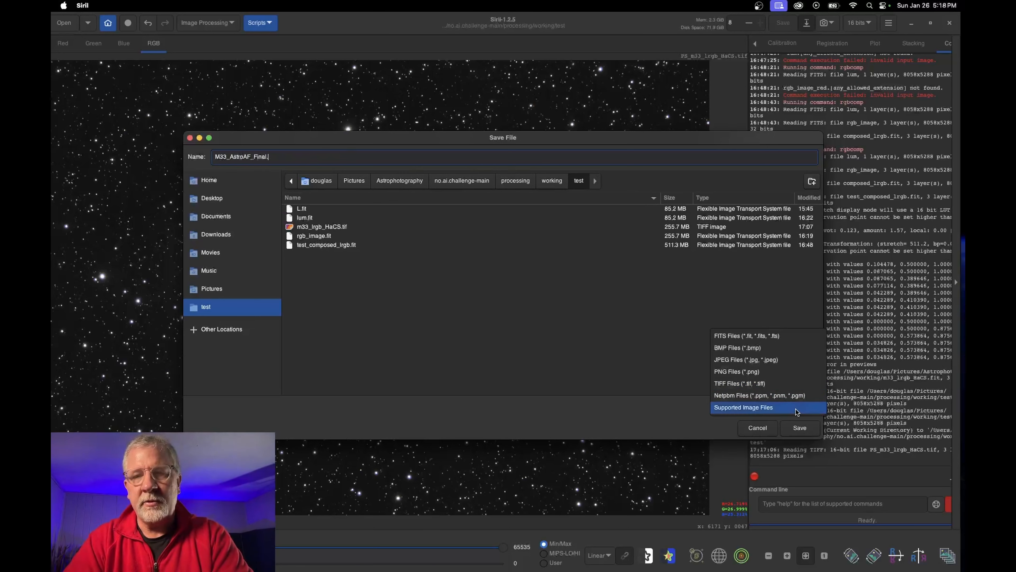
left_click(740, 337)
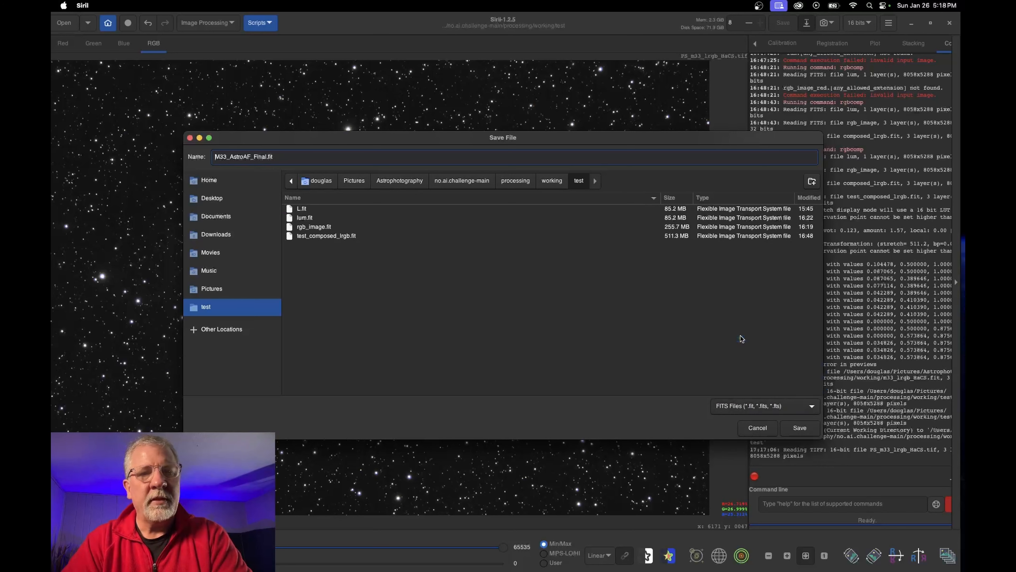
left_click(551, 180)
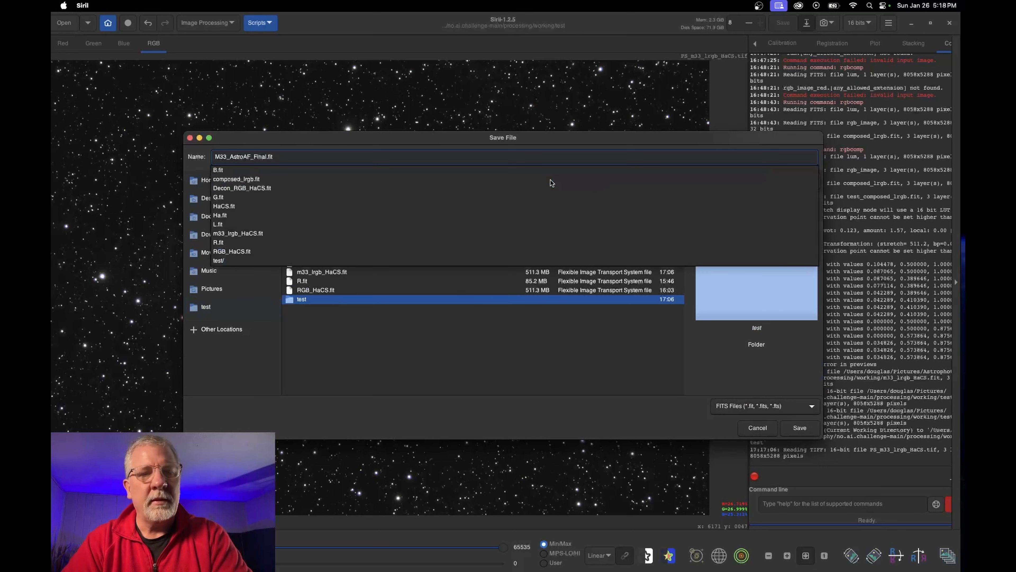
left_click(507, 181)
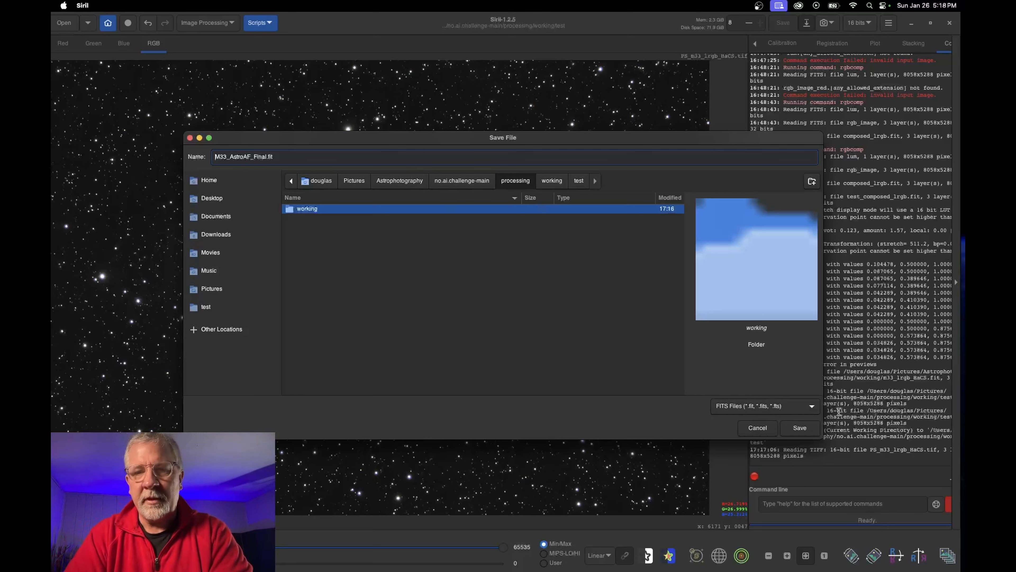
left_click(800, 428)
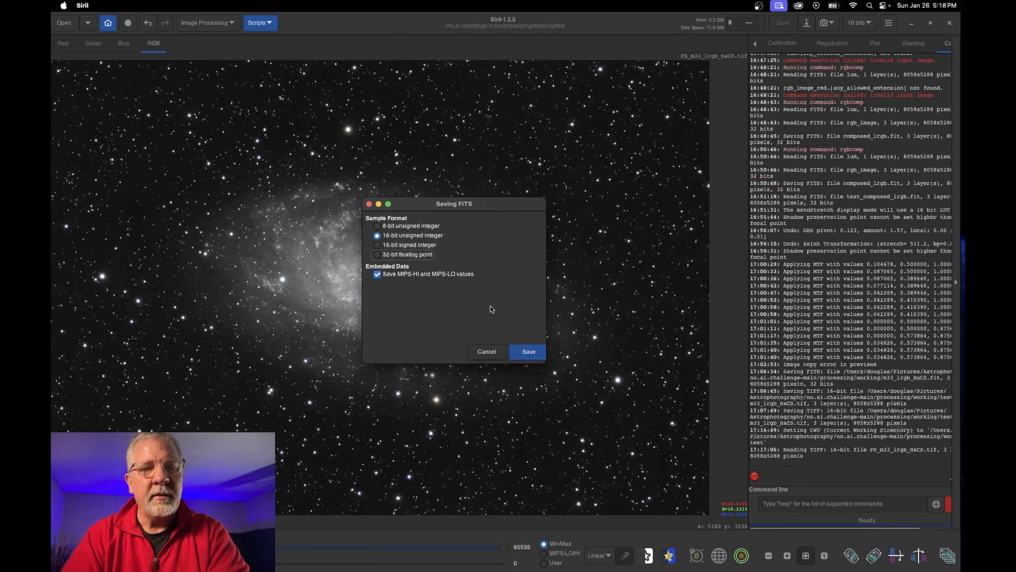
left_click(532, 353)
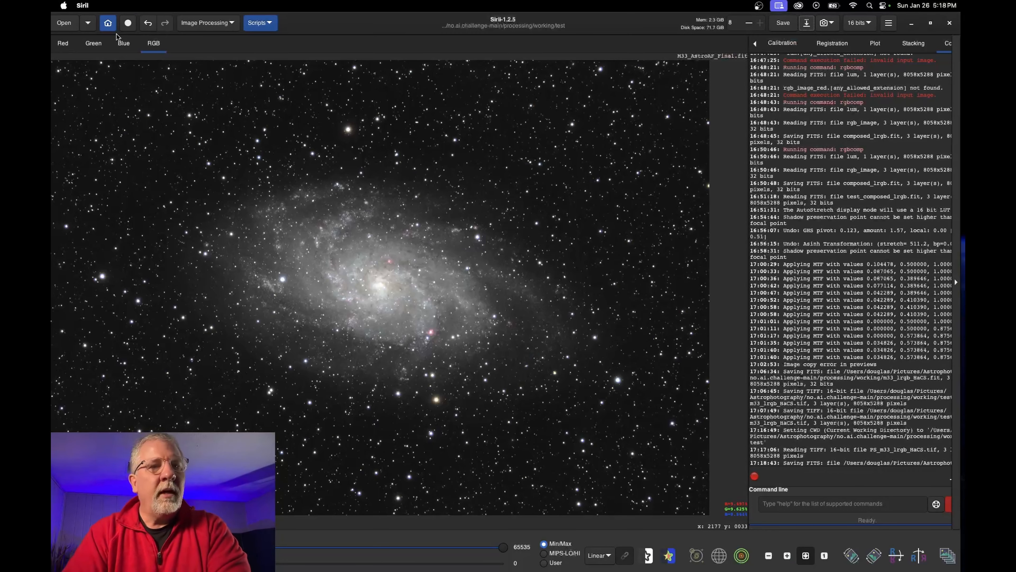
Save another copy as M33_AstroAF_Final.jpg at JPEG quality 80
left_click(809, 24)
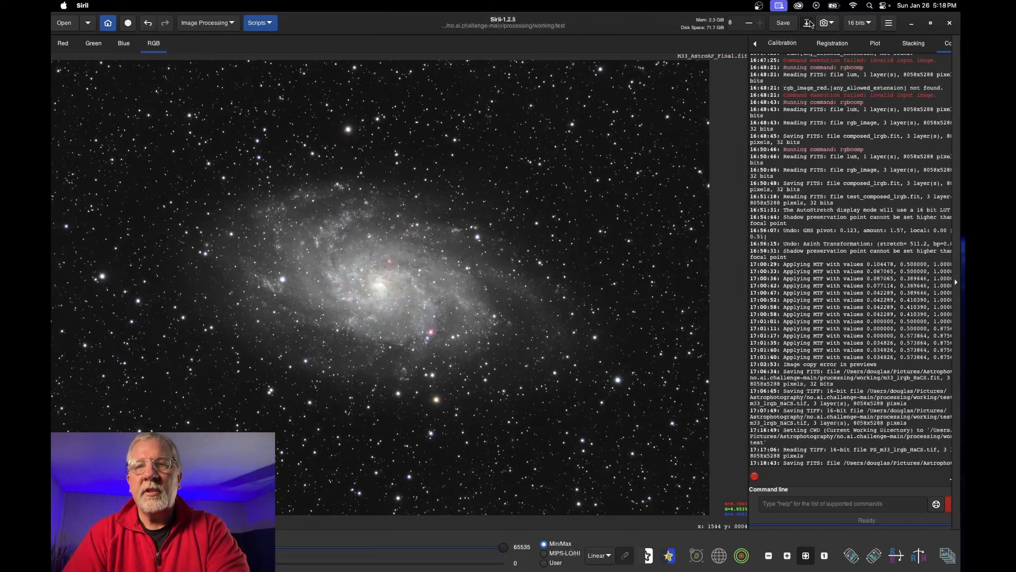
left_click(319, 219)
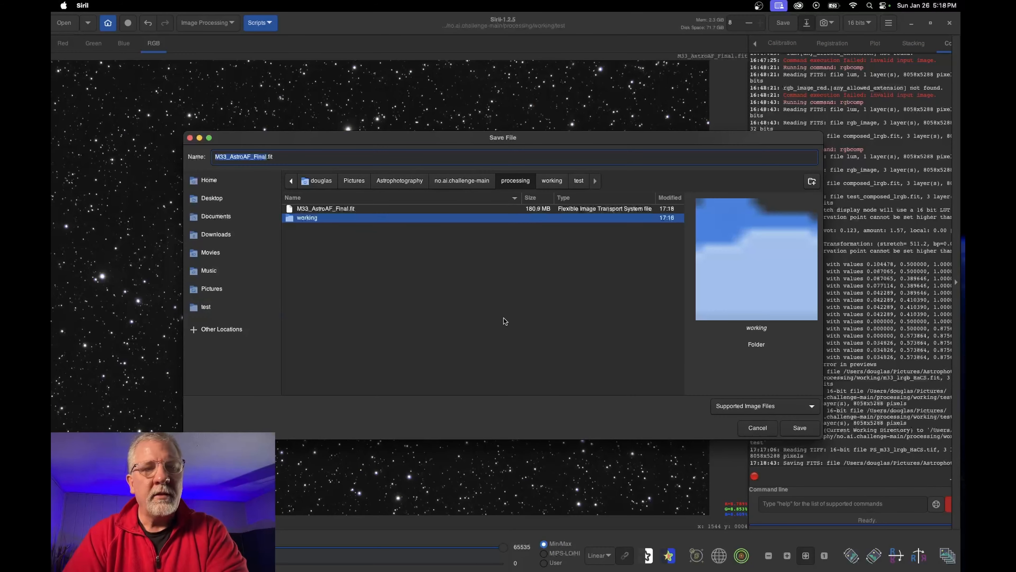
left_click(759, 412)
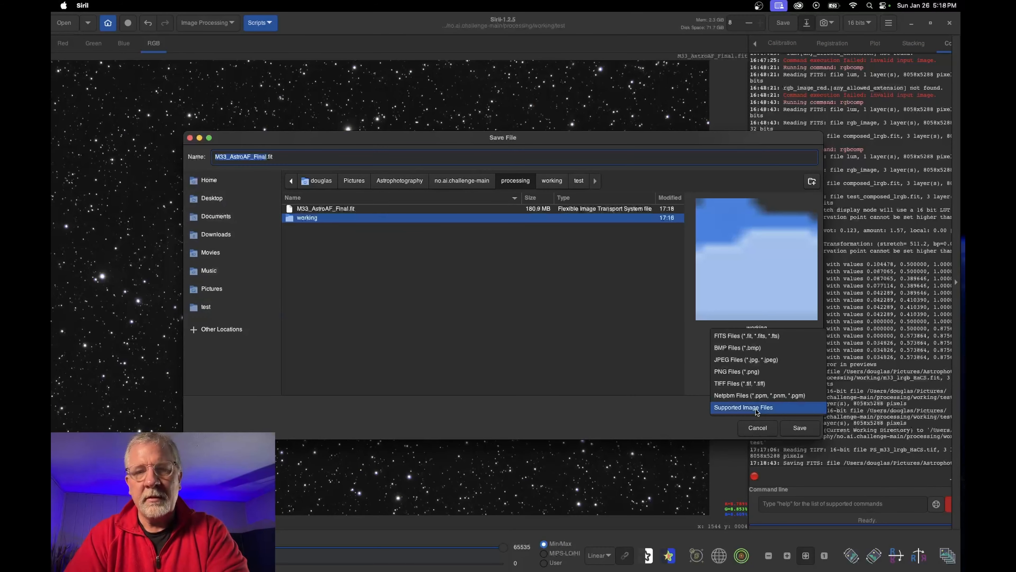
left_click(735, 362)
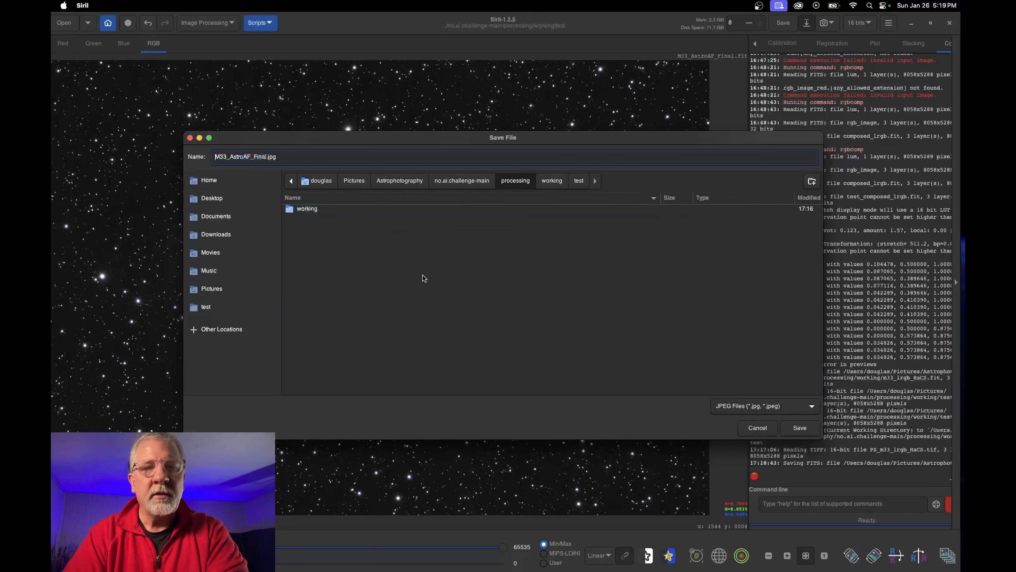
key("Return")
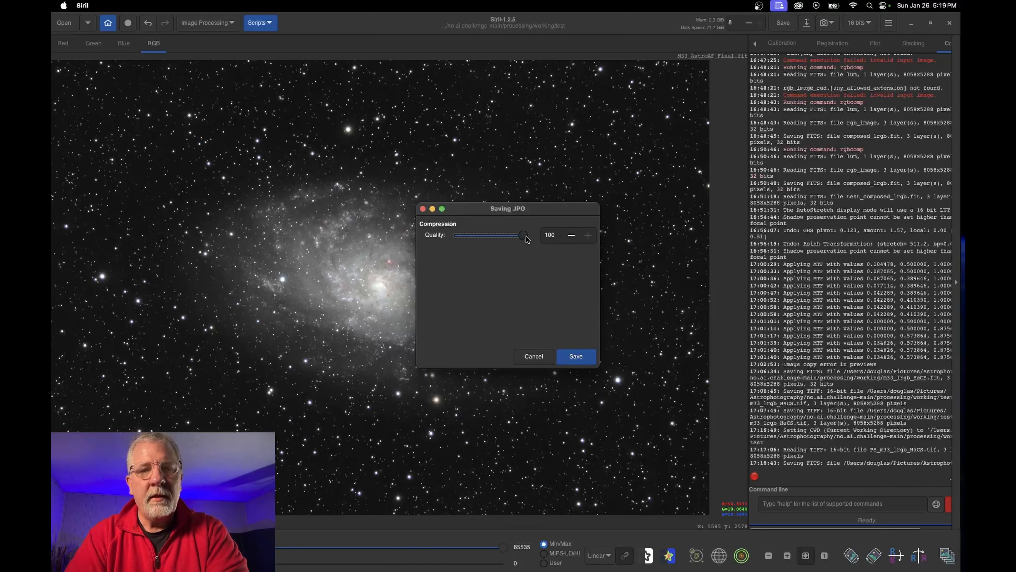
left_click_drag(525, 239, 510, 239)
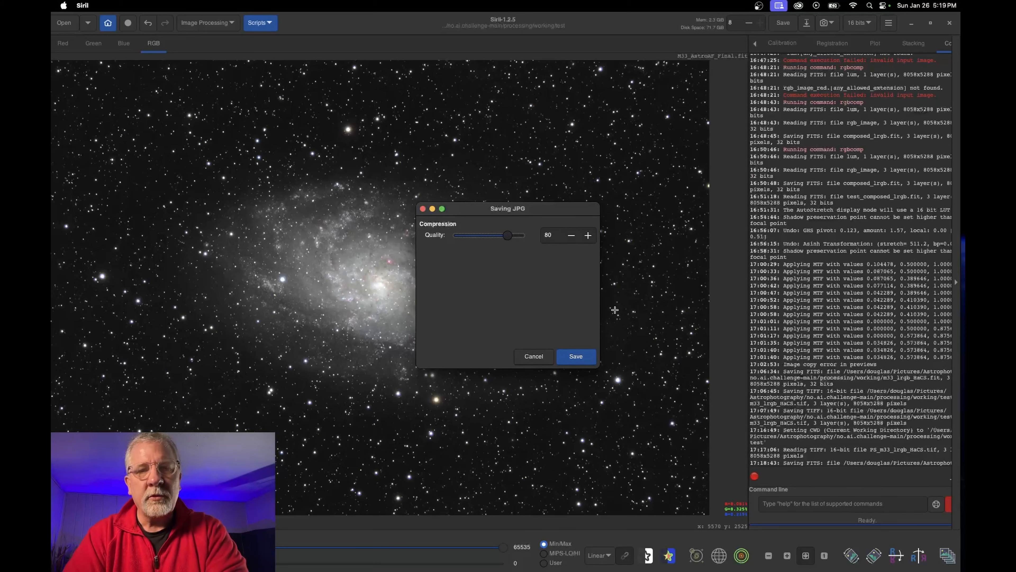
left_click(578, 357)
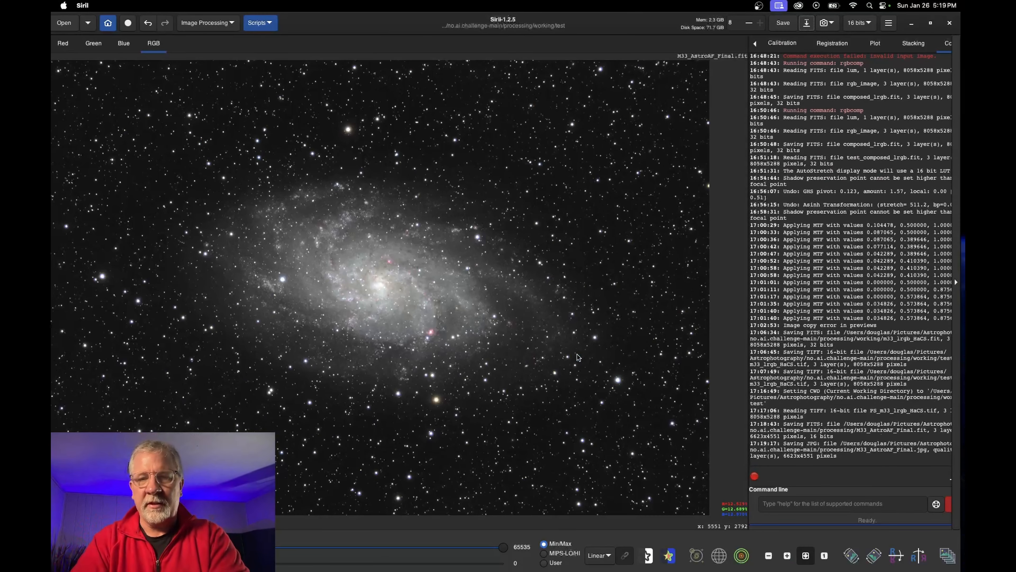
left_click(254, 555)
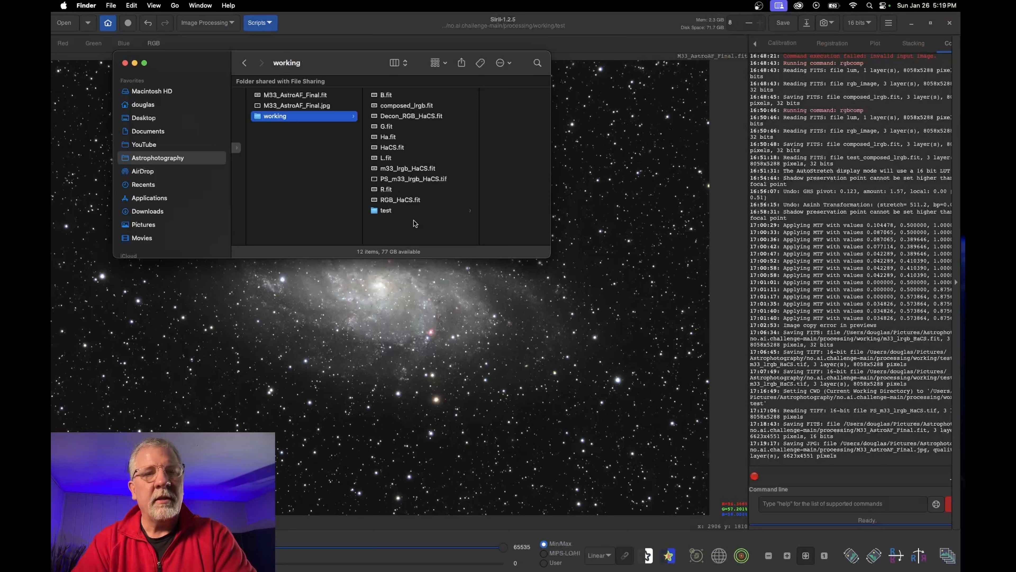
Show the test folder's files and move the rgbcomp note right, selecting its command line
left_click(388, 211)
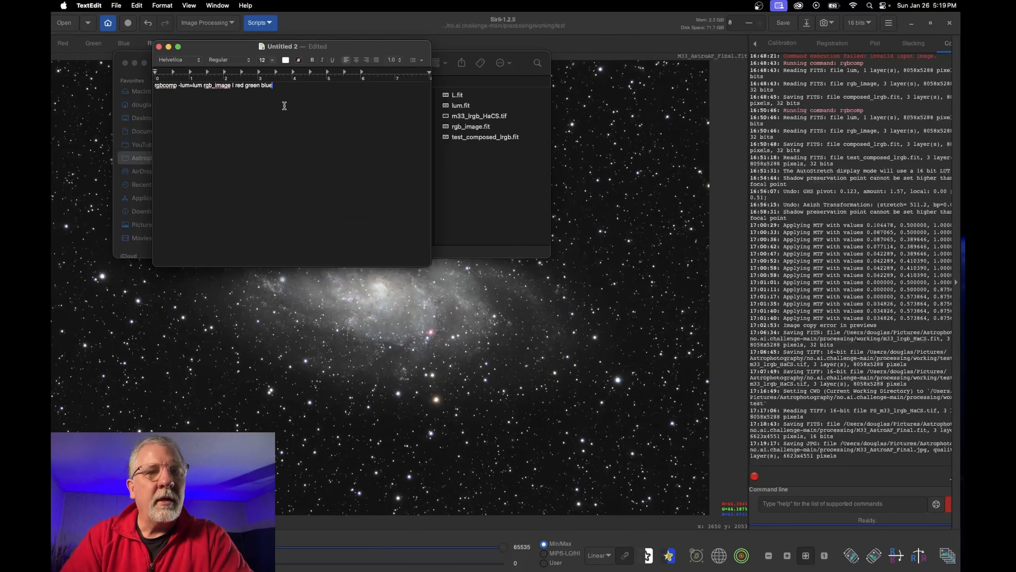
left_click_drag(279, 46, 770, 105)
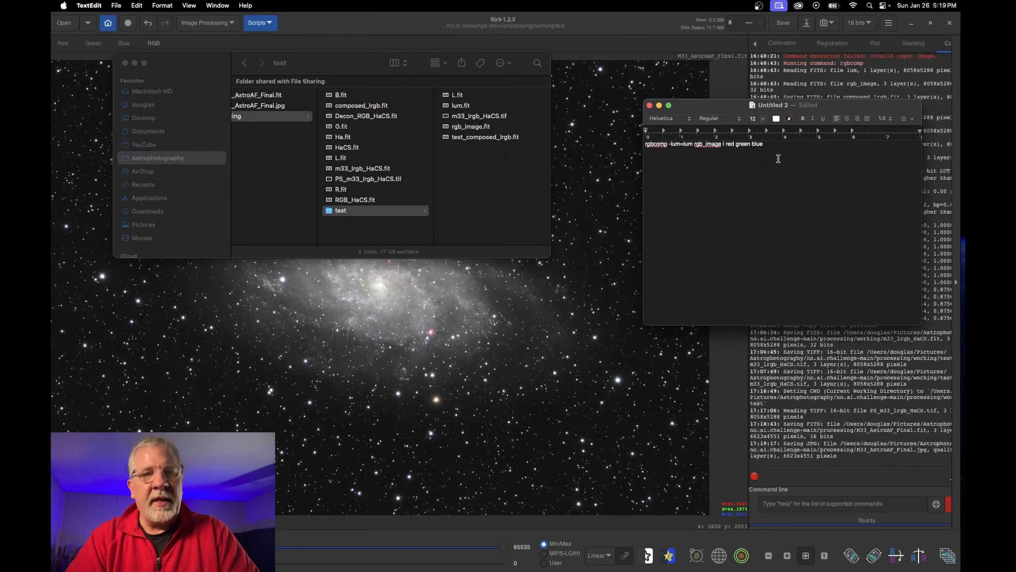
triple_click(747, 143)
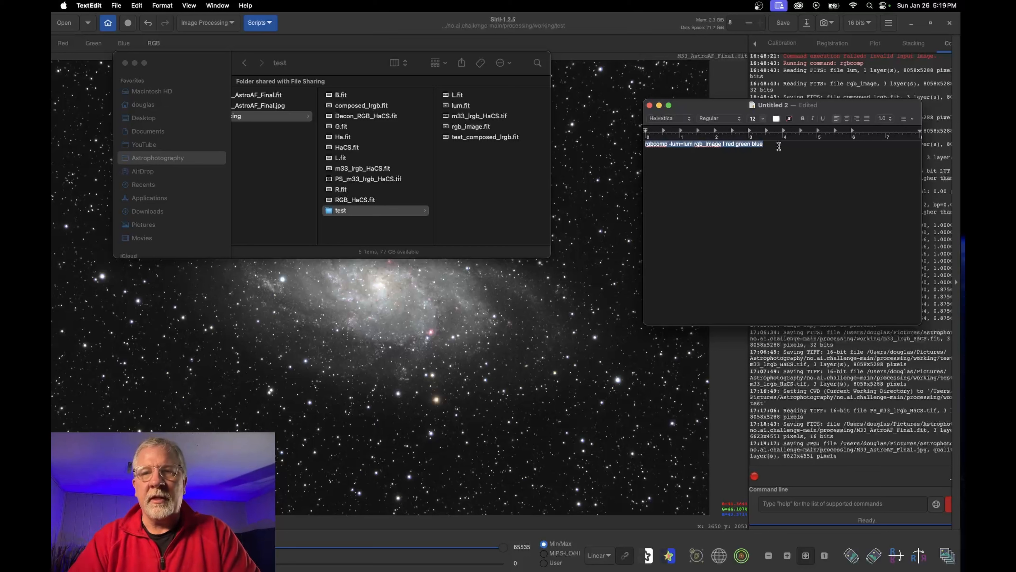
double_click(758, 143)
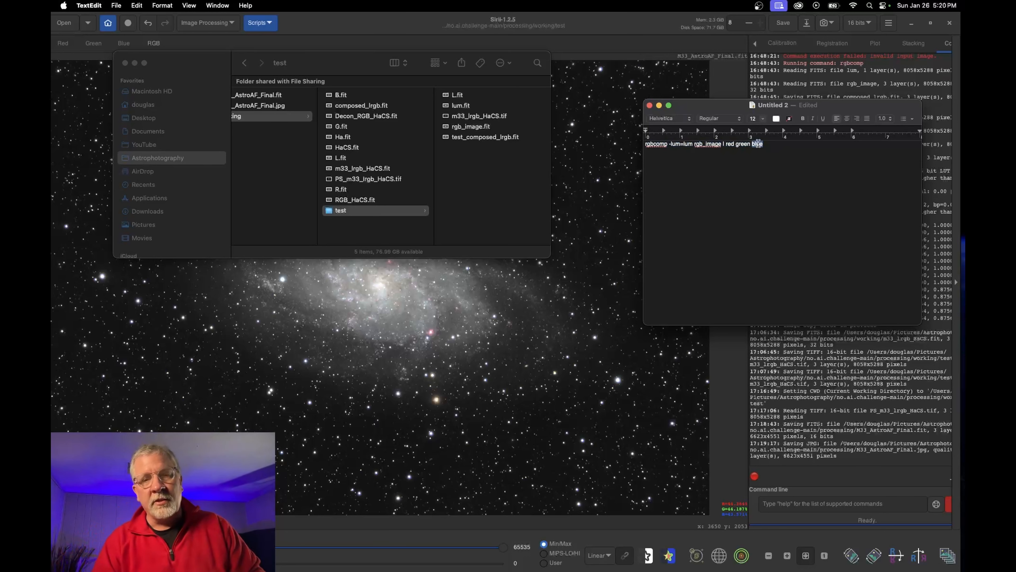